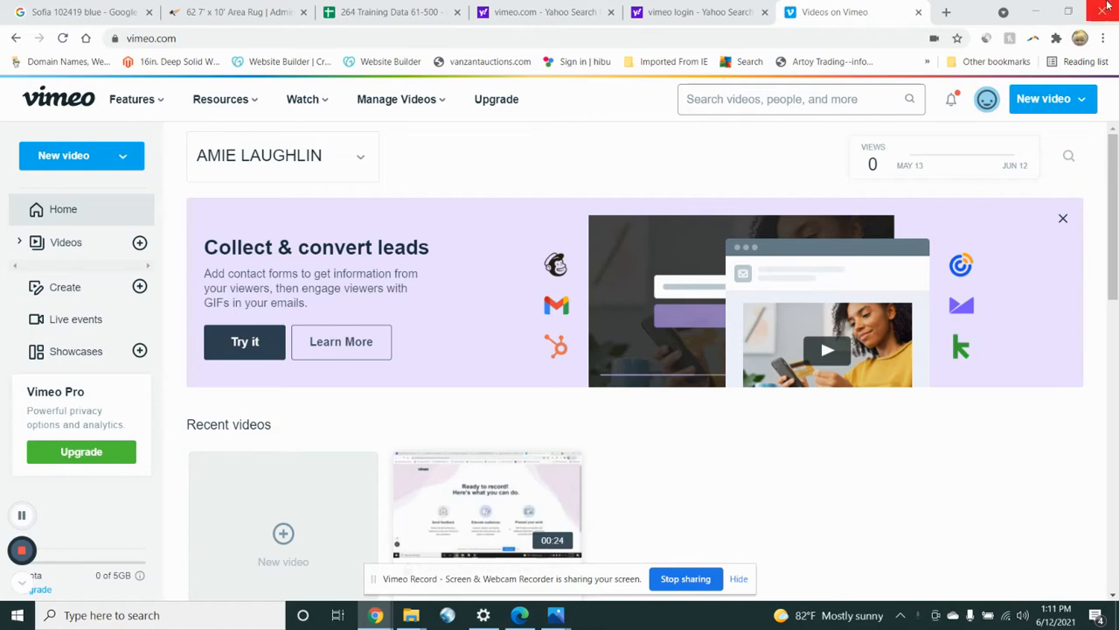
Step: Bring up the 264 Training Data 61-500 spreadsheet in the browser
left_click(1034, 11)
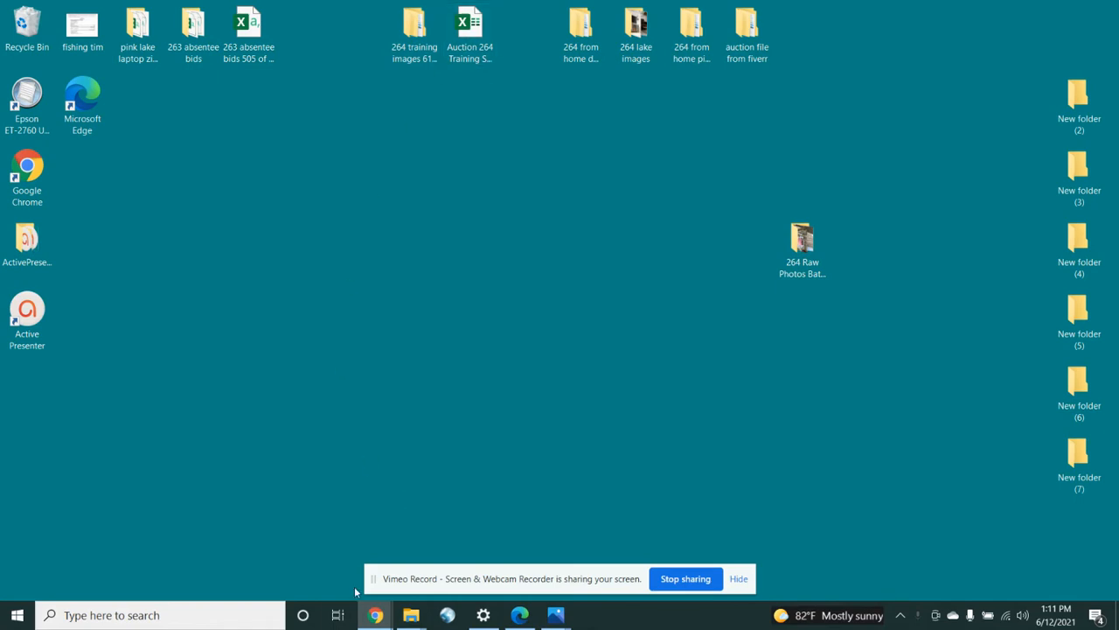
mouse_move(378, 619)
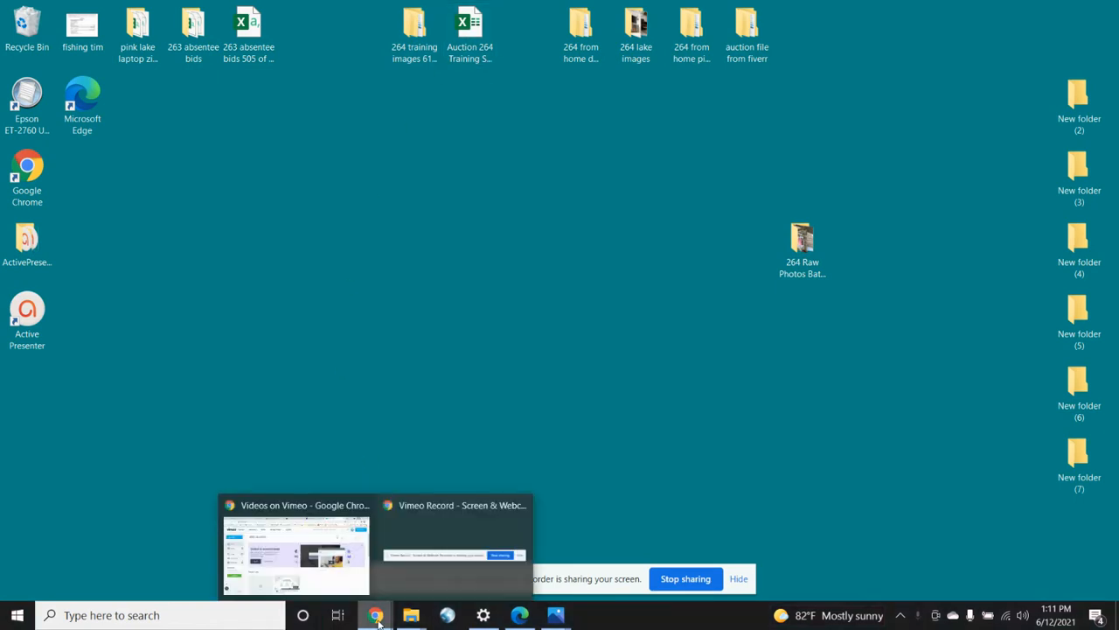
left_click(294, 557)
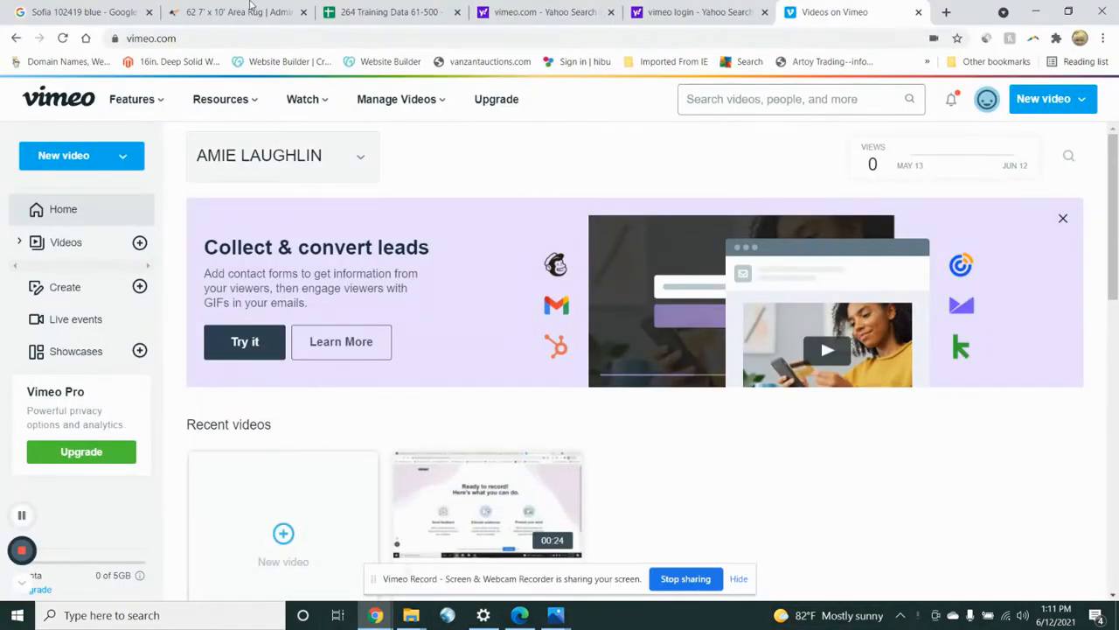
left_click(369, 12)
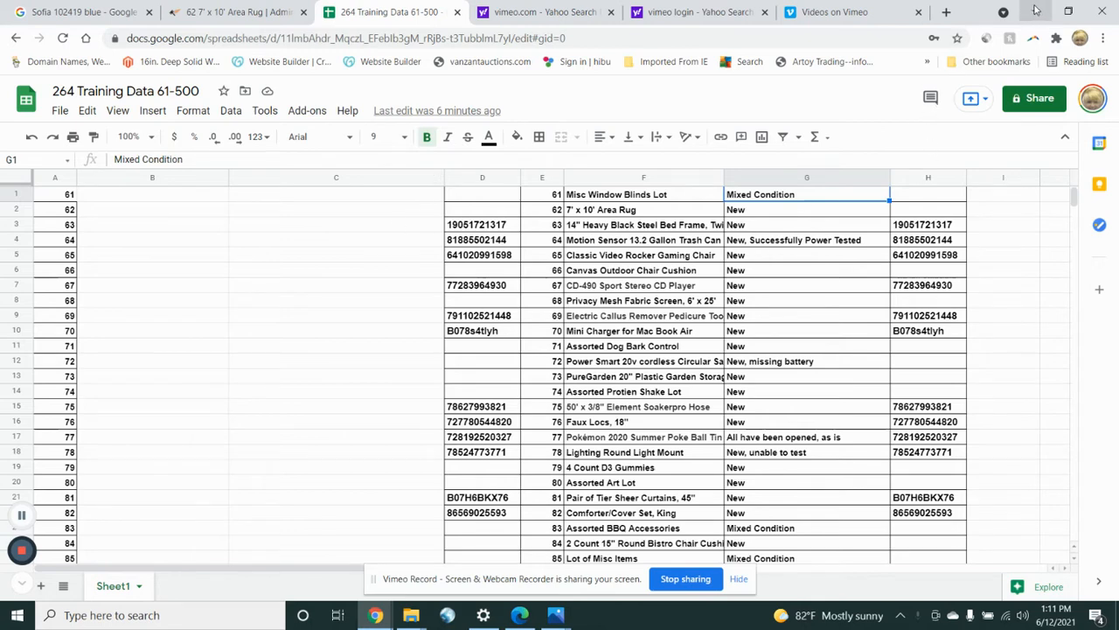
Step: Move the 264 training images folder across the desktop to the 264 Raw Photos Batch of 500 folder, and open the raw photos folder
left_click(1035, 10)
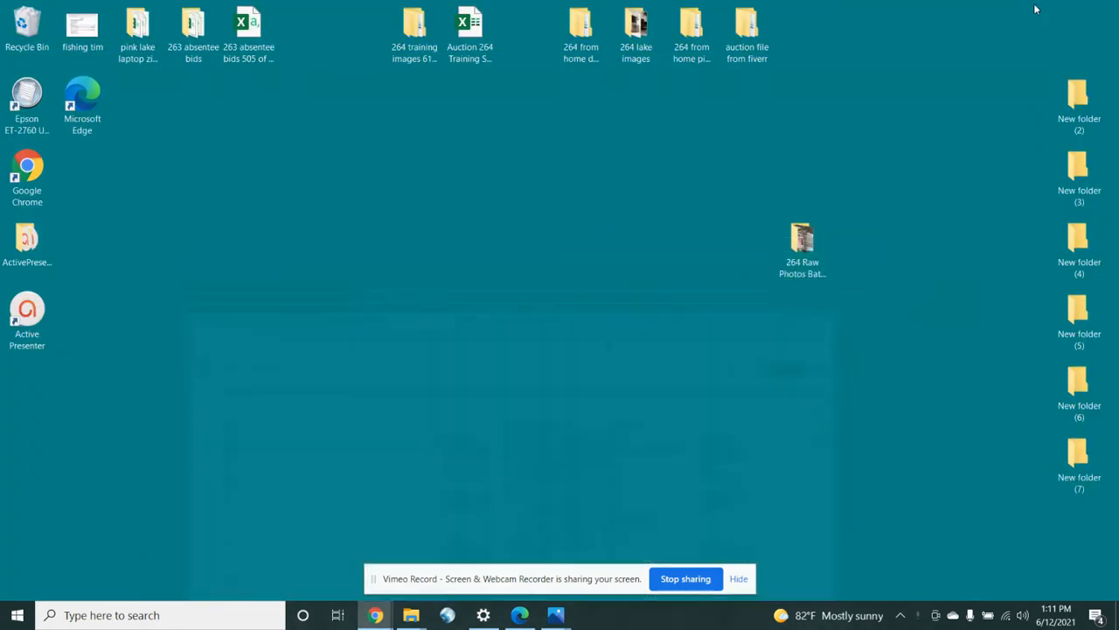
double_click(419, 39)
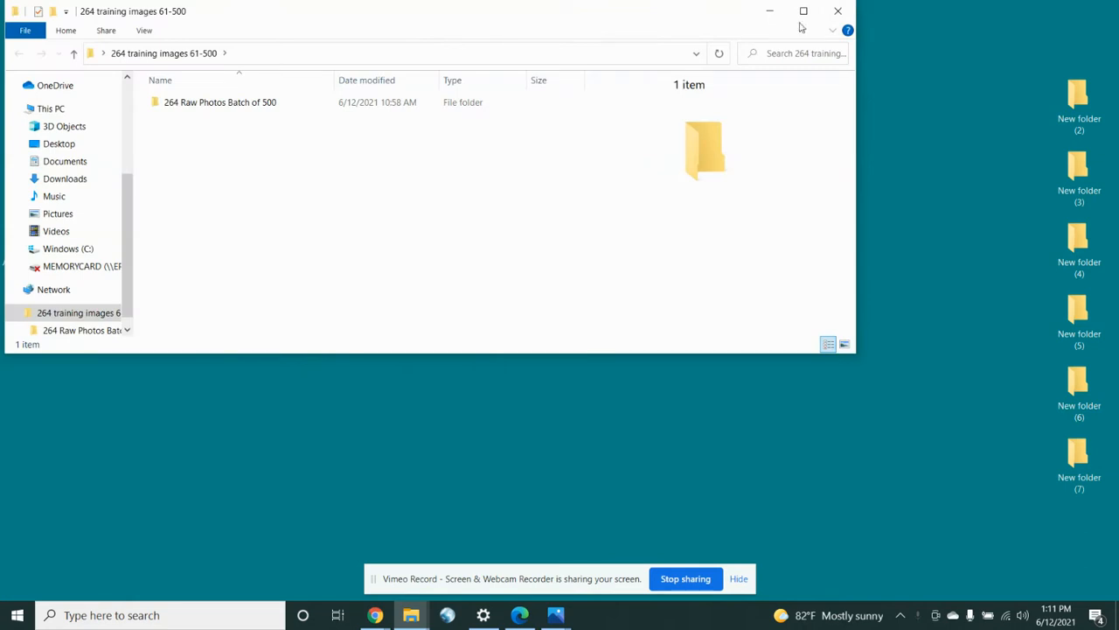
left_click(764, 12)
left_click_drag(415, 33, 803, 249)
double_click(803, 247)
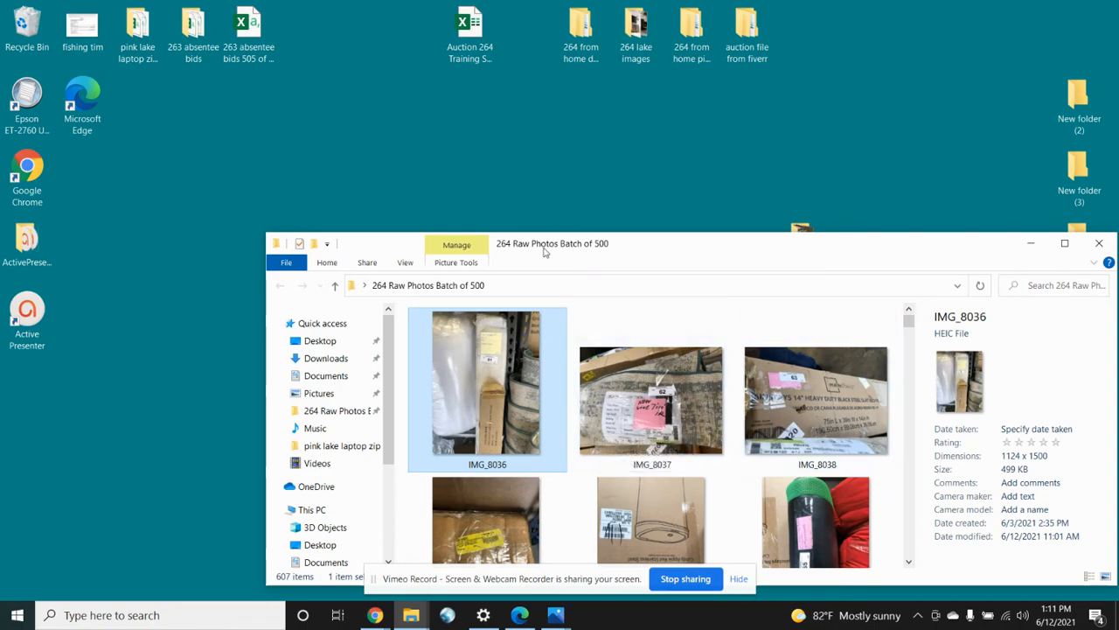
Step: Return to the 264 Training Data spreadsheet in Chrome and clear all contents of column D
mouse_move(367, 610)
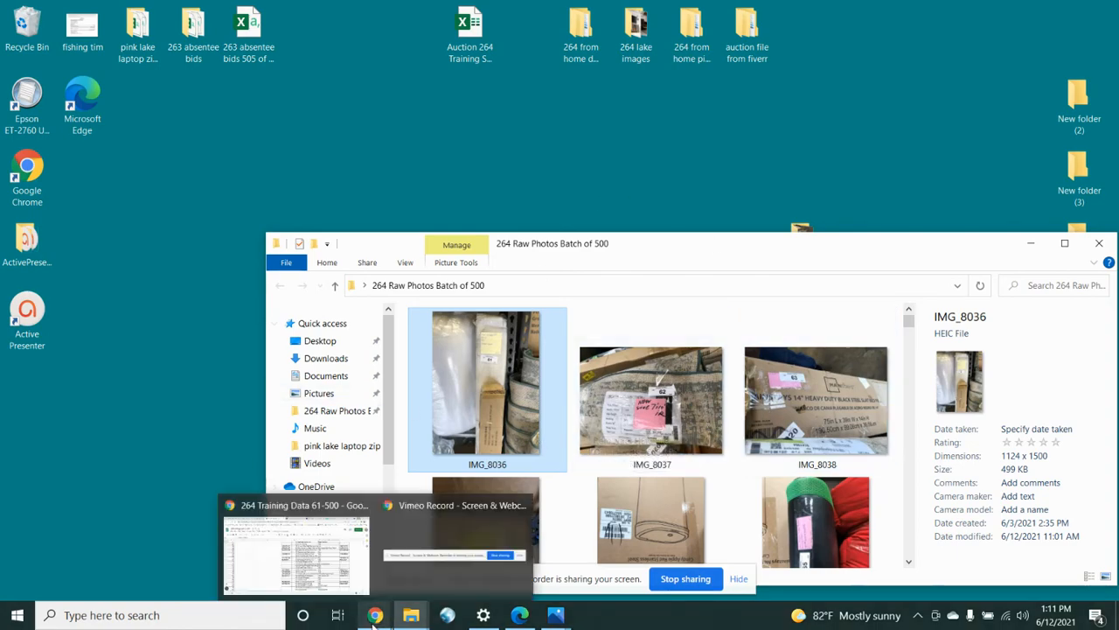
left_click(313, 582)
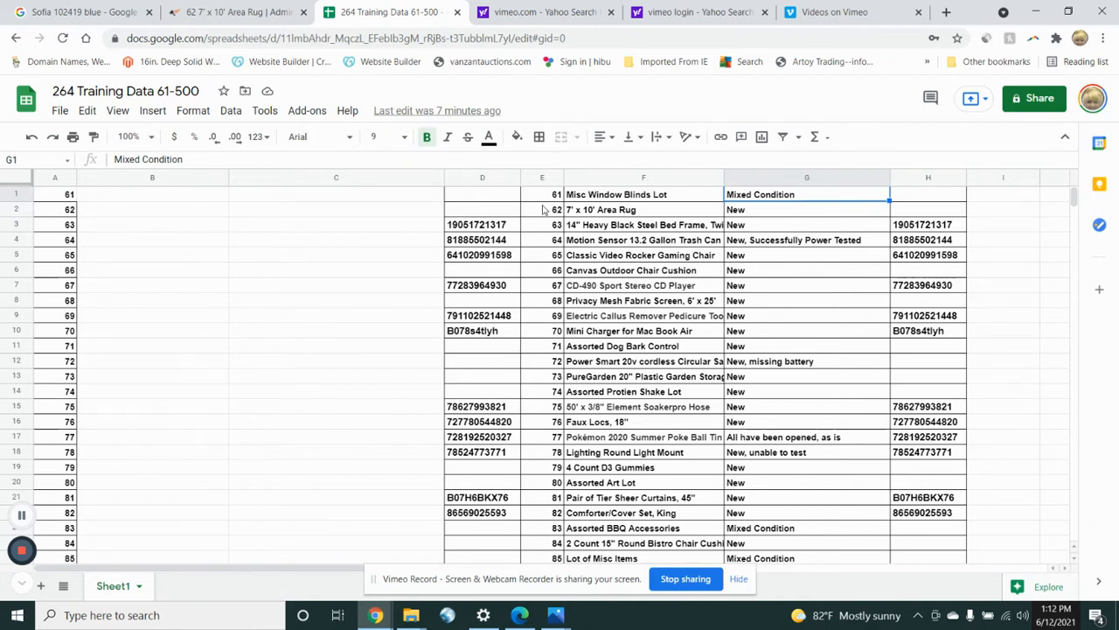
left_click(461, 176)
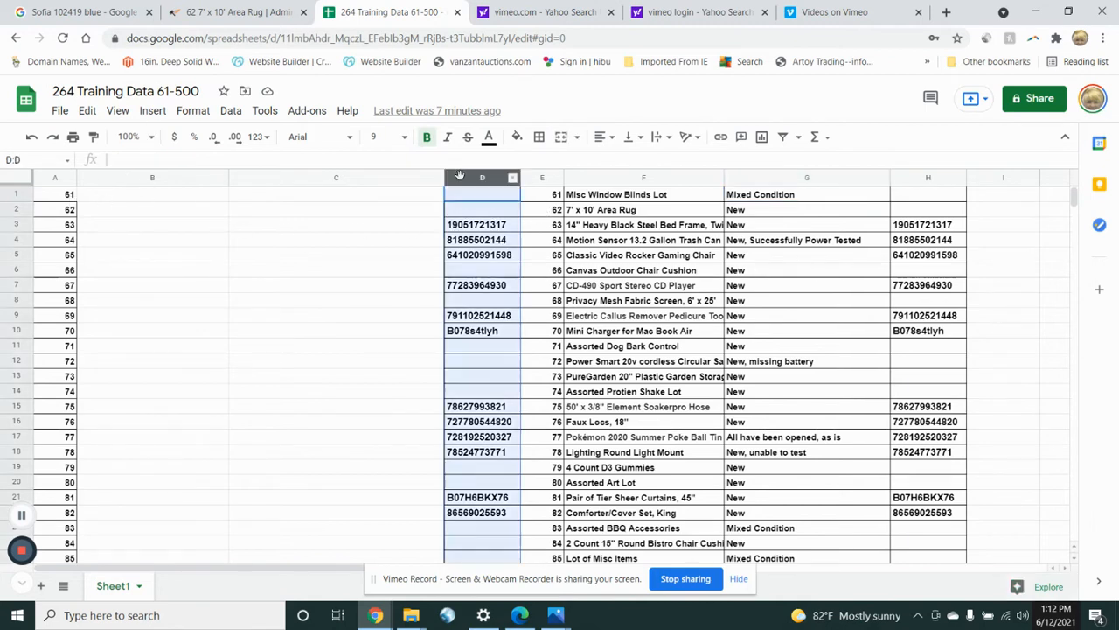
key("Delete")
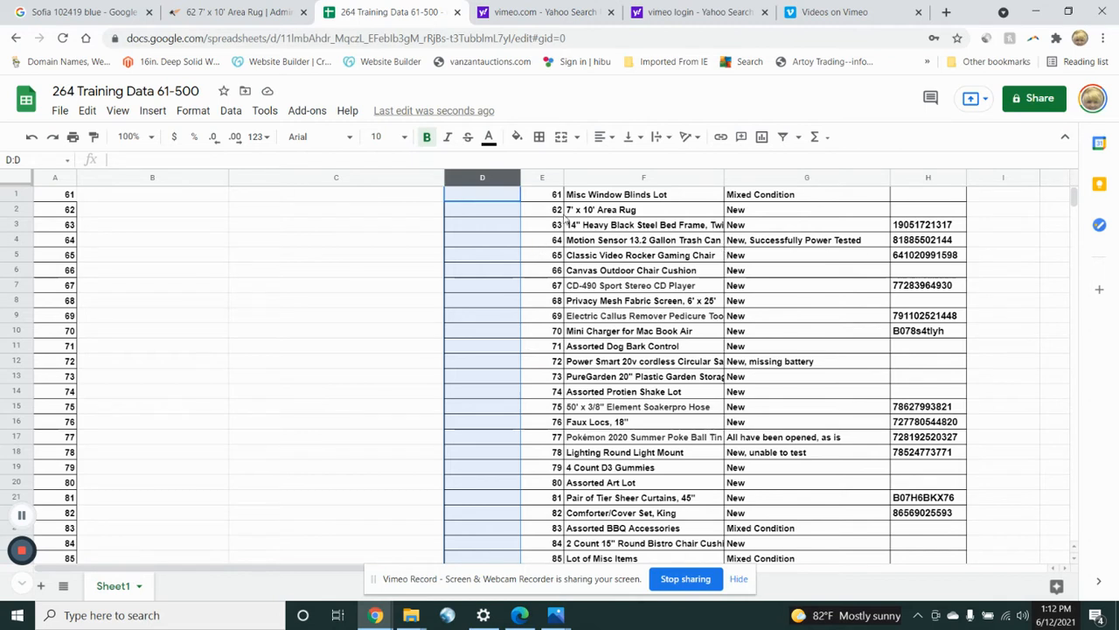
Step: Open IMG_8036 from the raw photos folder and resize its window so the spreadsheet's first rows and lot number column stay uncovered
mouse_move(411, 618)
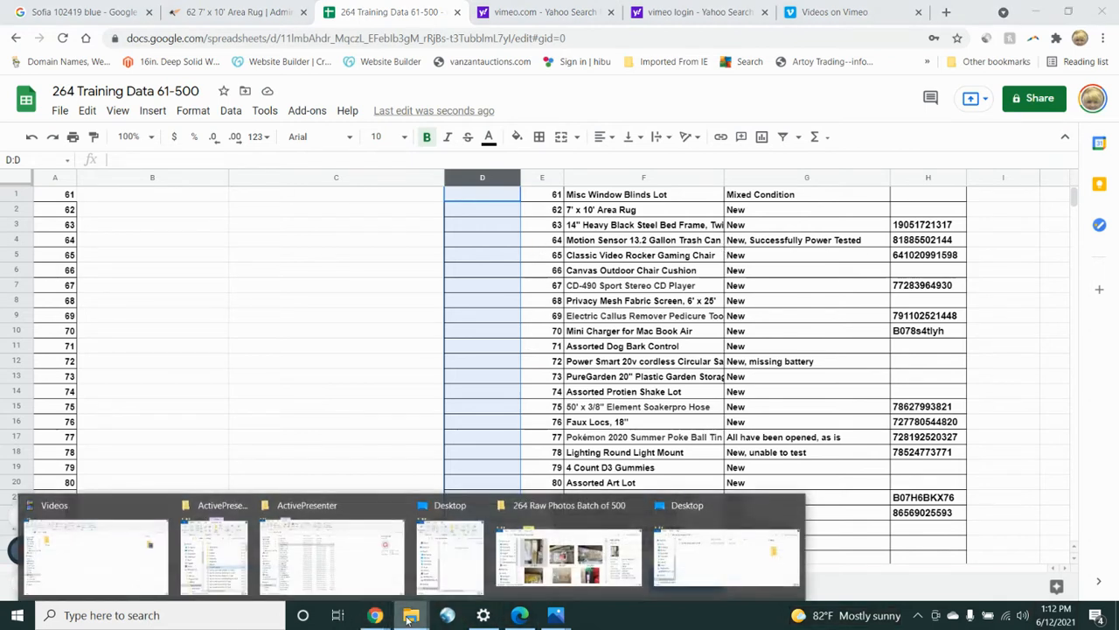
left_click(528, 553)
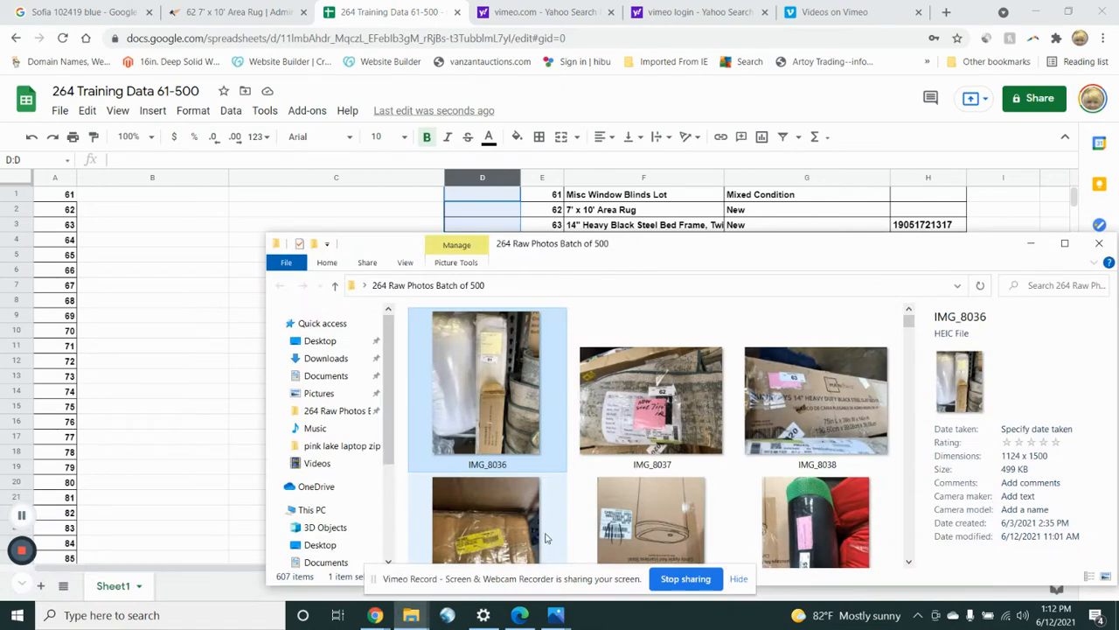
double_click(504, 365)
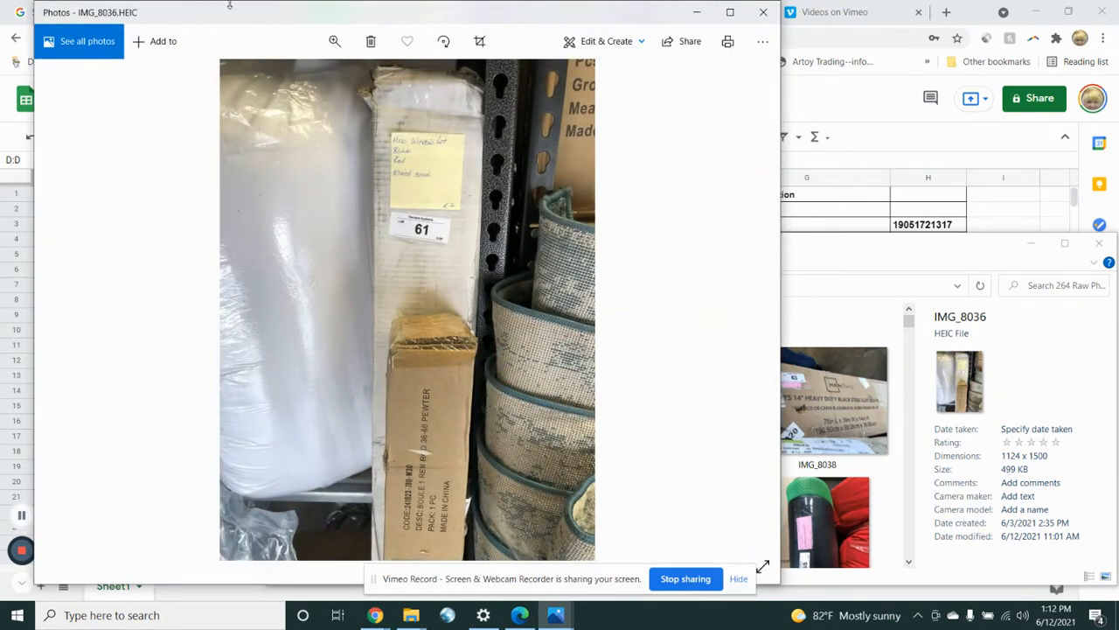
left_click_drag(31, 182, 331, 216)
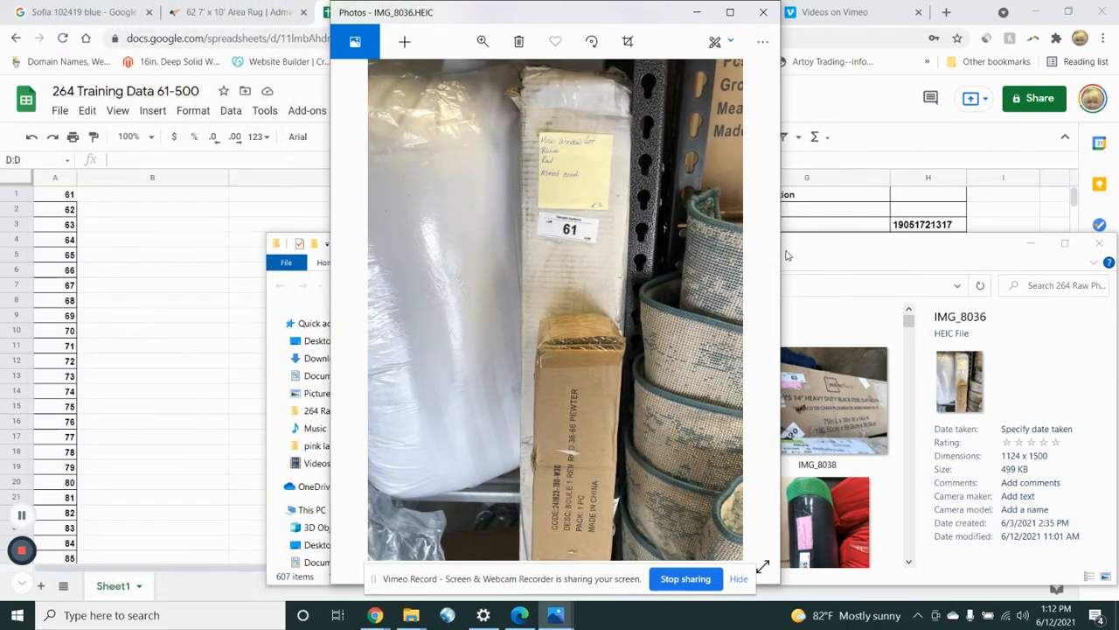
left_click_drag(780, 252, 1118, 252)
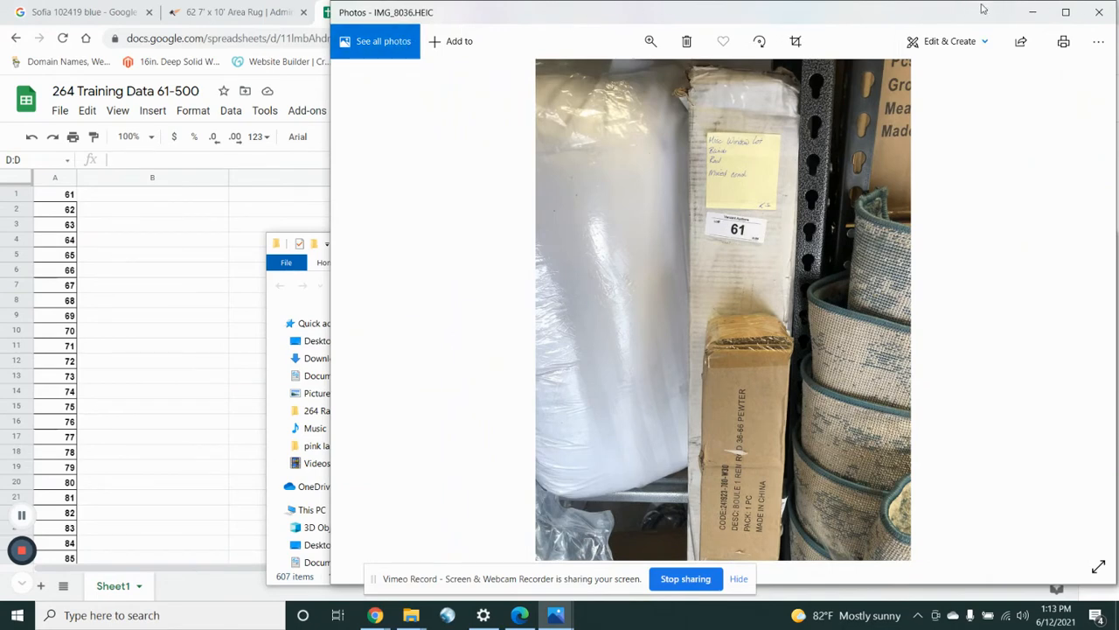
left_click_drag(989, 5, 996, 241)
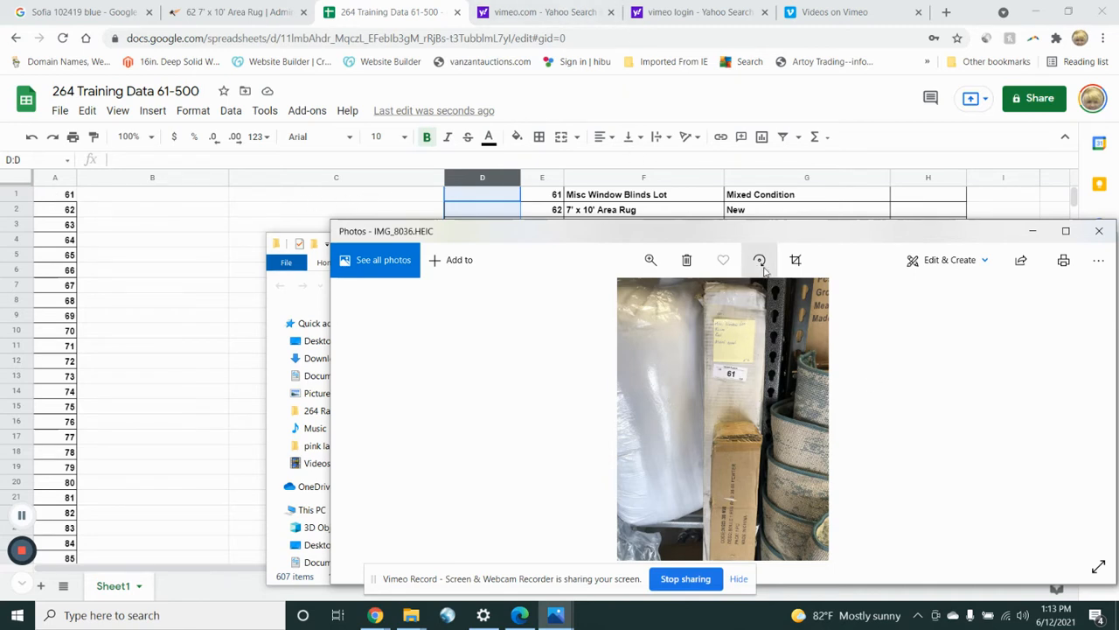
Step: Zoom in on the photo to examine the lot number label and the handwritten item note
left_click(650, 262)
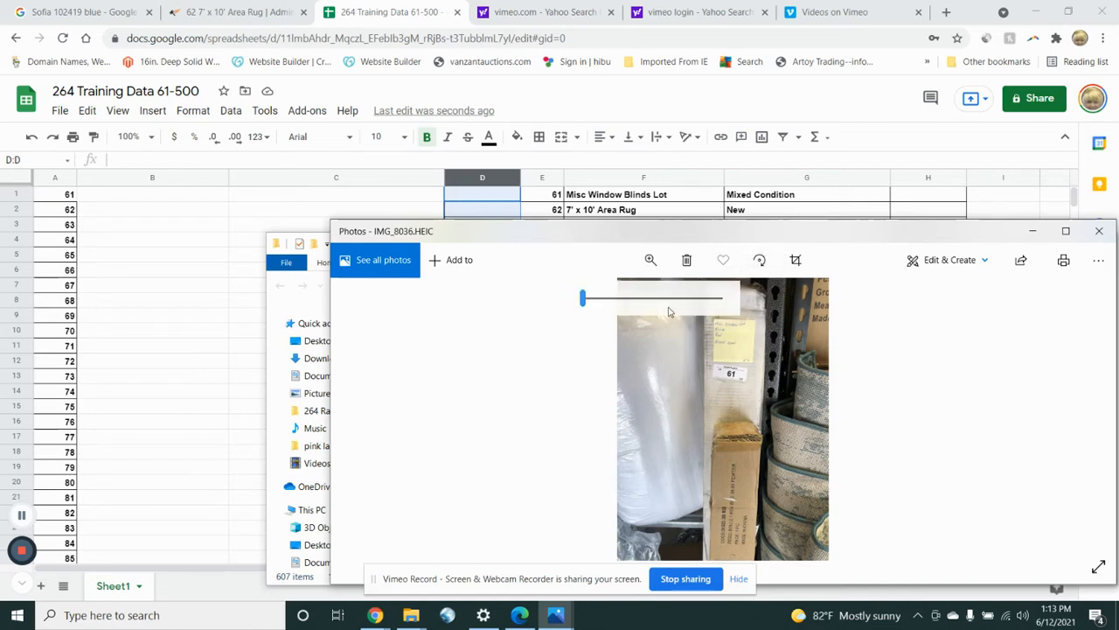
left_click_drag(582, 299, 633, 299)
left_click_drag(736, 431, 744, 477)
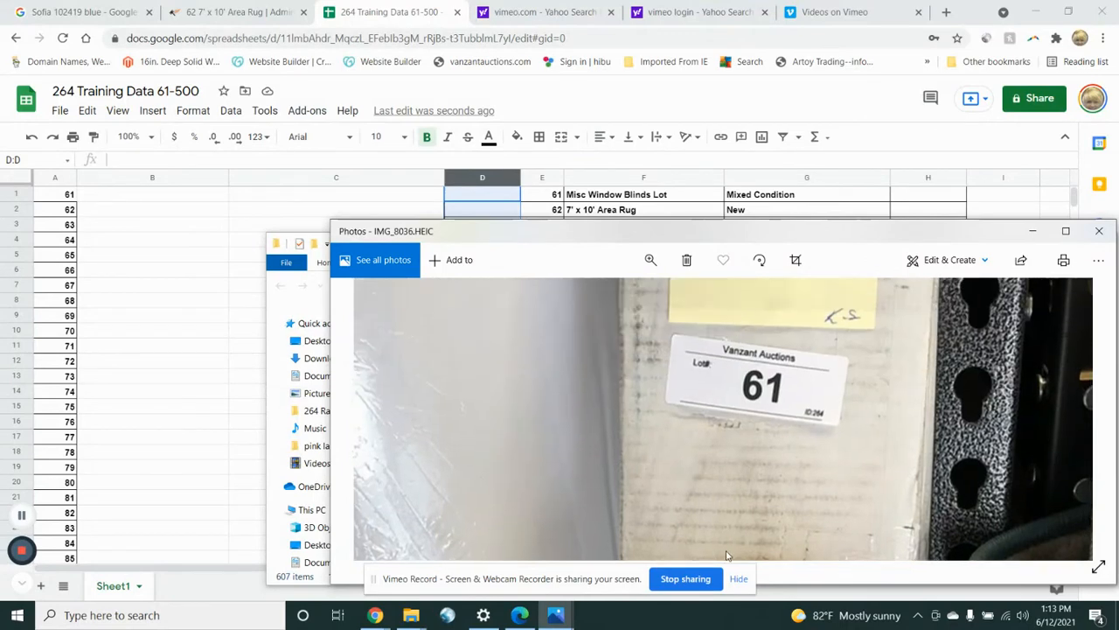
left_click_drag(767, 403, 763, 554)
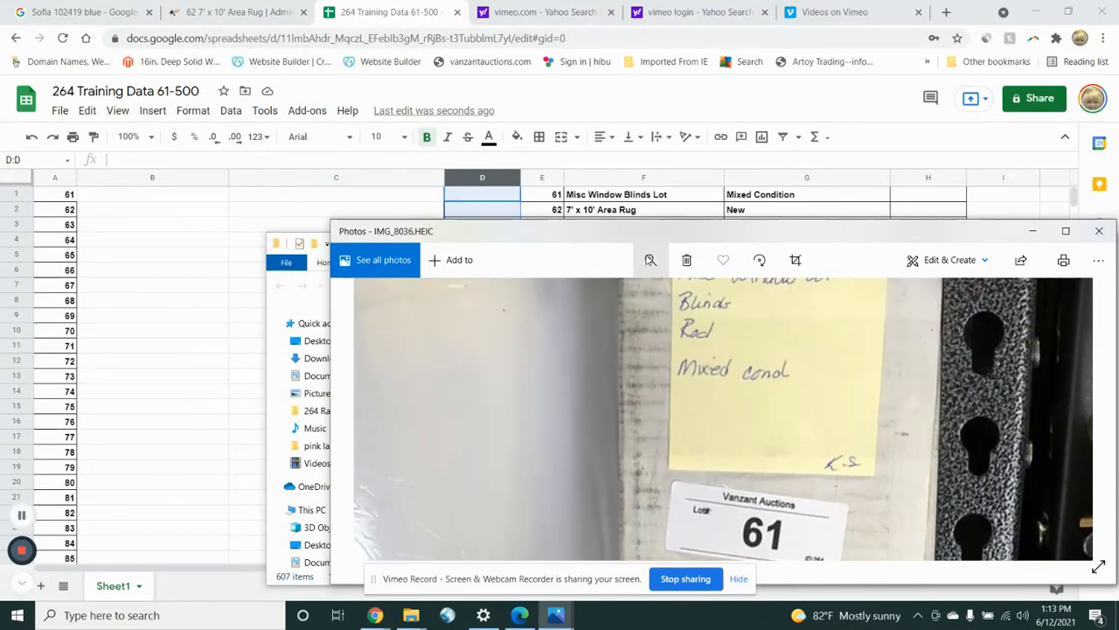
left_click(649, 260)
left_click_drag(633, 302, 606, 304)
scroll(604, 460, "up", 3)
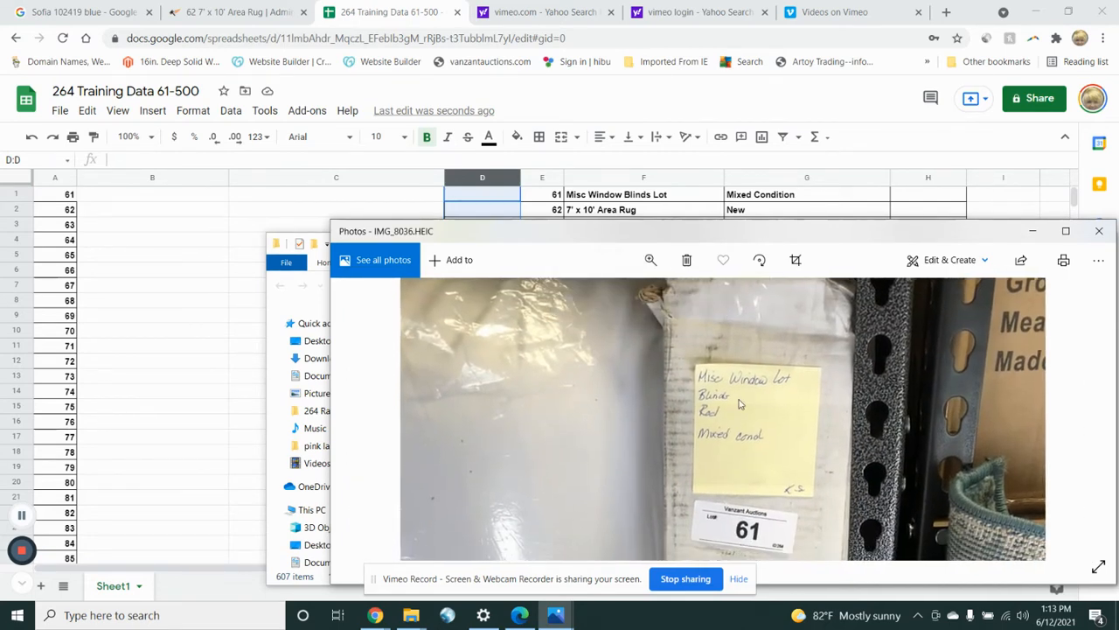
Step: Select cell B1 in the spreadsheet, reopen IMG_8036 from the raw photos folder and narrow its window to uncover column A
left_click(100, 200)
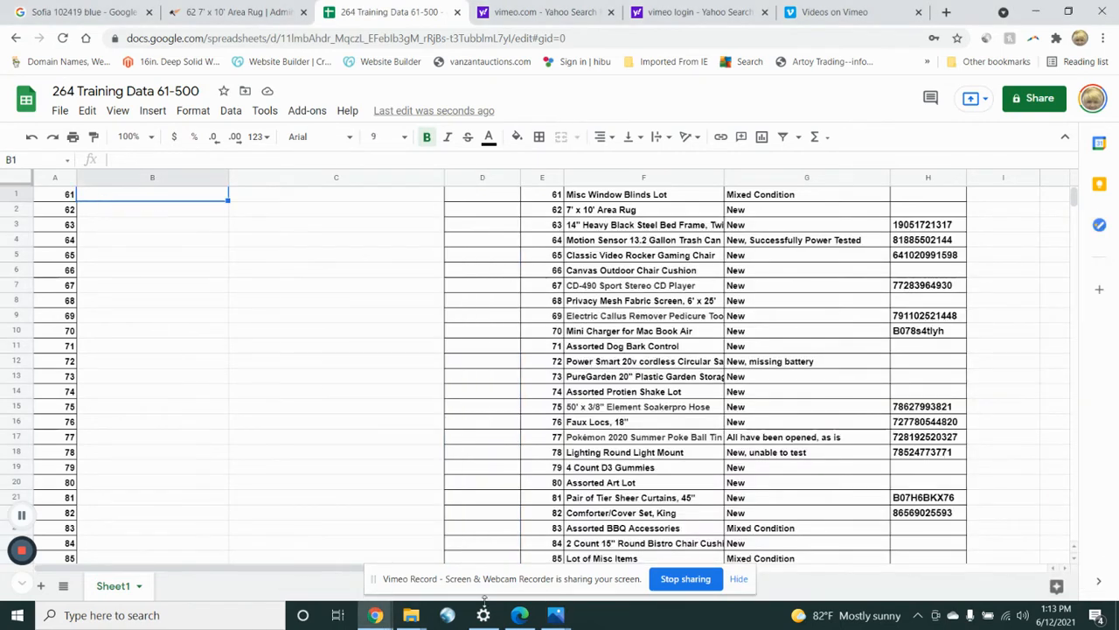
mouse_move(418, 620)
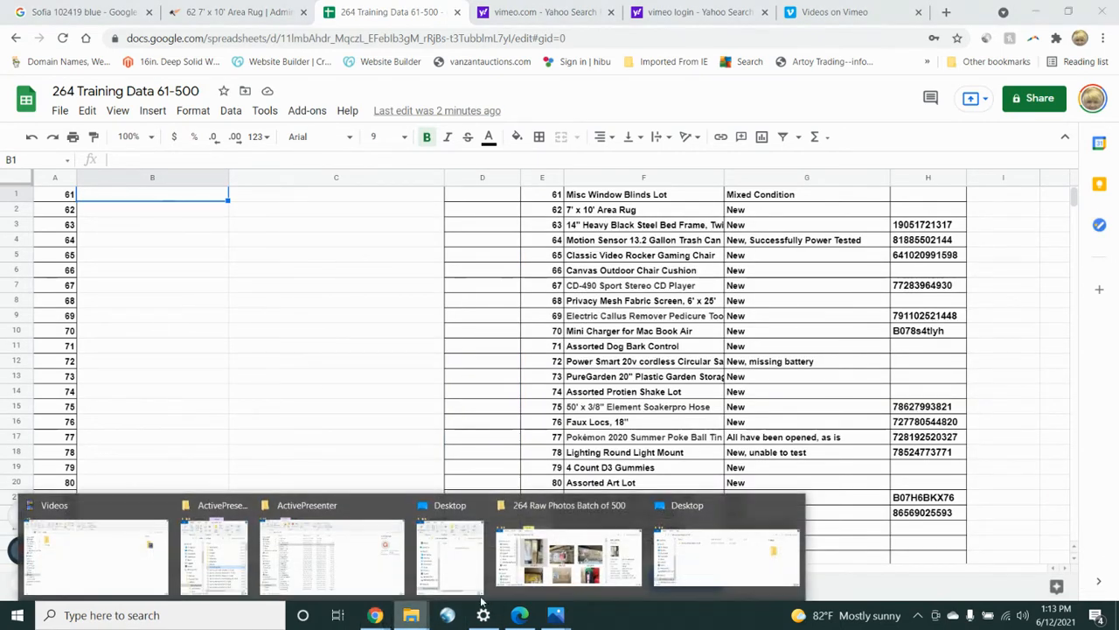
left_click(621, 549)
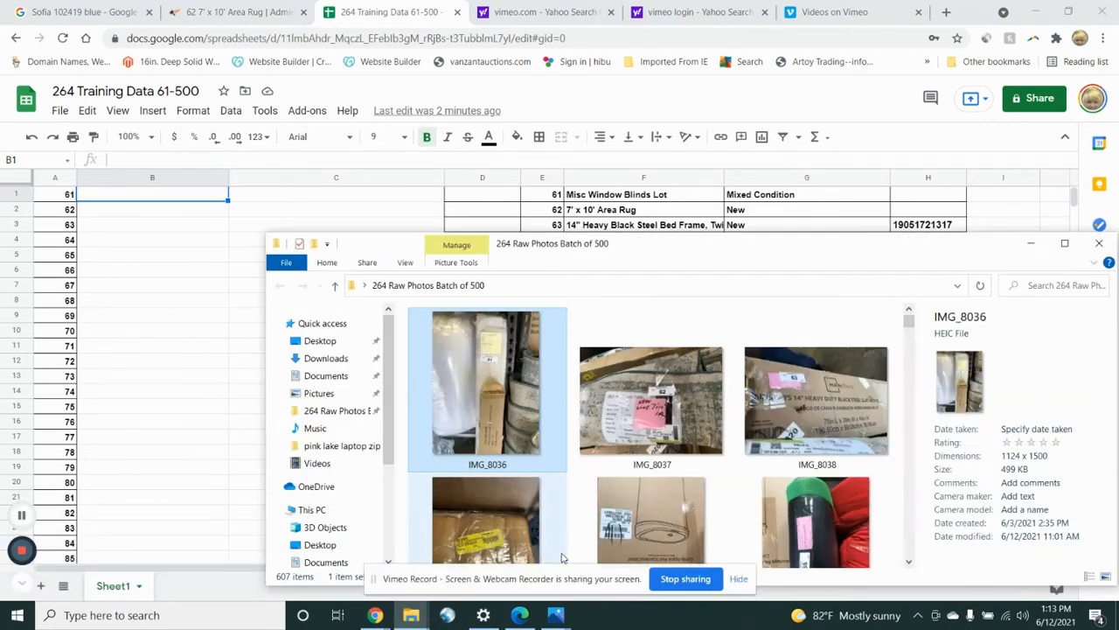
double_click(477, 430)
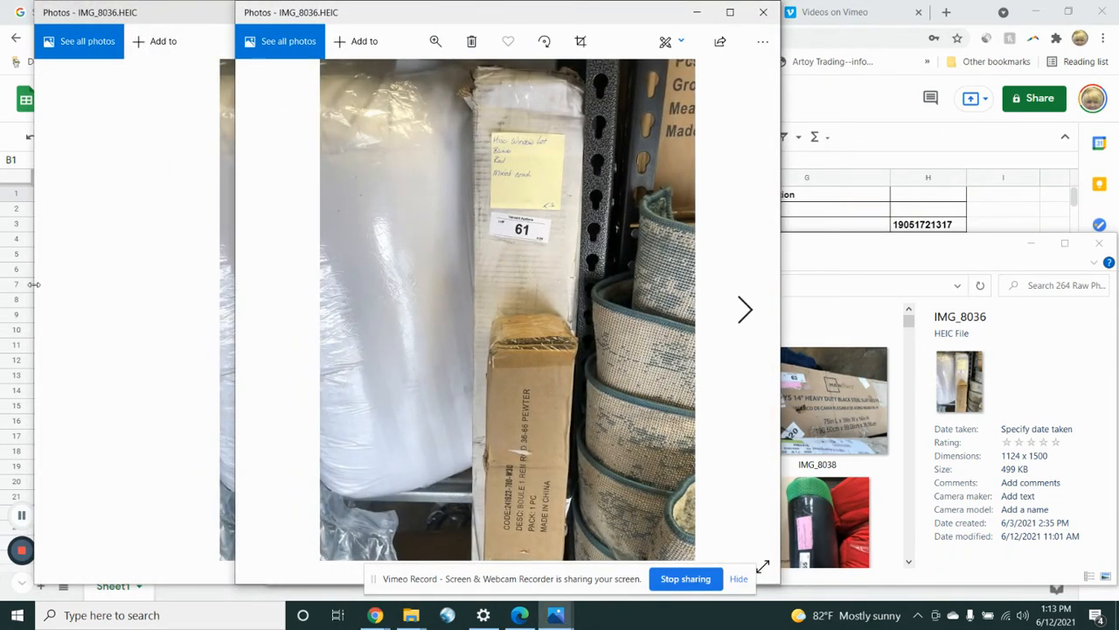
left_click_drag(34, 284, 307, 295)
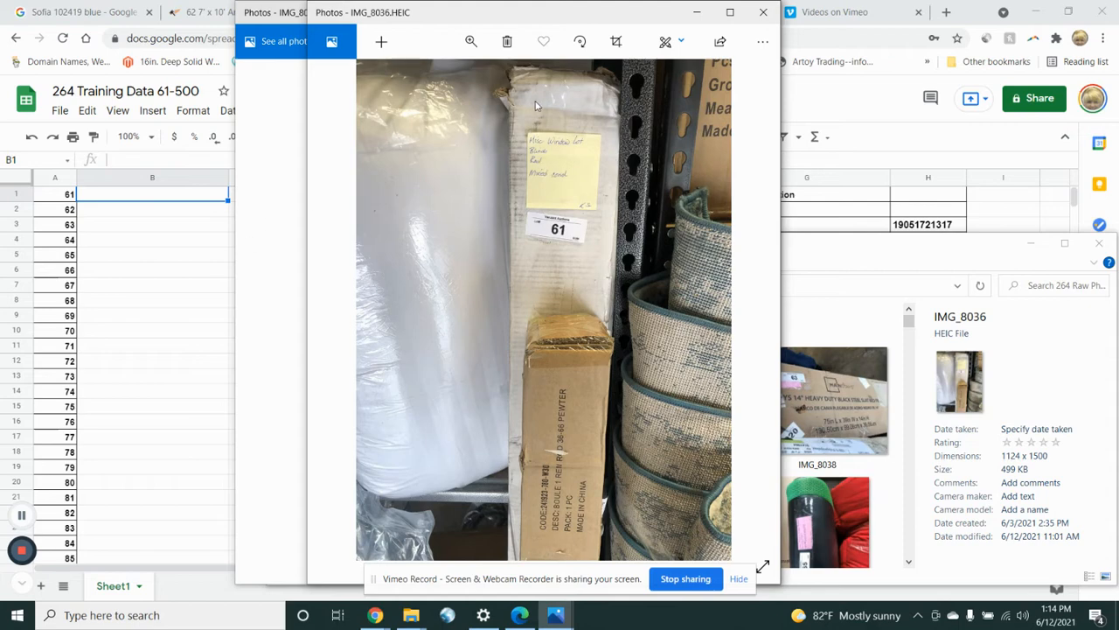
Step: Crop IMG_8036 closely around the two upright boxes of lot 61 and save it over the original photo
left_click(617, 46)
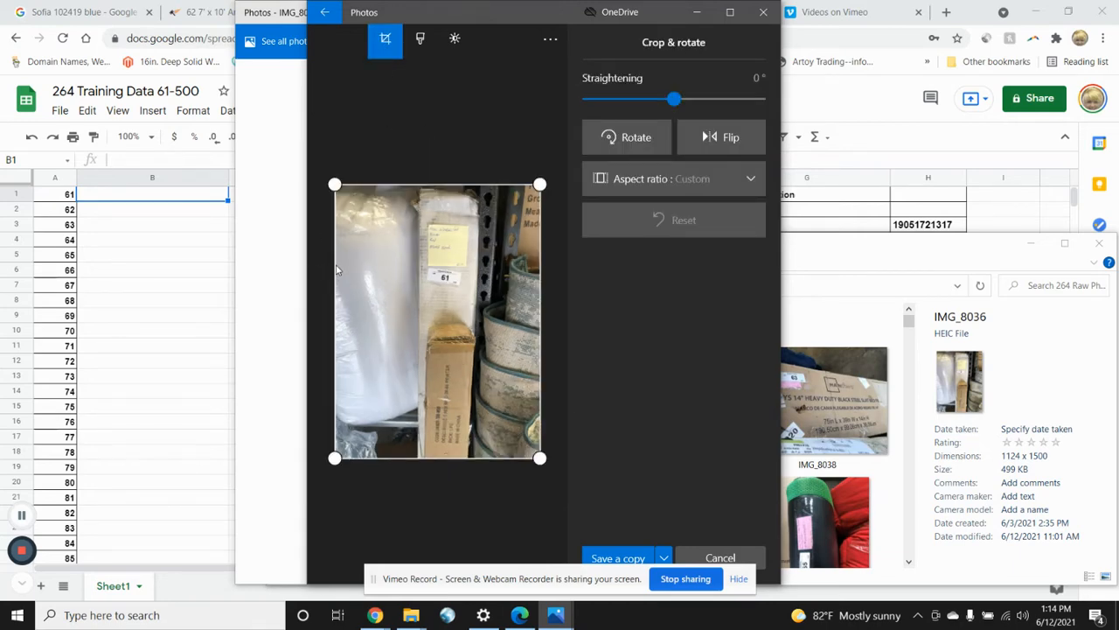
left_click_drag(338, 185, 399, 184)
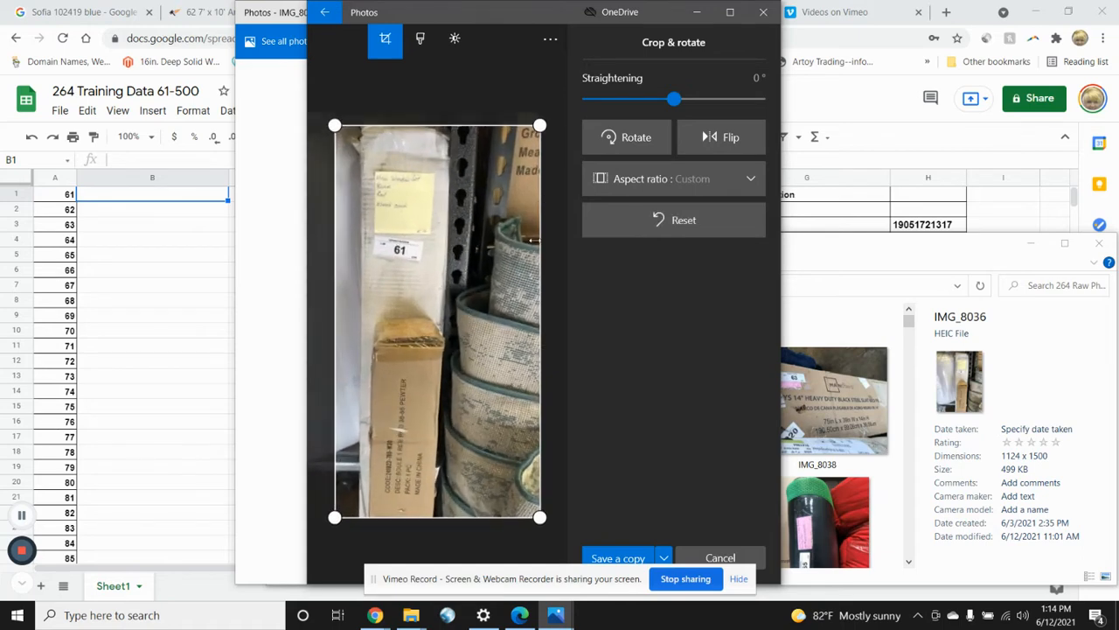
left_click_drag(546, 240, 465, 240)
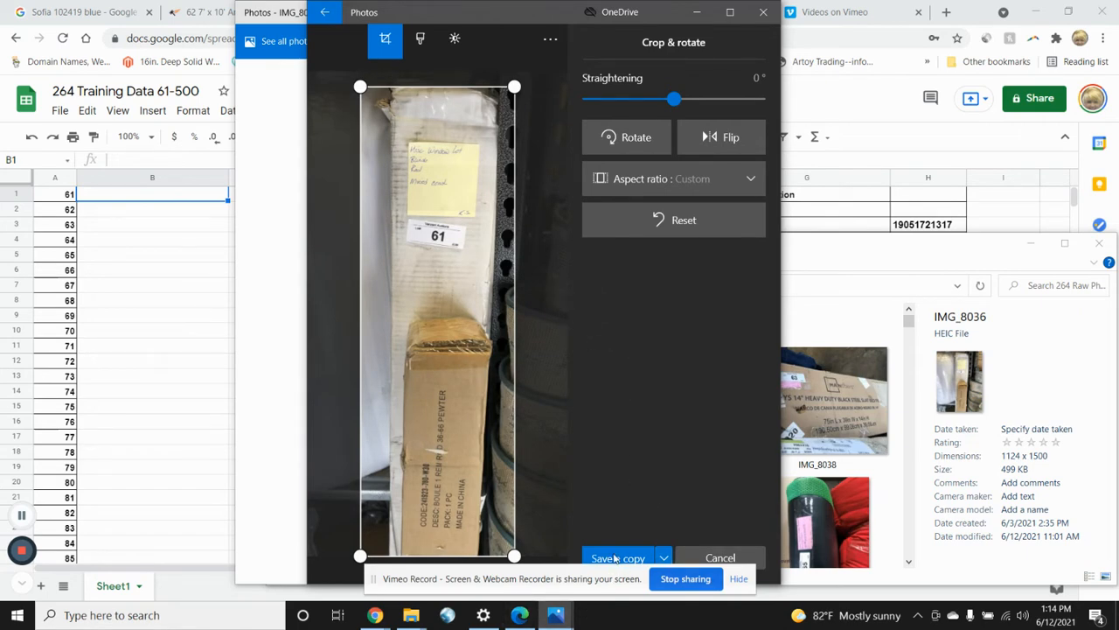
left_click(662, 558)
left_click(644, 534)
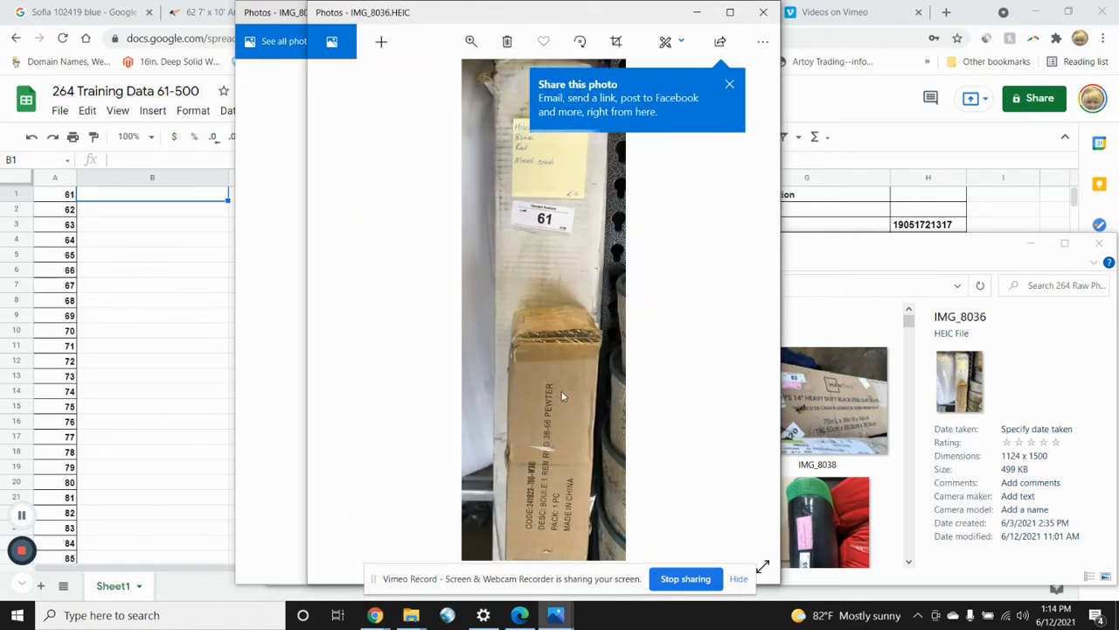
Step: Save a copy of the cropped photo in the Pictures folder as 61-1 in HEIC format
right_click(532, 247)
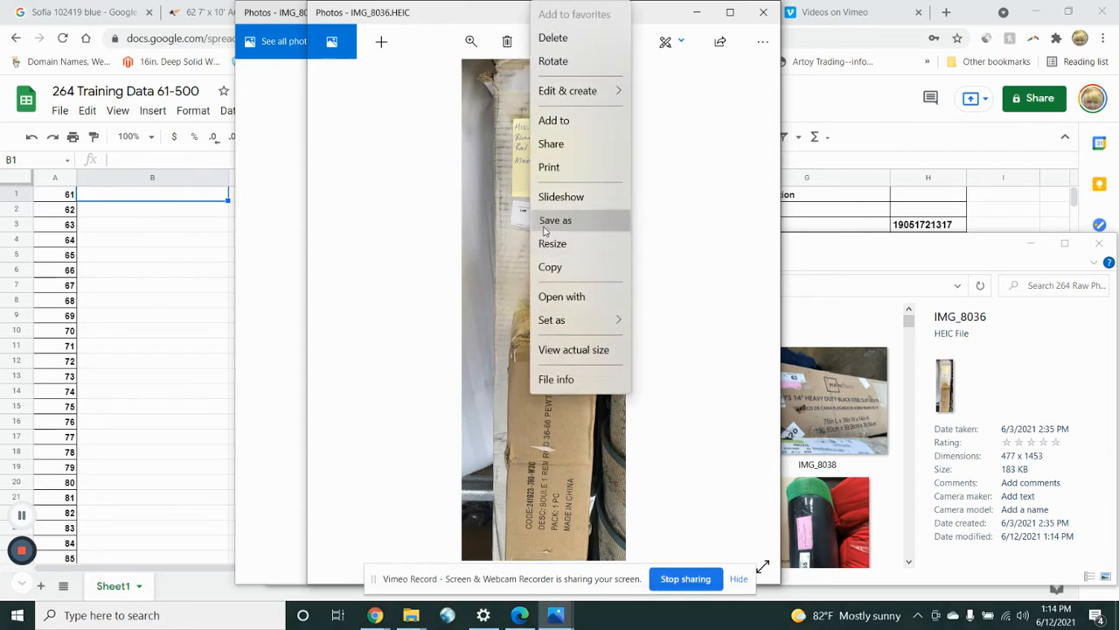
left_click(543, 224)
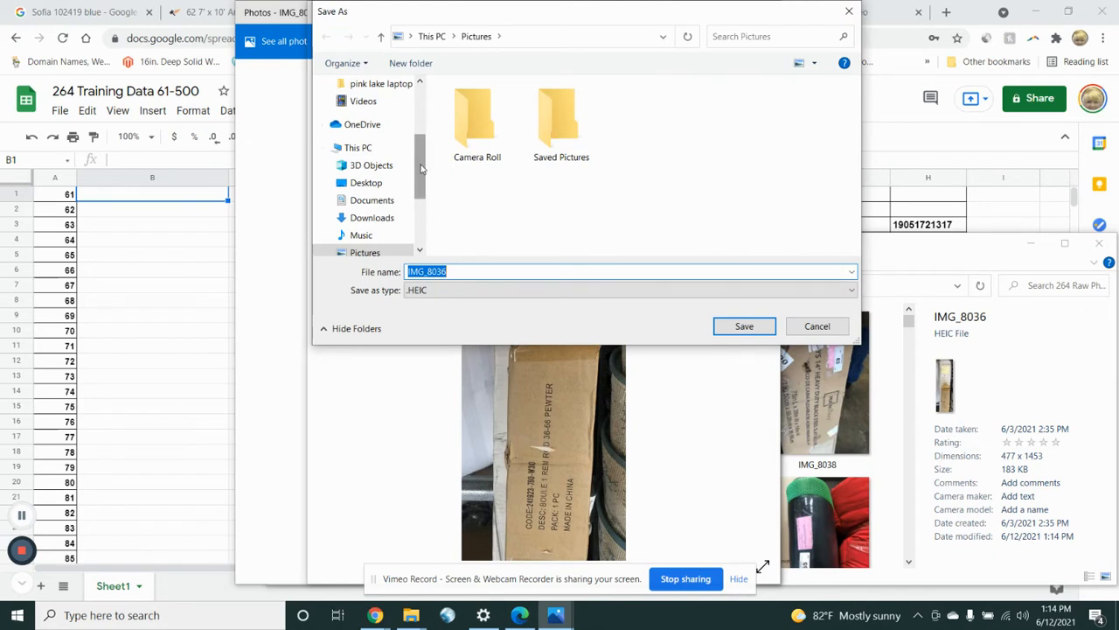
left_click(511, 295)
left_click(511, 297)
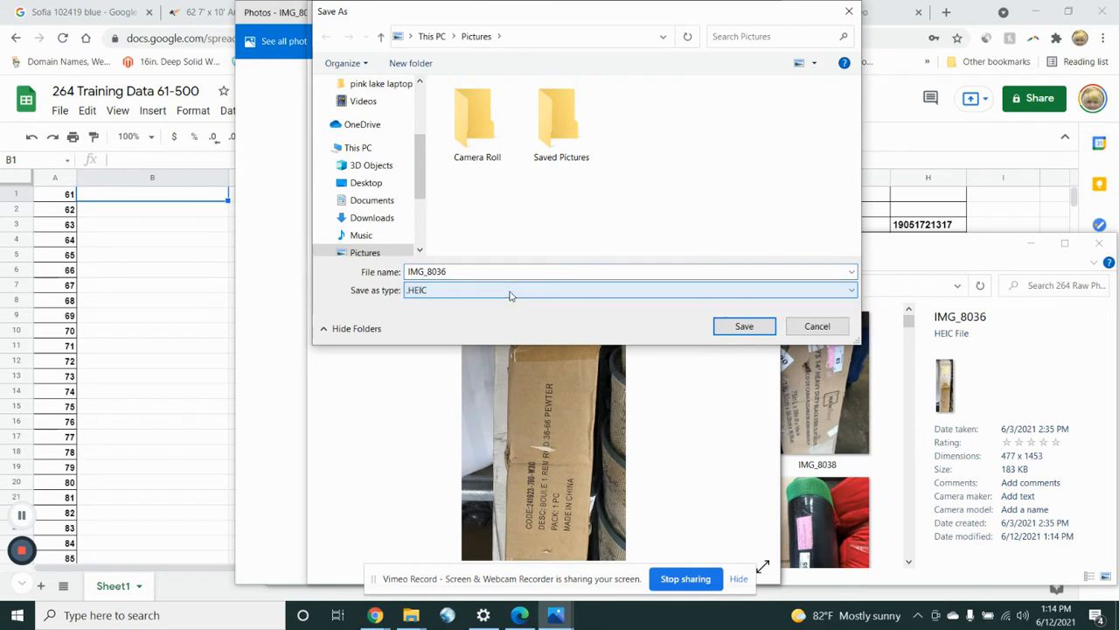
double_click(471, 273)
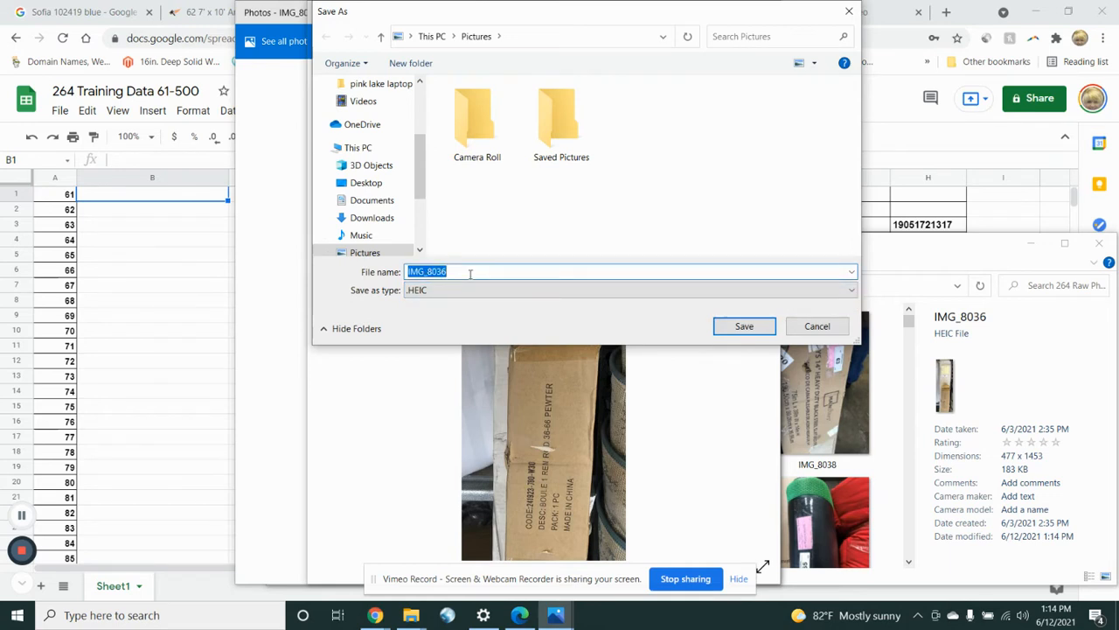
left_click(471, 274)
left_click_drag(461, 271, 265, 274)
type("61-1")
left_click(730, 327)
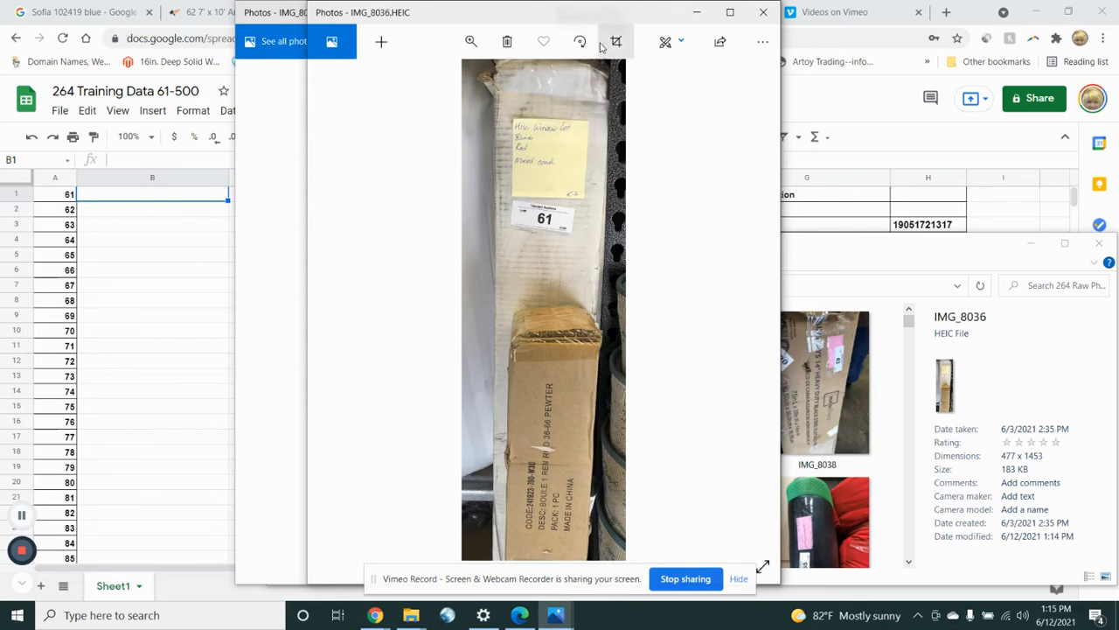
Step: Zoom in on the cropped IMG_8036 photo to read the handwritten item note and the lot number label
left_click(472, 41)
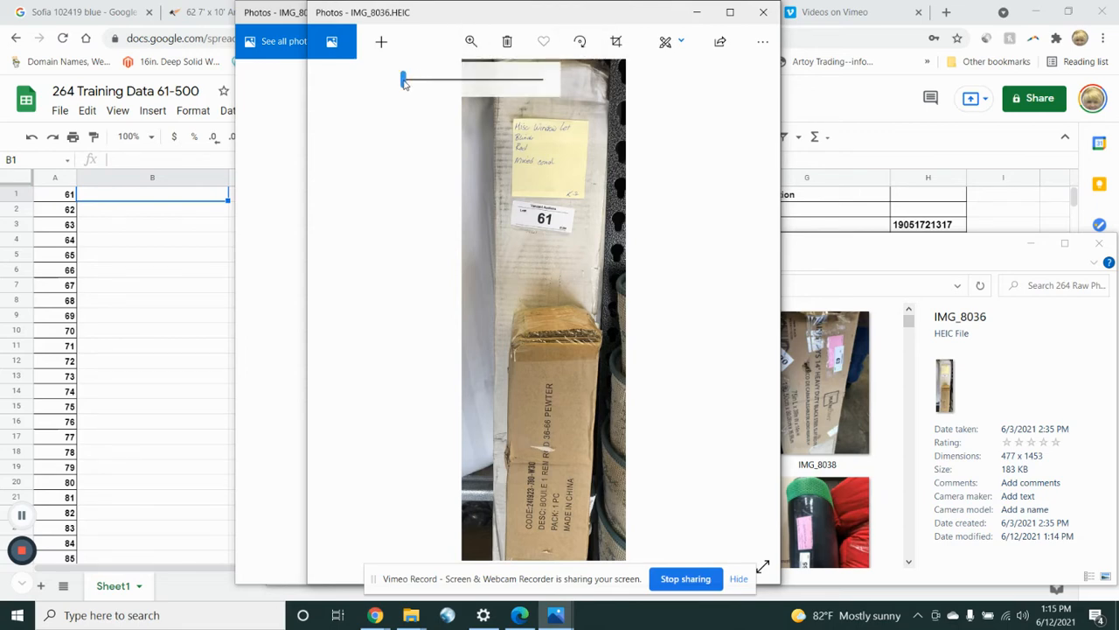
left_click_drag(404, 81, 426, 80)
left_click_drag(439, 118, 452, 227)
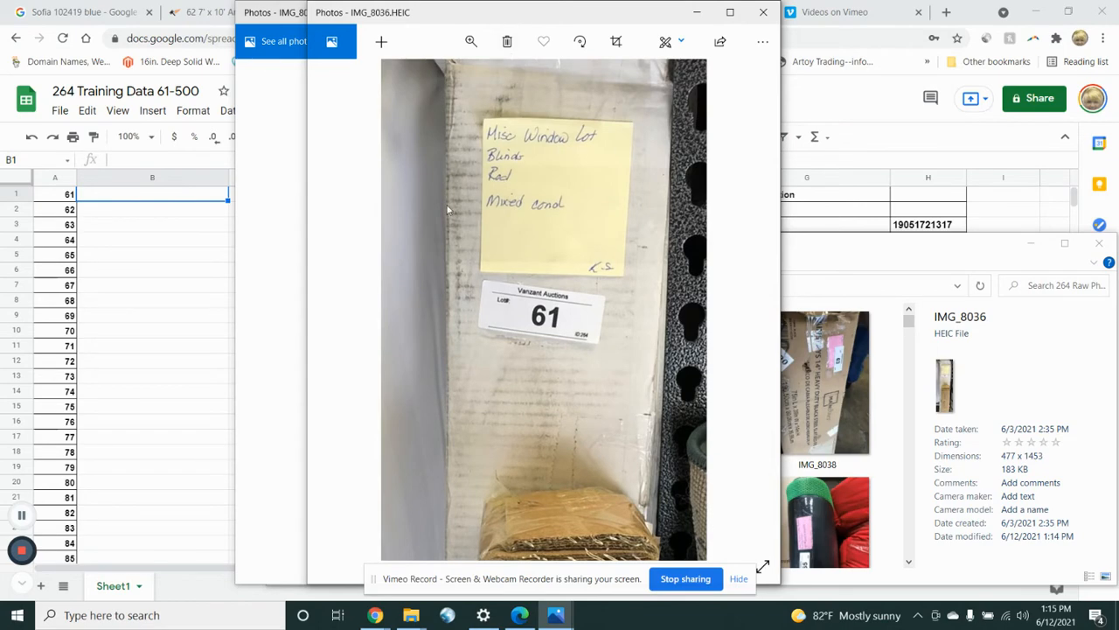
Step: Switch to Excel, create a blank workbook and discard the recovered files without keeping them for the next start
left_click(94, 616)
type("excwl")
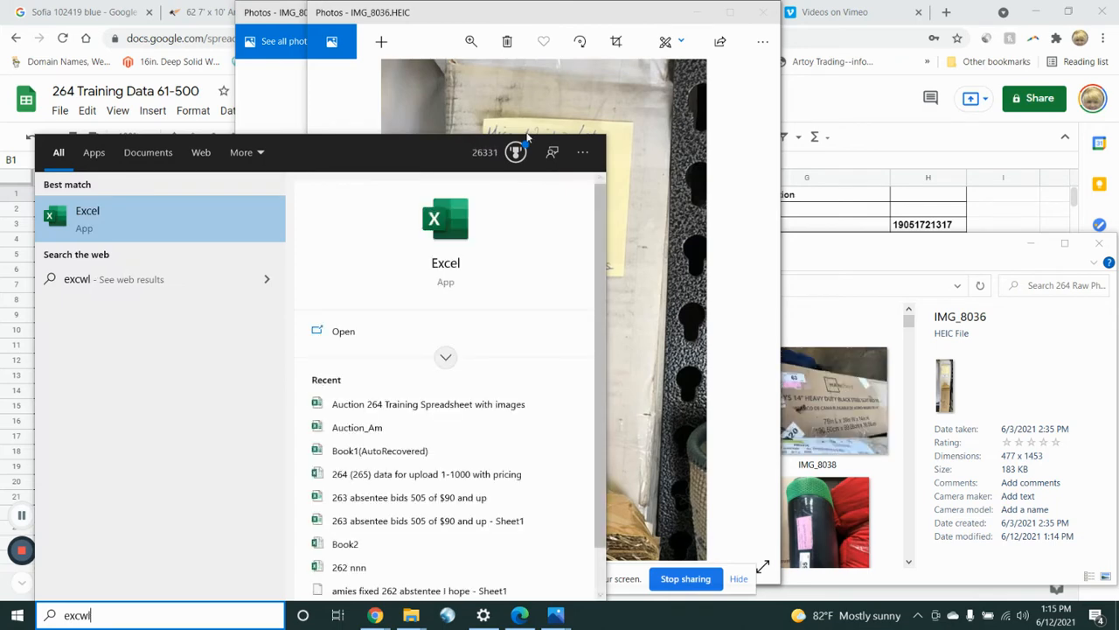
left_click(459, 226)
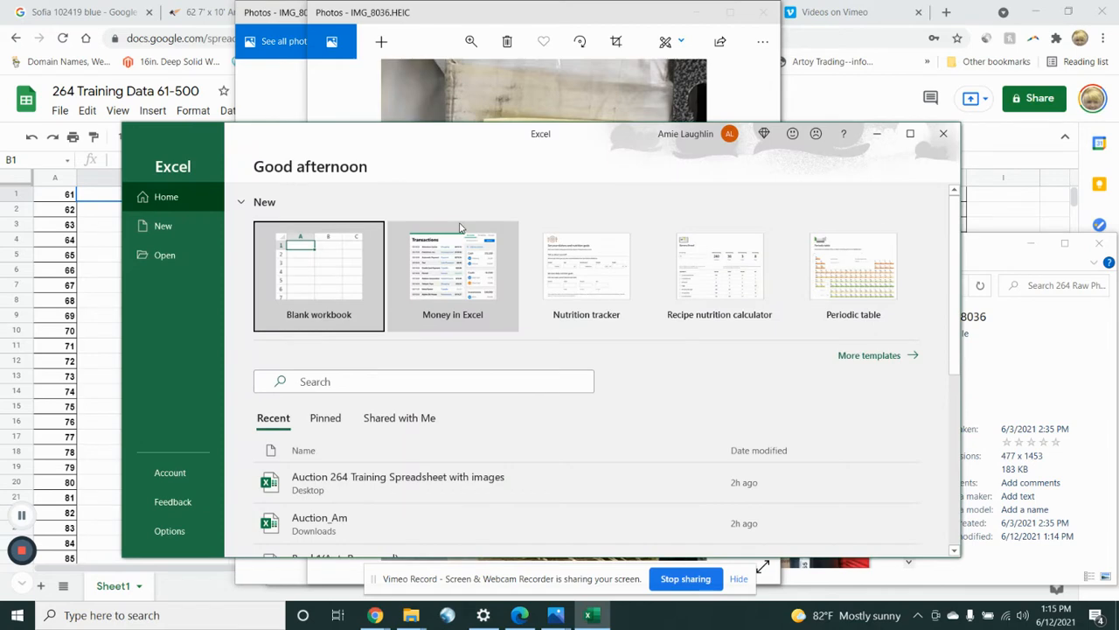
left_click(341, 271)
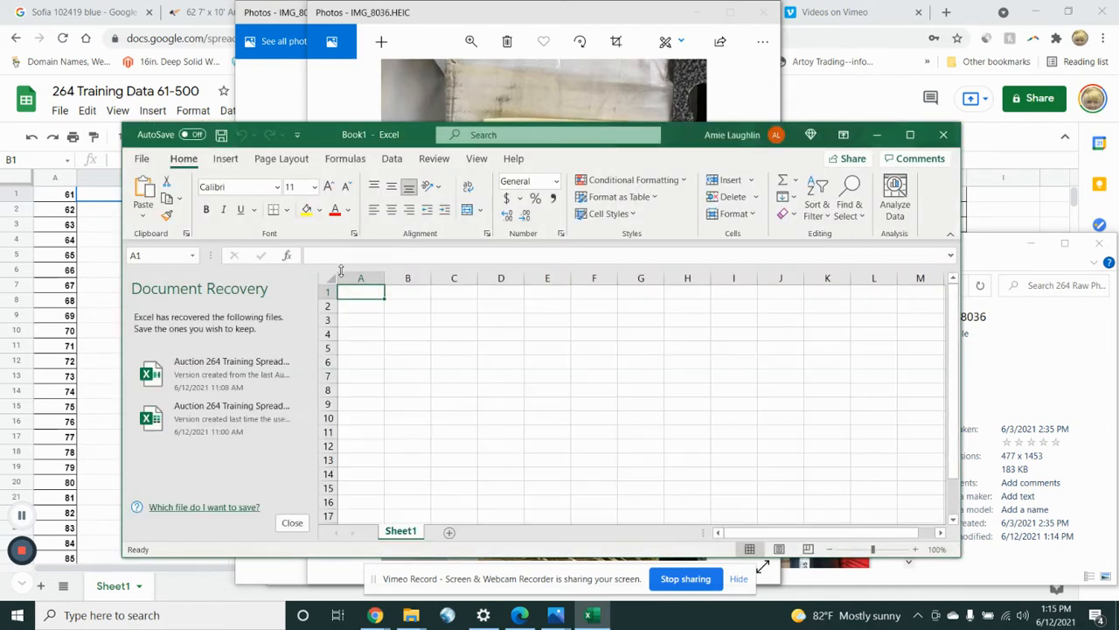
left_click(292, 522)
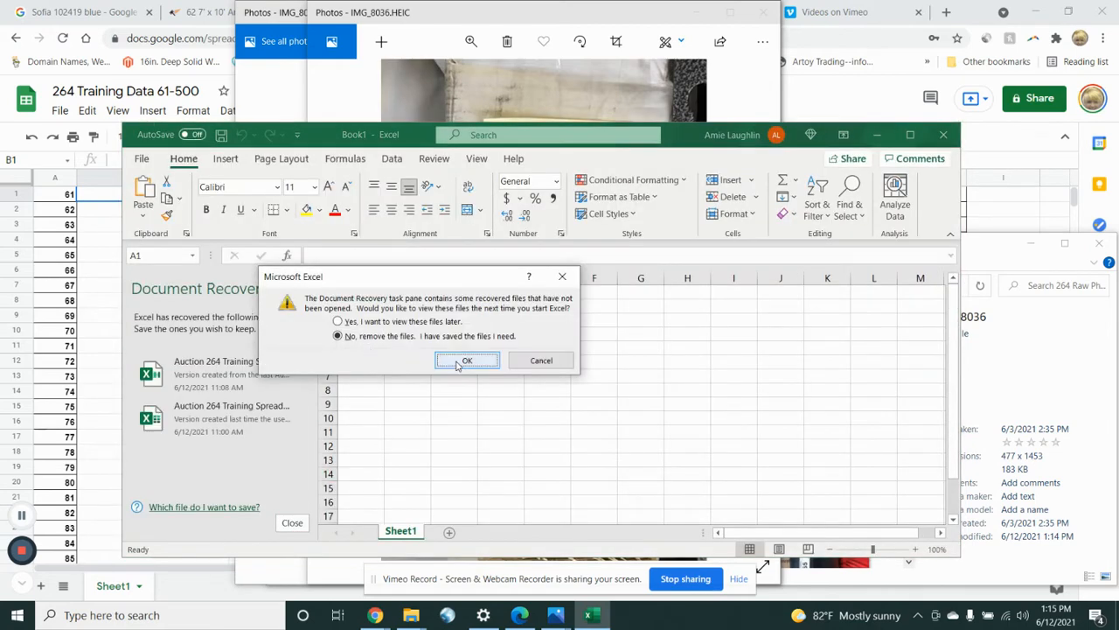
left_click(457, 365)
left_click(381, 318)
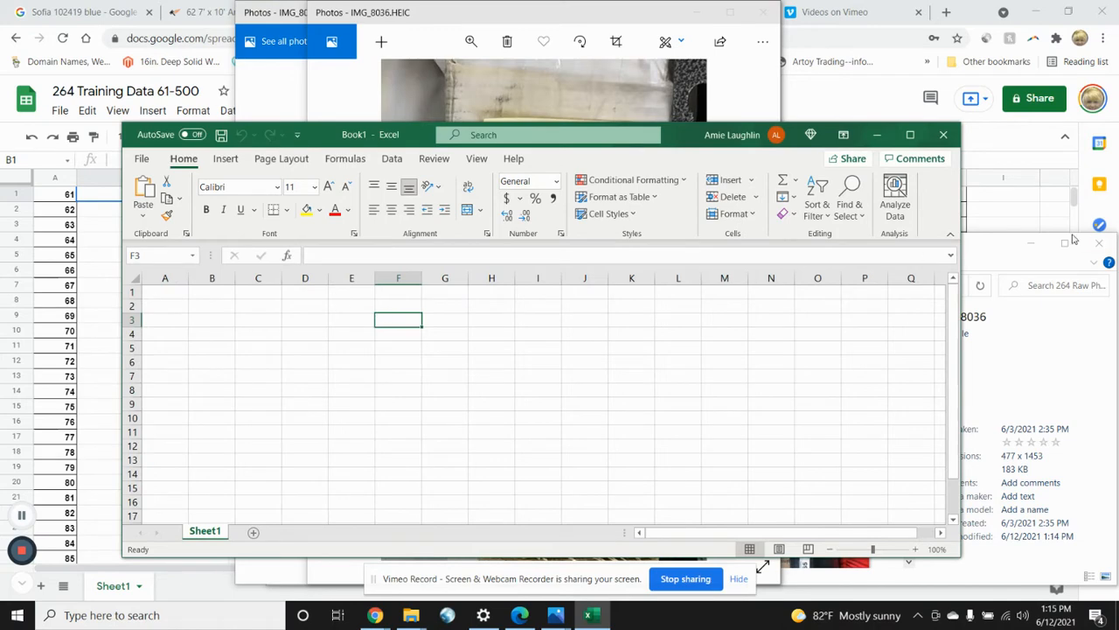
Step: Resize the workbook window to a smaller area so the note and lot label in the photo stay uncovered
left_click_drag(965, 231, 1106, 231)
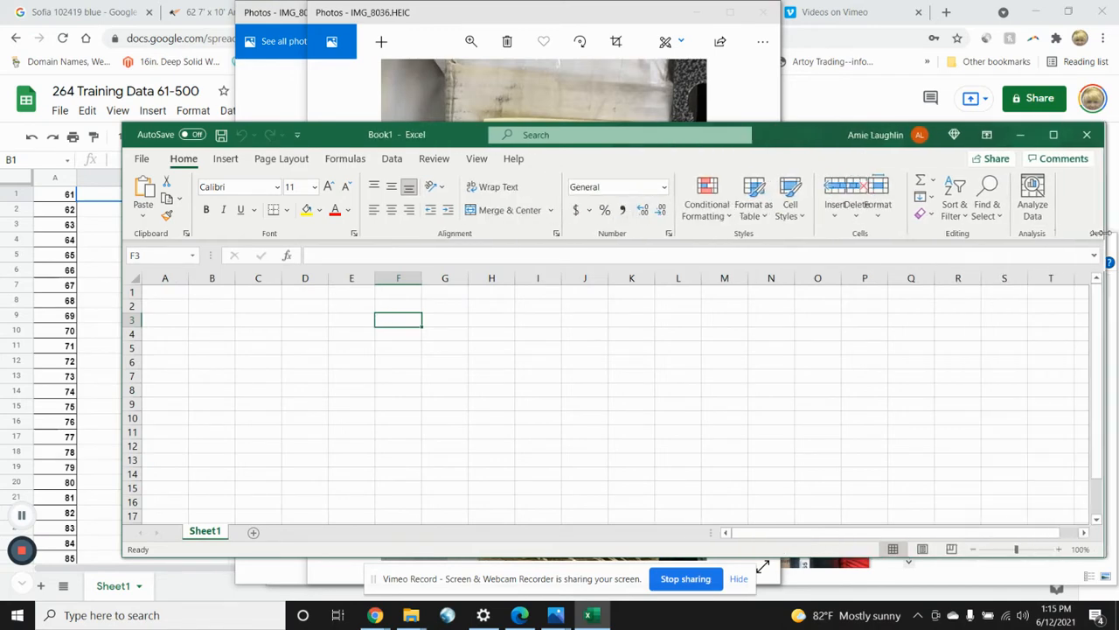
left_click_drag(121, 229, 475, 229)
left_click_drag(678, 119, 633, 344)
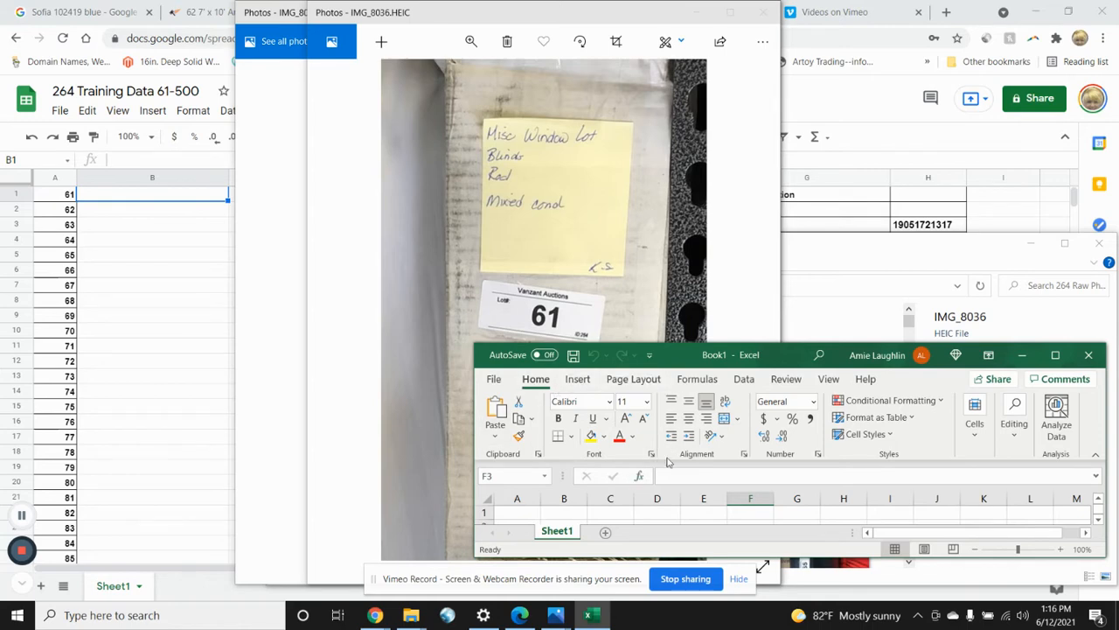
Step: Place the IMG_8036 window beside the workbook, minimise the duplicate photo window and make the workbook taller to show more rows
left_click(540, 229)
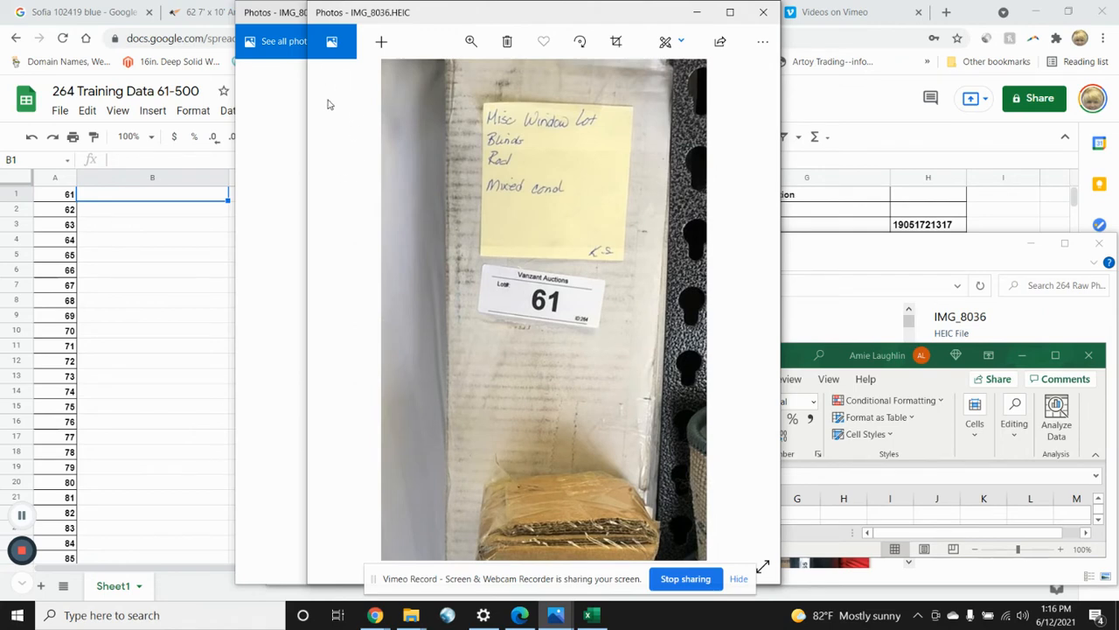
left_click_drag(304, 119, 3, 130)
left_click_drag(780, 178, 437, 164)
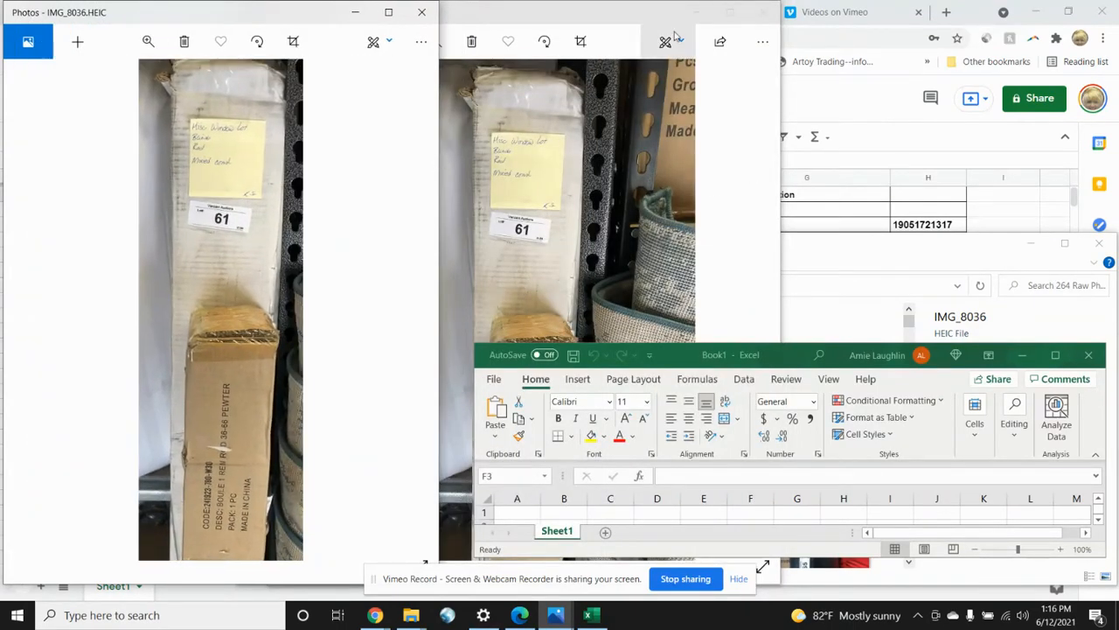
left_click(697, 10)
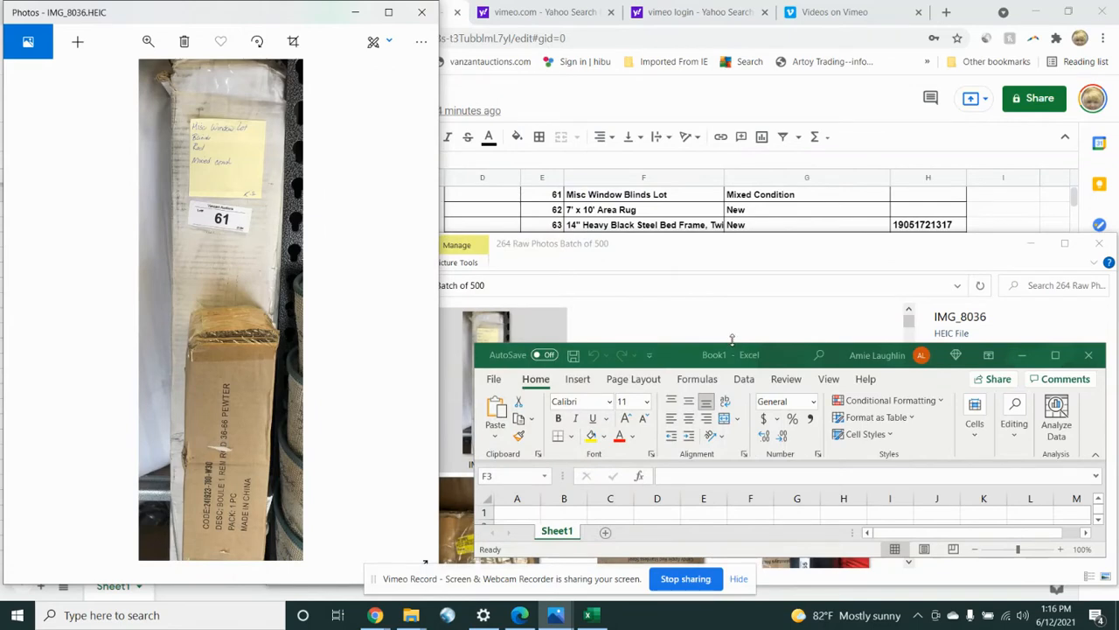
left_click_drag(733, 340, 732, 241)
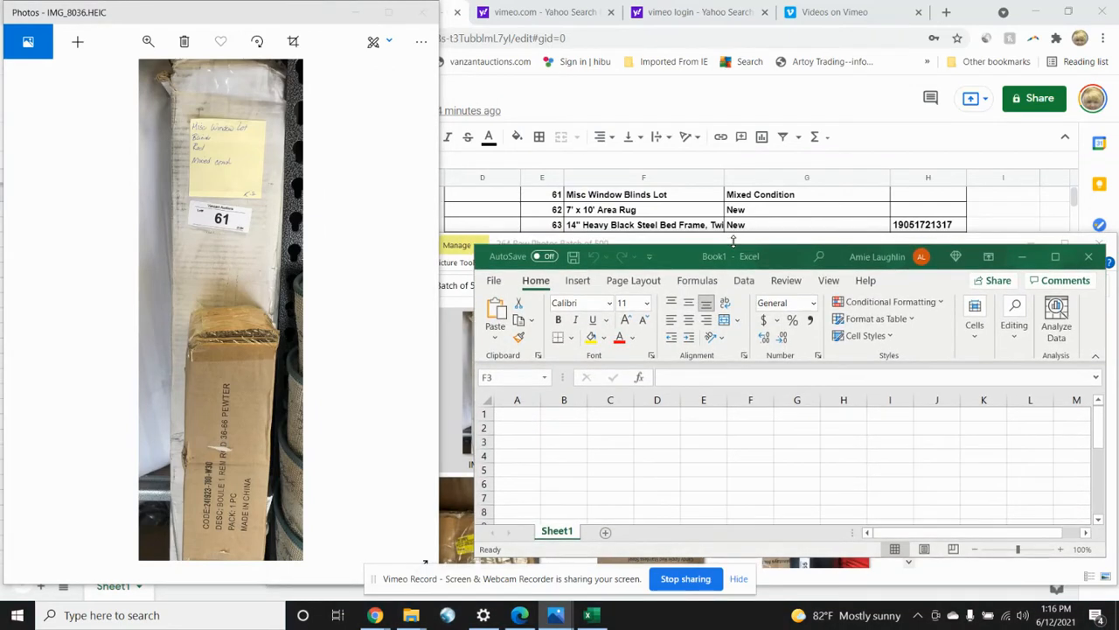
Step: Enter lot number 61 in cell A1 and widen columns B, C and D of the new workbook
left_click(521, 413)
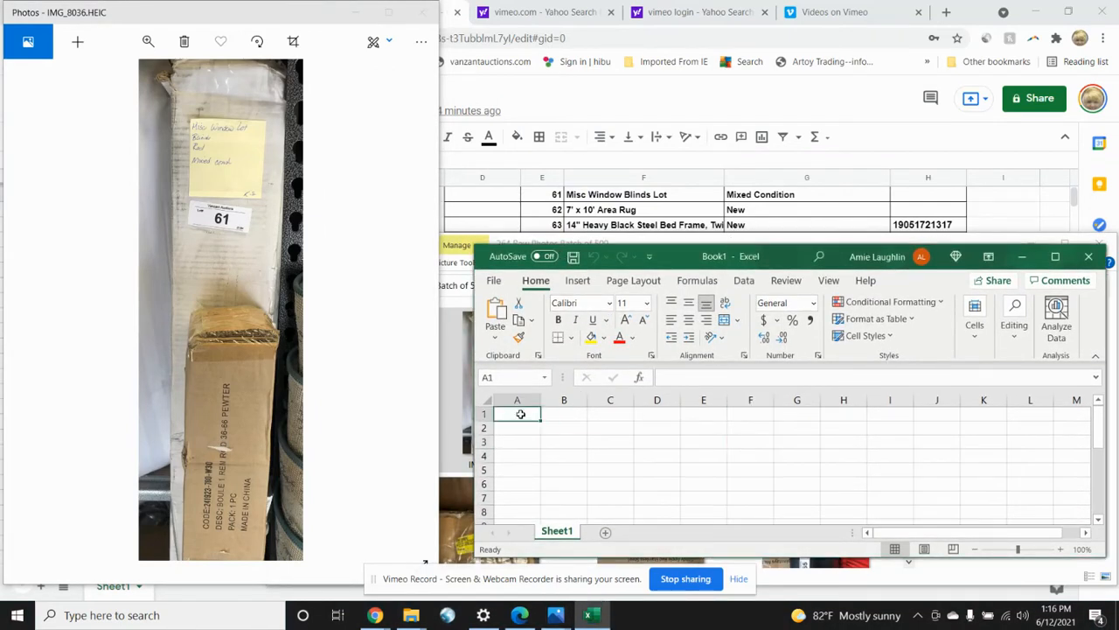
type("61")
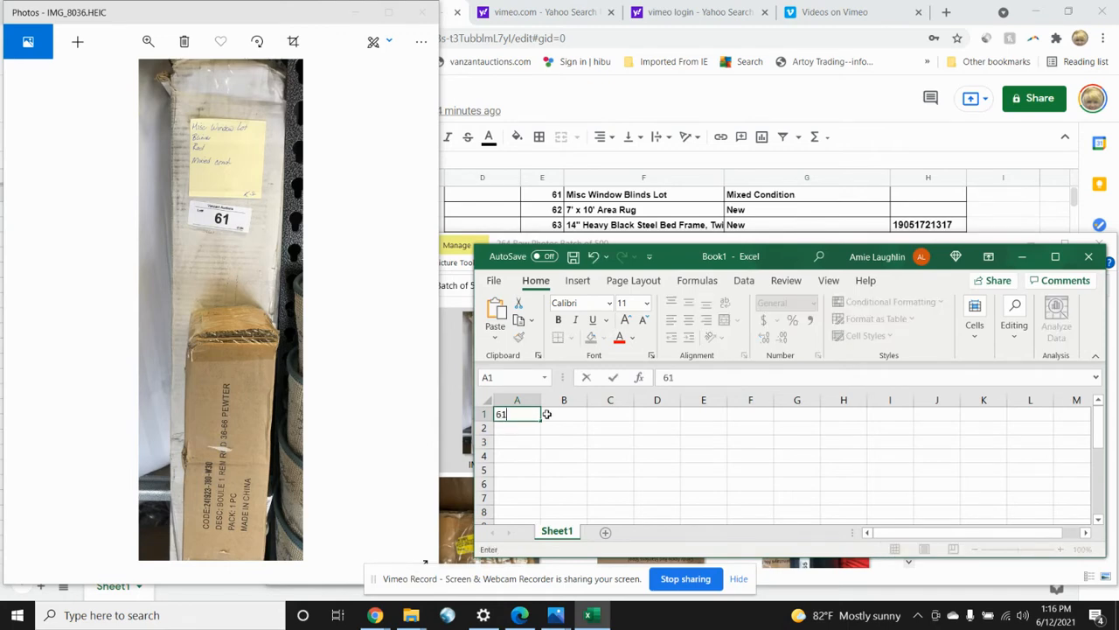
key("Tab")
left_click_drag(584, 400, 994, 400)
left_click(909, 399)
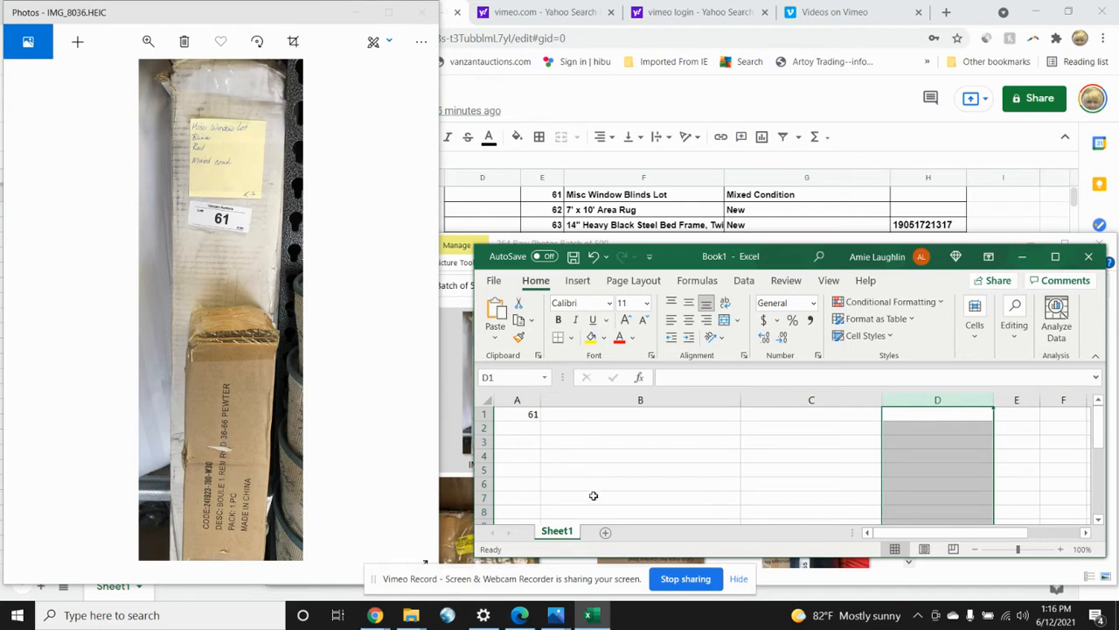
Step: Enter the title "Misc Window Blinds Lot" for lot 61 in cell B1
left_click(561, 413)
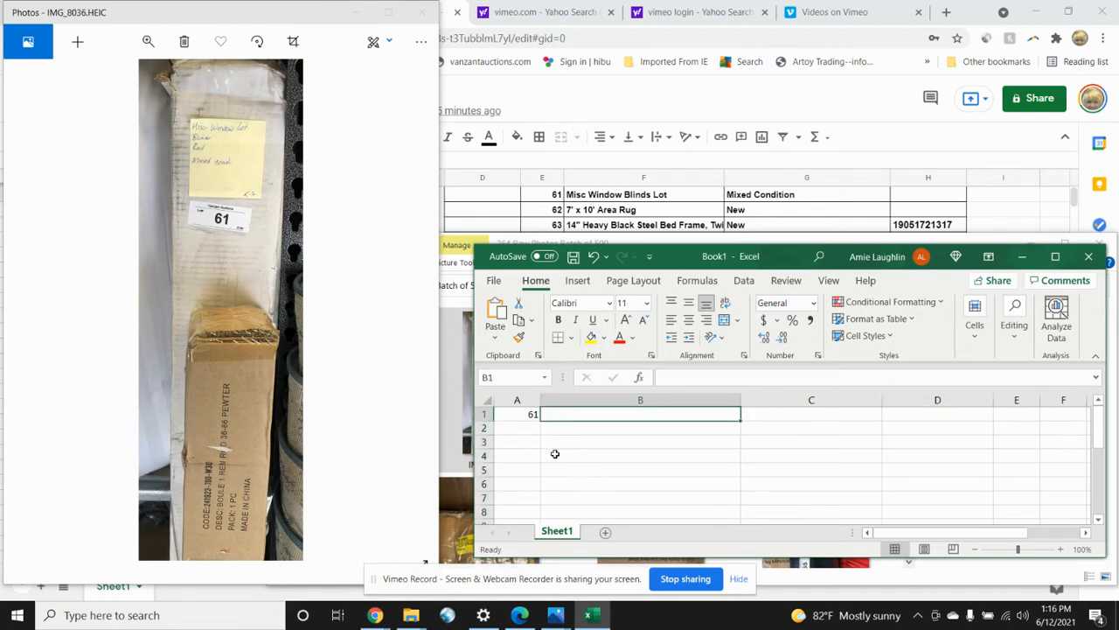
type("Mi")
type("sc Window ")
type("bl")
type("Blind")
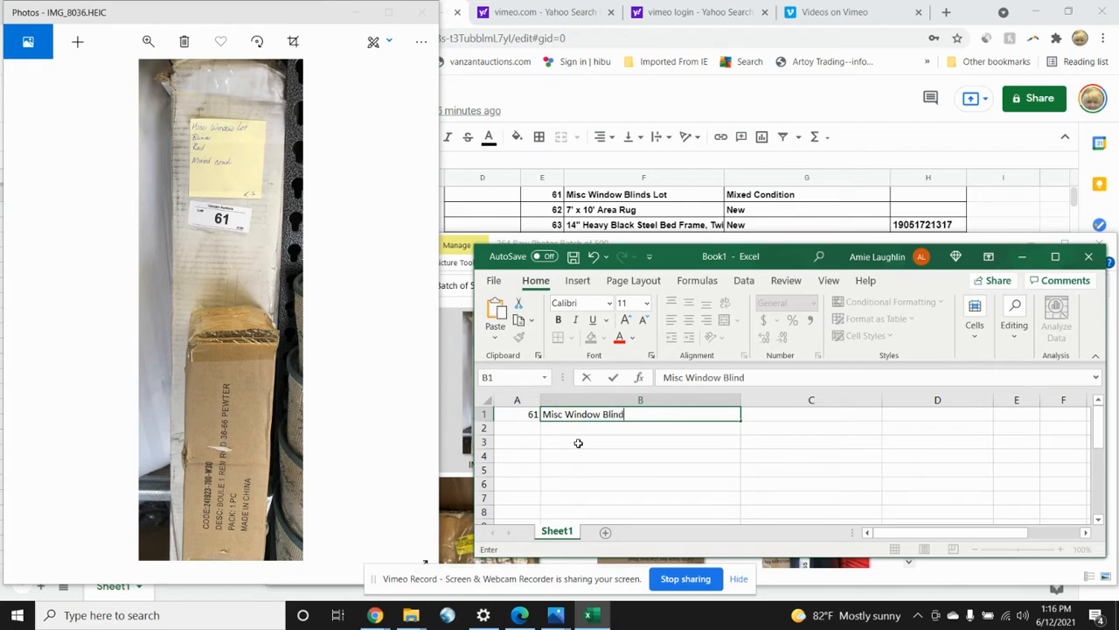
type("s Lot")
Step: Enter the description "Blinds, Rod, mixed condition" for lot 61 in cell C1
left_click(772, 415)
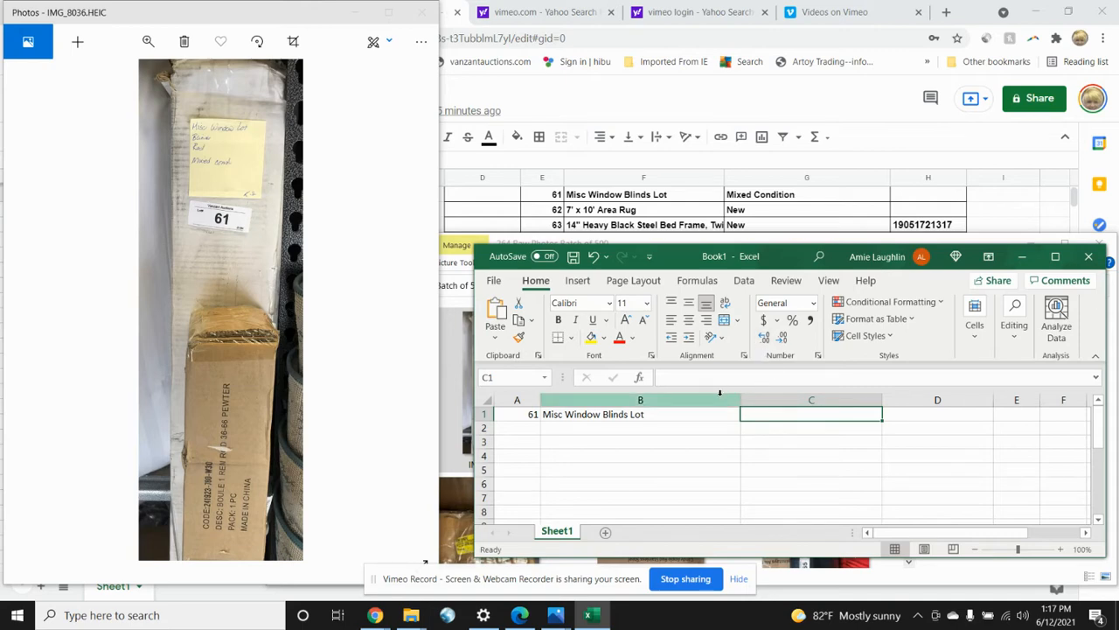
double_click(765, 414)
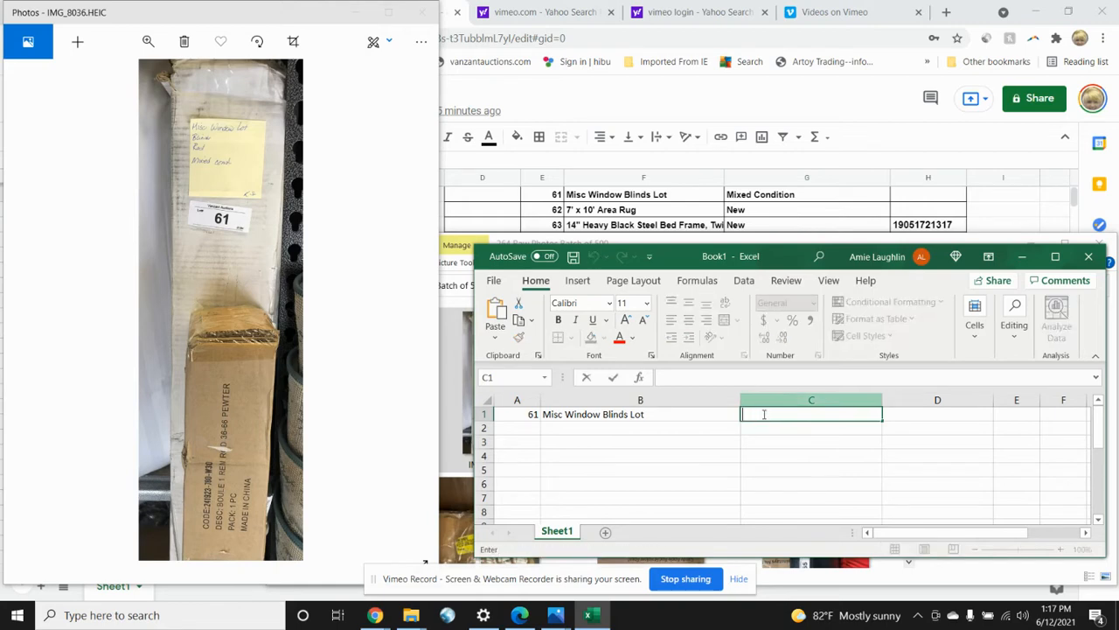
type("Blin")
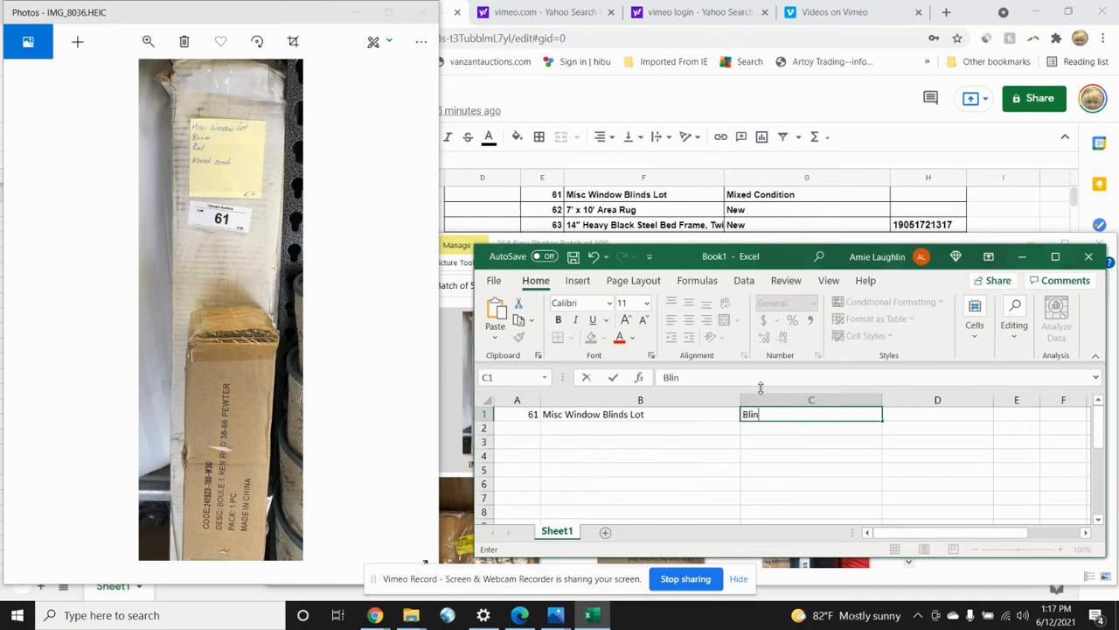
type("es, Rod, mixed comd")
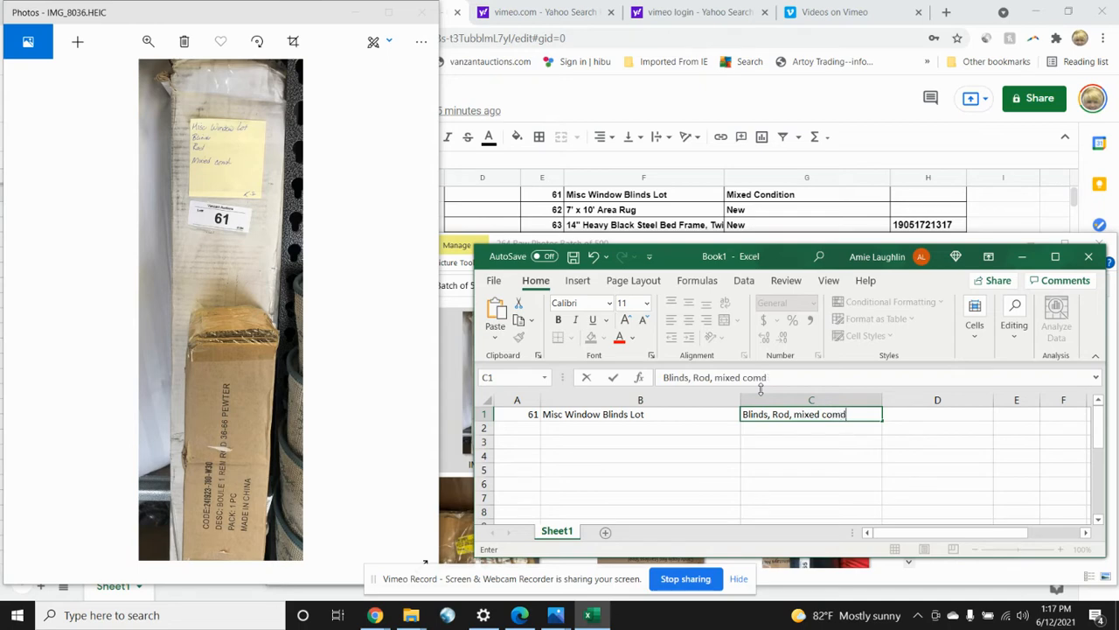
key("BackSpace")
key("BackSpace")
key("BackSpace")
type("nditio")
left_click(594, 415)
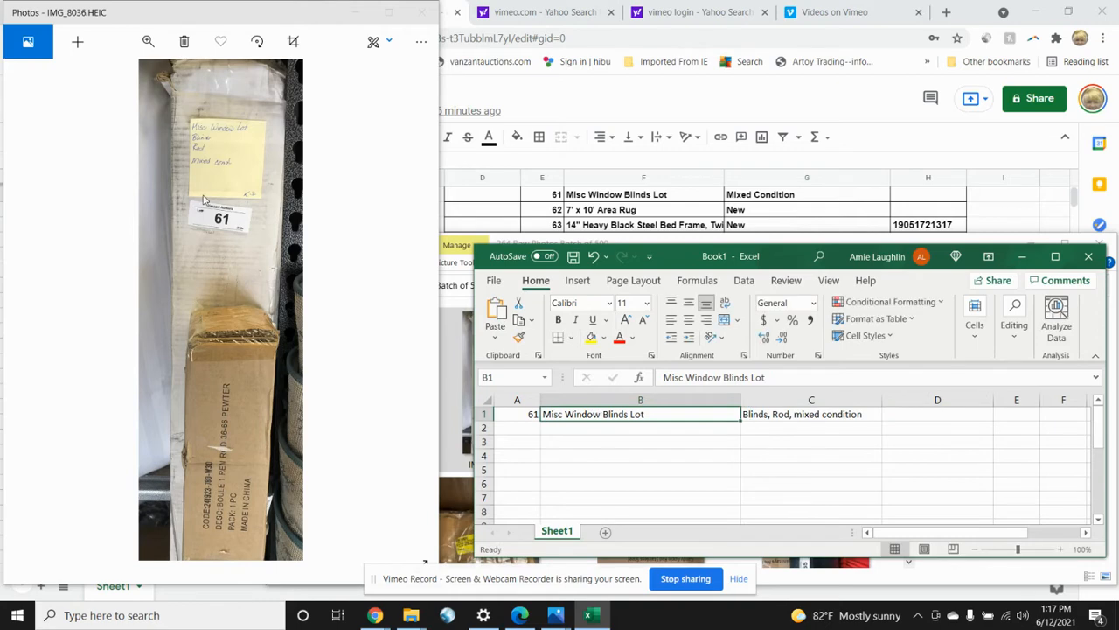
left_click(206, 212)
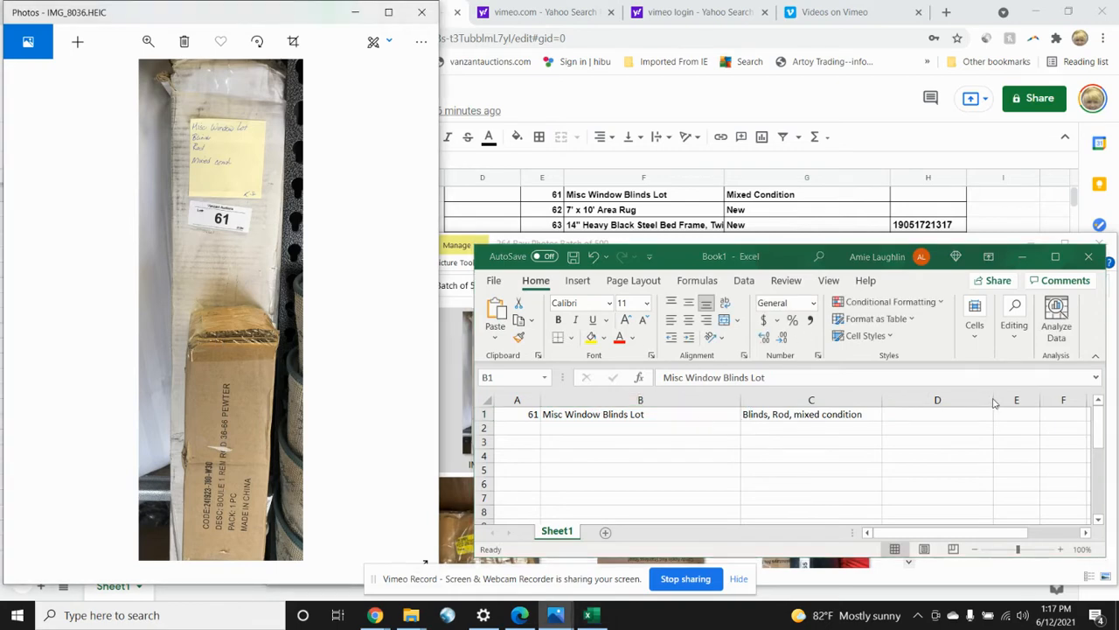
left_click(915, 418)
left_click(917, 415)
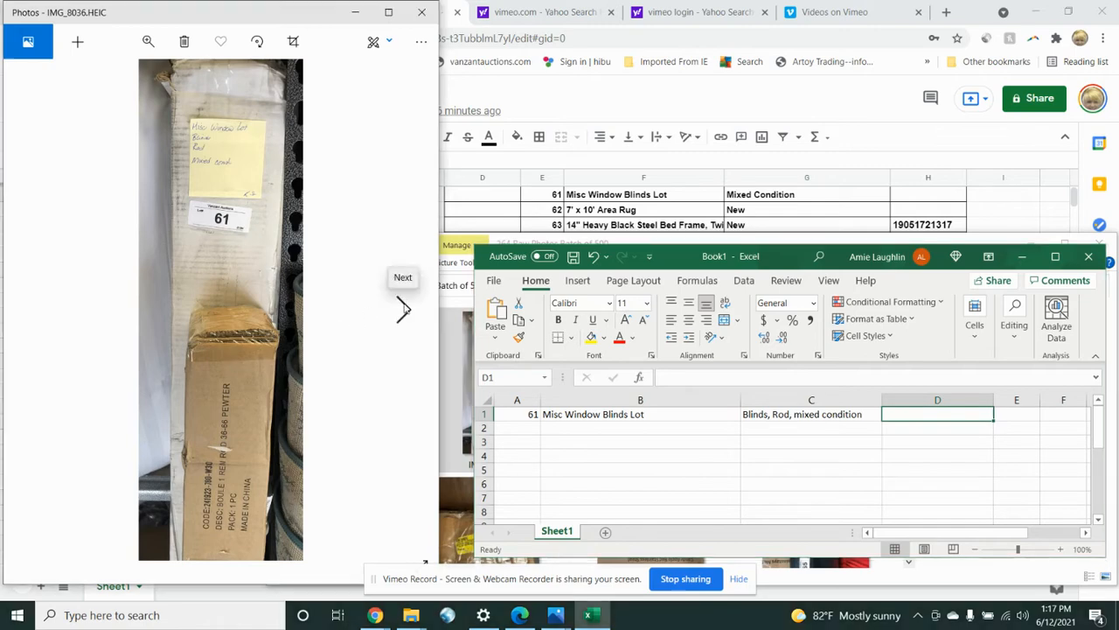
Step: Go to the next photo, IMG_8037, and zoom in on the rug's label, handwritten note and lot number
left_click(403, 308)
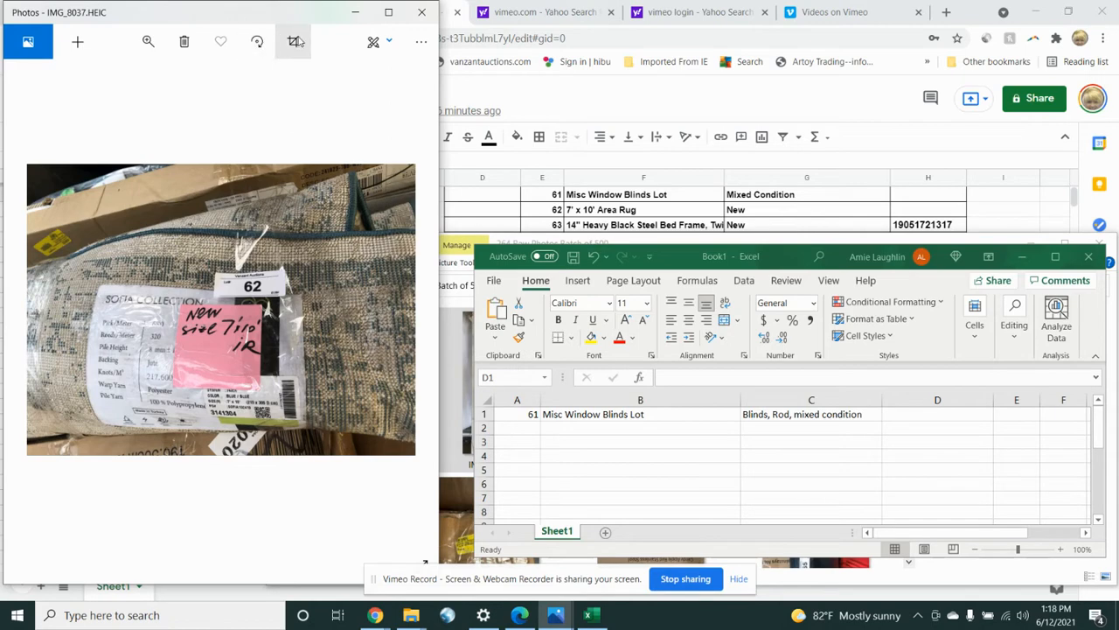
left_click(147, 42)
scroll(205, 269, "up", 1)
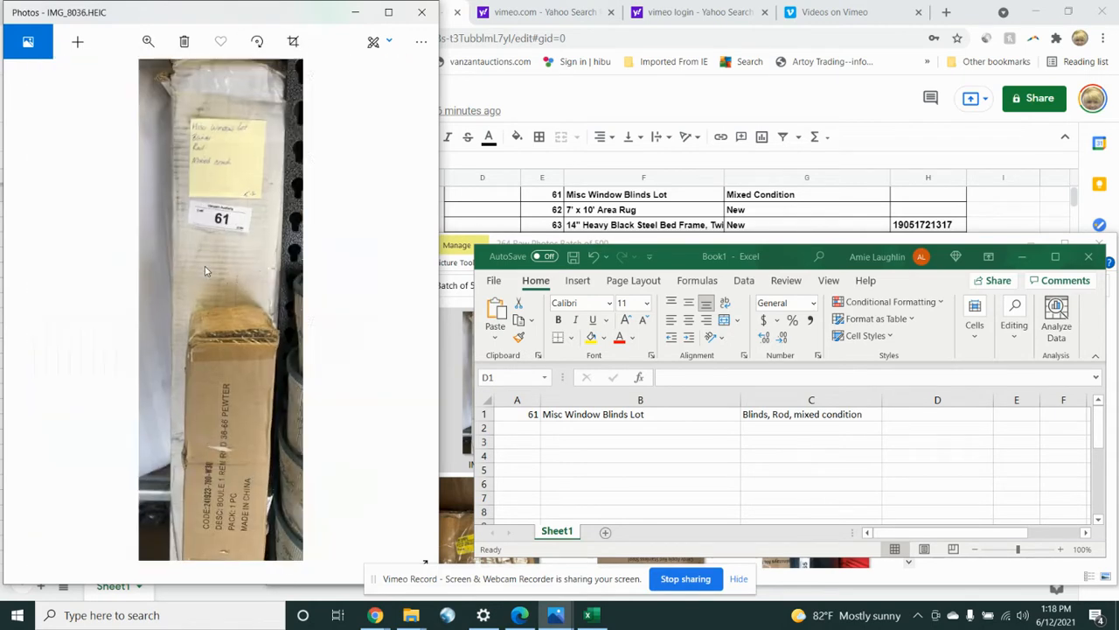
scroll(204, 266, "down", 1)
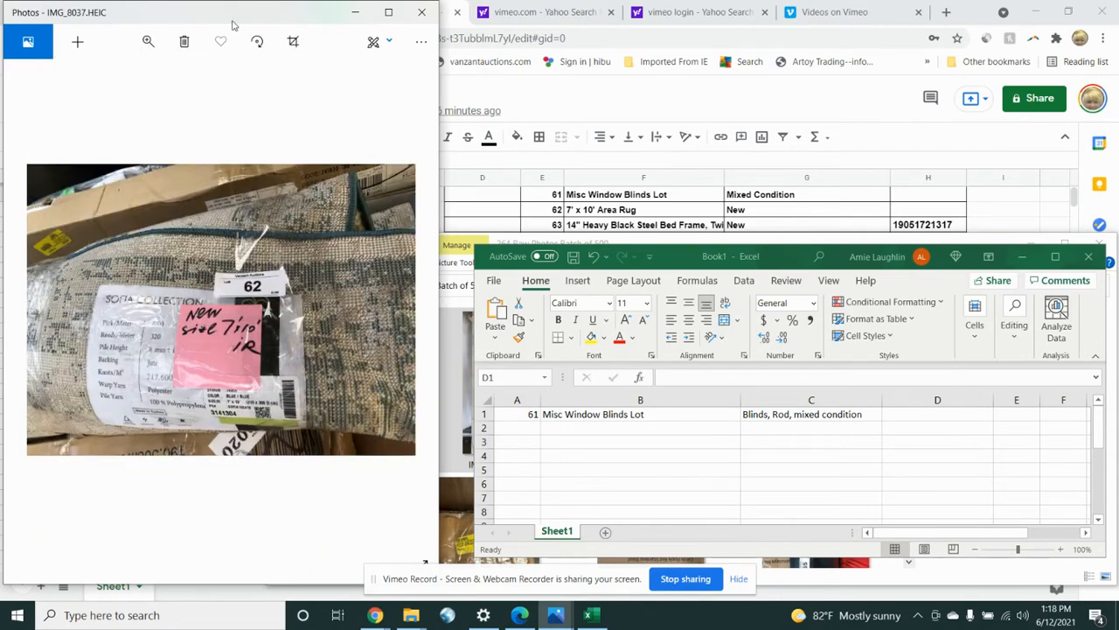
left_click(148, 42)
mouse_move(84, 80)
left_mouse_down()
mouse_move(106, 79)
mouse_move(86, 80)
left_mouse_up()
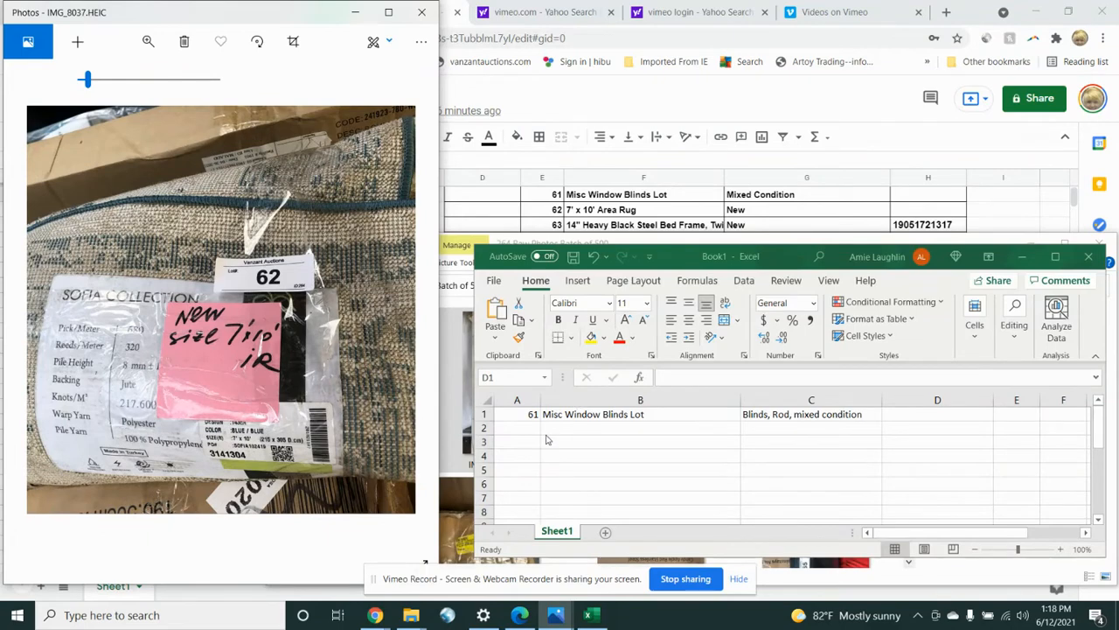
Step: Enter lot number 62 in cell A2, below the lot 61 entry
left_click(519, 425)
type("62")
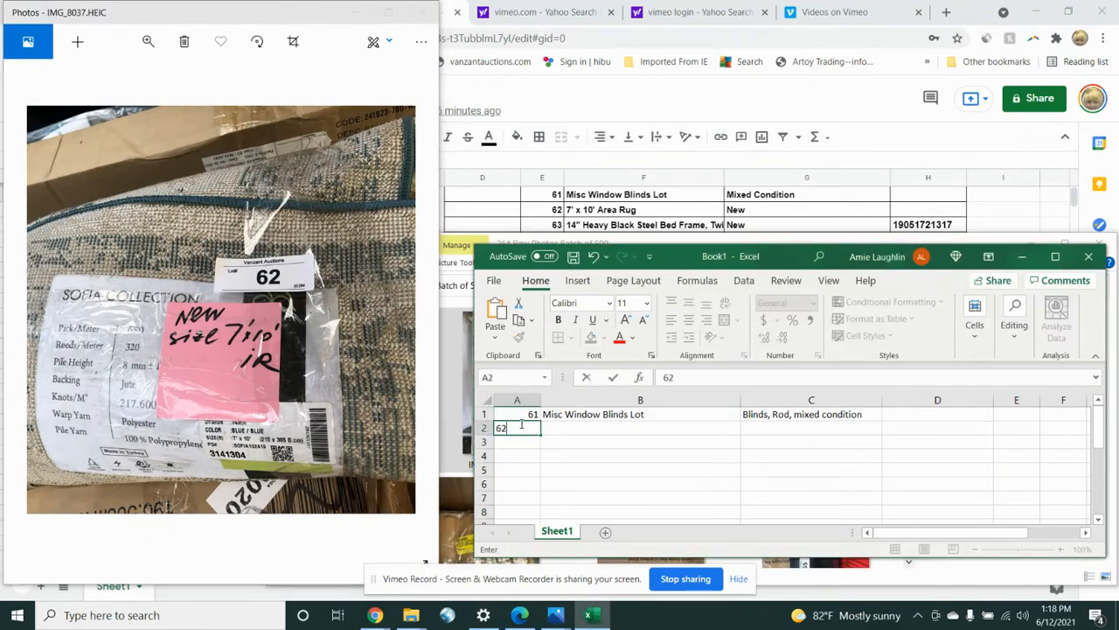
left_click(601, 428)
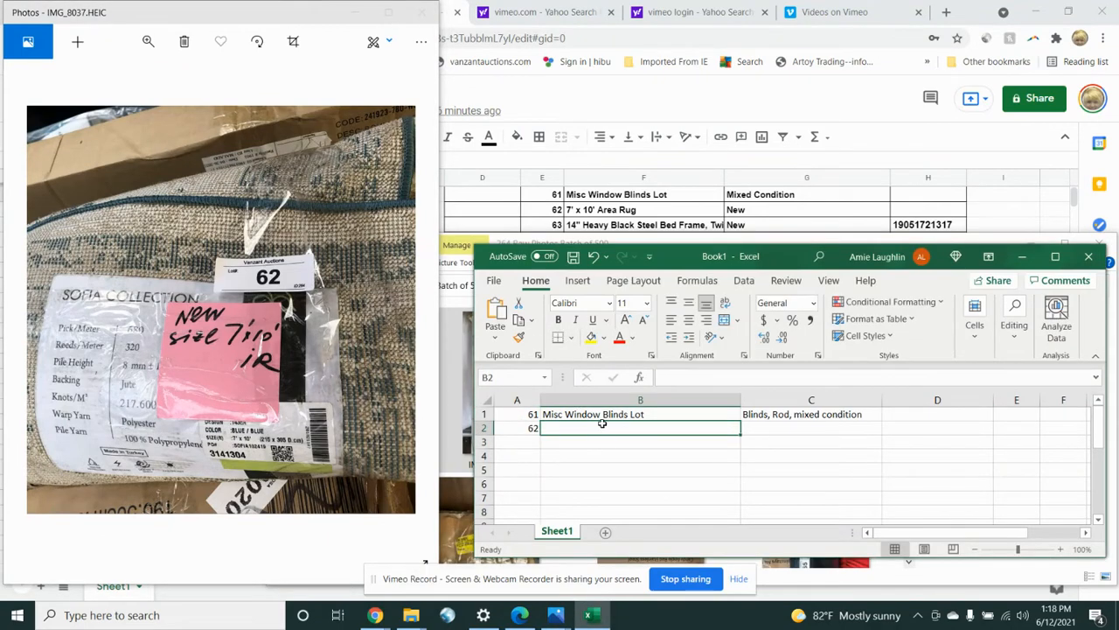
key("Tab")
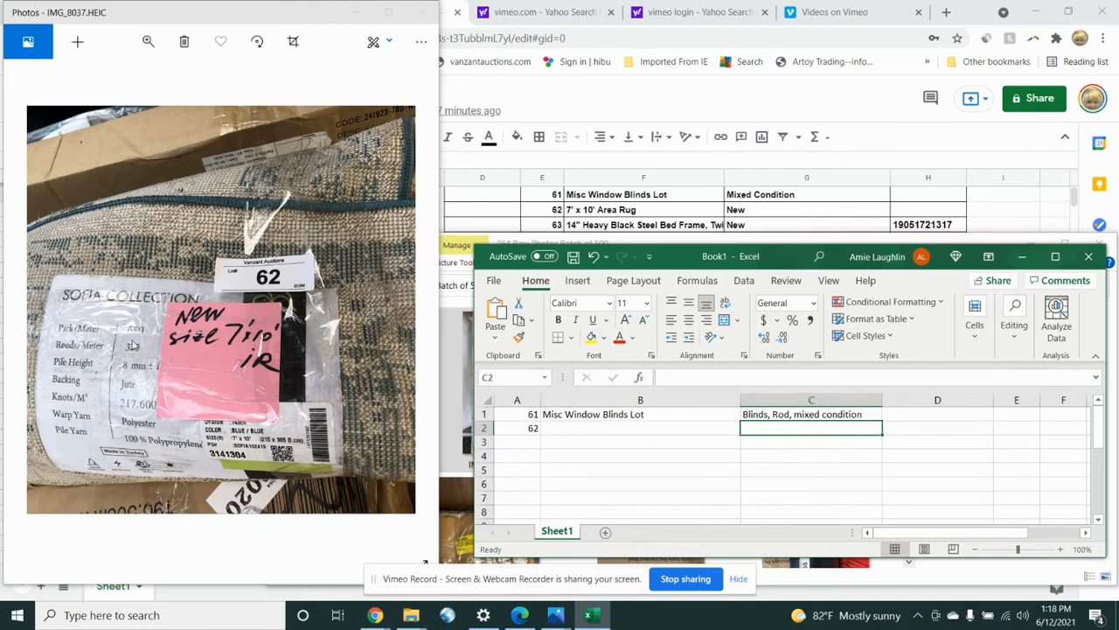
Step: Enter the title "Area Rug - Sofia Collection -" for lot 62 in cell B2
left_click(572, 429)
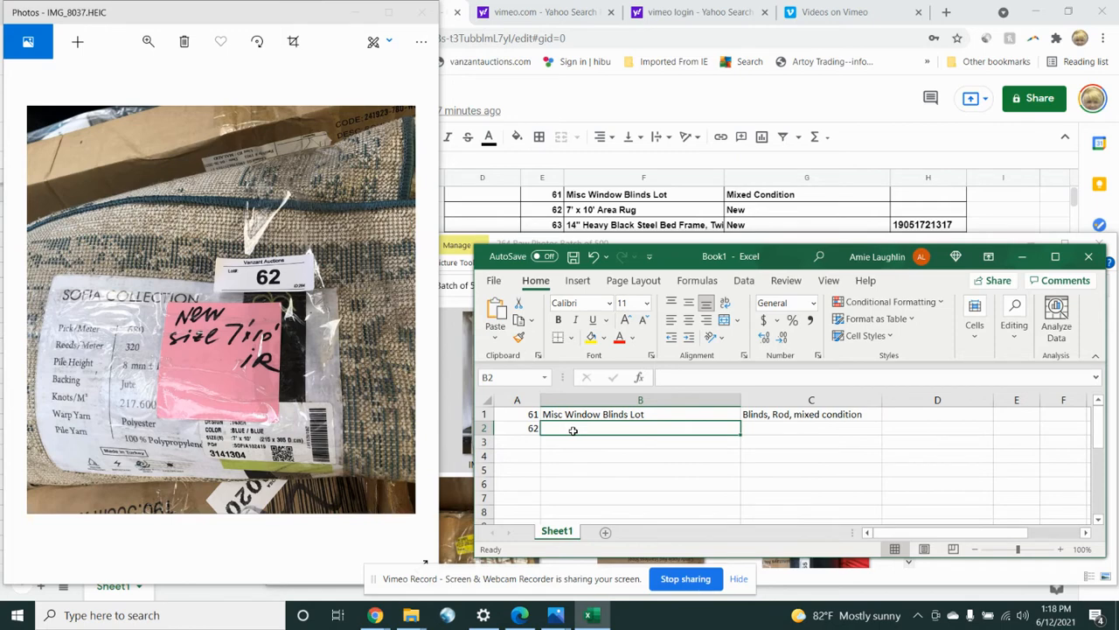
type("a")
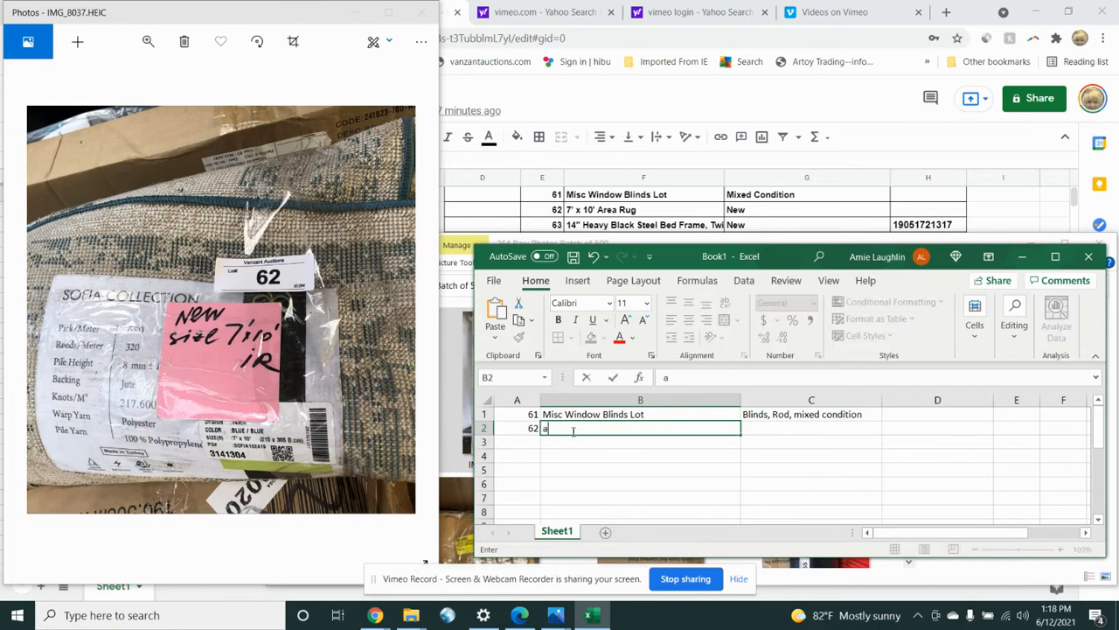
key("BackSpace")
key("BackSpace")
key("BackSpace")
key("BackSpace")
key("BackSpace")
type("Ar")
type("ea Ruby")
key("BackSpace")
type("g - Sofia Collection")
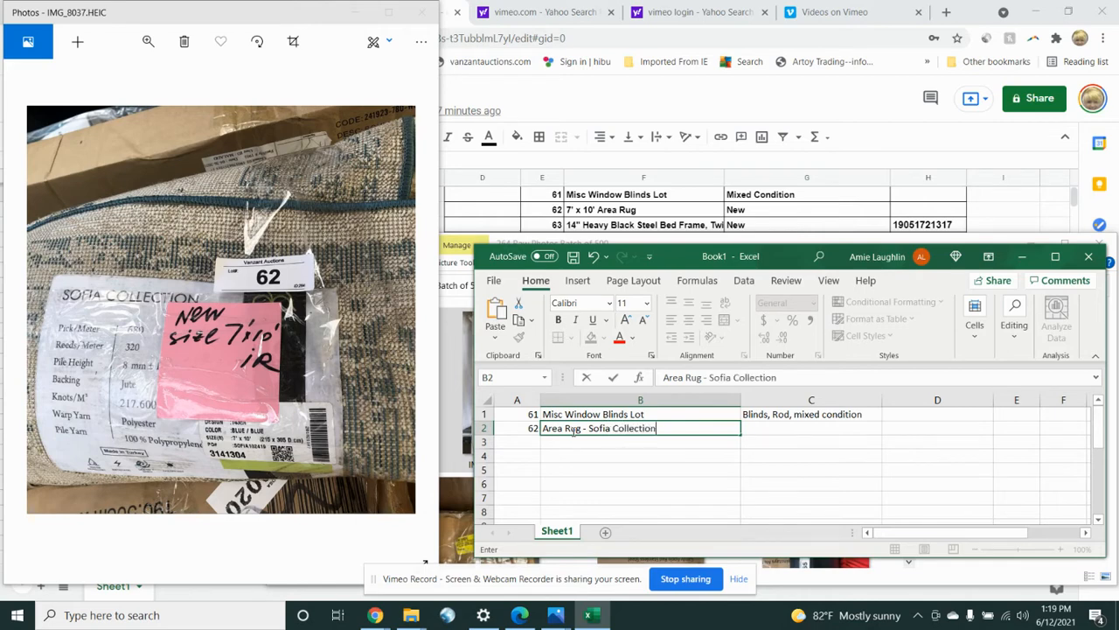
type(" -")
key("Home")
type("x")
key("End")
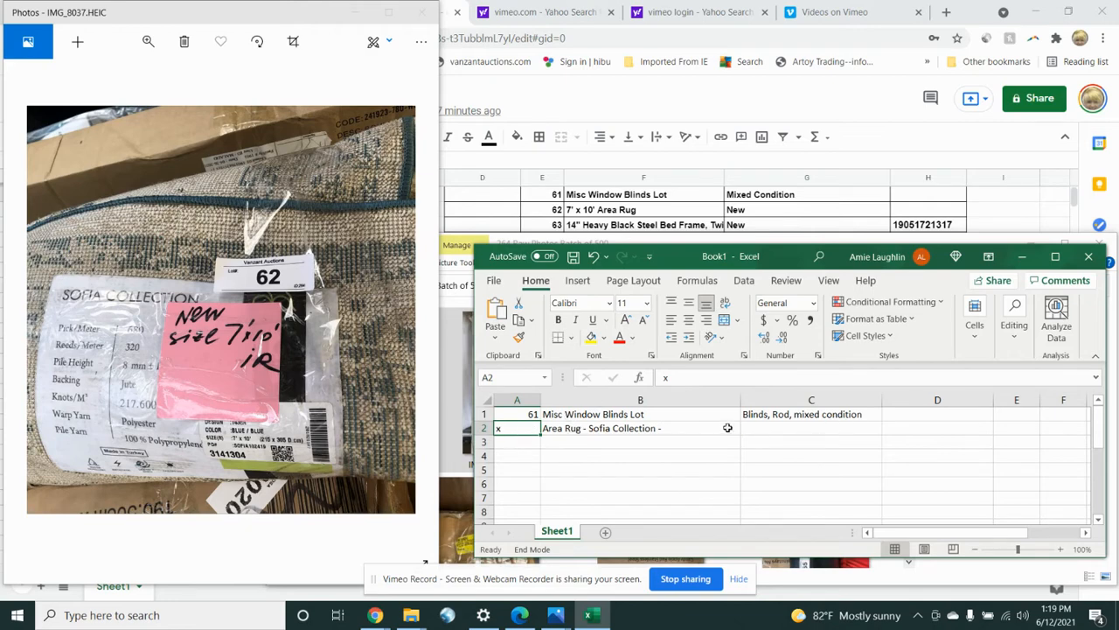
type("62")
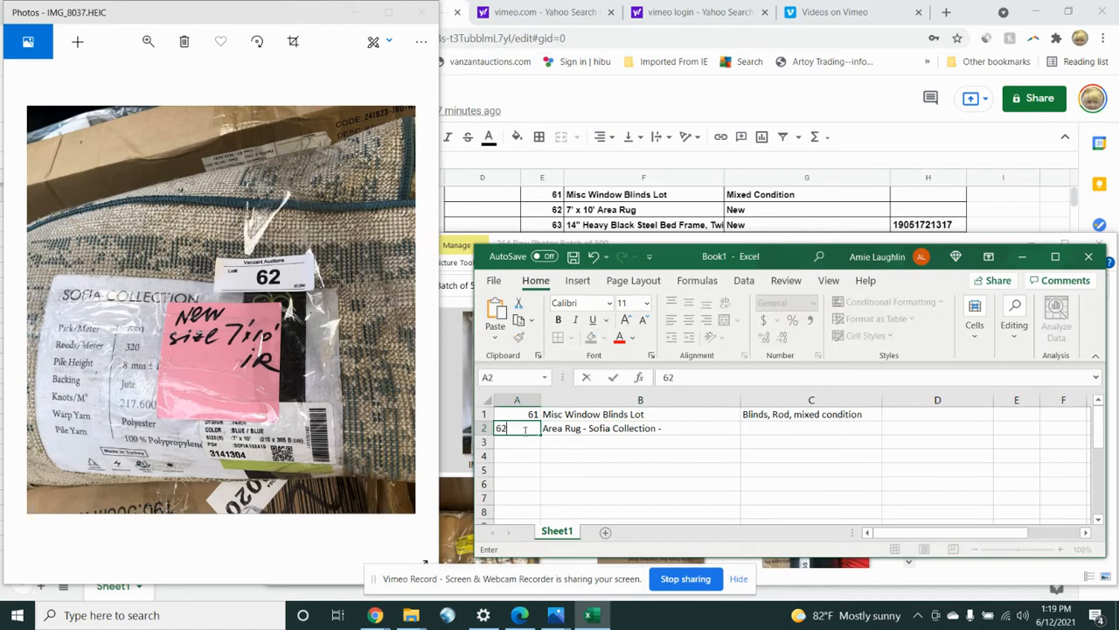
Step: Complete the lot 62 title in cell B2 by adding the rug size 7x10 at its end
double_click(702, 430)
type("7x10")
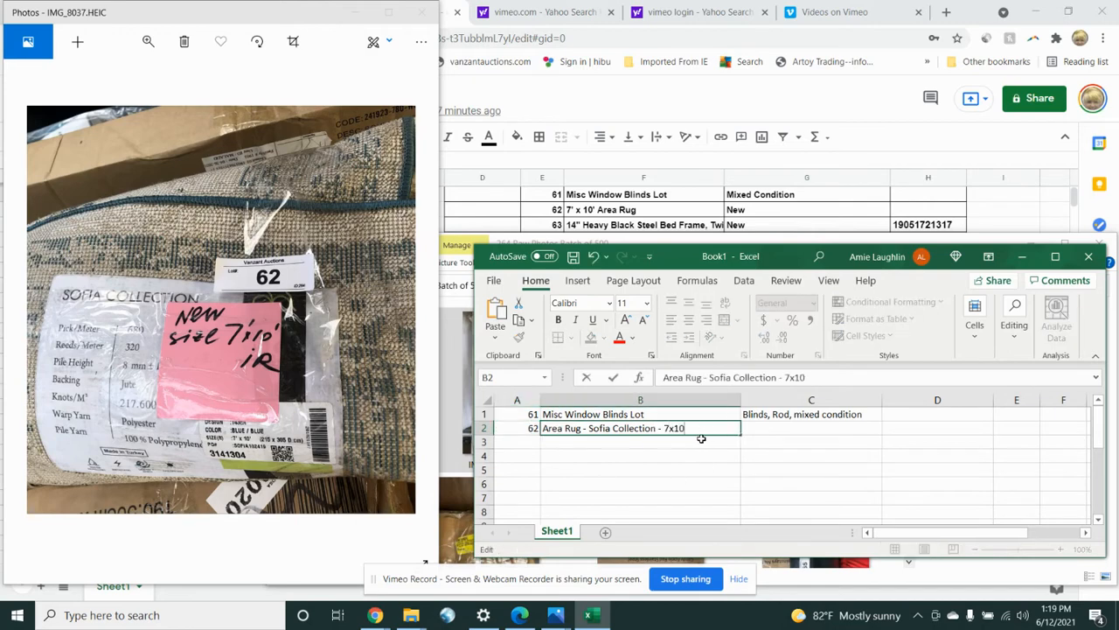
Step: Enter the description "Color is blue, New" for lot 62 in cell C2
left_click(770, 428)
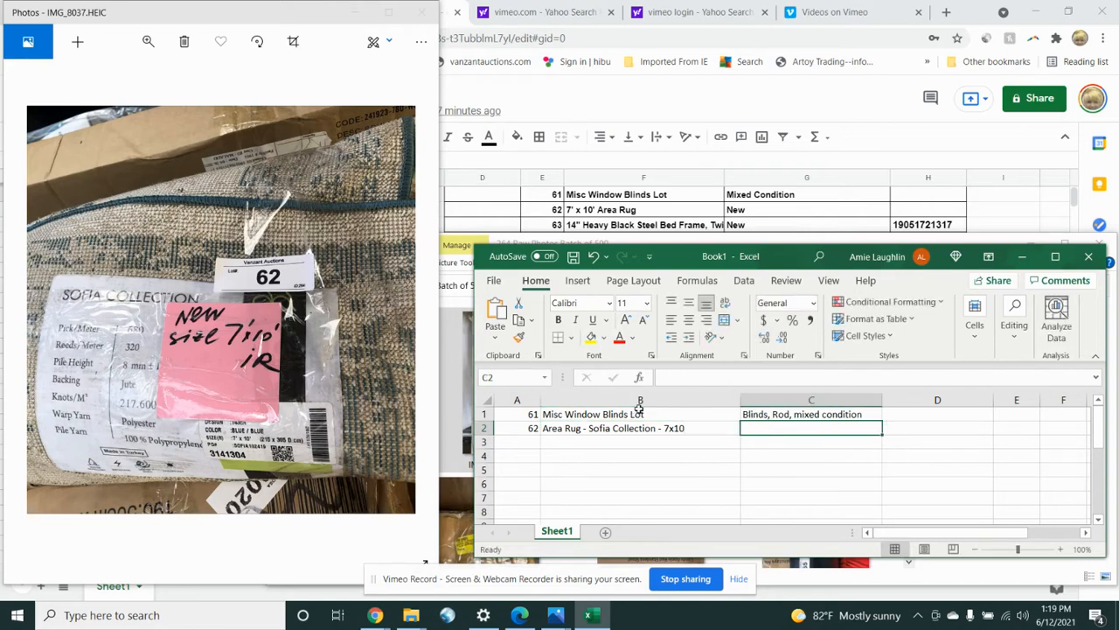
type("Co")
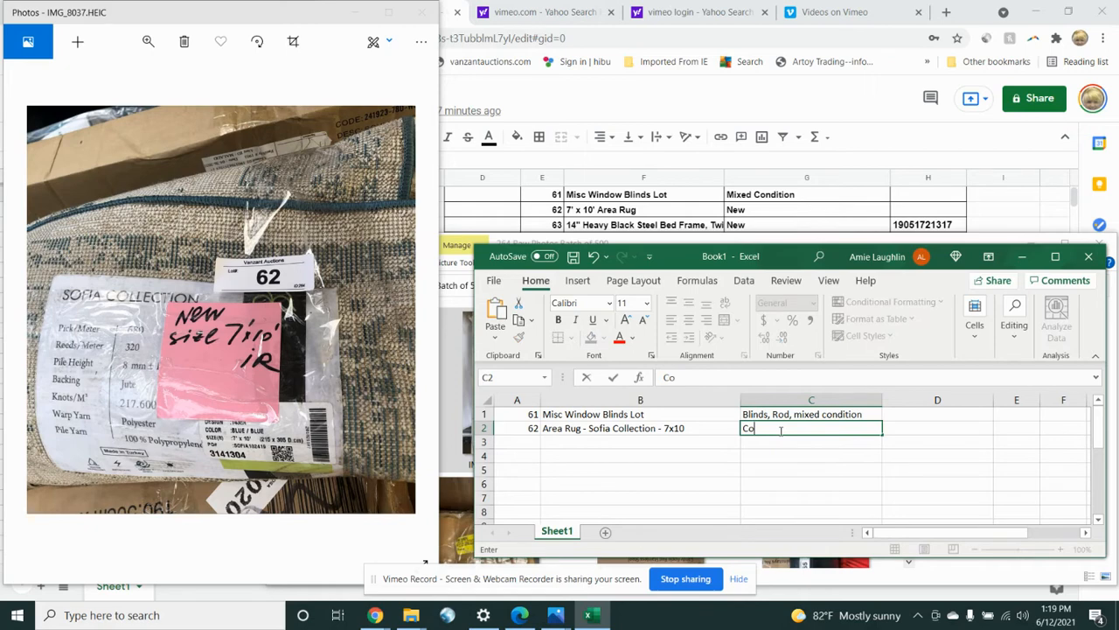
type("lor is blue, New")
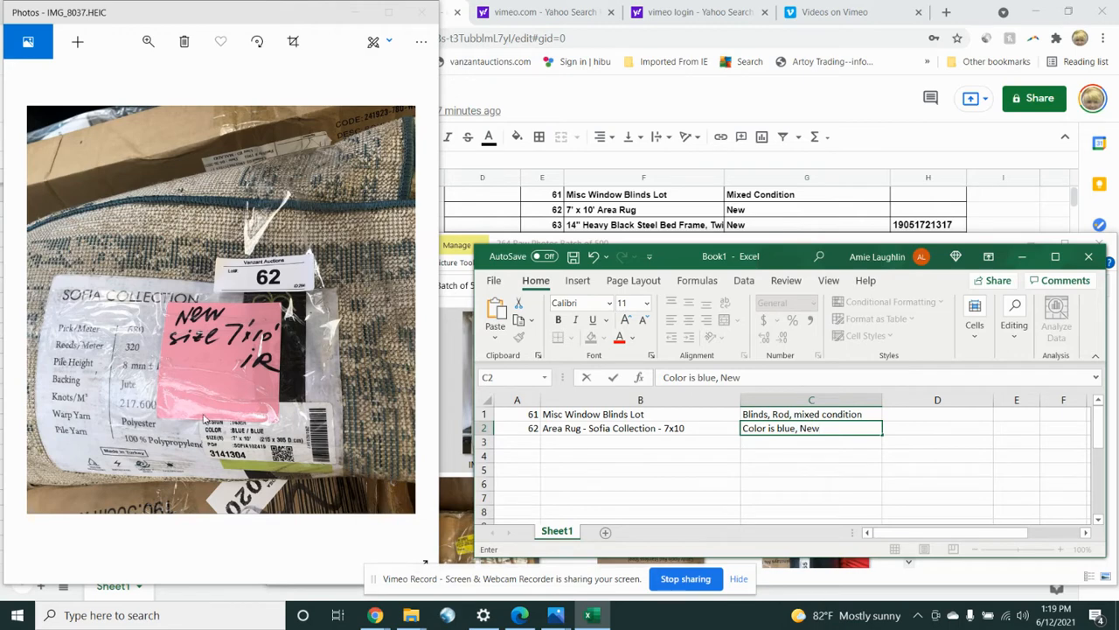
left_click(917, 427)
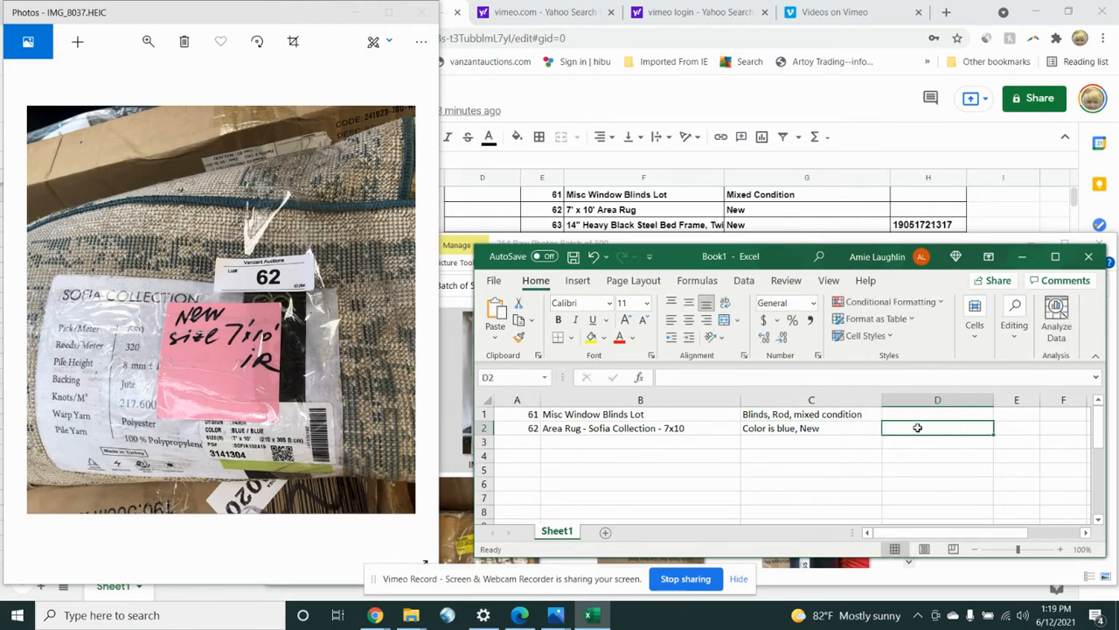
Step: Switch to Photos and crop the boxes above the rug out of photo IMG_8037
left_click(336, 435)
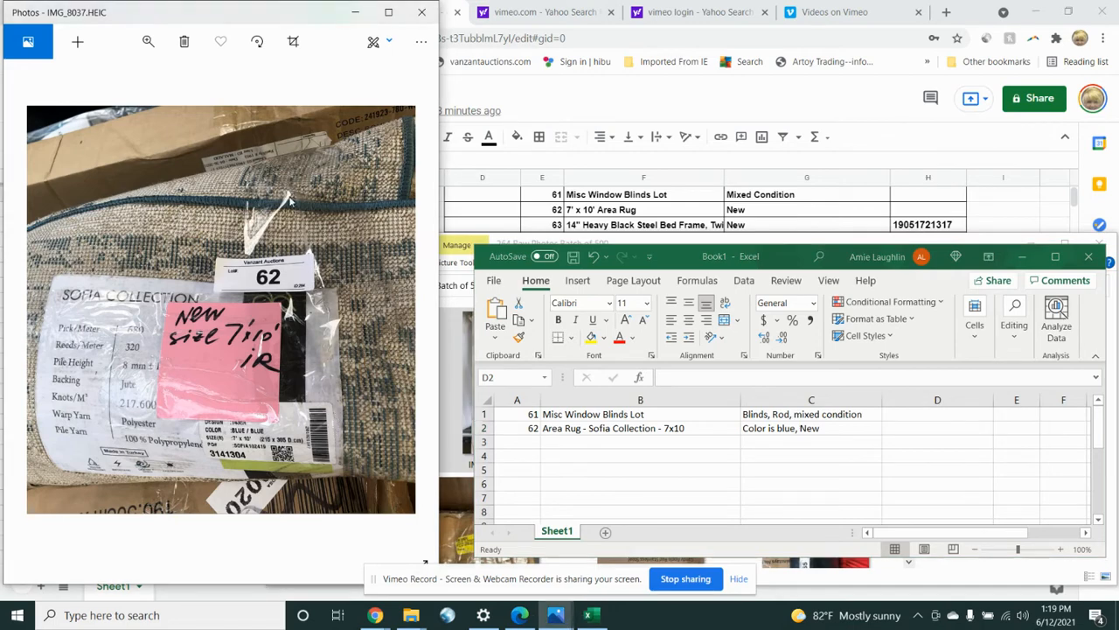
left_click(290, 40)
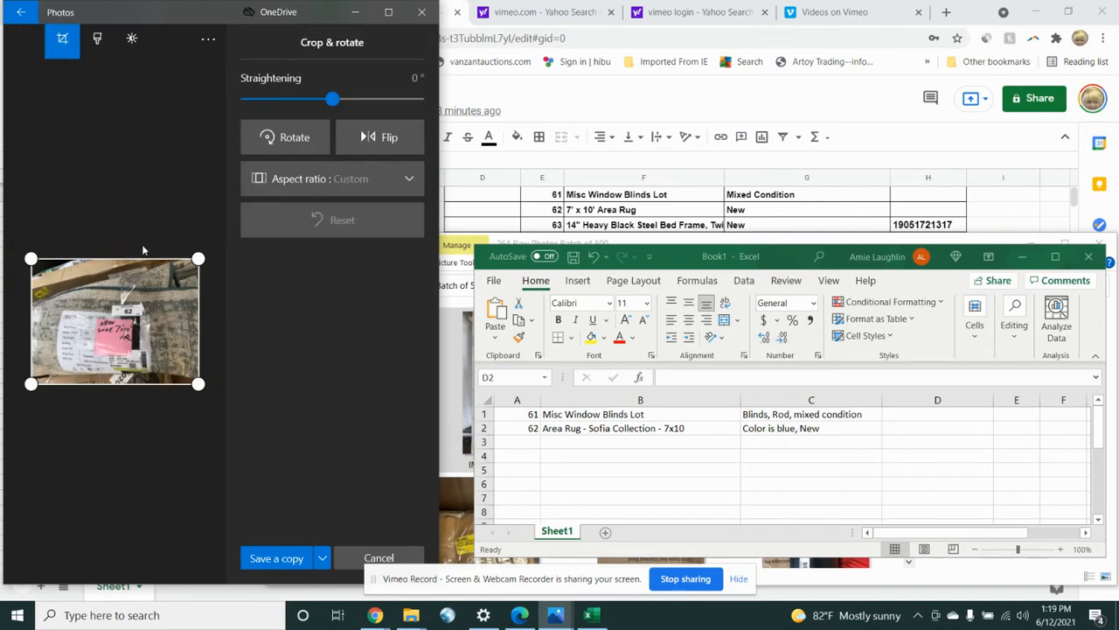
left_click_drag(146, 256, 149, 282)
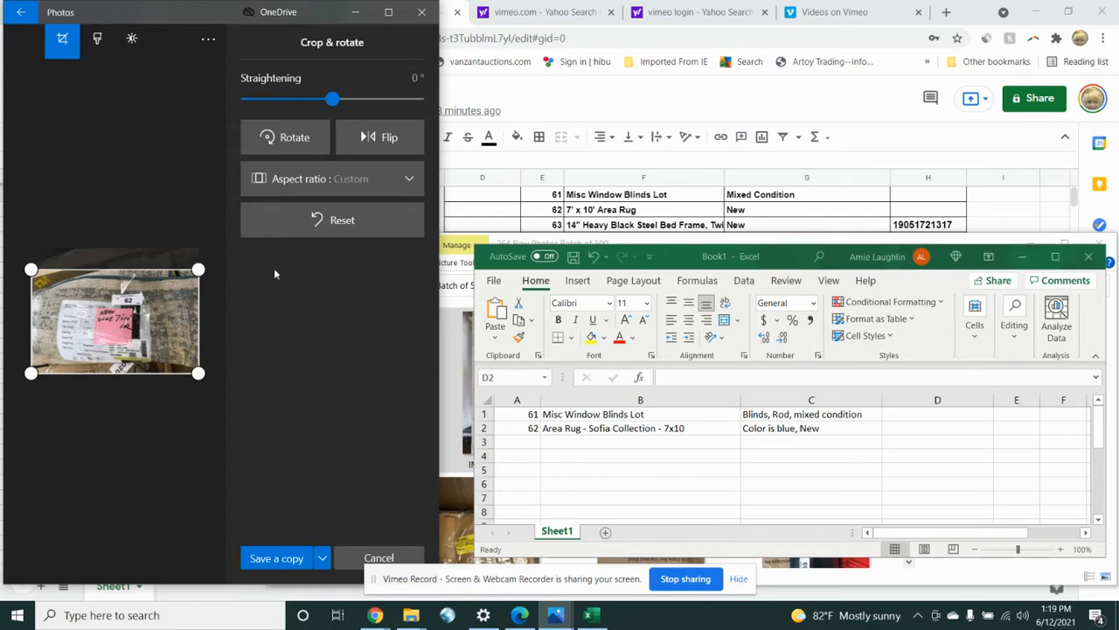
Step: Save a copy of the cropped rug photo in the Pictures folder as 62-2
left_click(322, 559)
left_click(297, 536)
left_click(275, 558)
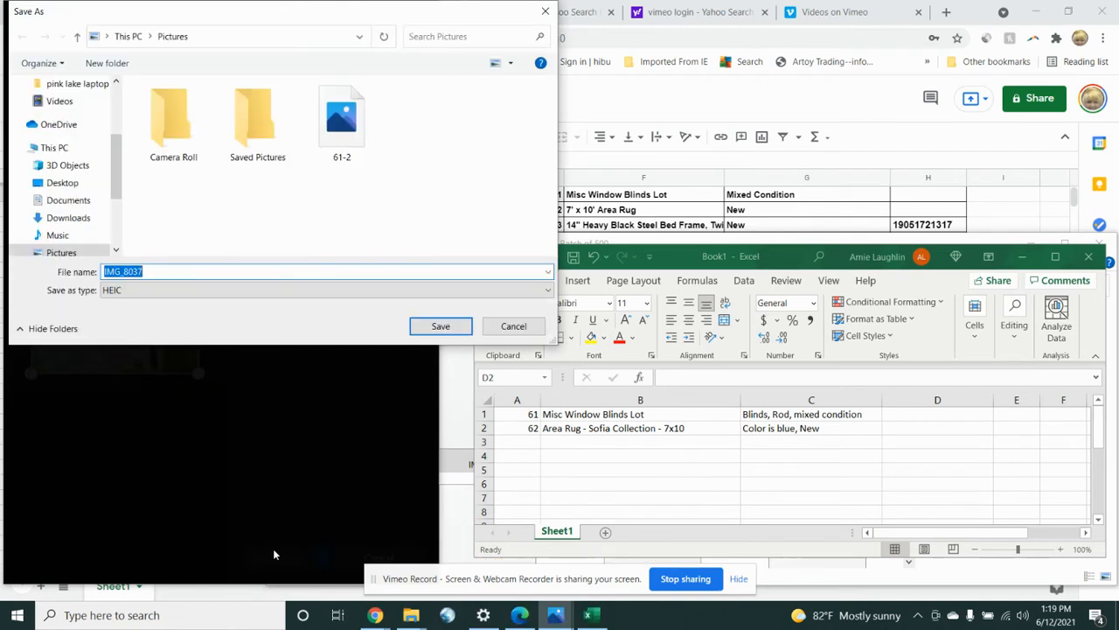
type("62-2")
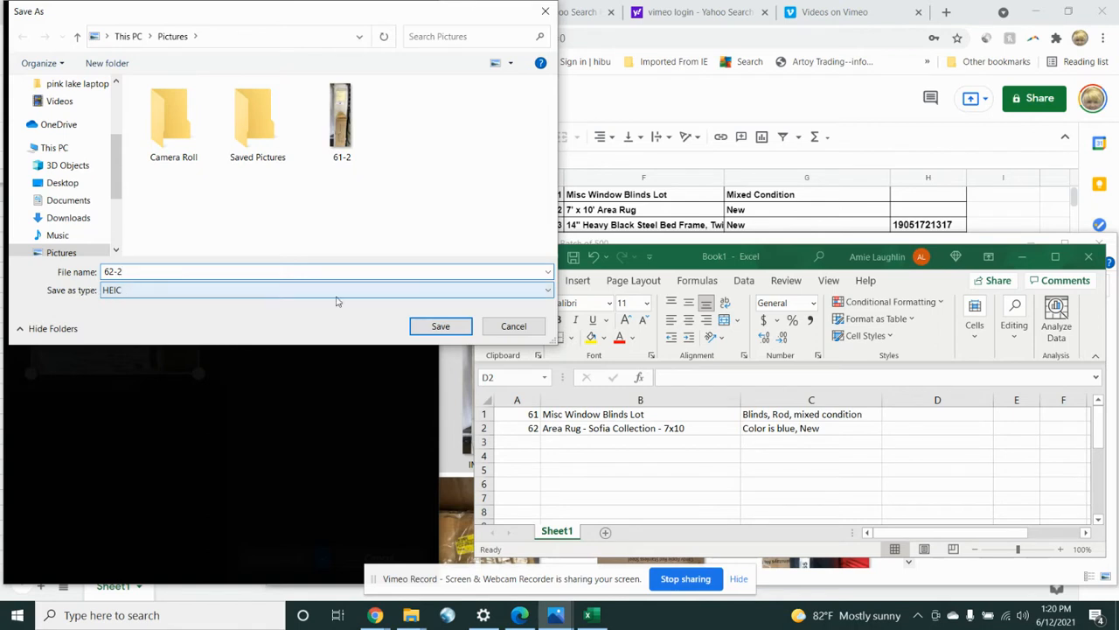
left_click(440, 330)
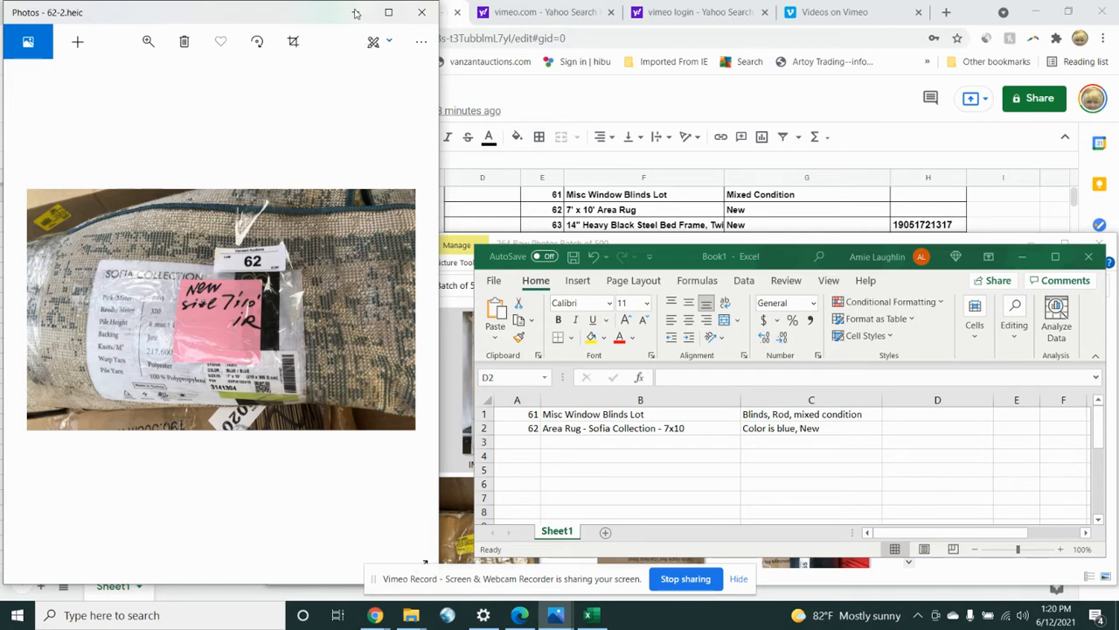
Step: Switch to Chrome, search Google for vanzantauctions.com in a new tab and open the Vanzant Auctions website
left_click(356, 12)
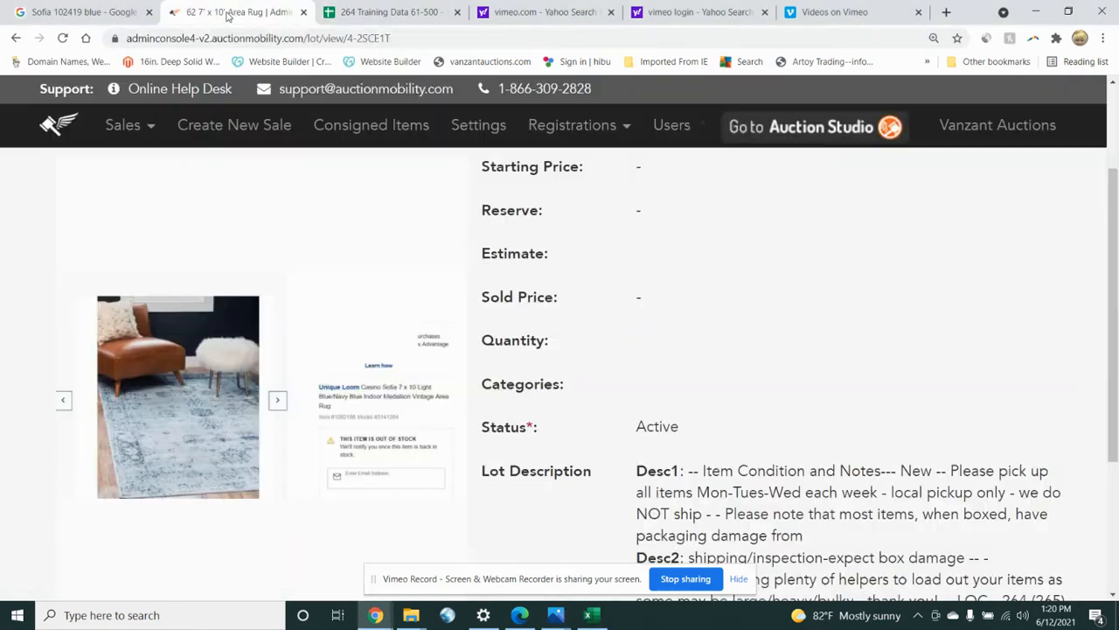
left_click(230, 14)
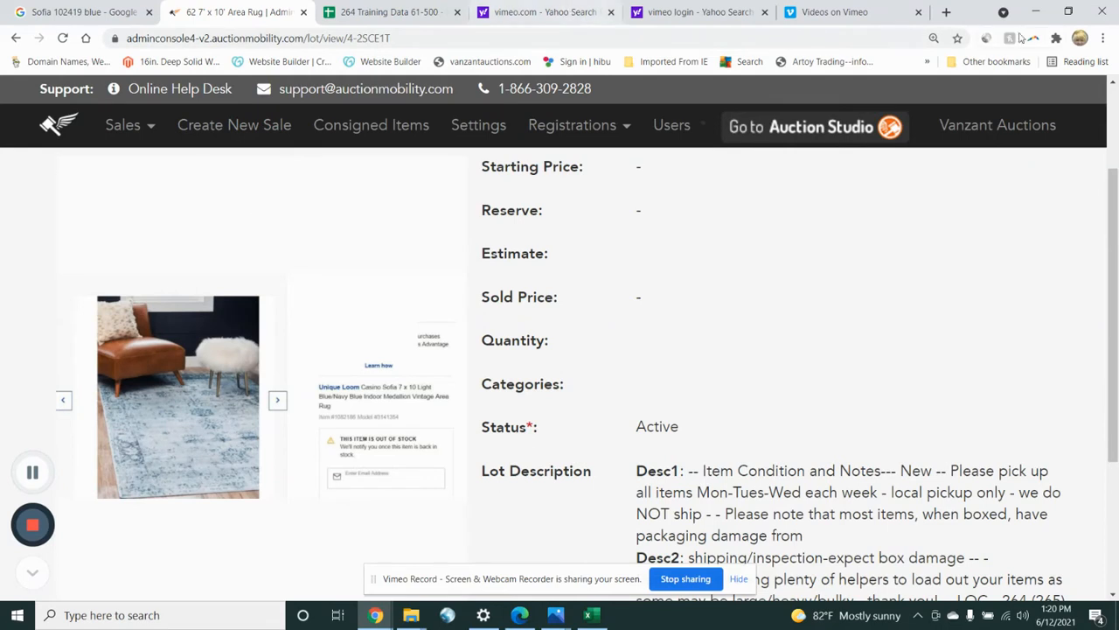
left_click(946, 12)
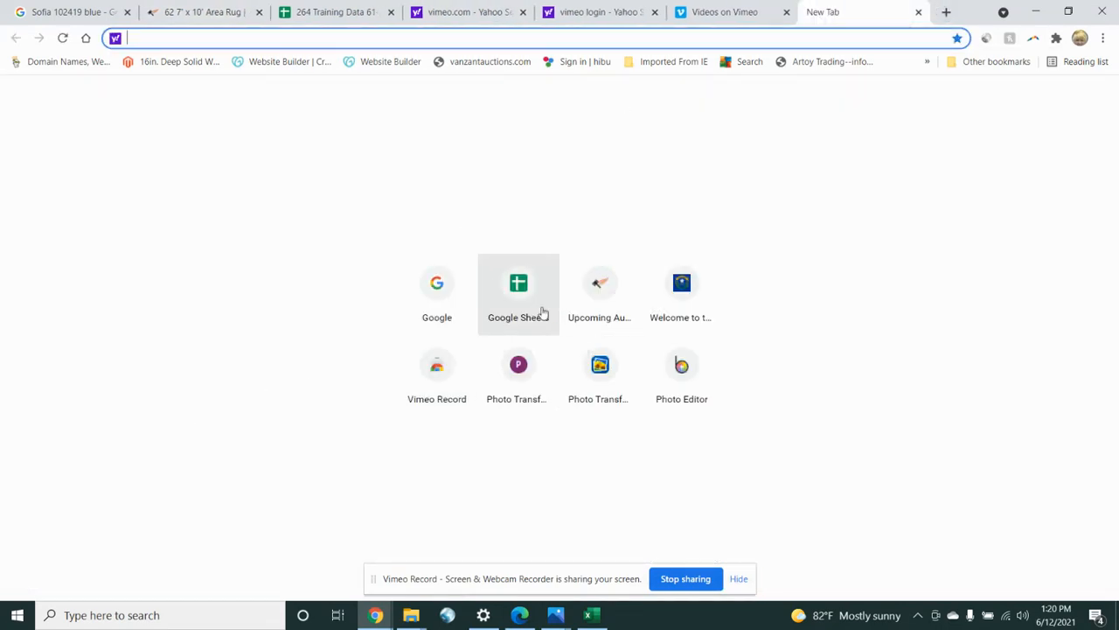
left_click(470, 294)
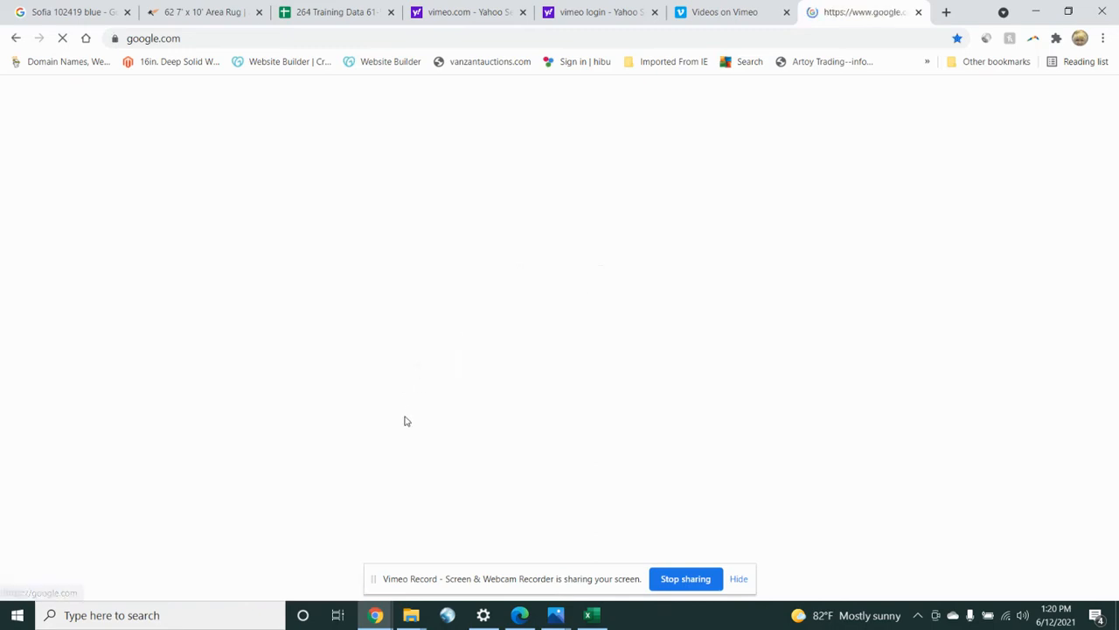
left_click(415, 282)
type("vanza")
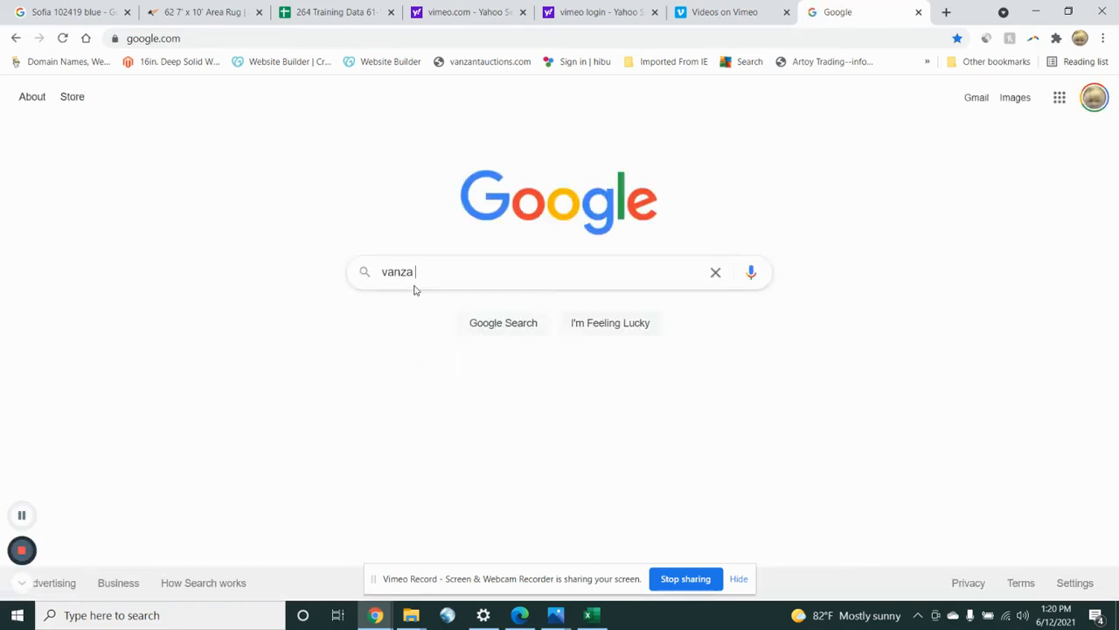
left_click(413, 303)
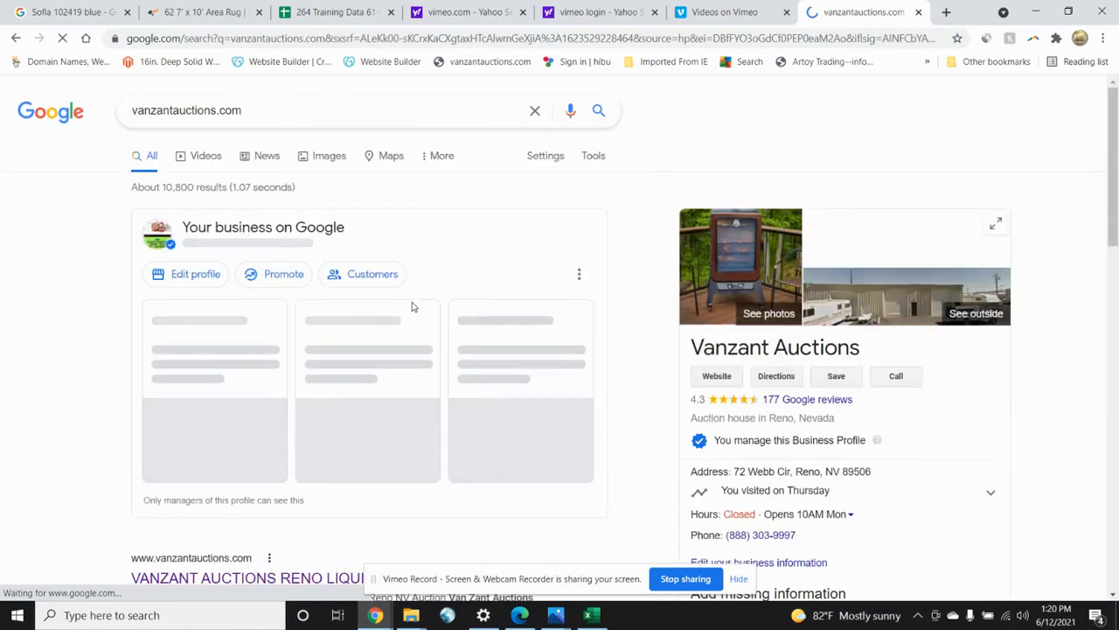
left_click(715, 378)
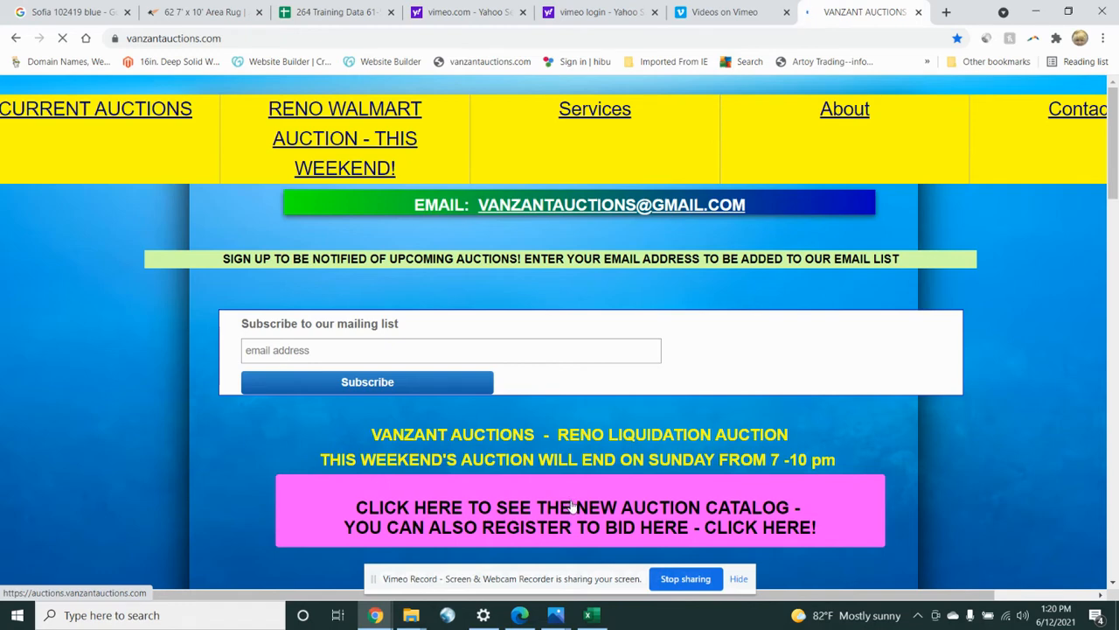
Step: Open the new auction catalog for Reno Liquidation Auction 264 (265) and jump to lot 61
left_click(573, 505)
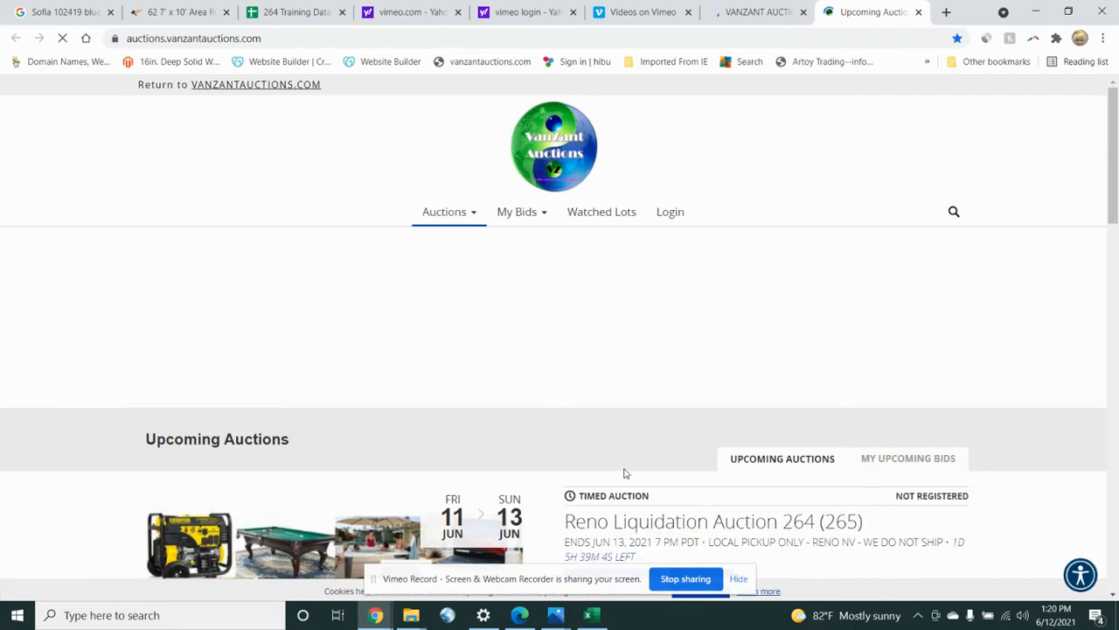
scroll(622, 472, "down", 3)
left_click(692, 361)
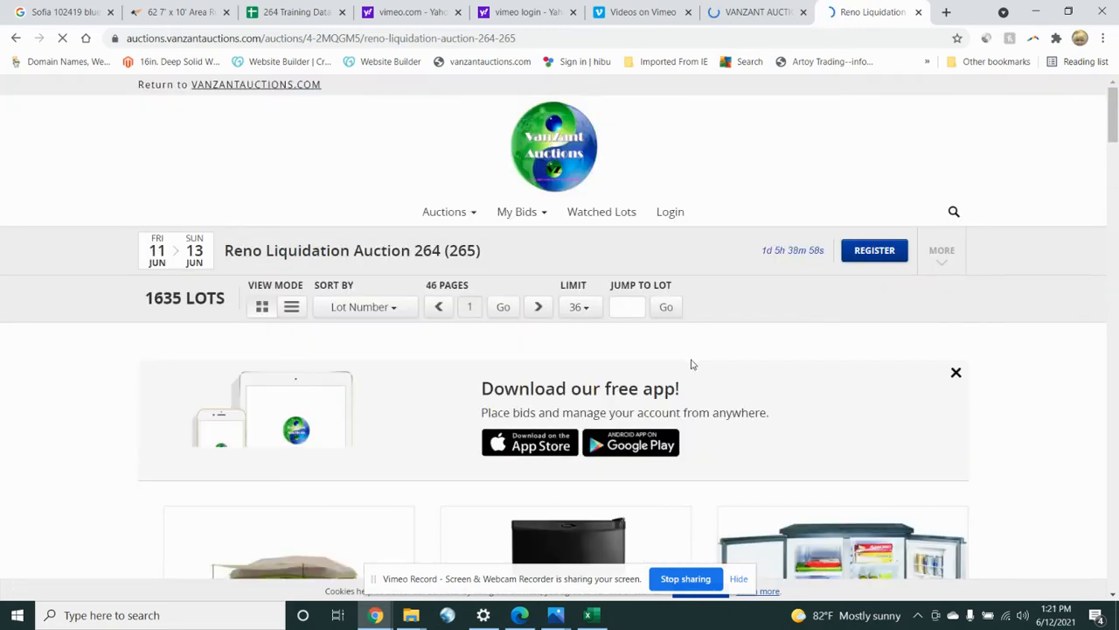
left_click(630, 306)
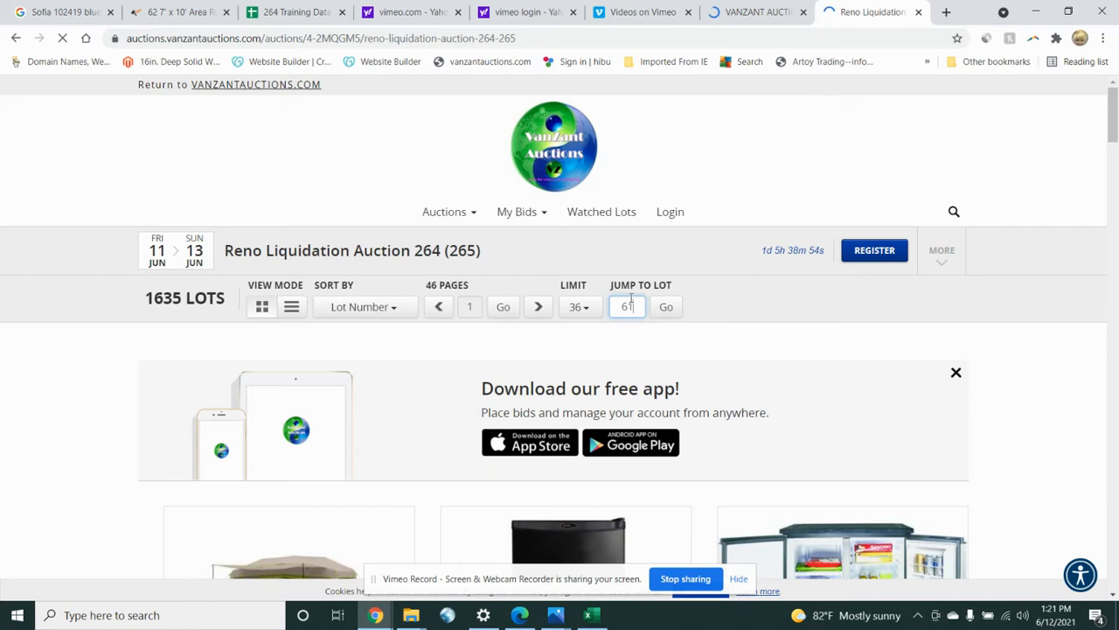
key("Return")
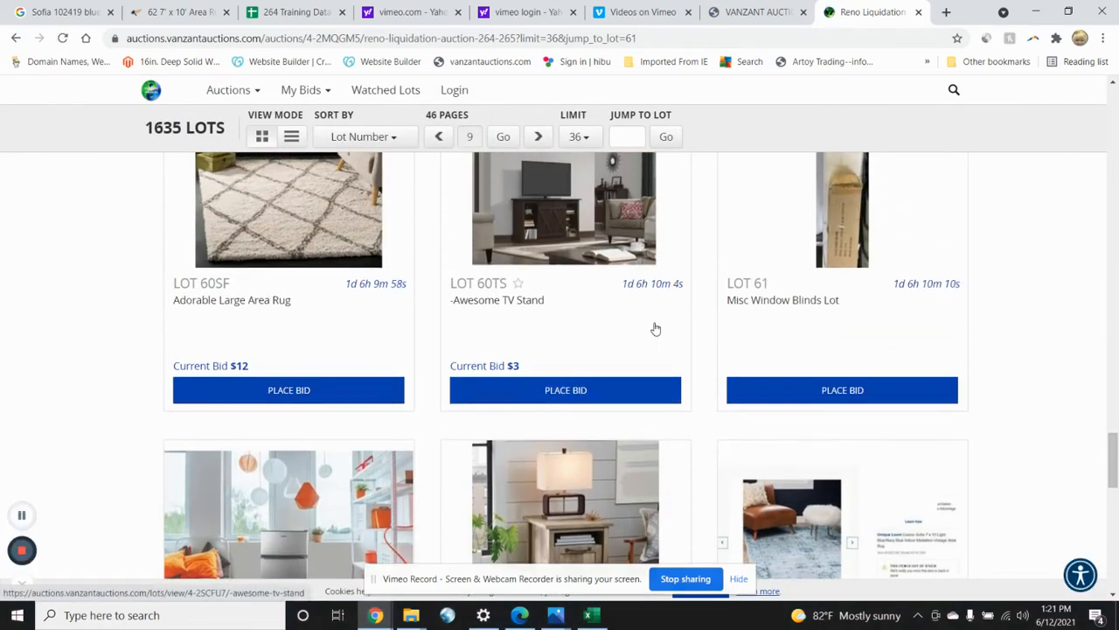
Step: Open the lot 61 Misc Window Blinds Lot listing and enlarge it to read its photo and description
left_click(811, 238)
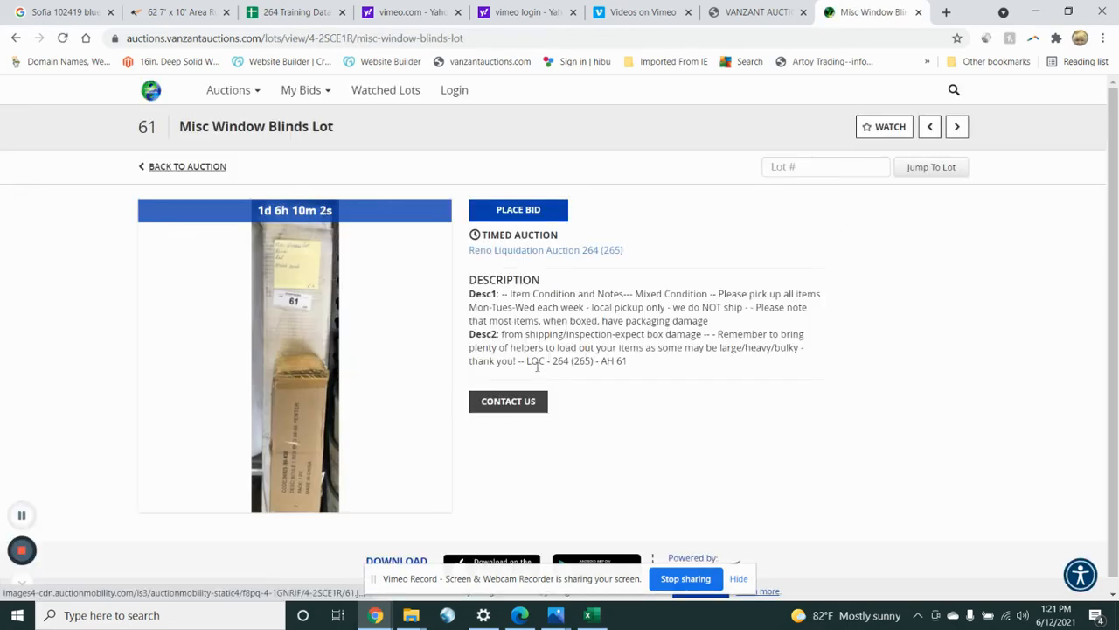
key("ctrl+plus")
key("ctrl+plus")
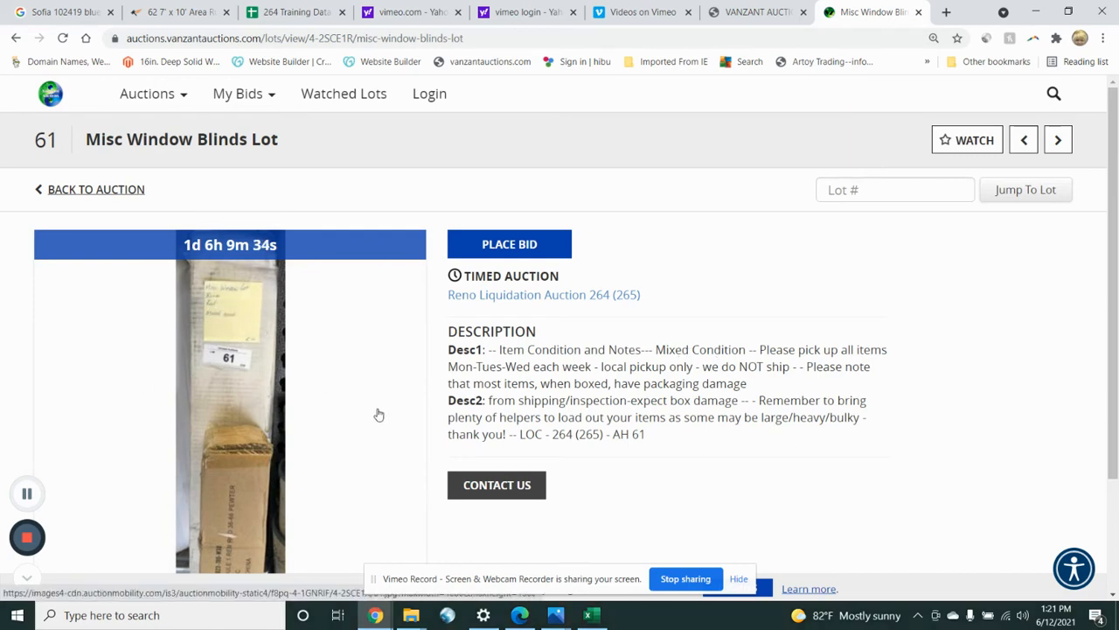
Step: Advance through the following lot listings to lot 62, the 7' x 10' Area Rug
left_click(1058, 144)
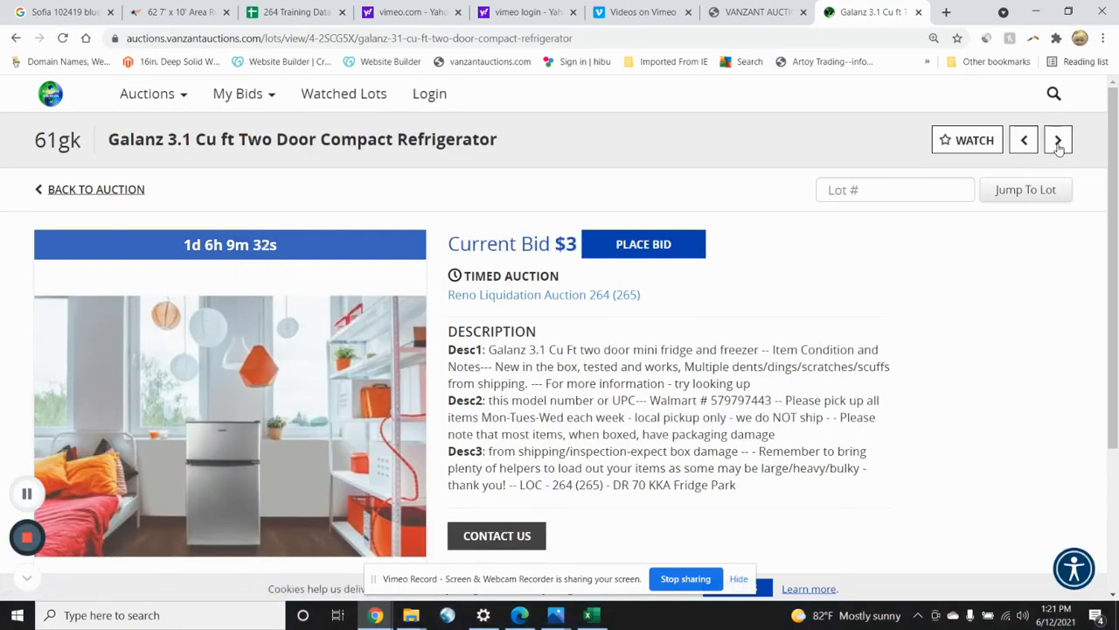
left_click(1058, 144)
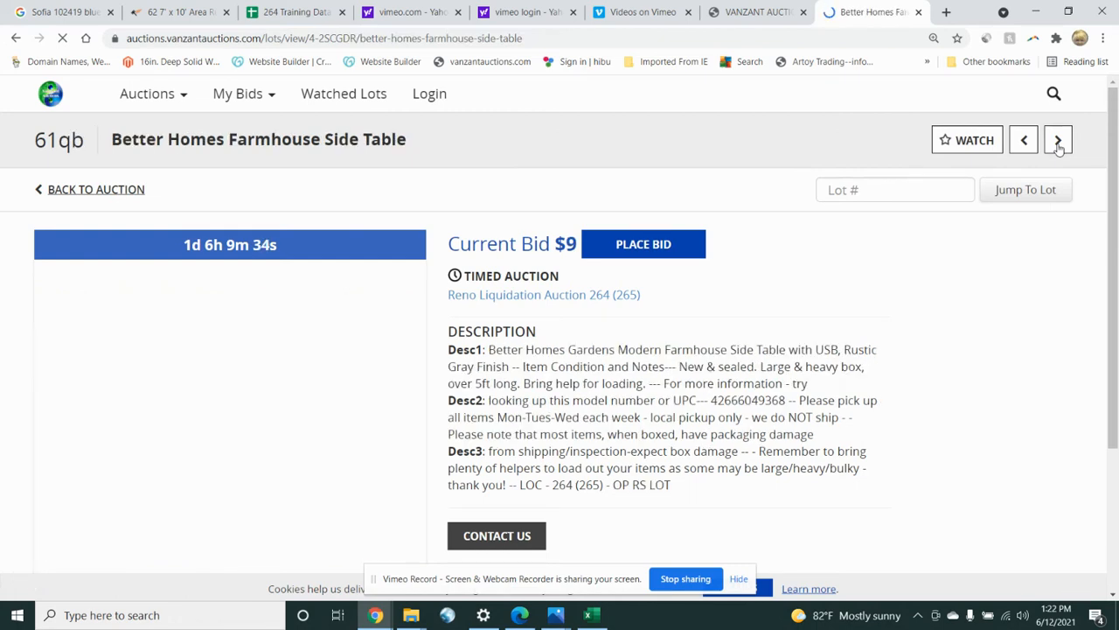
left_click(1058, 145)
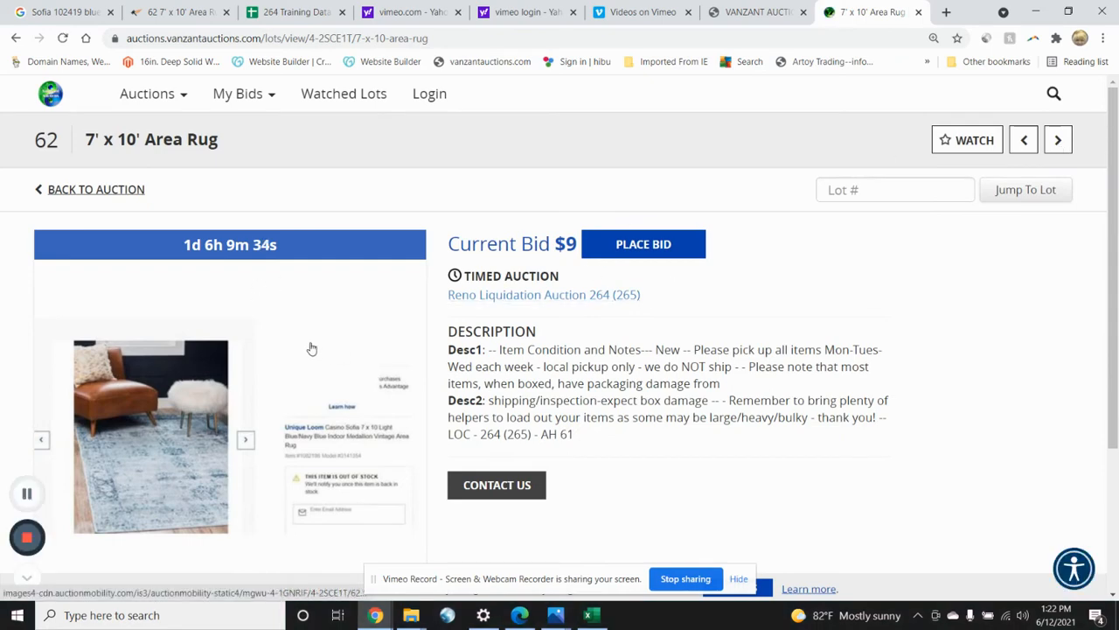
Step: Enlarge the lot 62 page to 175% and examine the rug's product photo and item details
key("ctrl+plus")
key("ctrl+plus")
key("ctrl+plus")
key("ctrl+plus")
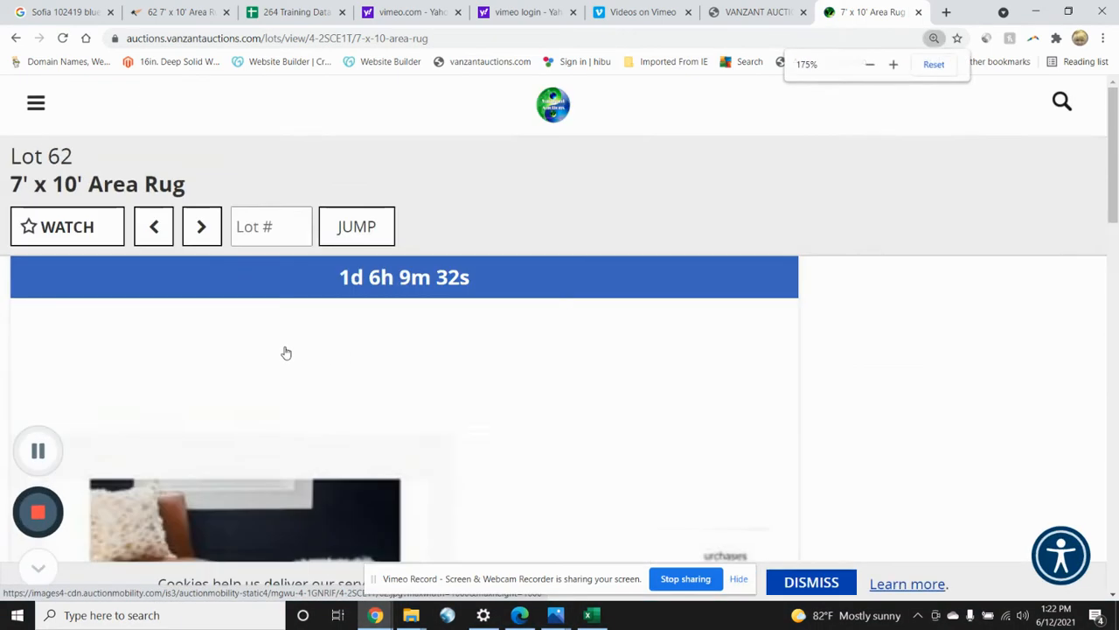
scroll(464, 218, "down", 2)
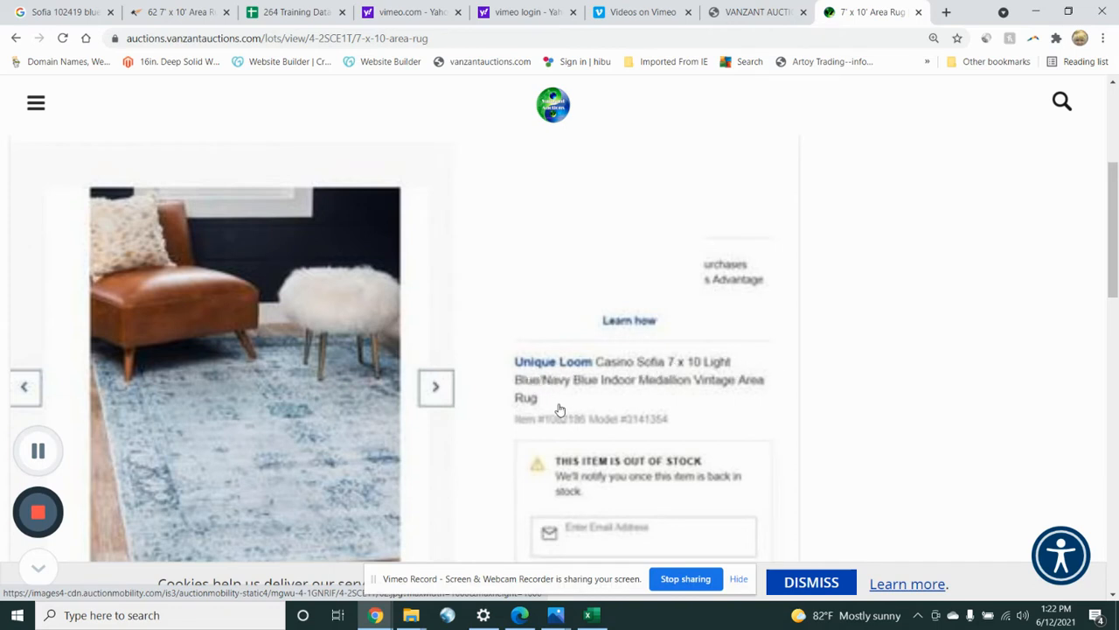
scroll(534, 397, "down", 1)
scroll(516, 376, "up", 1)
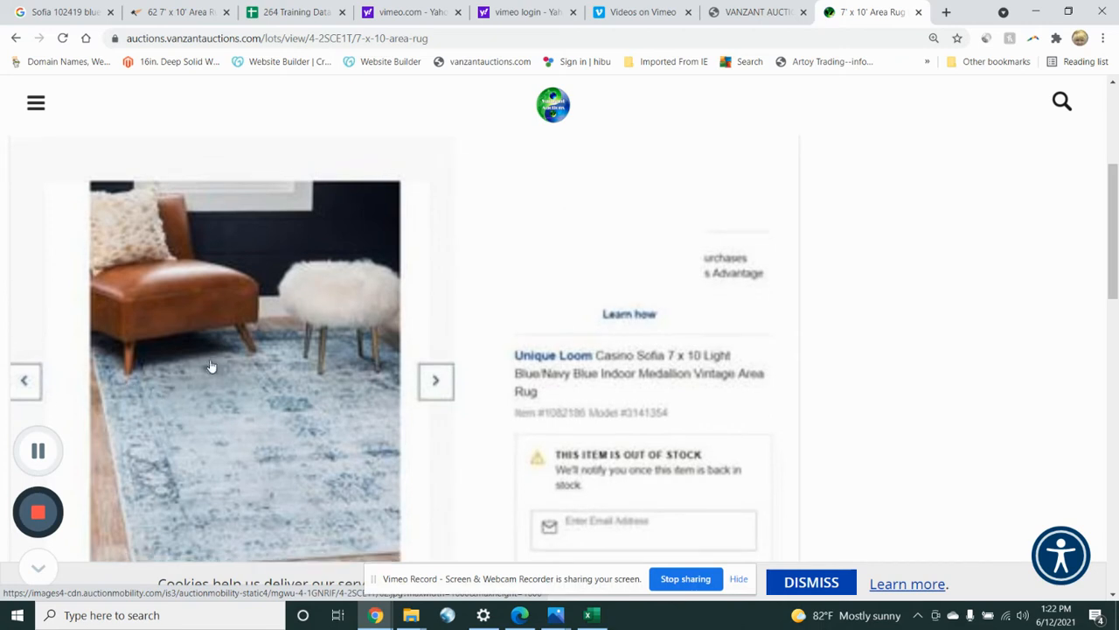
Step: Examine the lot 62 rug's product photo and the second photo showing its Sofia Collection label and lot tag
scroll(218, 363, "down", 1)
scroll(367, 393, "up", 3)
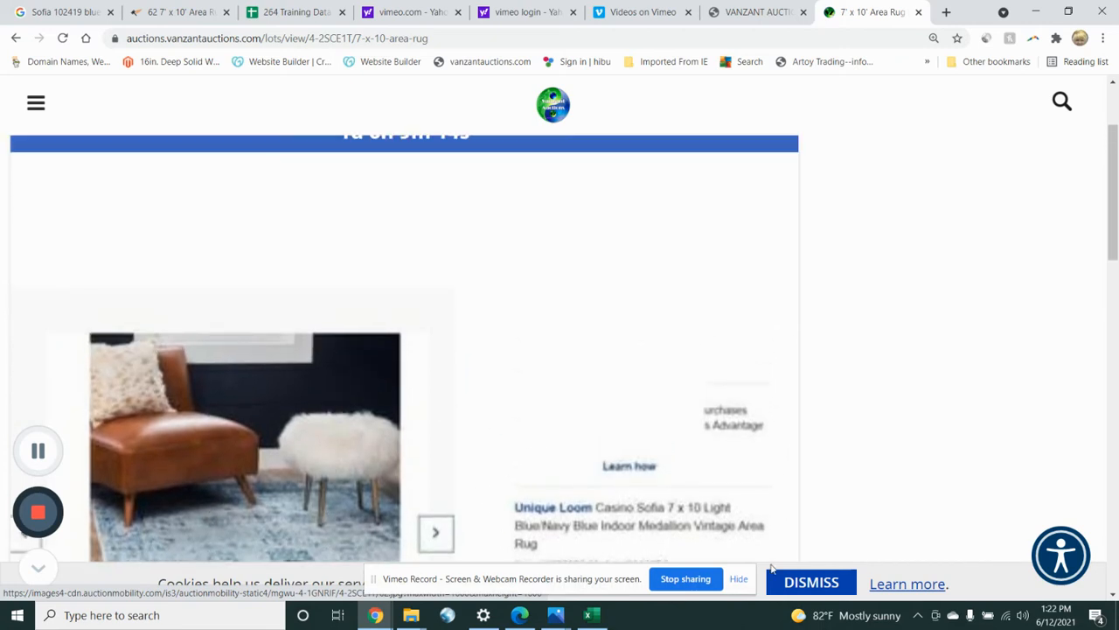
scroll(724, 537, "up", 2)
scroll(537, 400, "down", 5)
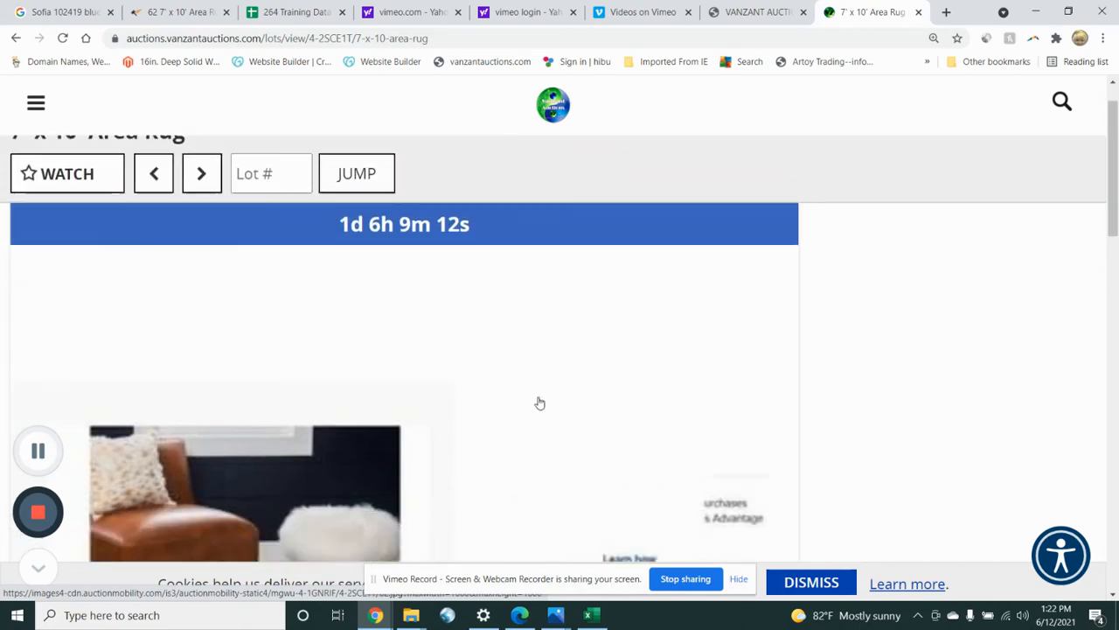
scroll(540, 400, "up", 5)
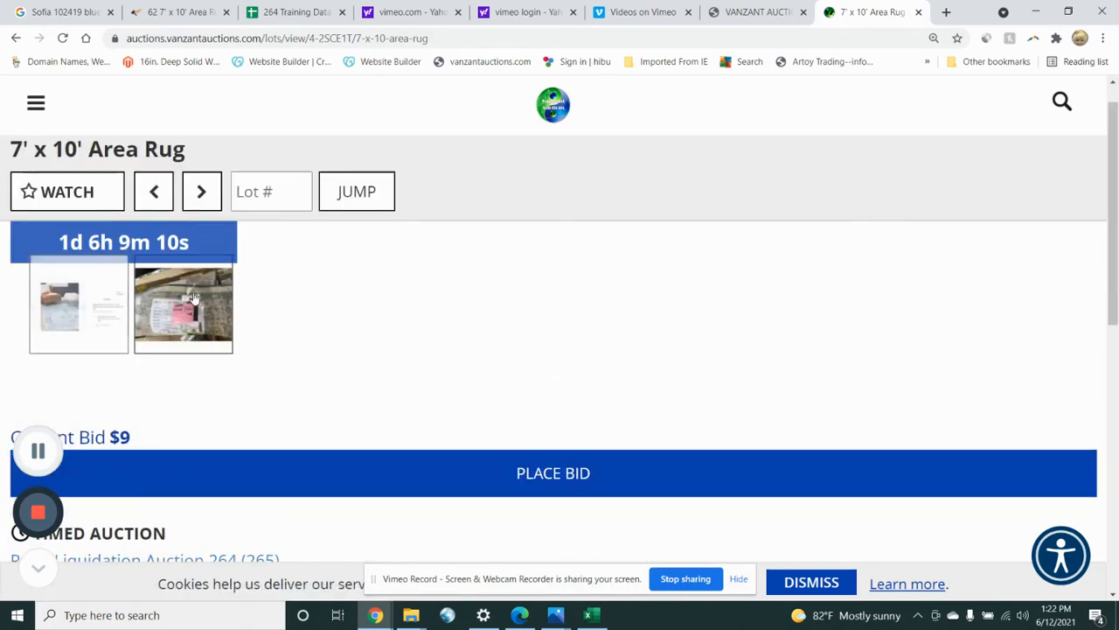
scroll(423, 305, "up", 5)
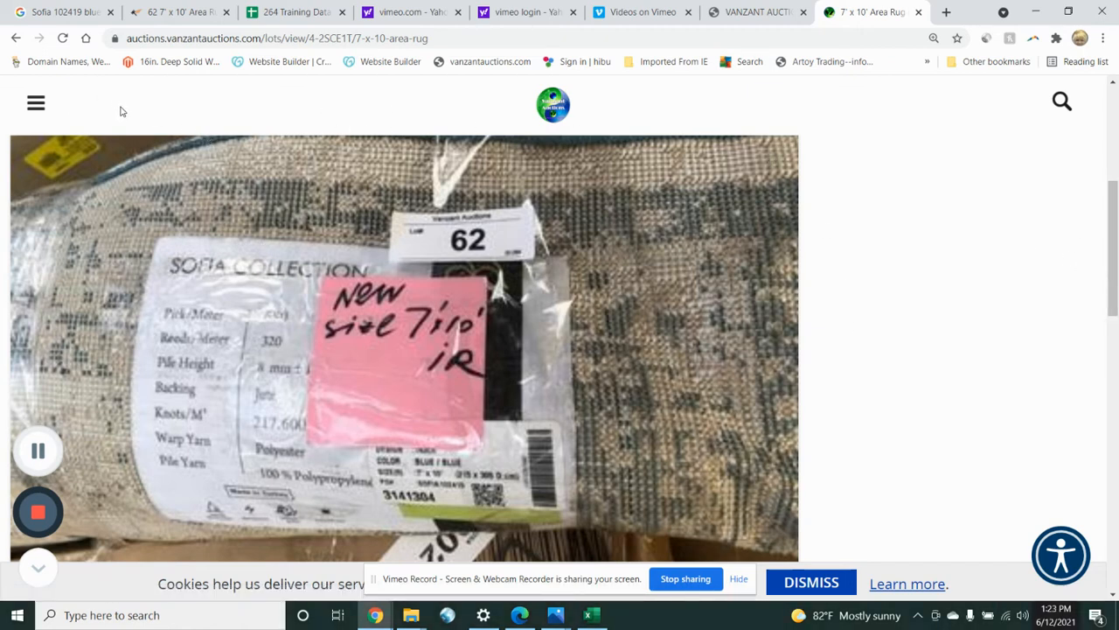
Step: Return to the lot 61qb Farmhouse Side Table listing and advance past lot 62 to lot 62md, the Nola Console Table
left_click(14, 39)
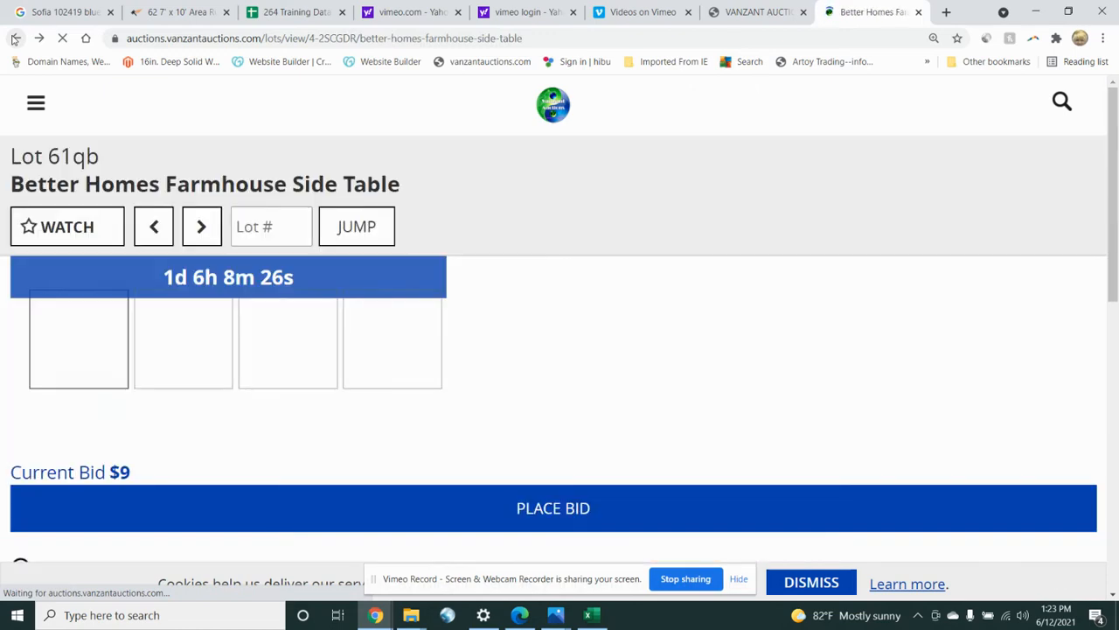
scroll(857, 229, "down", 3)
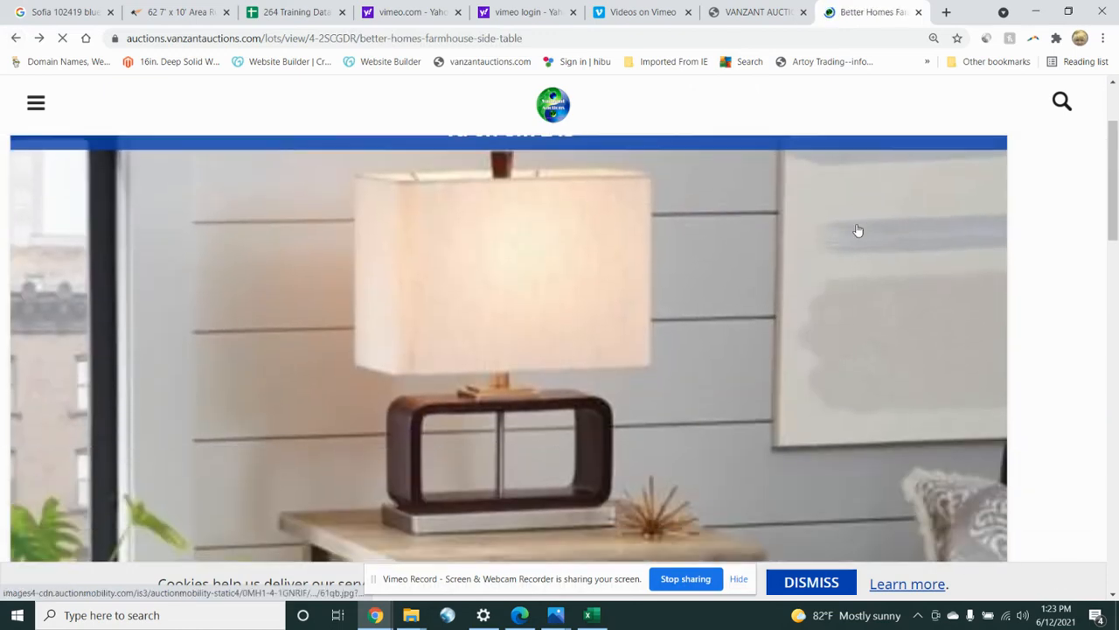
scroll(878, 236, "up", 3)
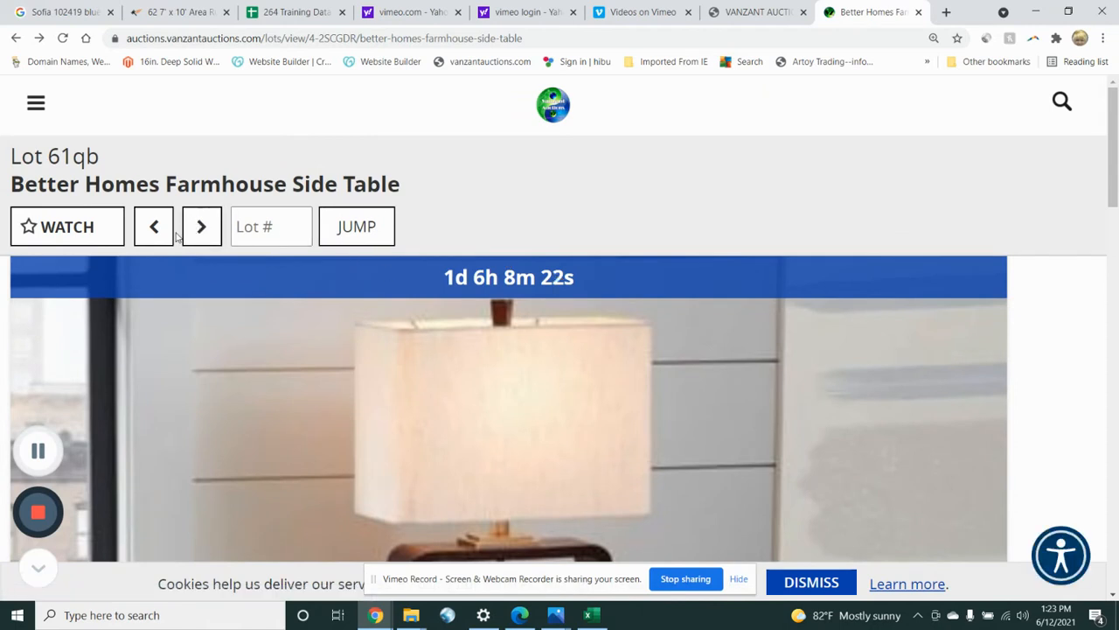
left_click(206, 231)
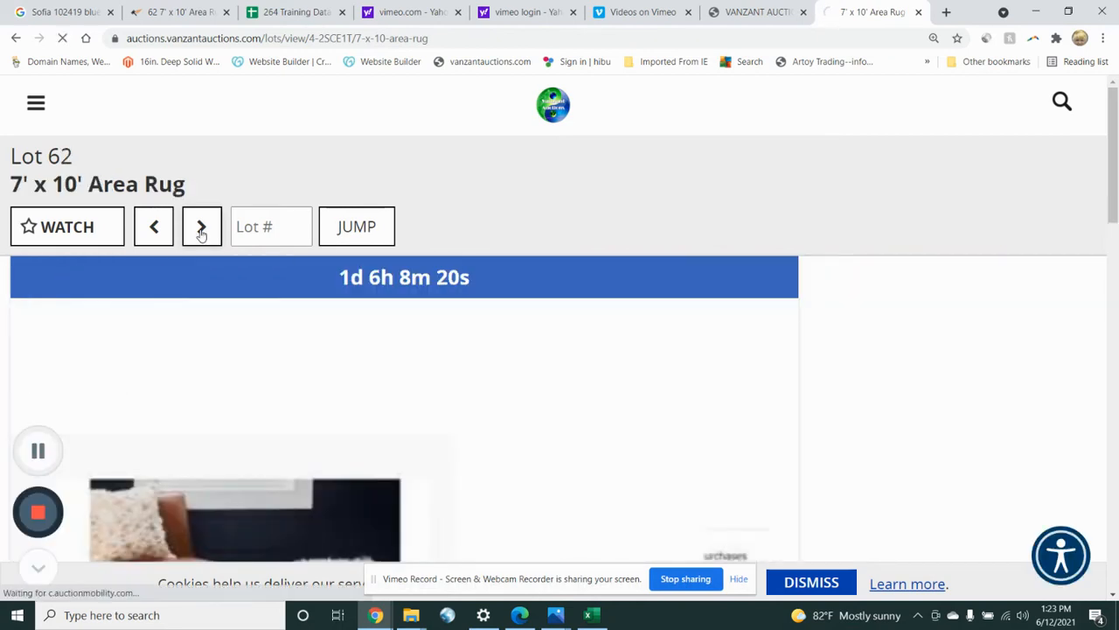
left_click(201, 229)
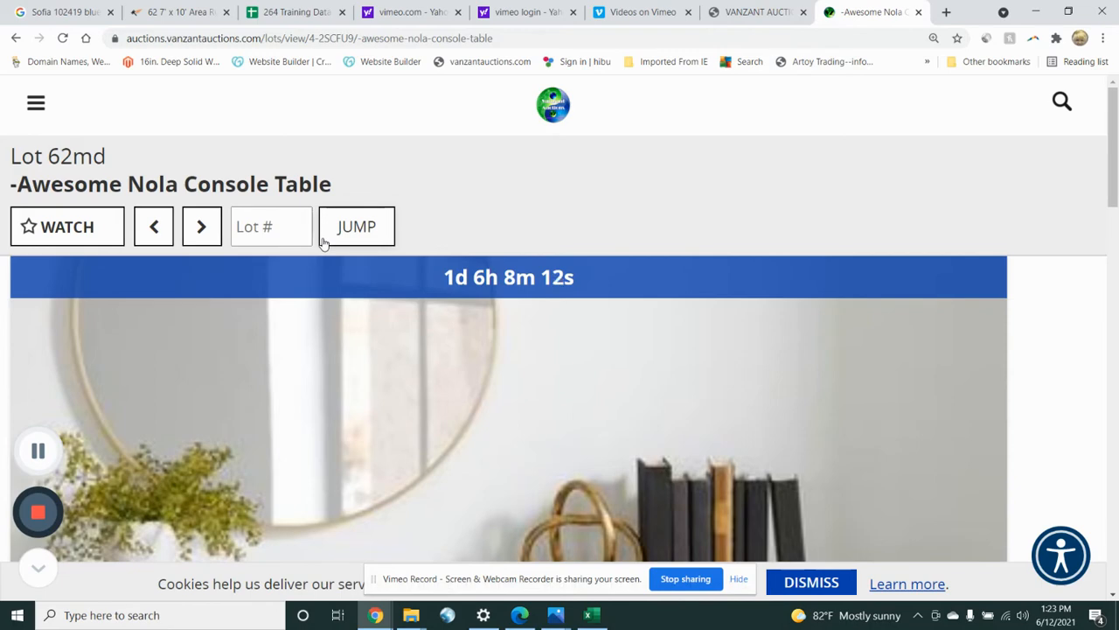
Step: Examine the lot 62md Nola Console Table's main photo, additional photos and description
scroll(530, 220, "down", 1)
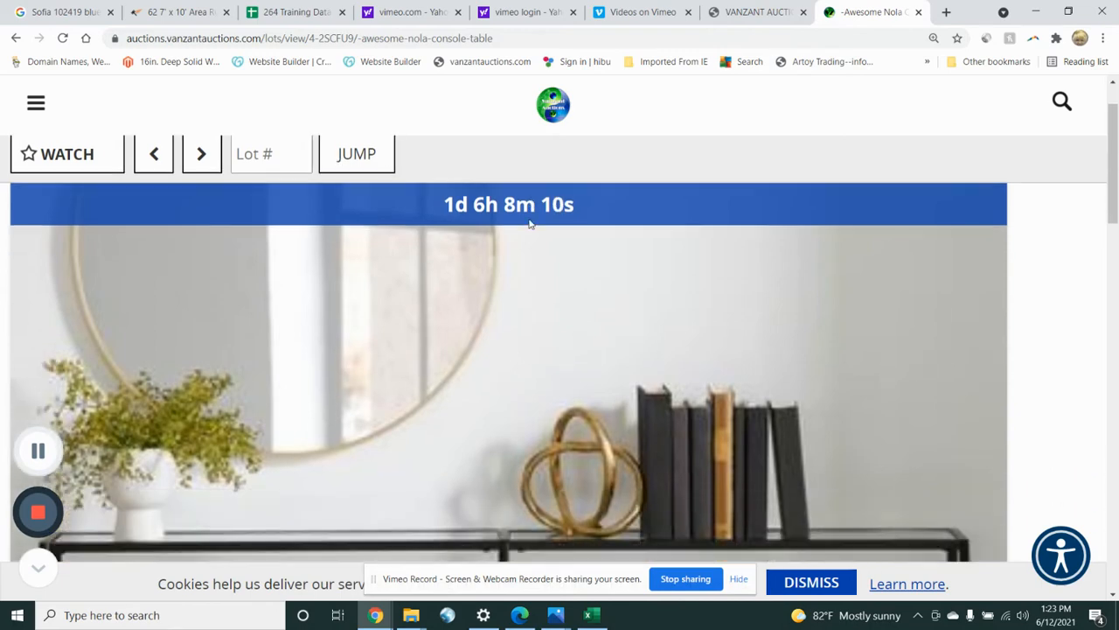
scroll(529, 224, "down", 8)
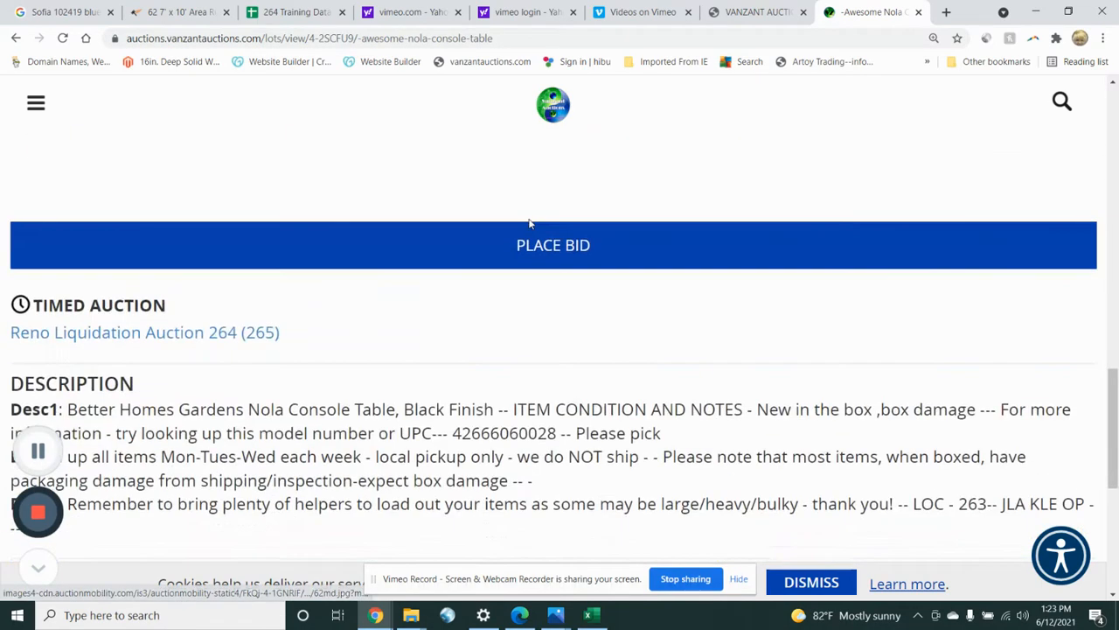
scroll(529, 224, "up", 2)
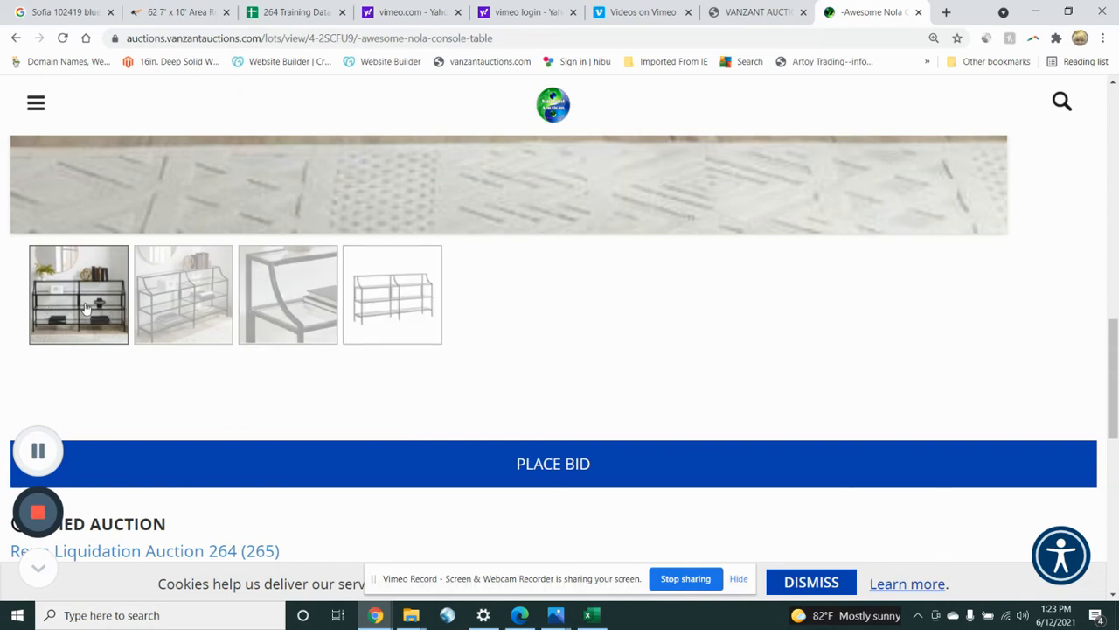
left_click(70, 260)
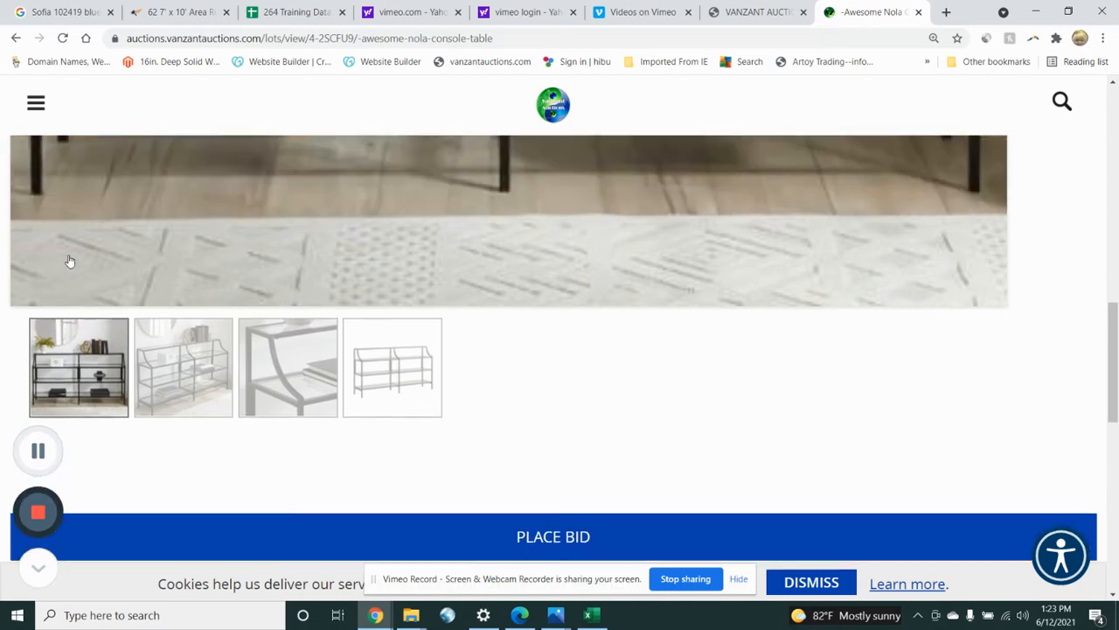
scroll(70, 260, "down", 10)
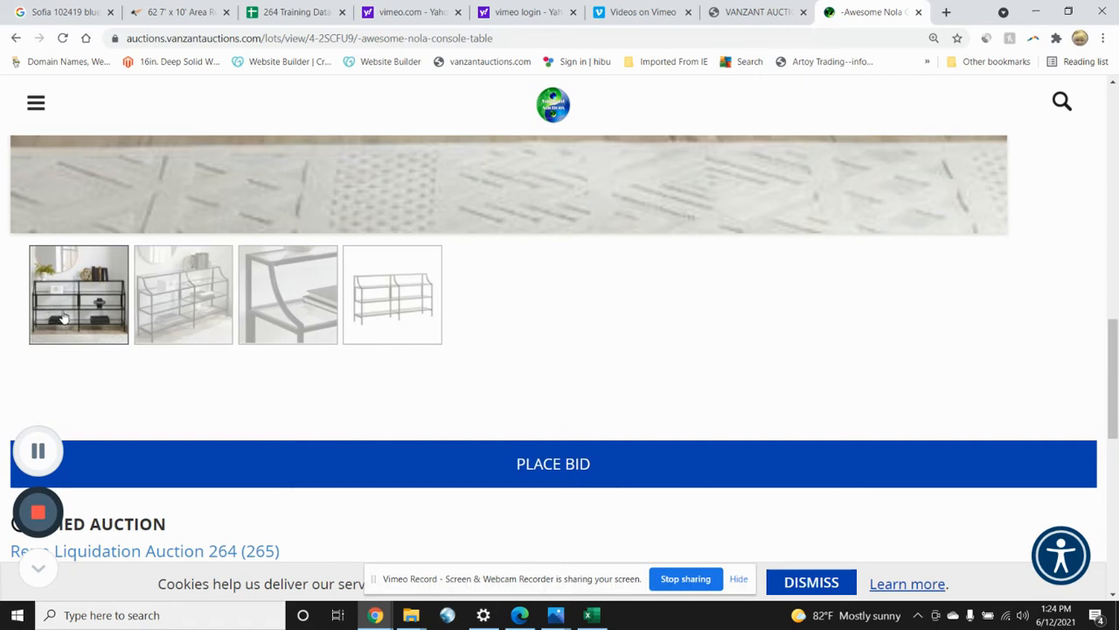
scroll(68, 315, "down", 1)
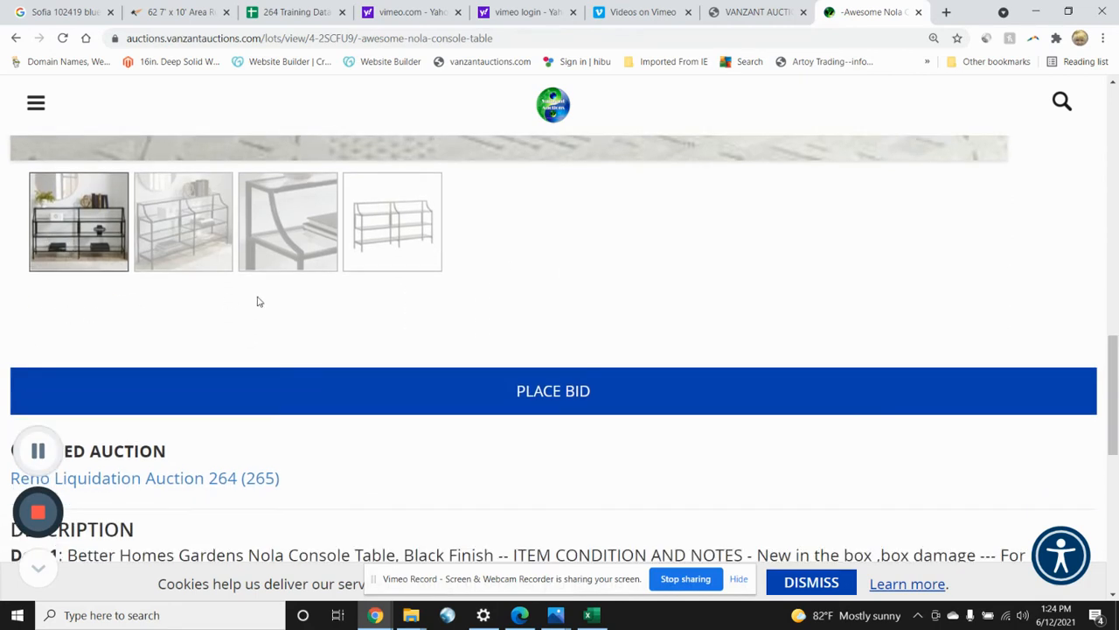
scroll(257, 302, "up", 5)
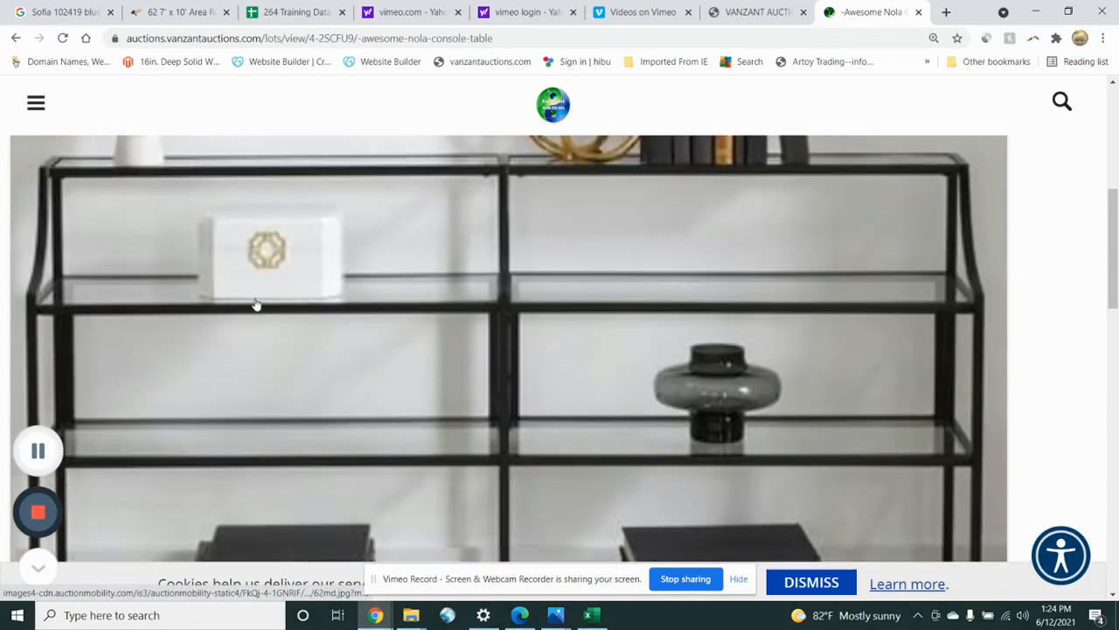
scroll(257, 304, "down", 1)
scroll(257, 304, "up", 4)
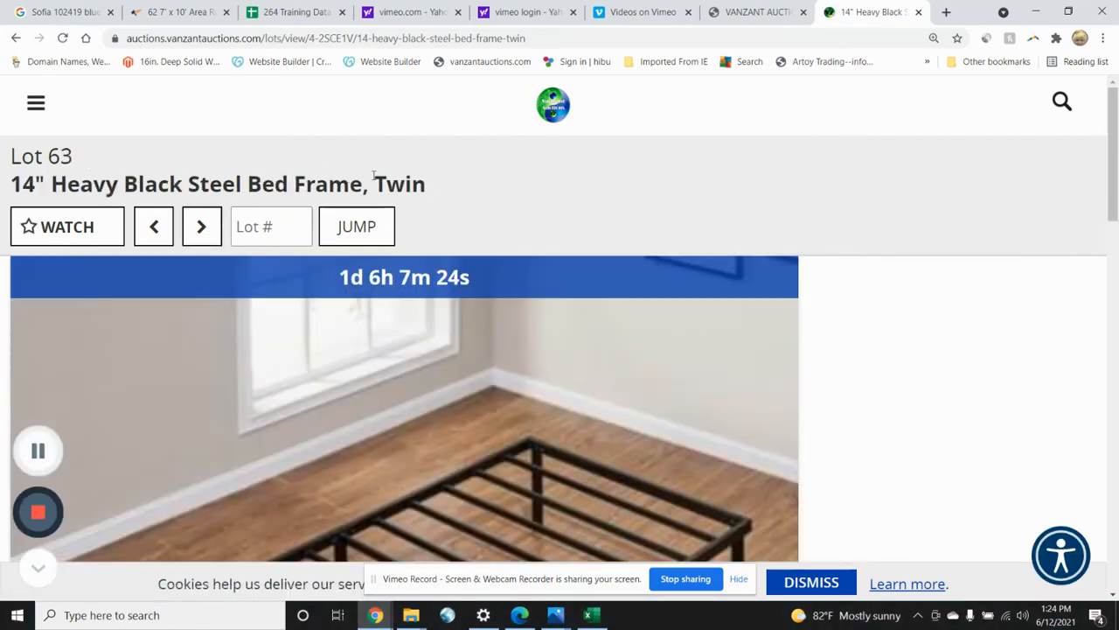
Step: Examine the lot 63 Heavy Black Steel Bed Frame listing and display its second photo, the labelled Mainstays box
scroll(397, 181, "down", 4)
scroll(417, 205, "up", 1)
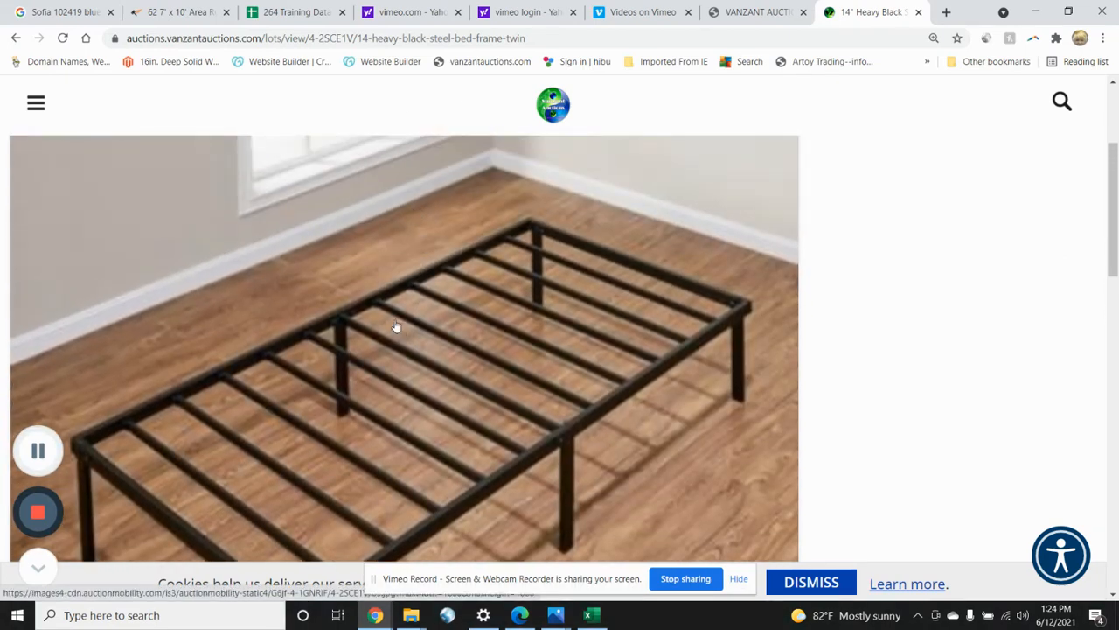
scroll(395, 326, "down", 5)
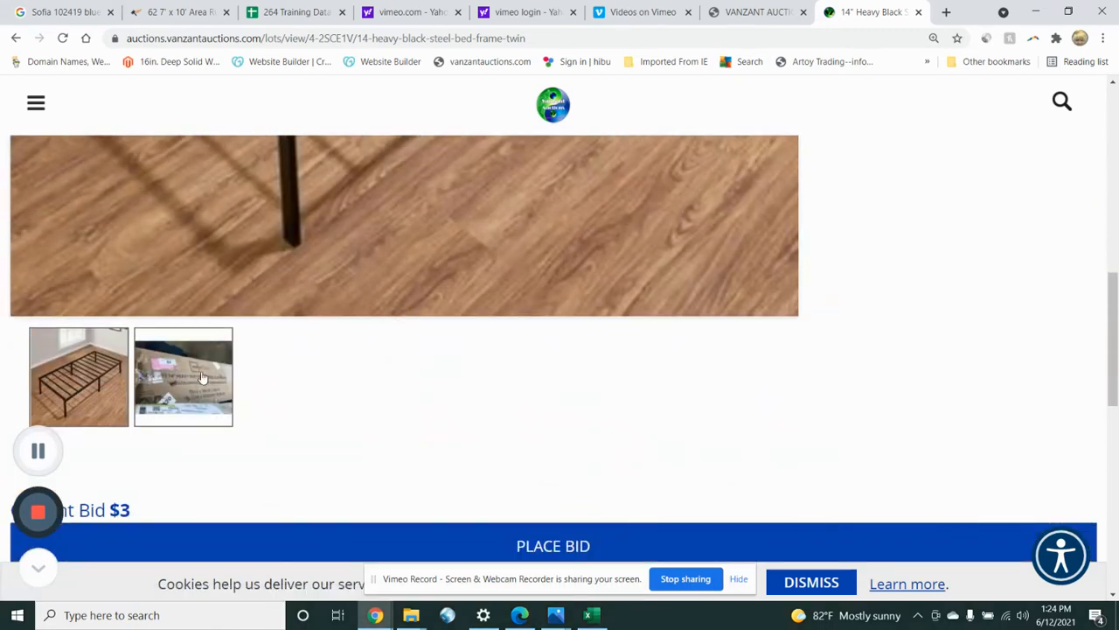
left_click(201, 378)
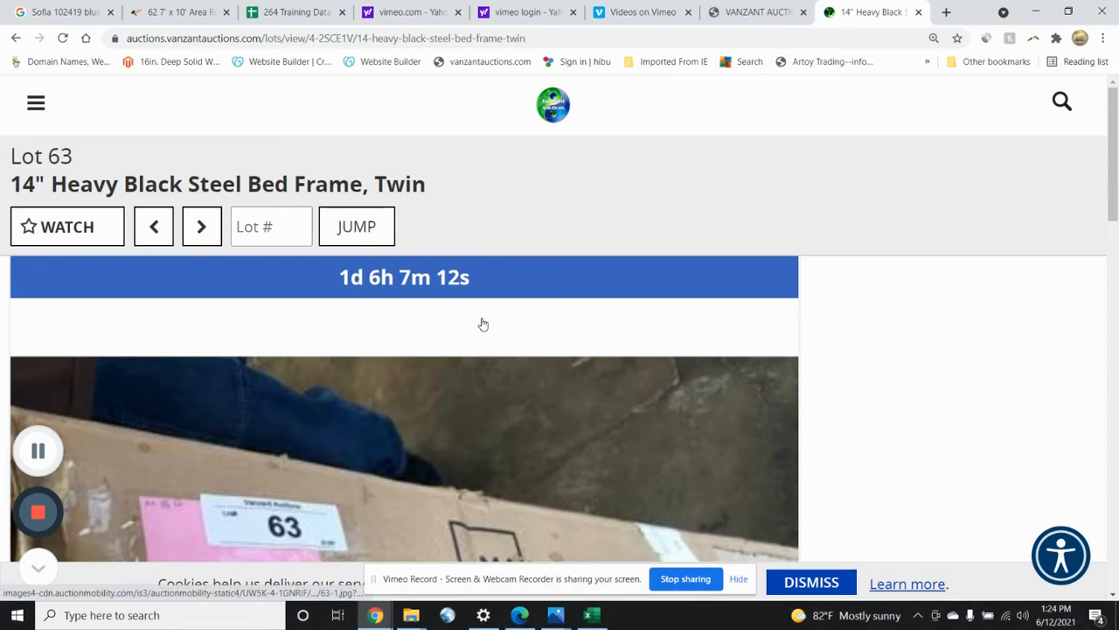
scroll(482, 325, "down", 3)
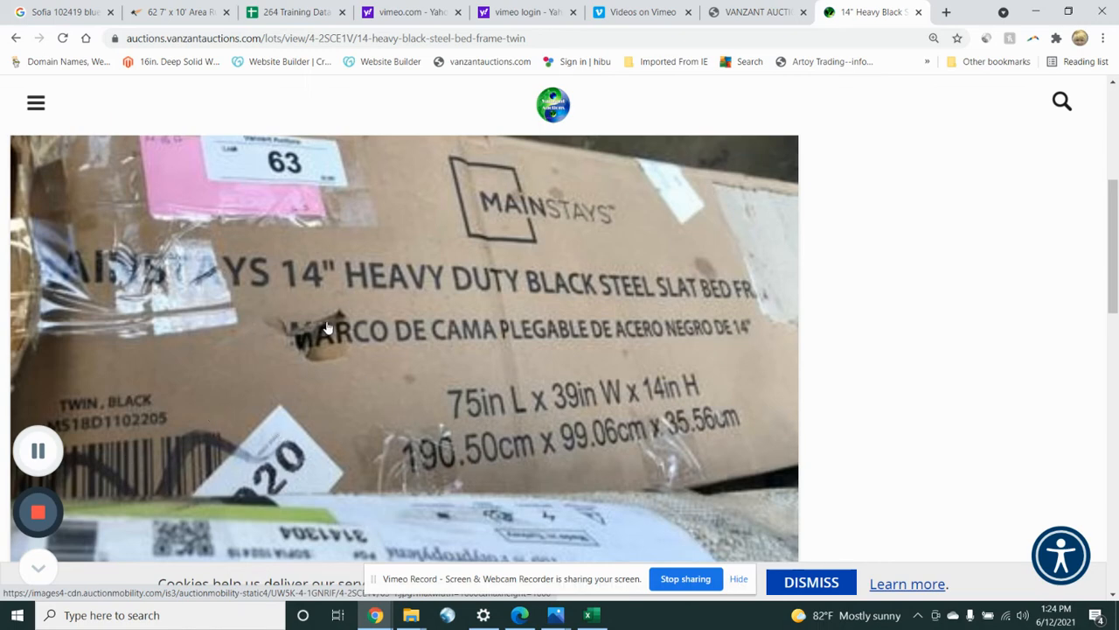
scroll(328, 327, "up", 2)
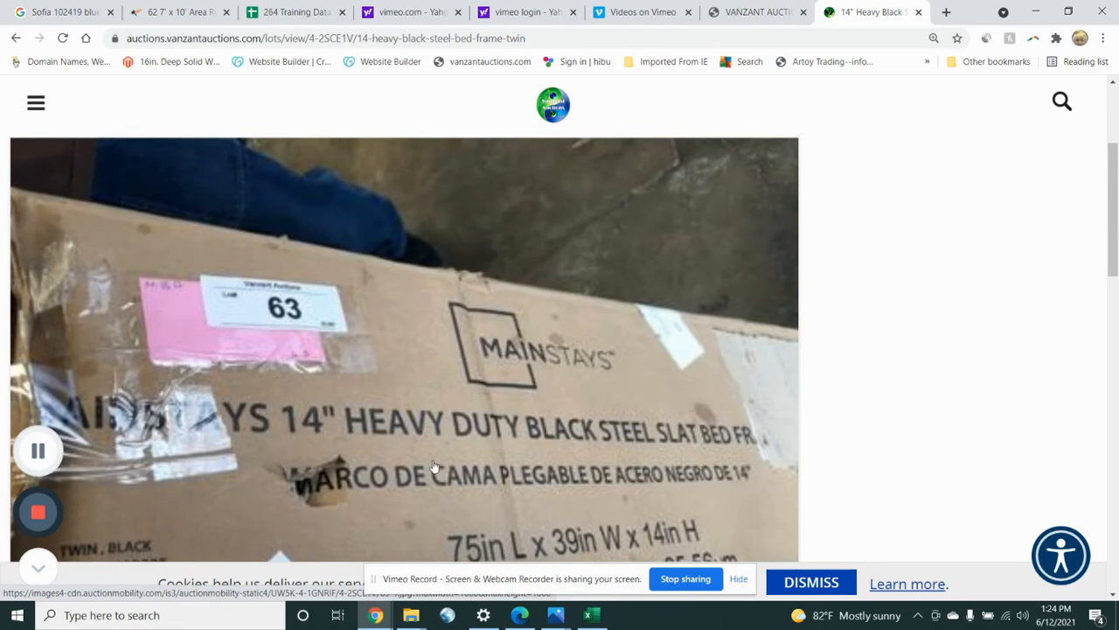
Step: Minimize the browser and open photo IMG_8038 from the 264 Raw Photos Batch of 500 folder
left_click(1035, 8)
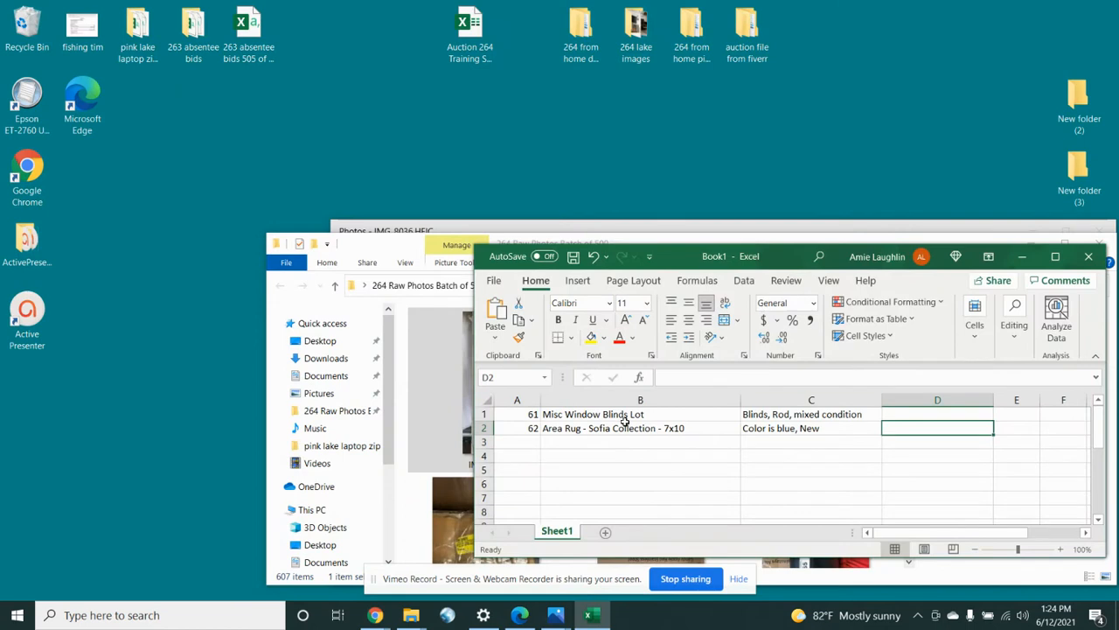
left_click(428, 372)
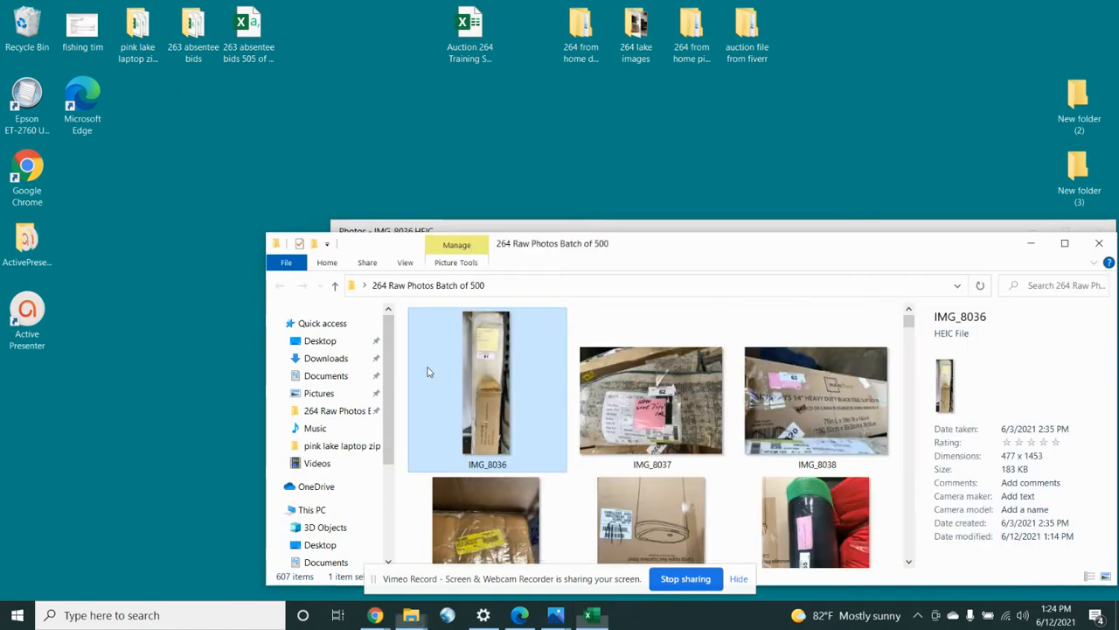
left_click(838, 381)
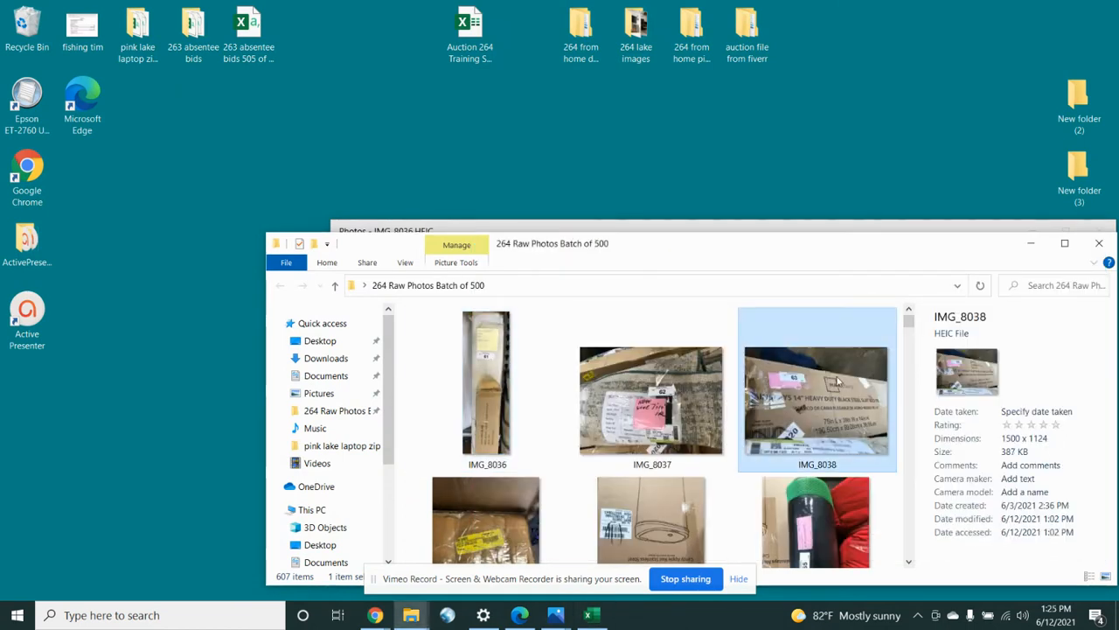
double_click(838, 381)
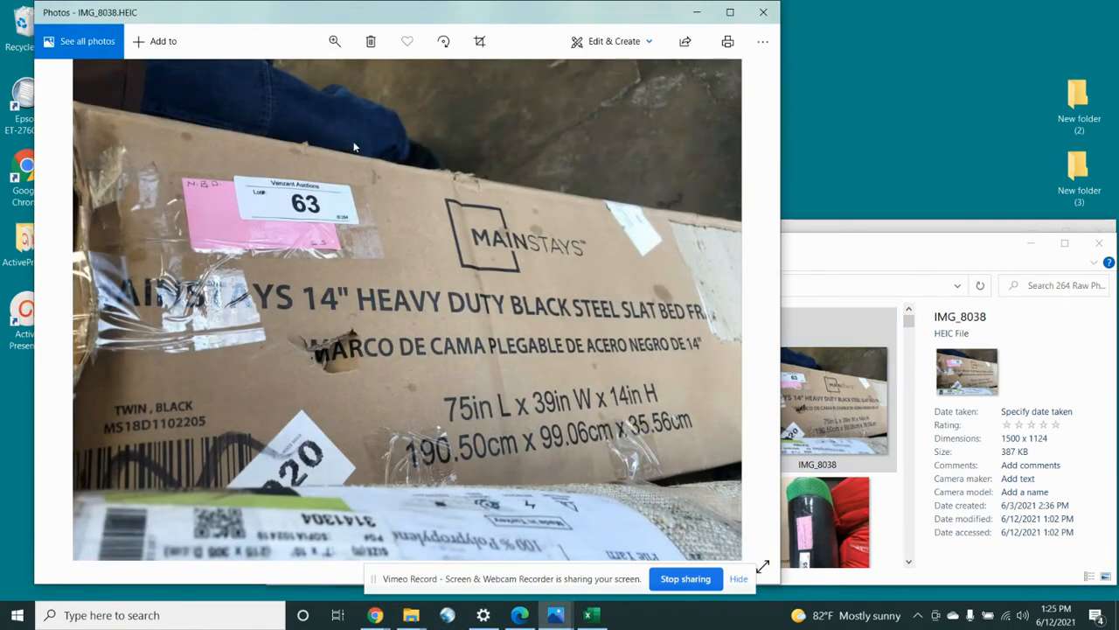
Step: Zoom in on the lot 63 tag and pink note in the photo, and restore the full view
left_click(334, 41)
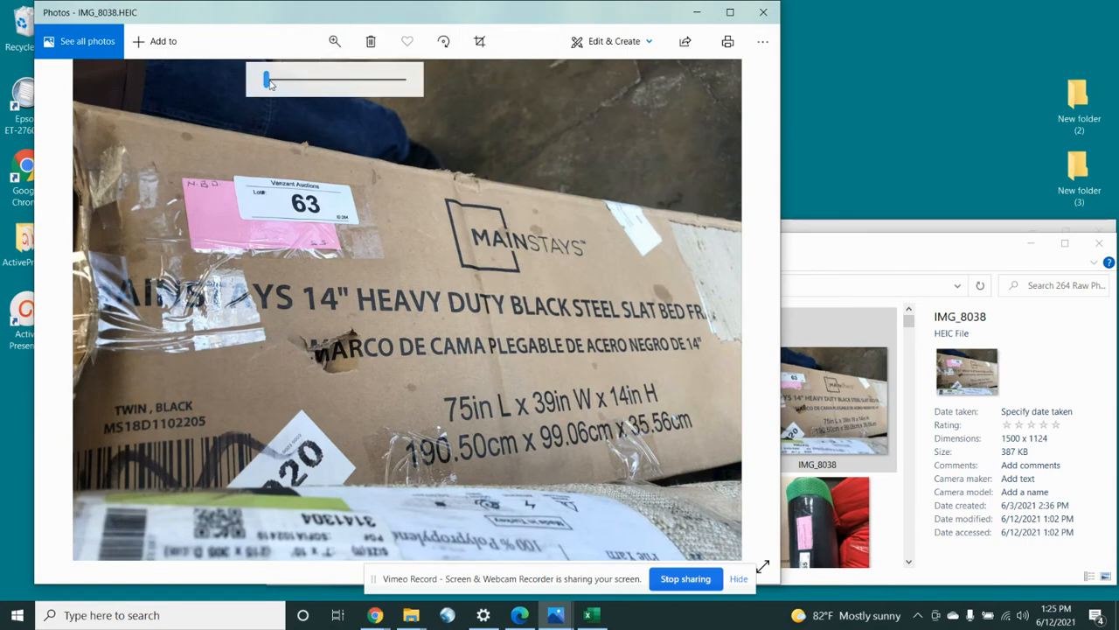
left_click_drag(267, 79, 295, 79)
left_click_drag(114, 130, 252, 302)
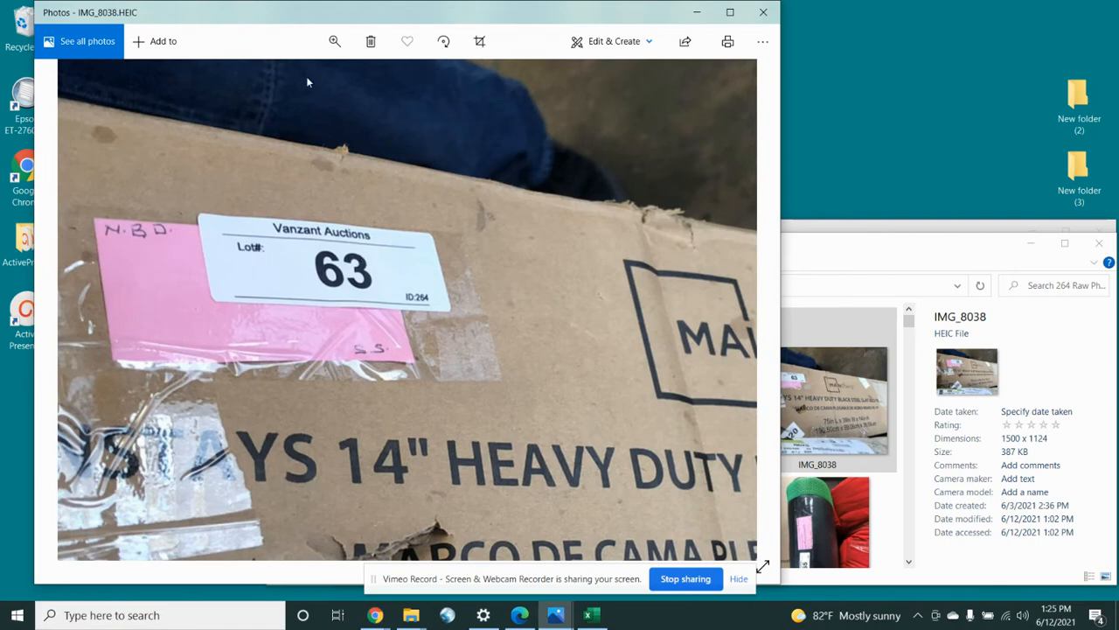
left_click(335, 41)
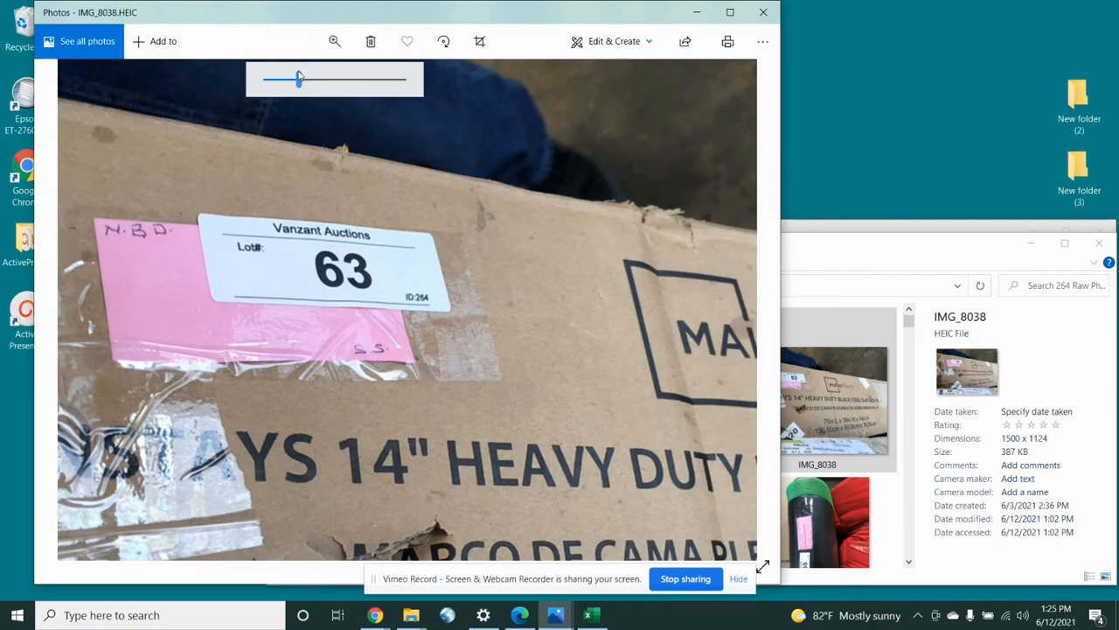
left_click_drag(301, 78, 224, 76)
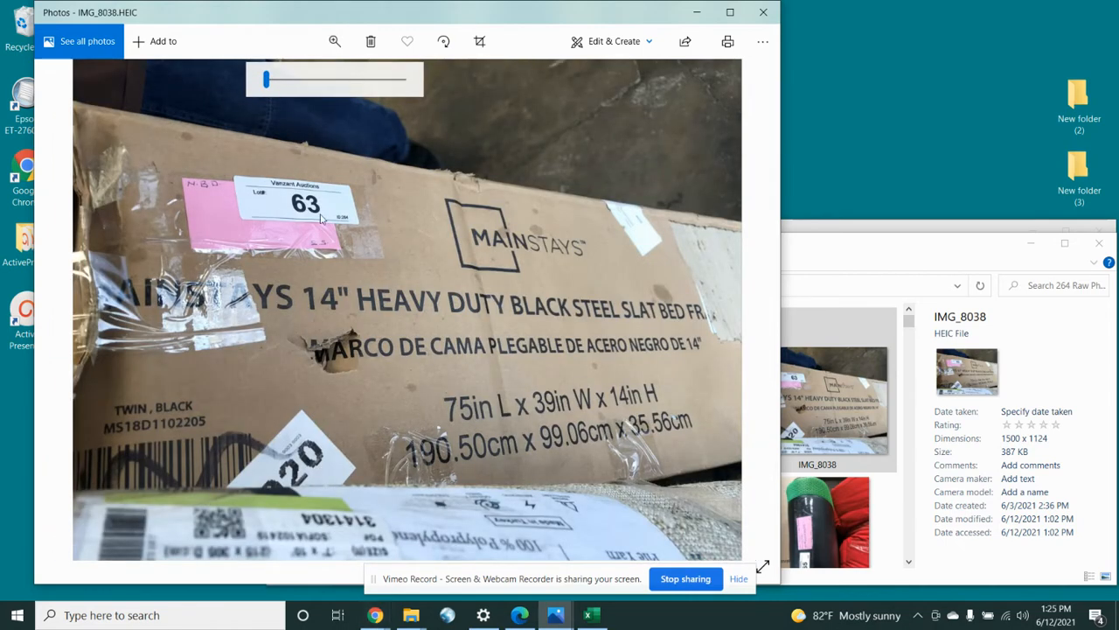
Step: Crop the lot 63 photo's upper and lower edges so mainly the Mainstays box remains
left_click(479, 41)
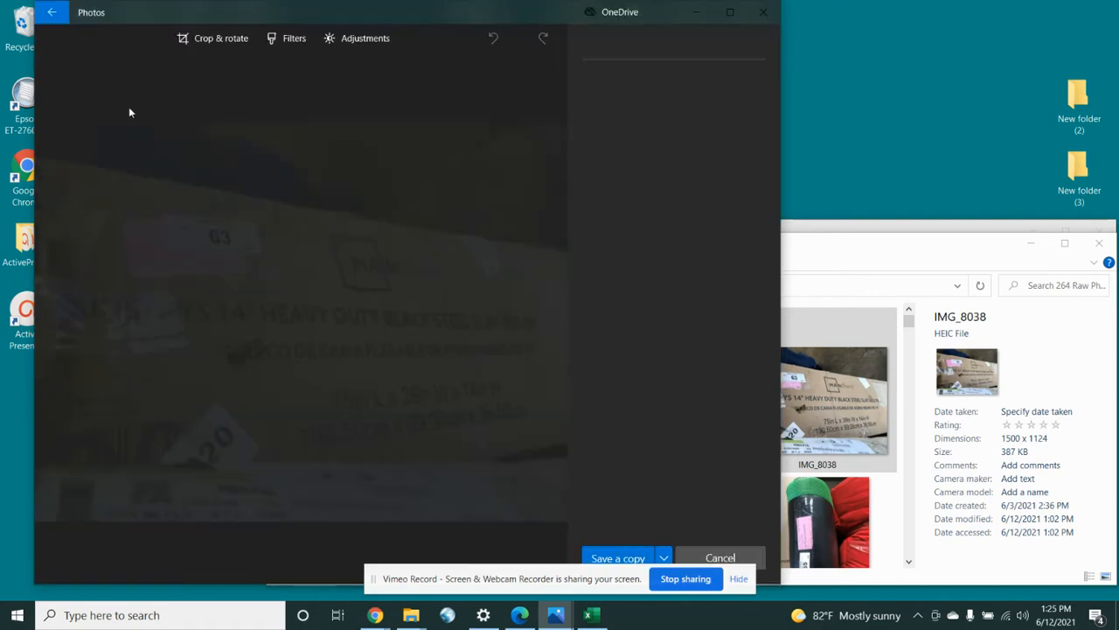
left_click(191, 43)
left_click_drag(327, 145, 324, 197)
left_click_drag(291, 472, 291, 418)
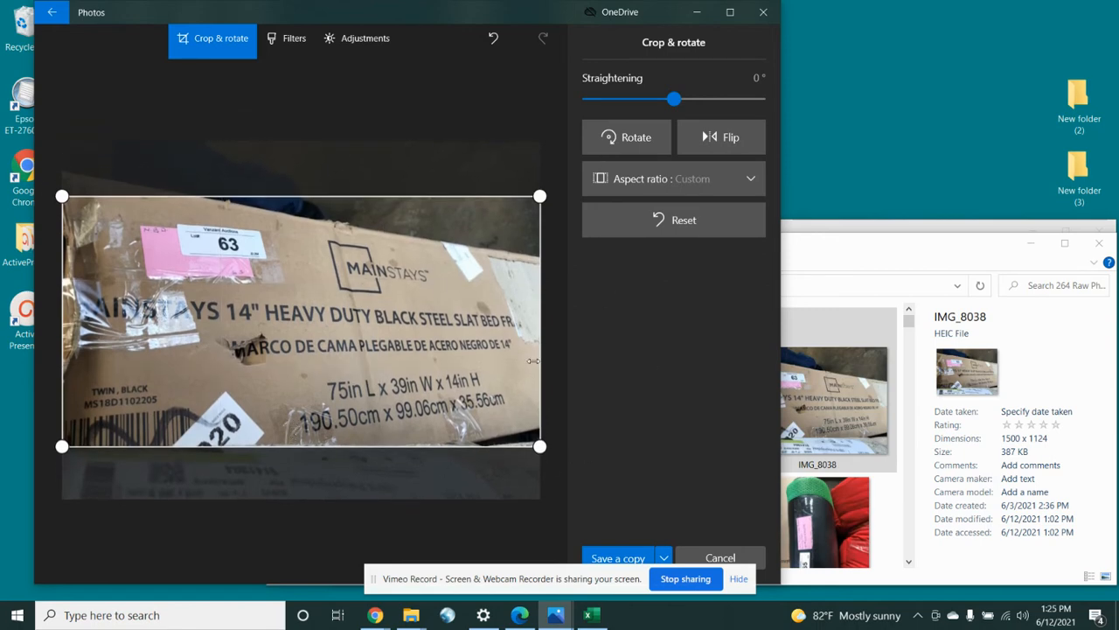
Step: Save the cropped lot 63 photo as a copy named 63-2 in the Pictures folder
left_click(665, 558)
left_click(637, 559)
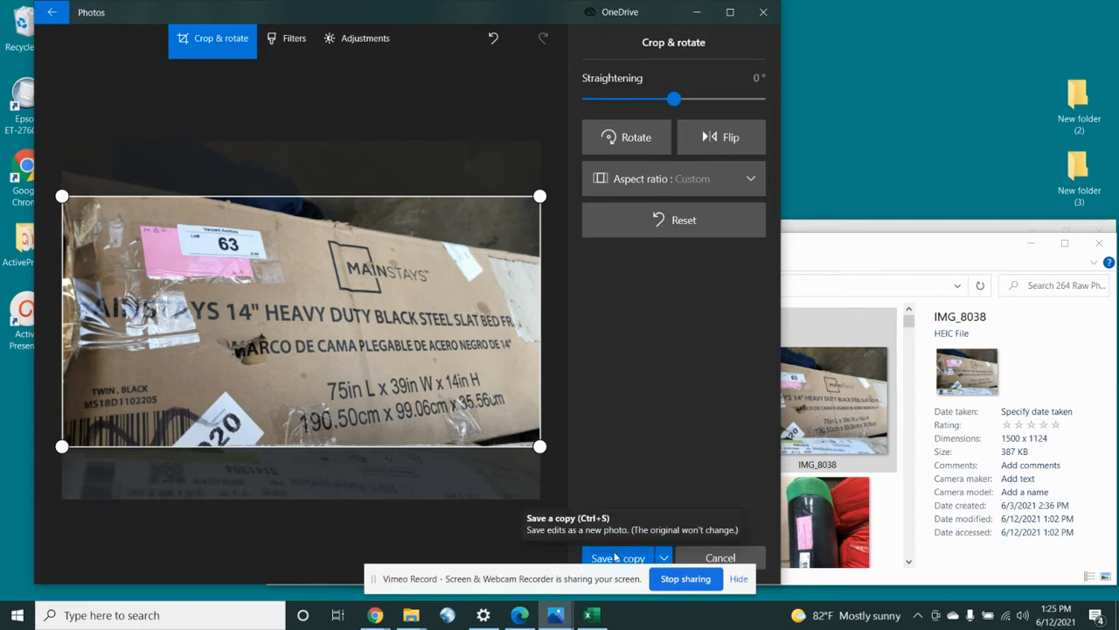
left_click(615, 557)
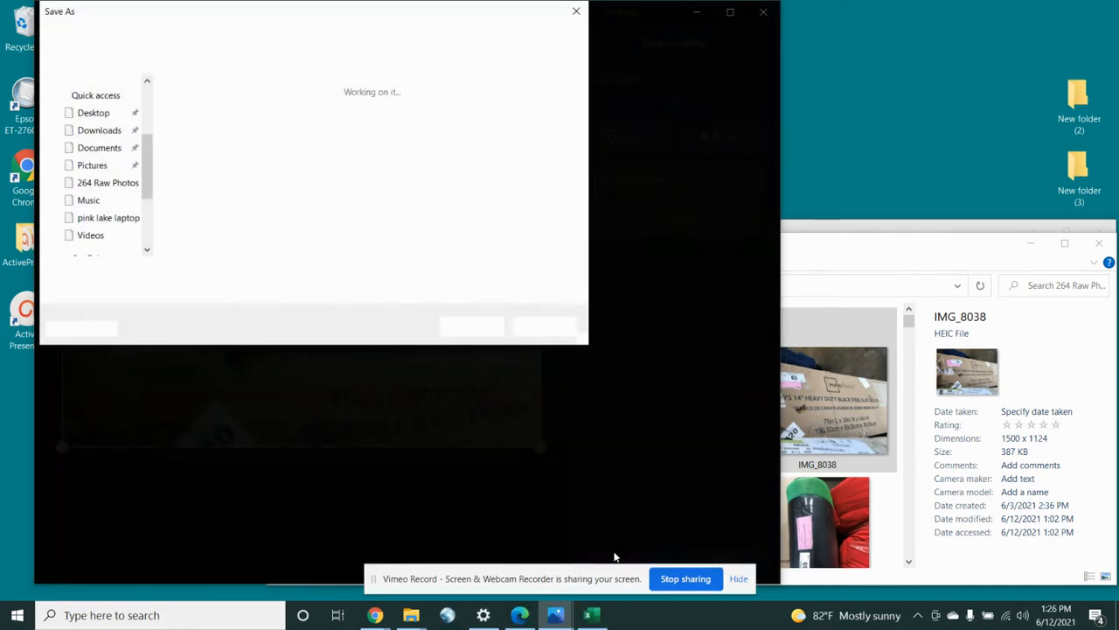
type("63-3")
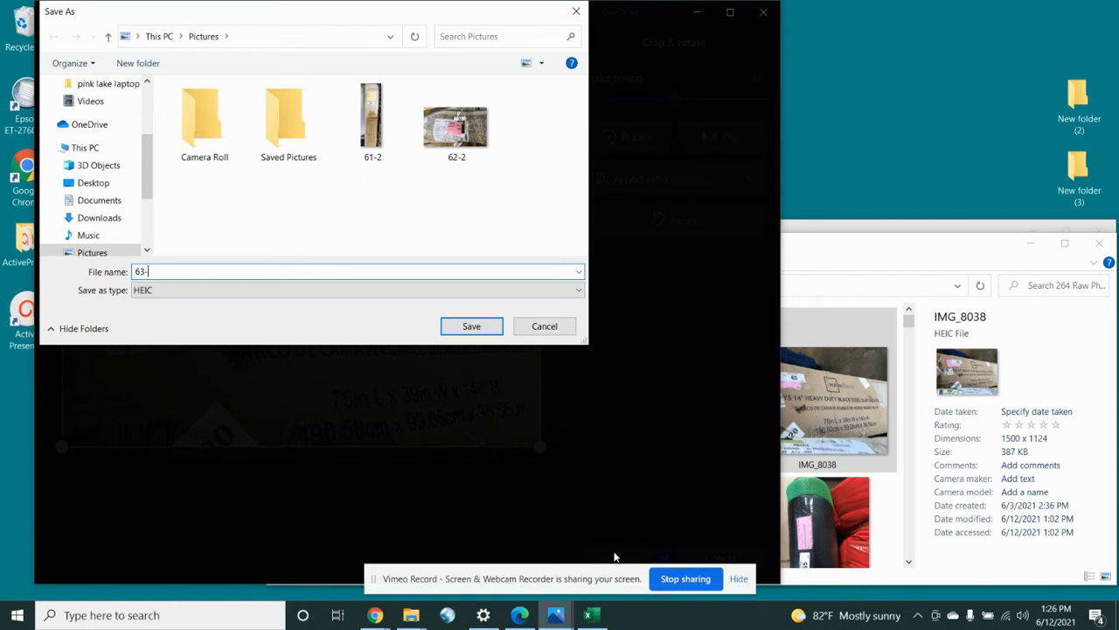
left_click(456, 325)
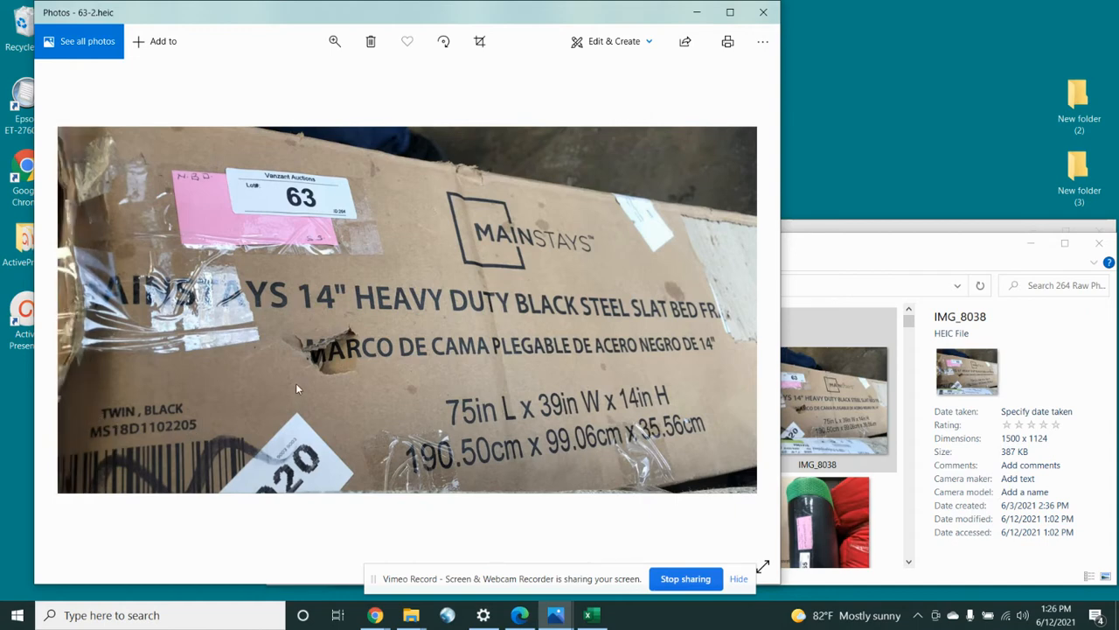
Step: Switch to the browser and display the 264 Training Data 61-500 sheet
left_click(590, 617)
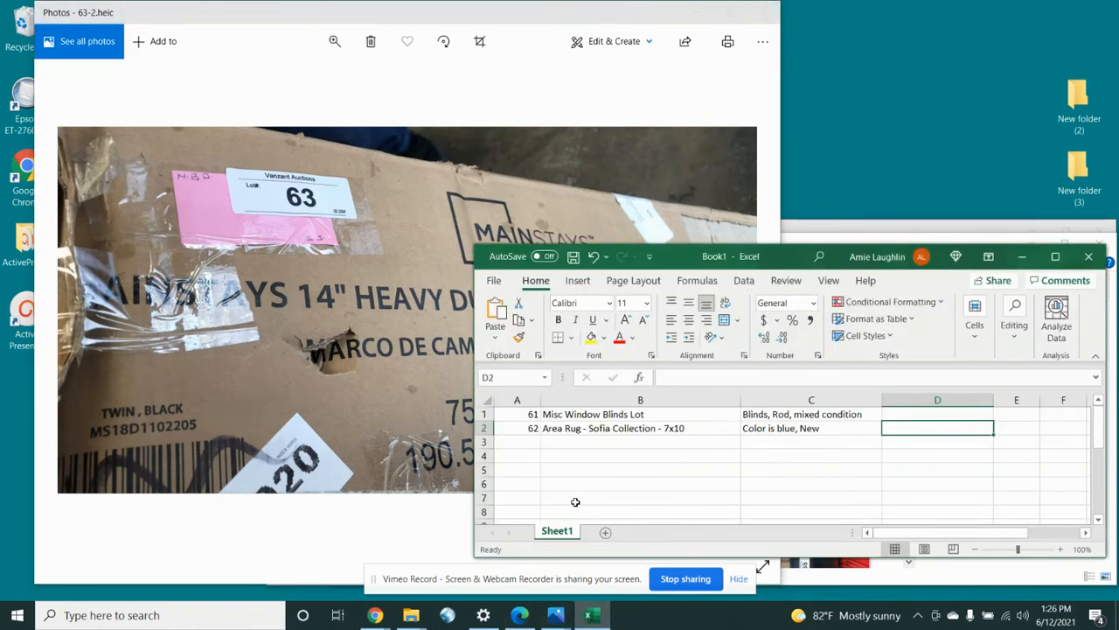
left_click(375, 614)
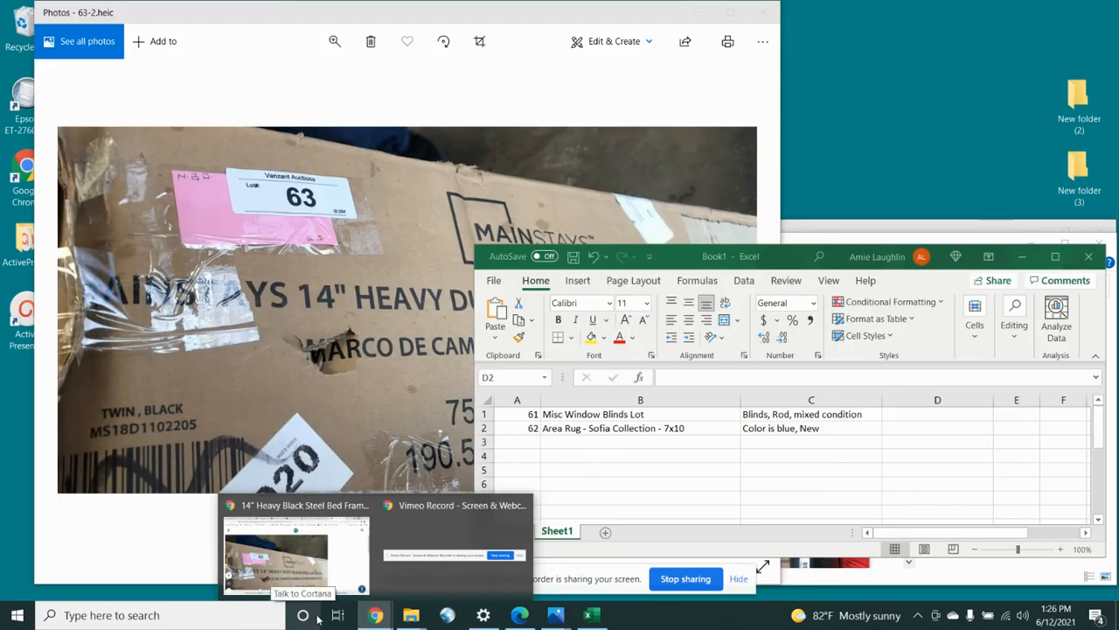
left_click(313, 617)
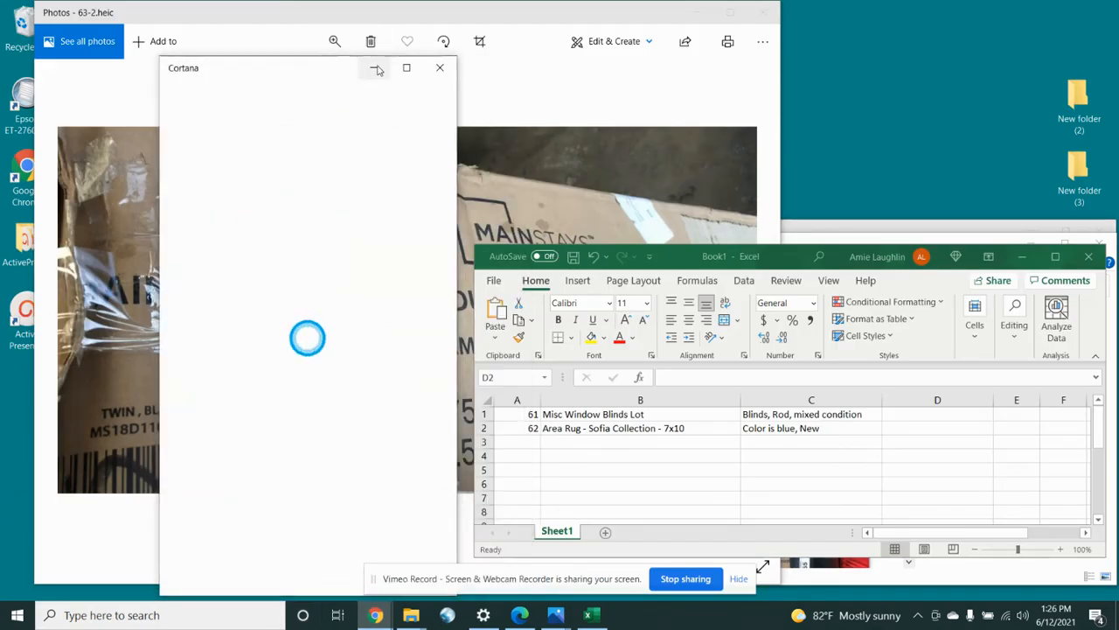
left_click(376, 68)
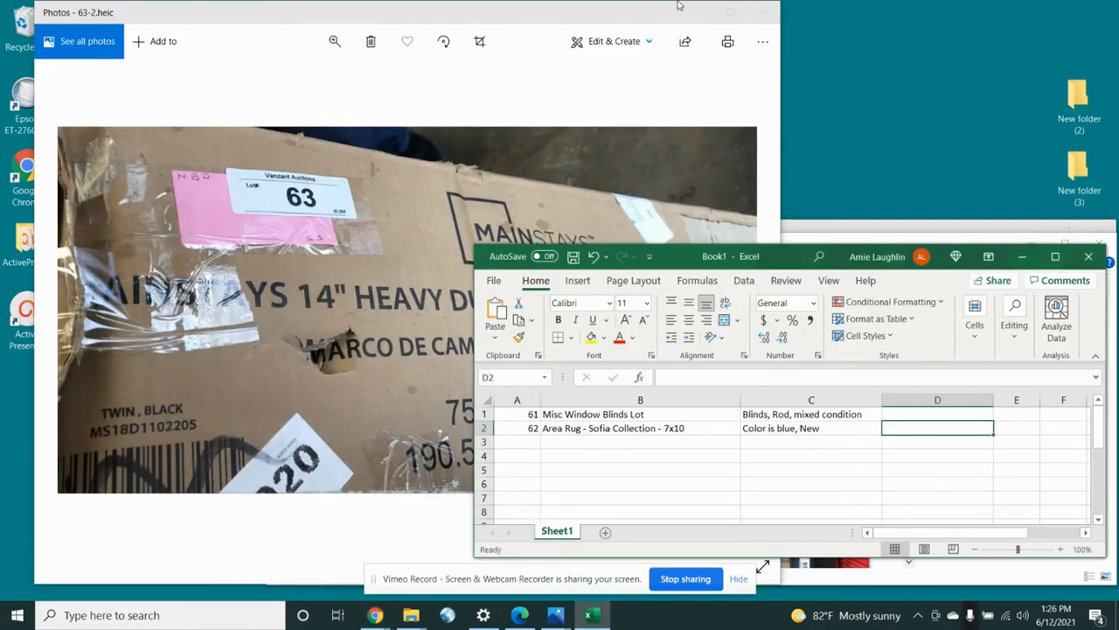
left_click(376, 616)
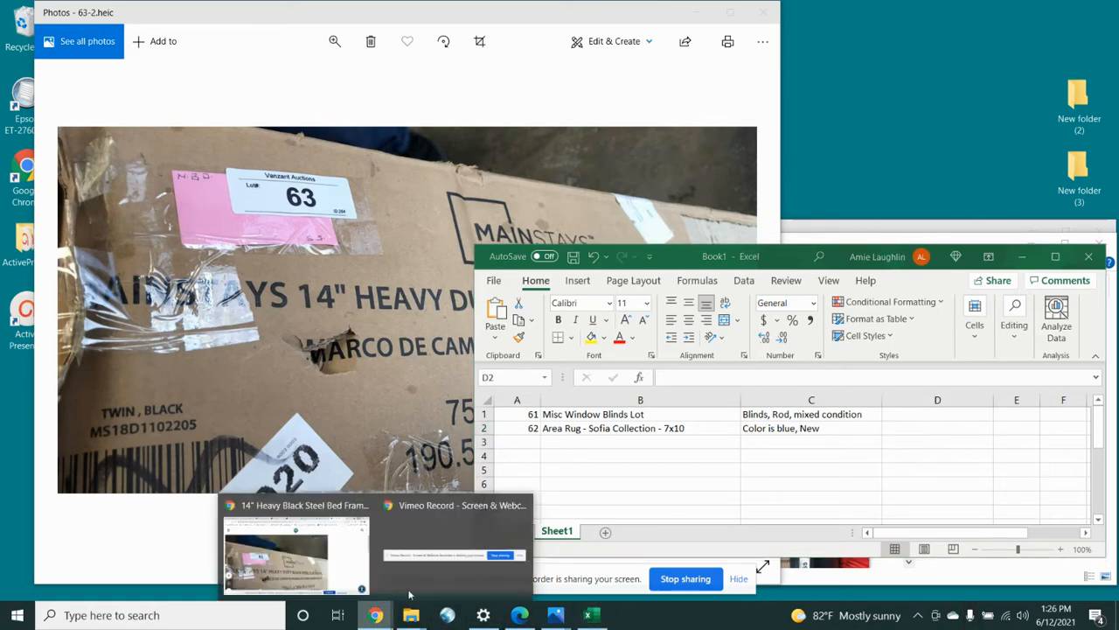
left_click(449, 570)
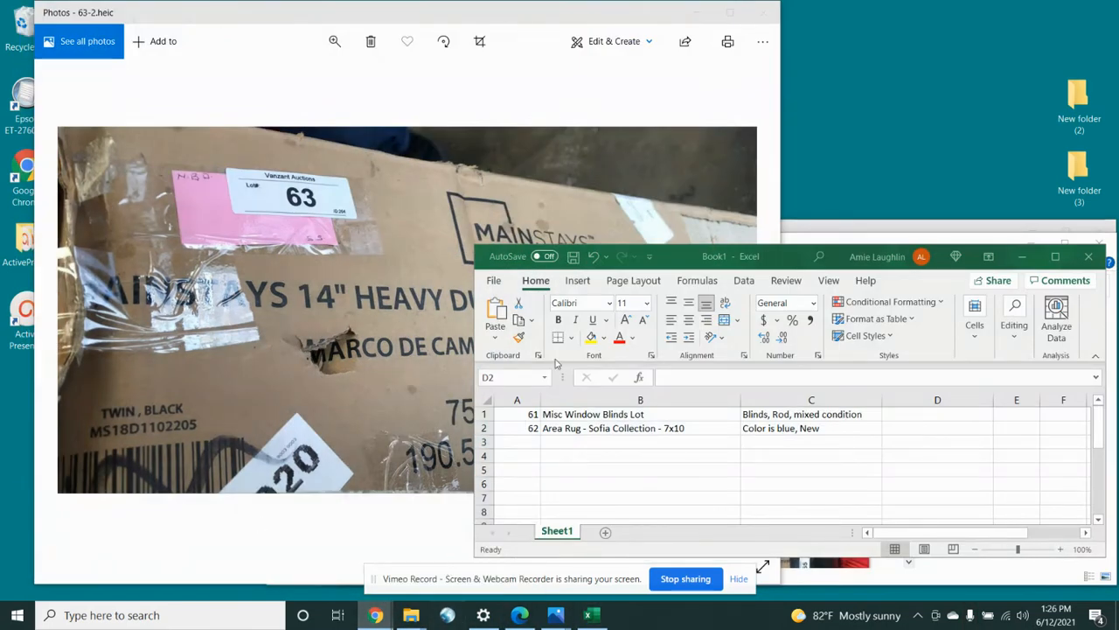
mouse_move(374, 618)
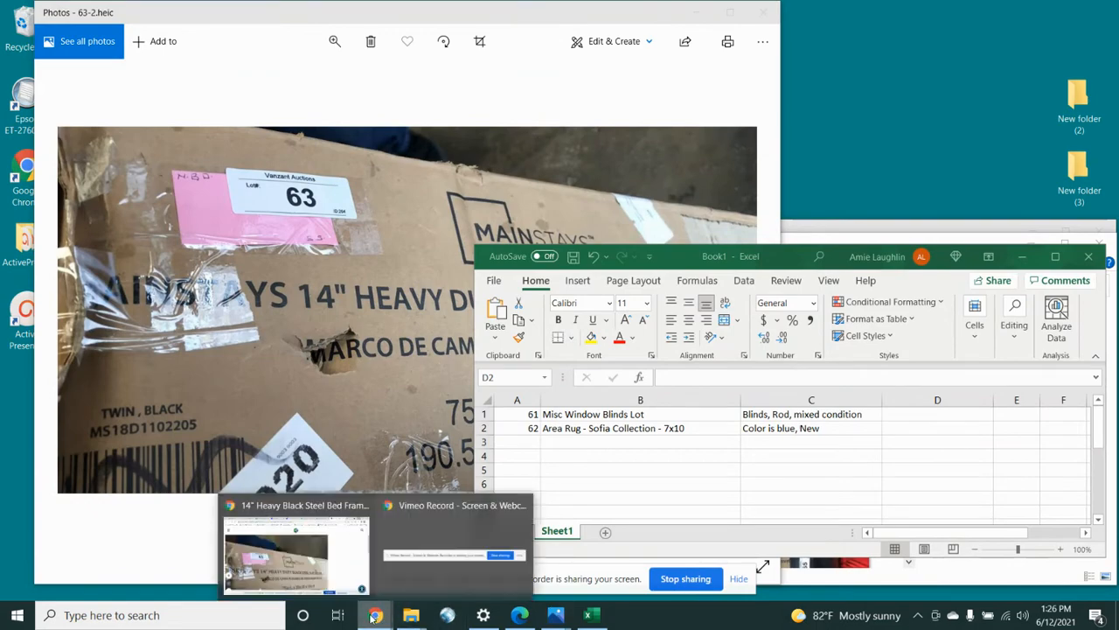
left_click(301, 577)
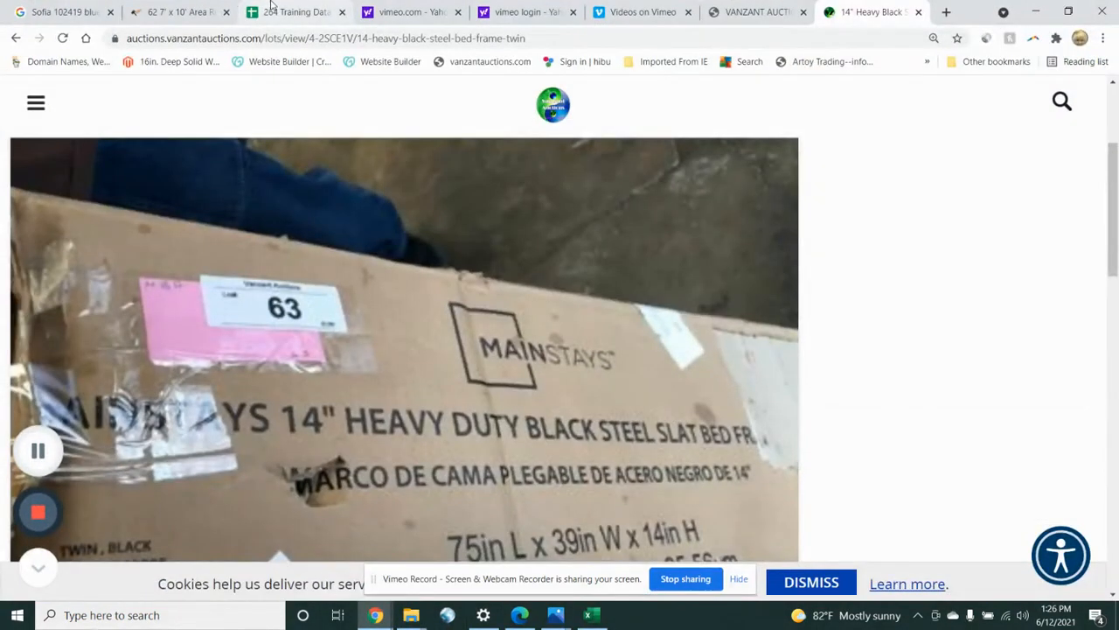
left_click(292, 12)
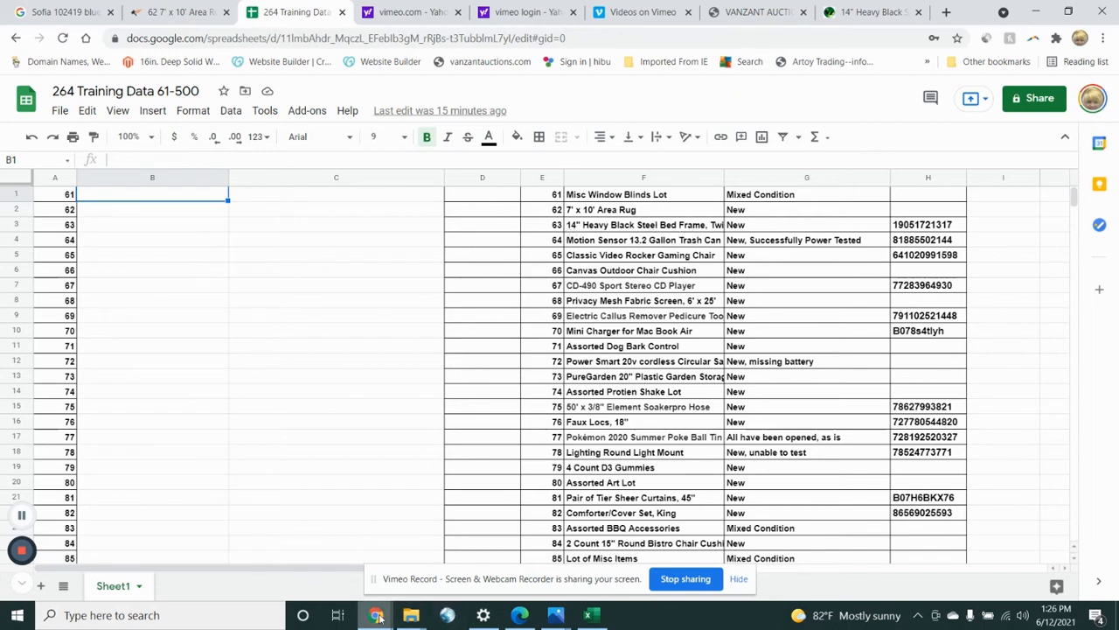
Step: Reopen photo IMG_8038 from the 264 Raw Photos Batch of 500 folder to read the box's model number
mouse_move(411, 615)
left_click(528, 587)
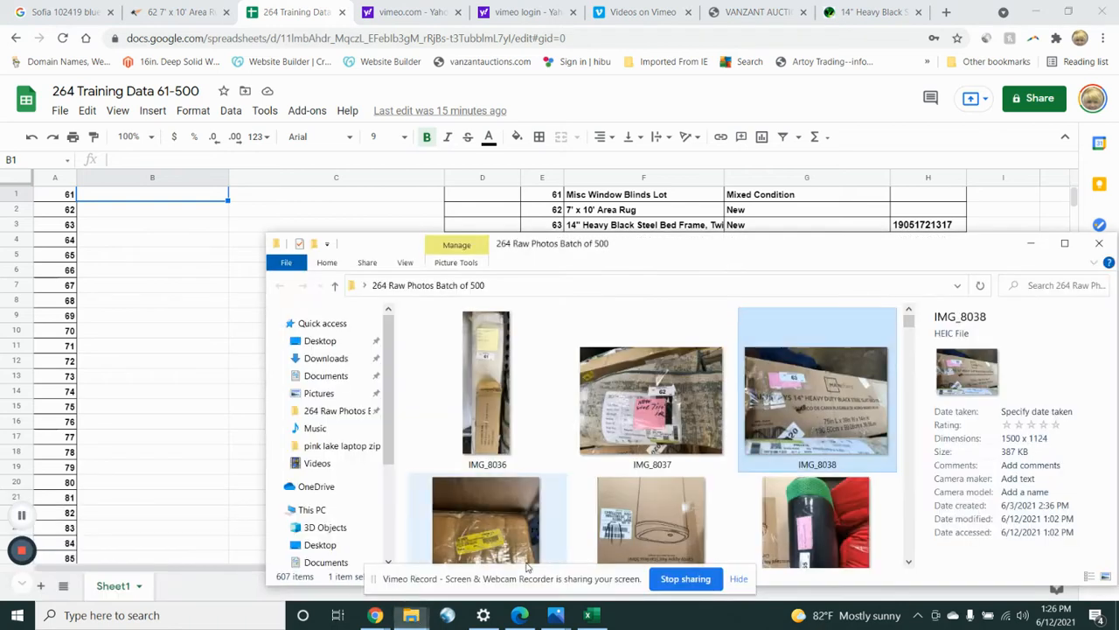
double_click(829, 375)
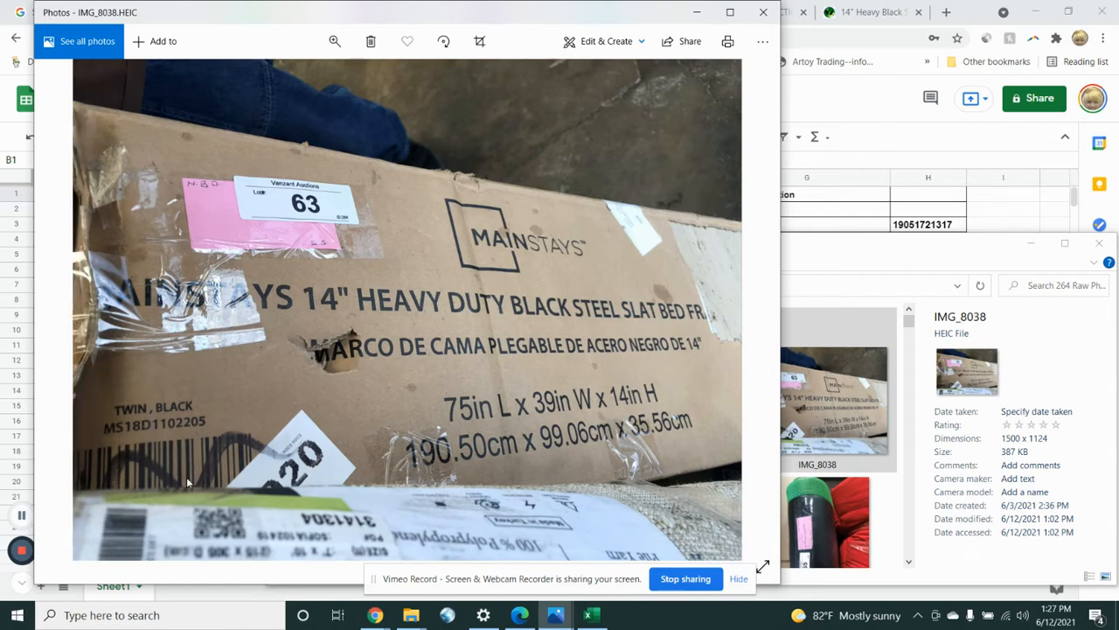
Step: Return to the browser and open the Google home page in a new tab
mouse_move(375, 615)
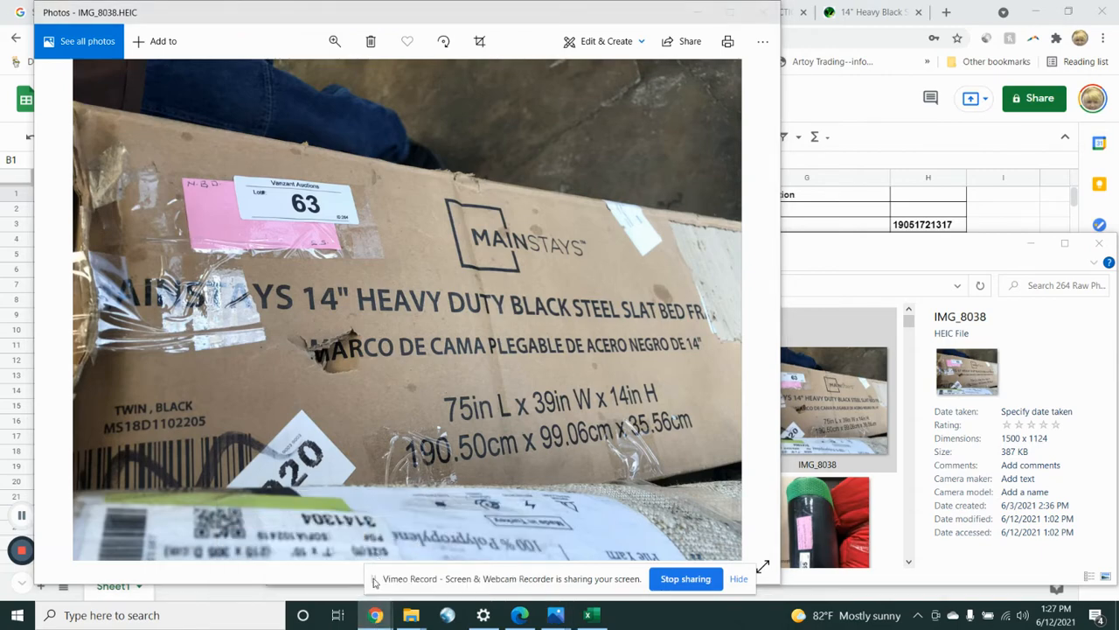
left_click(271, 553)
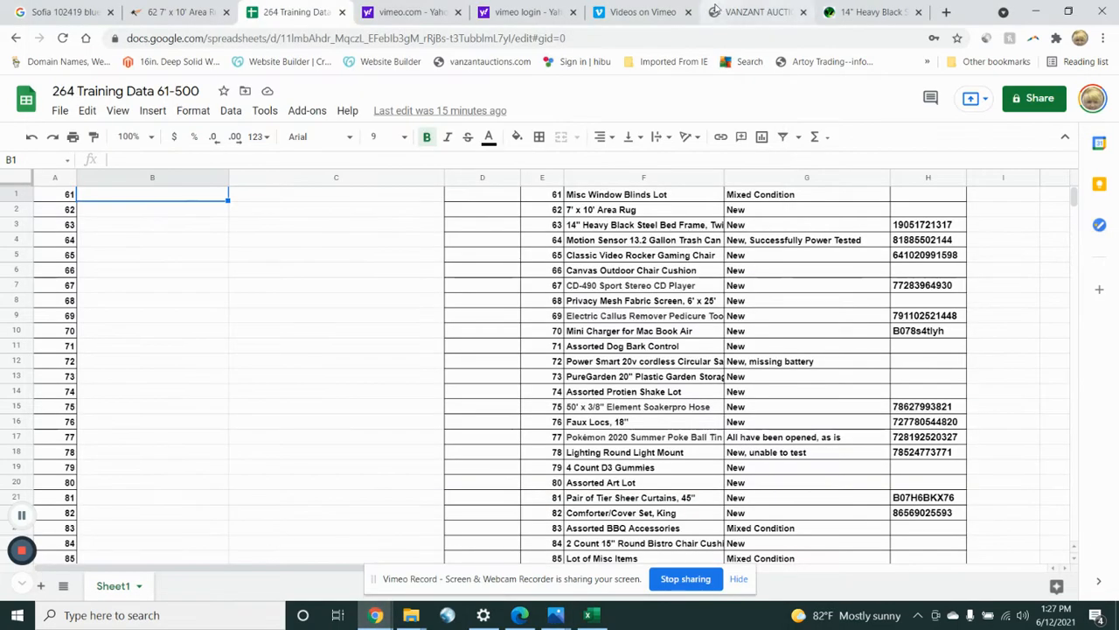
left_click(947, 11)
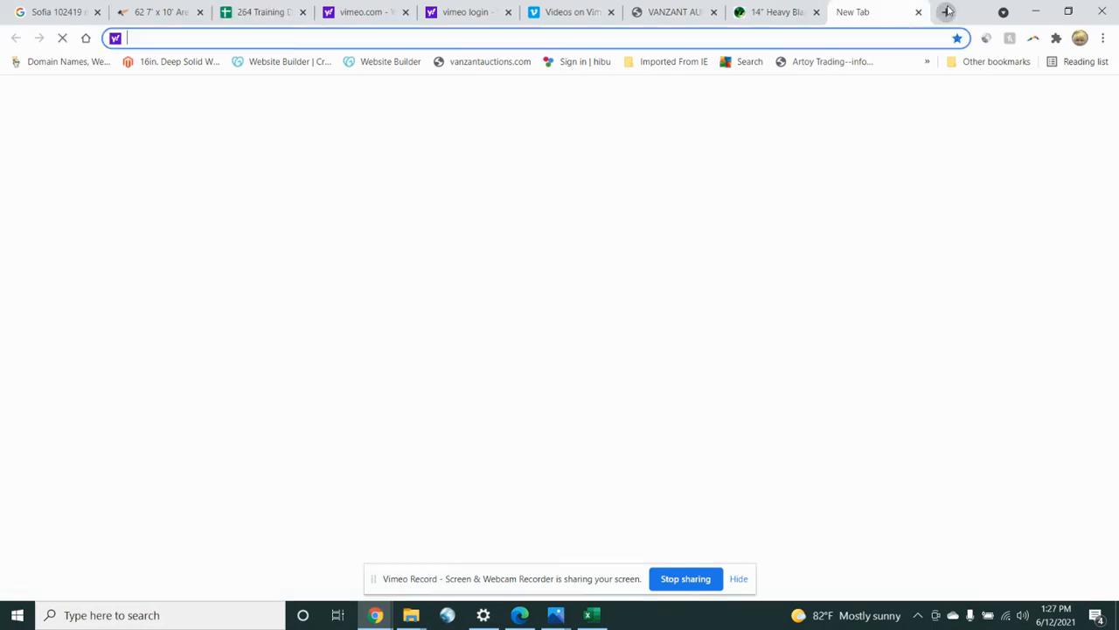
left_click(437, 308)
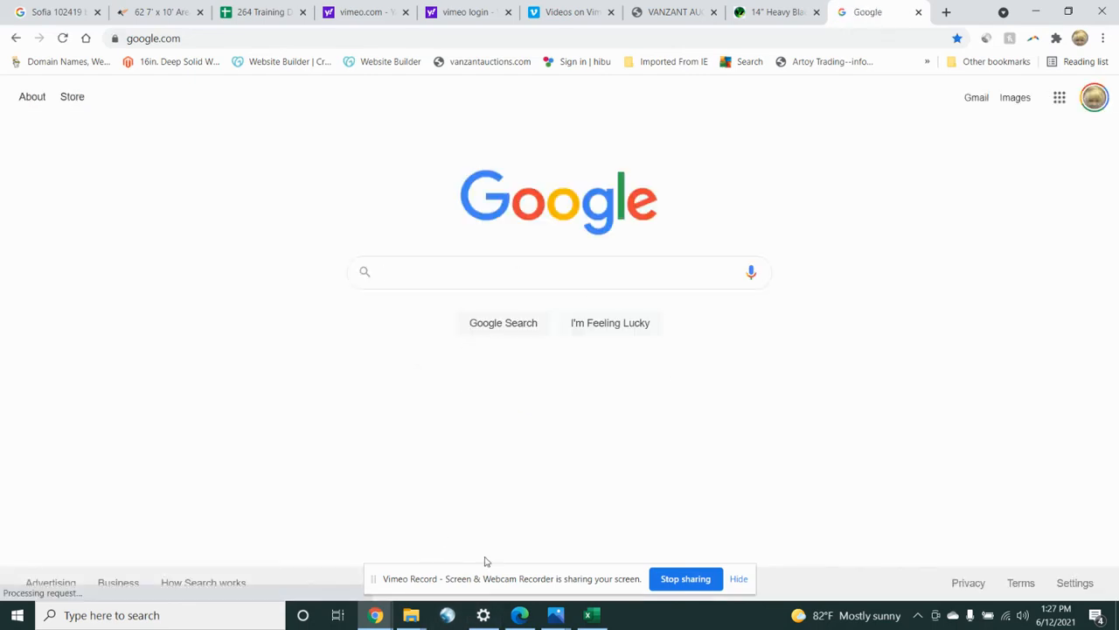
Step: Bring up the cropped photo 63-2 and examine the brand and model number printed on the box
left_click(411, 615)
left_click(523, 569)
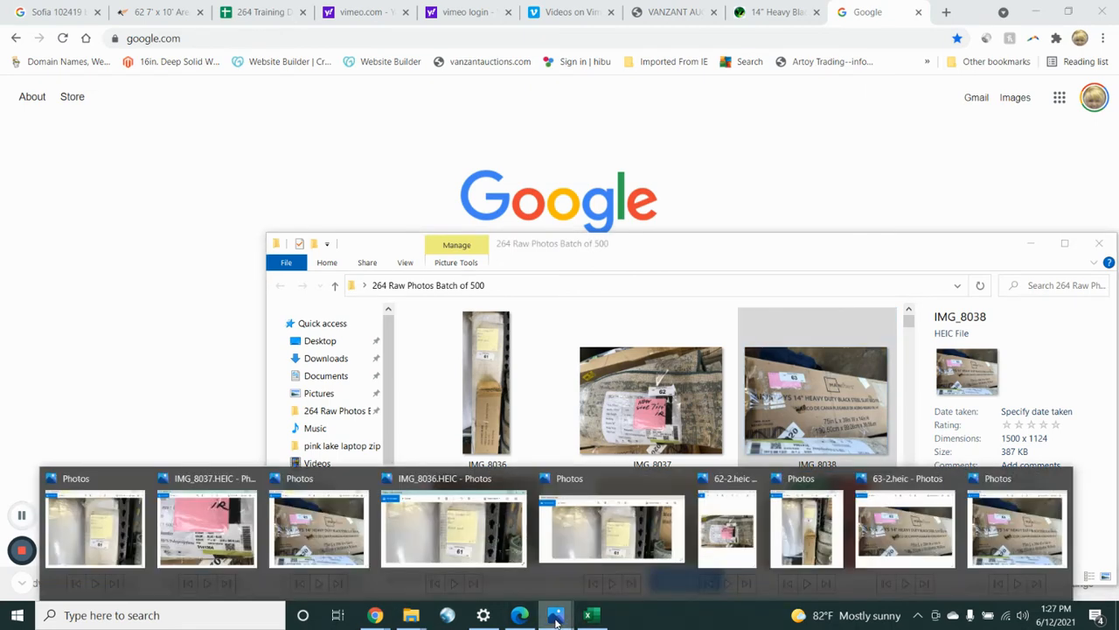
left_click(892, 535)
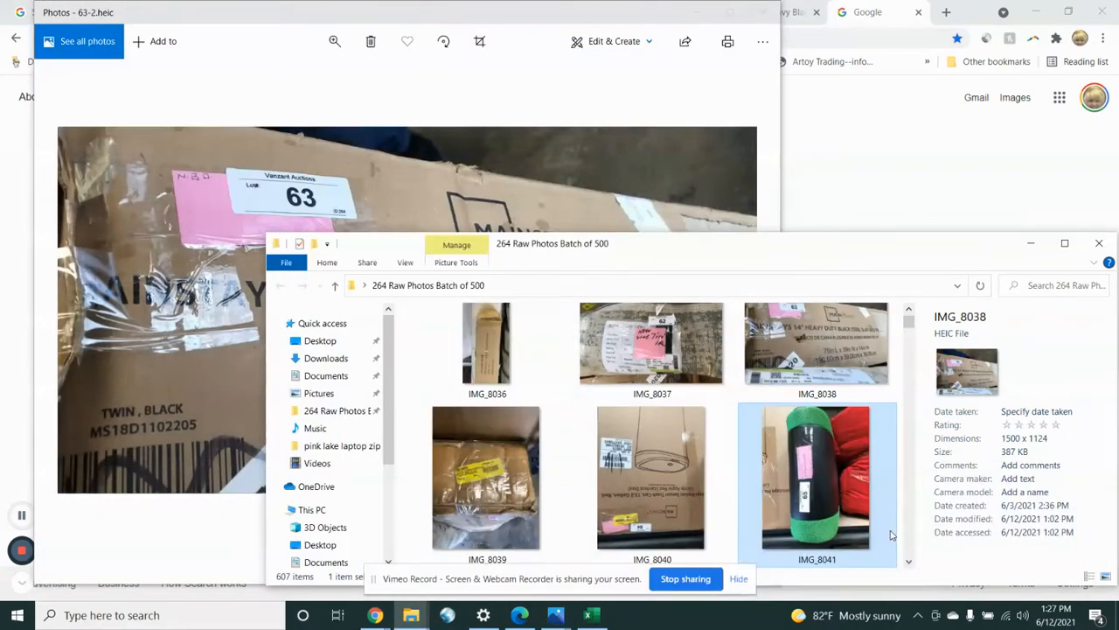
left_click(592, 171)
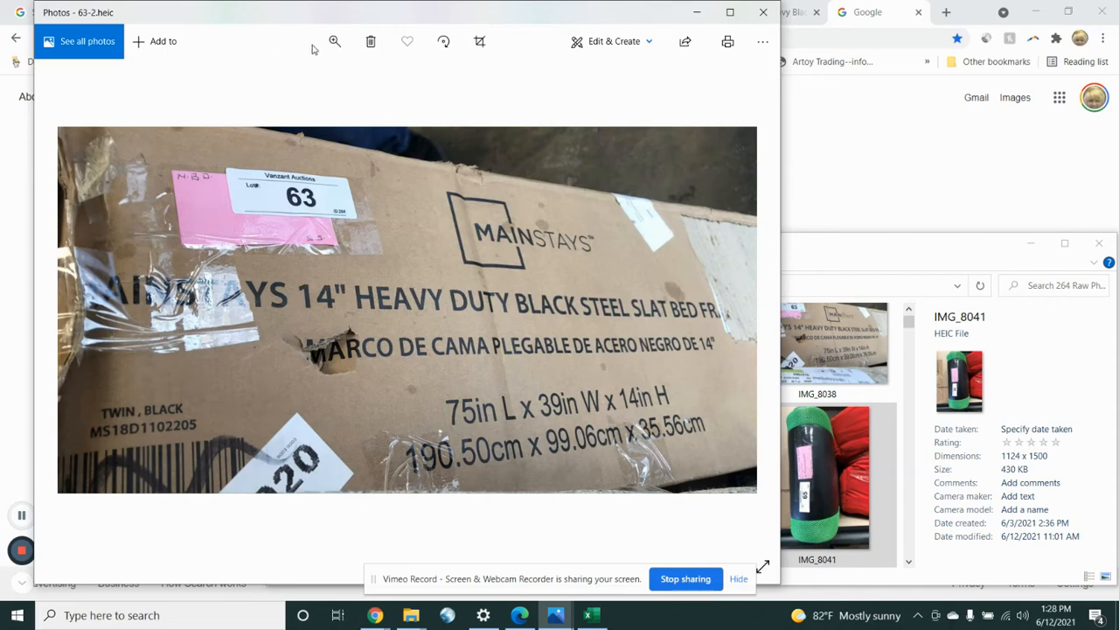
Step: Search Google for "Mainstays MS18D1102205" and open the advertised eBay listing for the twin steel bed frame
left_click(867, 12)
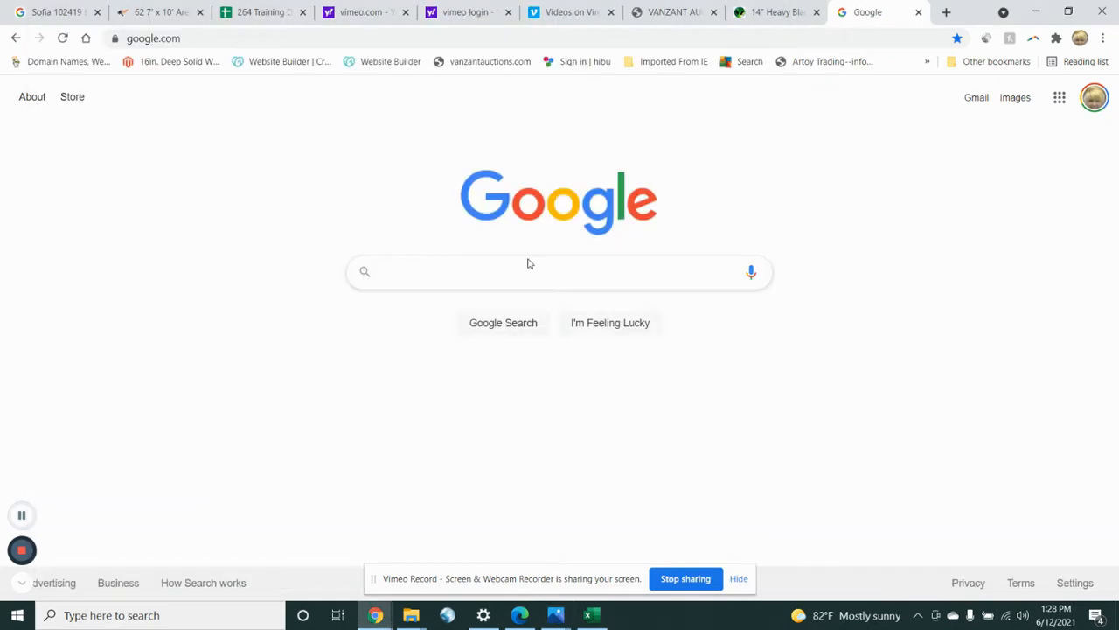
type("Mainstays MS")
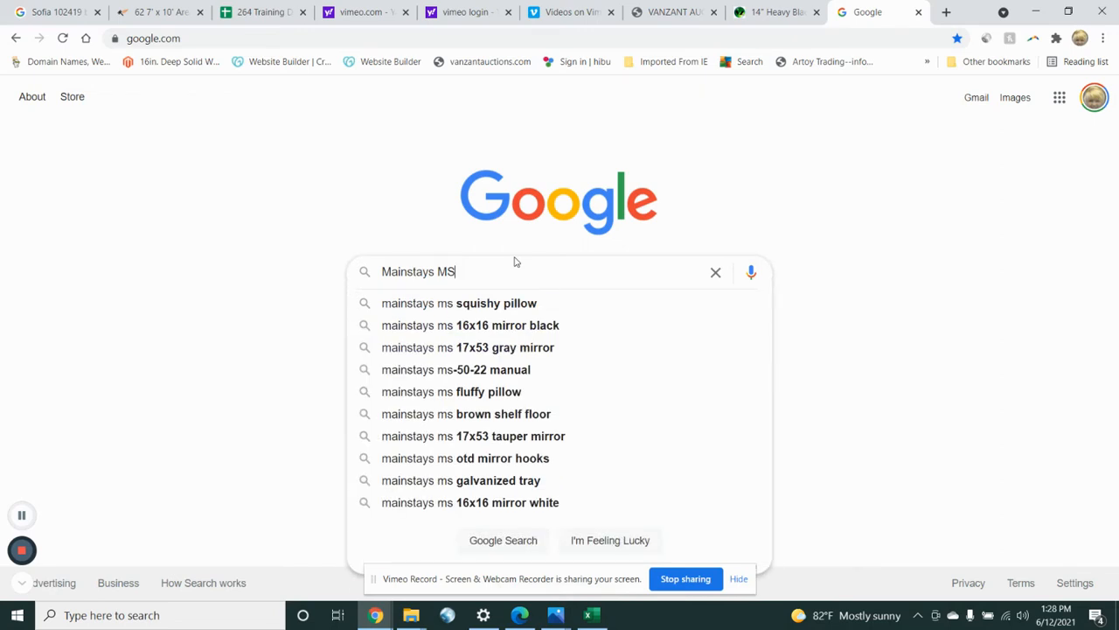
type("18D")
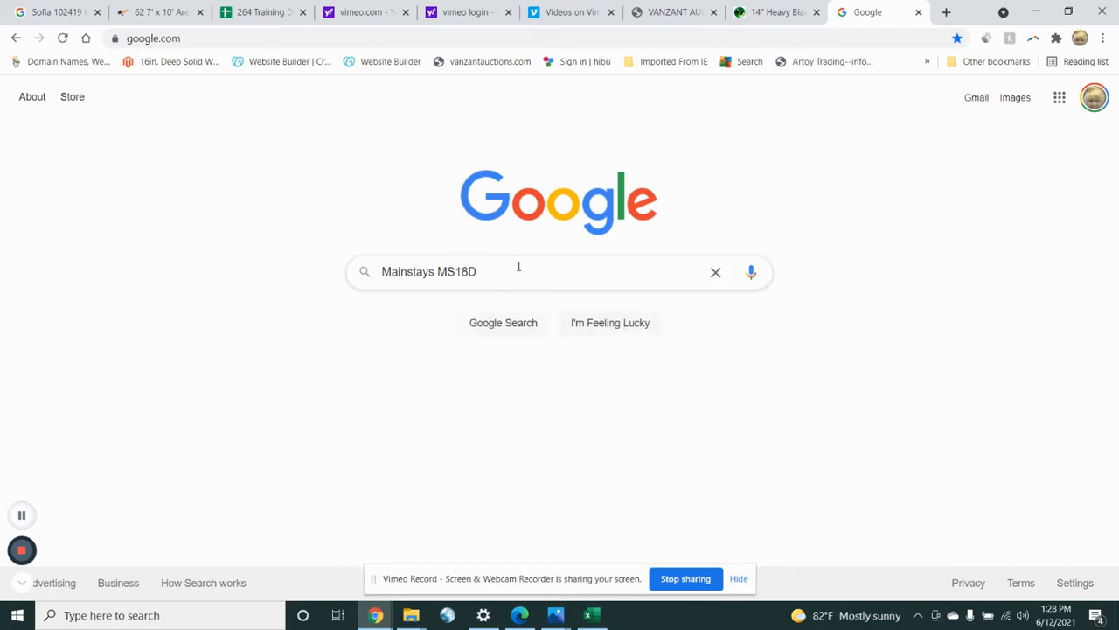
type("1102205")
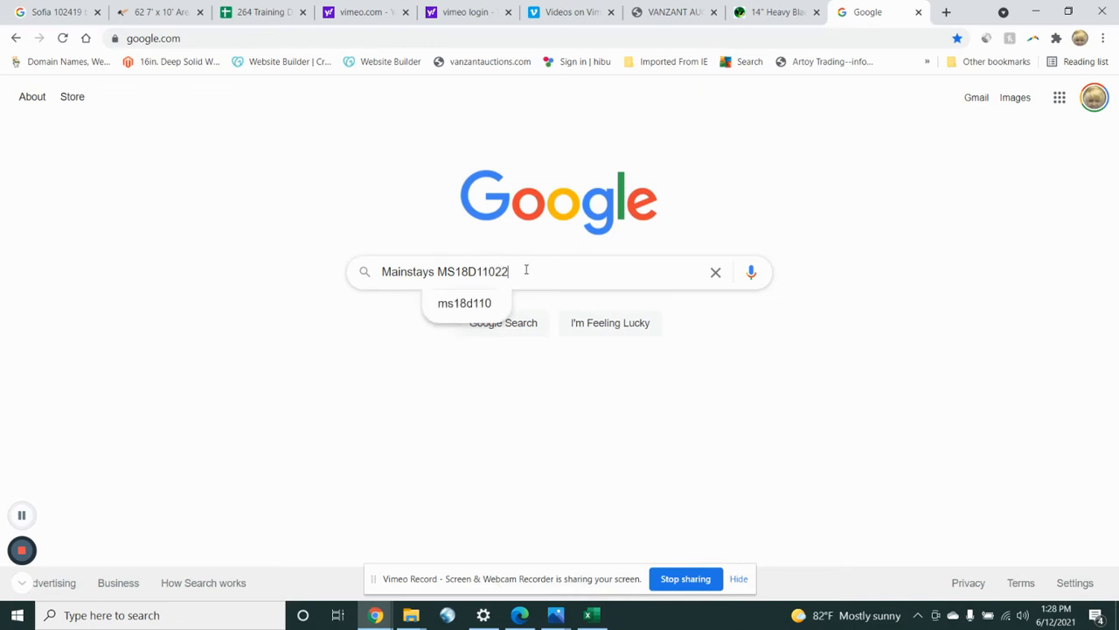
key("Return")
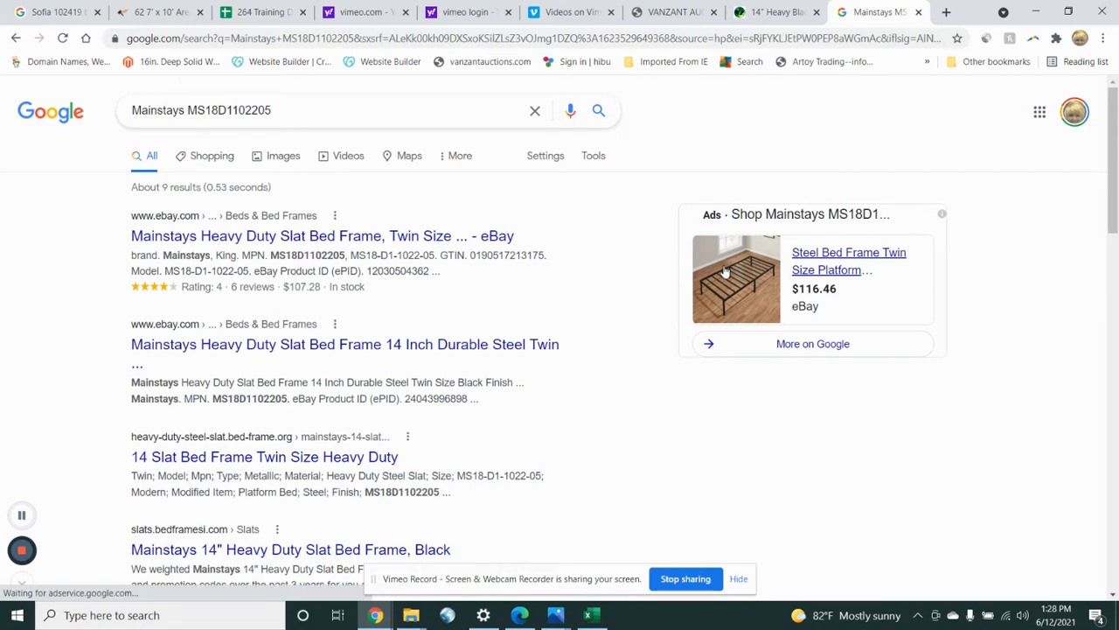
left_click(725, 271)
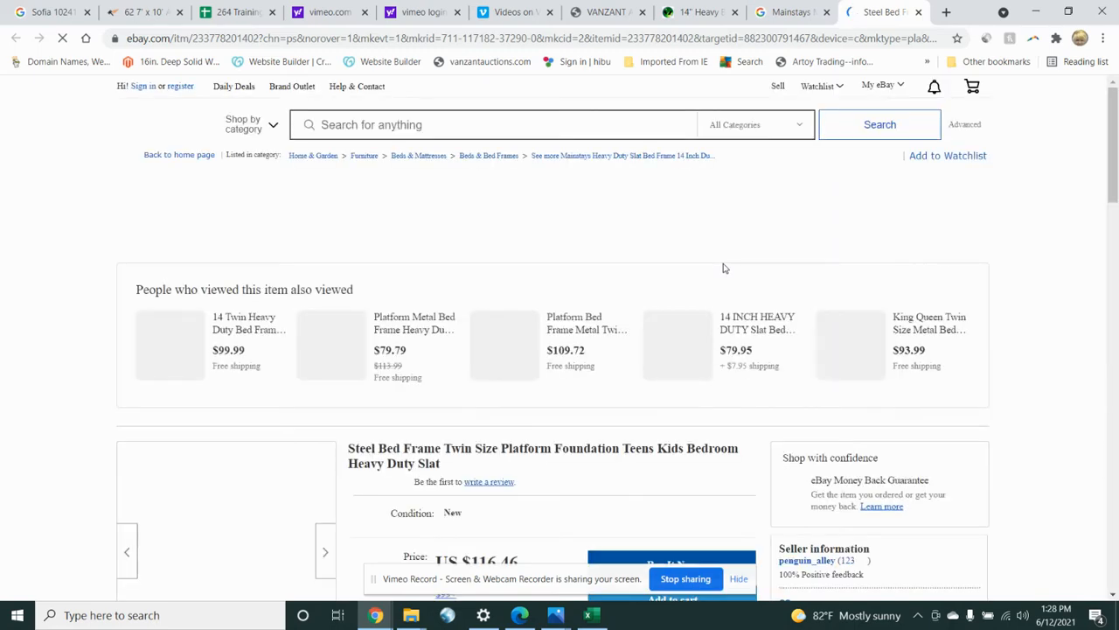
scroll(725, 270, "down", 3)
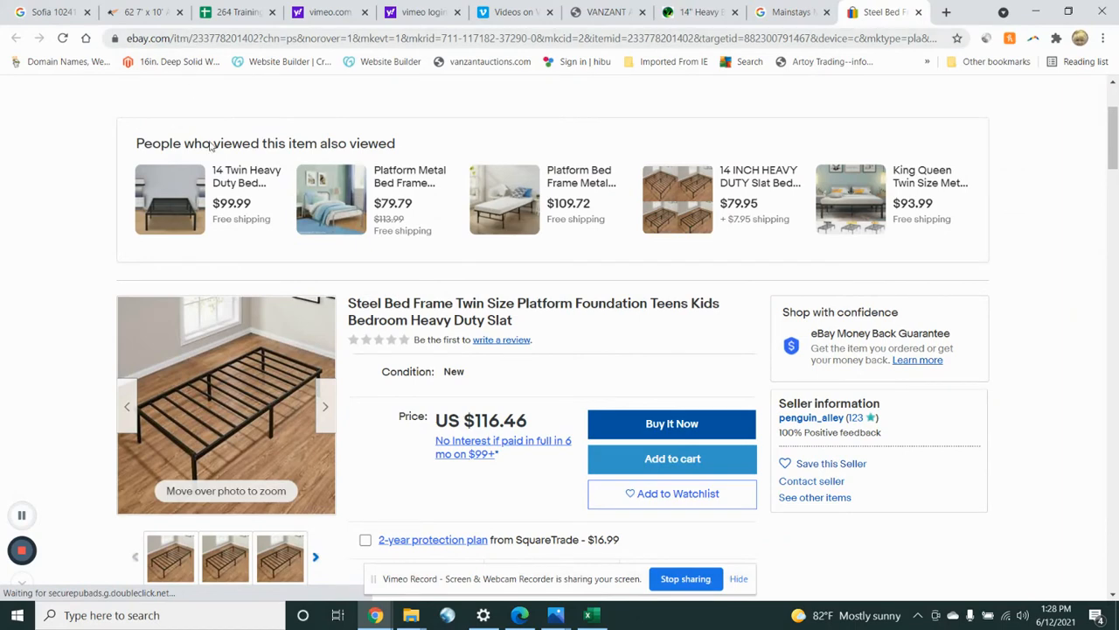
Step: Switch to the Excel workbook and enter lot number 63 in cell A3
left_click(592, 615)
left_click(530, 442)
type("63")
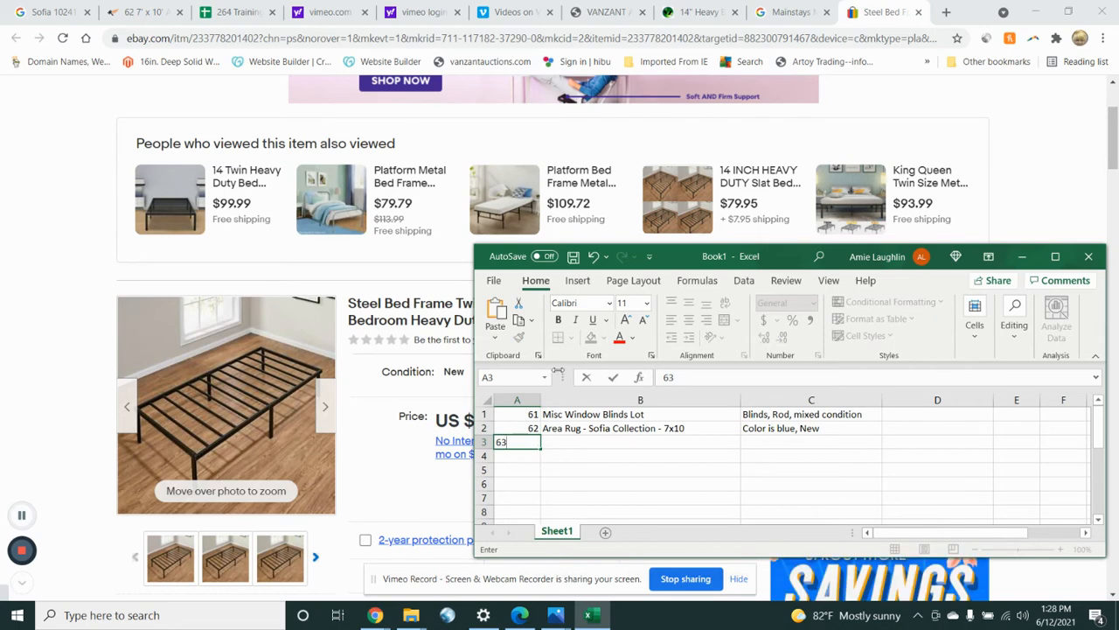
Step: Copy "Steel Bed Frame Twin Size Platform Foundation" from the eBay listing title into cell B3 of the Excel sheet
left_click(423, 287)
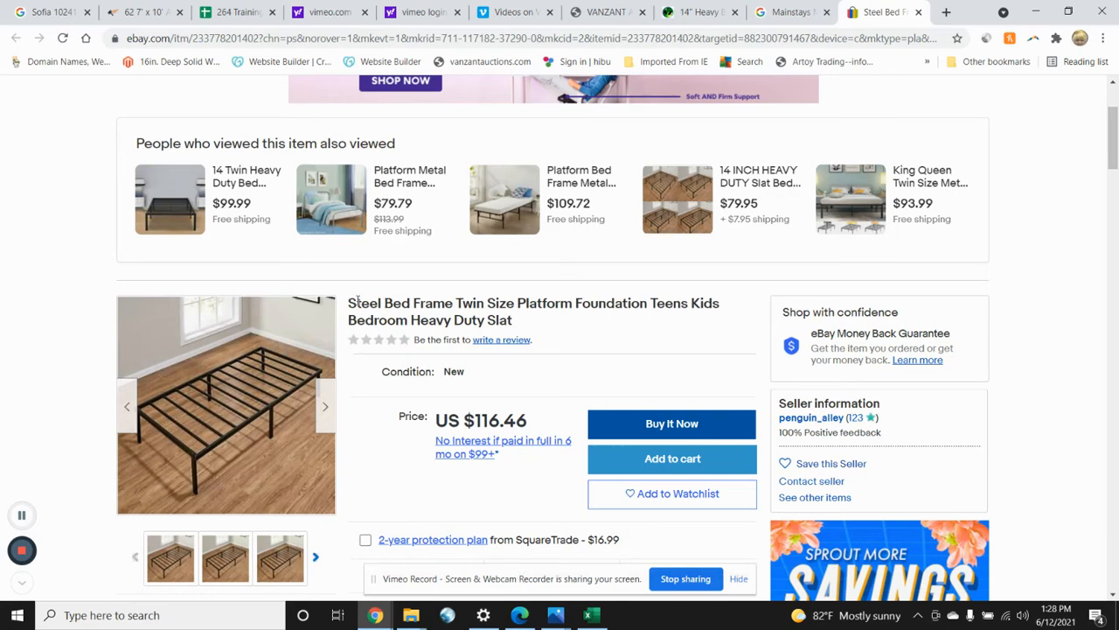
left_click_drag(345, 304, 644, 297)
key("ctrl+c")
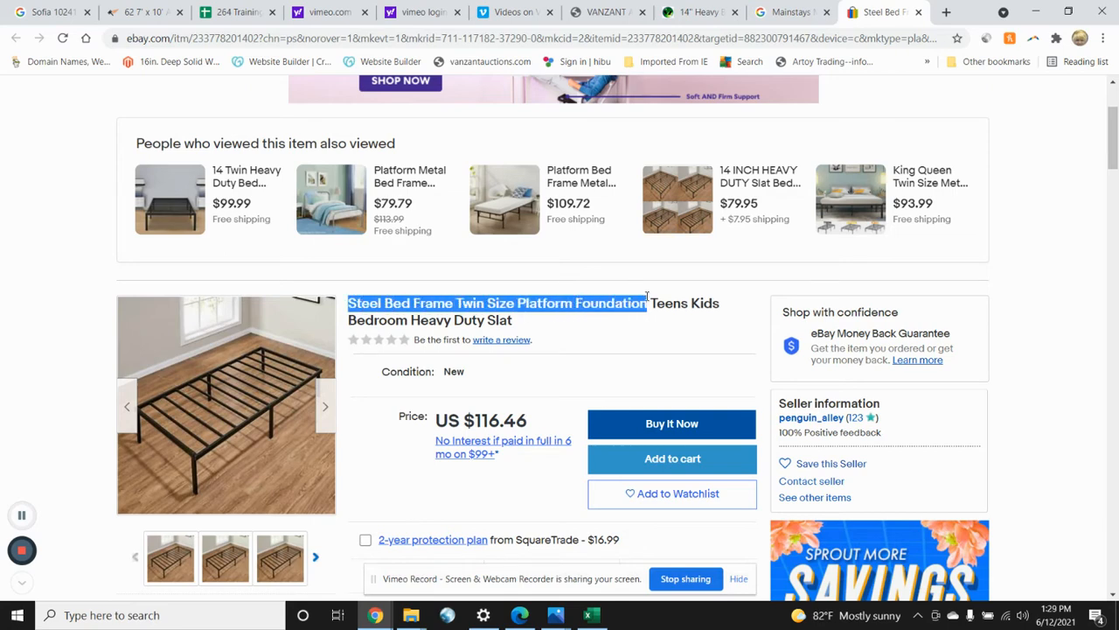
left_click(591, 614)
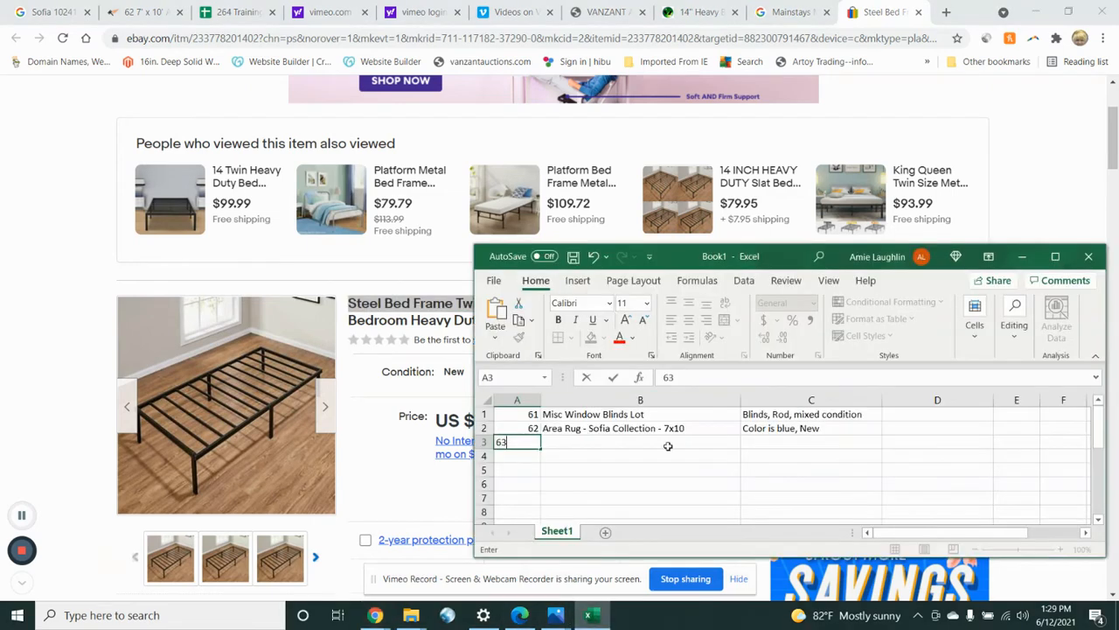
left_click(575, 441)
left_click(700, 377)
key("ctrl+v")
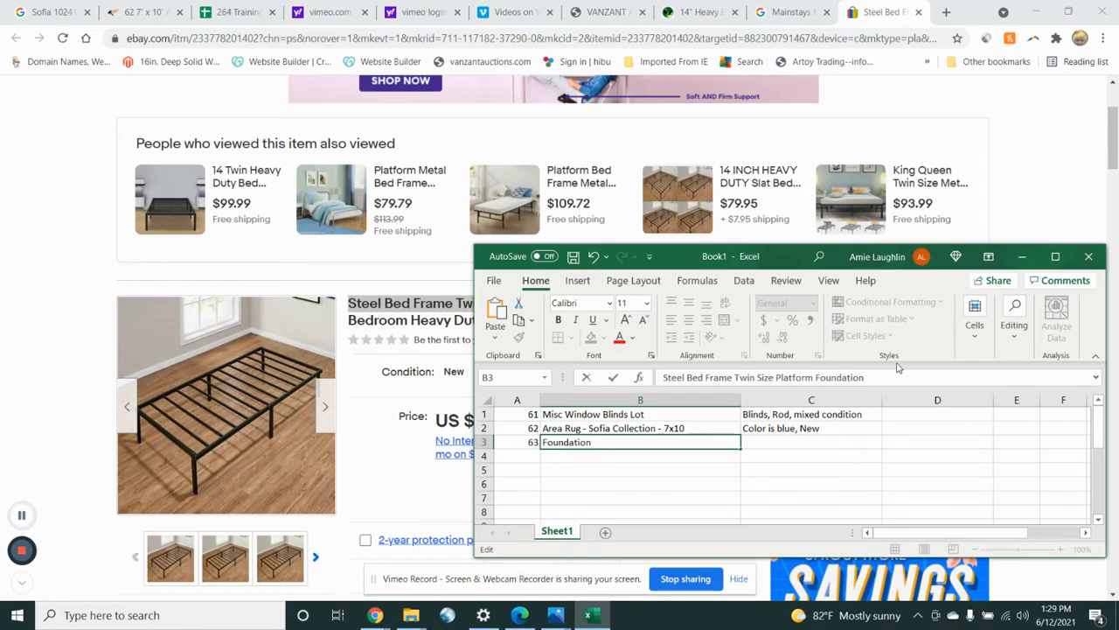
left_click(811, 448)
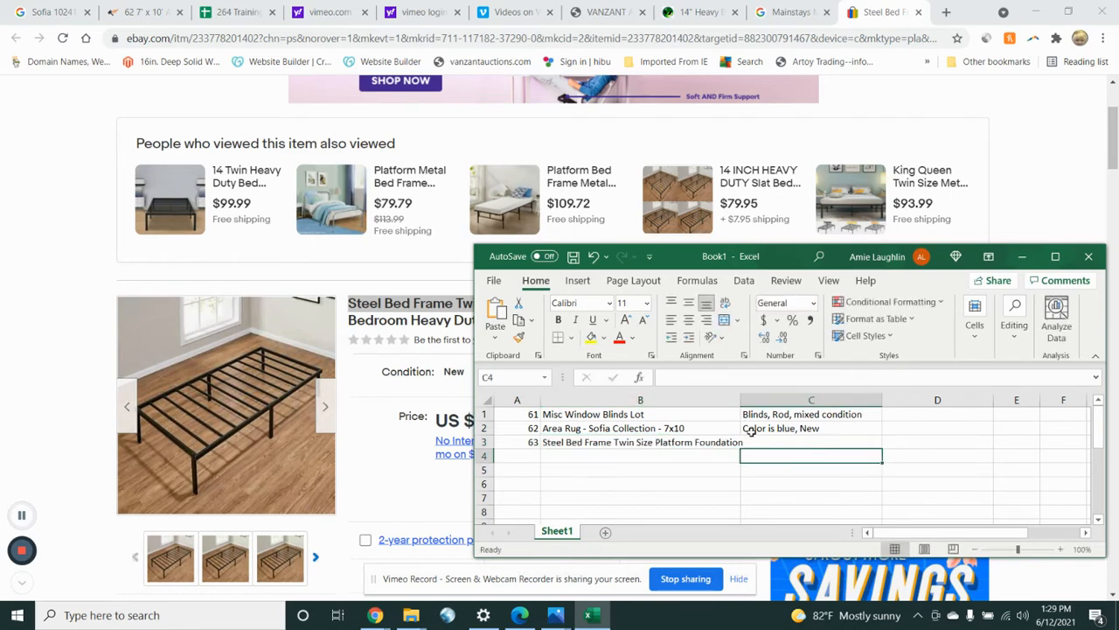
Step: Shorten the lot 63 title in cell B3 to "Steel Bed Frame -- Twin Size"
left_click(628, 443)
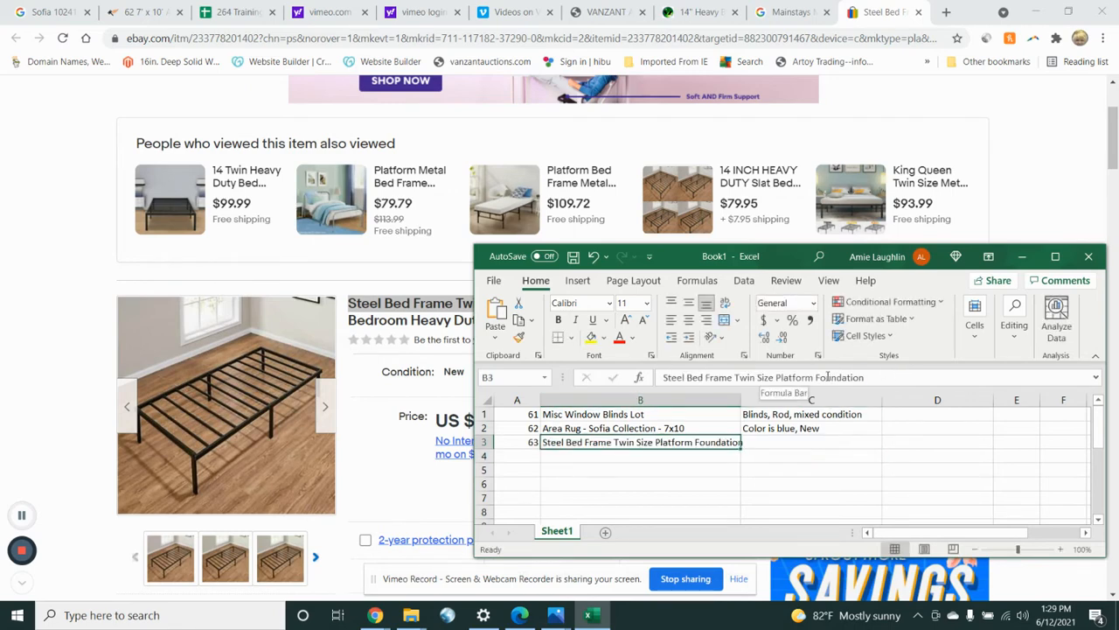
left_click_drag(875, 377, 776, 378)
key("BackSpace")
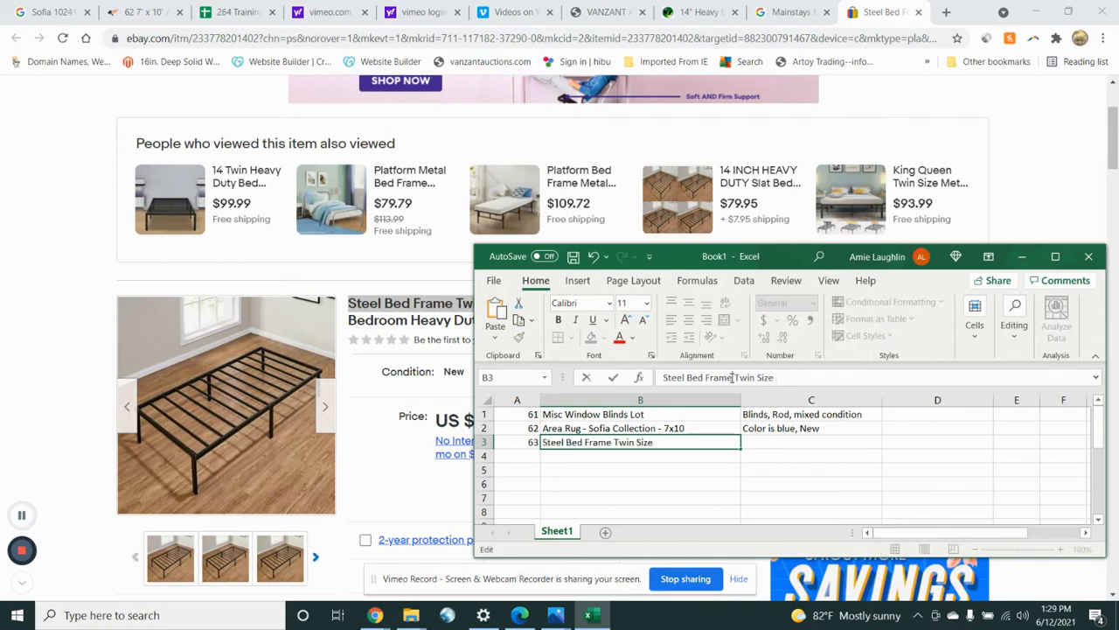
type("--")
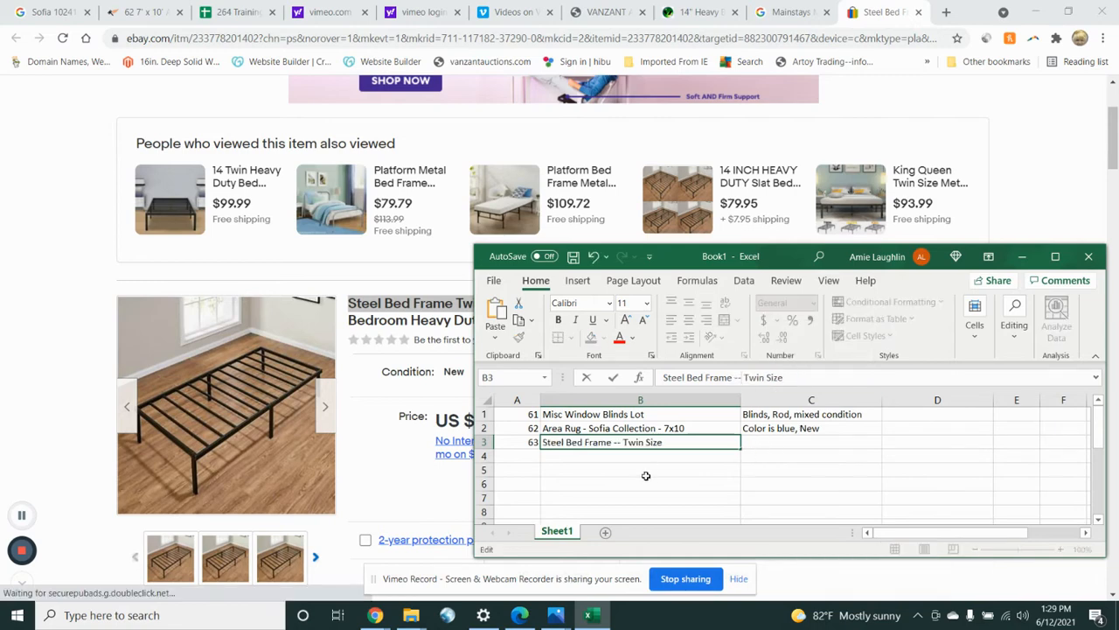
left_click(648, 476)
Step: Check the lot 63 box photo and enter the description "Twin, black, new with box damage" in cell C3
left_click(786, 444)
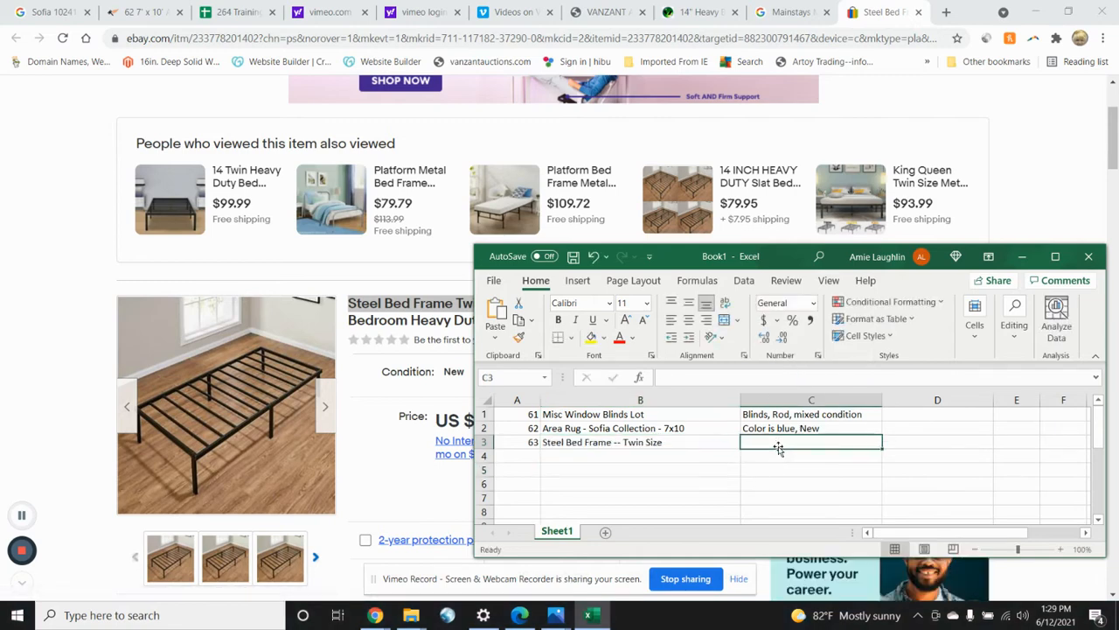
left_click(554, 615)
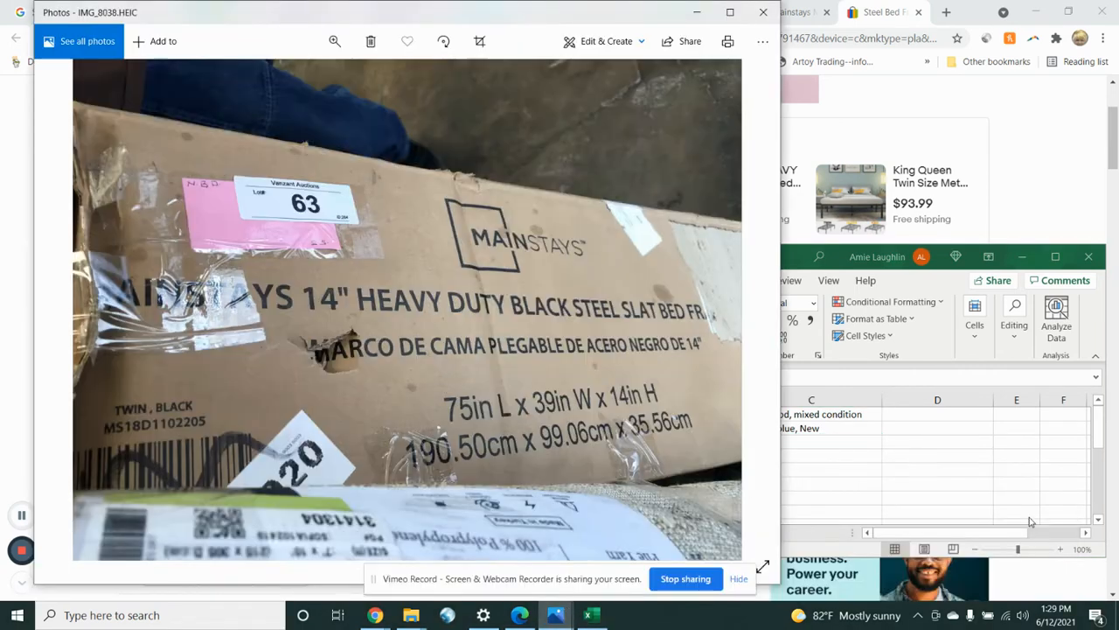
left_click(1032, 523)
left_click(594, 615)
type("Tw")
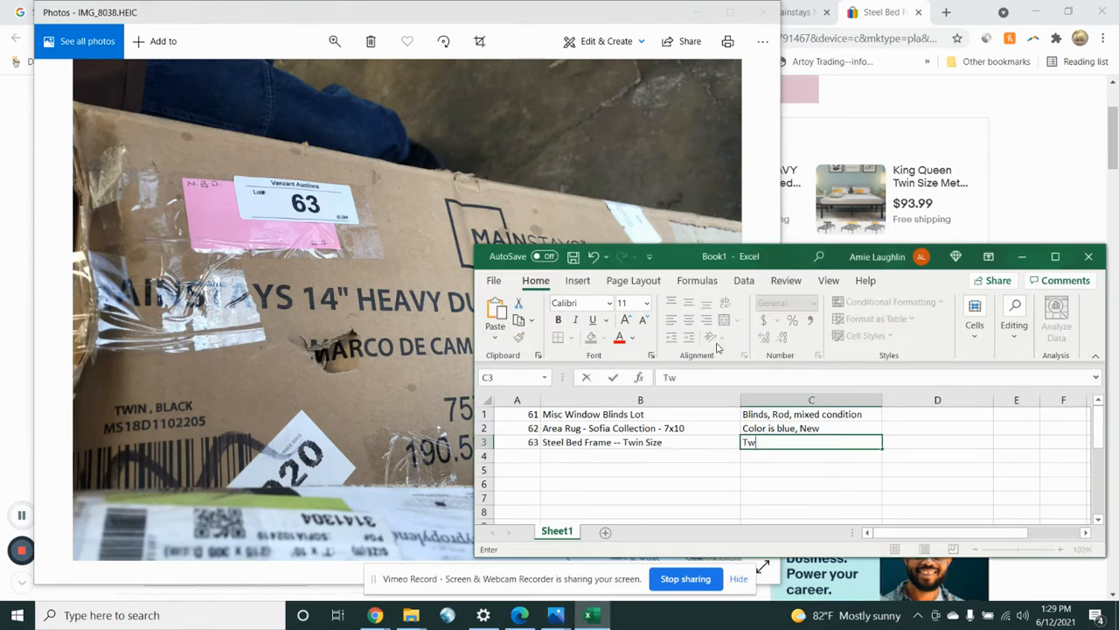
type("in, black, new with ")
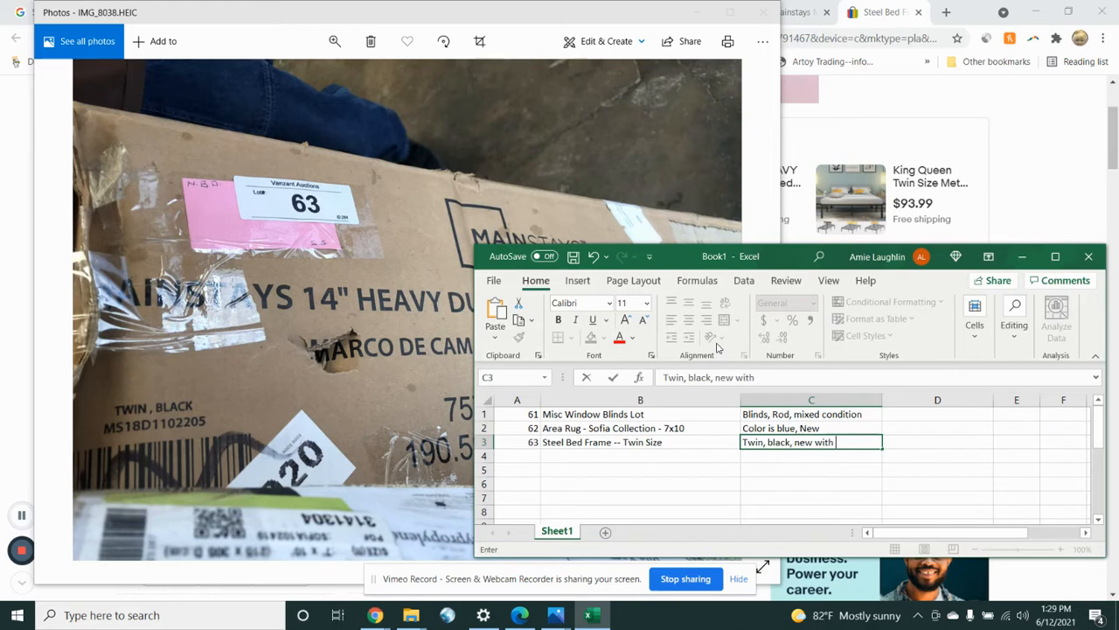
type("box damage")
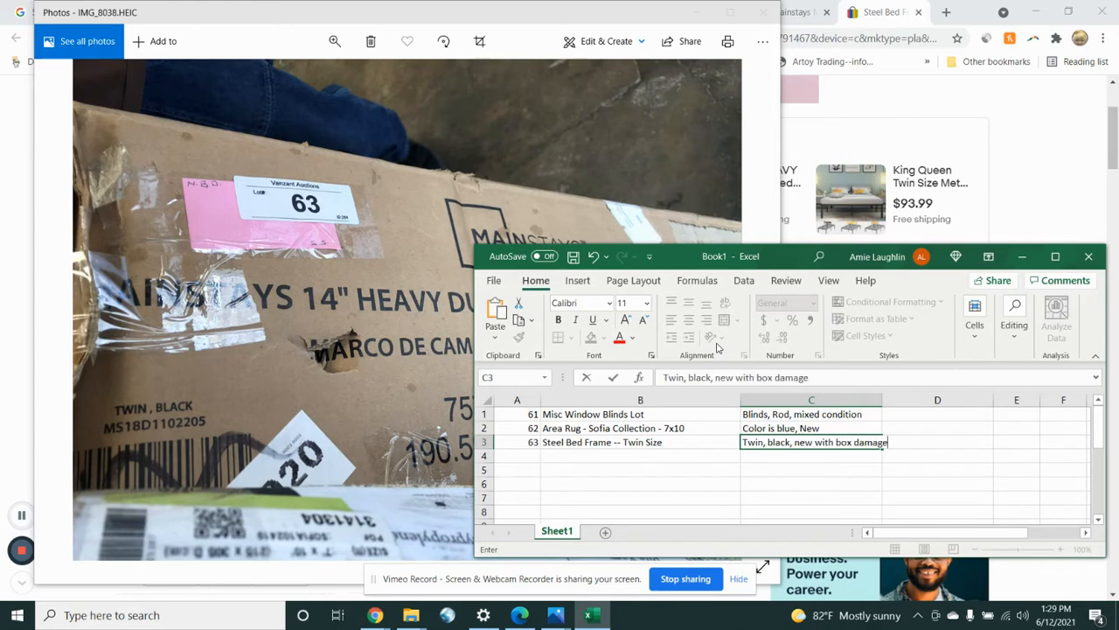
left_click(641, 457)
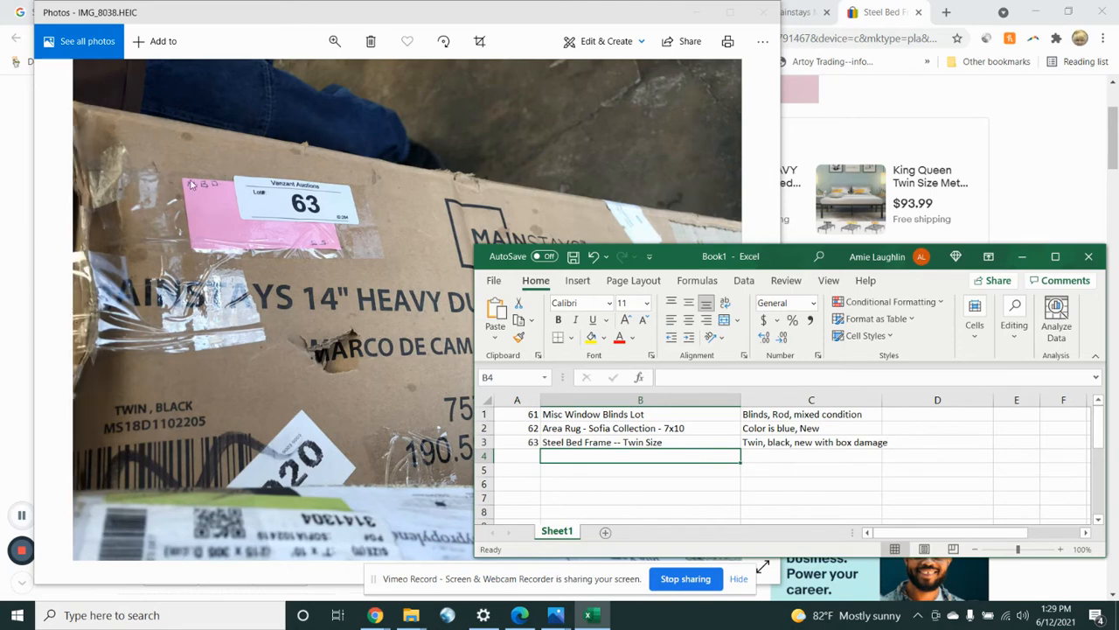
Step: Enter "MS18D1102205 Model Number" in cell D3 for the bed frame
left_click(899, 442)
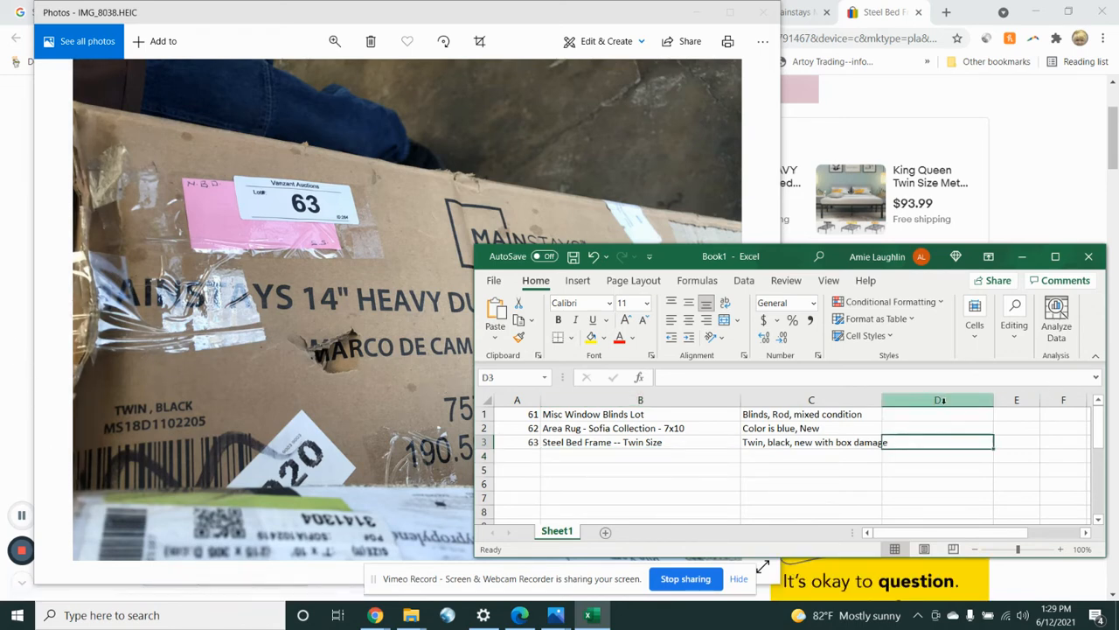
double_click(908, 440)
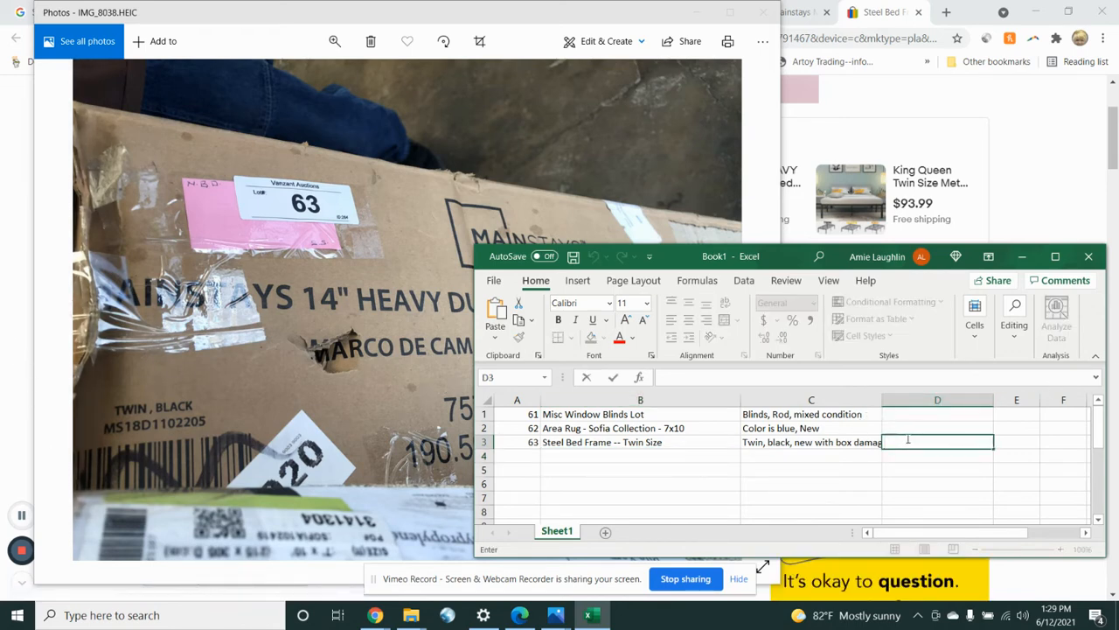
type("MS")
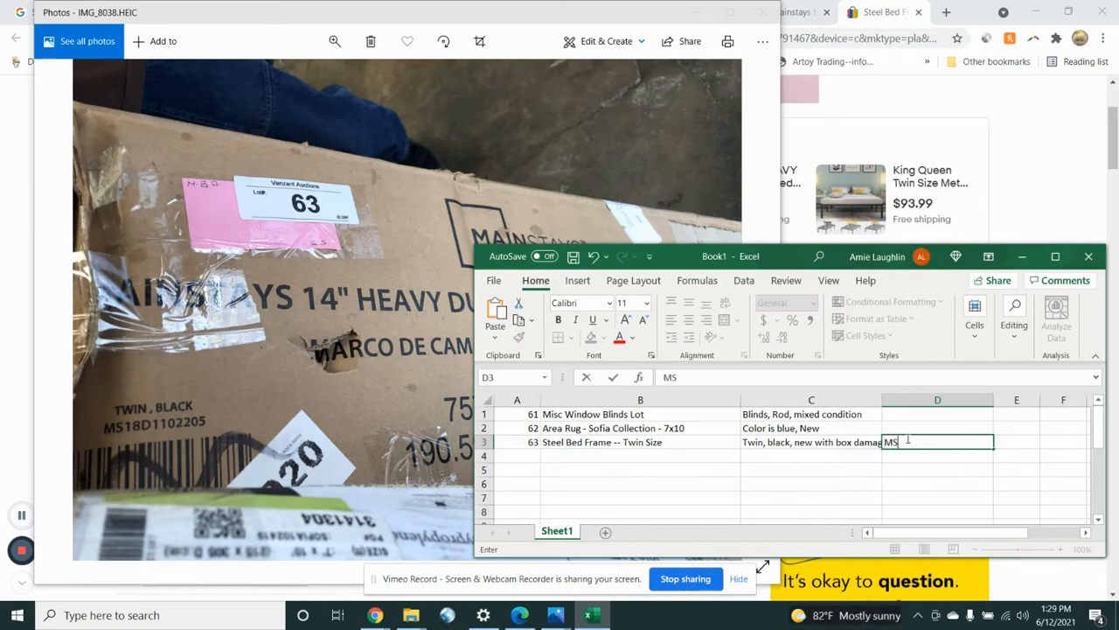
type("18D11")
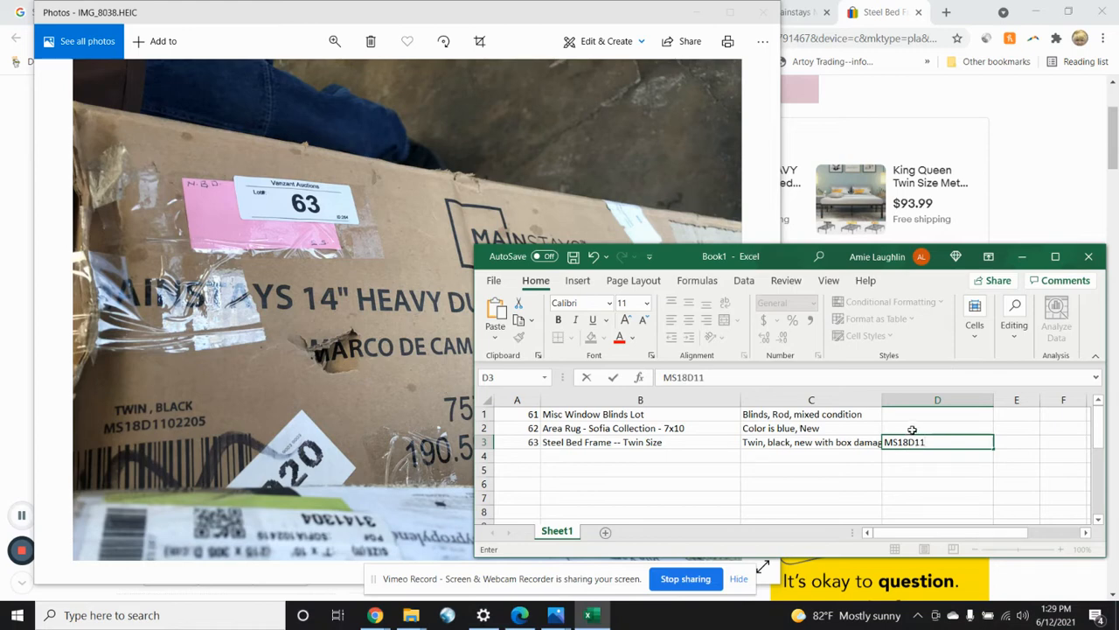
type("02205 Mode")
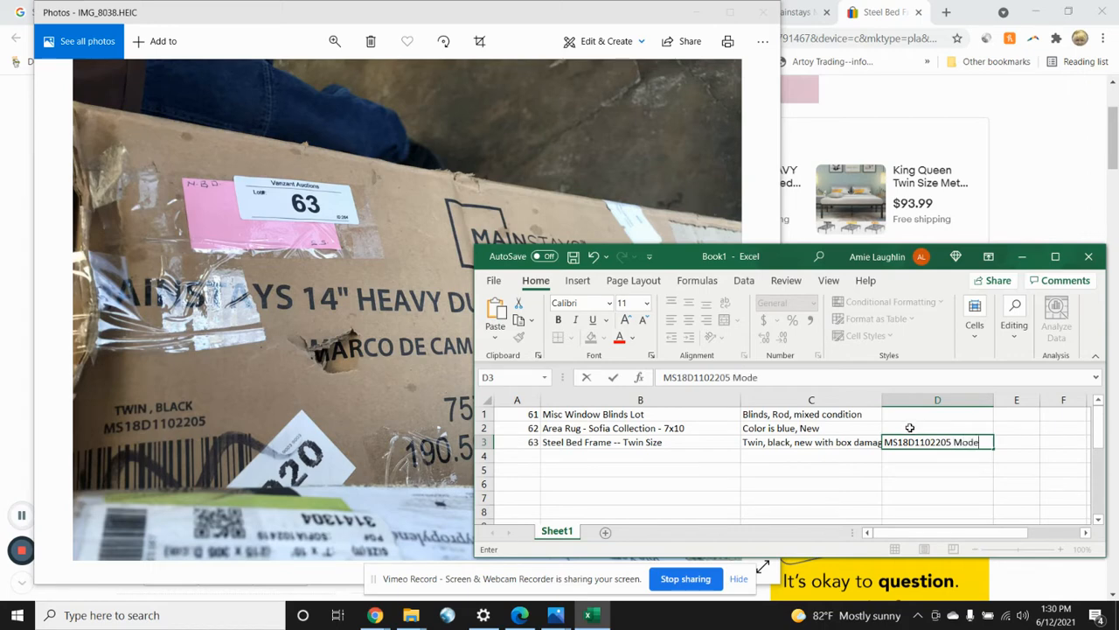
type("l Number")
left_click(551, 453)
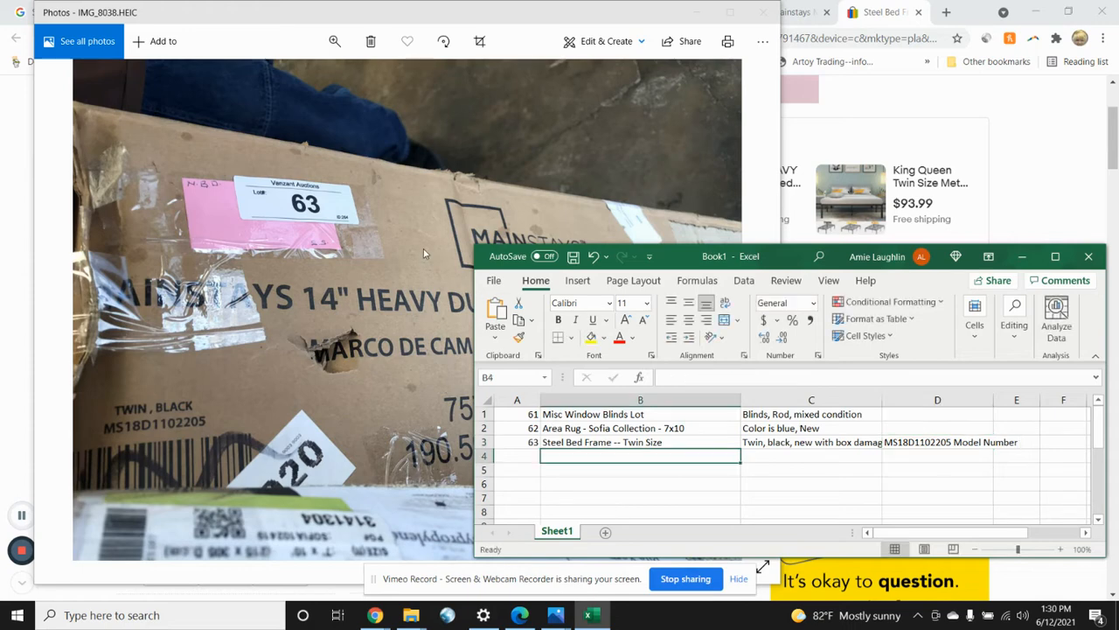
left_click(379, 208)
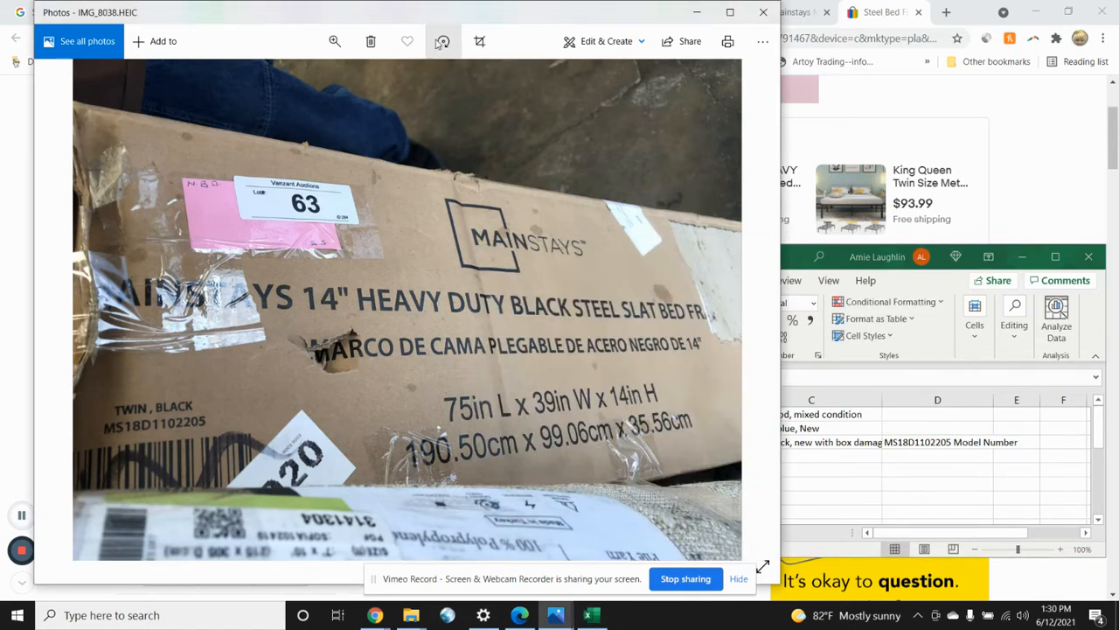
left_click(479, 41)
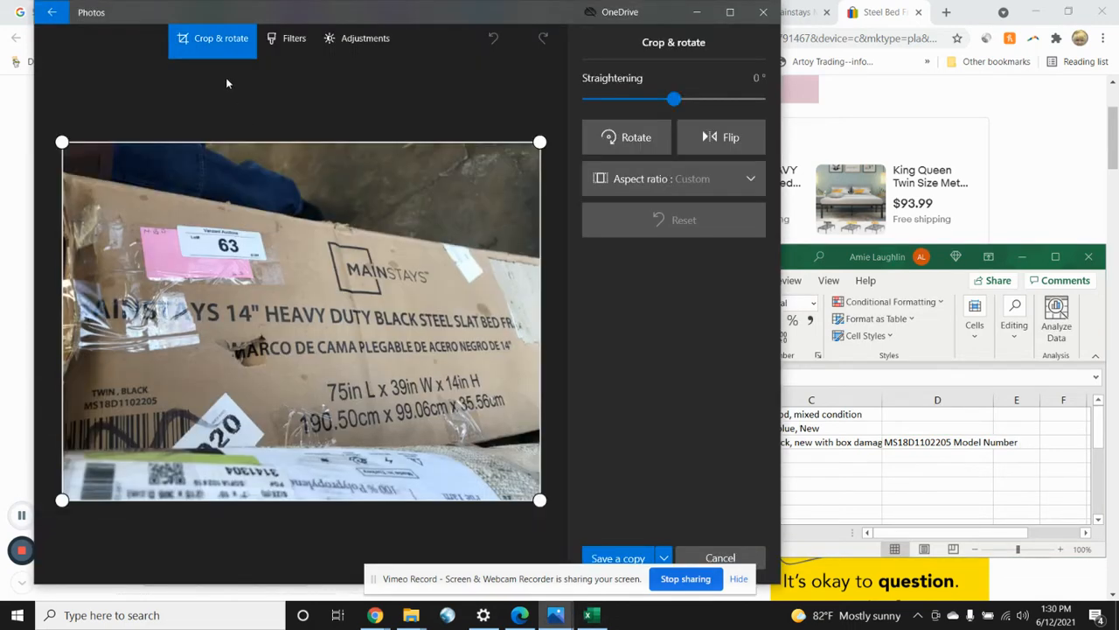
left_click_drag(256, 143, 256, 205)
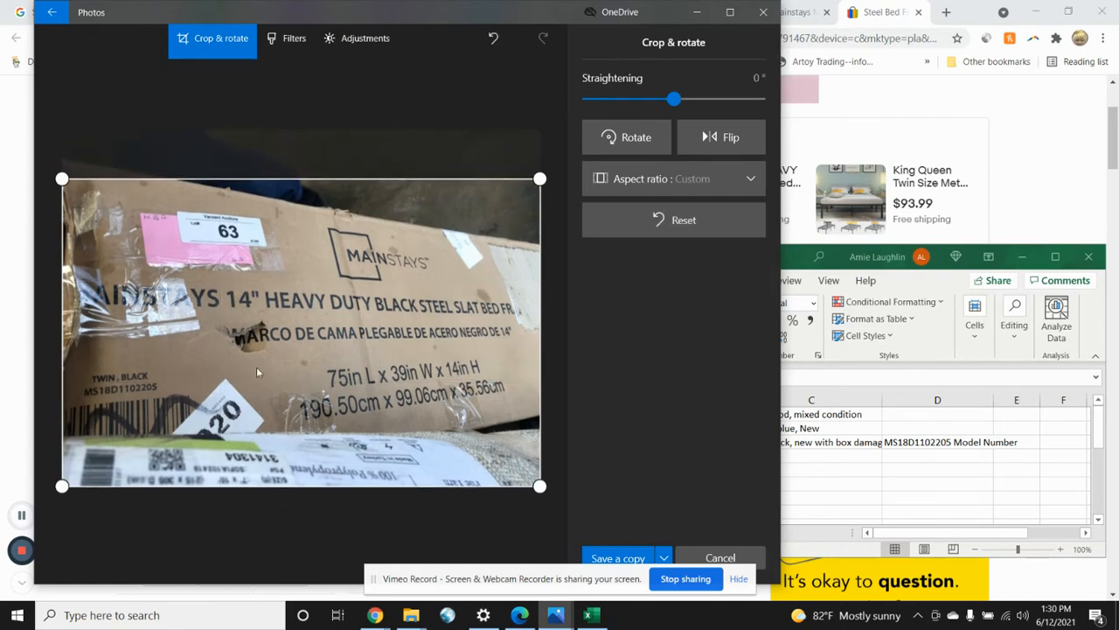
left_click_drag(254, 472, 257, 420)
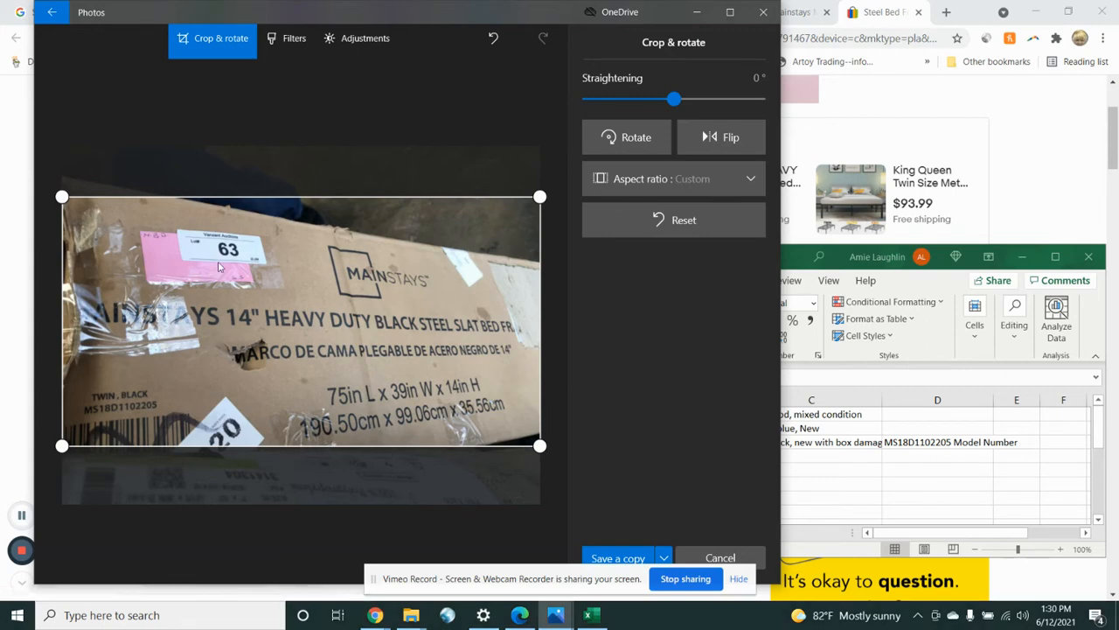
left_click(719, 557)
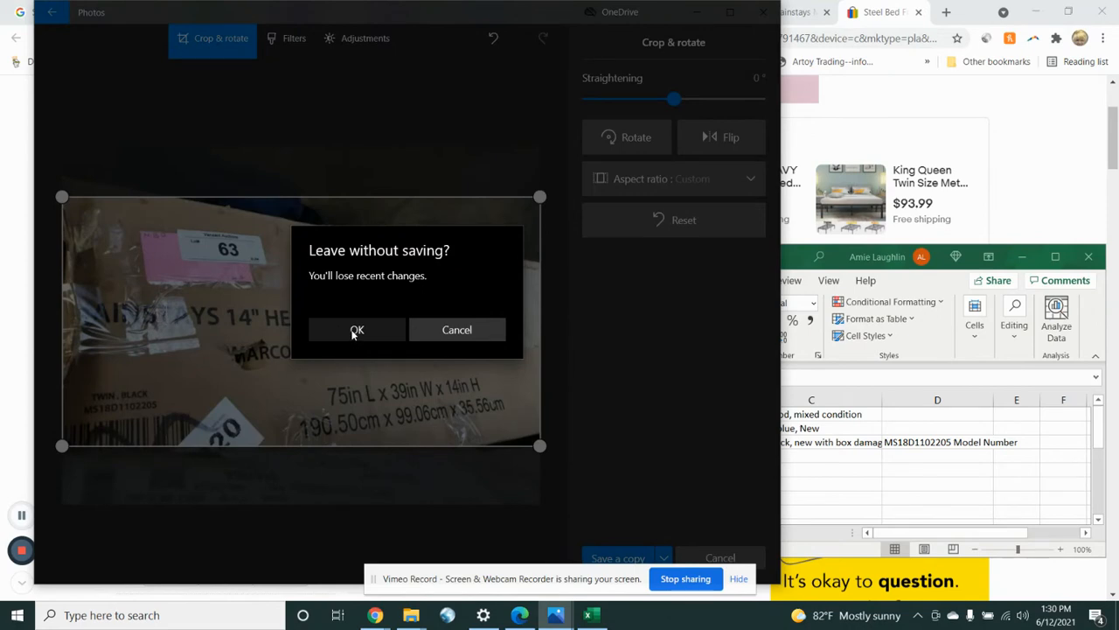
left_click(382, 330)
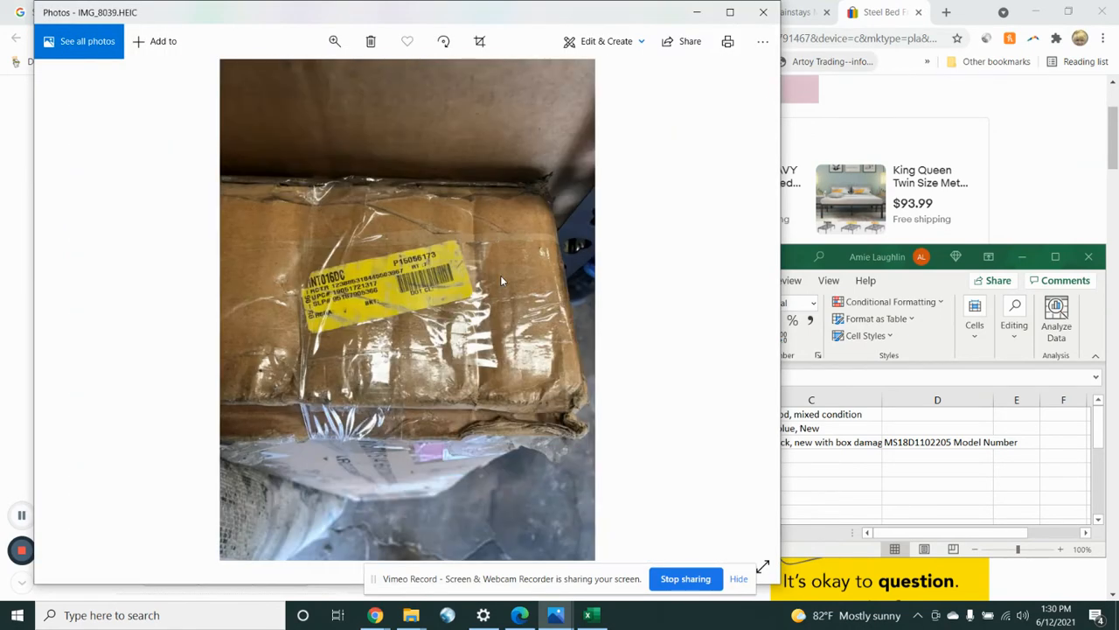
Step: Advance to the lot 64 trash can photo IMG_8040 and rotate it 180 degrees so the box text is upright
key("Right")
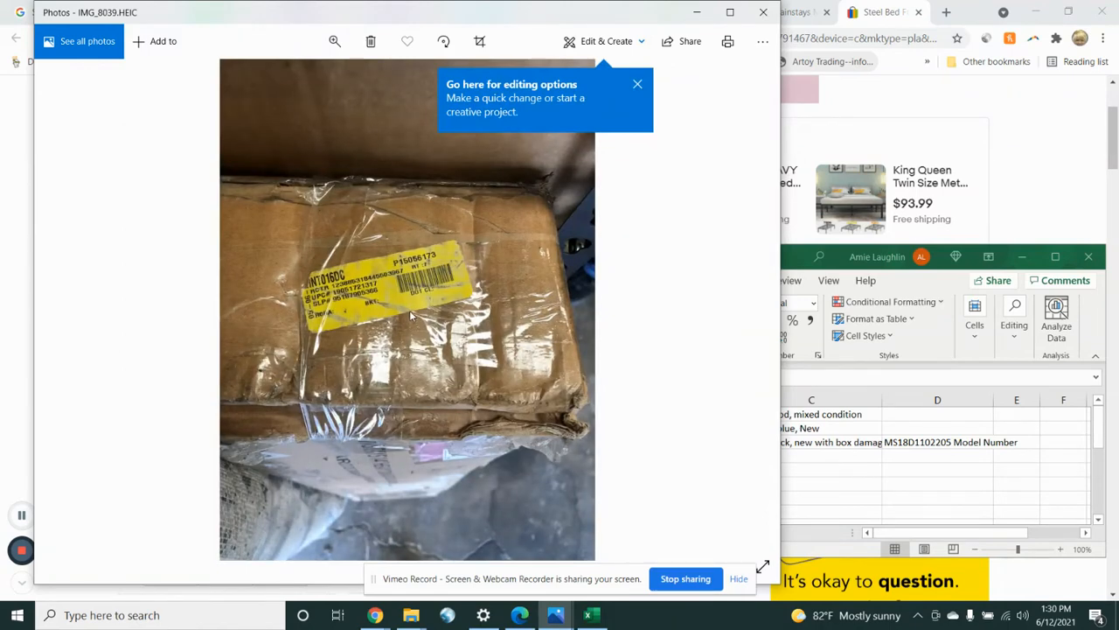
key("Right")
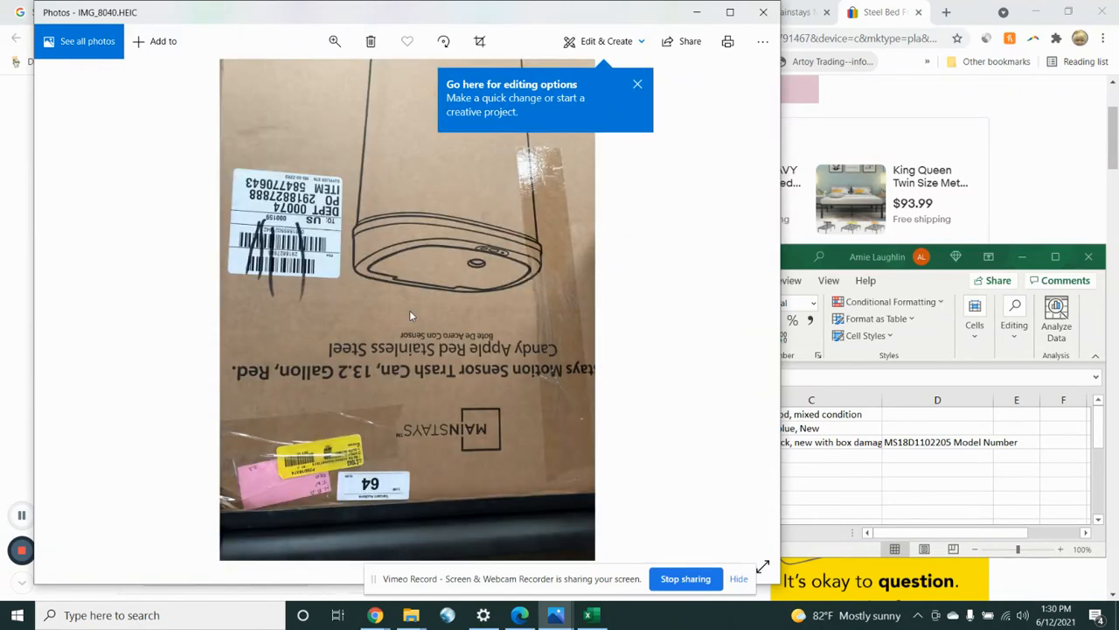
left_click(444, 42)
left_click(443, 41)
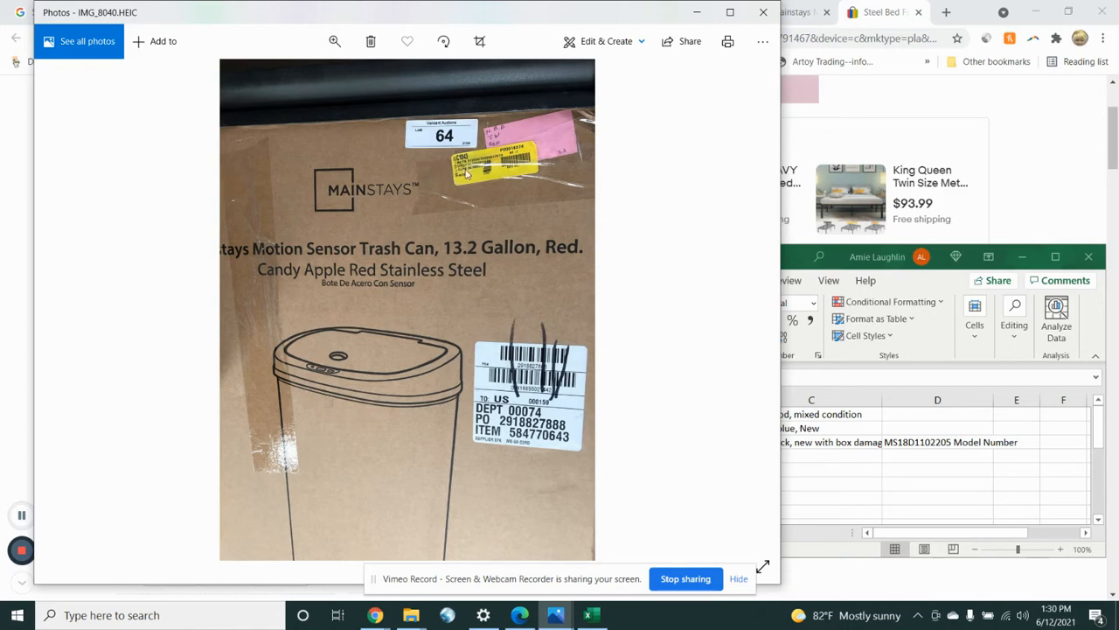
Step: Go back through the lot 63 photos and enlarge the yellow label in IMG_8039 to read its UPC number
key("Left")
key("Left")
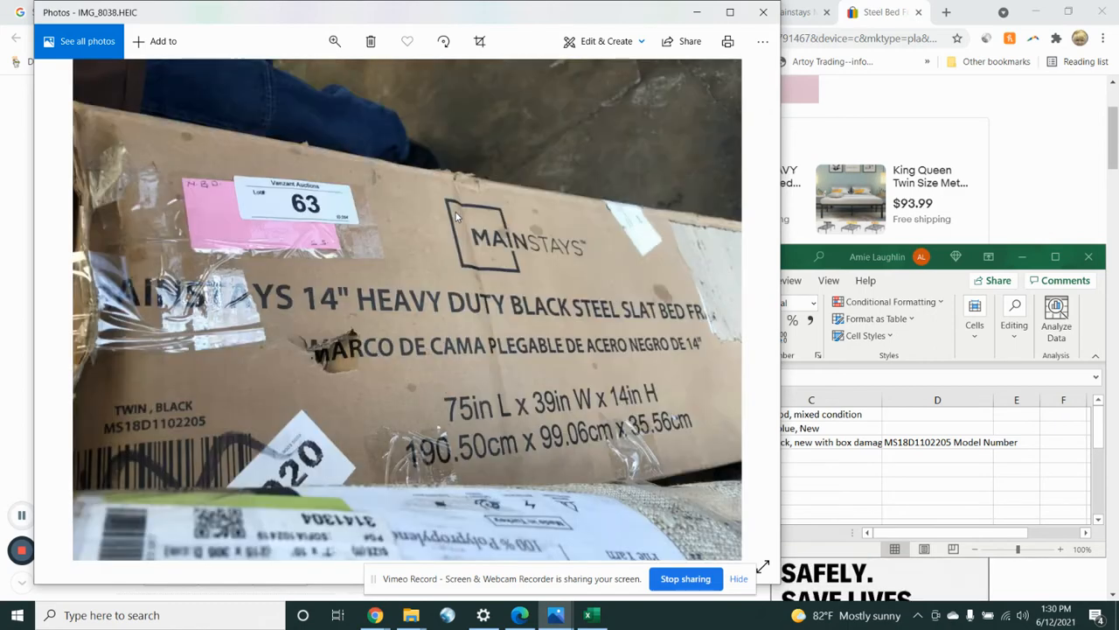
key("Right")
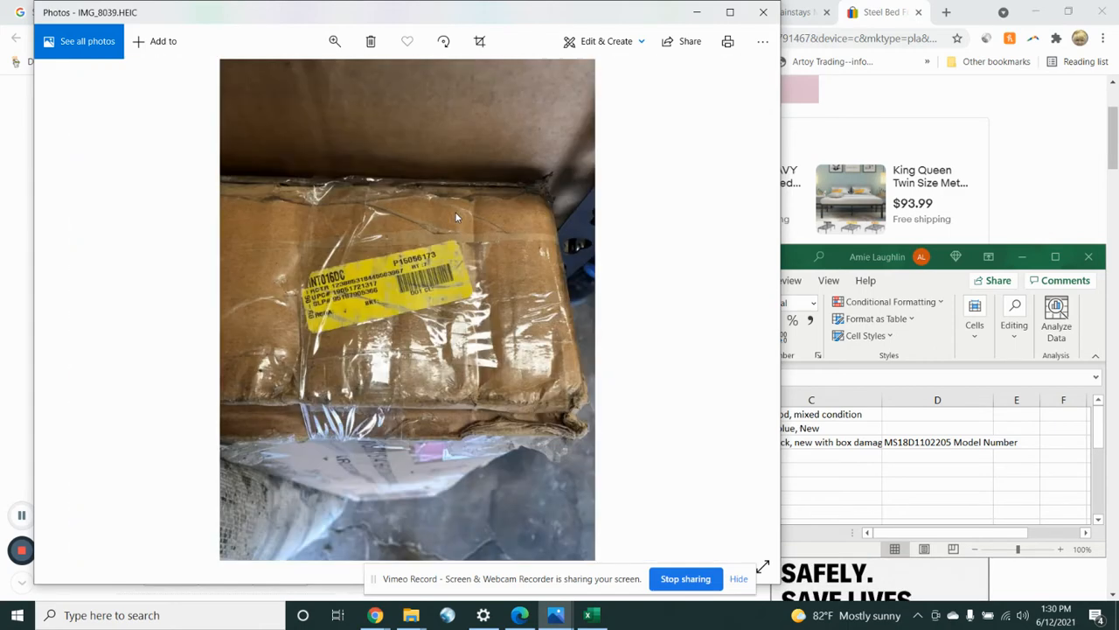
left_click(335, 42)
key("Left")
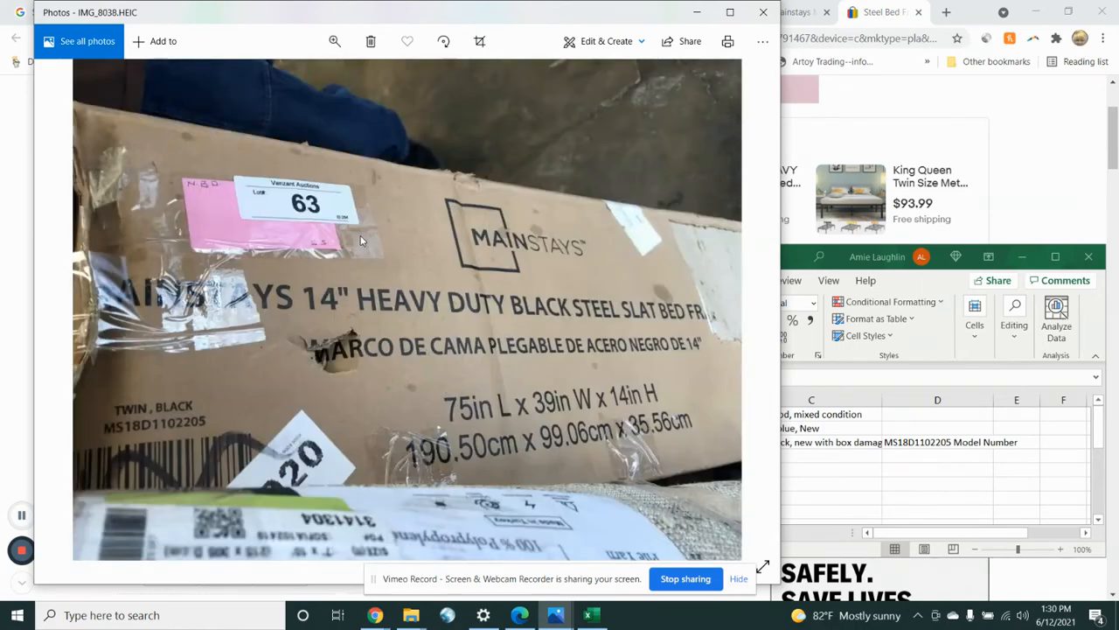
key("Right")
left_click(334, 42)
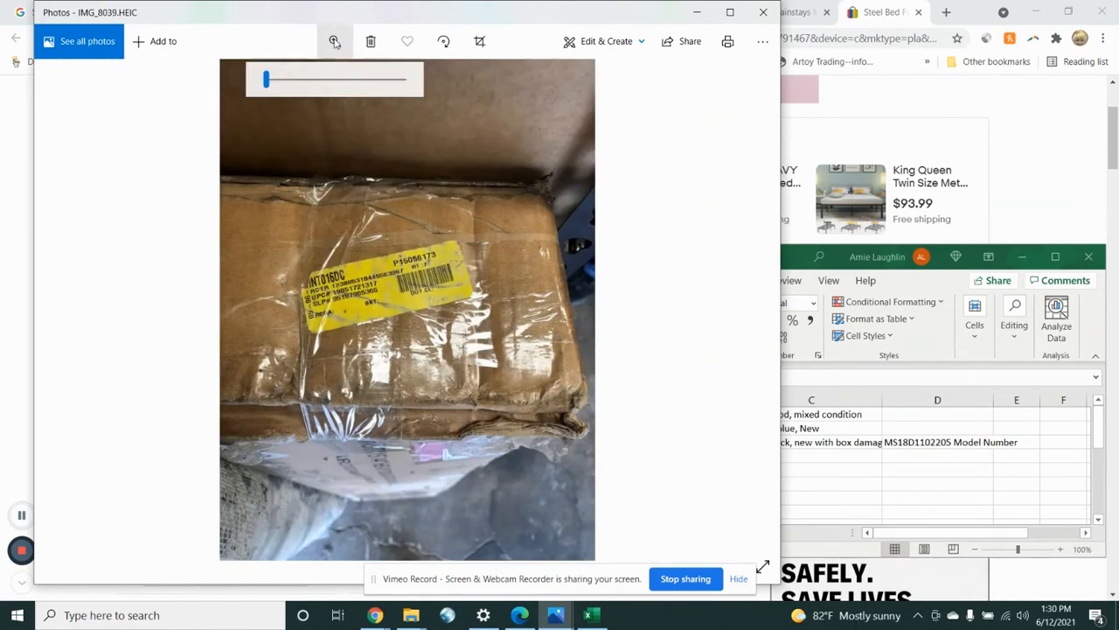
left_click_drag(266, 80, 306, 80)
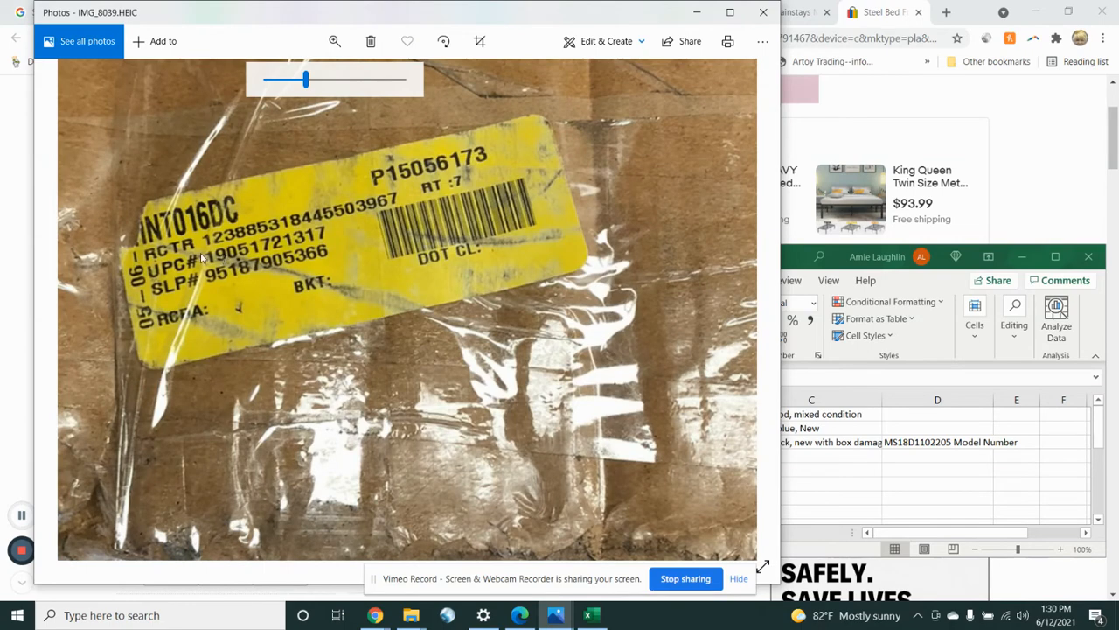
left_click(907, 457)
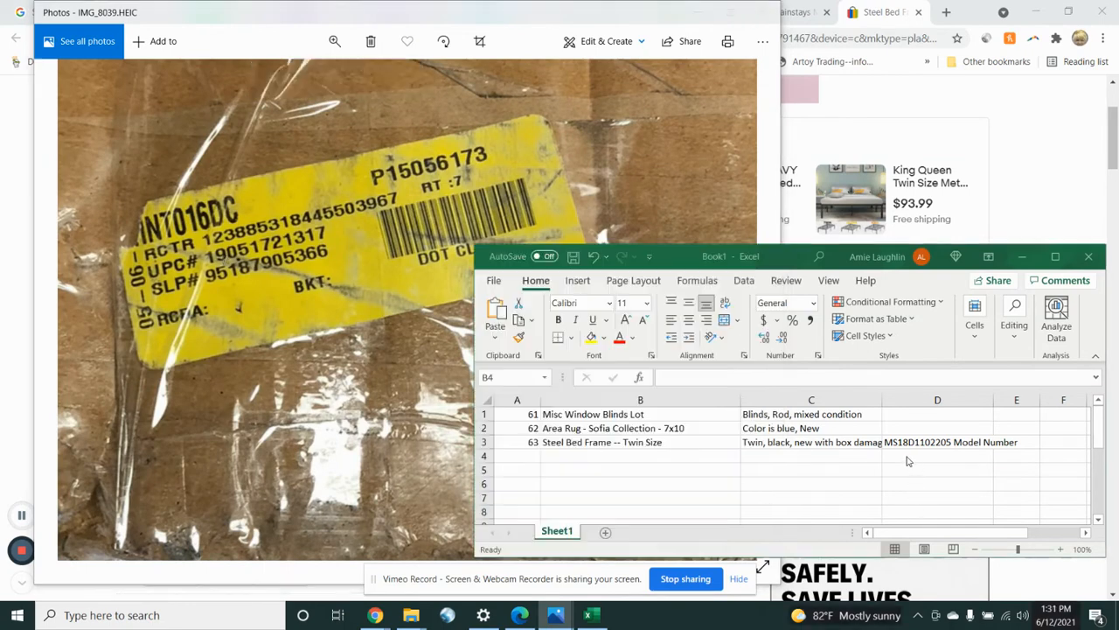
left_click(910, 455)
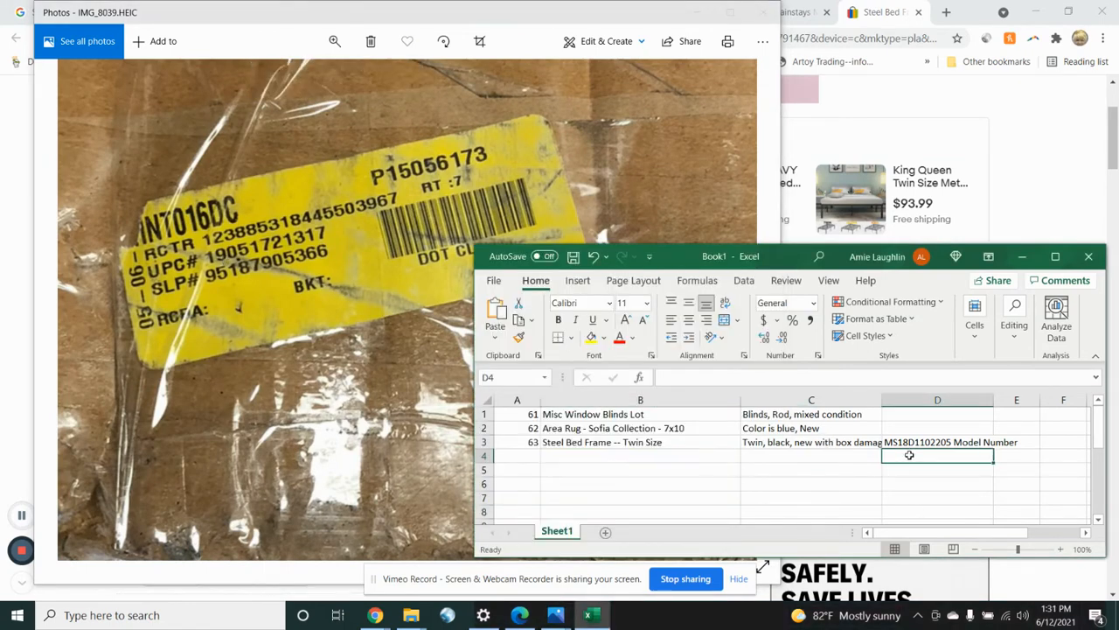
type("19051721317")
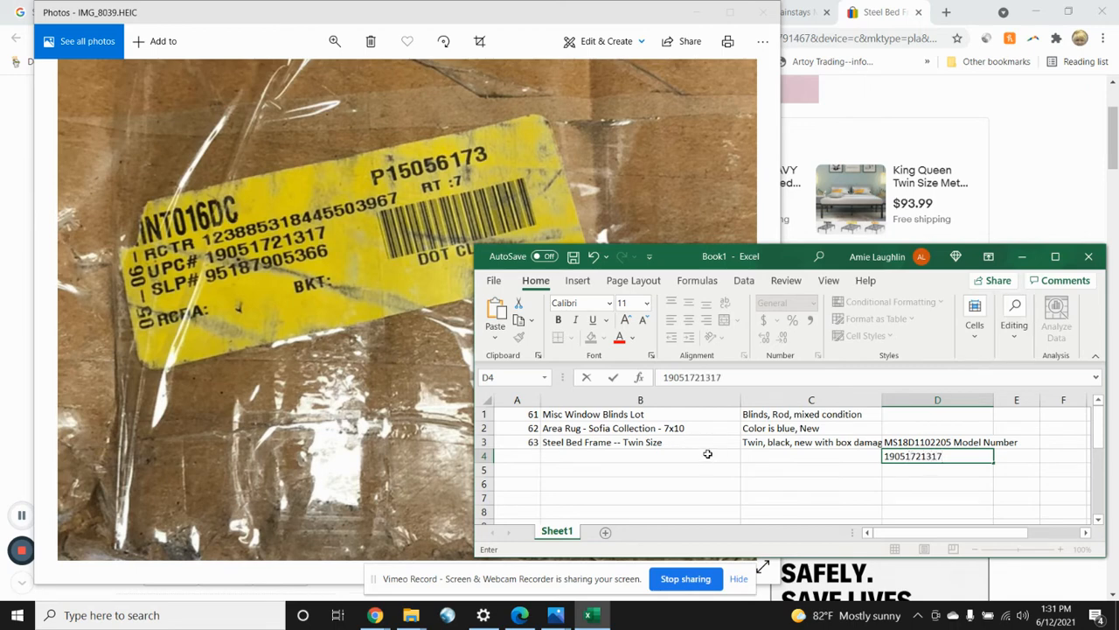
left_click(567, 457)
left_click(520, 455)
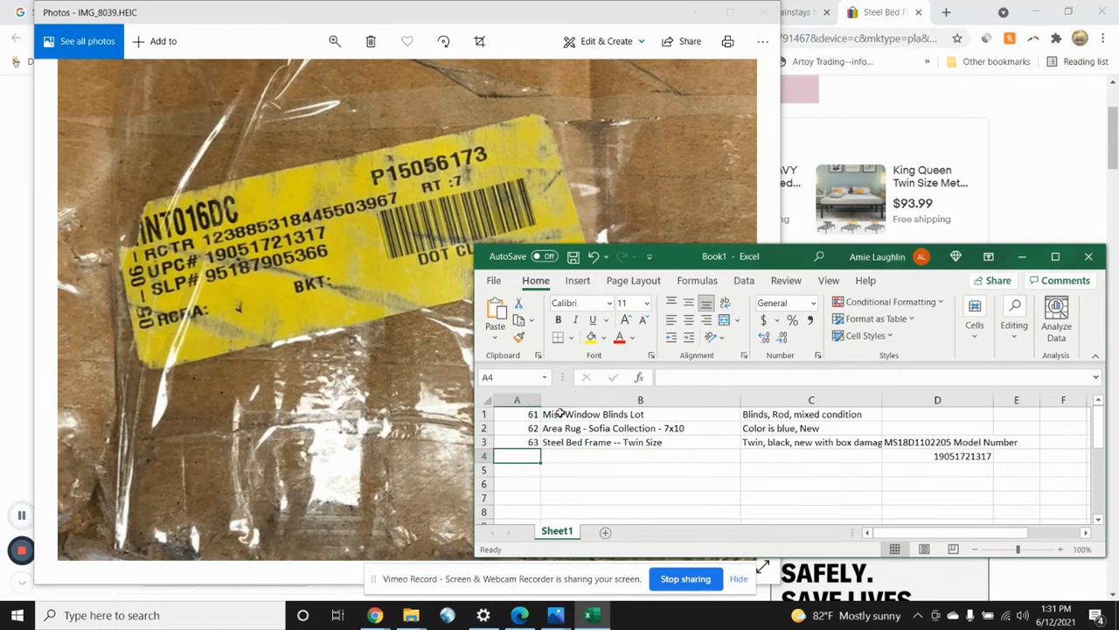
Step: Return to the open label photo IMG_8039 in Photos and advance to the lot 64 trash can photo IMG_8040
left_click(302, 399)
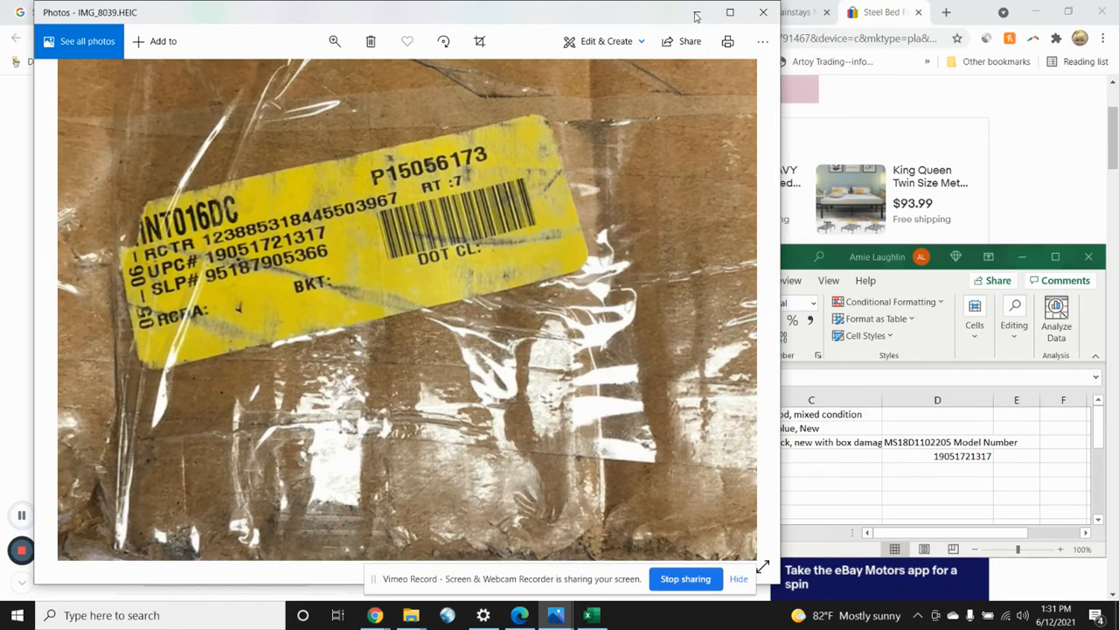
left_click(557, 616)
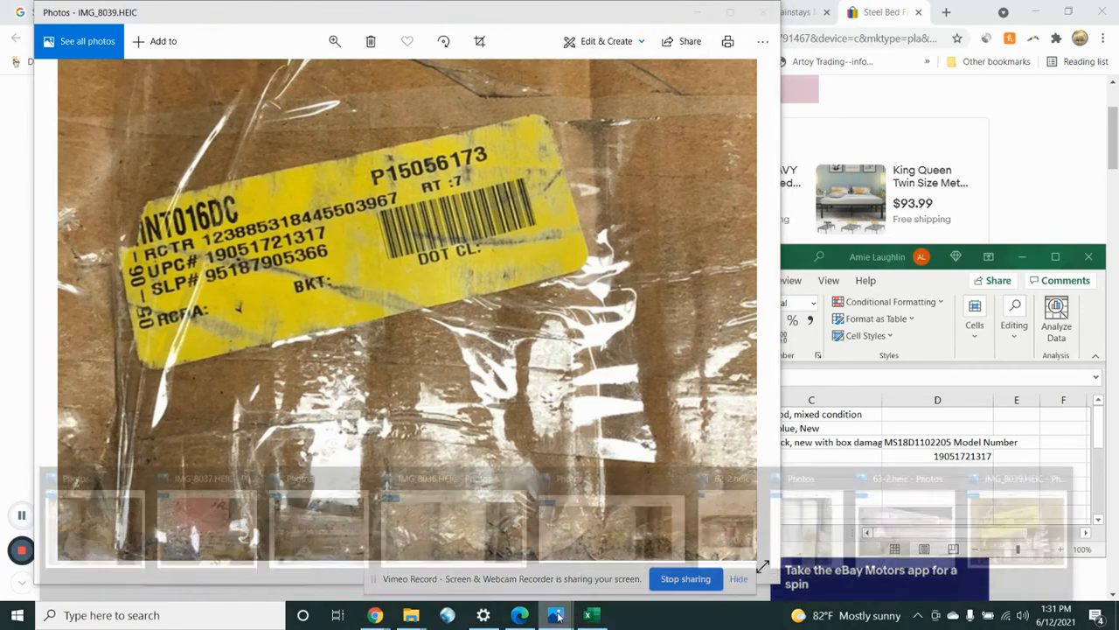
left_click(1035, 517)
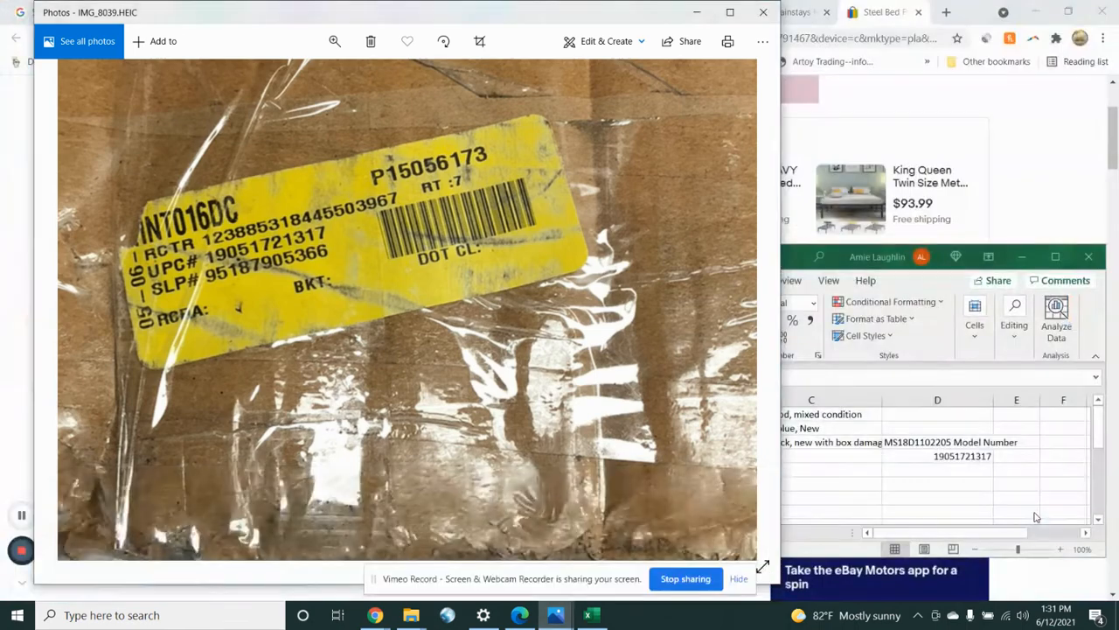
double_click(607, 445)
key("Right")
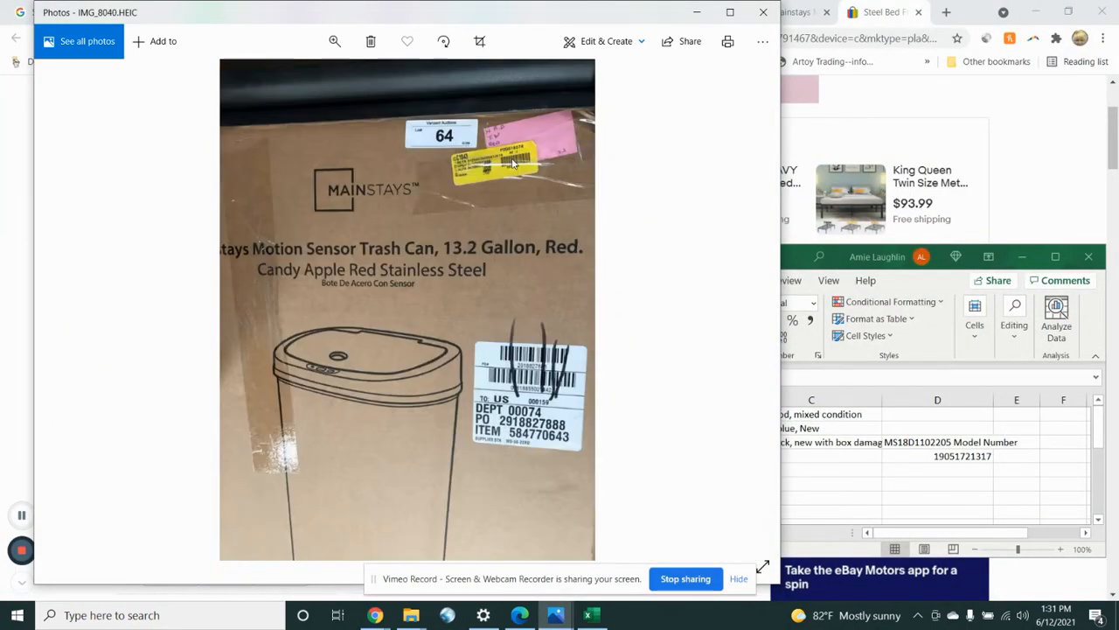
Step: Zoom in on the trash can photo IMG_8040 to read the product text and labels on the box
left_click(371, 42)
left_click(457, 337)
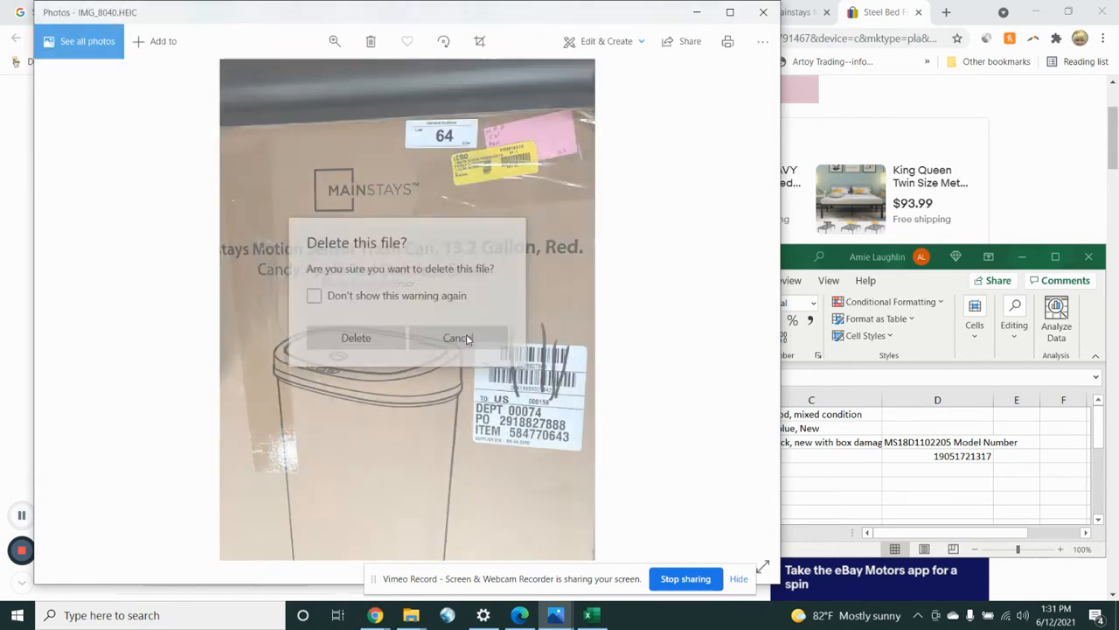
left_click(335, 41)
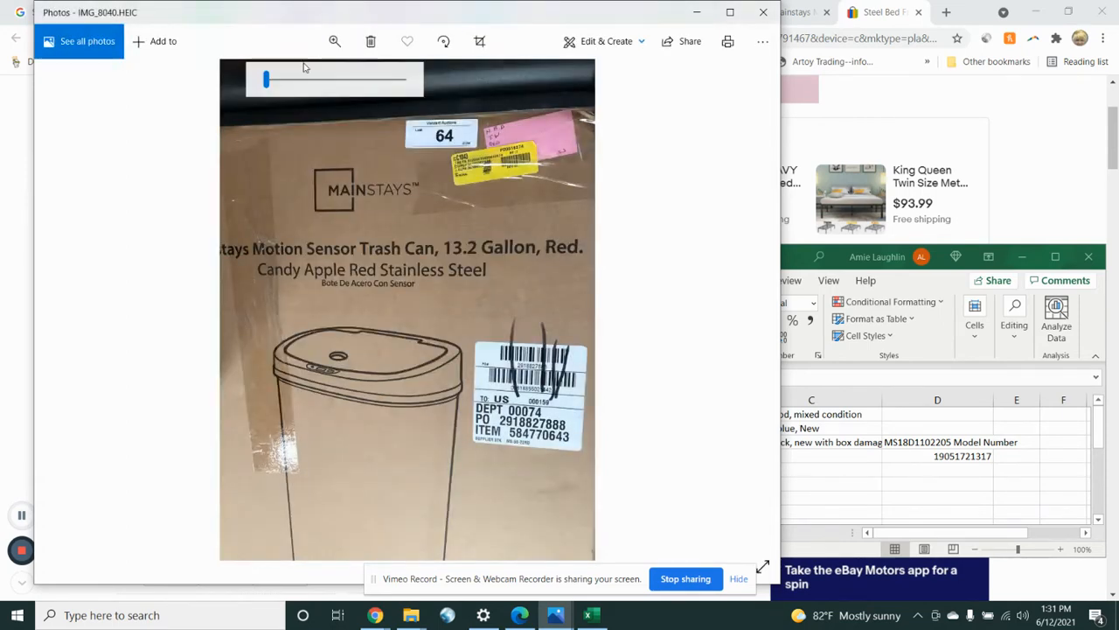
left_click(268, 81)
left_click_drag(269, 80, 278, 81)
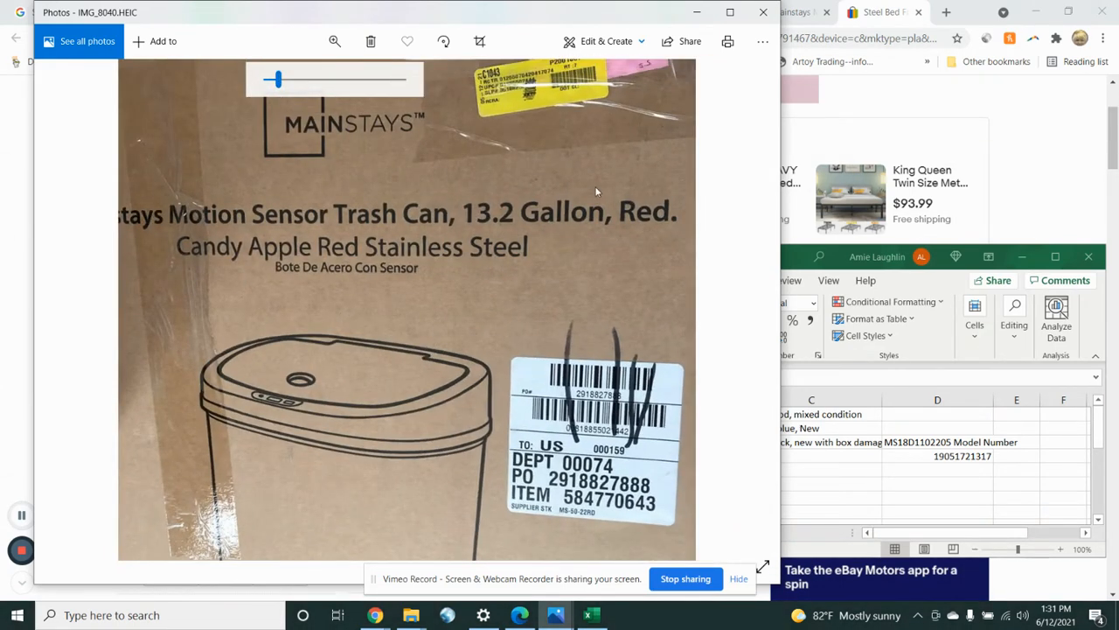
Step: Narrow the Photos window to uncover the spreadsheet's first columns and enter lot number 64 in cell A4
left_click_drag(781, 473, 657, 459)
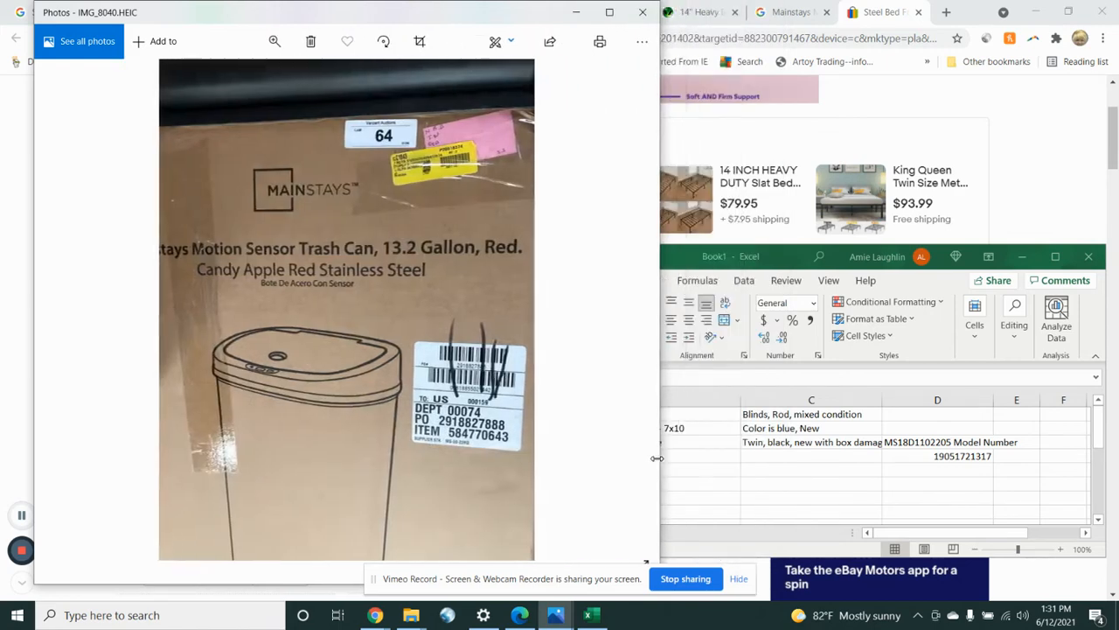
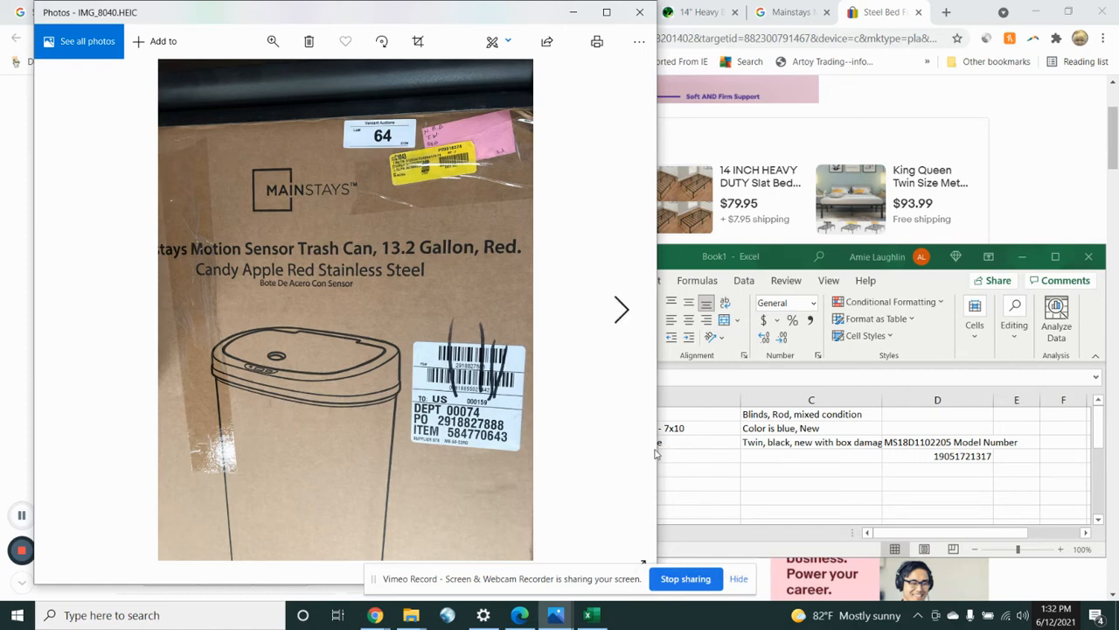
left_click_drag(658, 447, 512, 443)
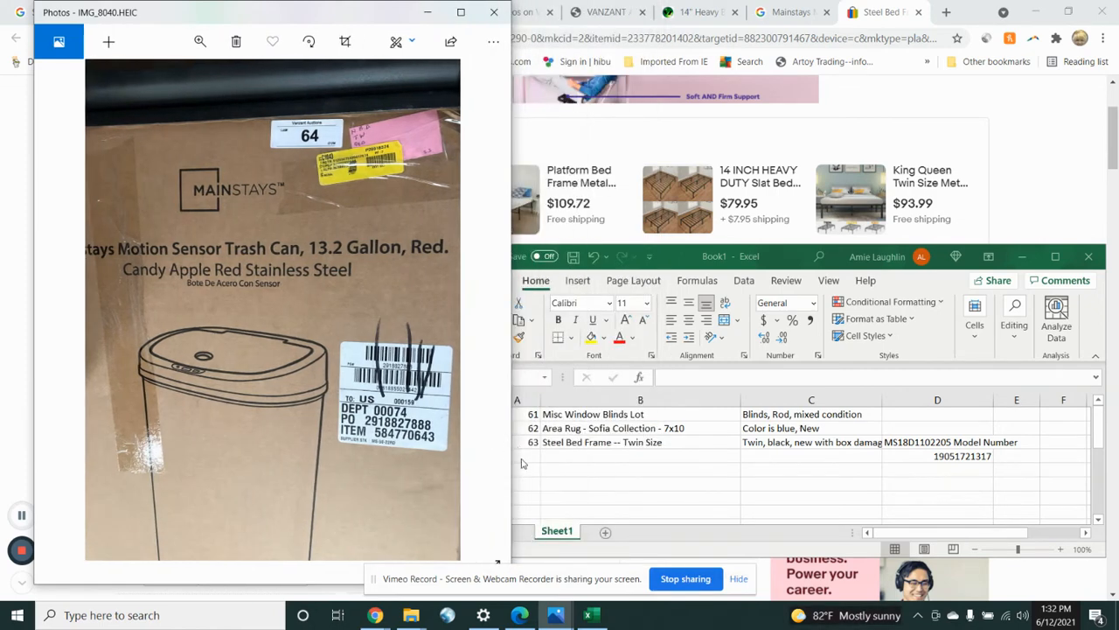
left_click(535, 455)
type("64")
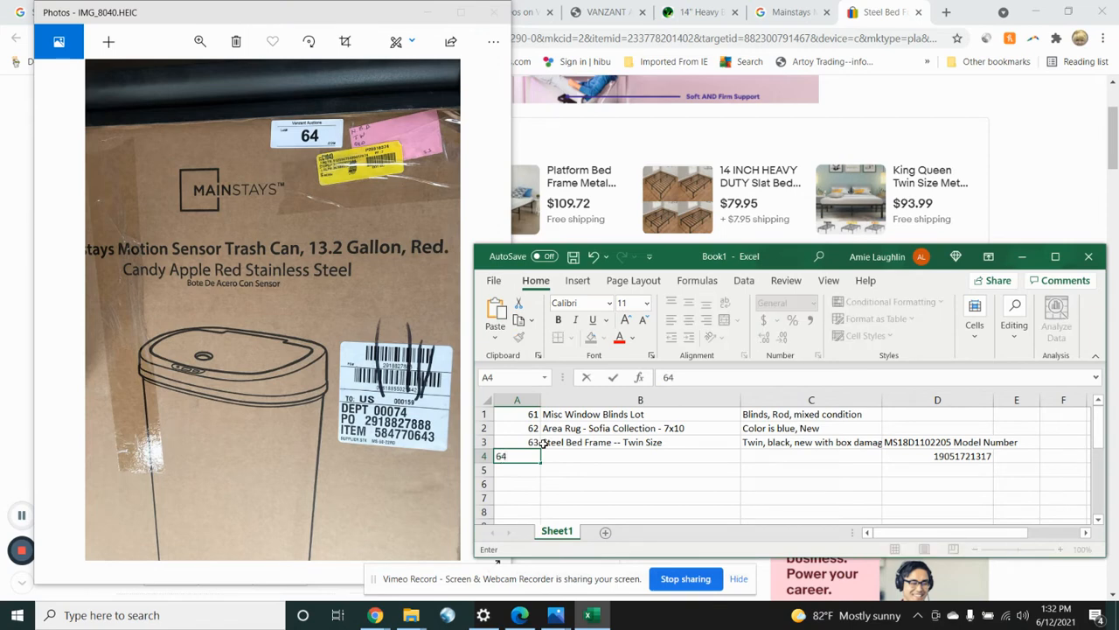
Step: Enter the title "Motion Sensor Trash Can" for lot 64 in cell B4
left_click(572, 457)
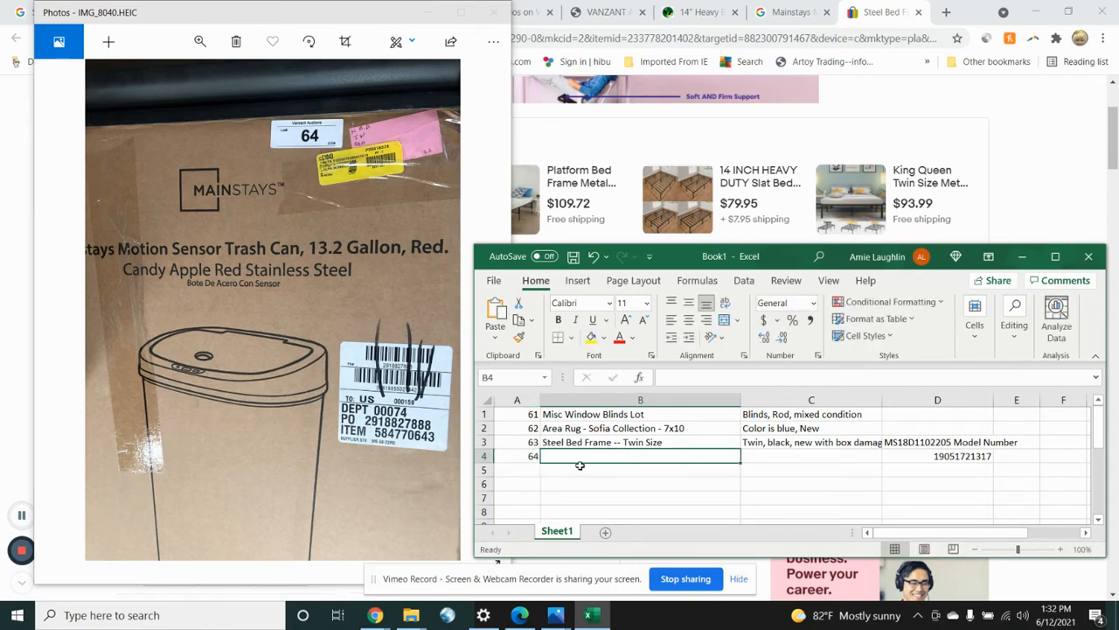
type("Mo")
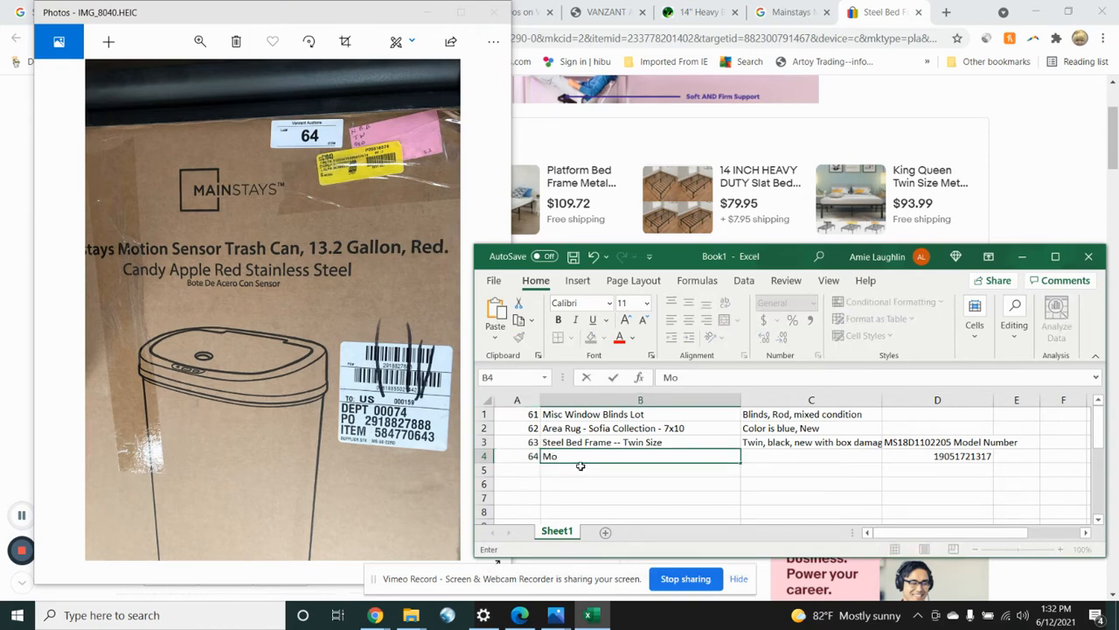
type("tion Senso")
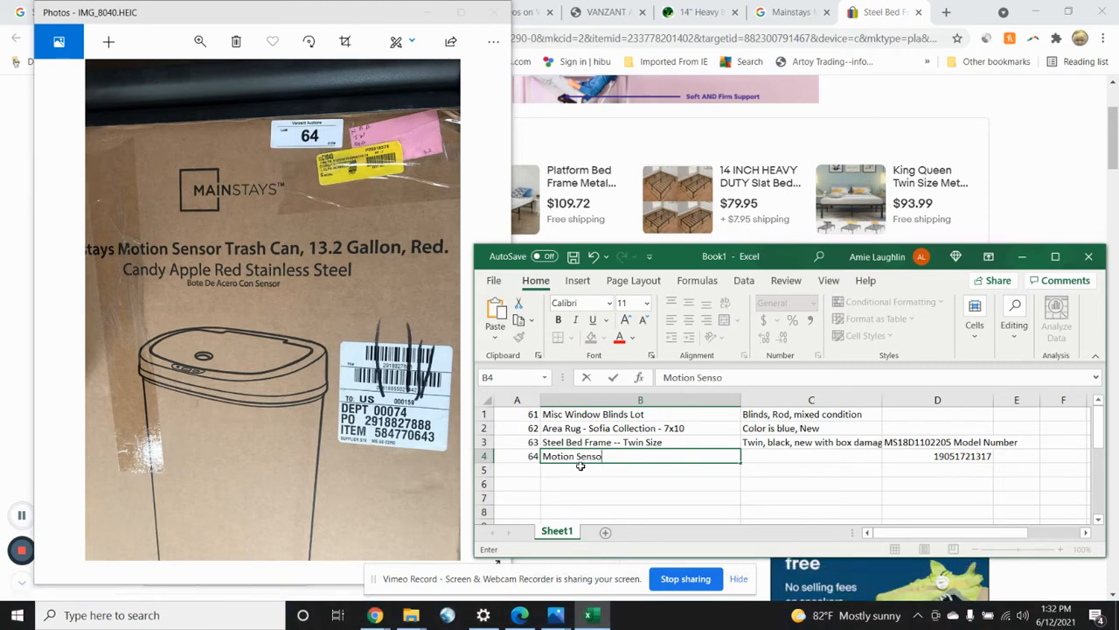
type("r Trax")
key("BackSpace")
type("sh can")
key("BackSpace")
key("BackSpace")
key("BackSpace")
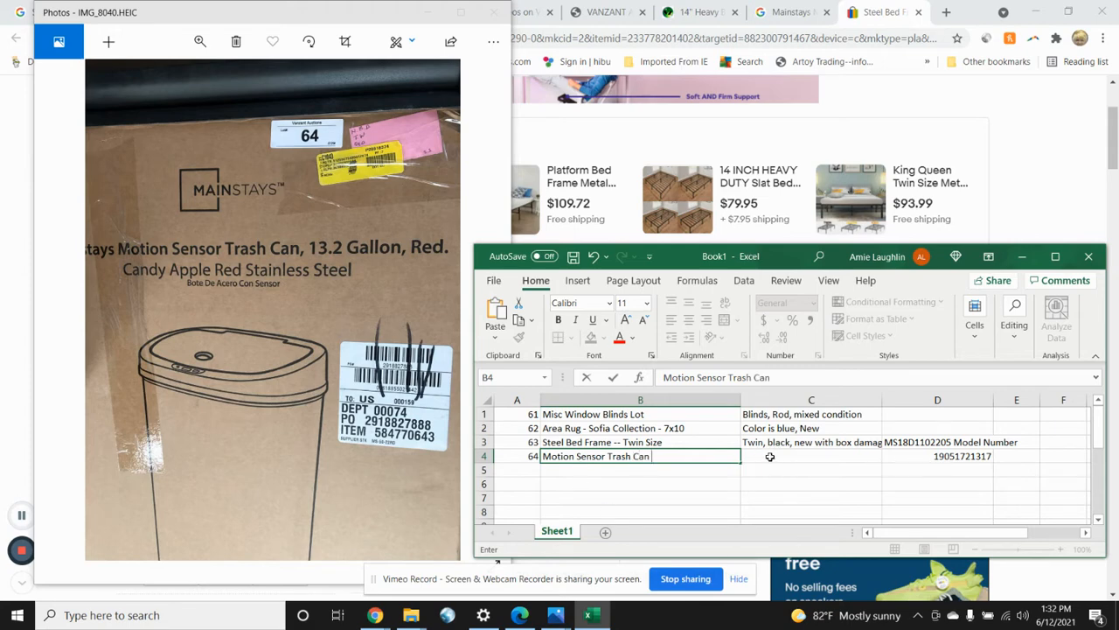
Step: Start the lot 64 description in cell C4 with "13.2 Gallon size, red,"
left_click(766, 457)
type("13")
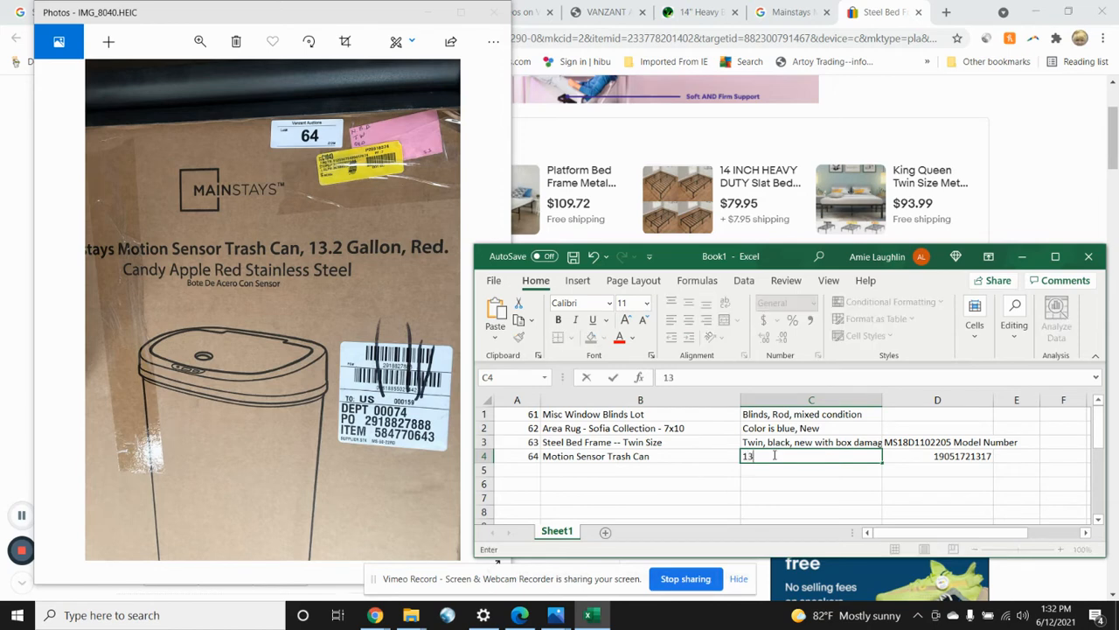
type(".2 Gallon size, red,")
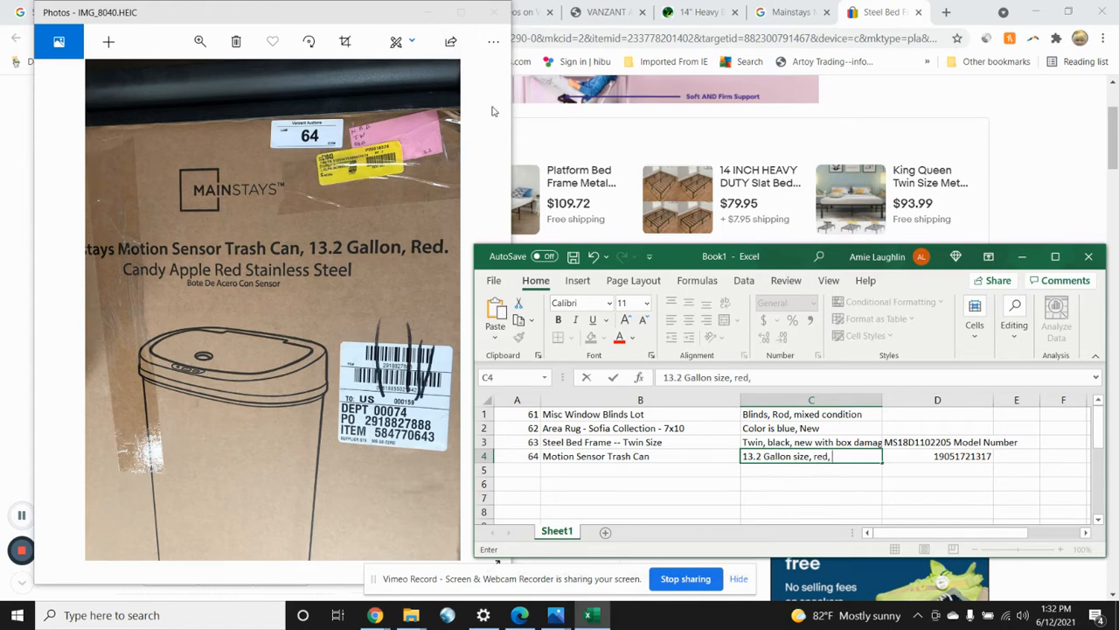
Step: Enlarge the pink handwritten note and yellow label in IMG_8040 to read the trash can's condition codes
left_click(370, 138)
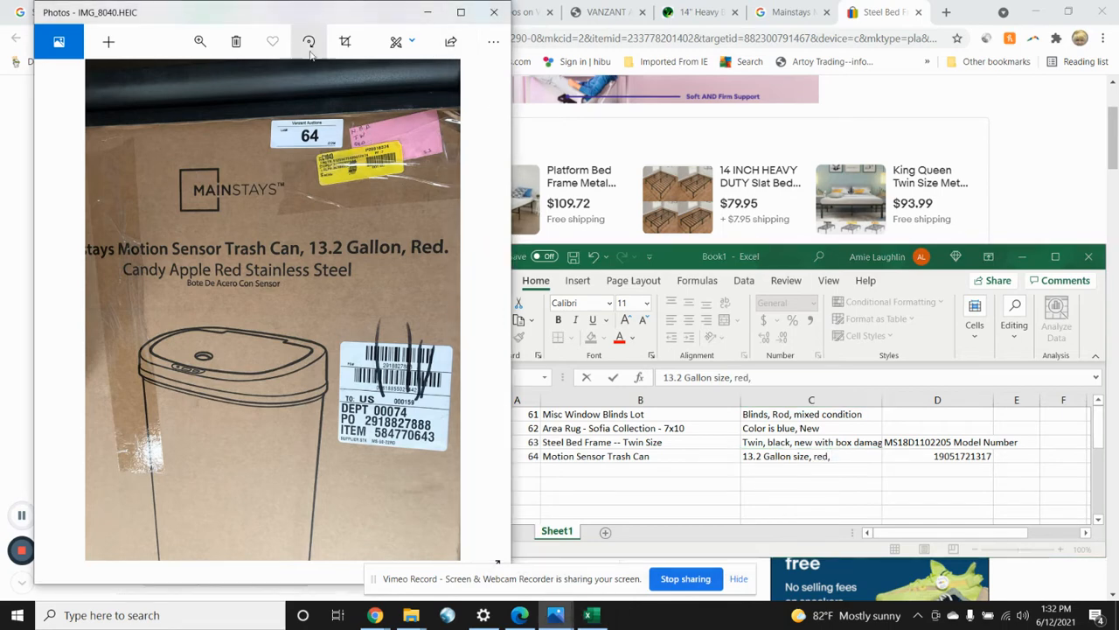
left_click(200, 42)
left_click_drag(132, 79, 144, 79)
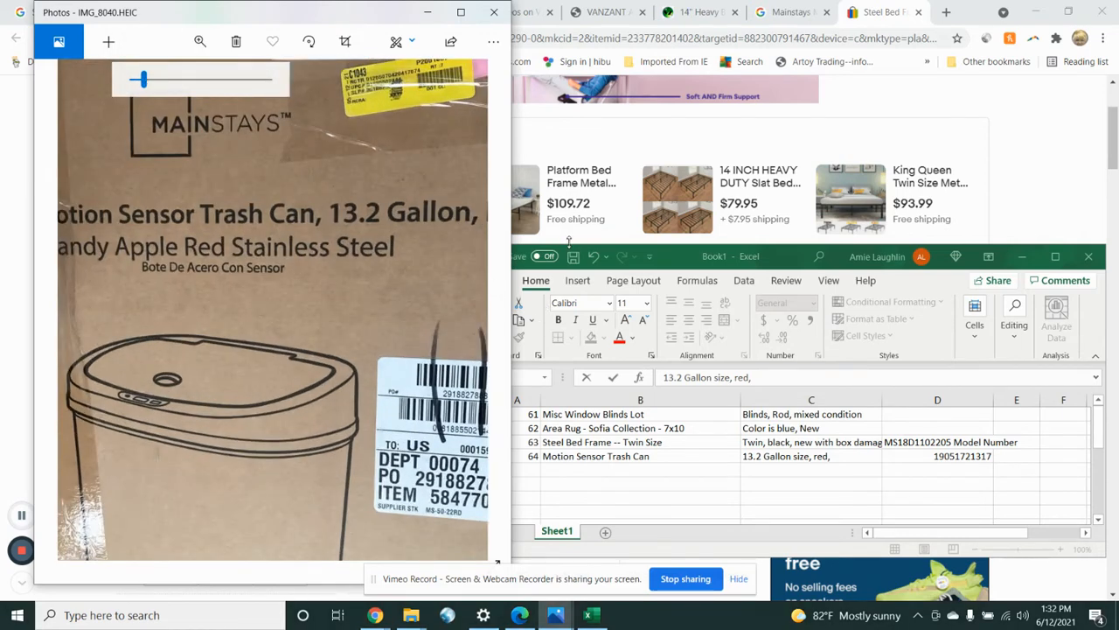
scroll(269, 152, "up", 3)
left_click_drag(337, 362, 211, 465)
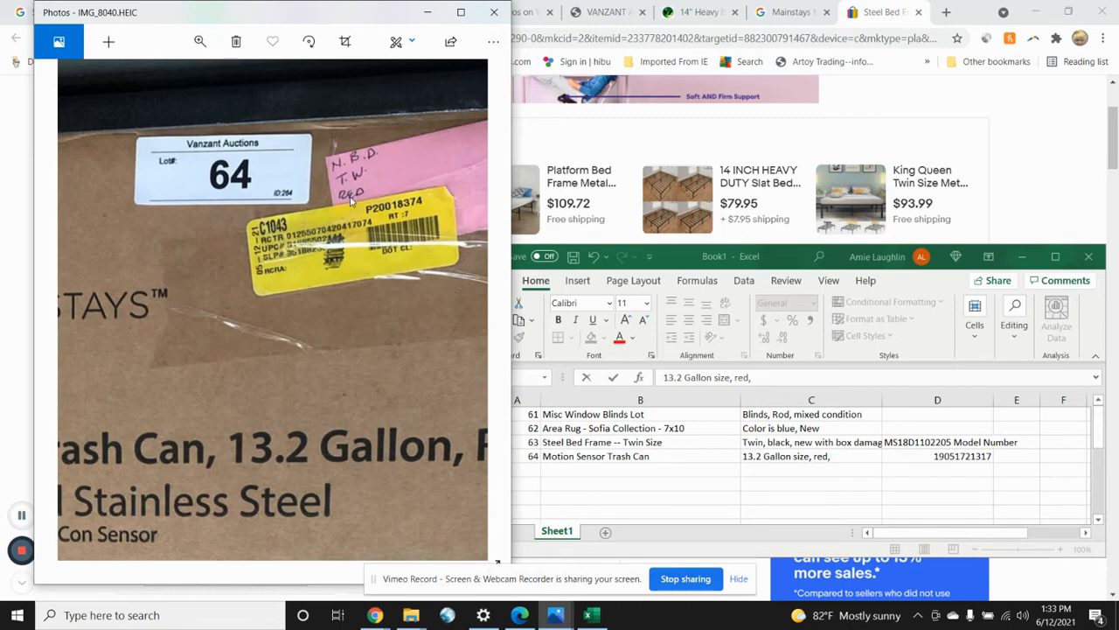
Step: Complete the lot 64 description in cell C4 with "New with box damage, tested and works"
left_click(844, 457)
type("N")
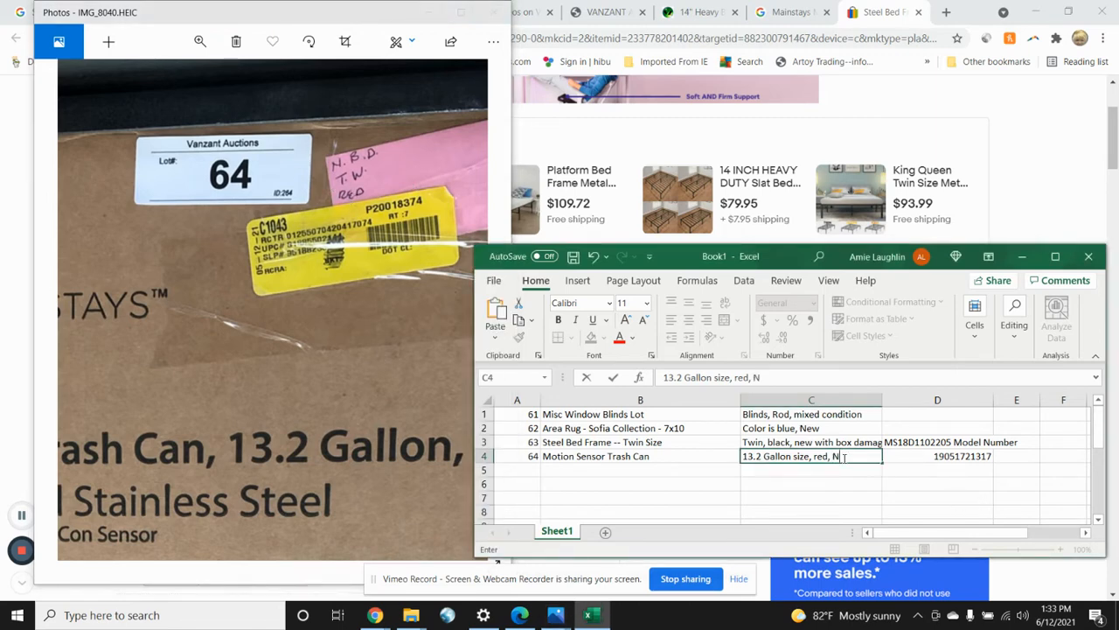
type("ew with box damage, tested and b")
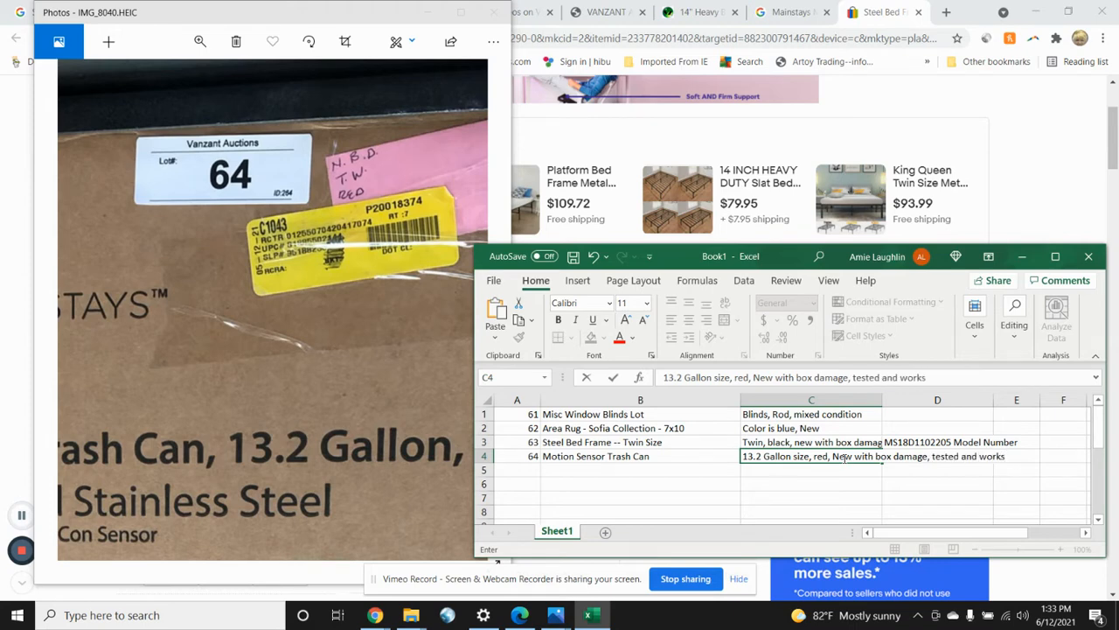
left_click(815, 480)
Step: Narrow column B to fit the longest lot title, and review the title and description cells
left_click(772, 457)
left_click_drag(739, 400, 690, 399)
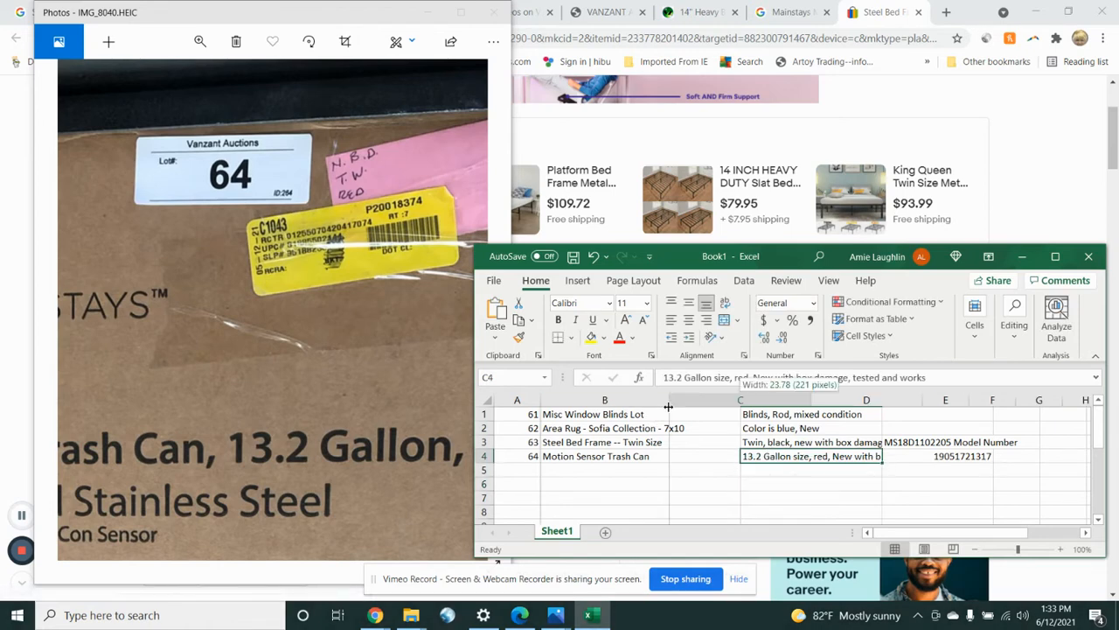
left_click(545, 427)
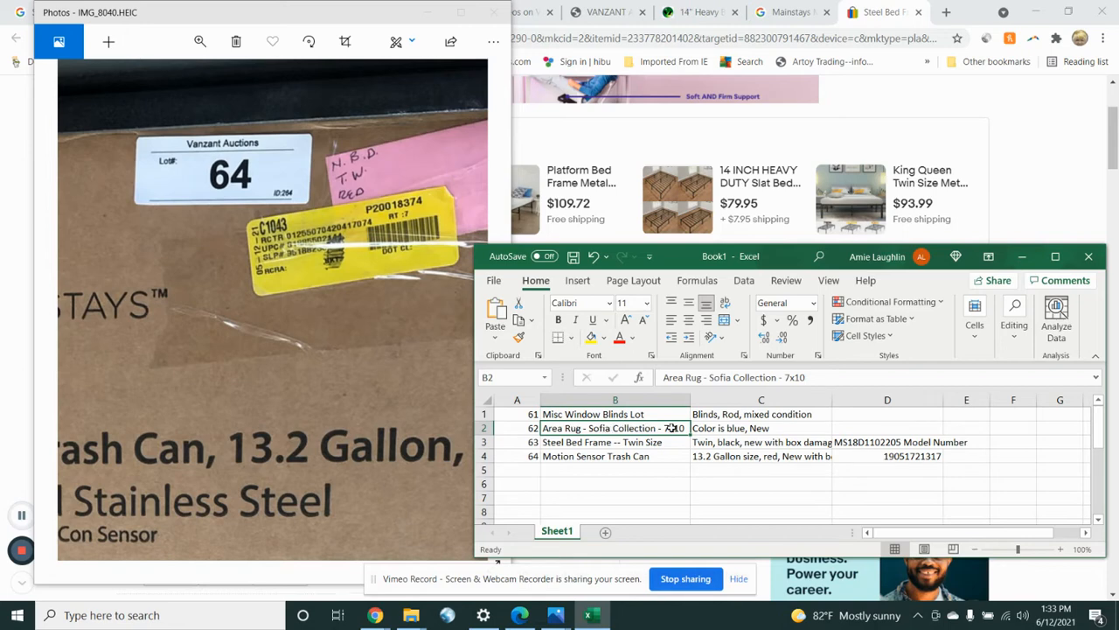
left_click(605, 443)
left_click(606, 456)
left_click_drag(600, 418, 608, 456)
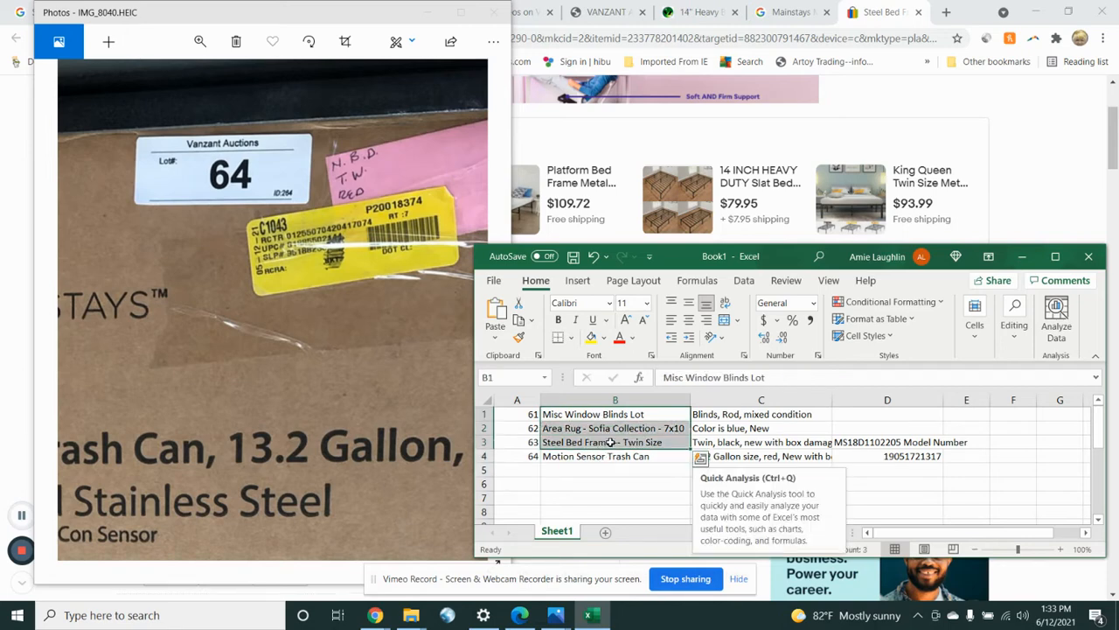
left_click(728, 416)
left_click(737, 455)
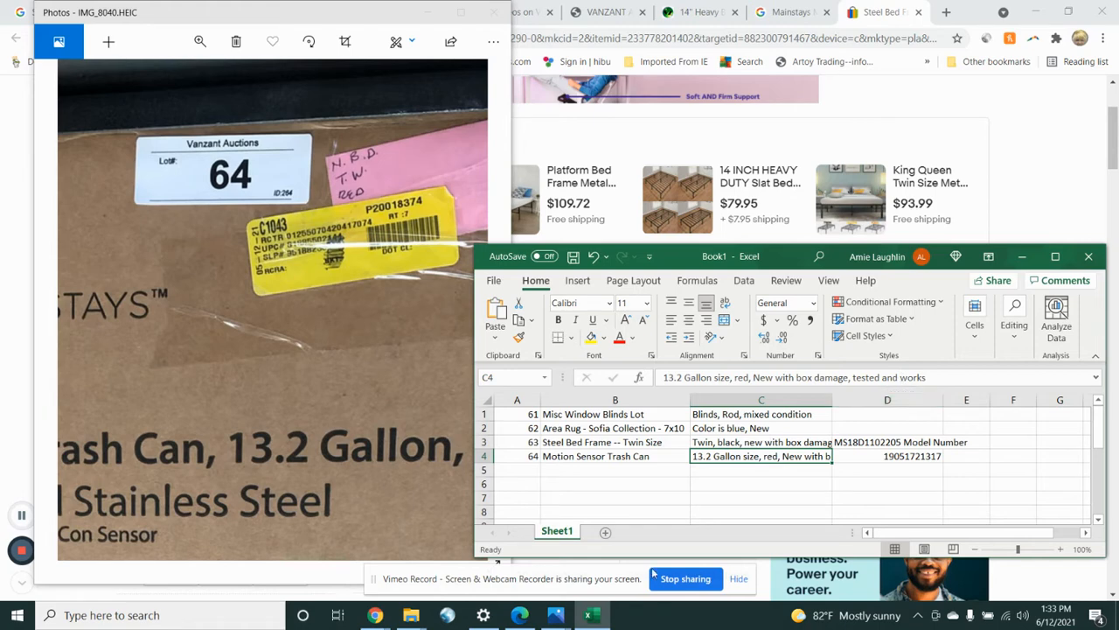
left_click(882, 456)
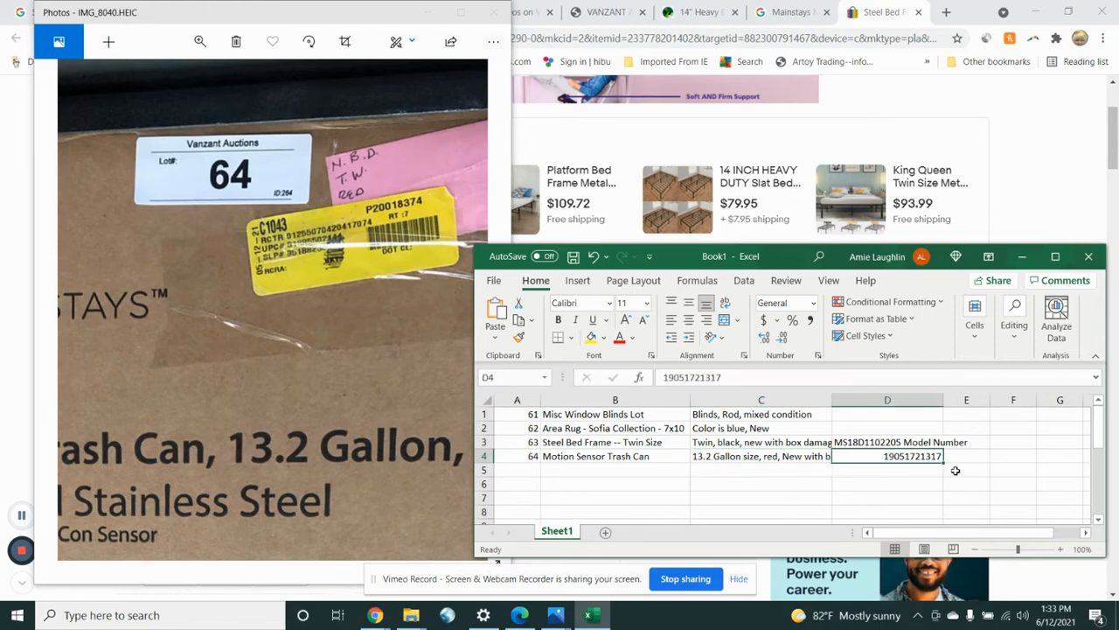
key("ctrl+c")
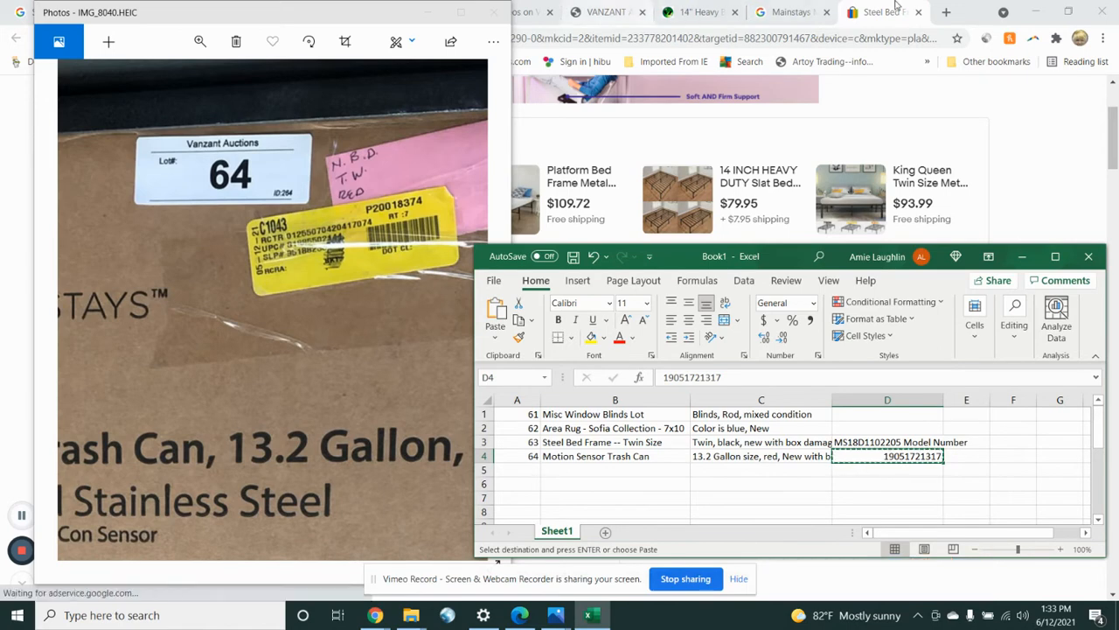
left_click(606, 11)
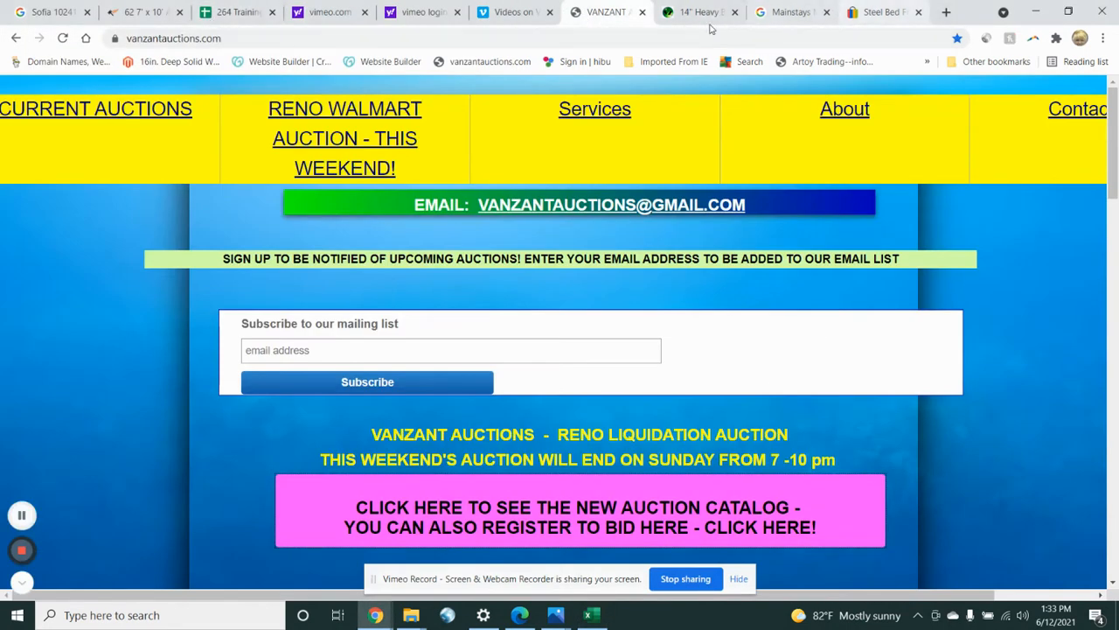
left_click(808, 12)
left_click_drag(269, 111, 3, 122)
key("ctrl+v")
key("Return")
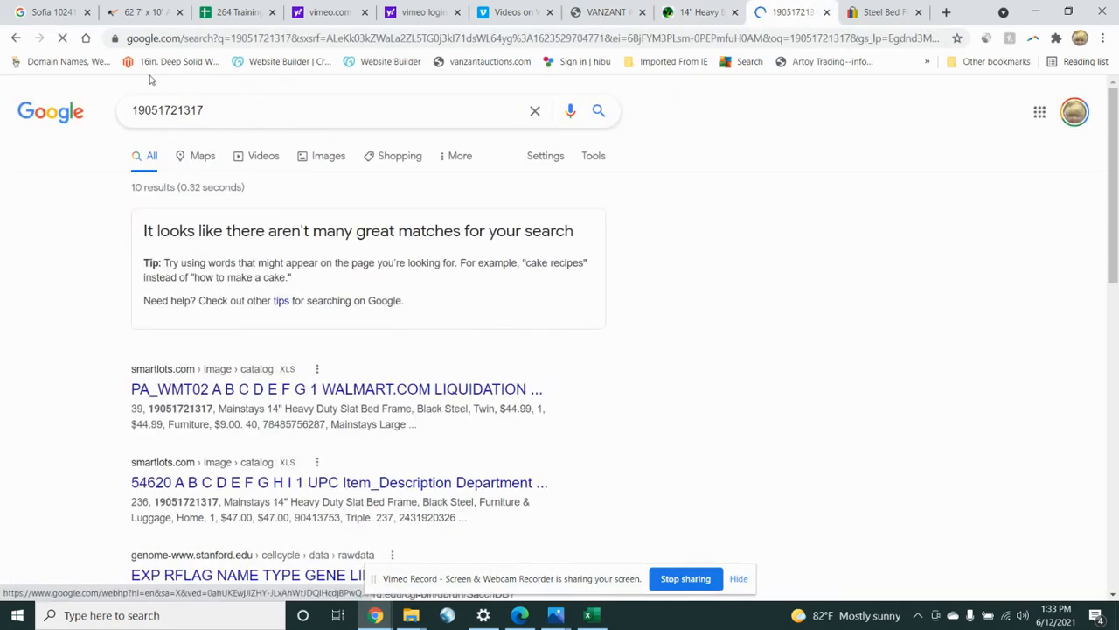
Step: Open Google in a new browser tab and search for upcitemdb.com
left_click(946, 11)
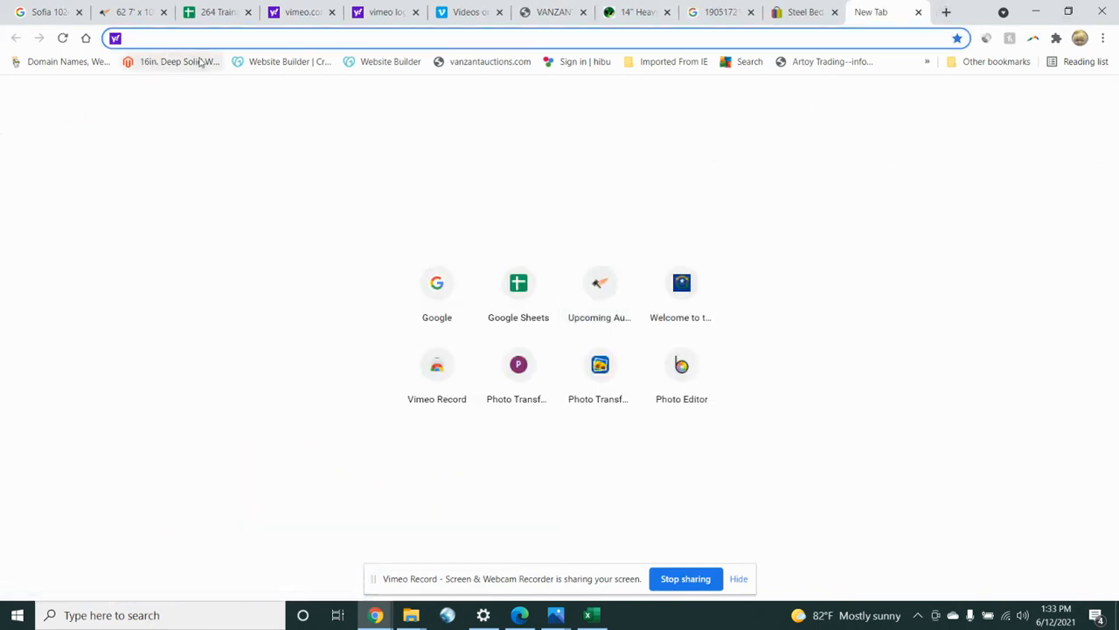
left_click(458, 295)
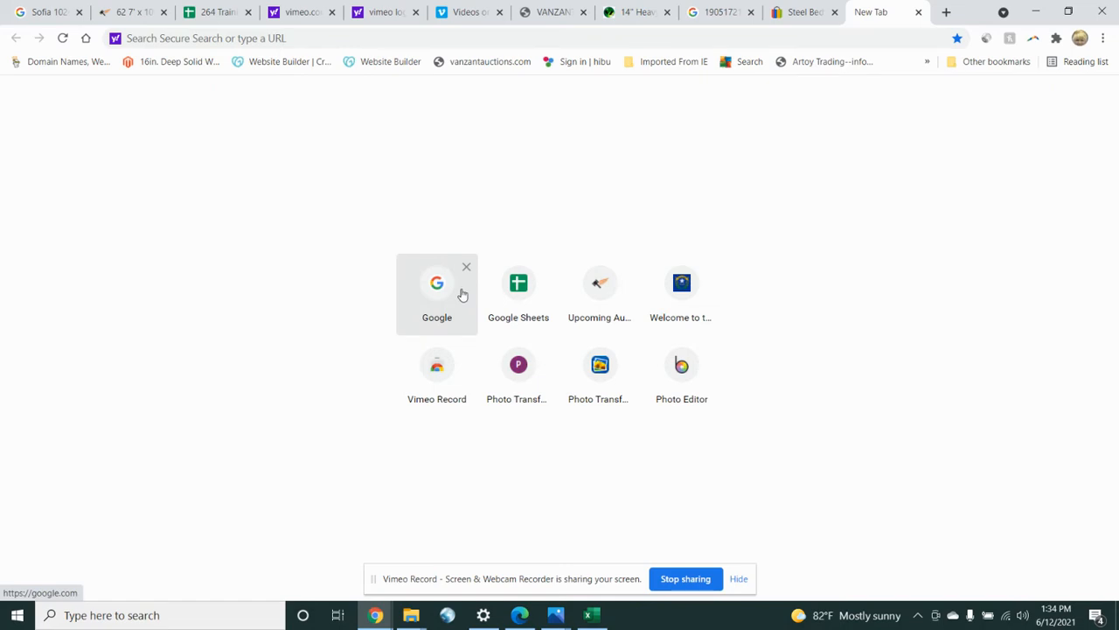
left_click(440, 283)
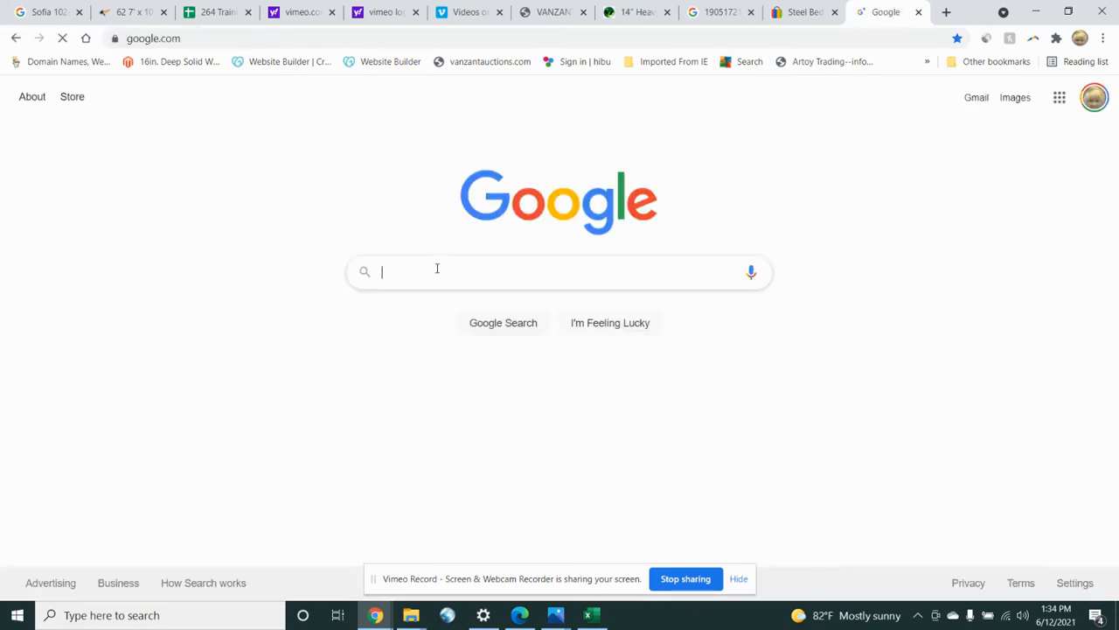
type("upcitemdb.com")
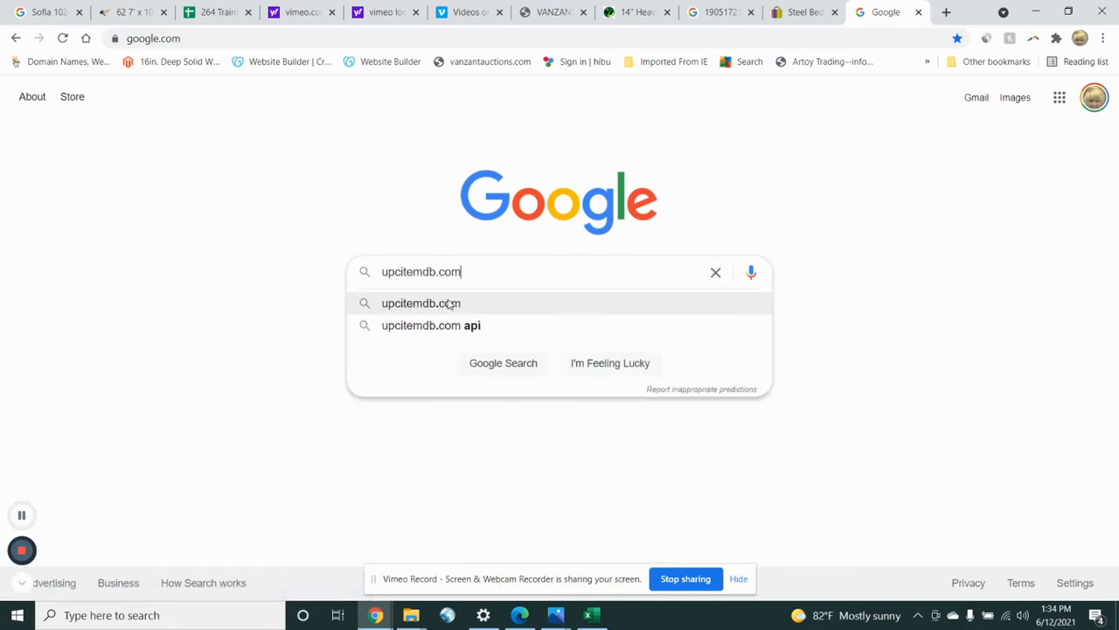
left_click(449, 303)
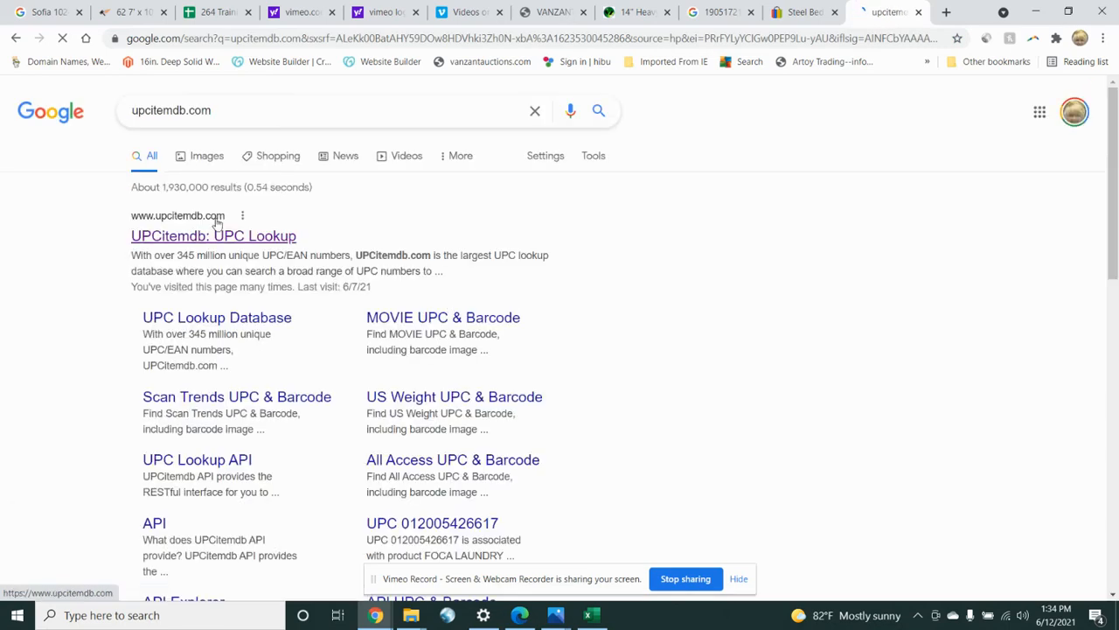
left_click(210, 238)
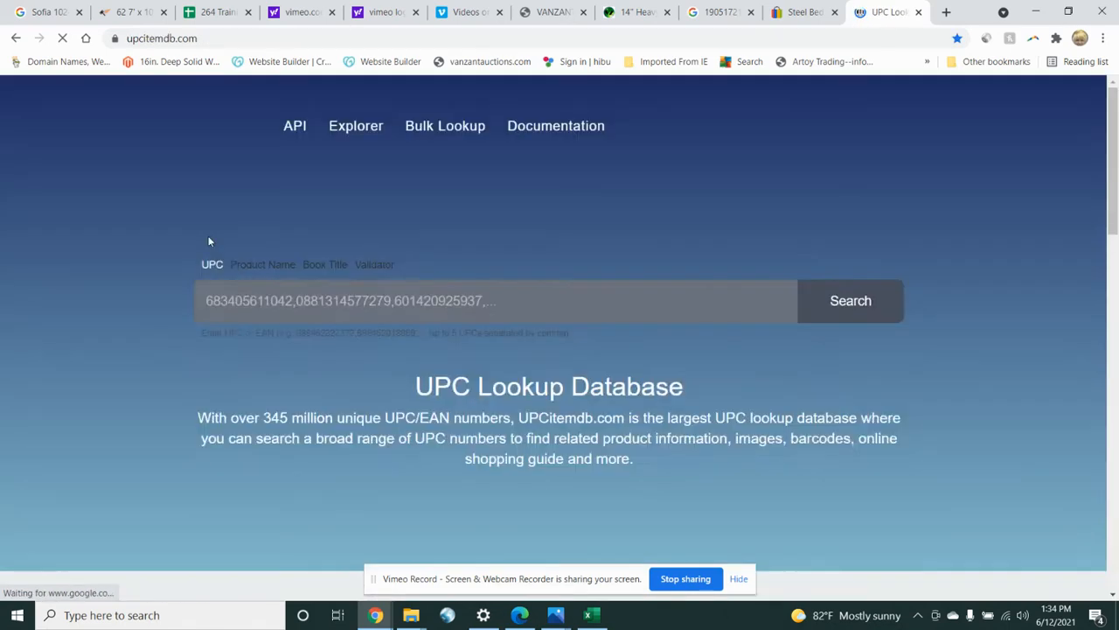
left_click(226, 300)
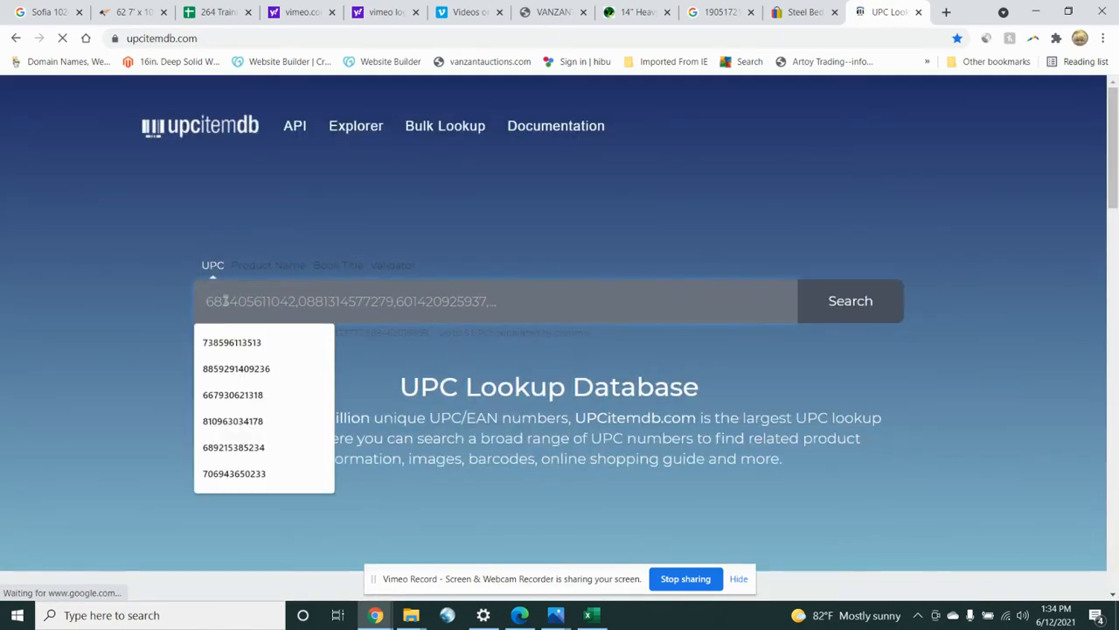
type("19051721317")
key("Return")
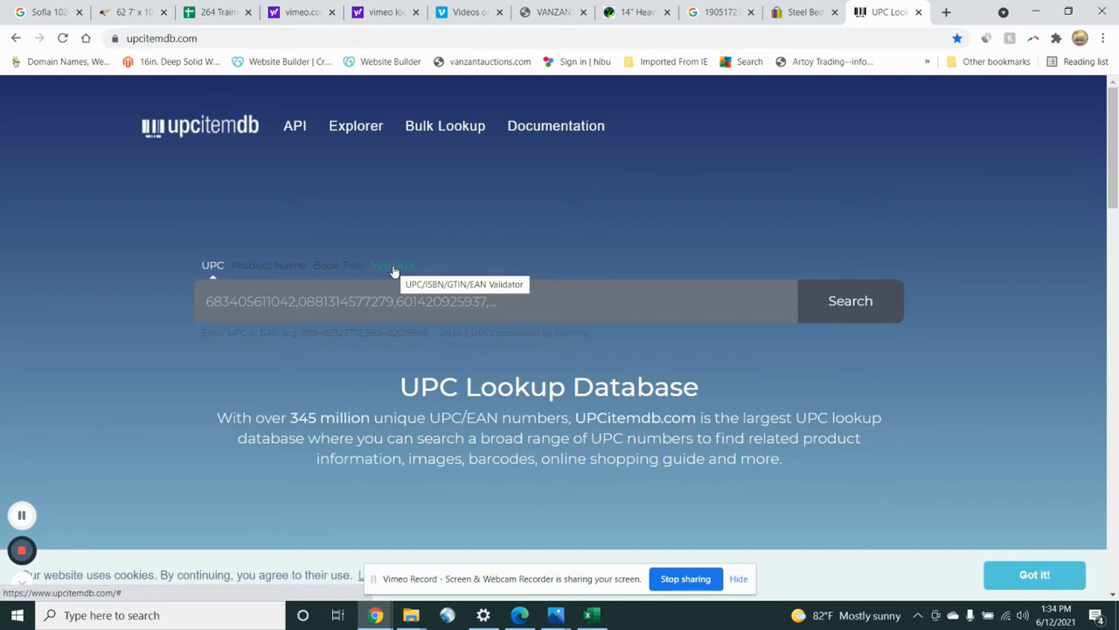
left_click(394, 267)
left_click(226, 304)
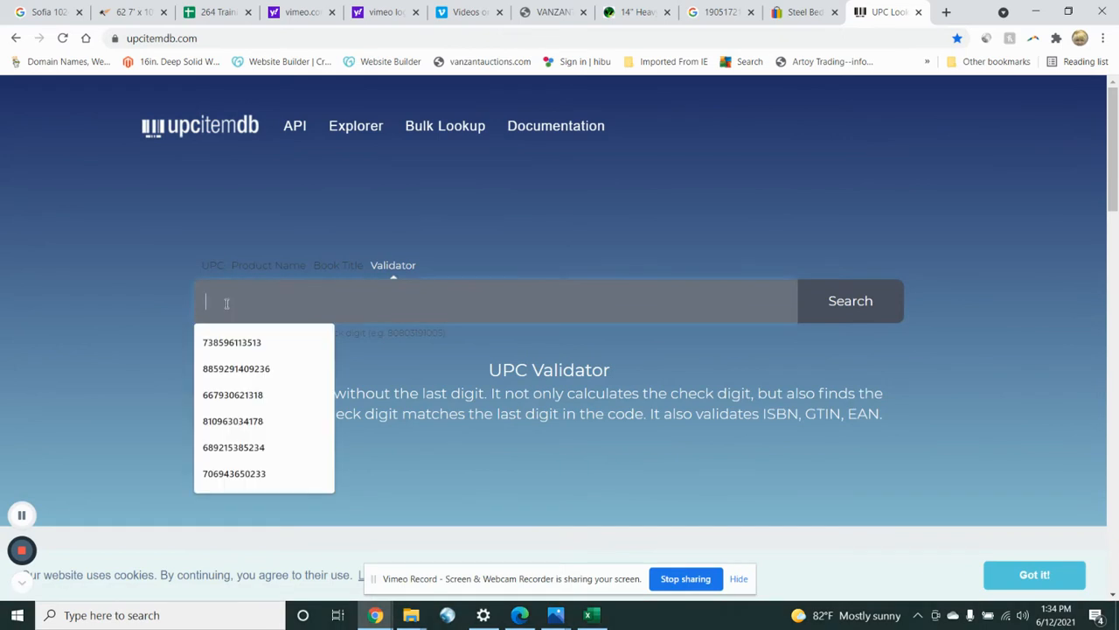
key("ctrl+v")
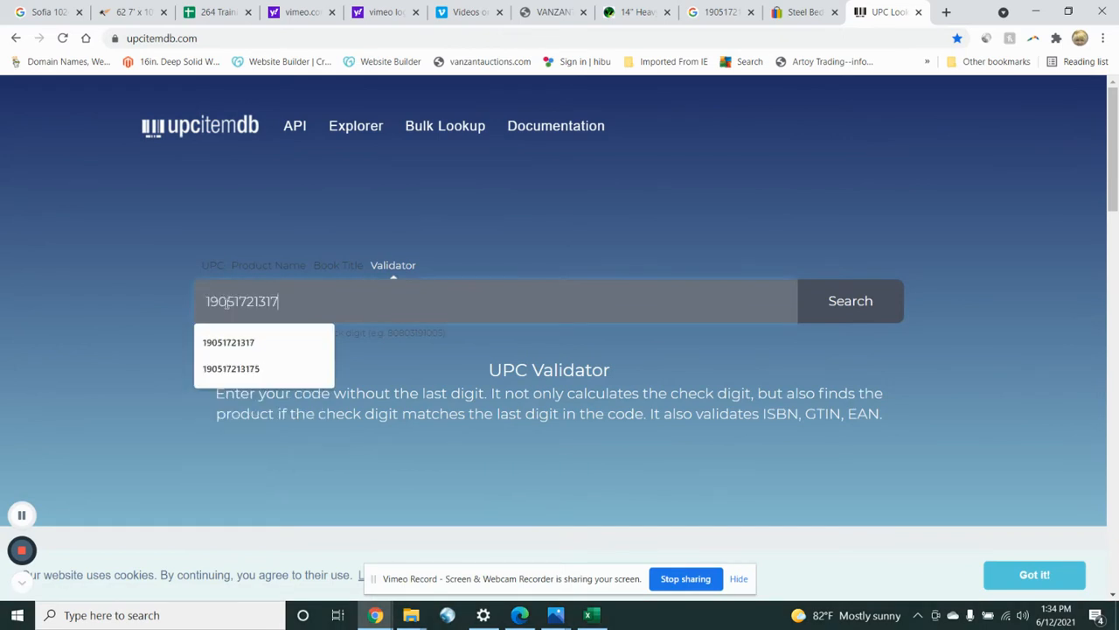
left_click(866, 306)
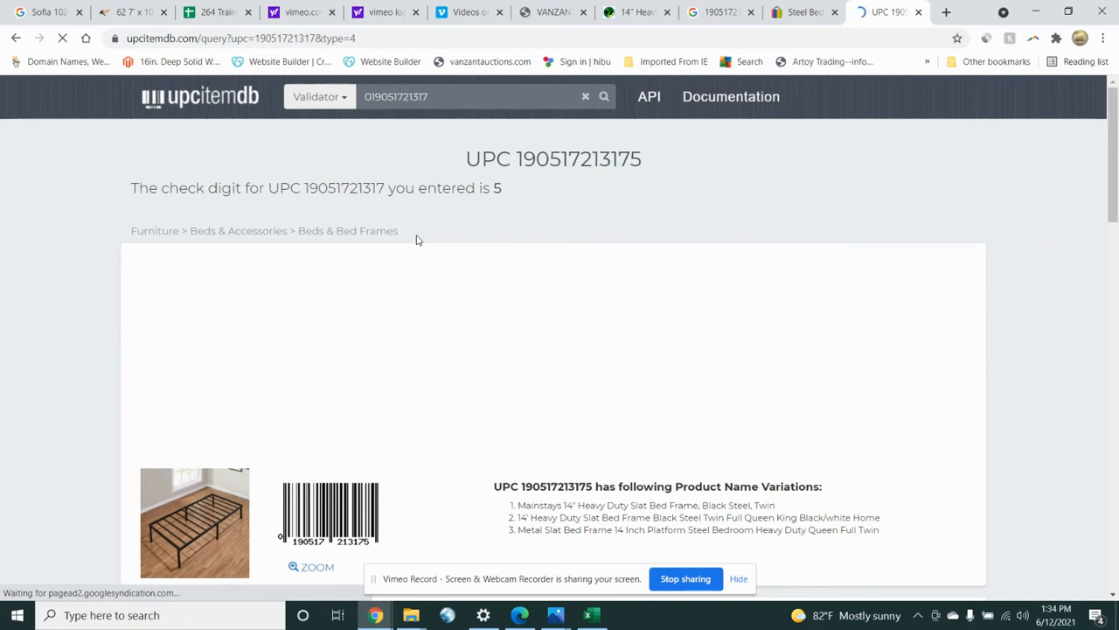
left_click(440, 99)
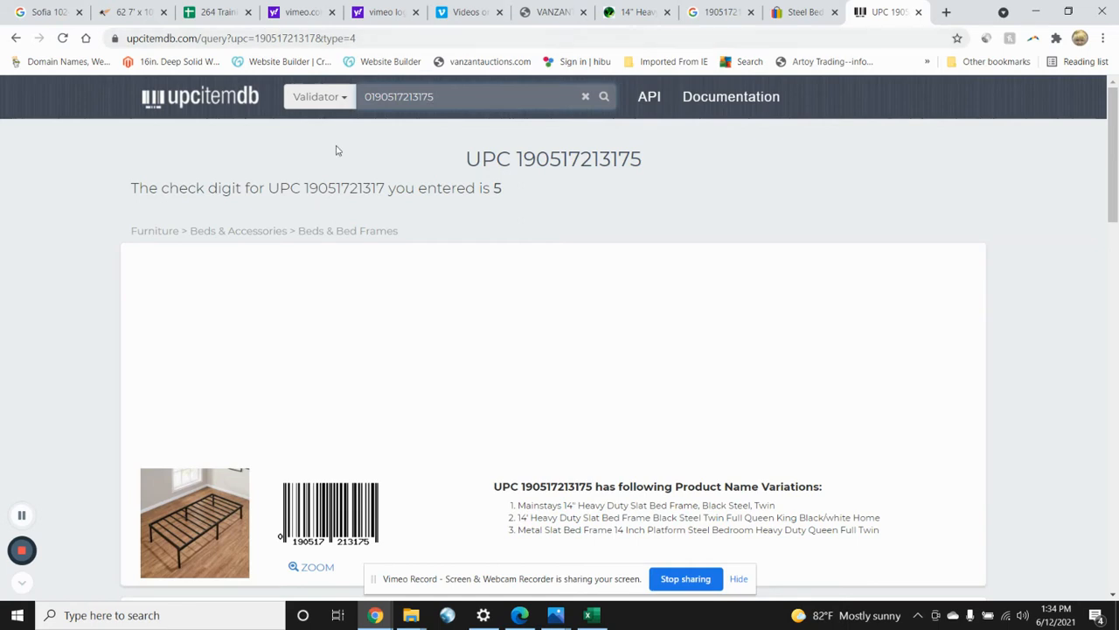
double_click(442, 99)
key("ctrl+c")
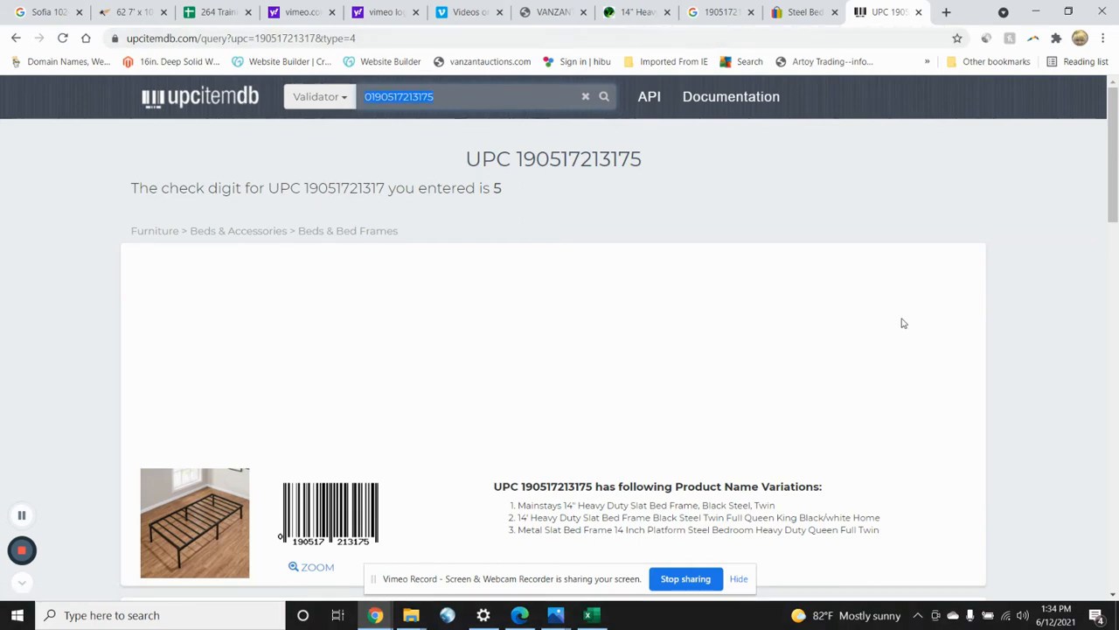
left_click(604, 98)
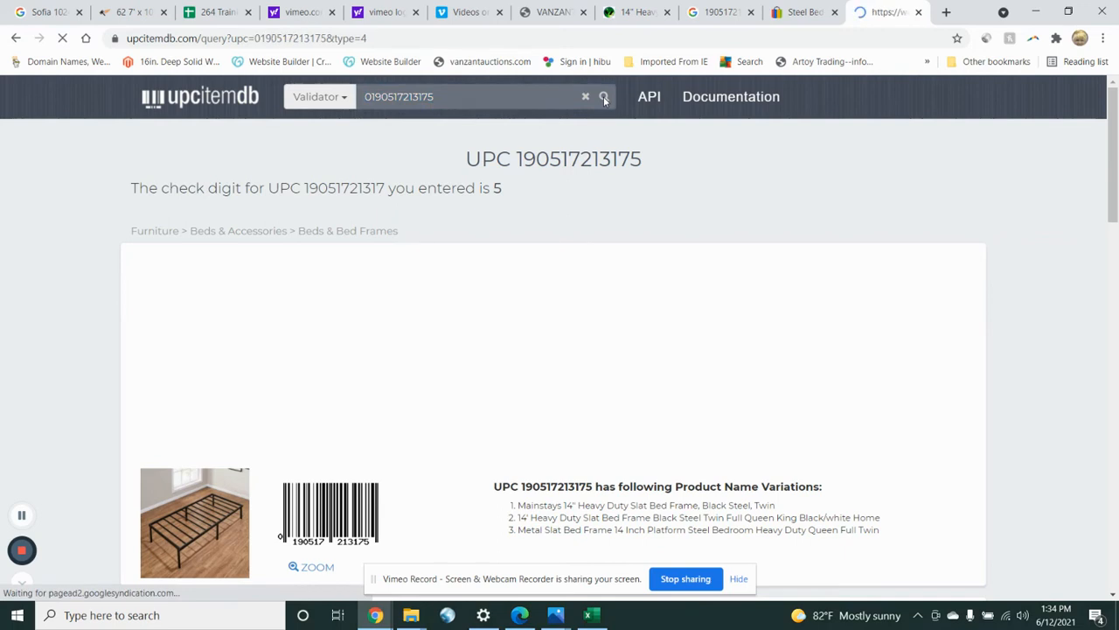
left_click(319, 96)
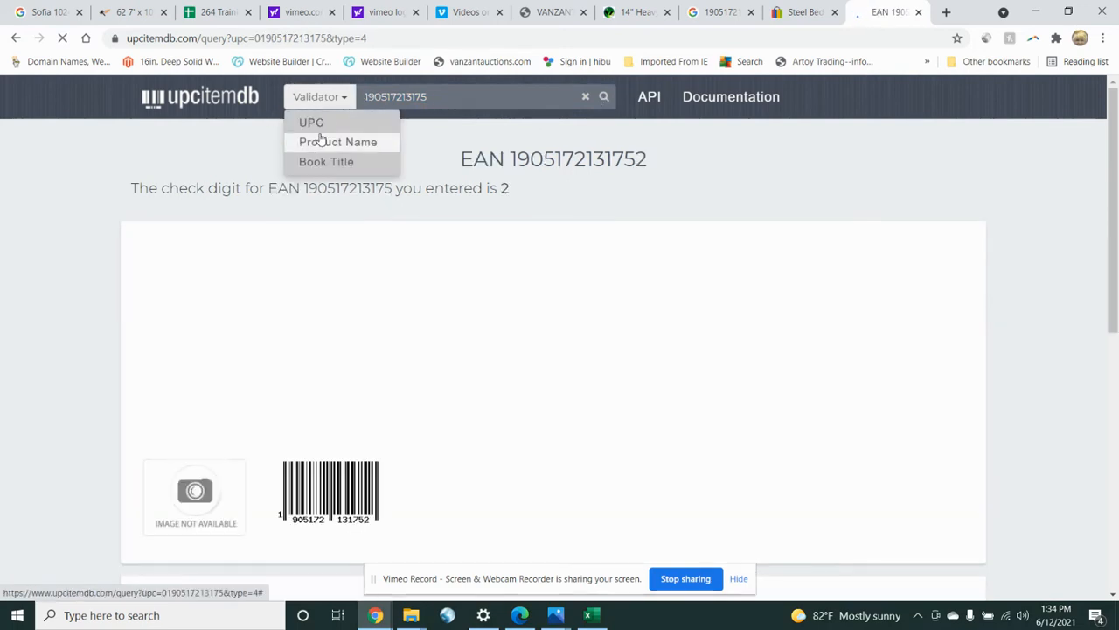
left_click(315, 120)
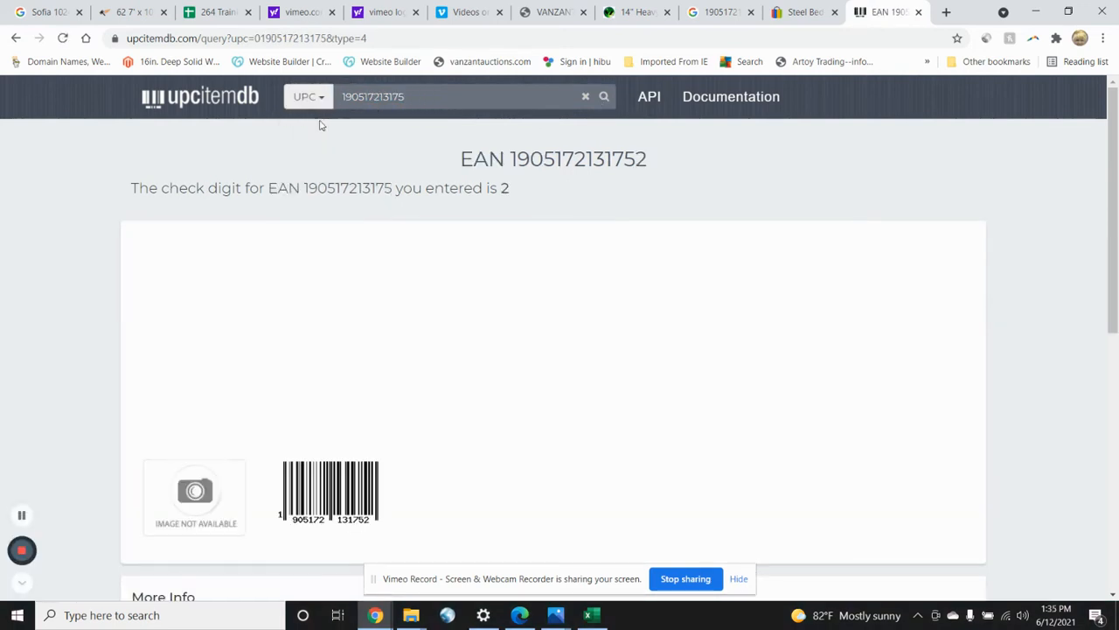
left_click_drag(440, 97, 208, 111)
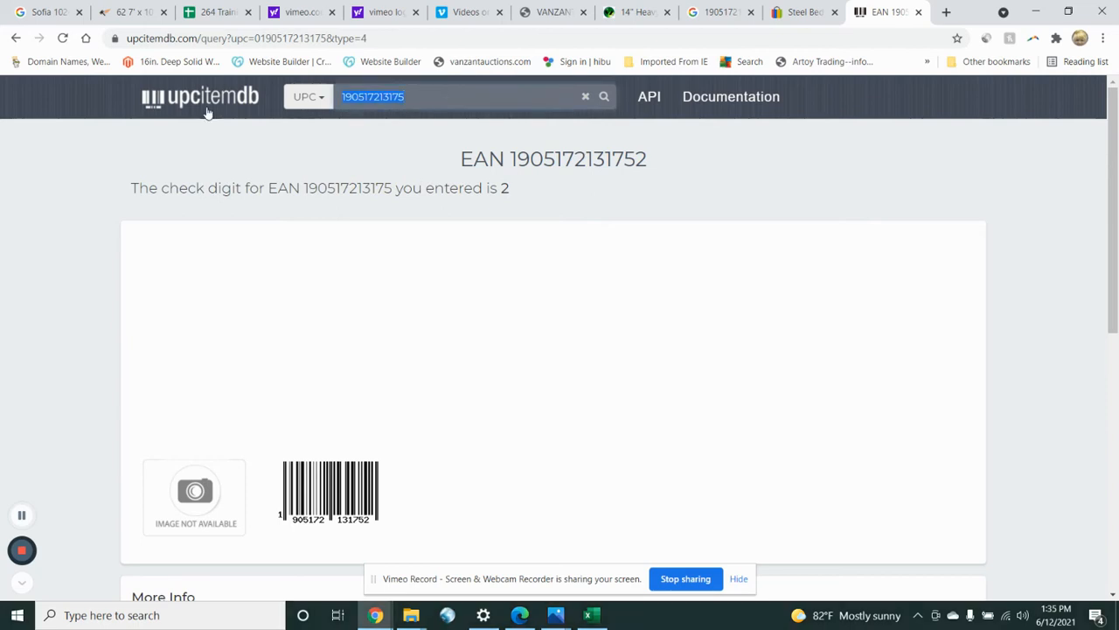
key("ctrl+v")
key("Return")
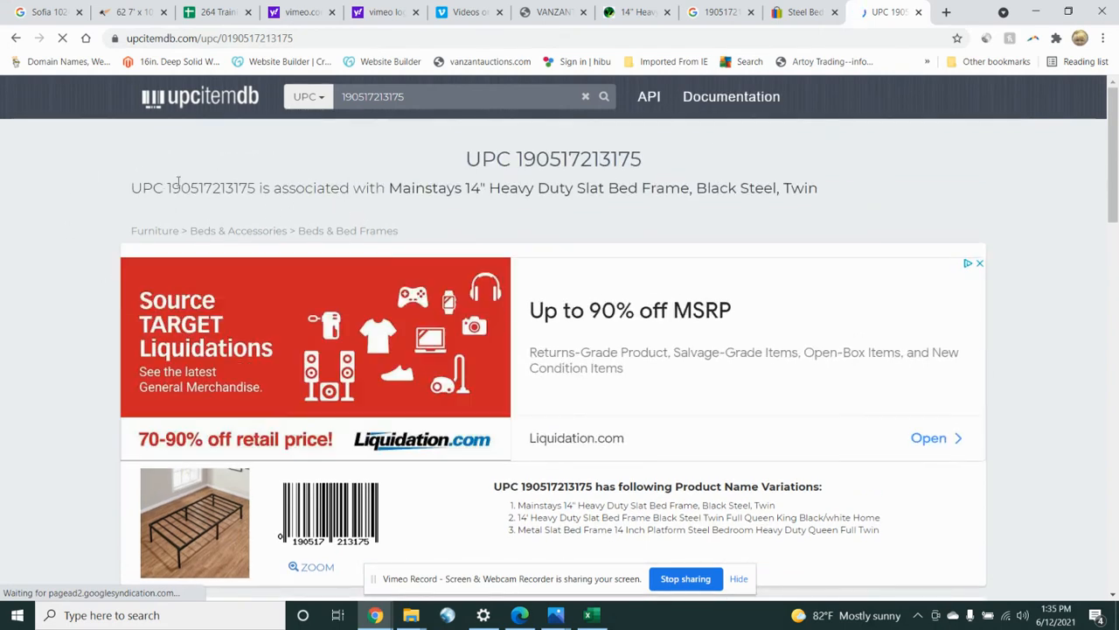
scroll(186, 204, "down", 2)
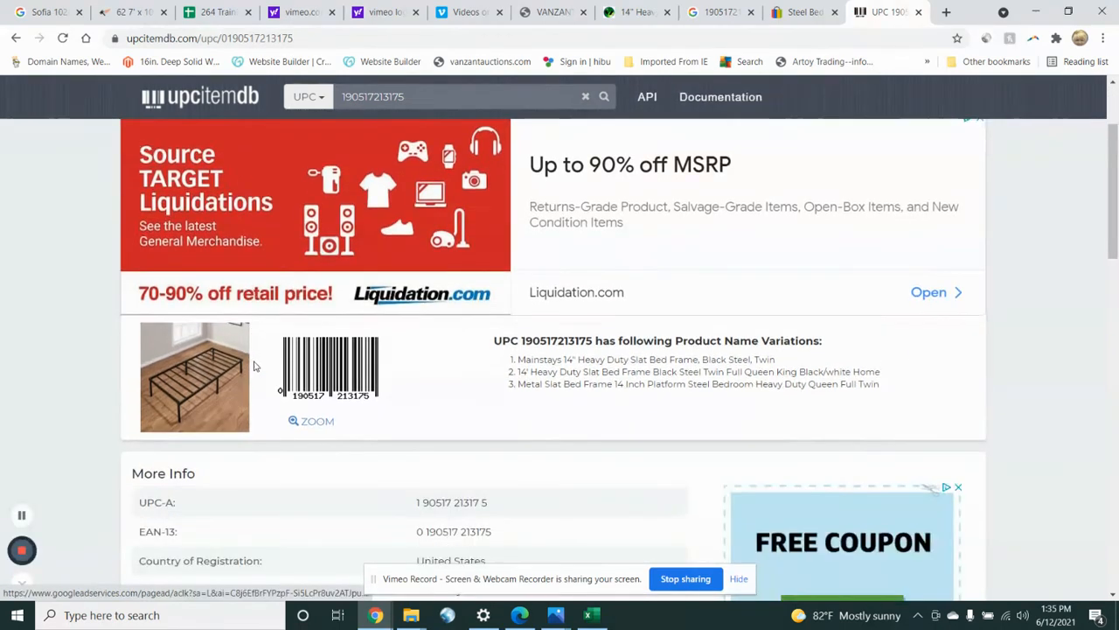
left_click(592, 615)
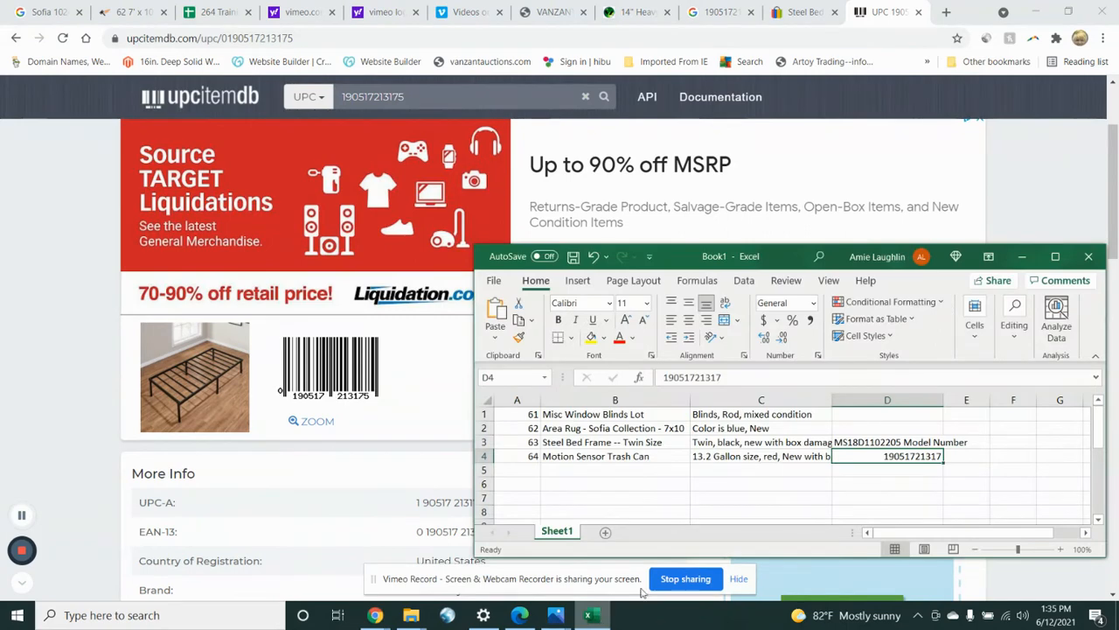
left_click(906, 500)
left_click(859, 442)
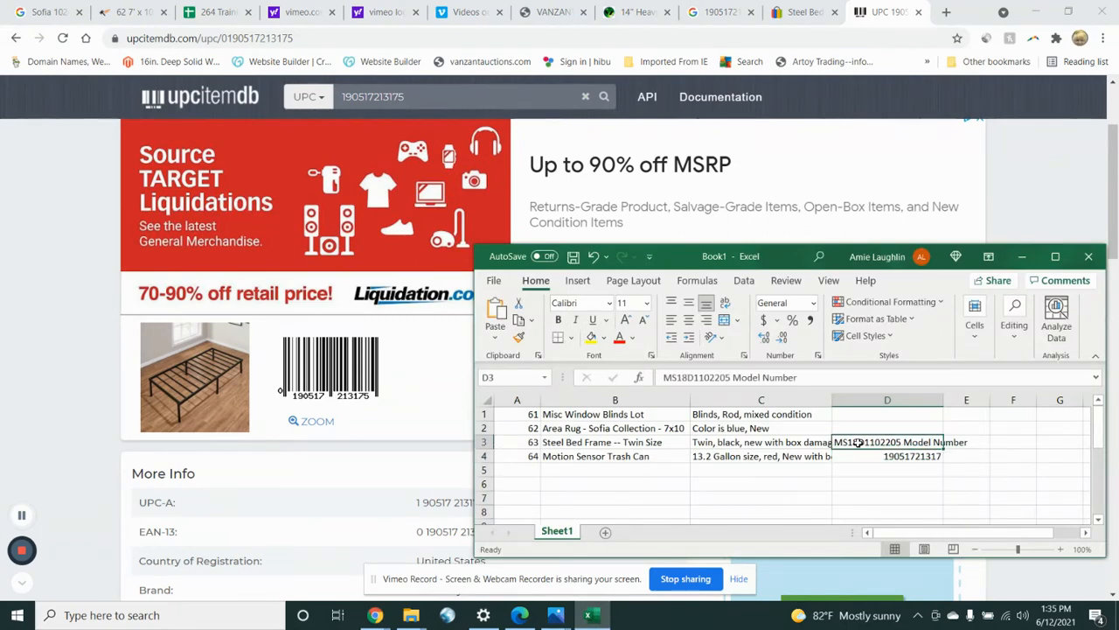
key("ctrl+v")
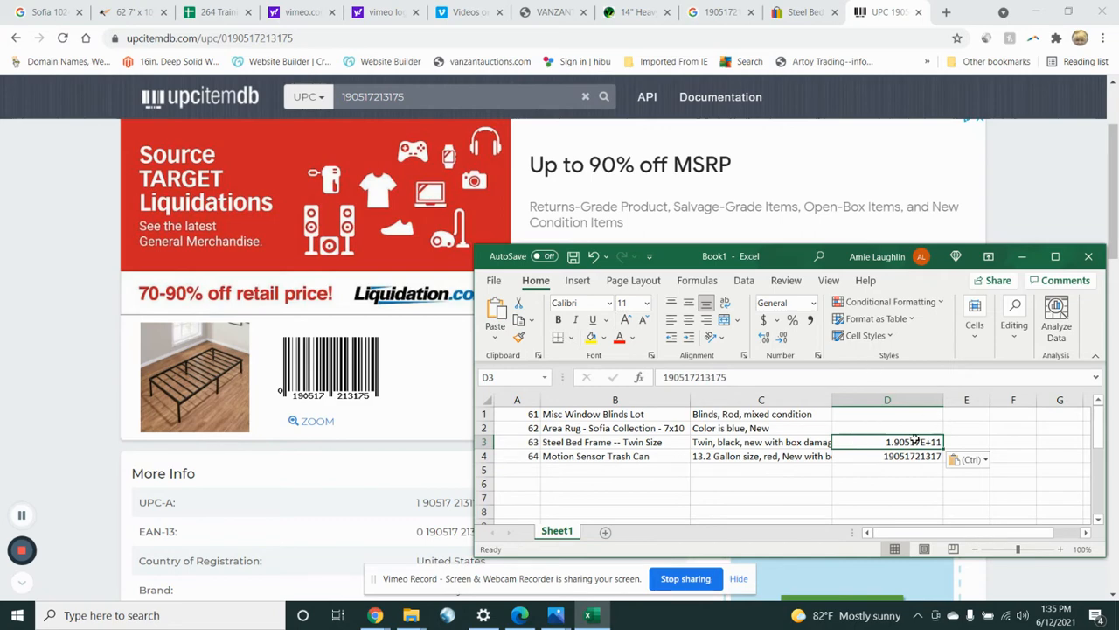
Step: Maximize the workbook window and format column D as Number with 0 decimal places
left_click(876, 483)
left_click(876, 443)
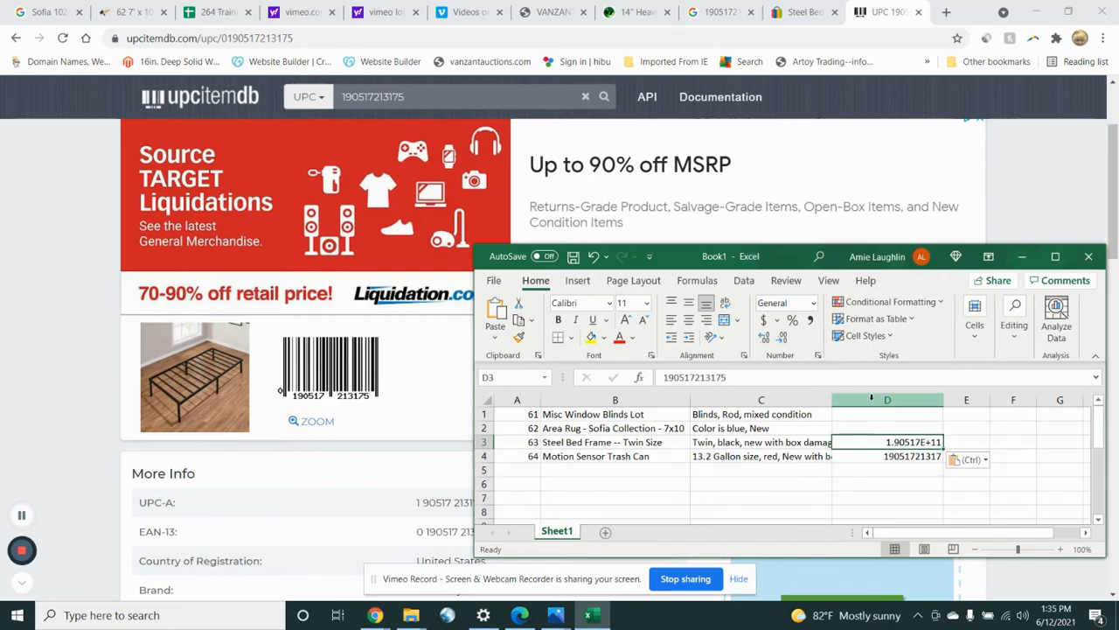
left_click(871, 400)
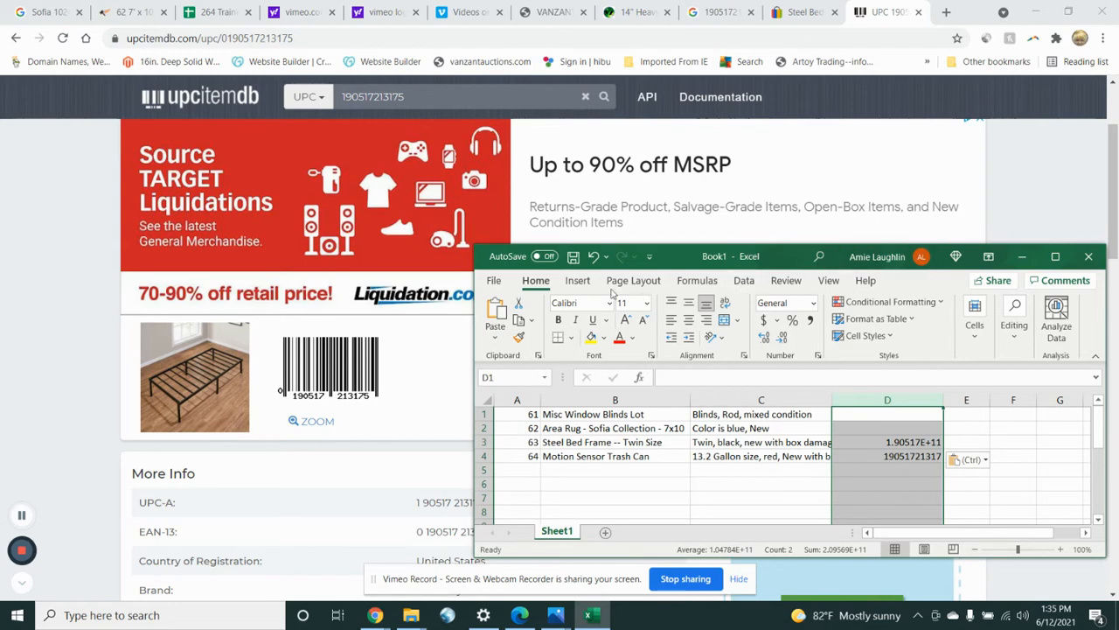
left_click(1056, 256)
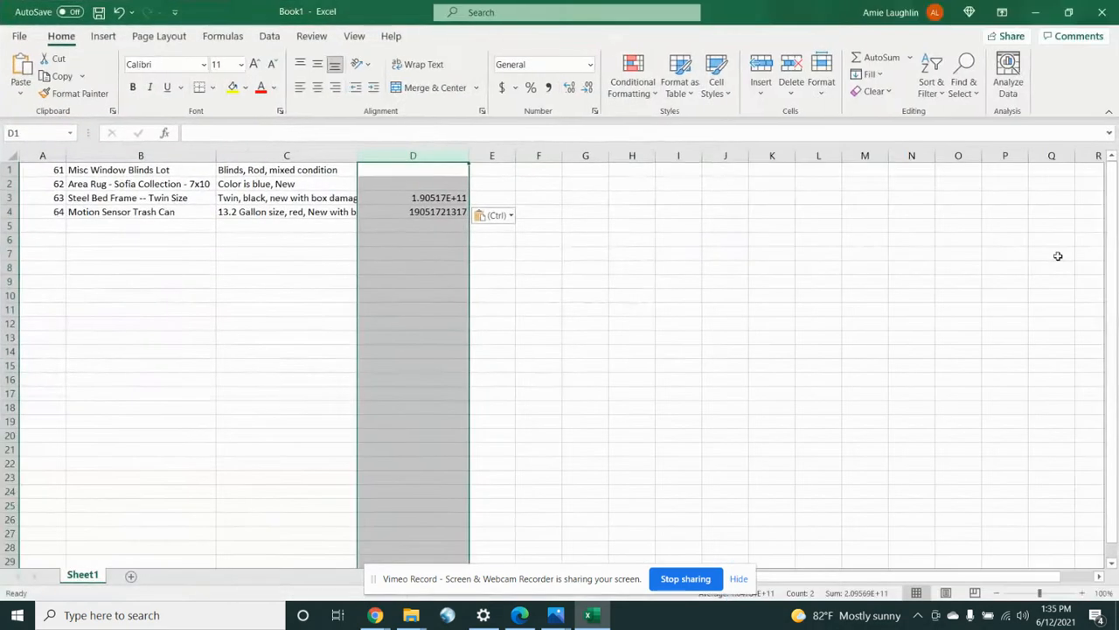
left_click(824, 86)
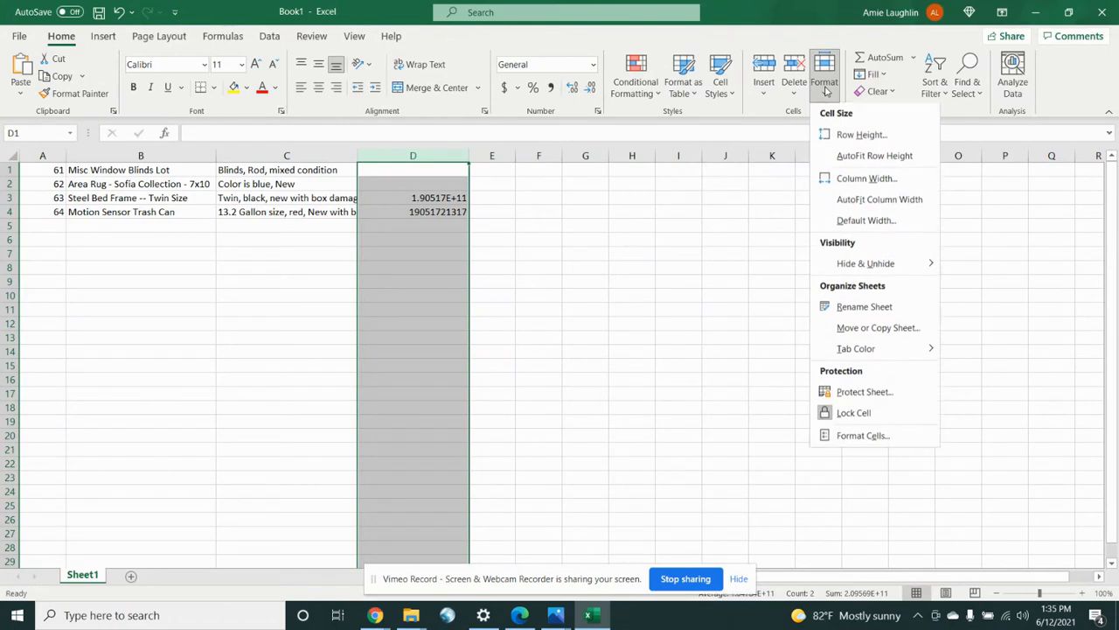
left_click(846, 437)
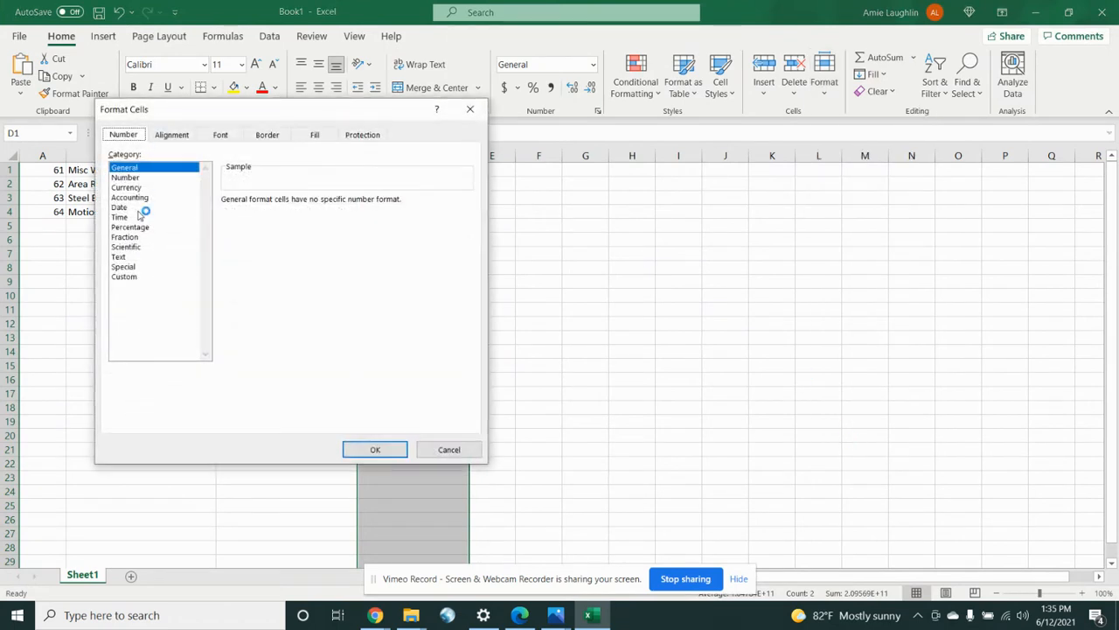
left_click(143, 178)
left_click(325, 205)
left_click(325, 204)
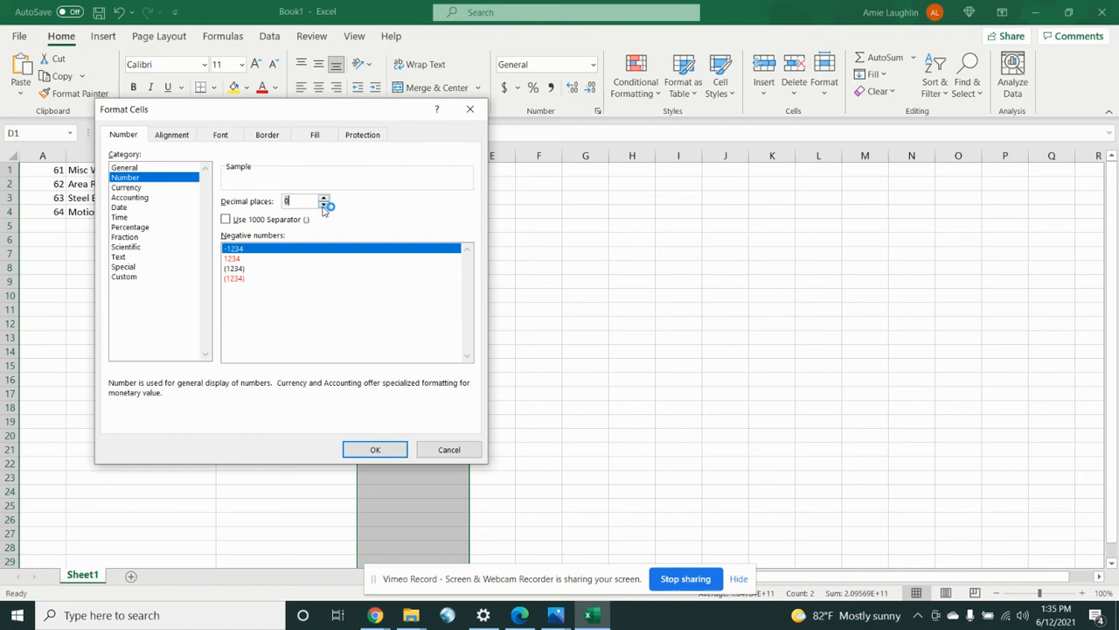
left_click(355, 455)
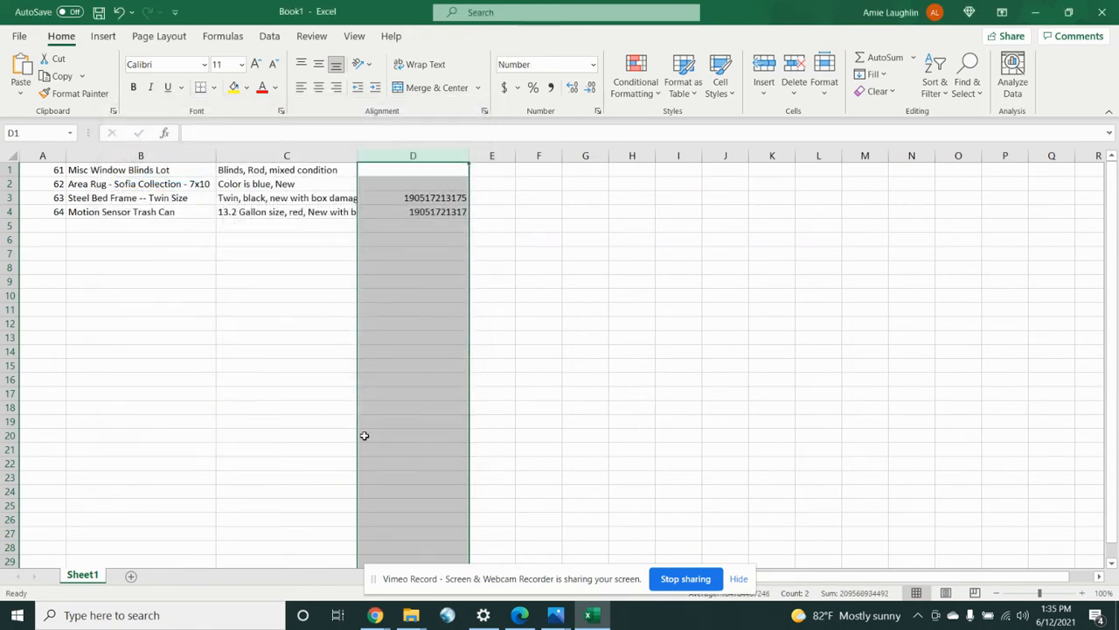
Step: Compare the UPC numbers in cells D3 and D4, and clear the incomplete one from D4
left_click(424, 224)
left_click(425, 200)
left_click(425, 212)
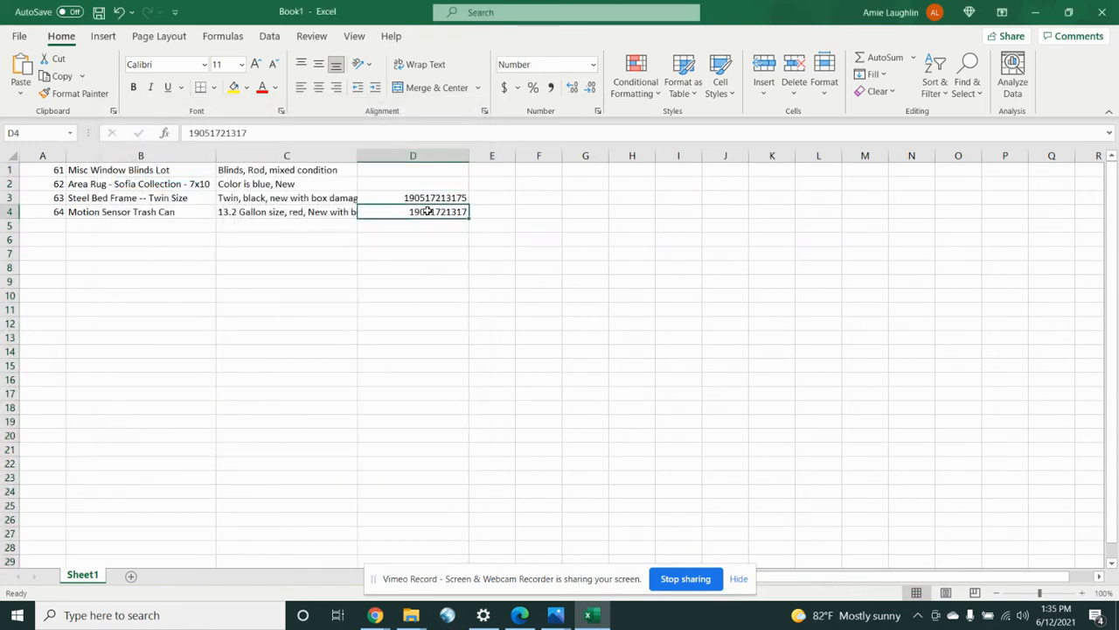
left_click(424, 200)
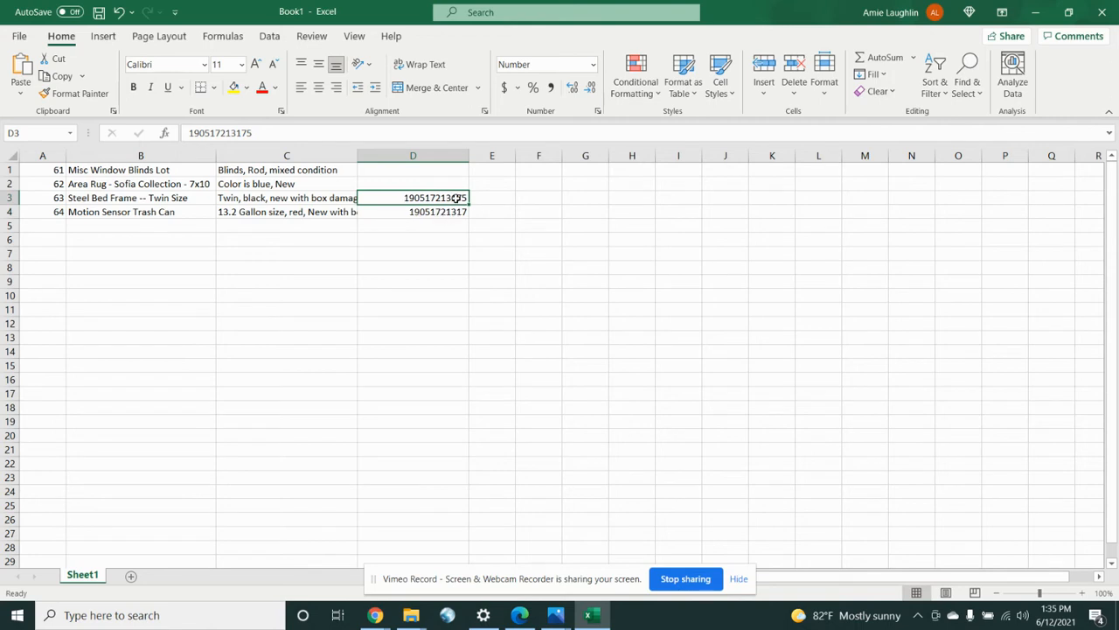
left_click(447, 213)
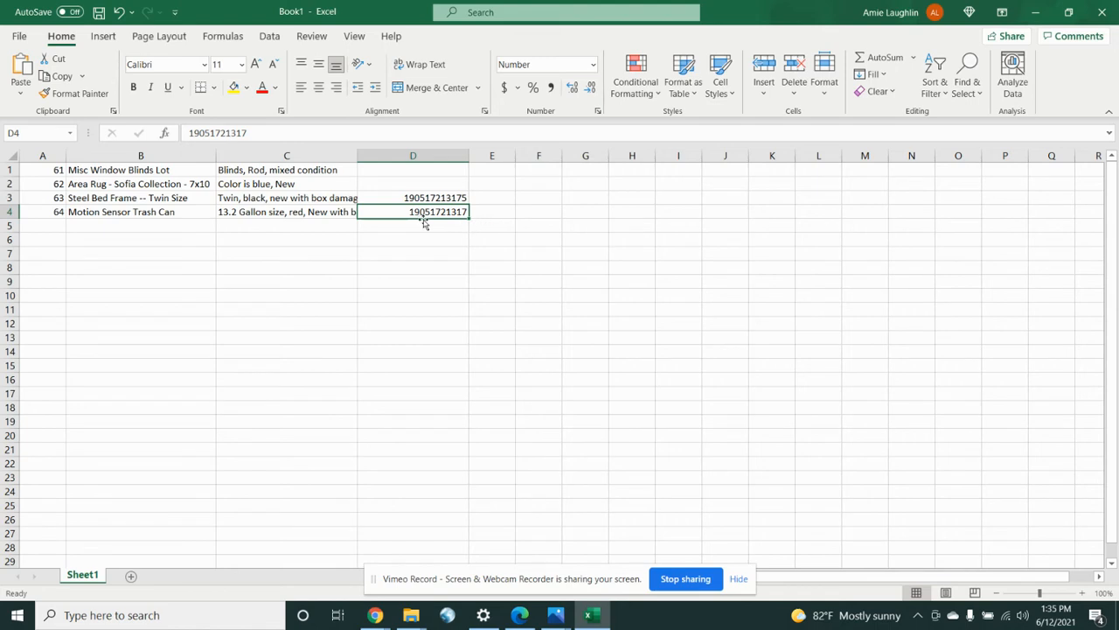
key("Delete")
left_click(405, 245)
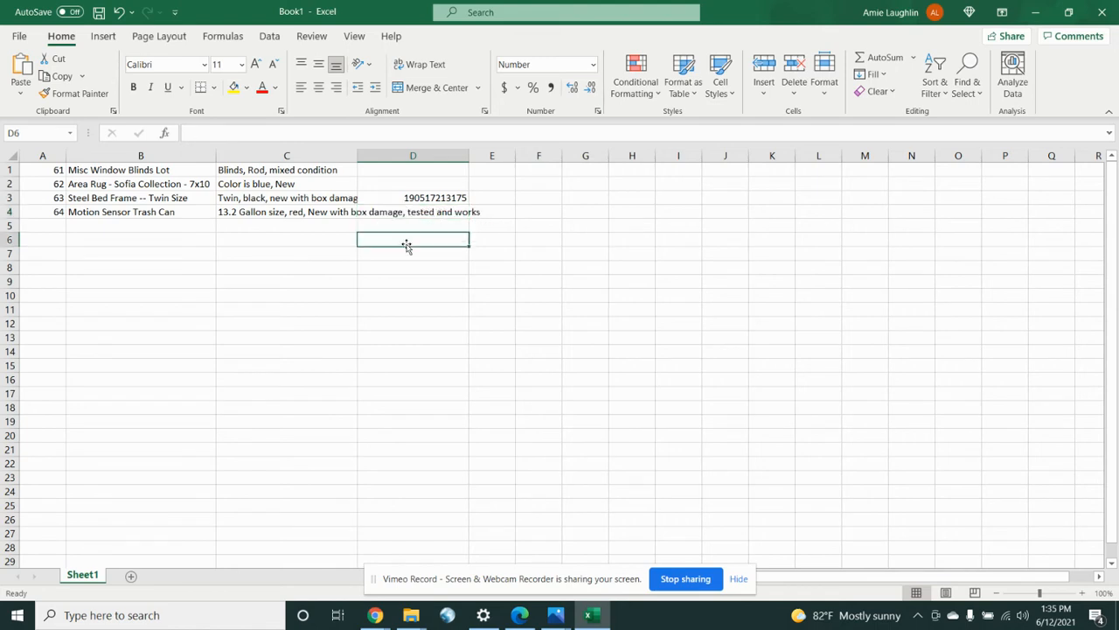
Step: Review the titles, descriptions and column D entries for lots 61 to 63
left_click(421, 198)
left_click(275, 196)
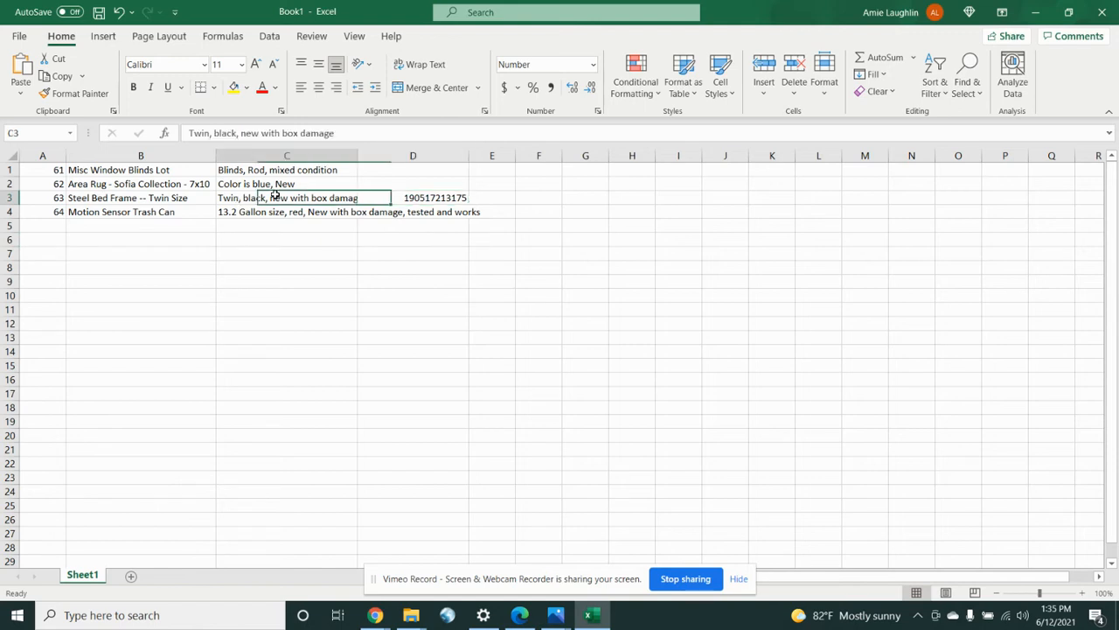
left_click(129, 199)
left_click(387, 183)
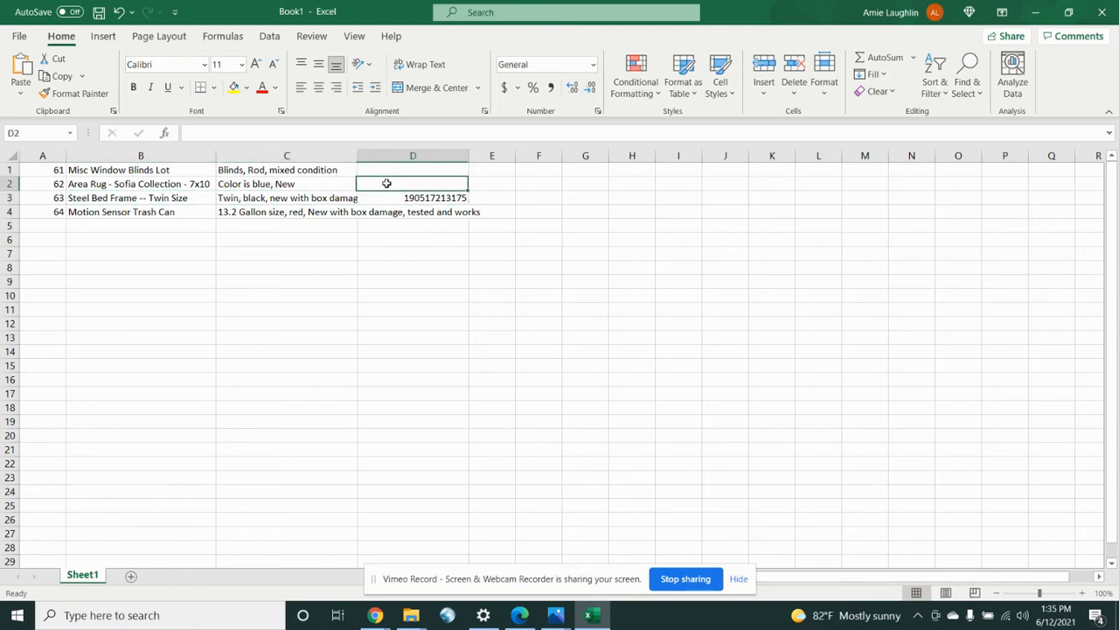
left_click(250, 184)
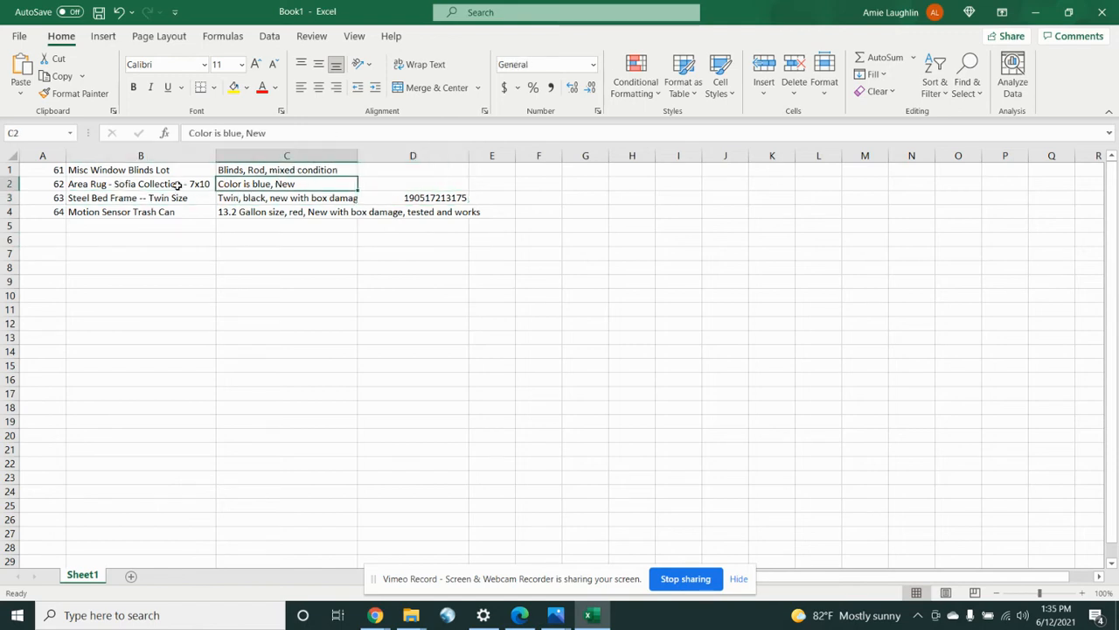
left_click(181, 184)
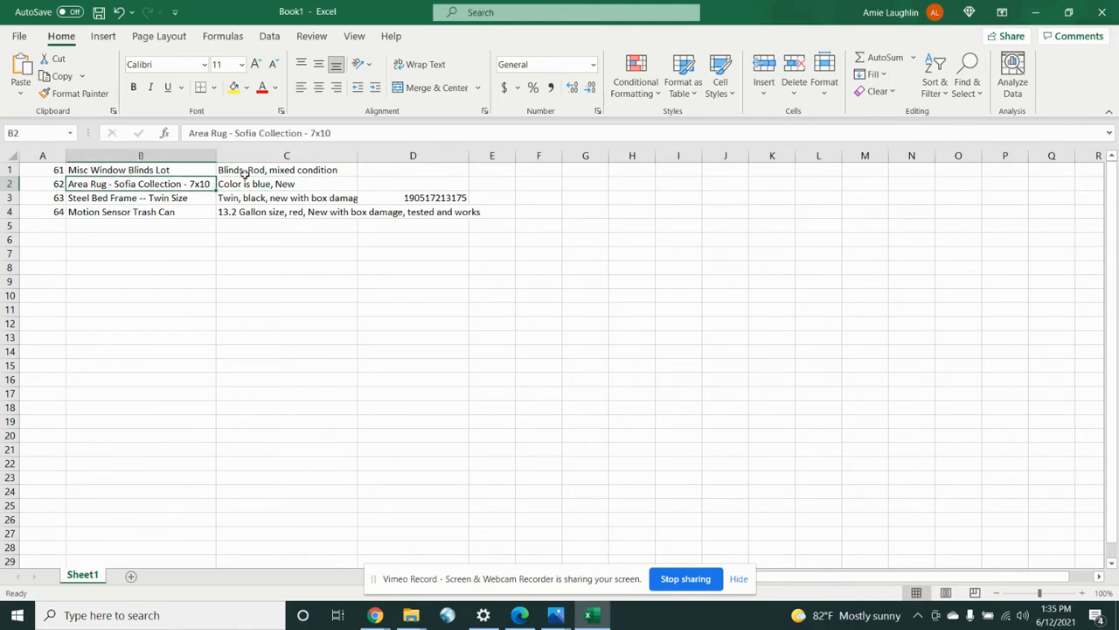
left_click(134, 171)
left_click(298, 169)
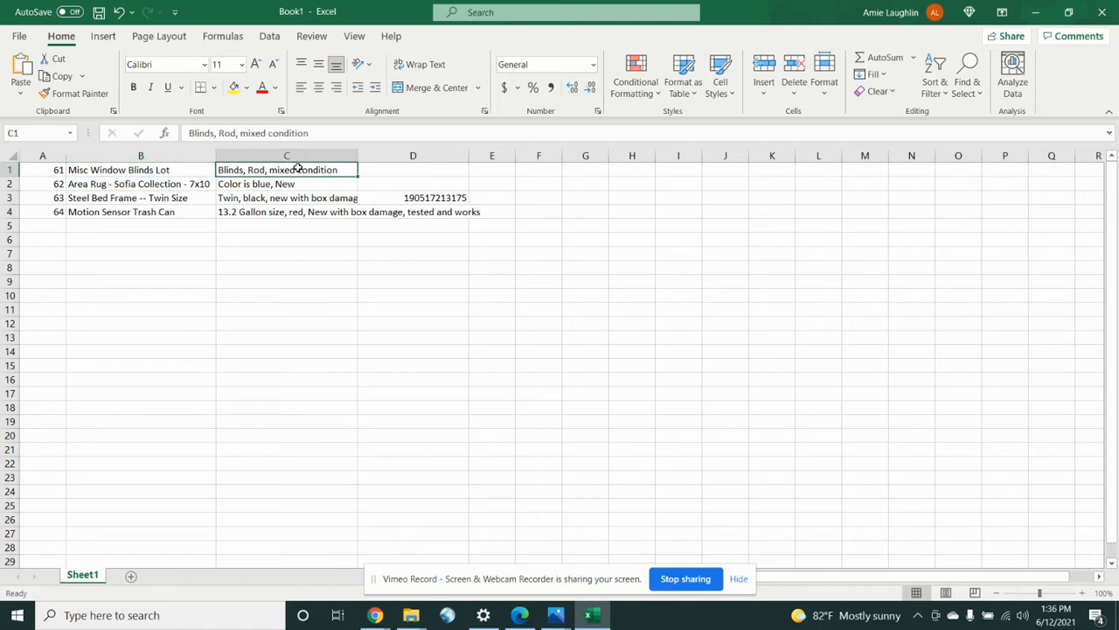
left_click(136, 168)
left_click(256, 169)
left_click(393, 171)
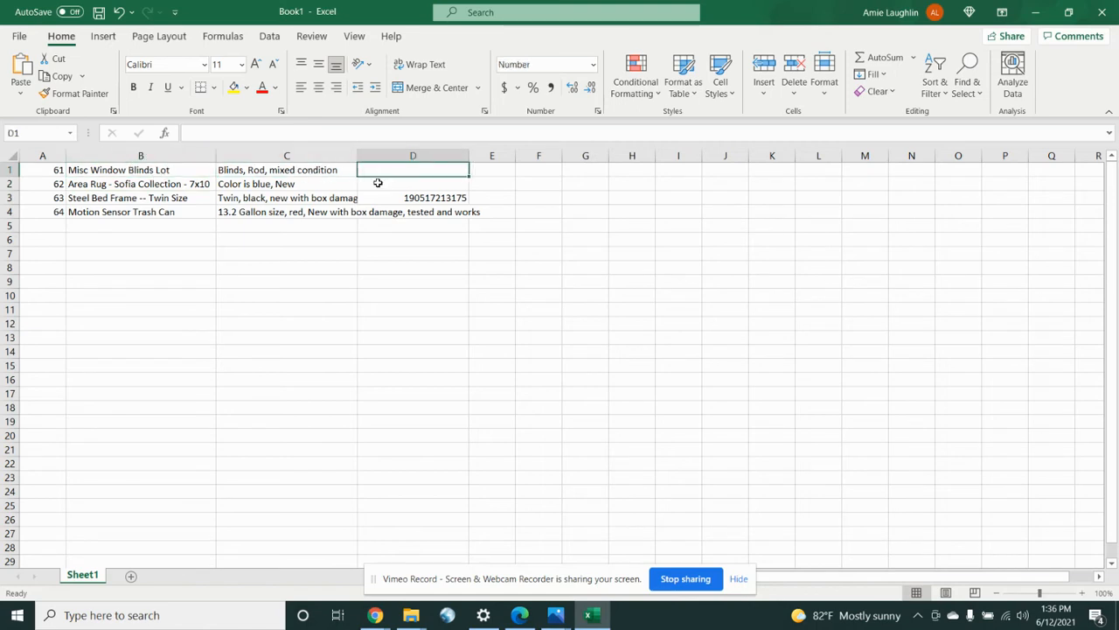
left_click(384, 183)
left_click(420, 200)
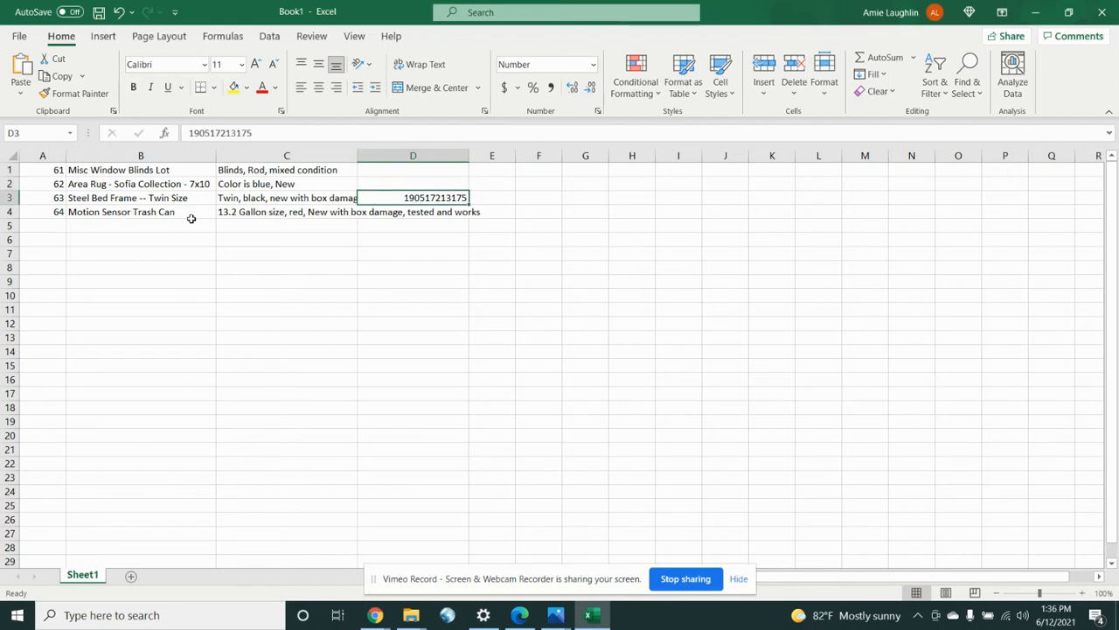
Step: Switch to Photos and examine the lot 64 photo of the motion sensor trash can, checking the yellow sticker and box label up close
left_click(118, 214)
left_click(254, 219)
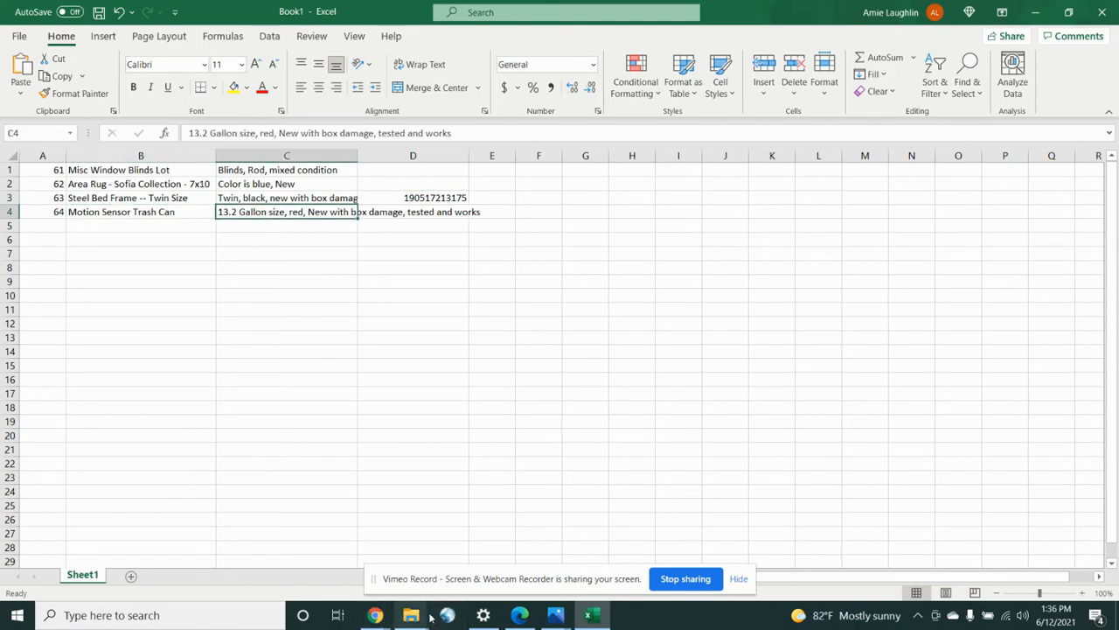
left_click(556, 614)
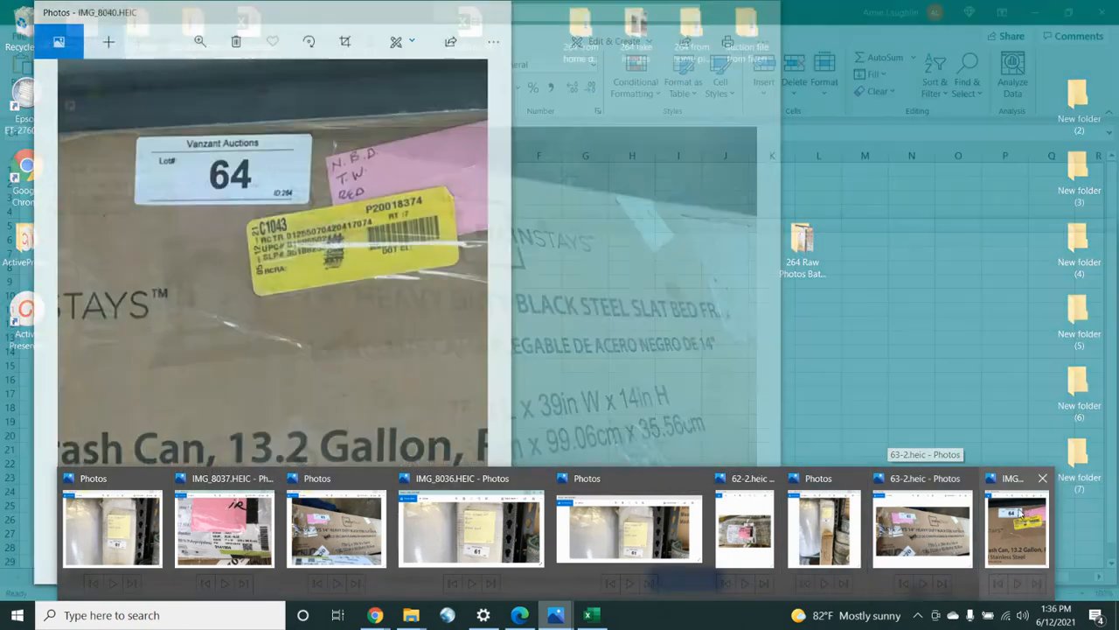
left_click(1021, 513)
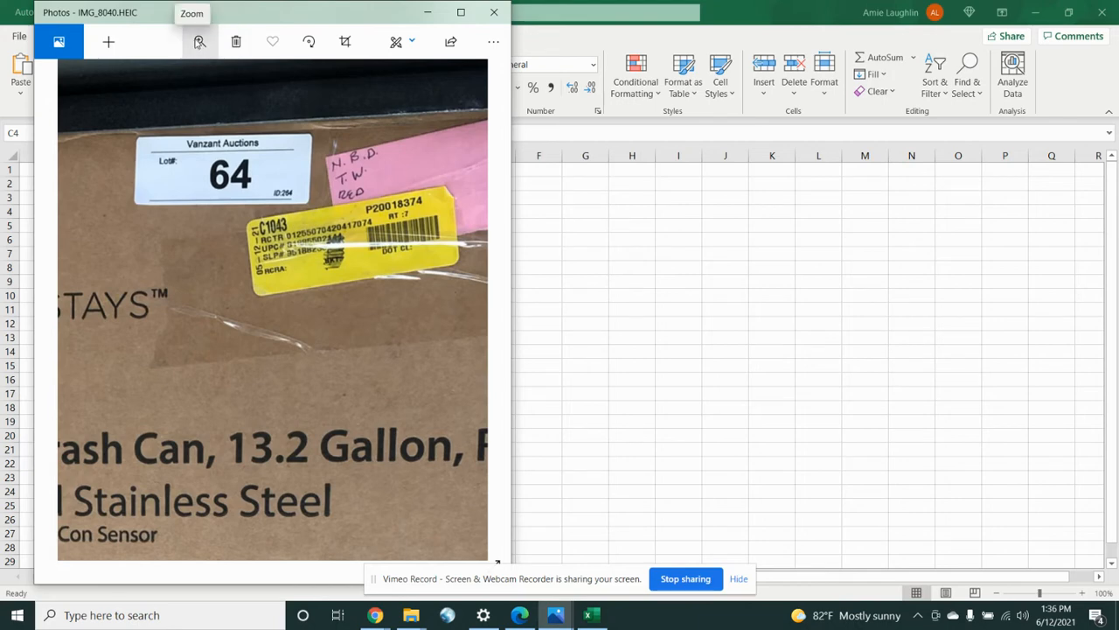
left_click(199, 42)
left_click_drag(168, 85, 202, 80)
left_click_drag(307, 215, 252, 299)
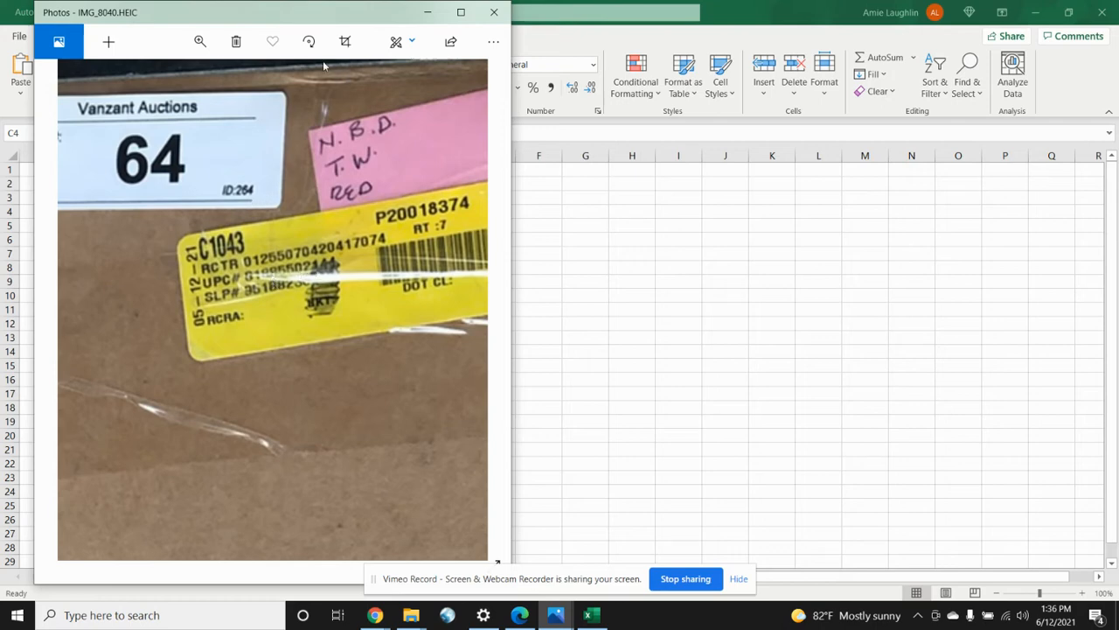
left_click(200, 41)
left_click_drag(201, 80, 163, 80)
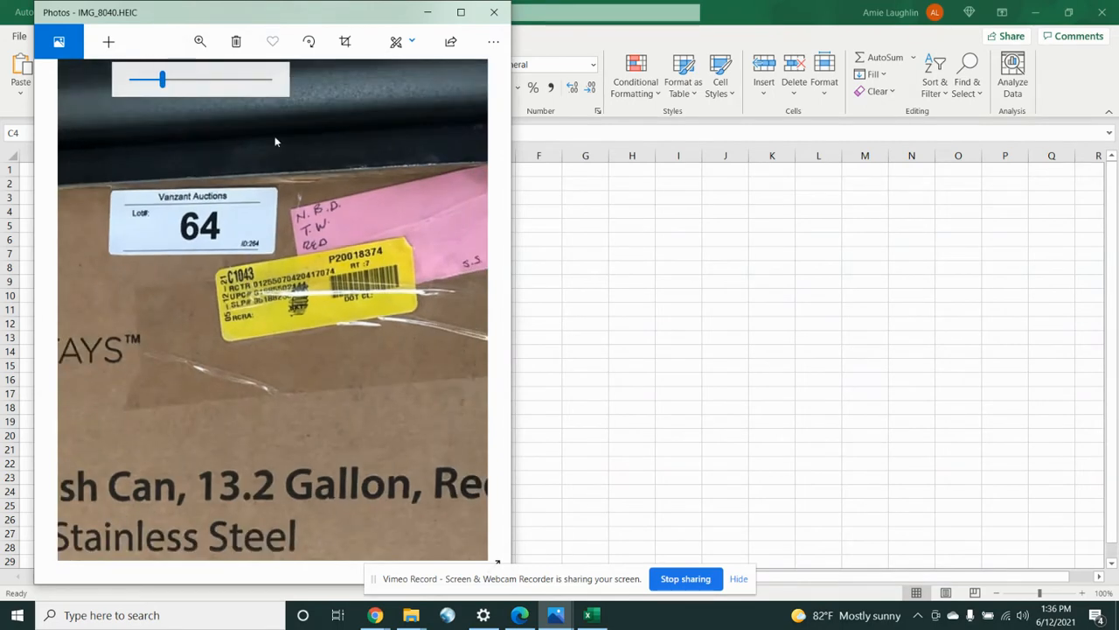
left_click(461, 12)
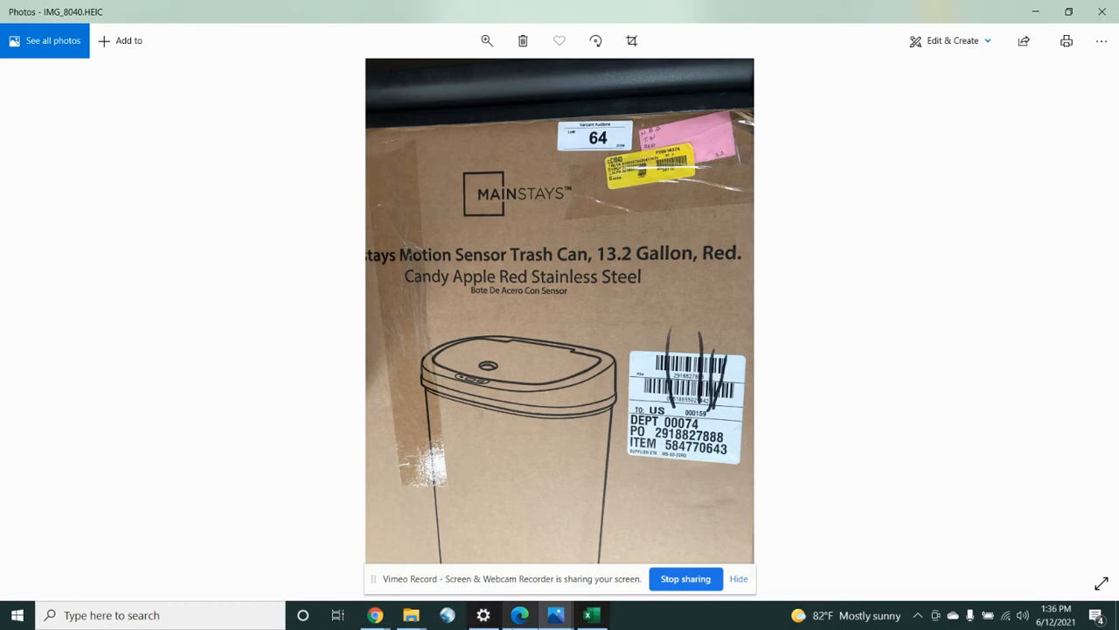
Step: Switch to the Excel workbook and resize its window to fit over one side of the lot 64 photo
left_click(588, 615)
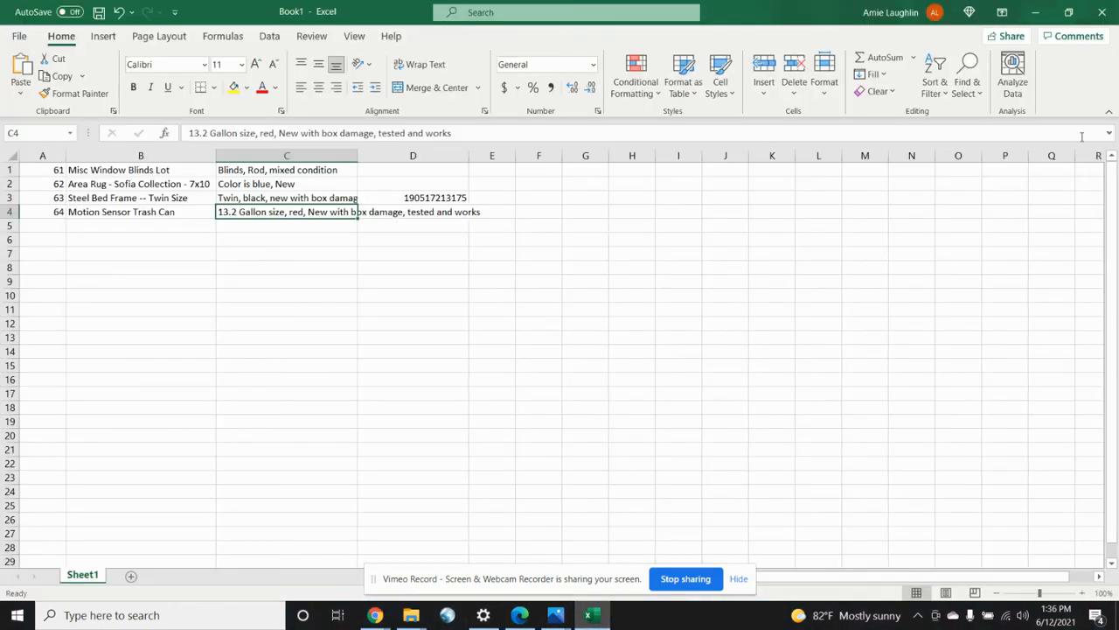
left_click(1069, 12)
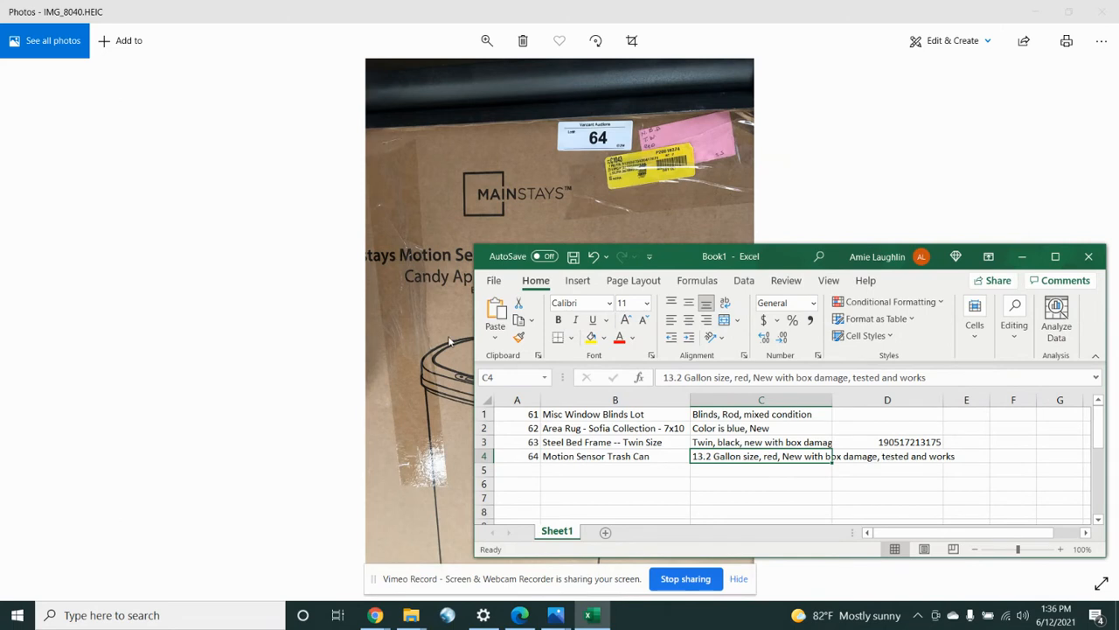
left_click_drag(473, 334, 709, 333)
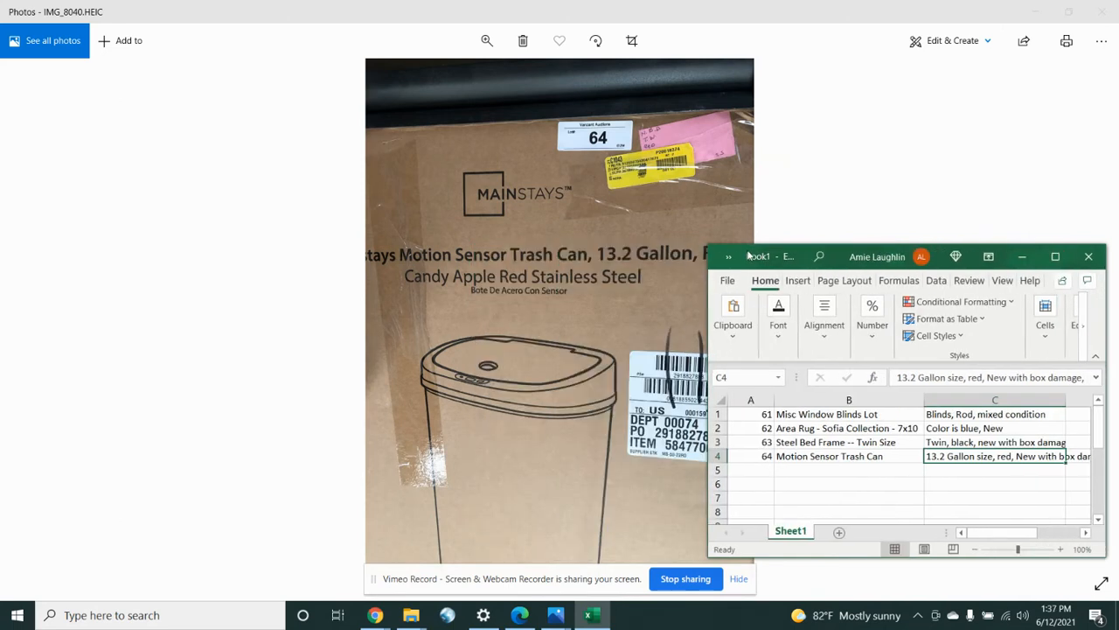
left_click_drag(800, 238, 800, 111)
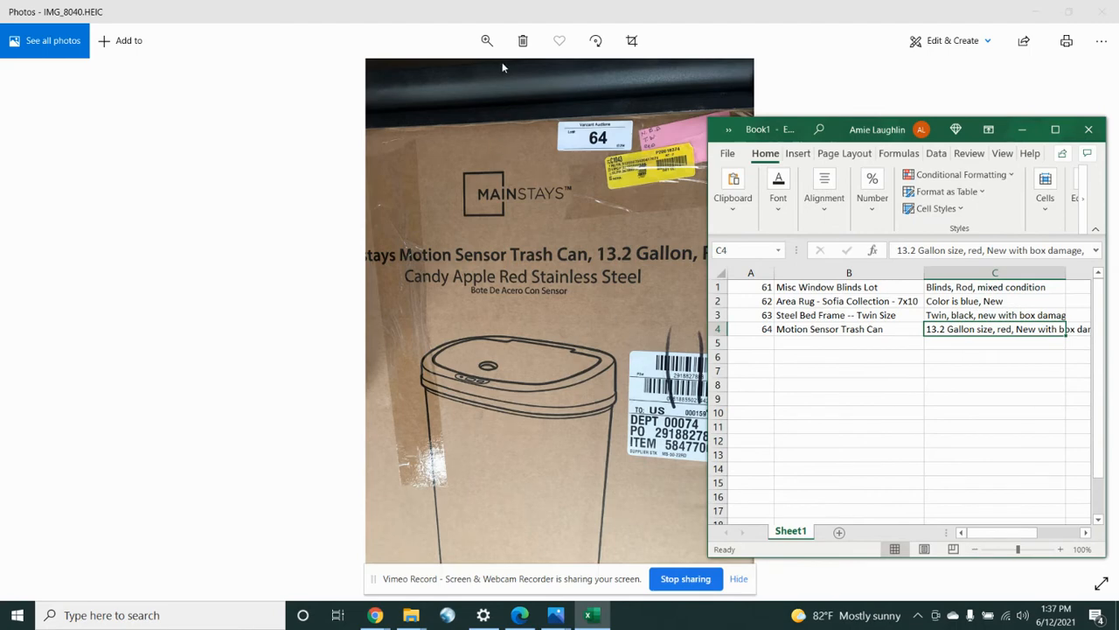
left_click(487, 40)
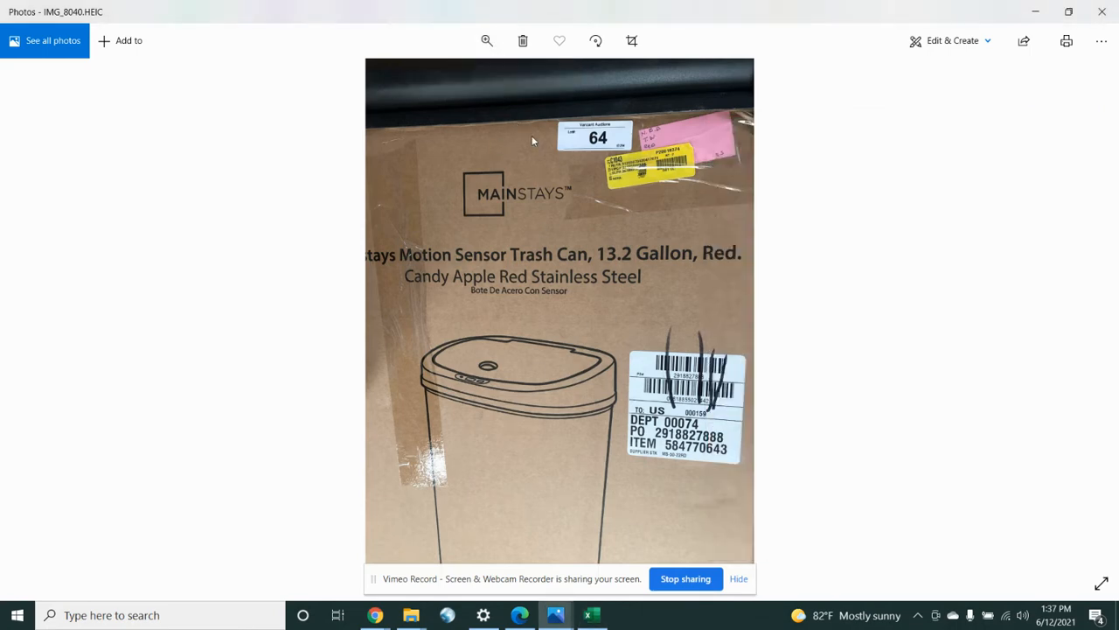
left_click(1033, 14)
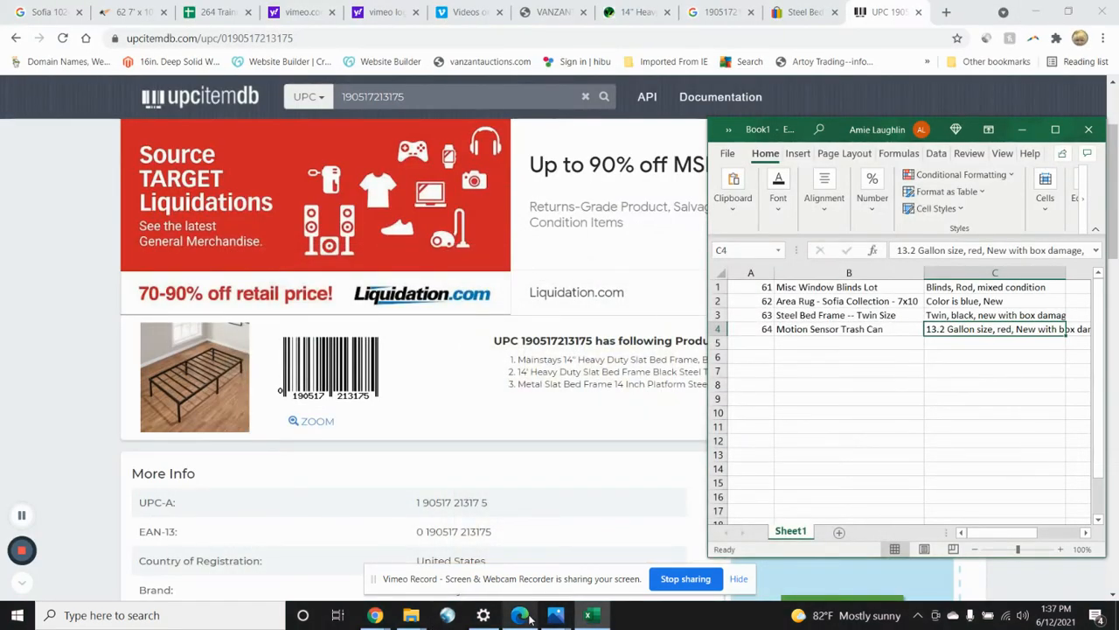
left_click(556, 615)
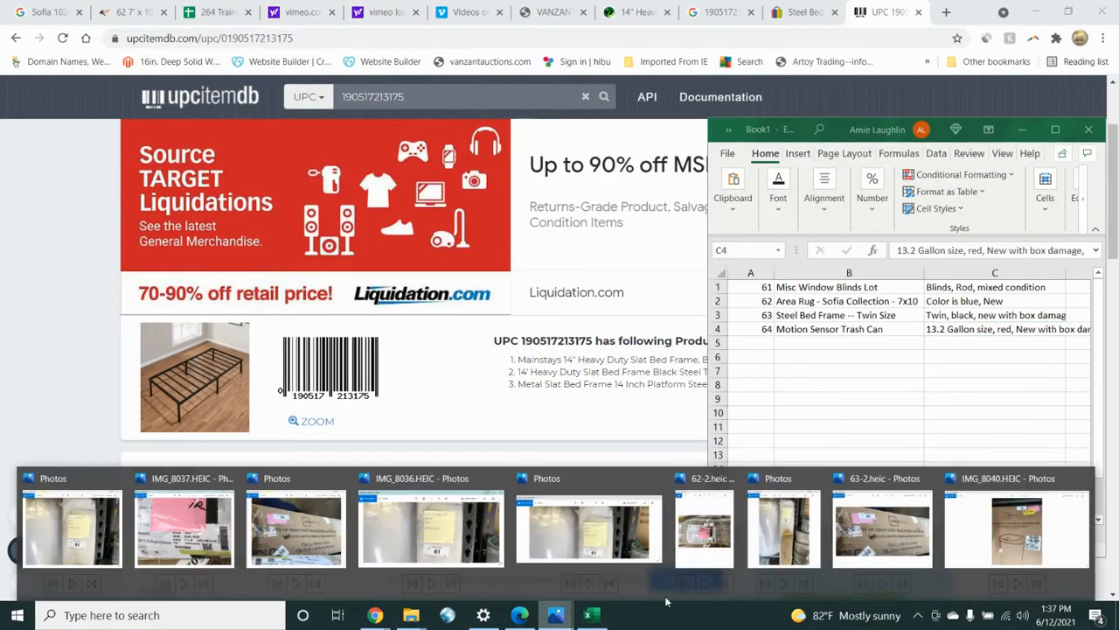
left_click(1006, 546)
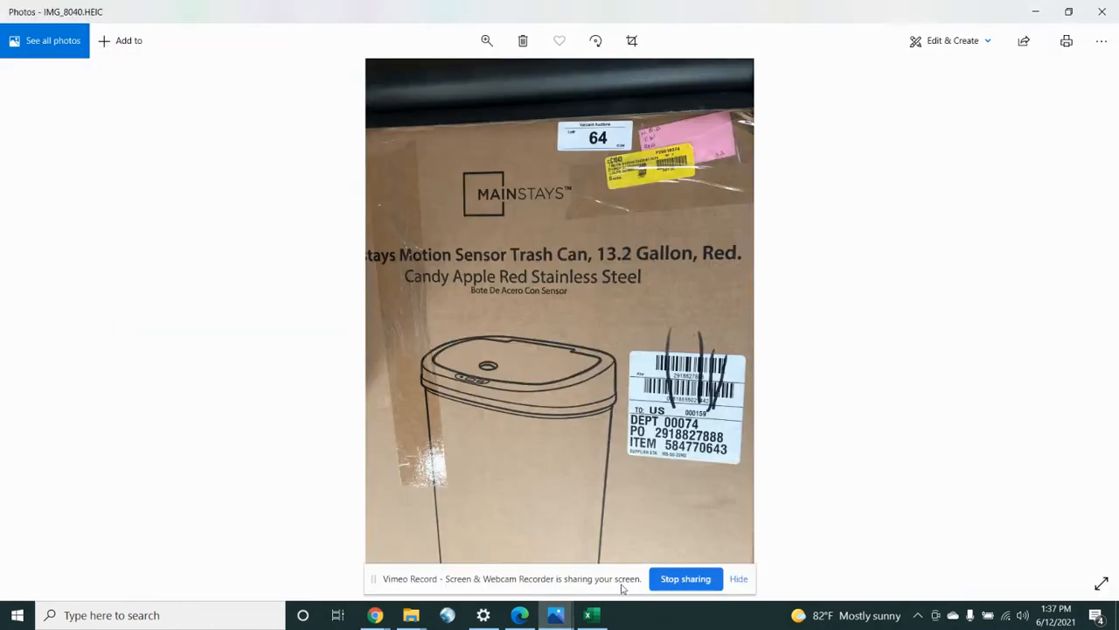
left_click(591, 615)
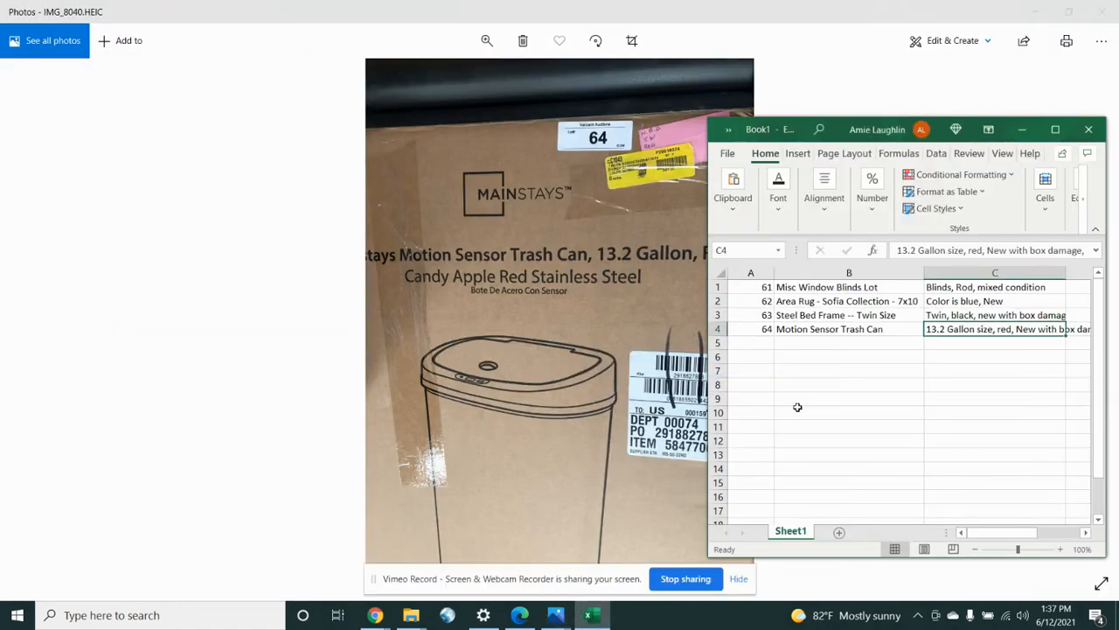
Step: Narrow the workbook window to uncover the box label, and enter the label's PO number in cell B7
left_click(940, 358)
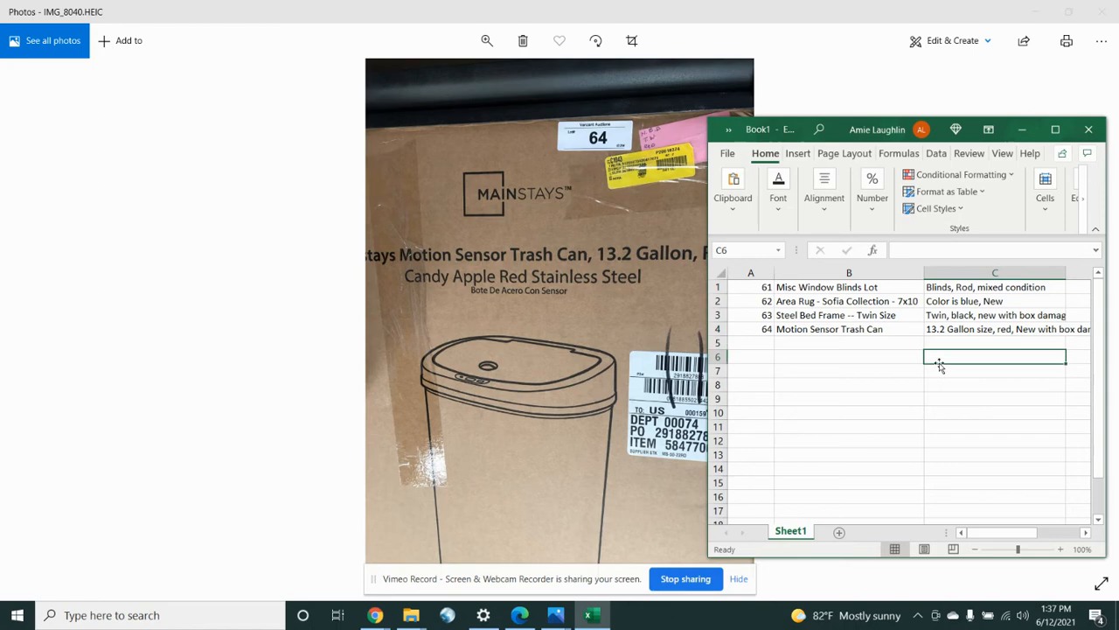
left_click_drag(704, 363, 763, 364)
left_click(895, 372)
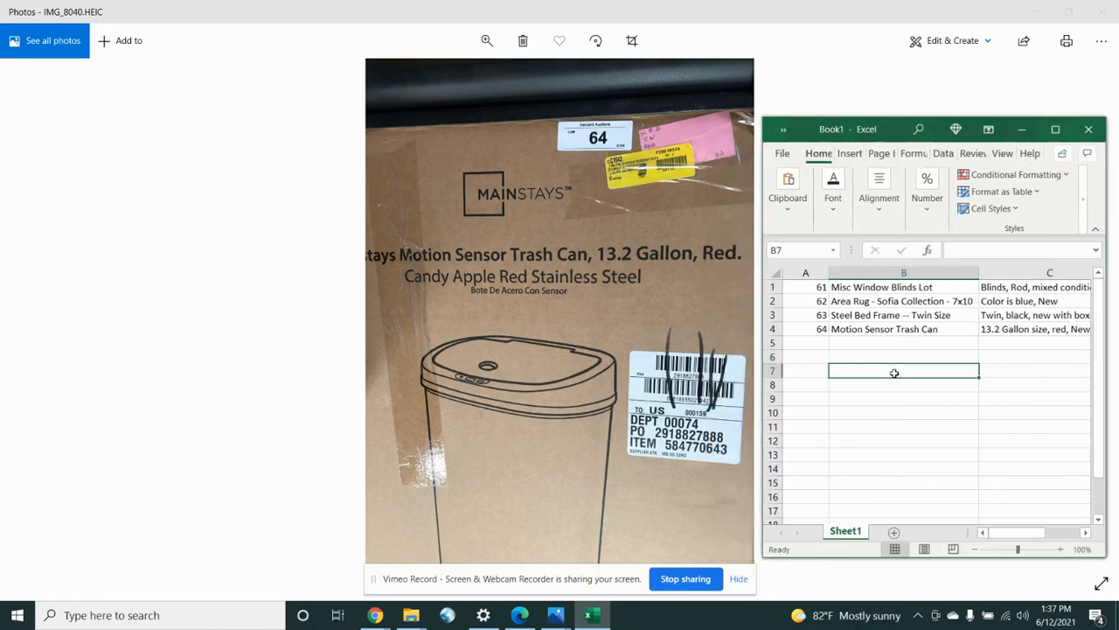
type("2918827888")
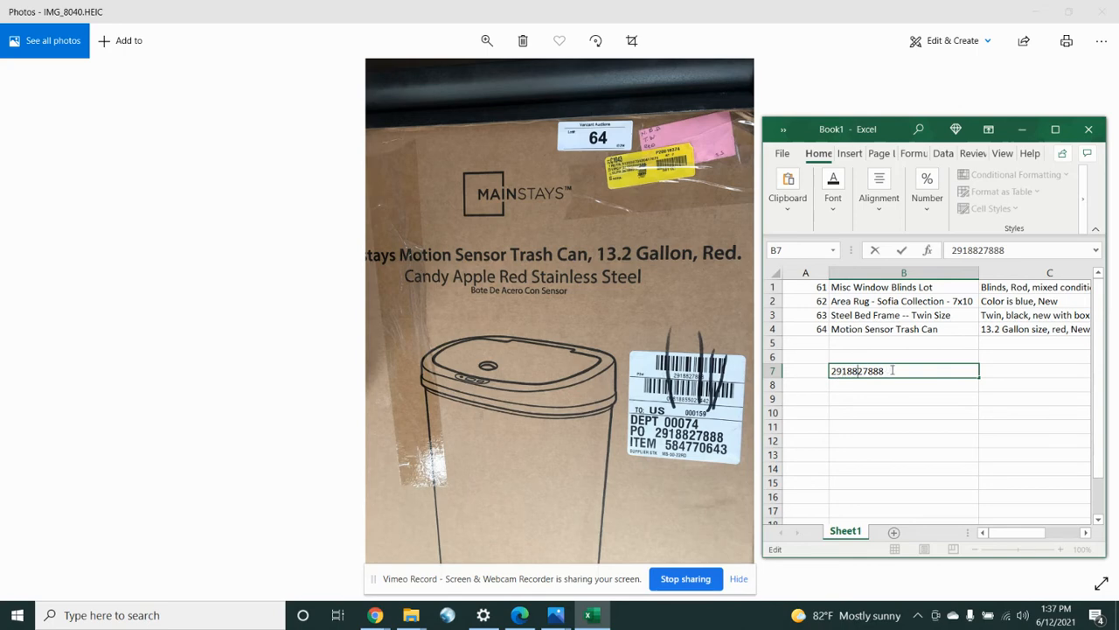
Step: Copy the number from cell B7 into cell D4 for lot 64, widening the workbook window to reach column D
left_click_drag(892, 369, 766, 370)
key("ctrl+c")
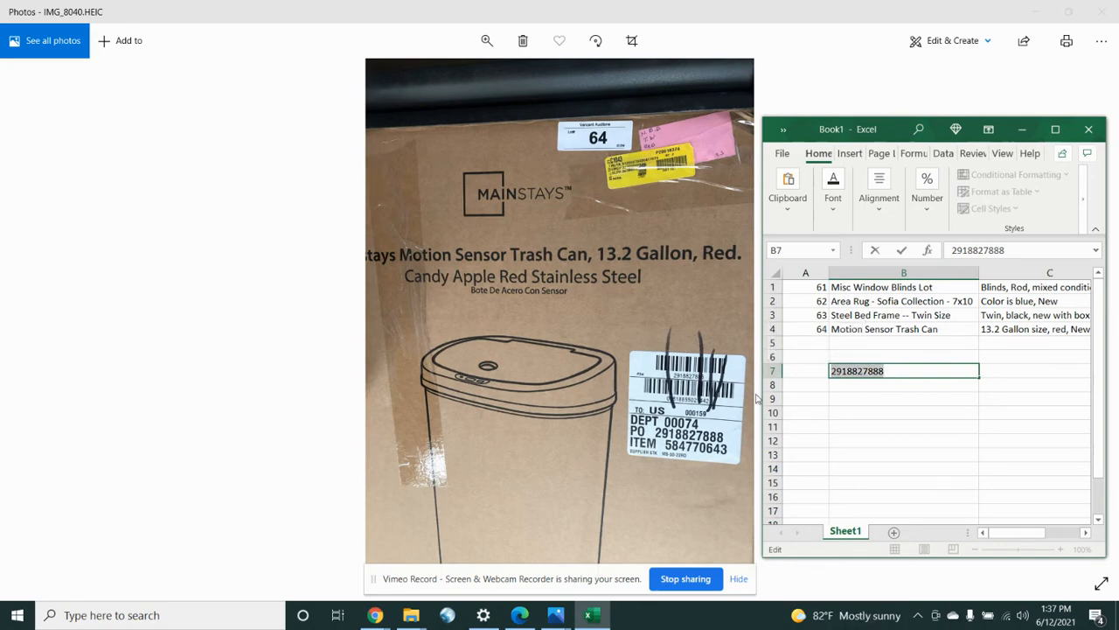
left_click_drag(761, 397, 374, 389)
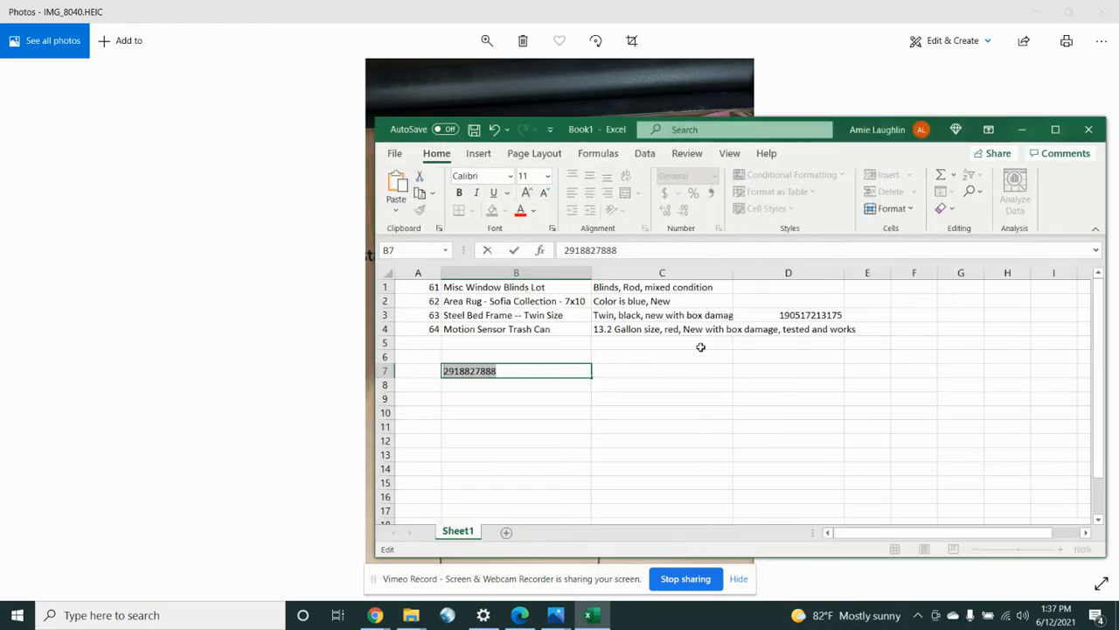
left_click(797, 330)
key("ctrl+v")
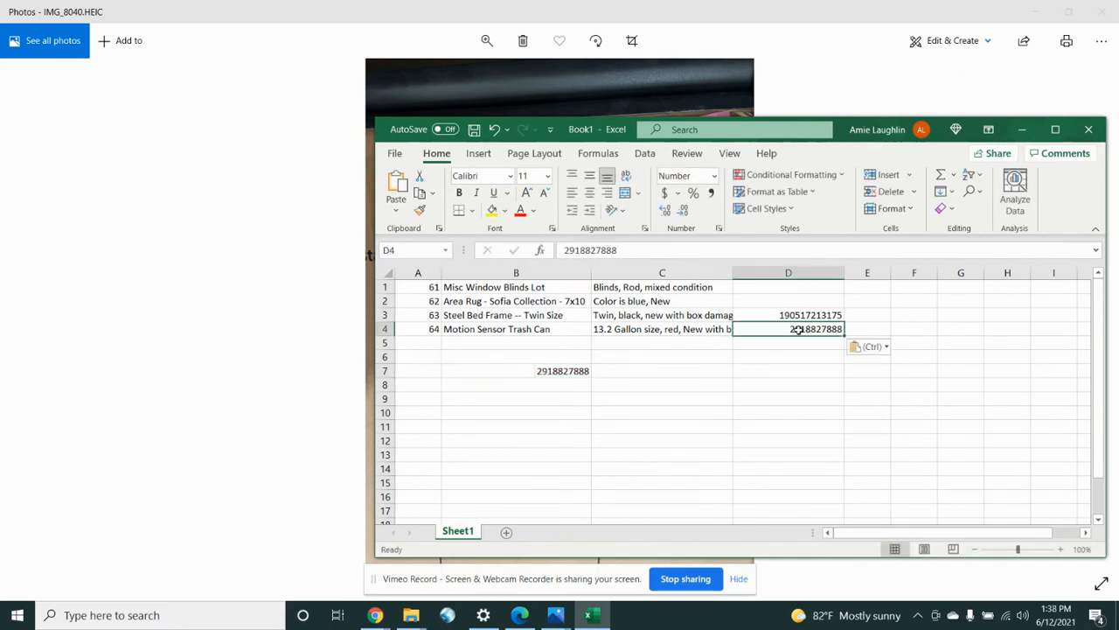
Step: Copy the number in cell D4, switch to Chrome and look it up as a UPC on upcitemdb
key("ctrl+c")
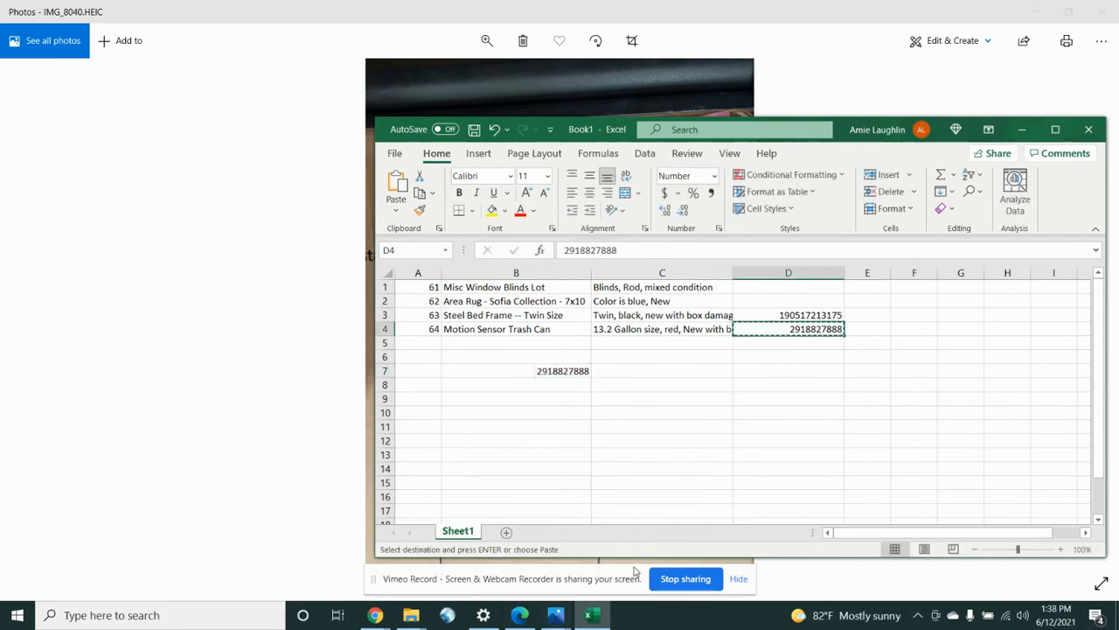
left_click(378, 615)
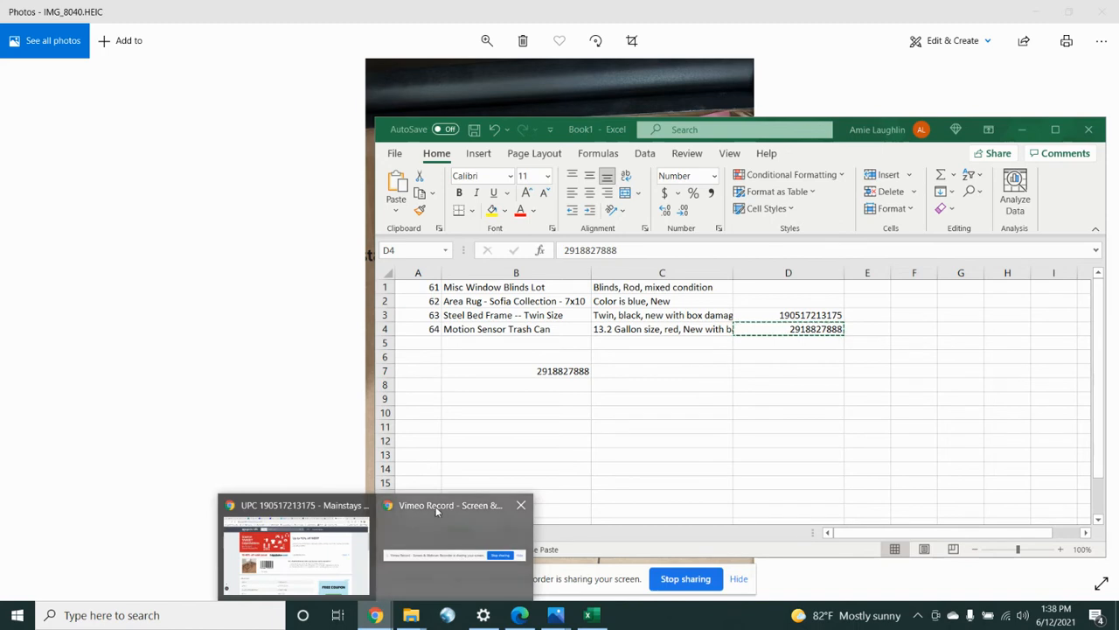
left_click(369, 586)
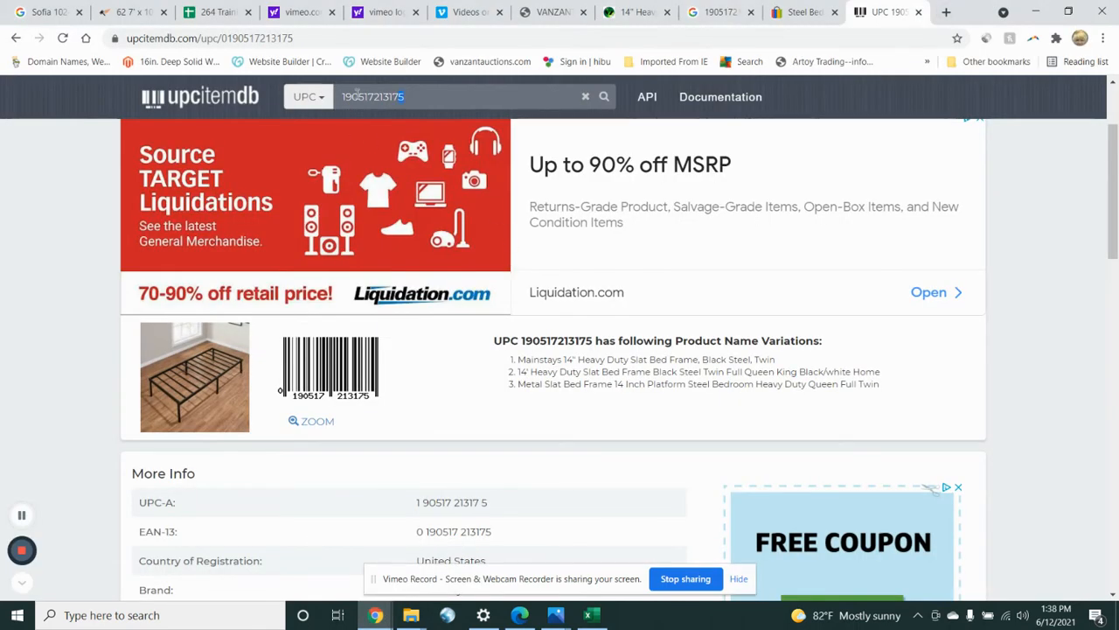
left_click_drag(357, 94, 194, 99)
key("ctrl+v")
key("Return")
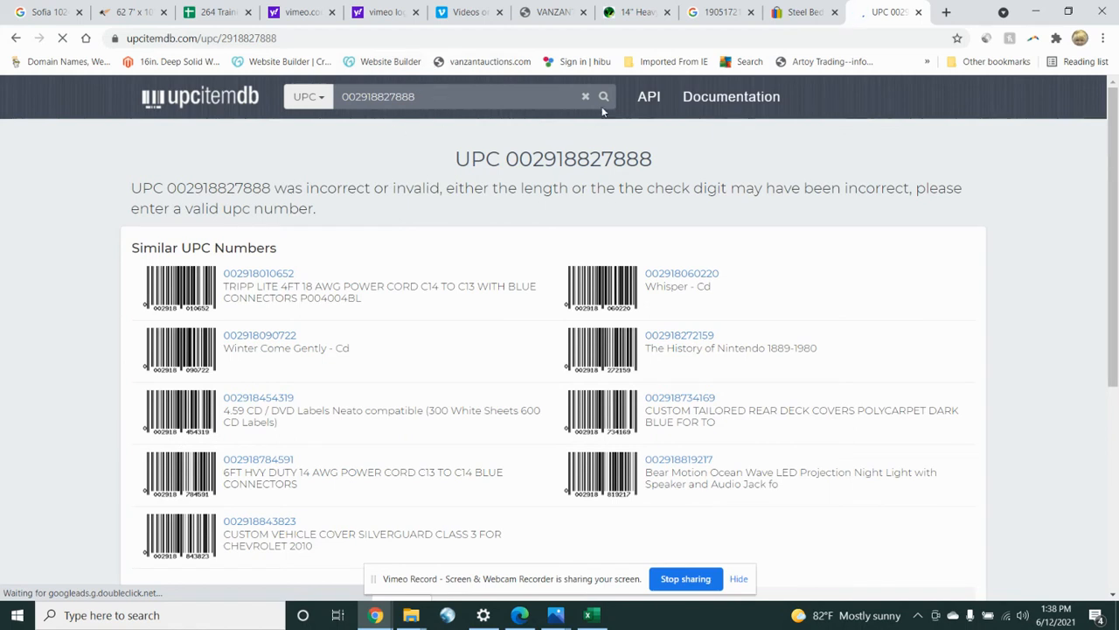
Step: Run the number through the upcitemdb Validator to find its check digit
left_click(319, 100)
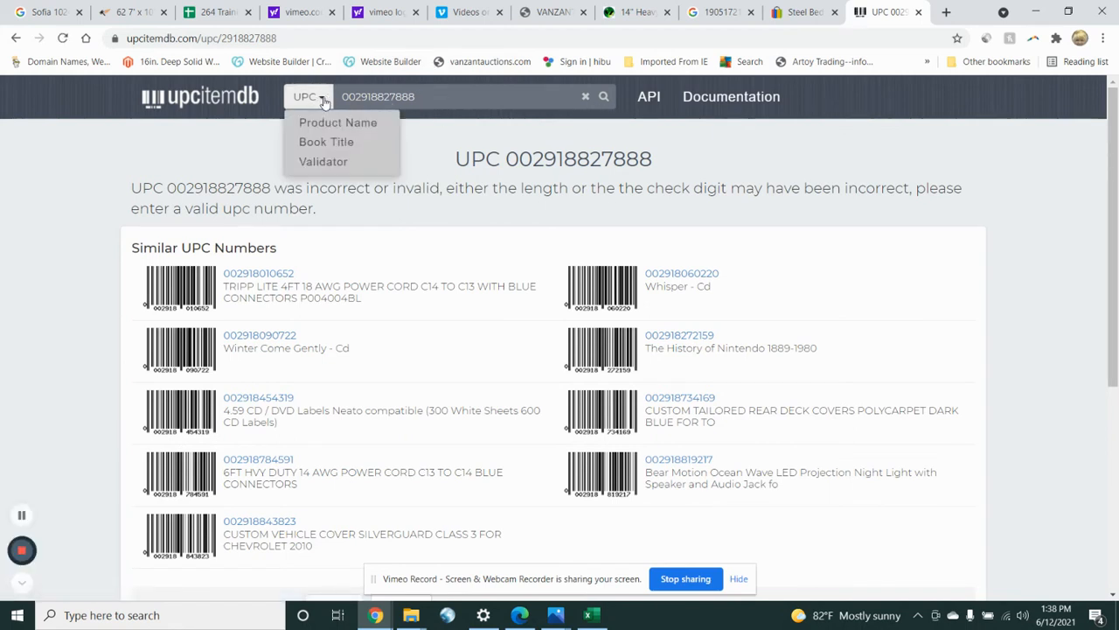
left_click(328, 163)
left_click(494, 101)
key("Return")
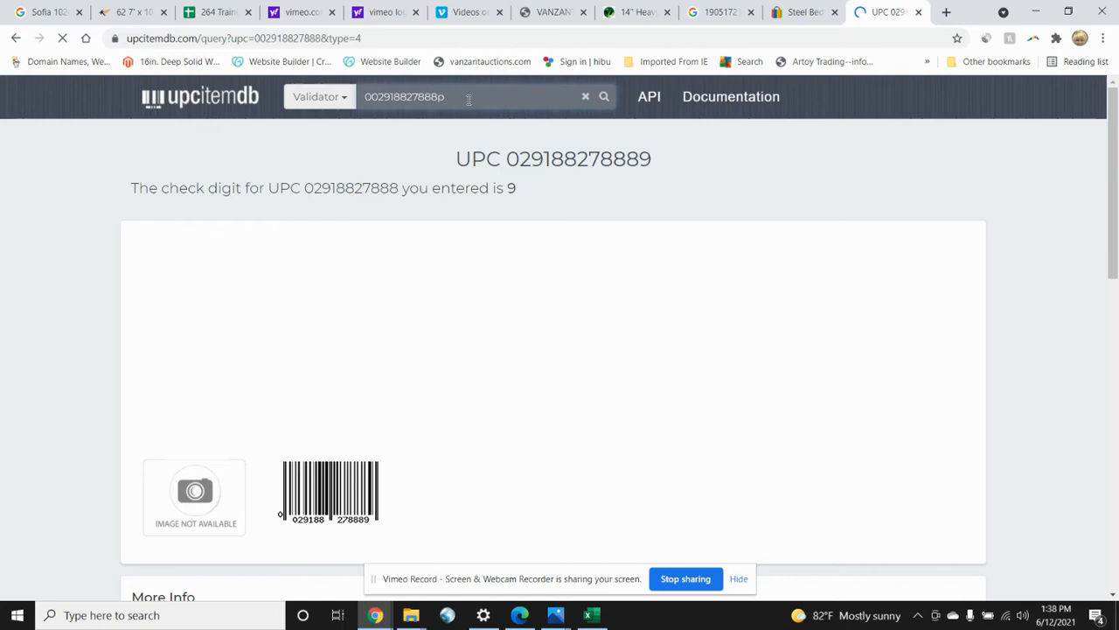
Step: Append check digit 9 to the number and look it up on upcitemdb as a UPC
key("BackSpace")
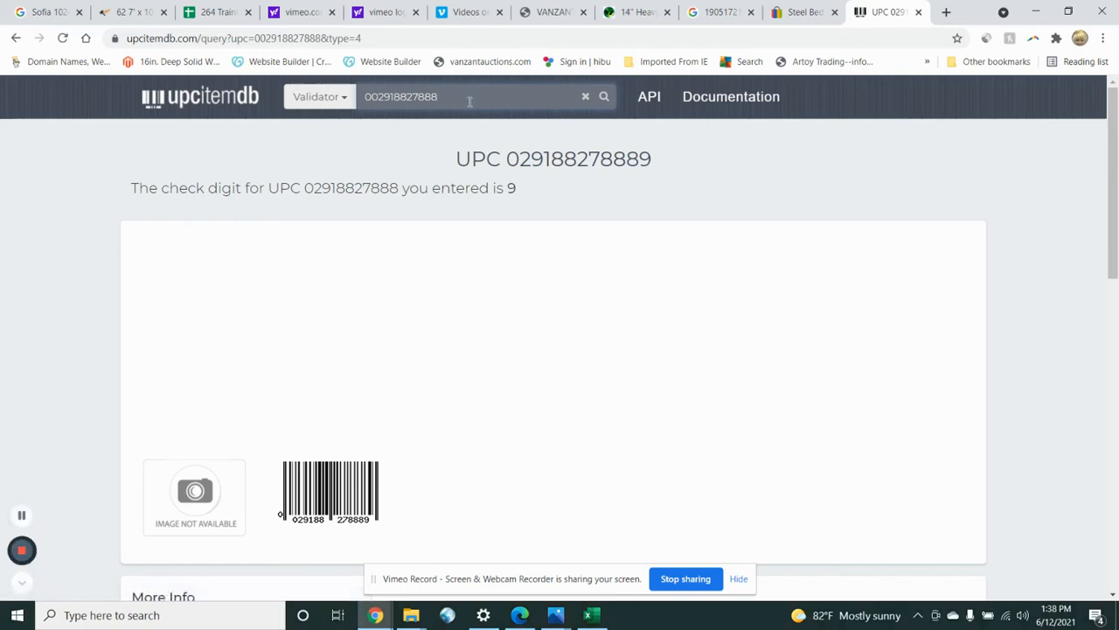
left_click_drag(453, 88, 272, 92)
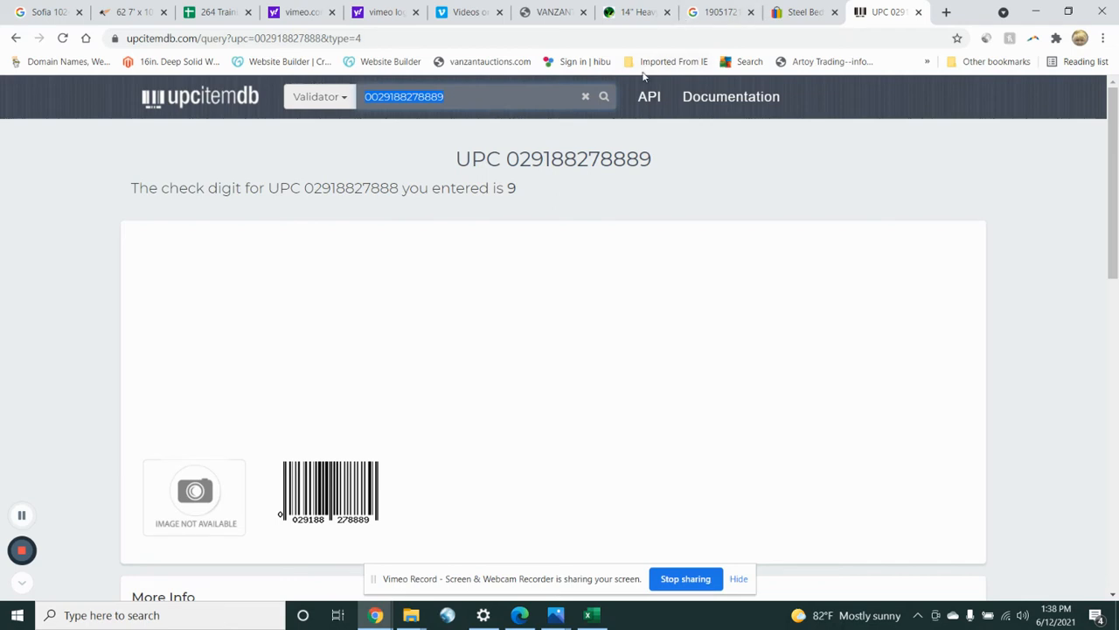
left_click(348, 99)
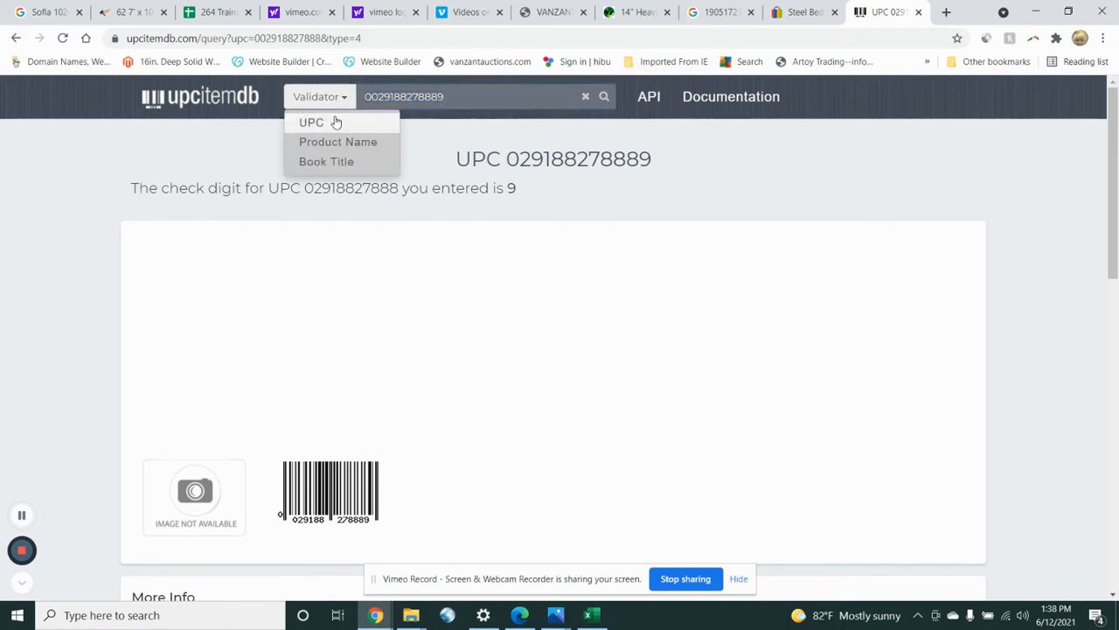
left_click(306, 122)
left_click_drag(425, 96, 327, 102)
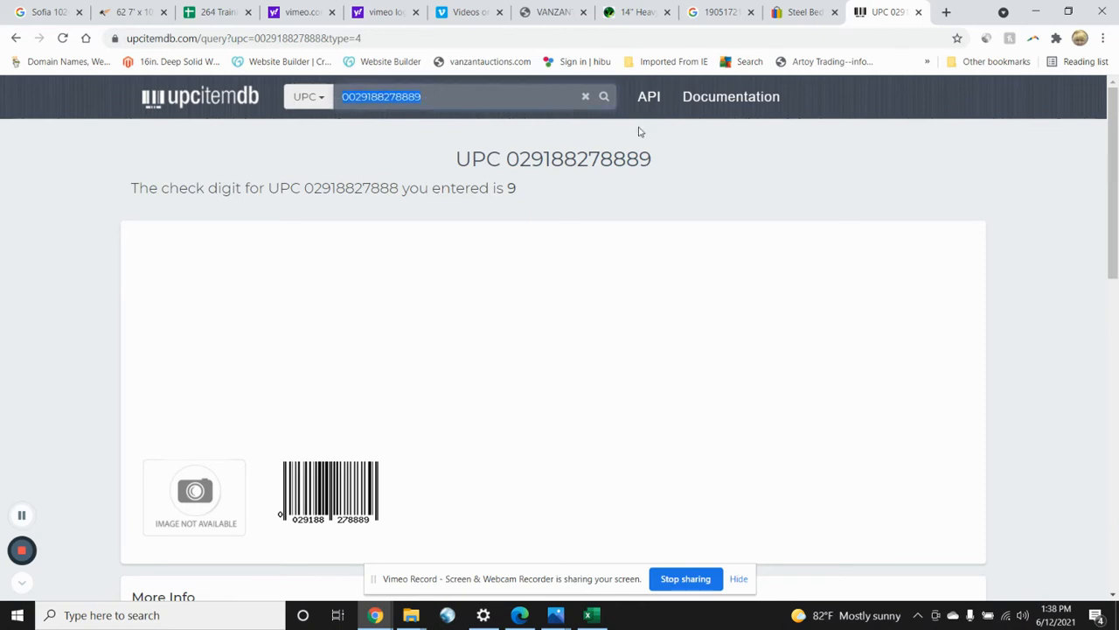
key("Right")
key("Return")
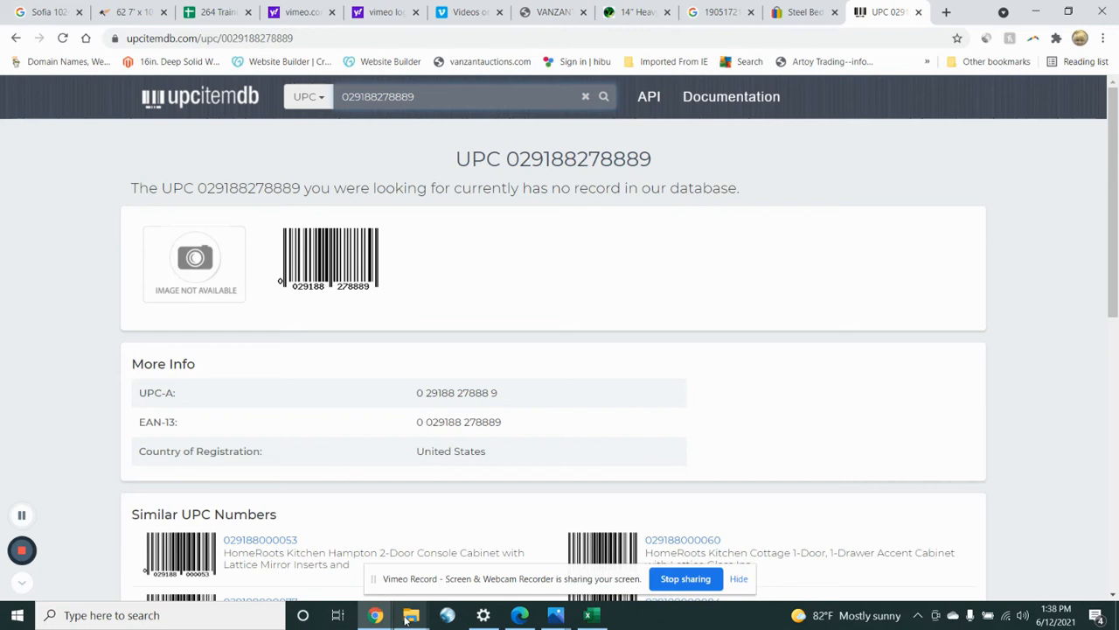
Step: Copy lot 64's title from the Excel sheet and search Google in Chrome for "Motion Sensor Trash Can Mainstays red 13.2 Gallon"
left_click(591, 614)
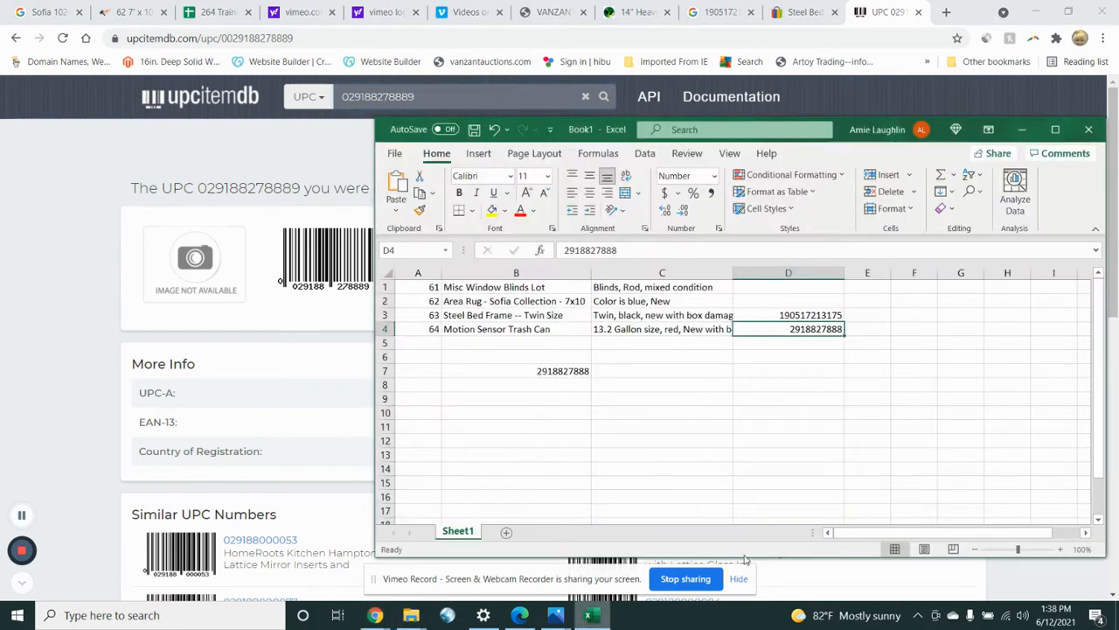
left_click(492, 331)
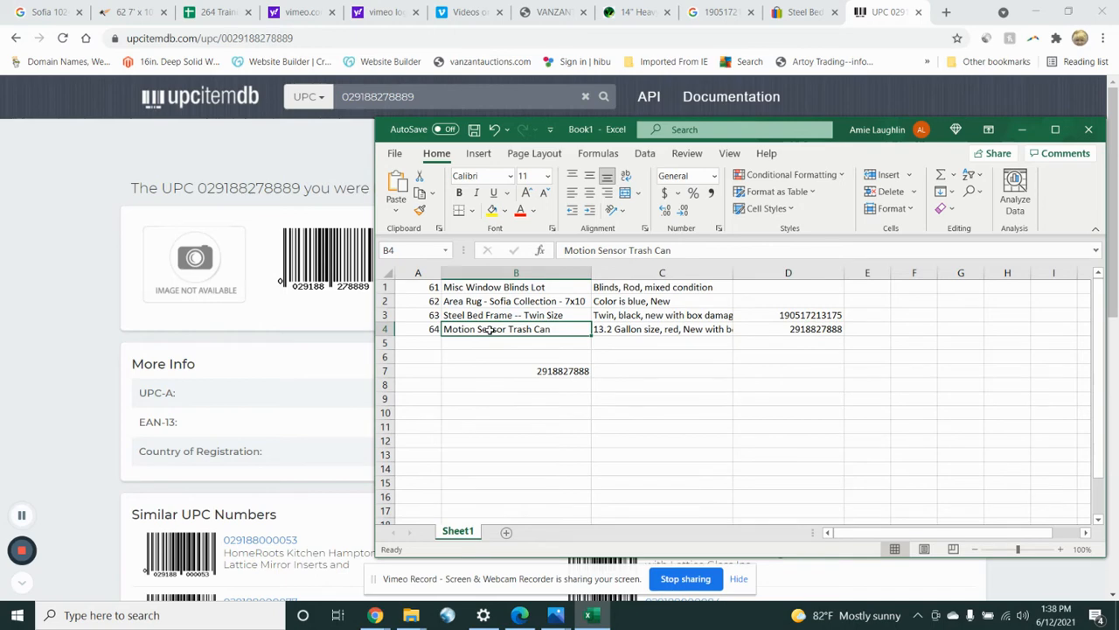
left_click(704, 14)
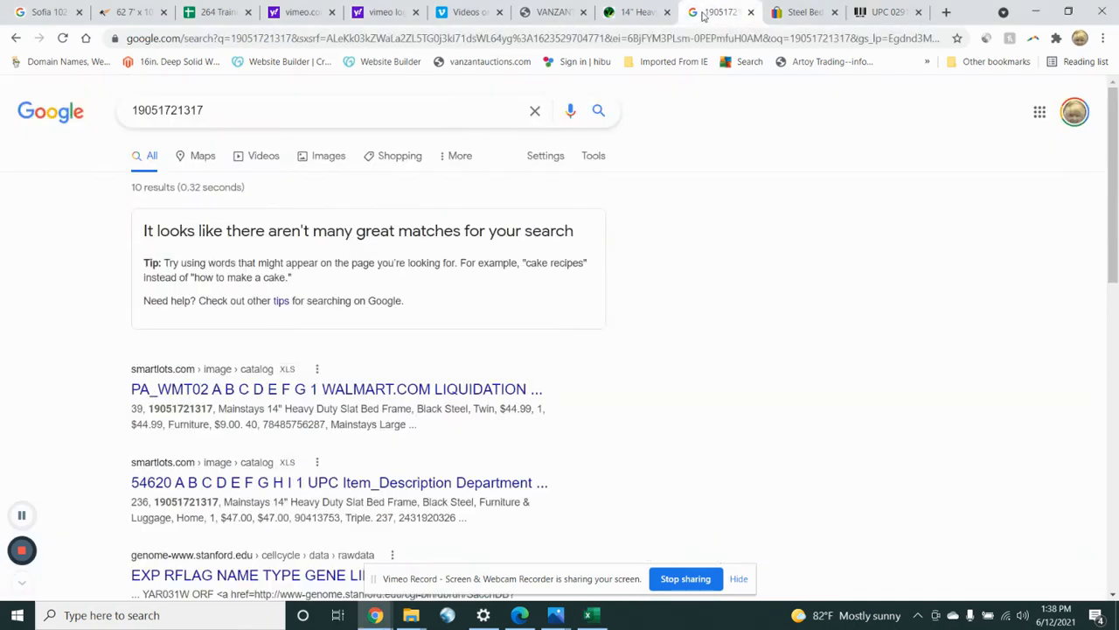
double_click(222, 111)
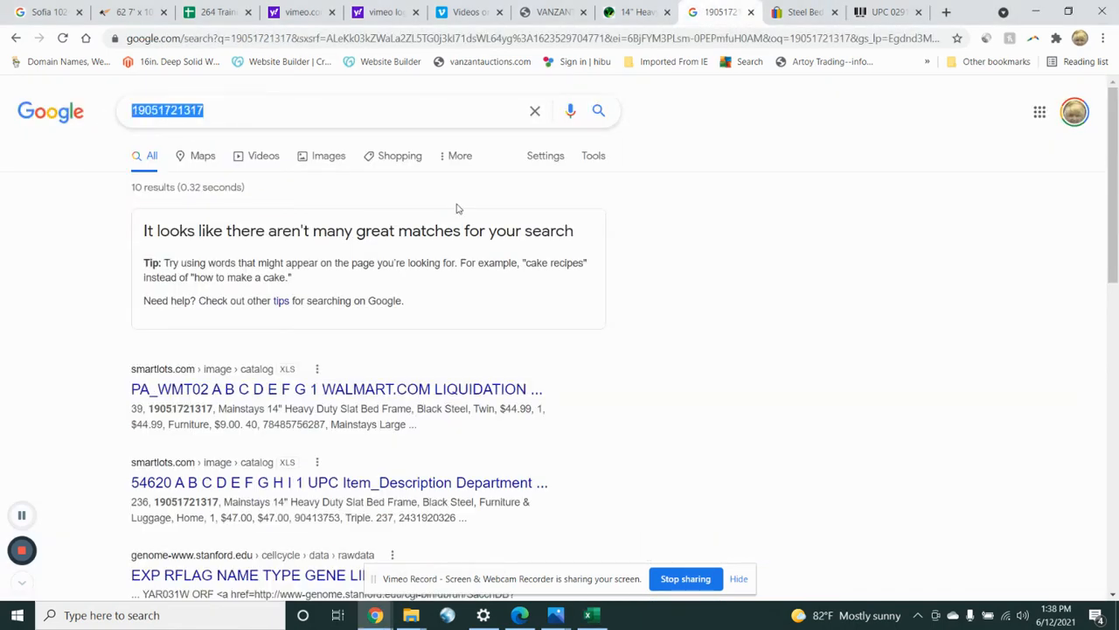
key("ctrl+v")
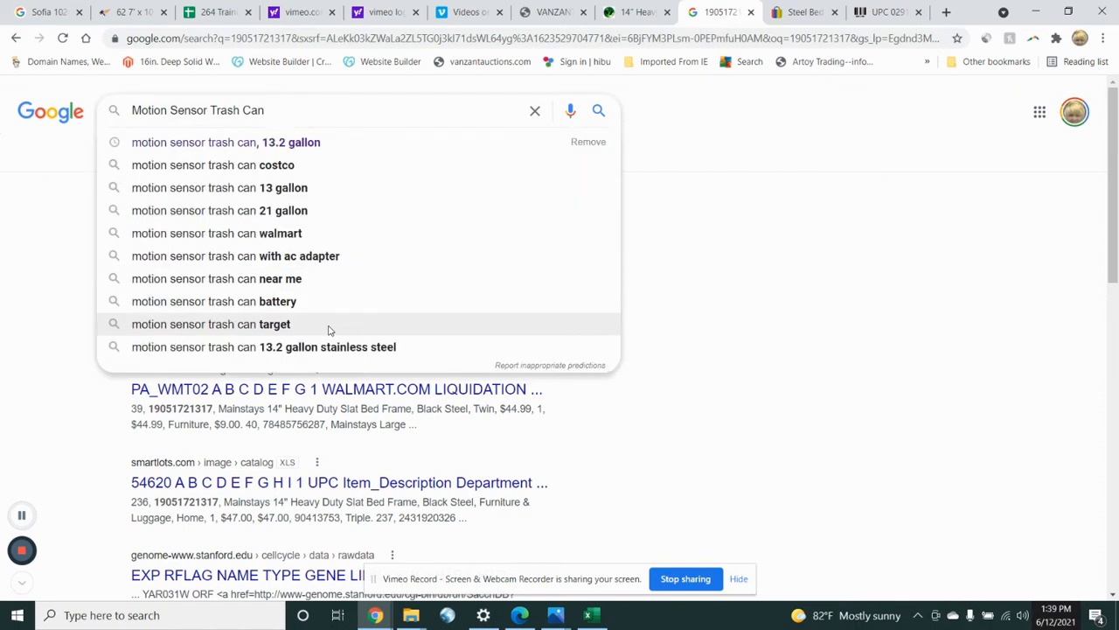
type("Mainstays red")
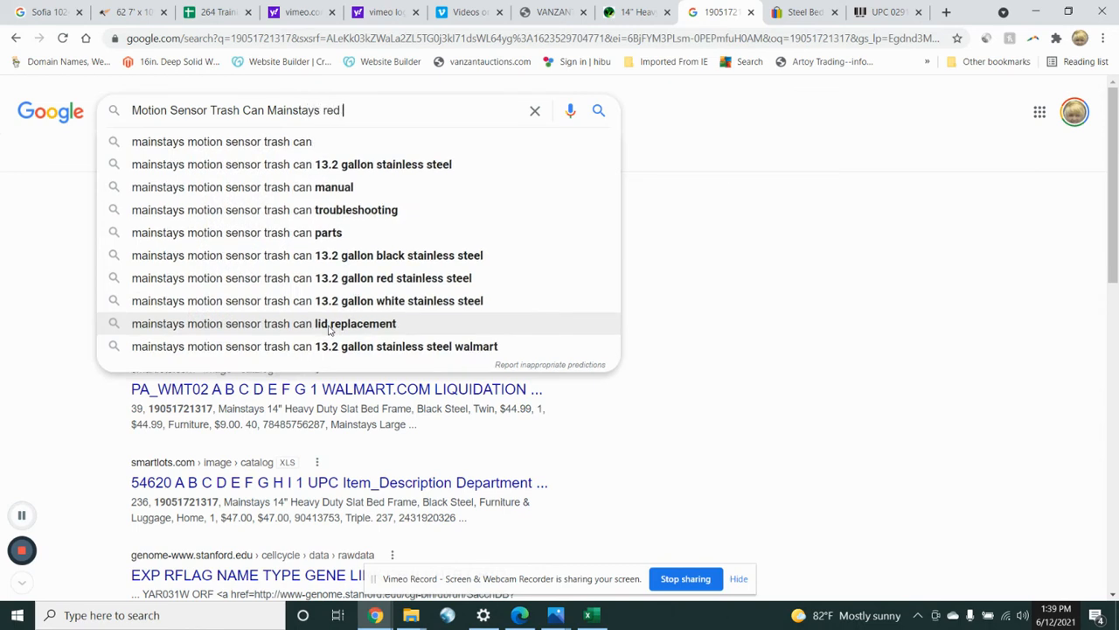
type(" 13.2 Gallon")
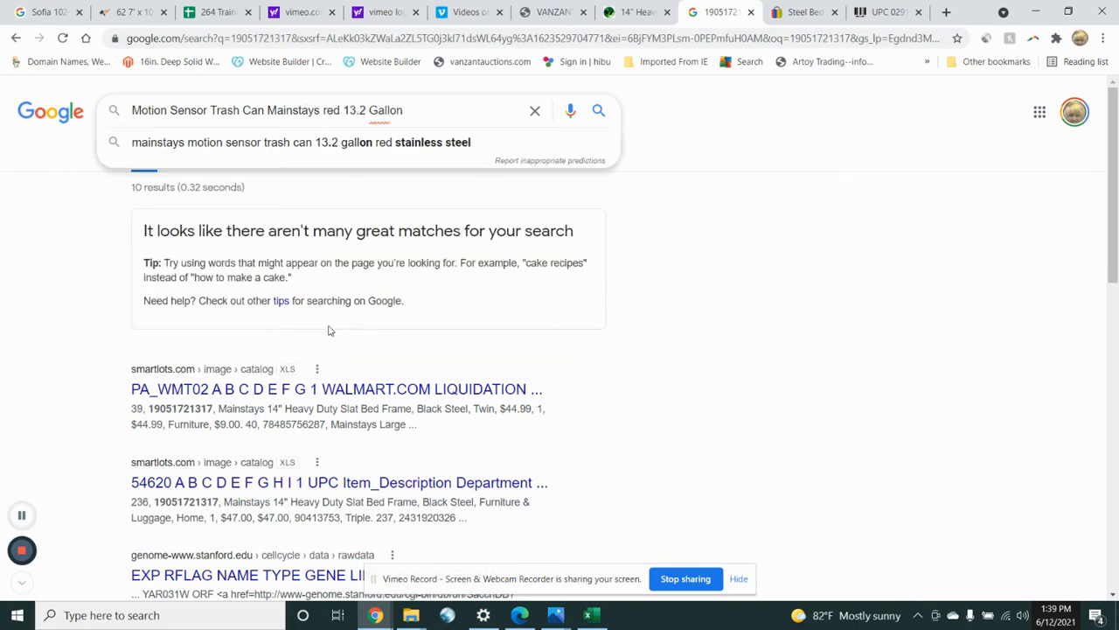
key("Return")
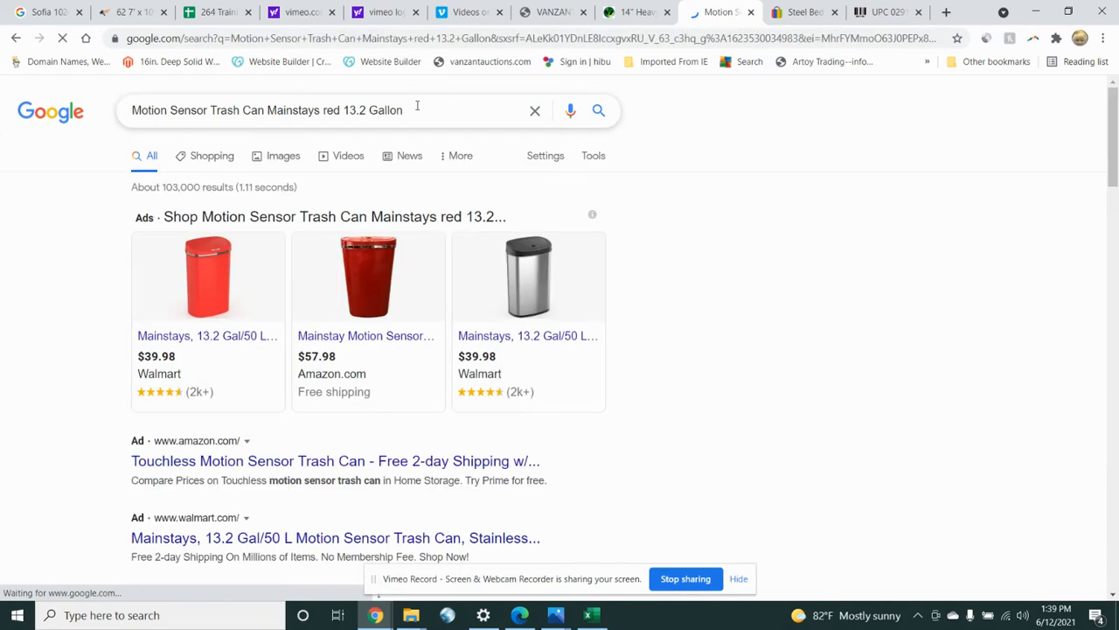
Step: Open Walmart's listing for the red Mainstays 13.2 Gal/50 L motion sensor trash can and look through the whole product page
left_click(214, 280)
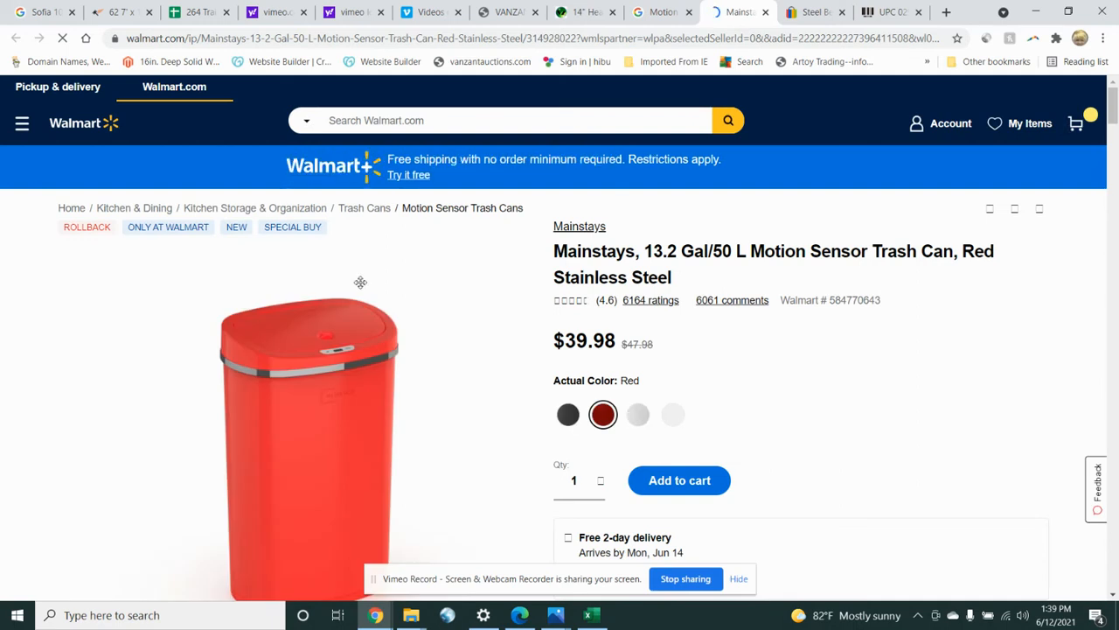
scroll(350, 314, "down", 2)
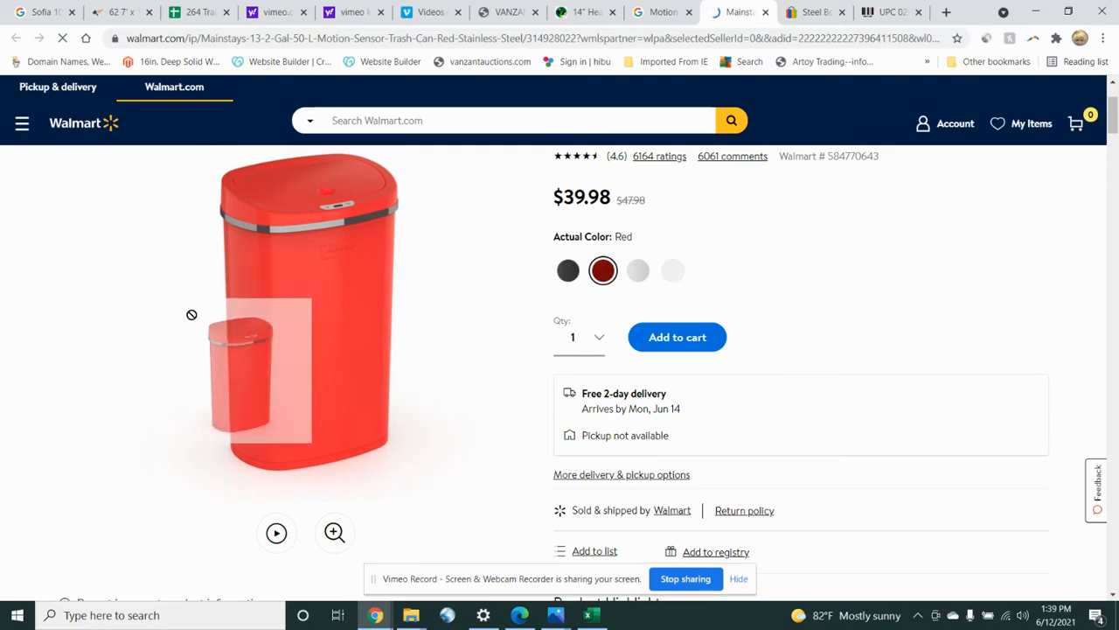
scroll(592, 242, "up", 2)
scroll(592, 241, "down", 20)
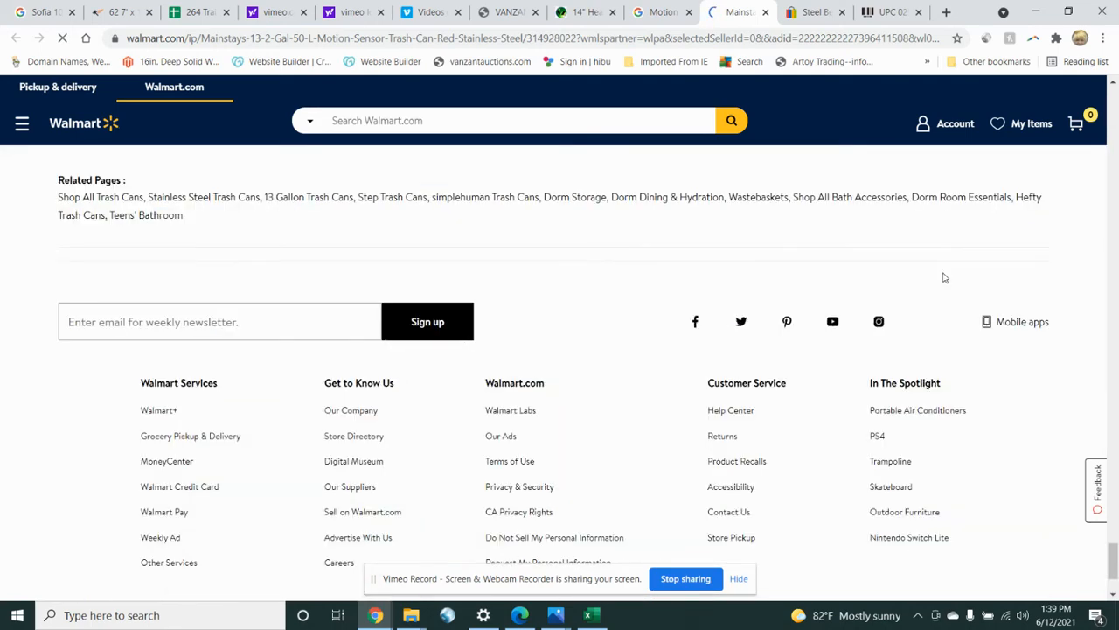
scroll(320, 313, "down", 3)
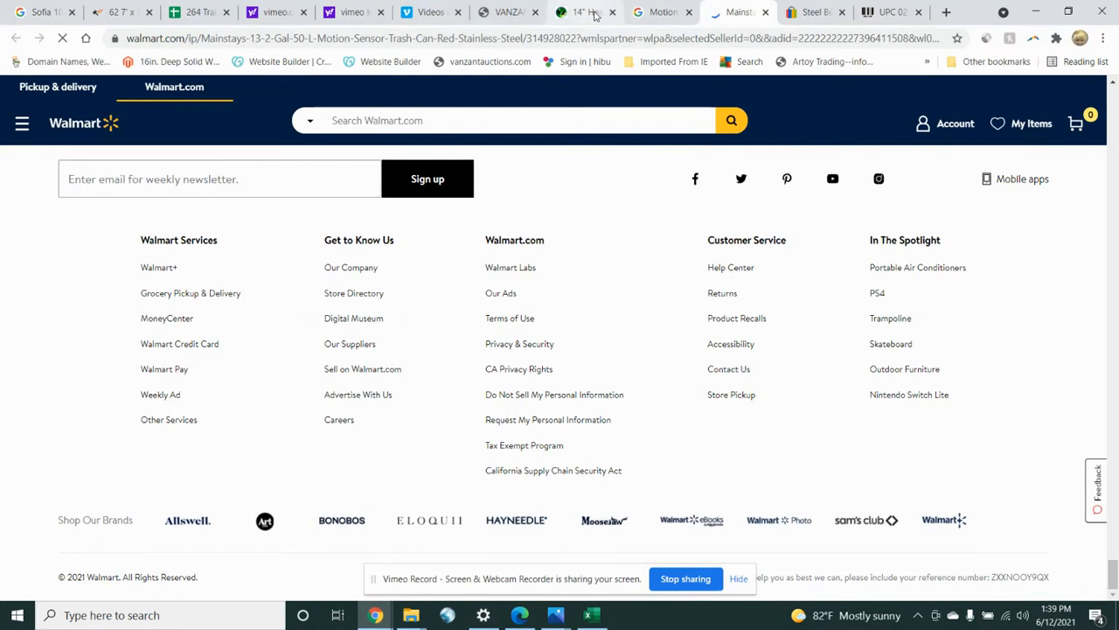
Step: Check the admin console's lot page, then return to lot 62md on the Vanzant auction site and set the page zoom to 100%
left_click(116, 14)
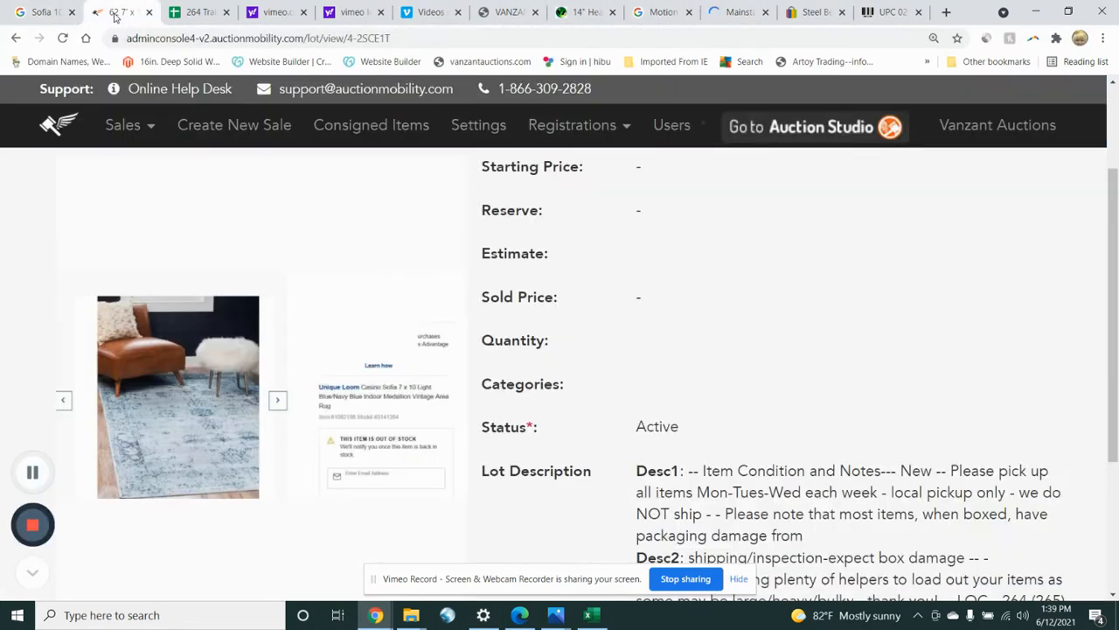
scroll(567, 328, "up", 2)
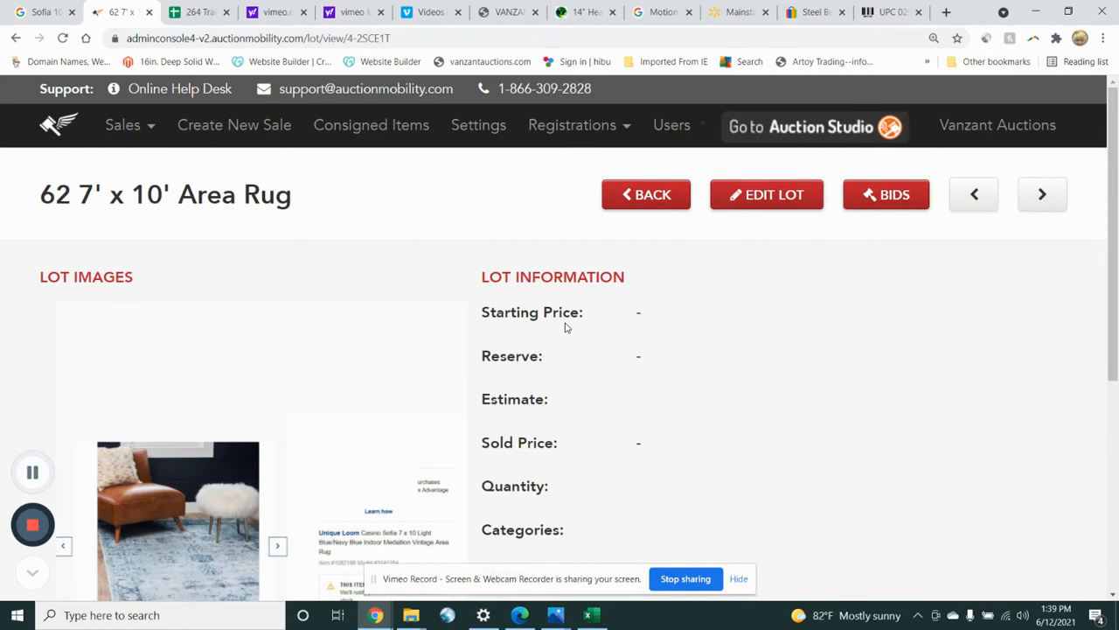
left_click(584, 12)
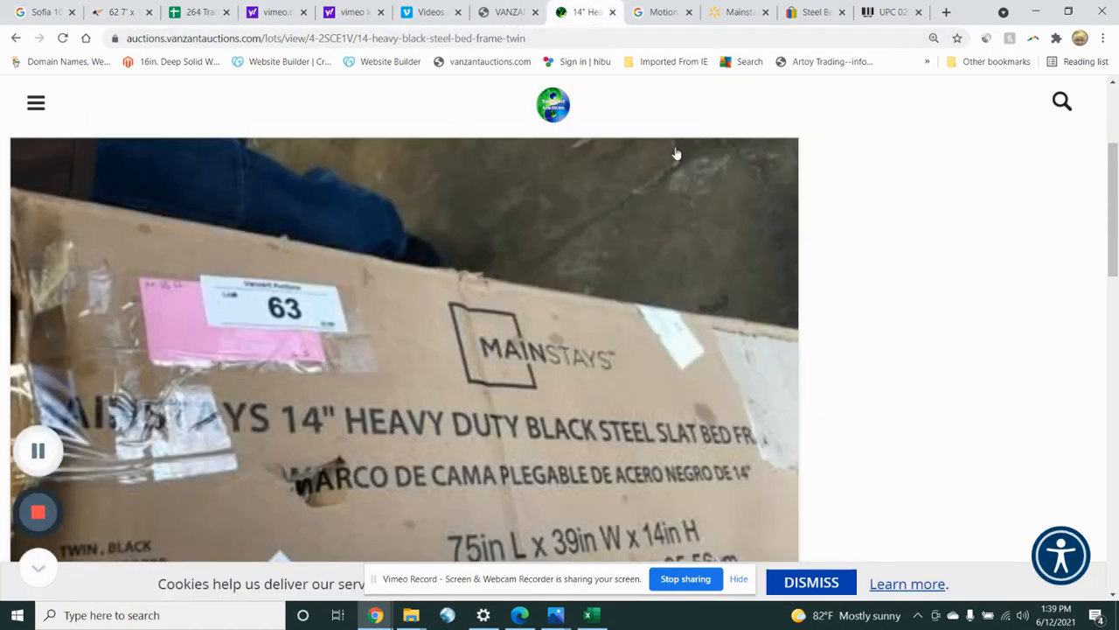
left_click(17, 39)
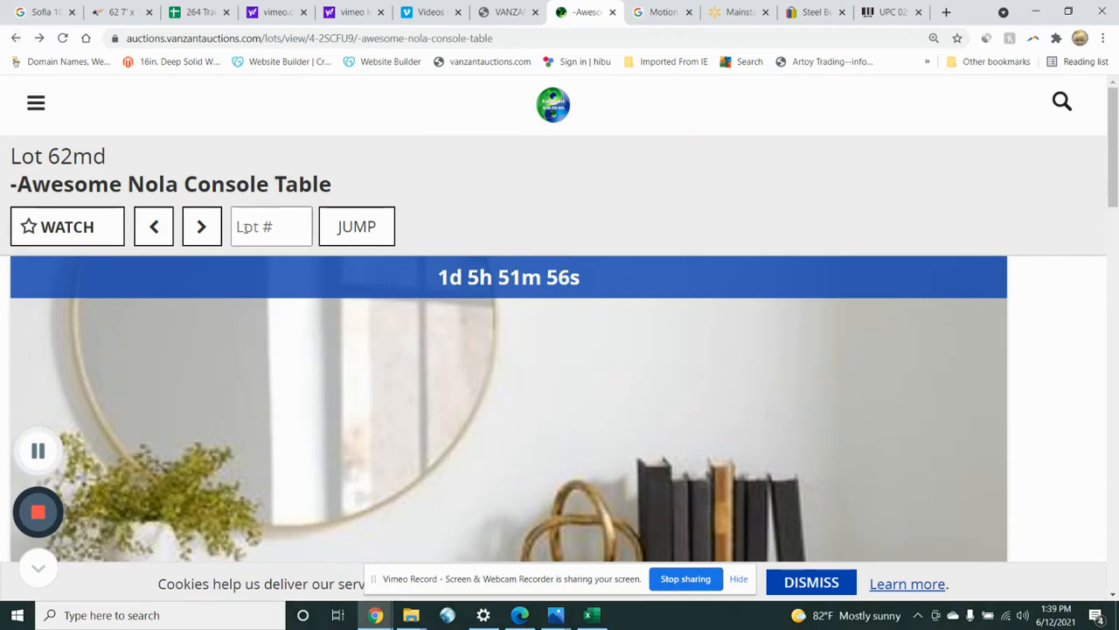
scroll(682, 254, "down", 2)
key("ctrl+minus")
key("ctrl+minus")
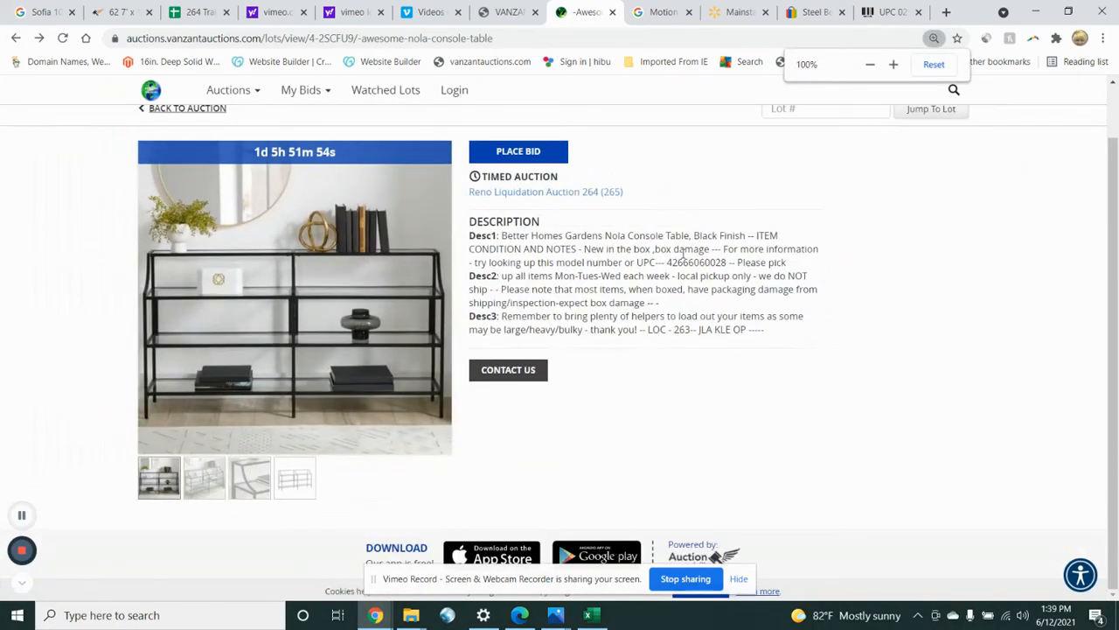
Step: Advance through the auction site's listings from lot 62md to lot 64, the motion sensor trash can
scroll(682, 254, "up", 2)
left_click(958, 128)
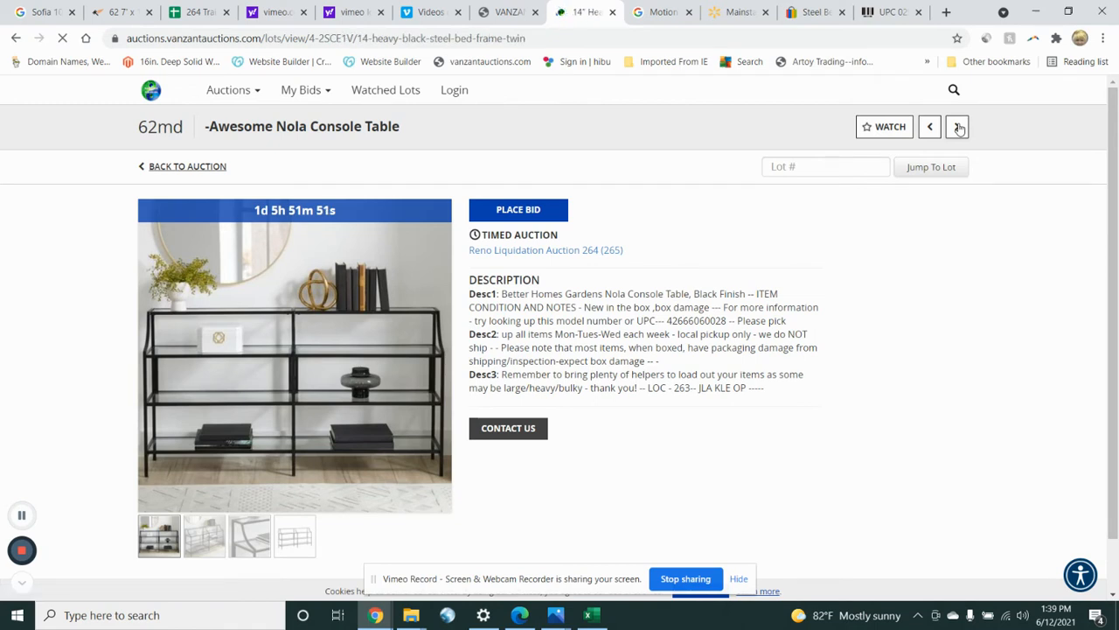
left_click(958, 127)
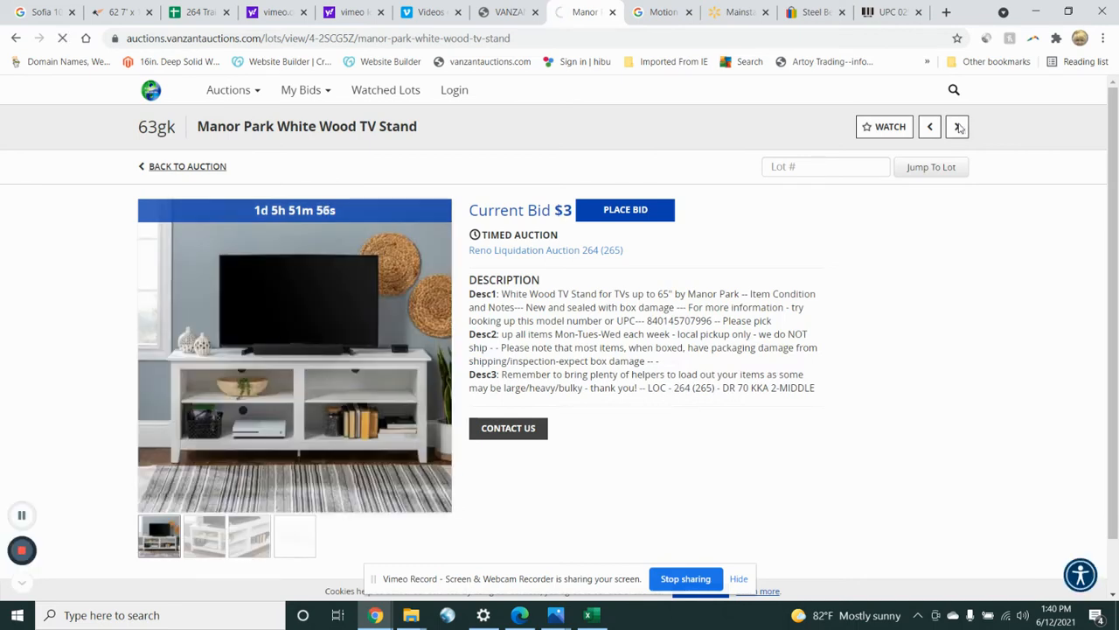
left_click(960, 127)
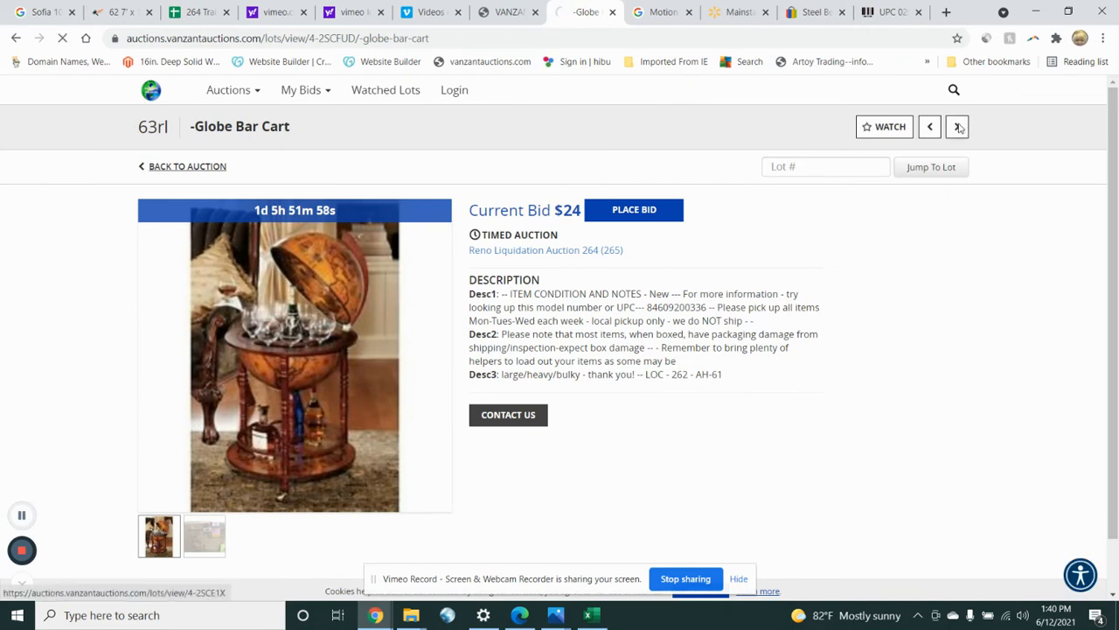
left_click(959, 128)
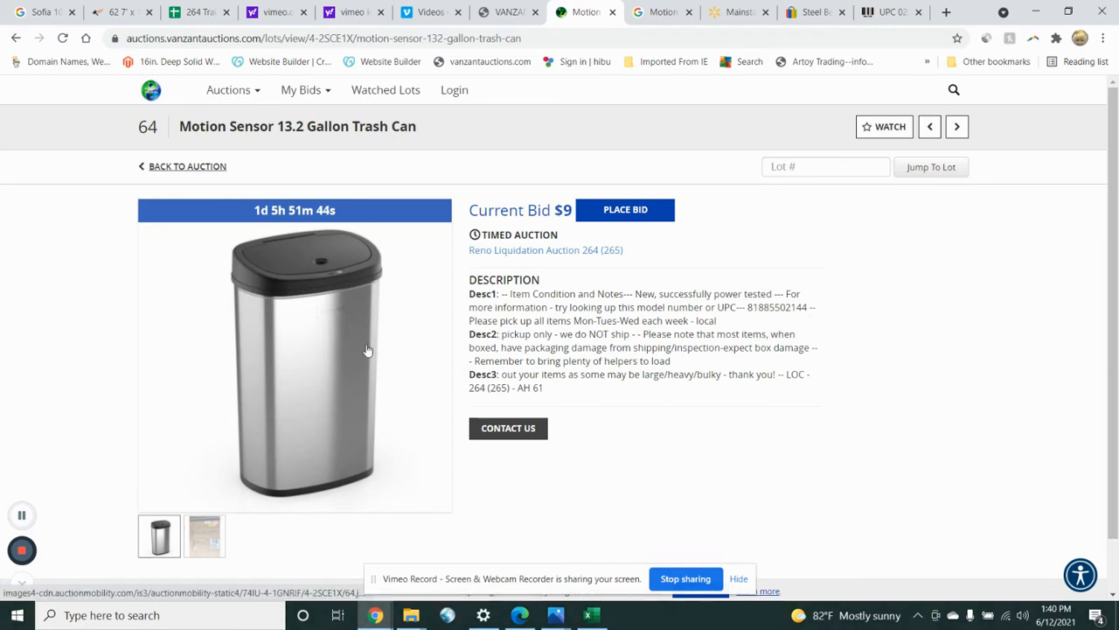
Step: Compare lot 64's main product photo with its photo of the labelled box
scroll(368, 349, "down", 2)
scroll(370, 350, "up", 2)
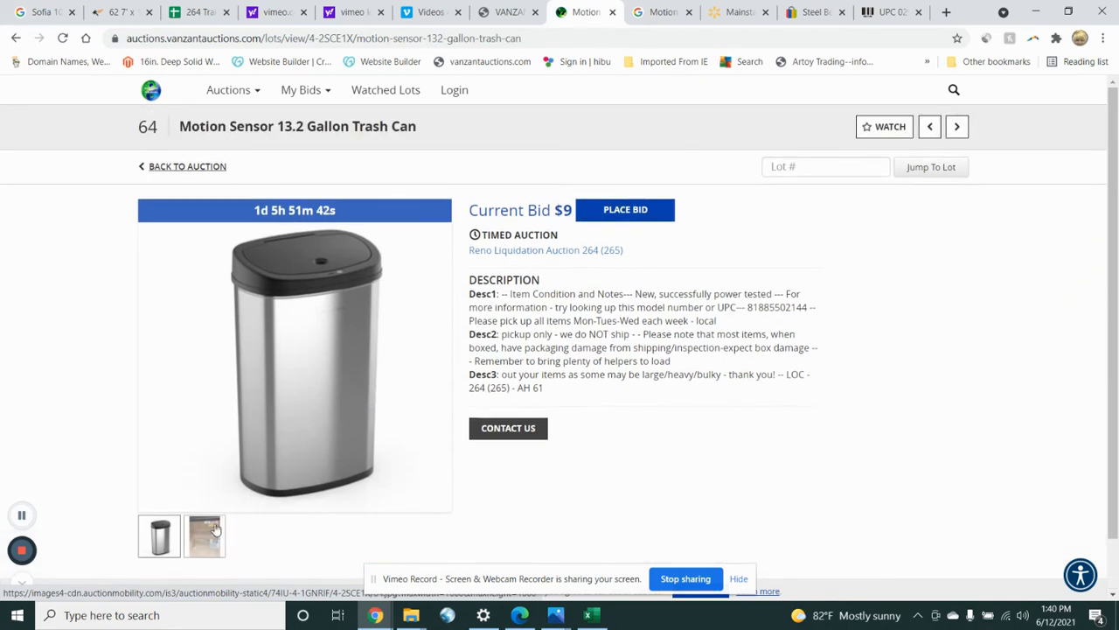
left_click(203, 540)
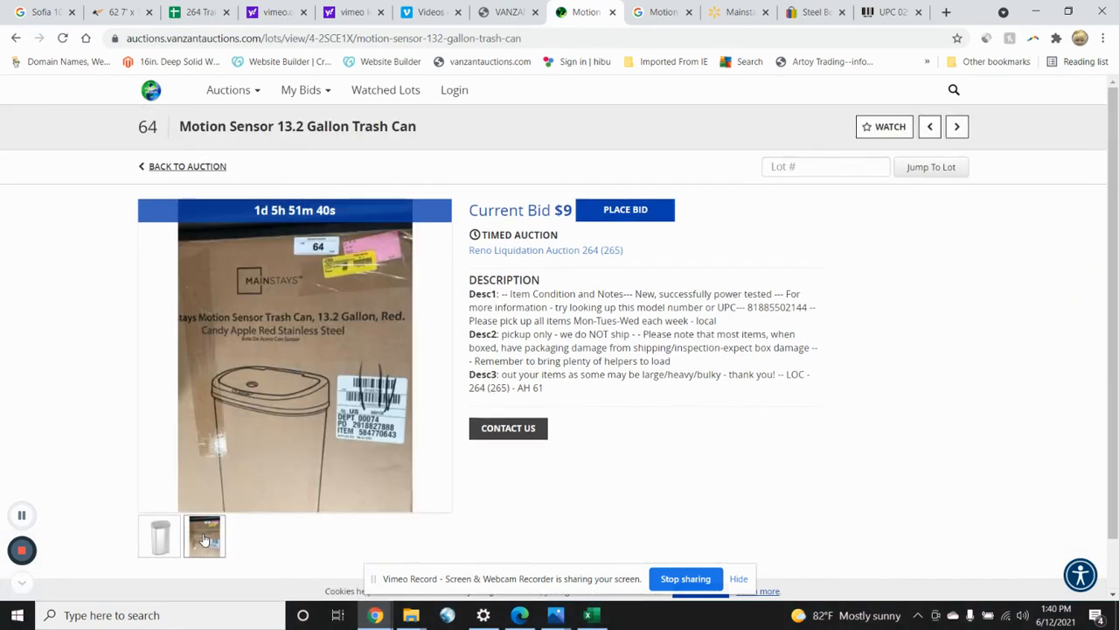
left_click(159, 529)
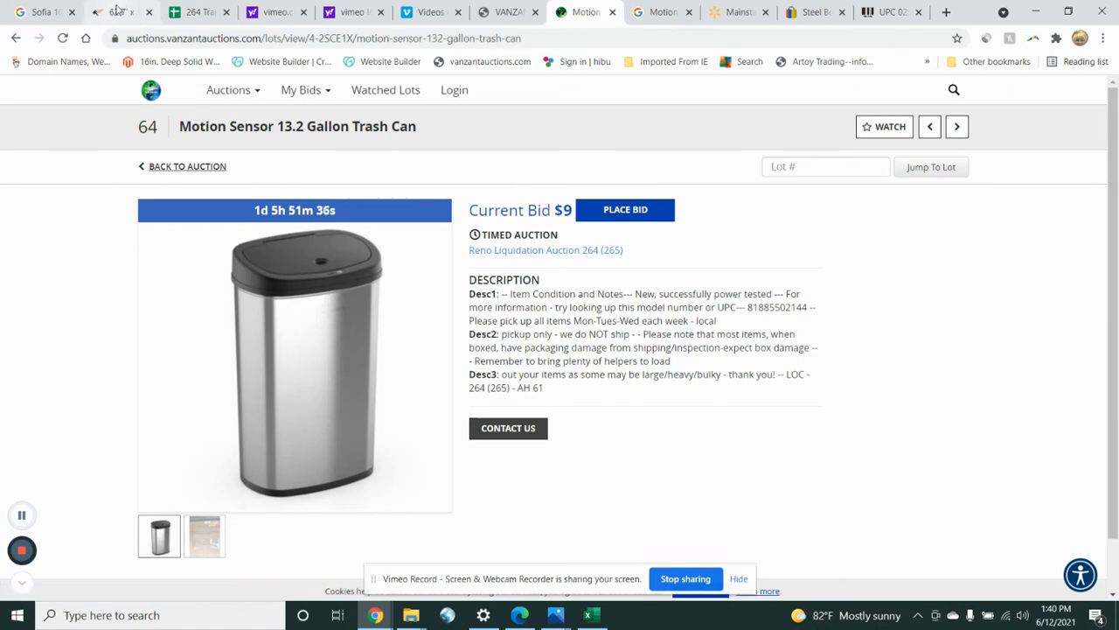
Step: Go to lot 64 in the auction admin console and open it for editing
left_click(118, 11)
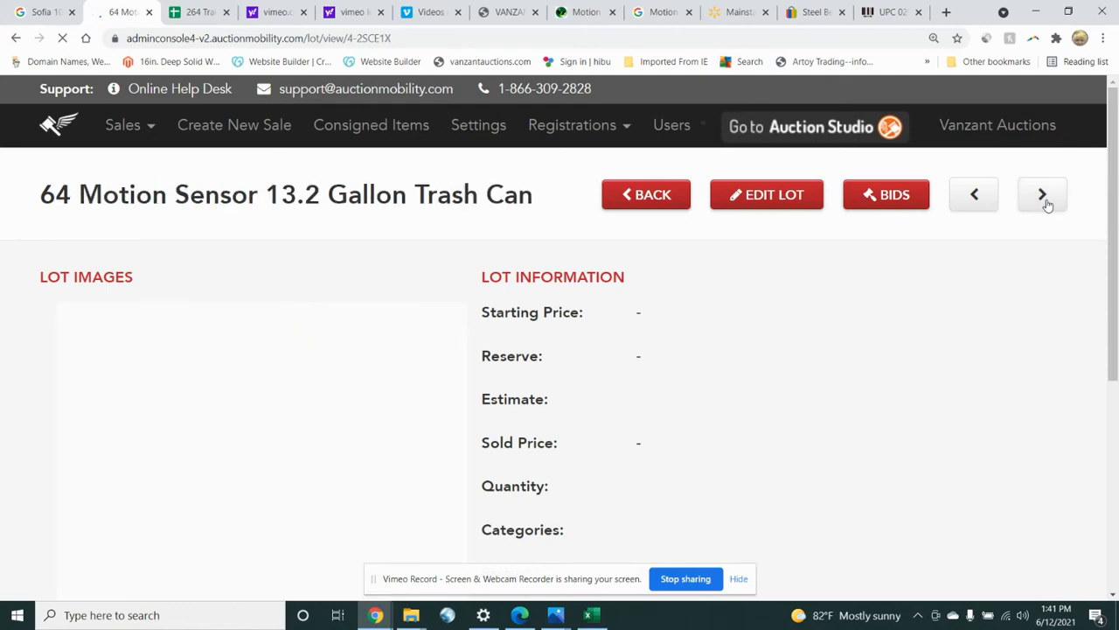
left_click(761, 207)
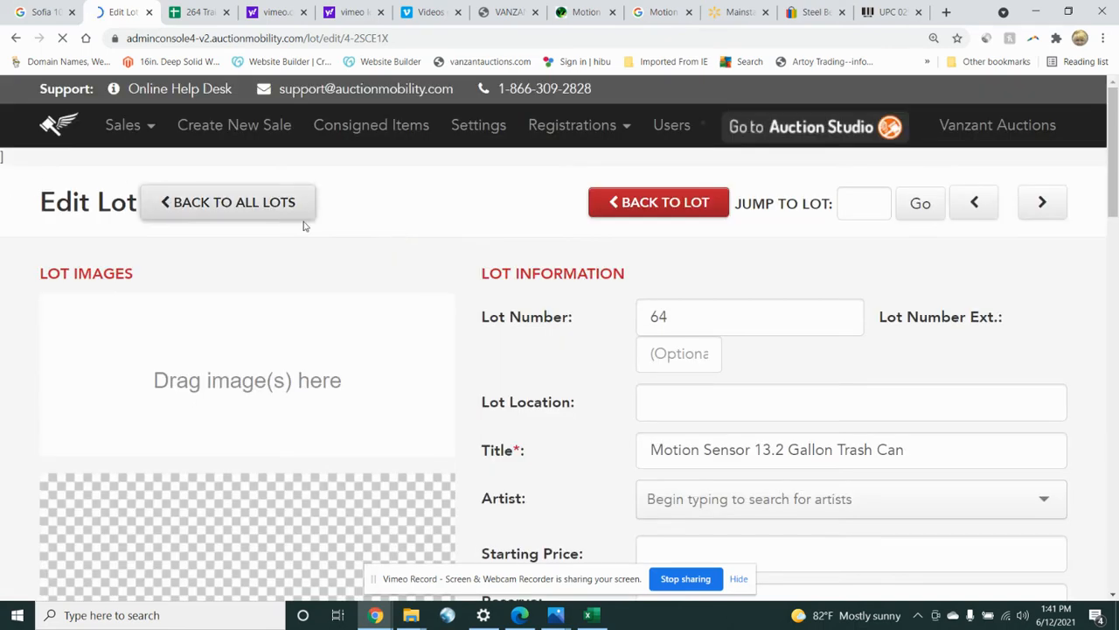
Step: Copy "13.2 Gallon" from lot 64's title and replace it with RED, making the title "Motion Sensor RED Trash Can"
scroll(713, 385, "down", 2)
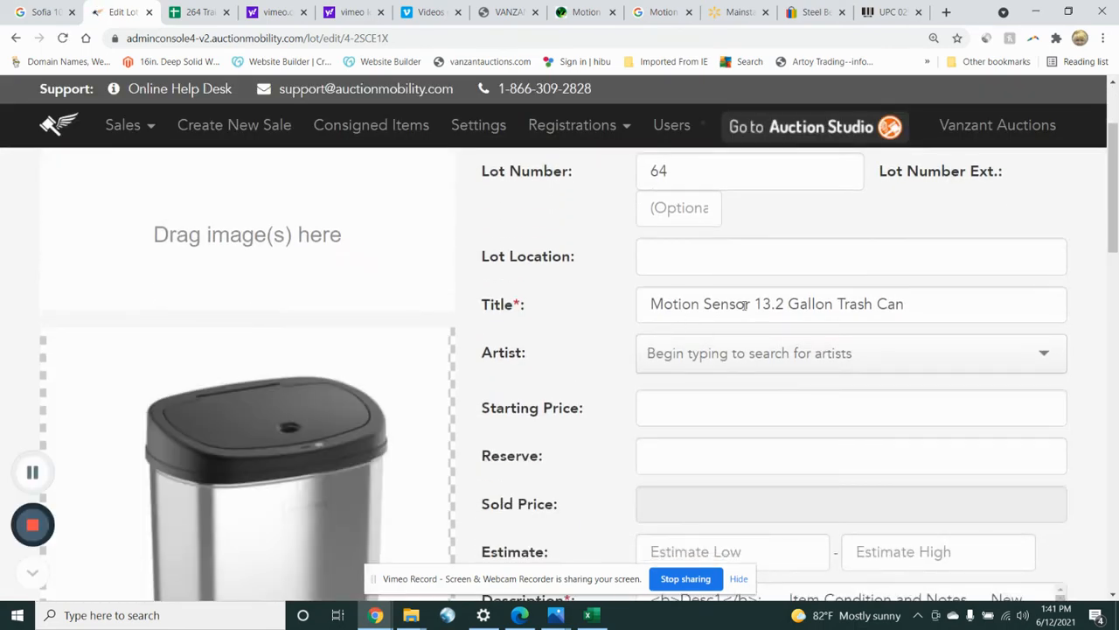
left_click_drag(834, 304, 755, 304)
key("ctrl+c")
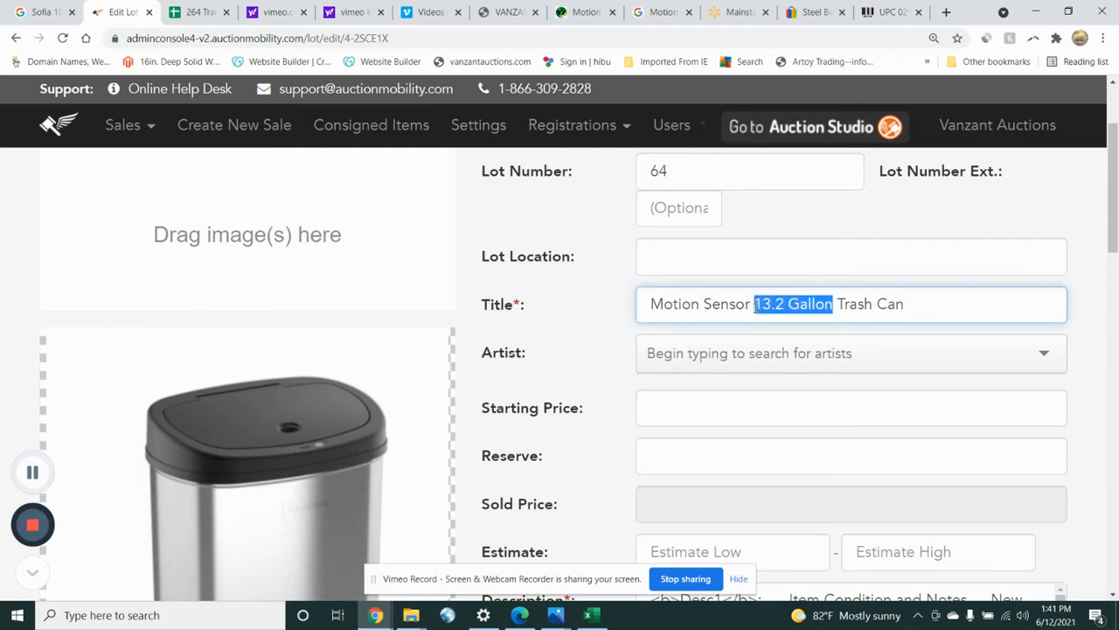
type("REad")
key("BackSpace")
key("BackSpace")
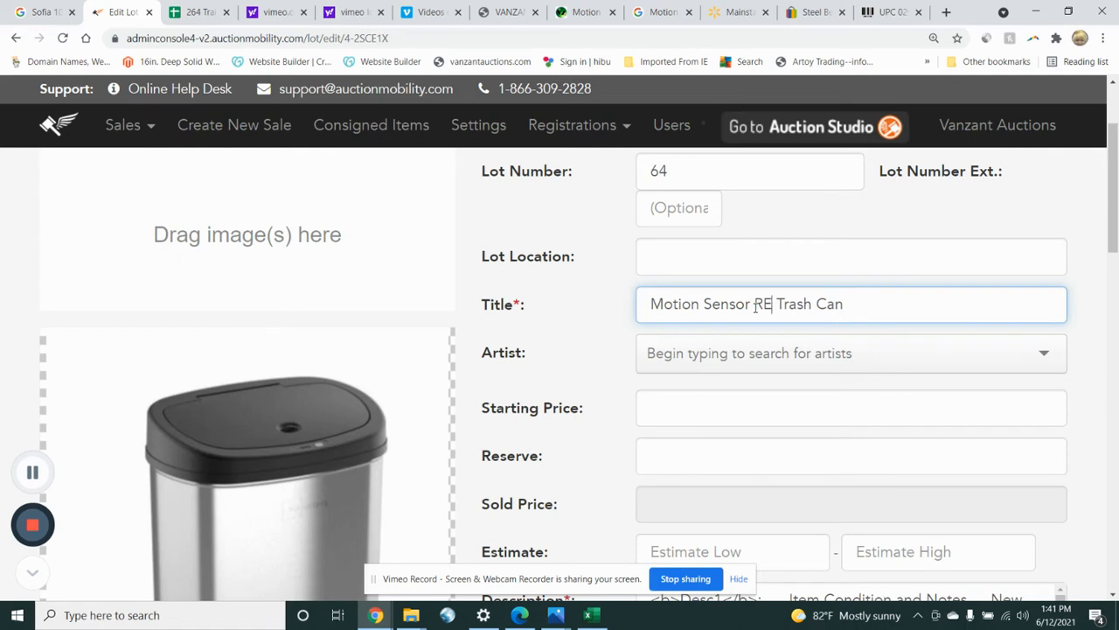
type("d")
key("BackSpace")
type("D")
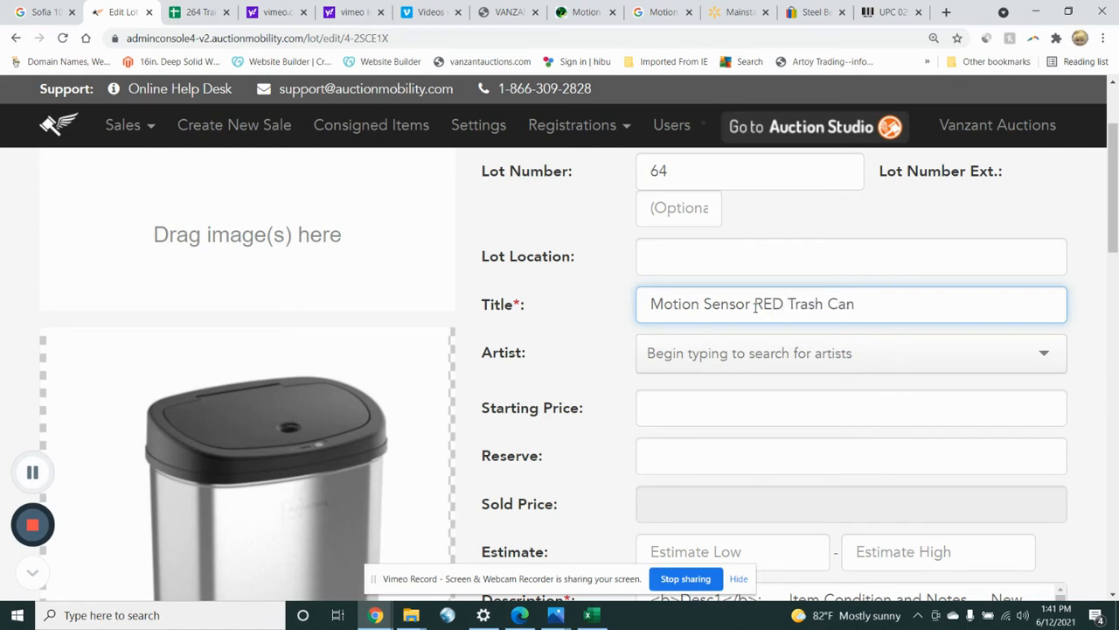
left_click(607, 310)
Step: Insert the copied "13.2 Gallon" followed by "- COLOR IS RED!" after "successfully power tested" in the lot description
scroll(606, 313, "down", 2)
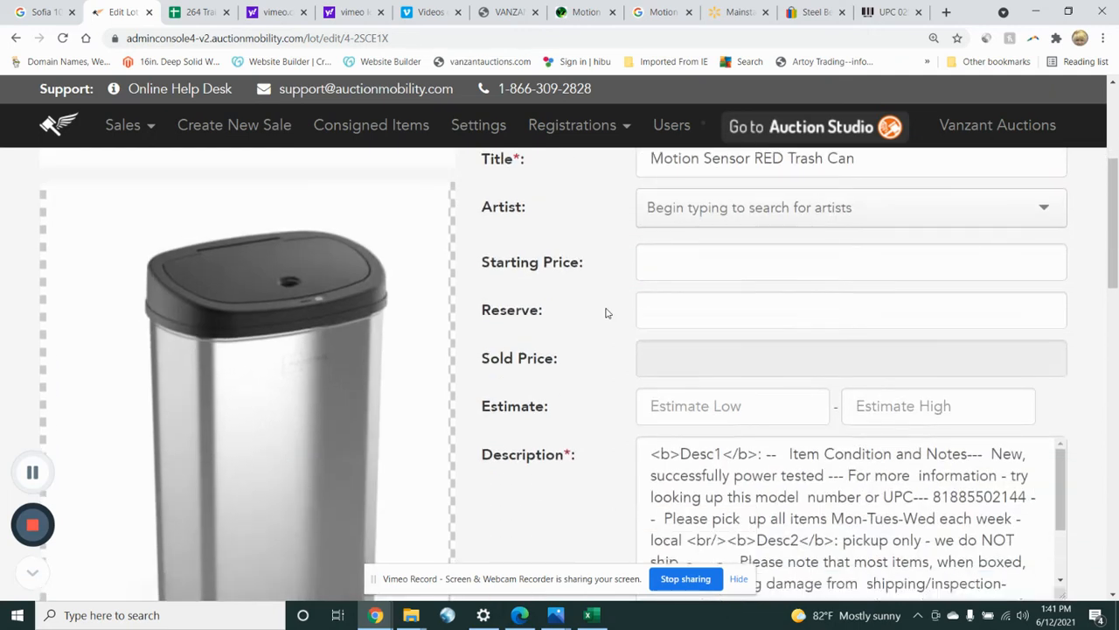
scroll(607, 313, "down", 1)
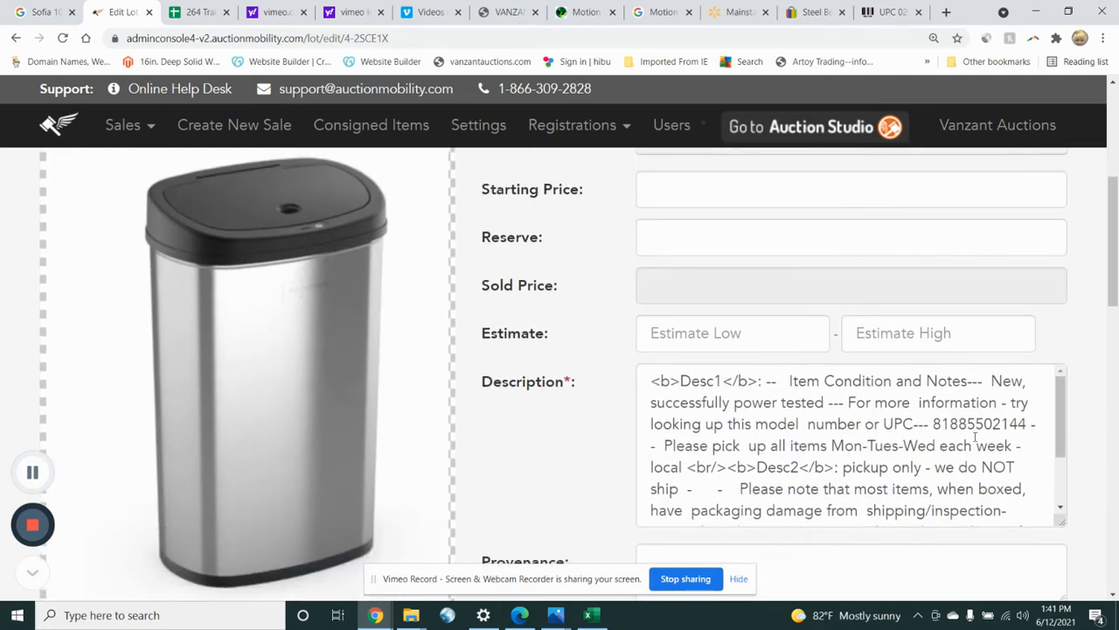
left_click(829, 402)
key("ctrl+v")
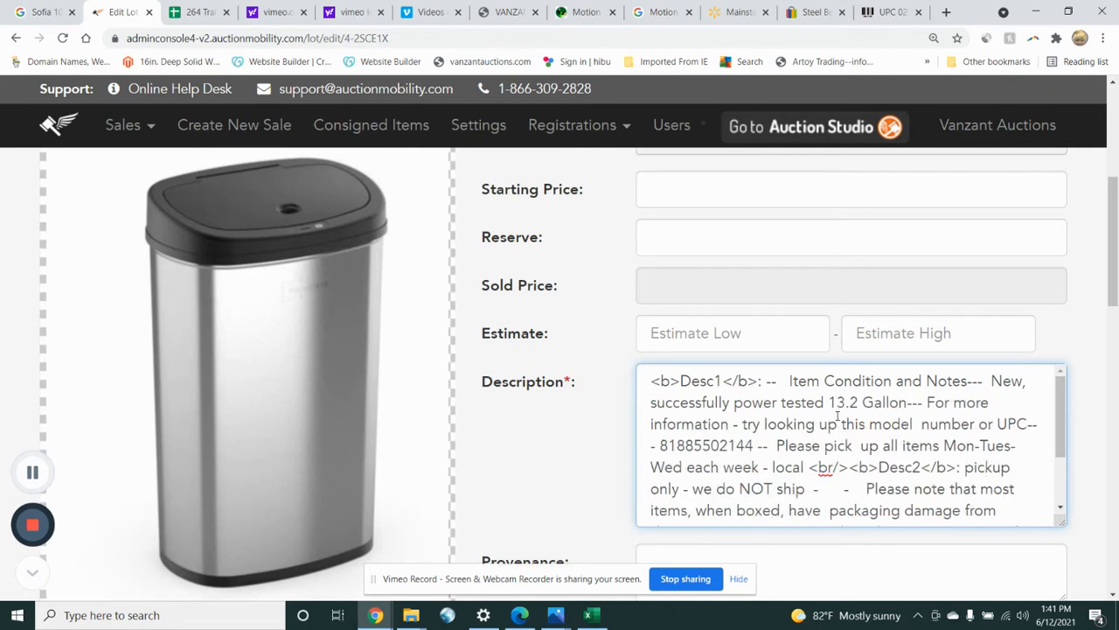
type("- COLOR ")
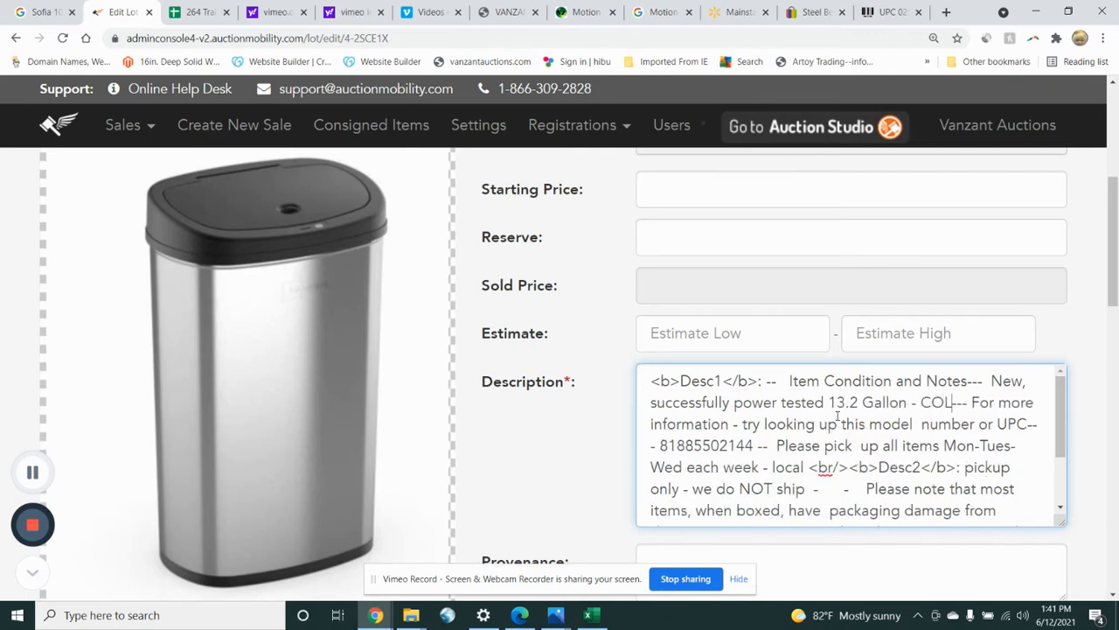
type("IS RED!")
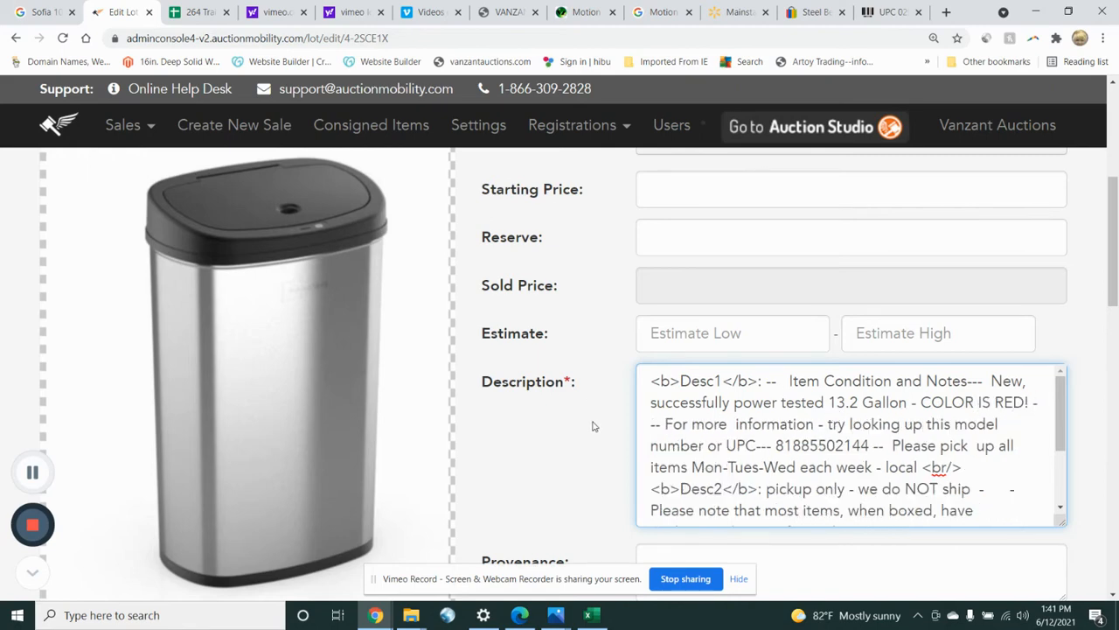
Step: Save the lot and refresh lot 64's public auction page to check the updated title and description
scroll(598, 426, "down", 5)
scroll(600, 426, "down", 5)
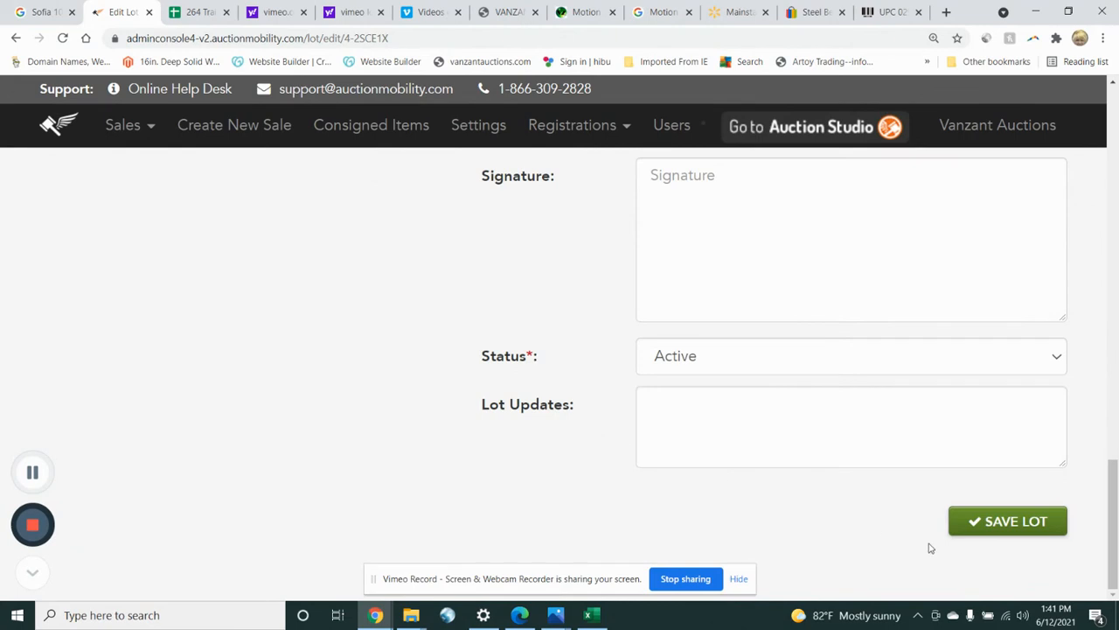
left_click(989, 522)
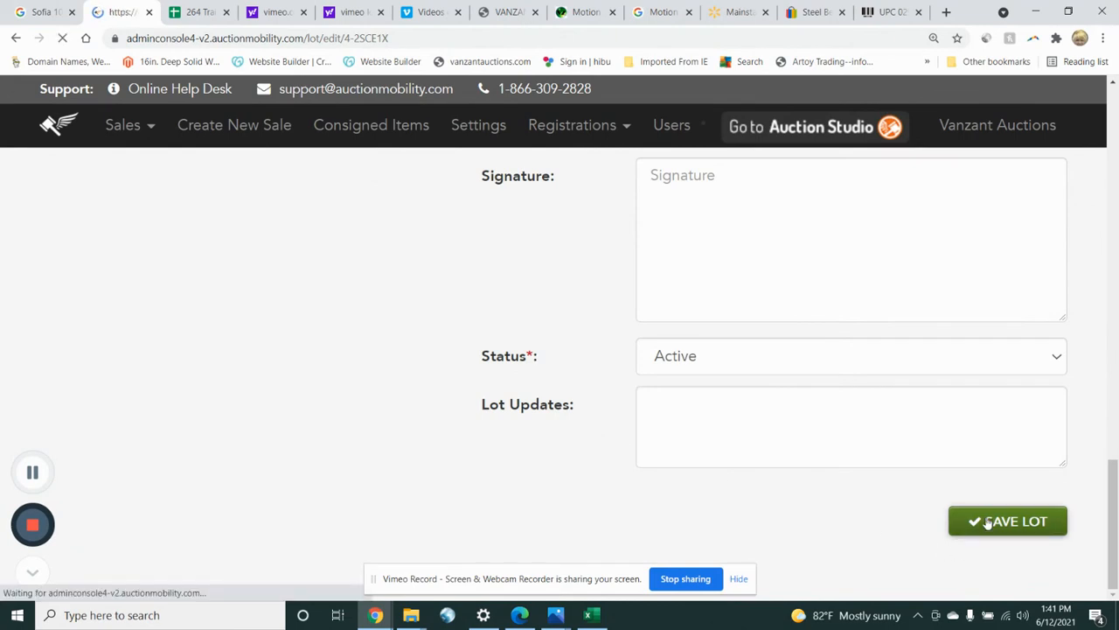
scroll(513, 412, "up", 6)
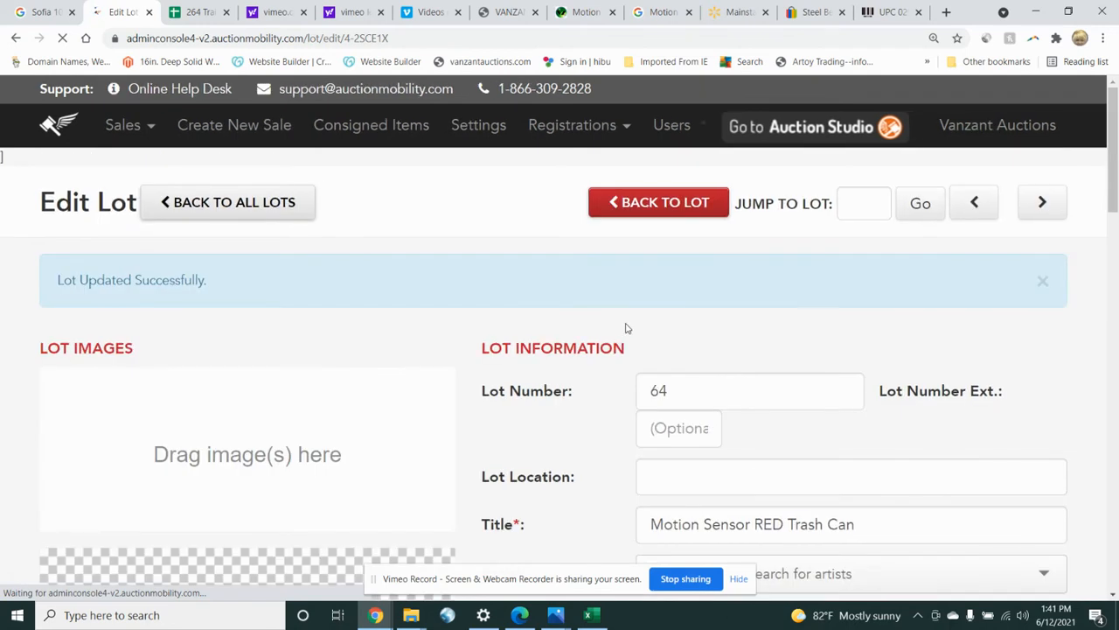
left_click(556, 14)
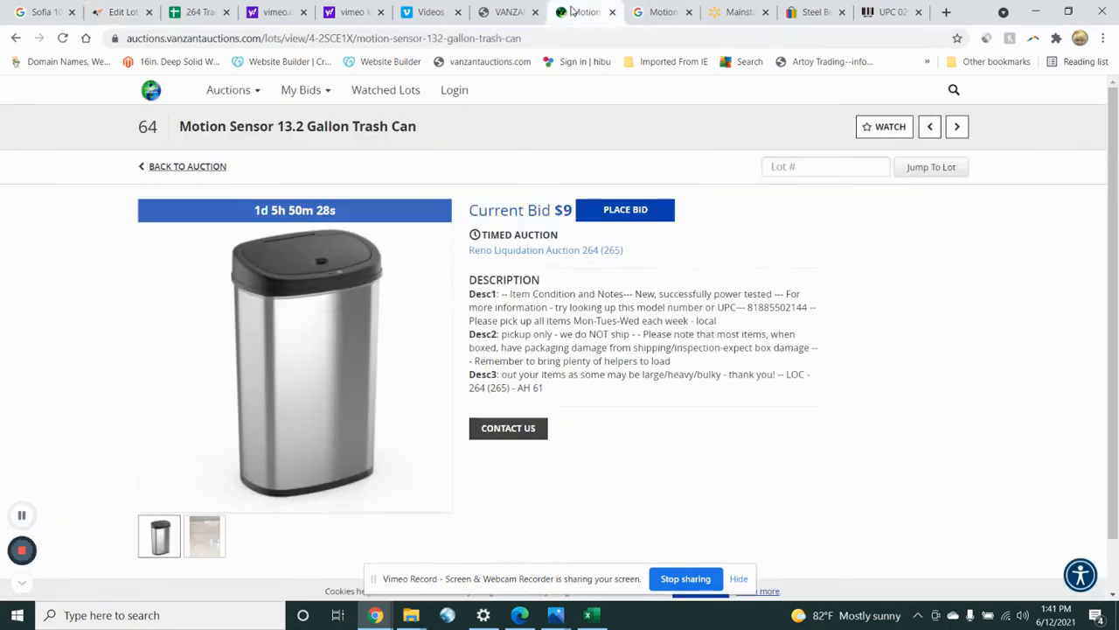
left_click(931, 127)
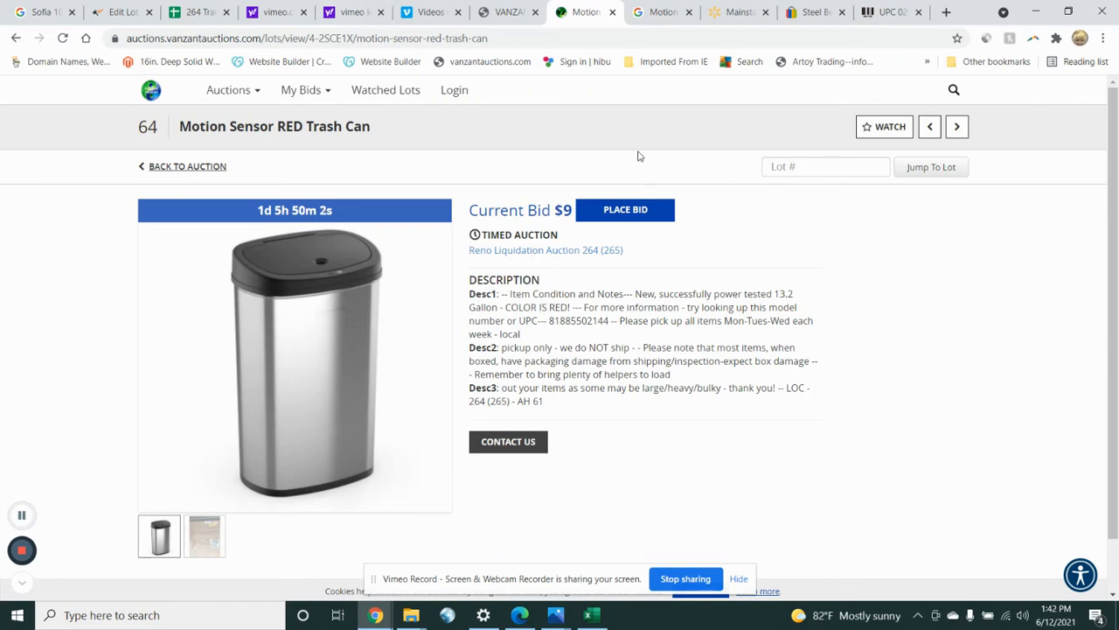
Step: Switch to the Excel lot list, review lot 64's entries in row 4 and clear the stray number in cell B7
left_click(591, 614)
left_click(427, 331)
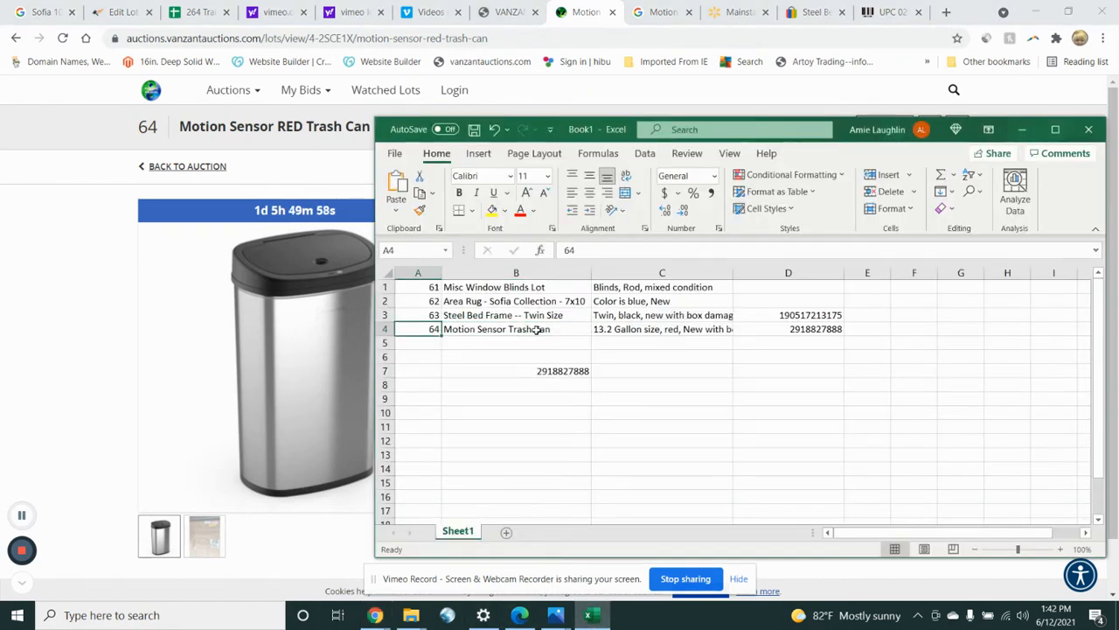
left_click(537, 329)
left_click(651, 330)
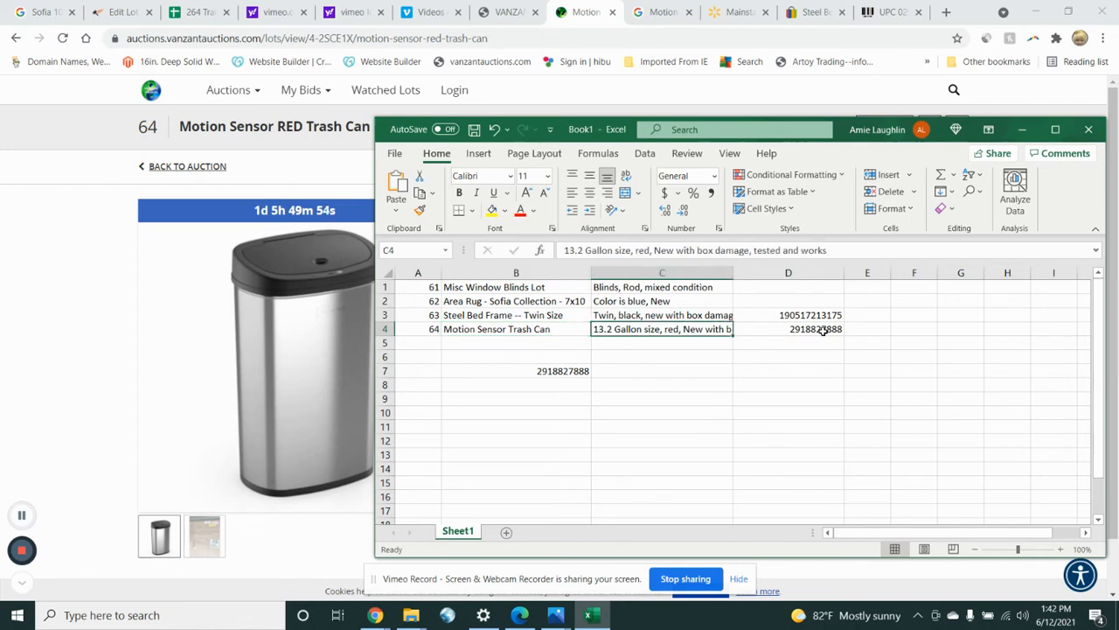
left_click(792, 330)
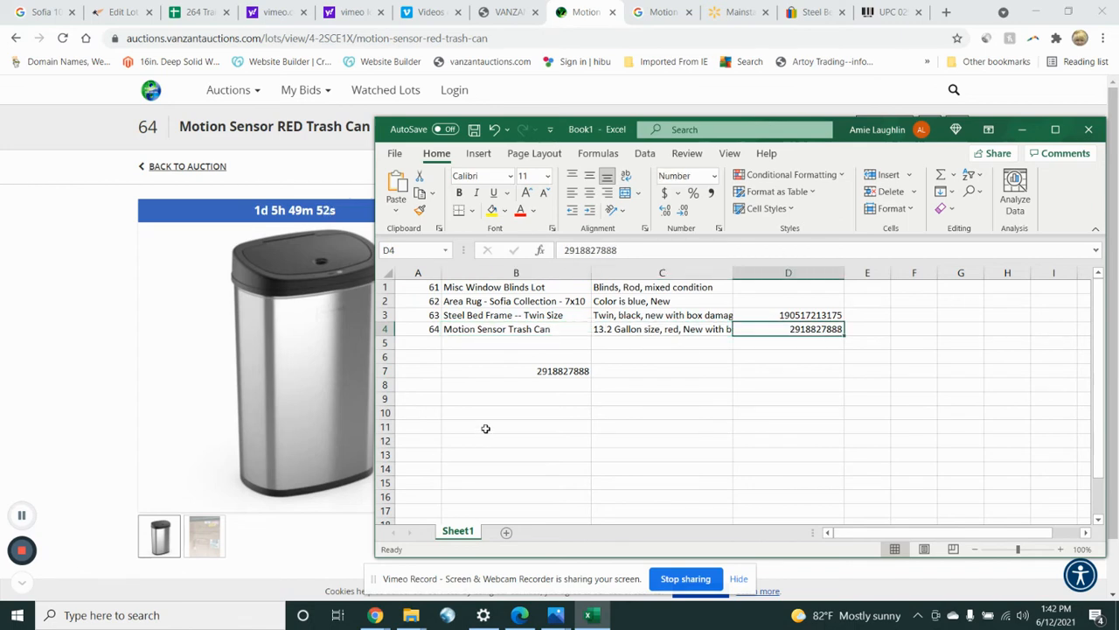
left_click(531, 370)
key("Delete")
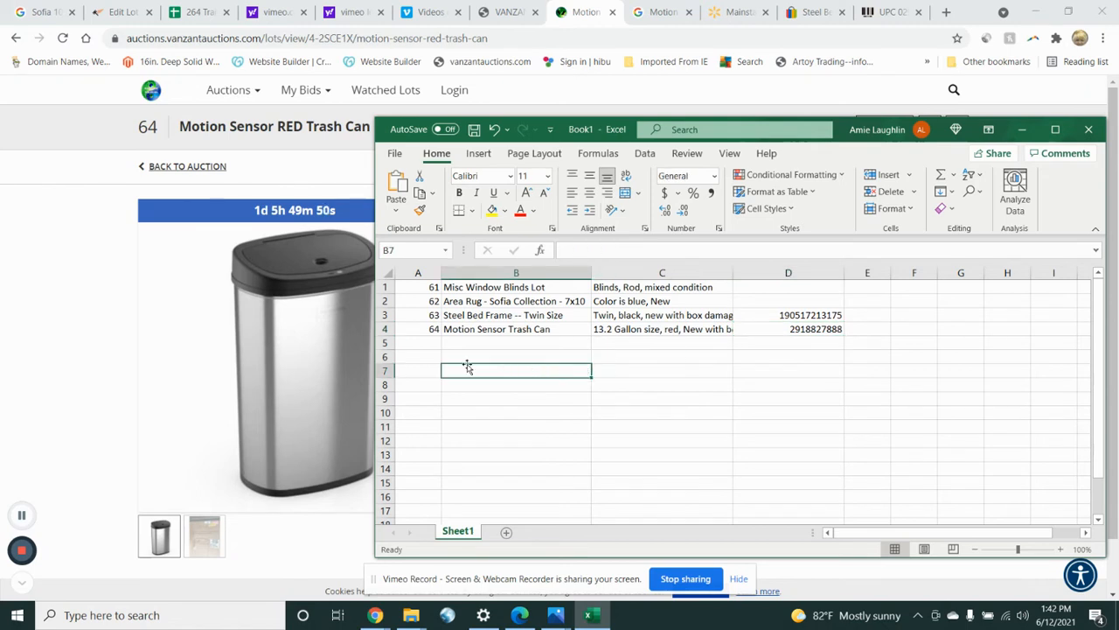
left_click(429, 384)
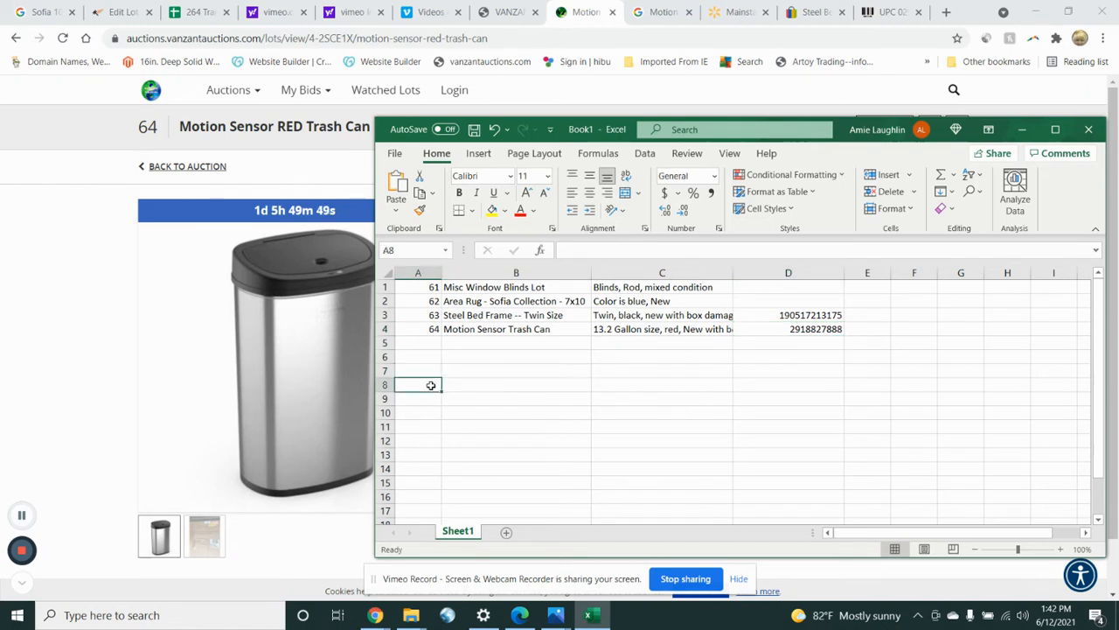
Step: Switch to the "264 Raw Photos Batch of 500" folder in File Explorer, raise its window to show more thumbnails and briefly view IMG_8040
left_click(411, 615)
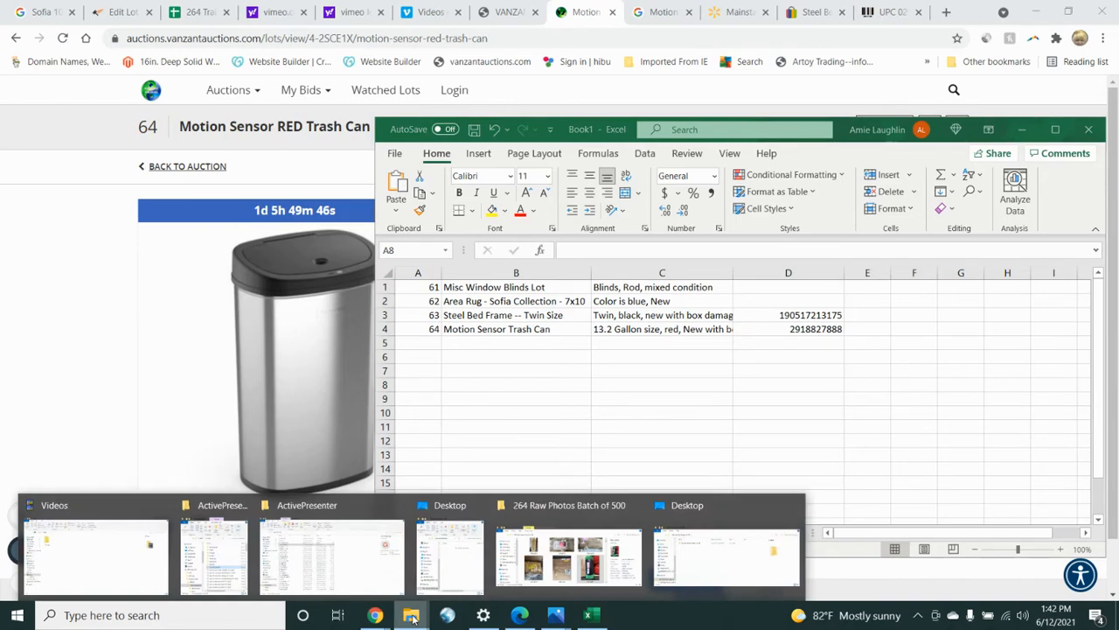
left_click(560, 573)
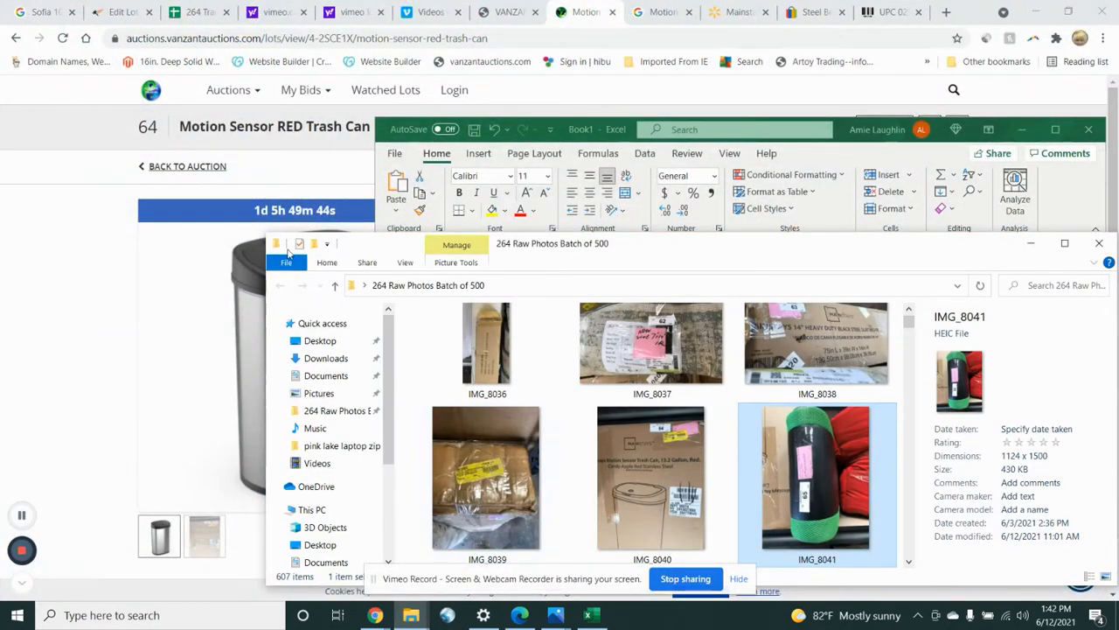
left_click_drag(296, 234, 302, 64)
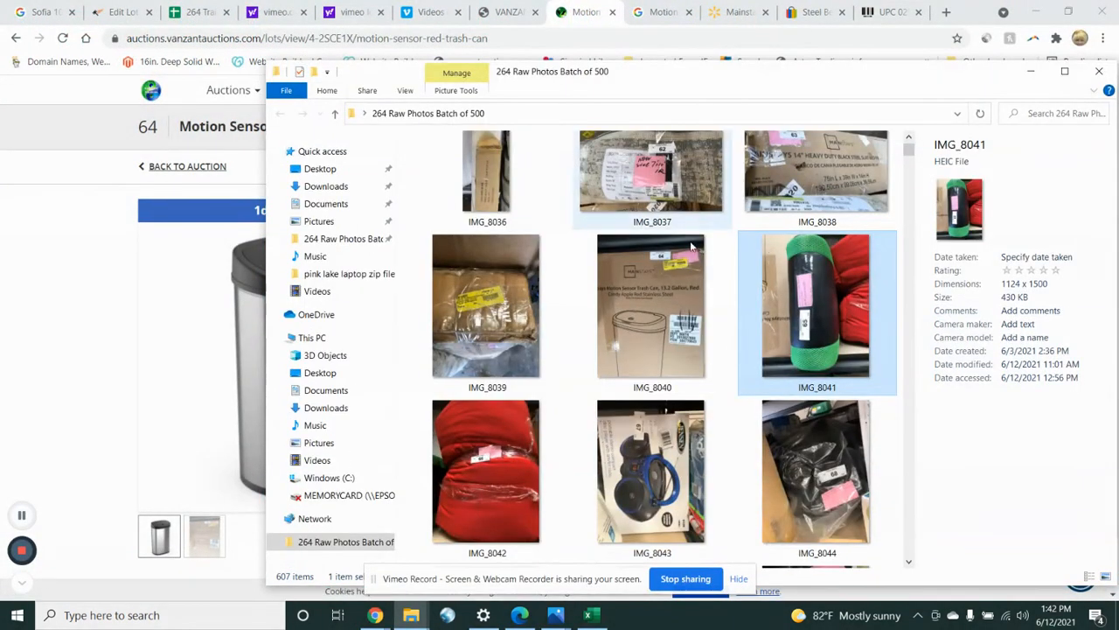
left_click(639, 293)
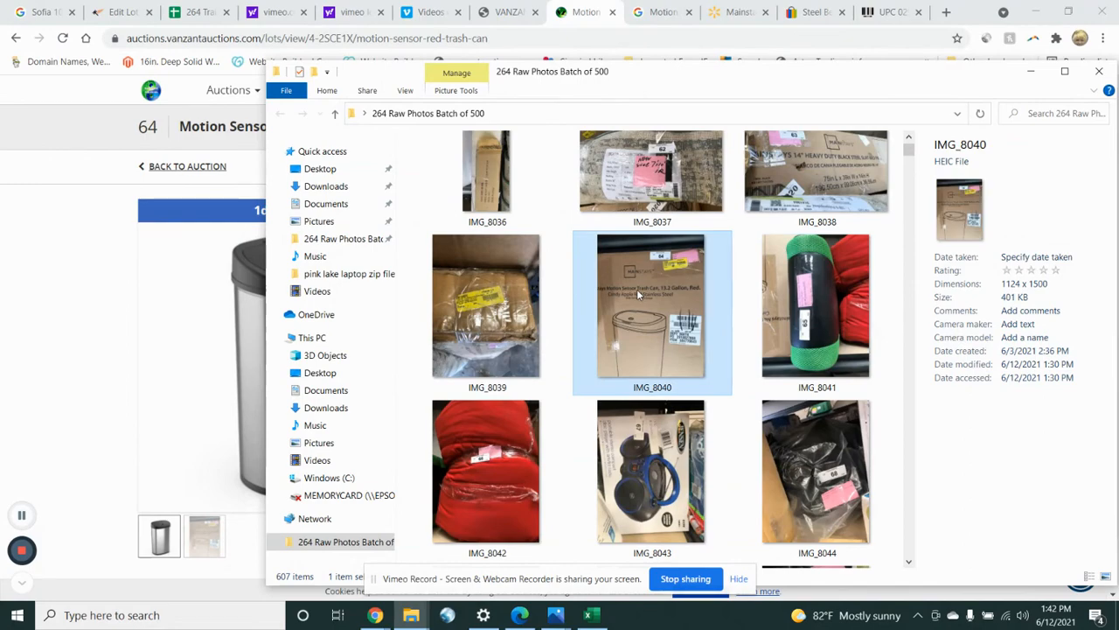
double_click(639, 296)
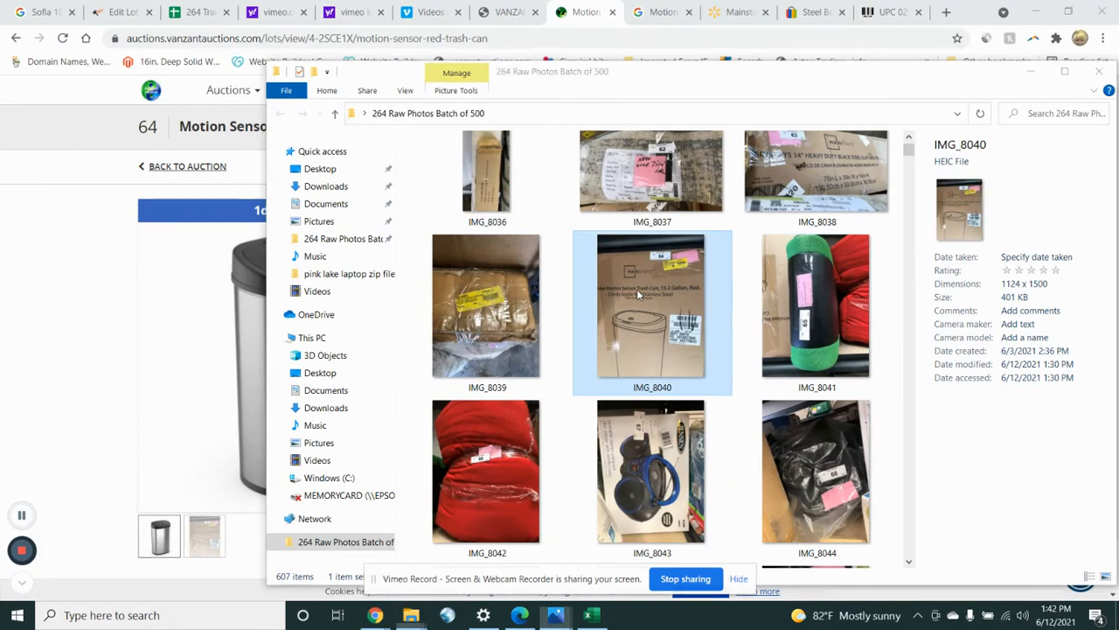
left_click(700, 8)
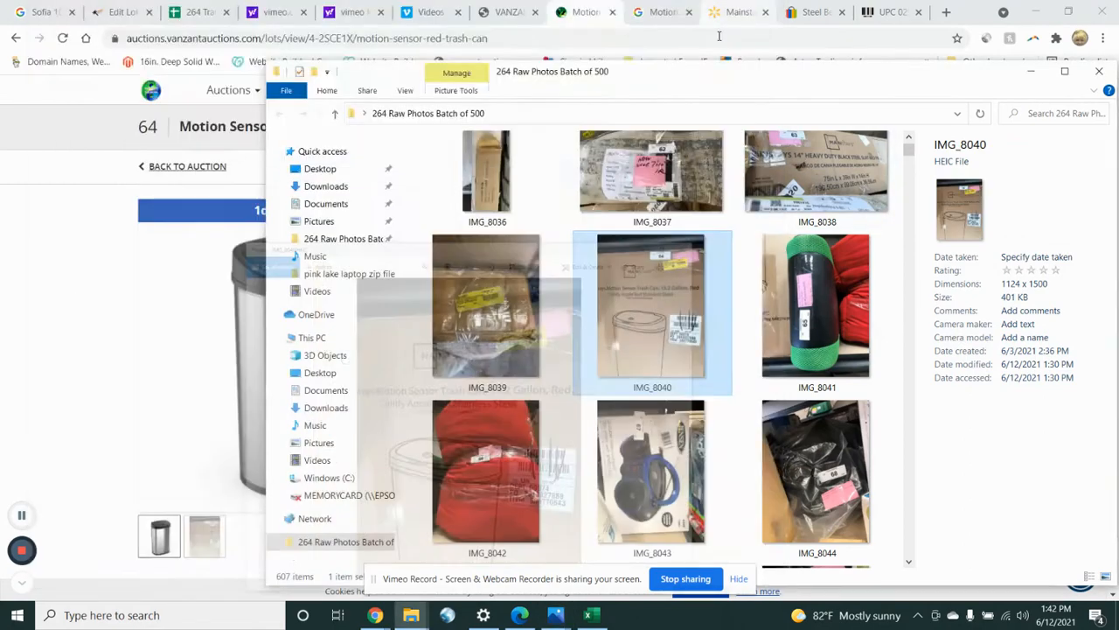
Step: Look over the thumbnails of the preceding lots, open photo IMG_8040 and advance to the lot 65 photo, IMG_8041
left_click(827, 164)
left_click(510, 360)
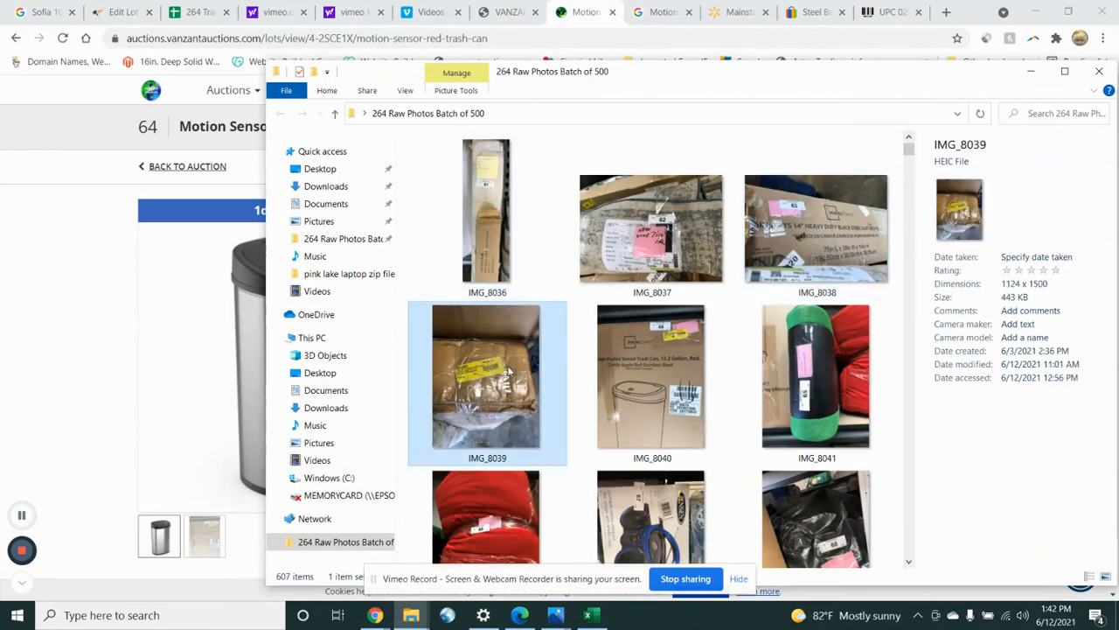
left_click(831, 224)
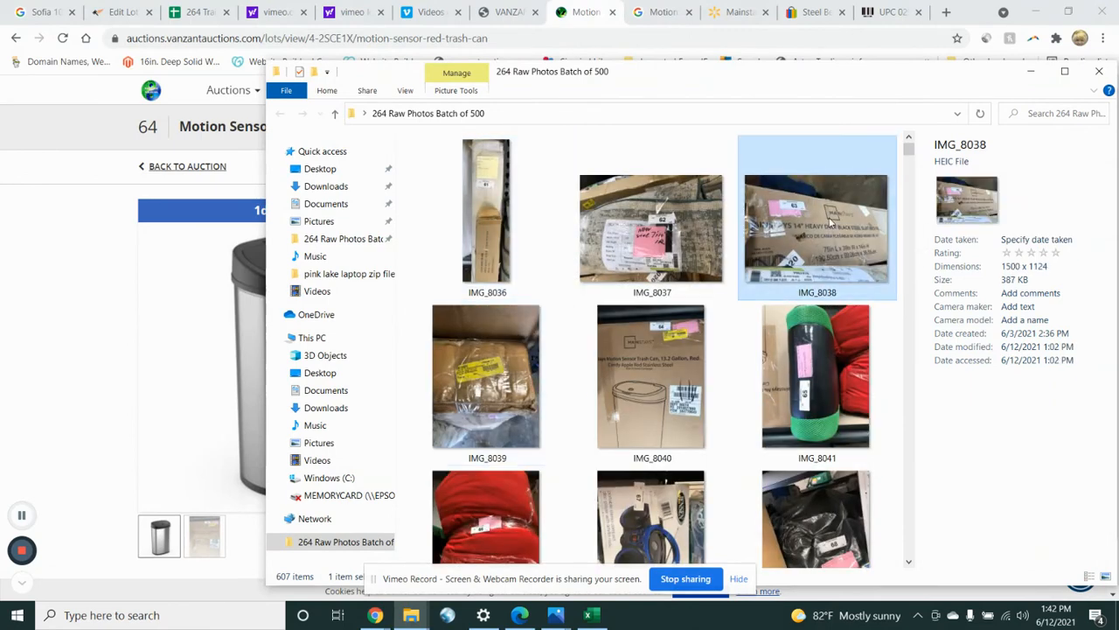
left_click(478, 391)
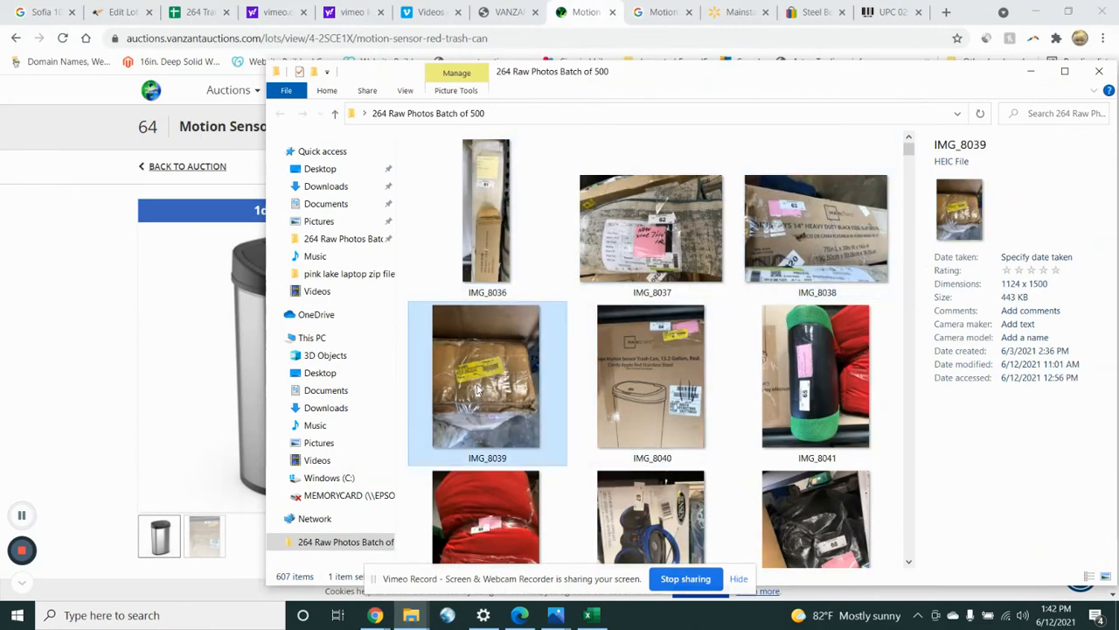
left_click(633, 362)
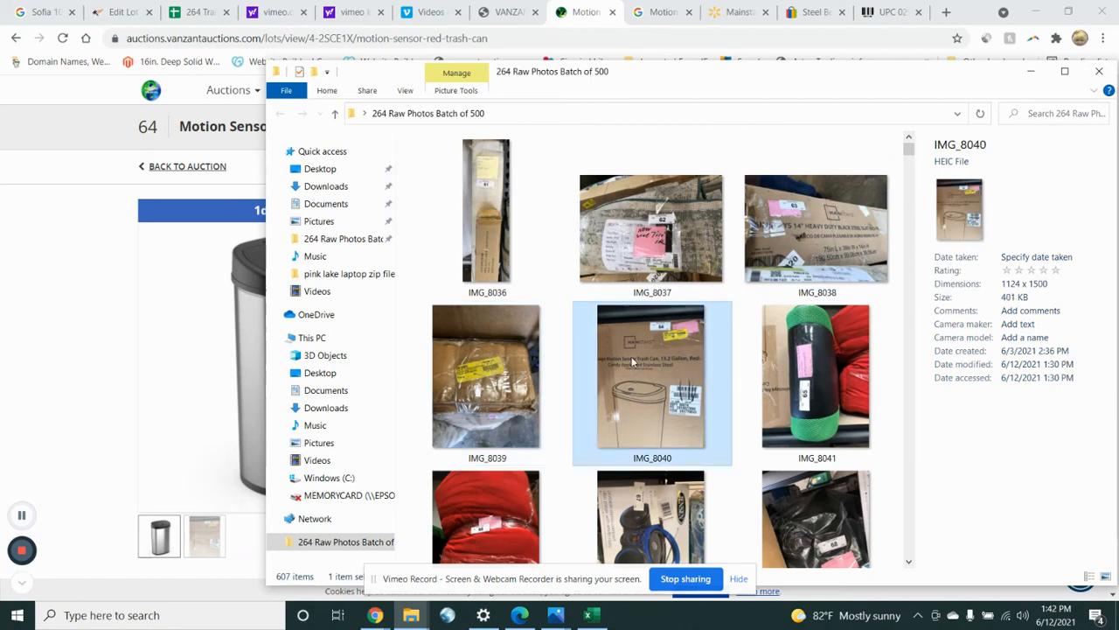
double_click(633, 362)
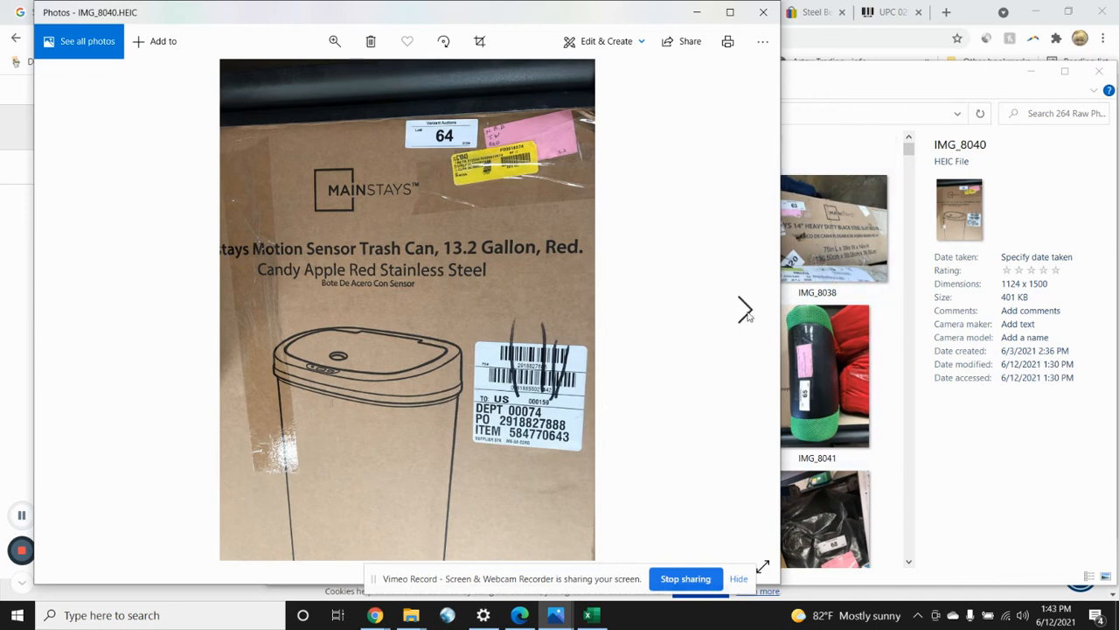
left_click(745, 310)
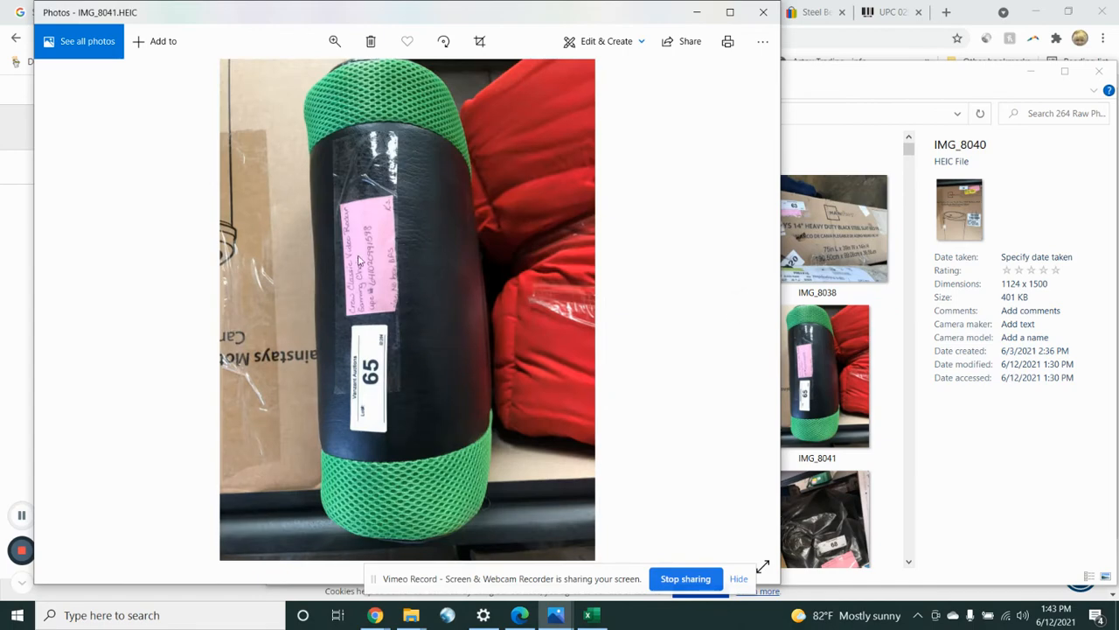
Step: Rotate photo IMG_8041 so lot 65's label reads upright and crop away the areas above and below the rolled chair
left_click(443, 41)
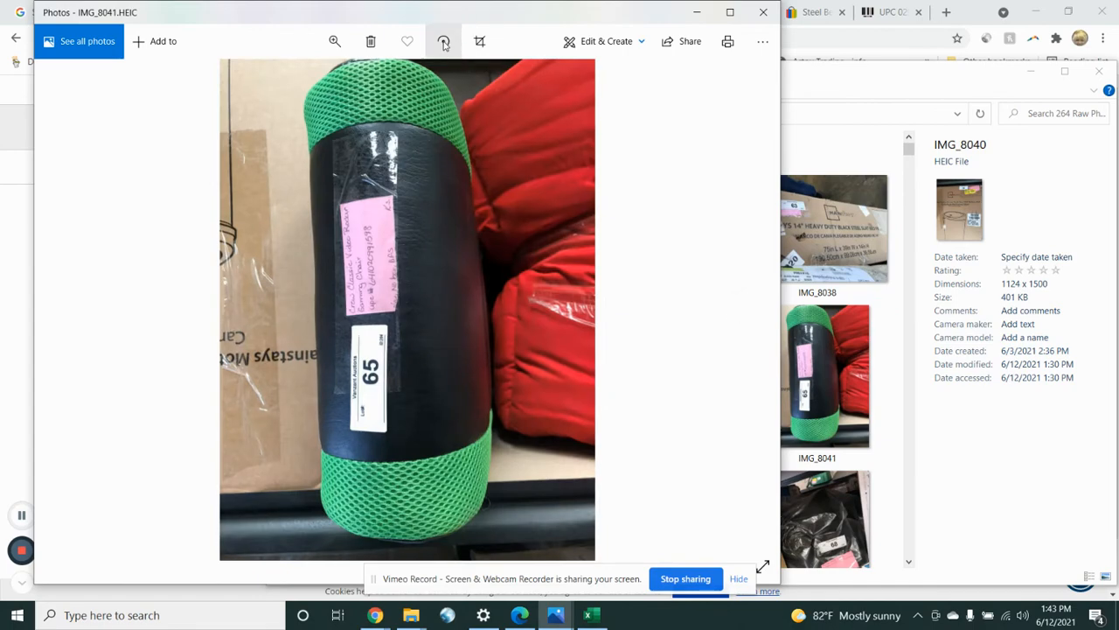
left_click(475, 39)
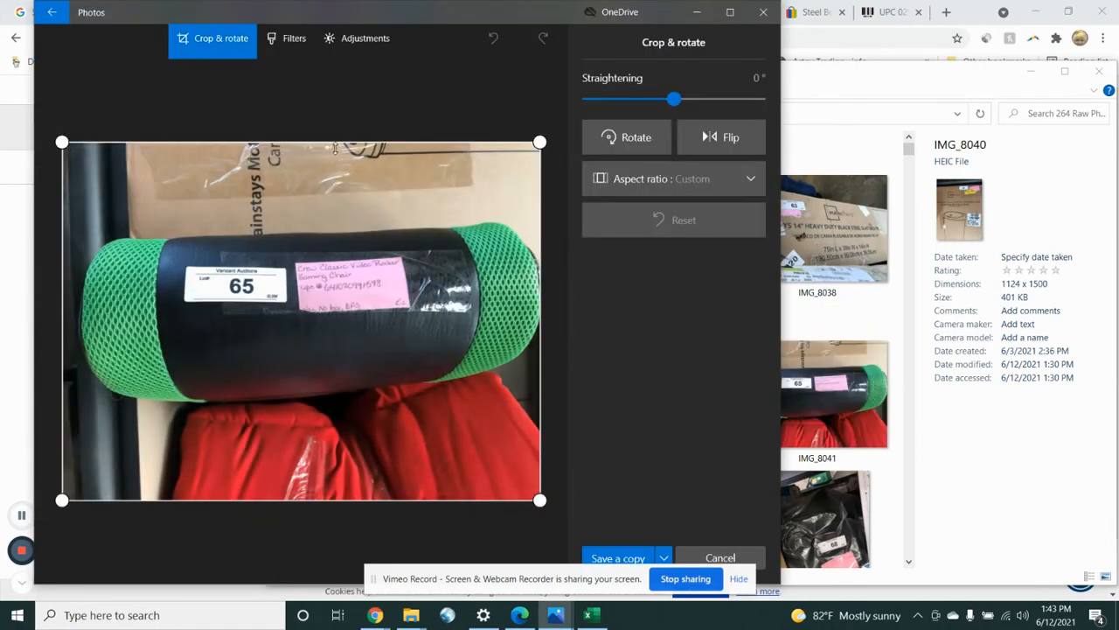
left_click_drag(340, 137, 338, 212)
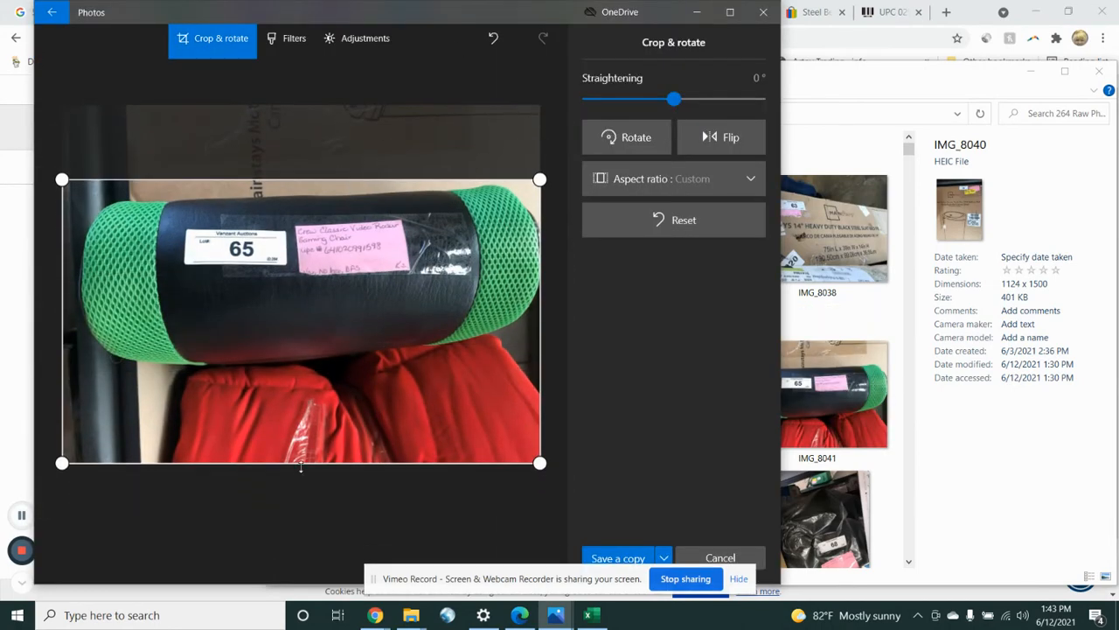
left_click_drag(294, 468, 291, 381)
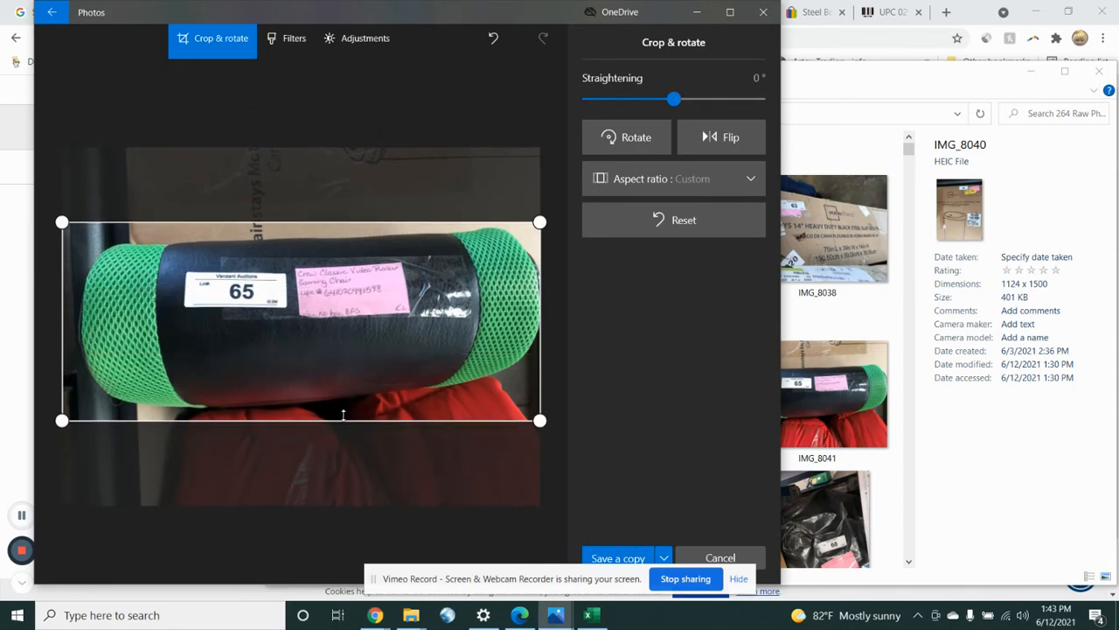
Step: Save the cropped lot 65 photo as a copy named 65-2 in the Pictures folder
left_click(665, 557)
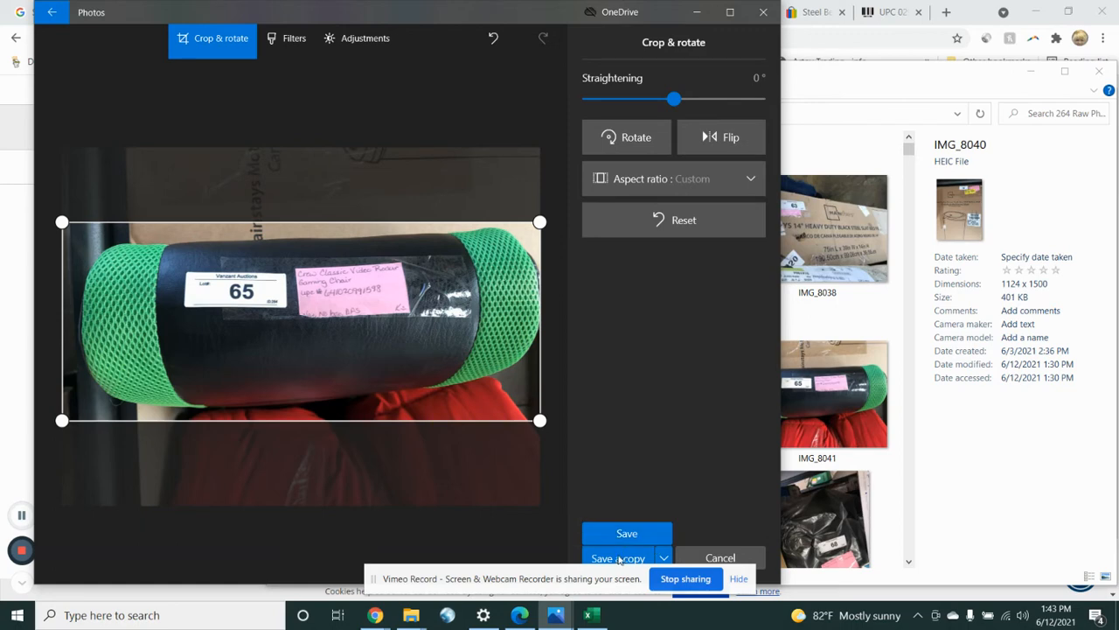
left_click(618, 556)
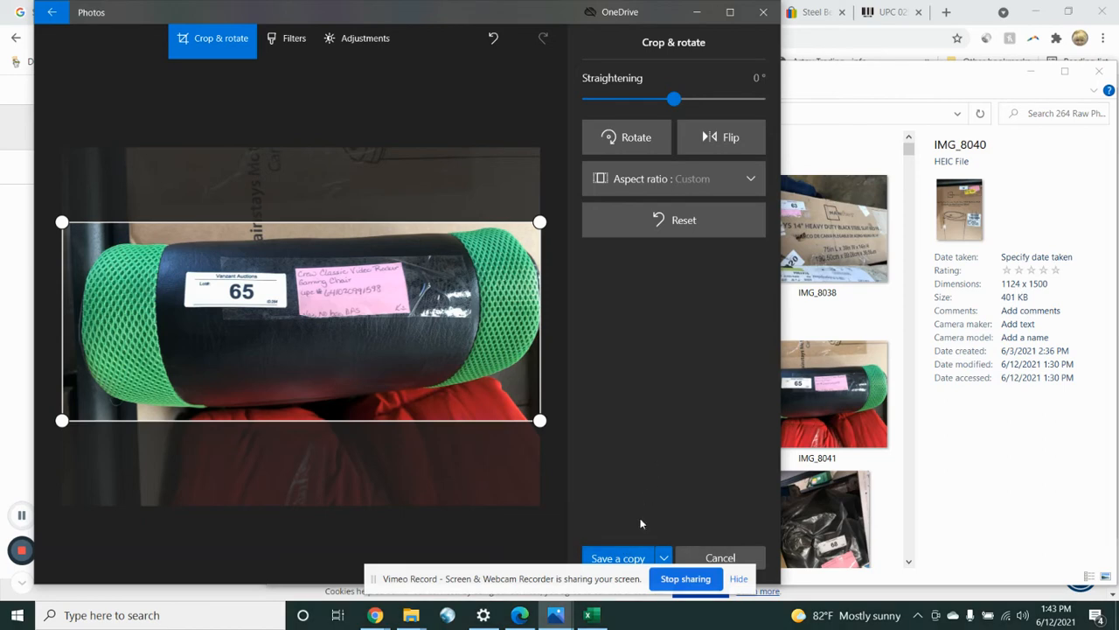
key("ctrl+s")
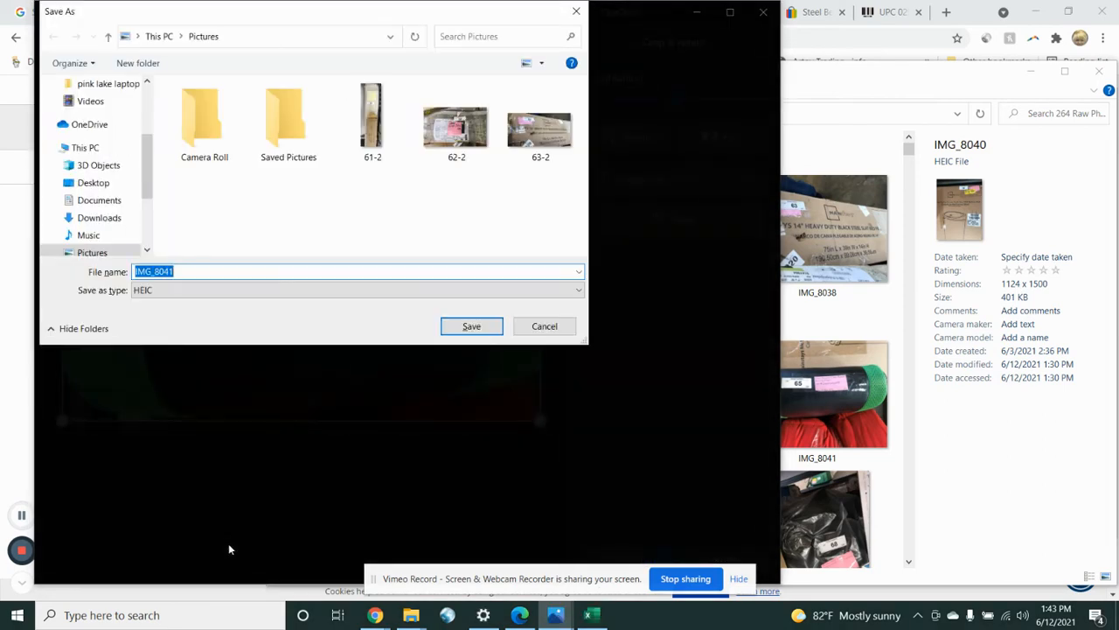
type("65-2")
left_click(472, 327)
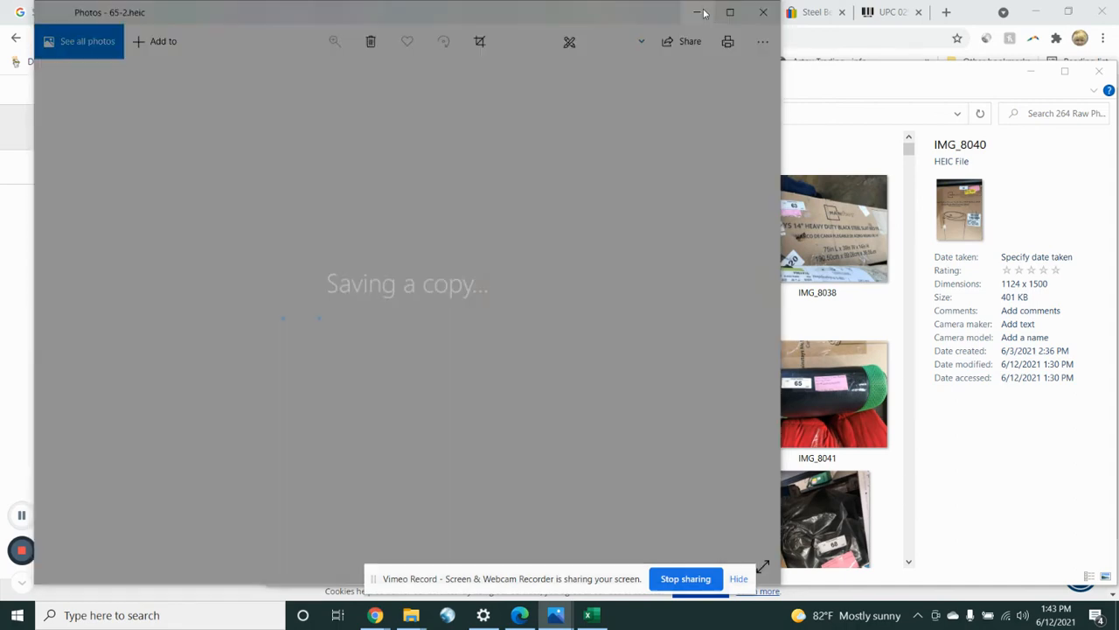
Step: Minimize the saved copy's window and reopen photo IMG_8041 from the raw photos folder to read lot 65's label
left_click(699, 13)
left_click(805, 376)
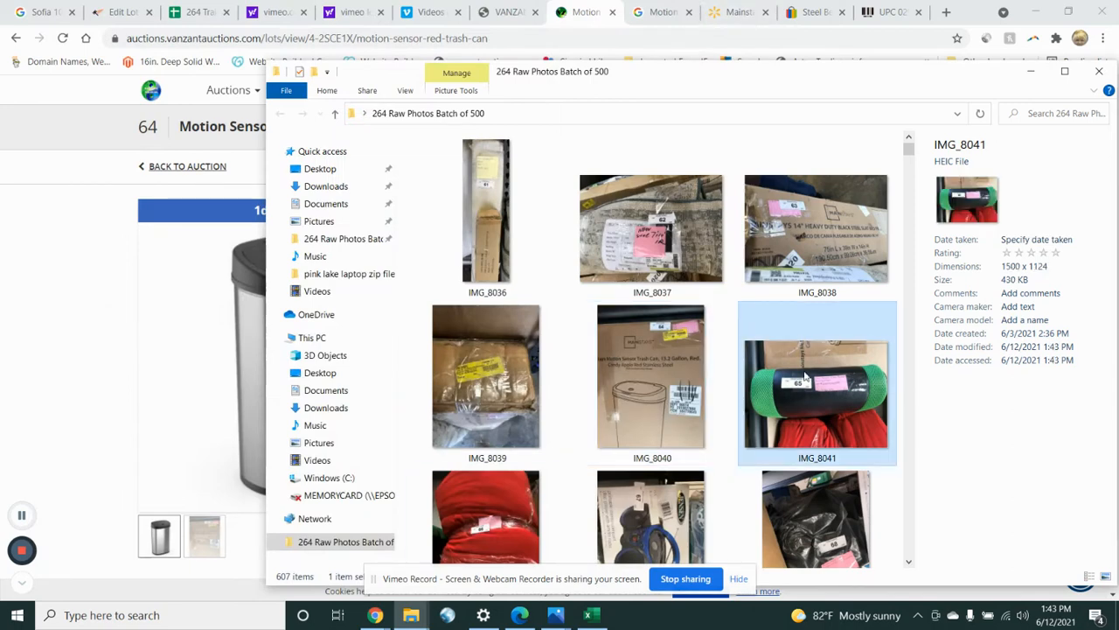
double_click(806, 376)
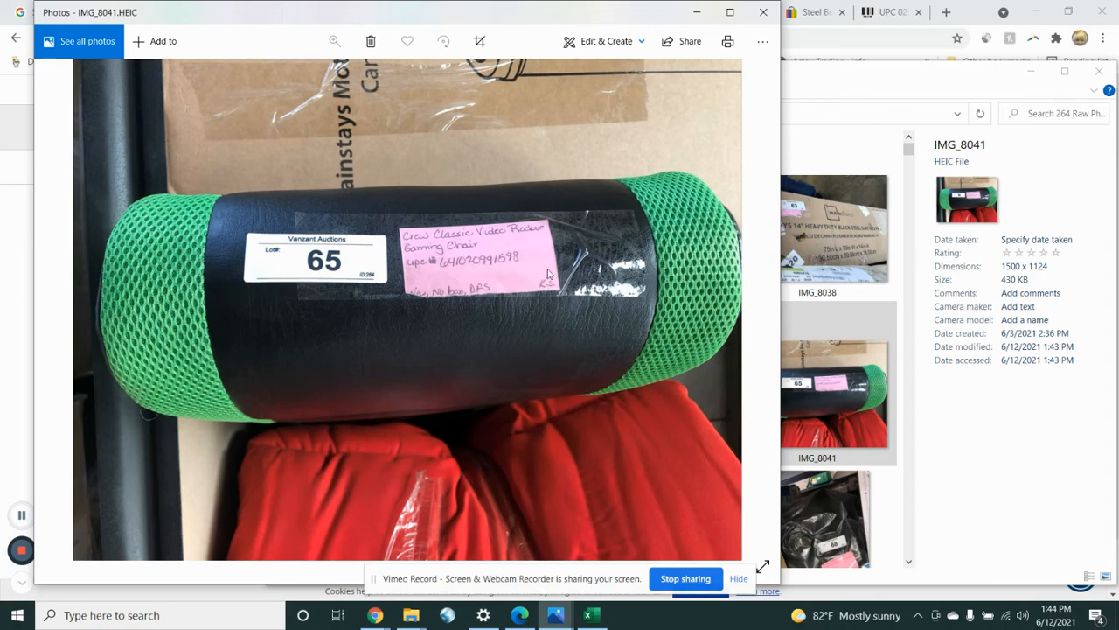
Step: Switch to the Excel lot list and enter lot number 65 in A5 with the title "Video Rocker Gaming Chair" in B5
left_click(591, 615)
left_click(435, 347)
type("65")
left_click(519, 347)
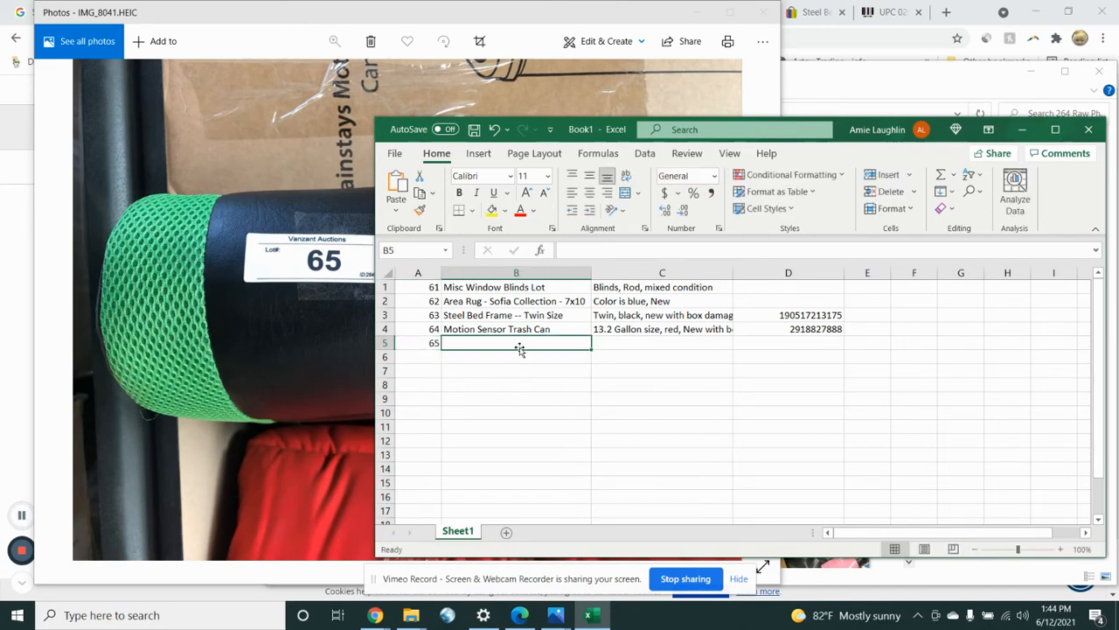
type("vID")
key("BackSpace")
key("BackSpace")
key("BackSpace")
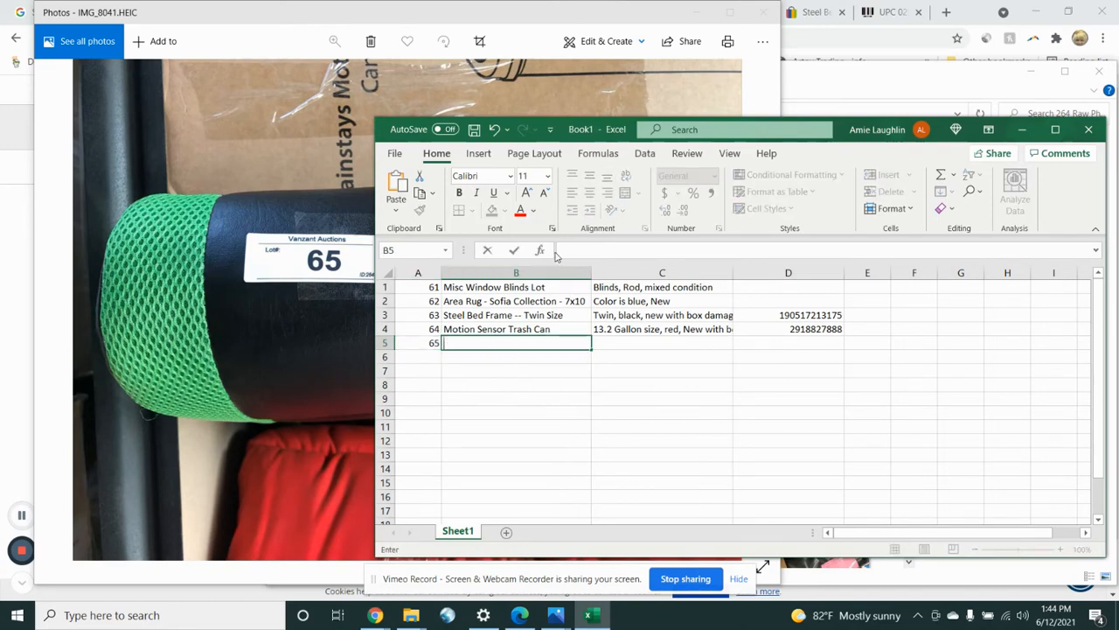
type("Video Rocker Gaming Chair")
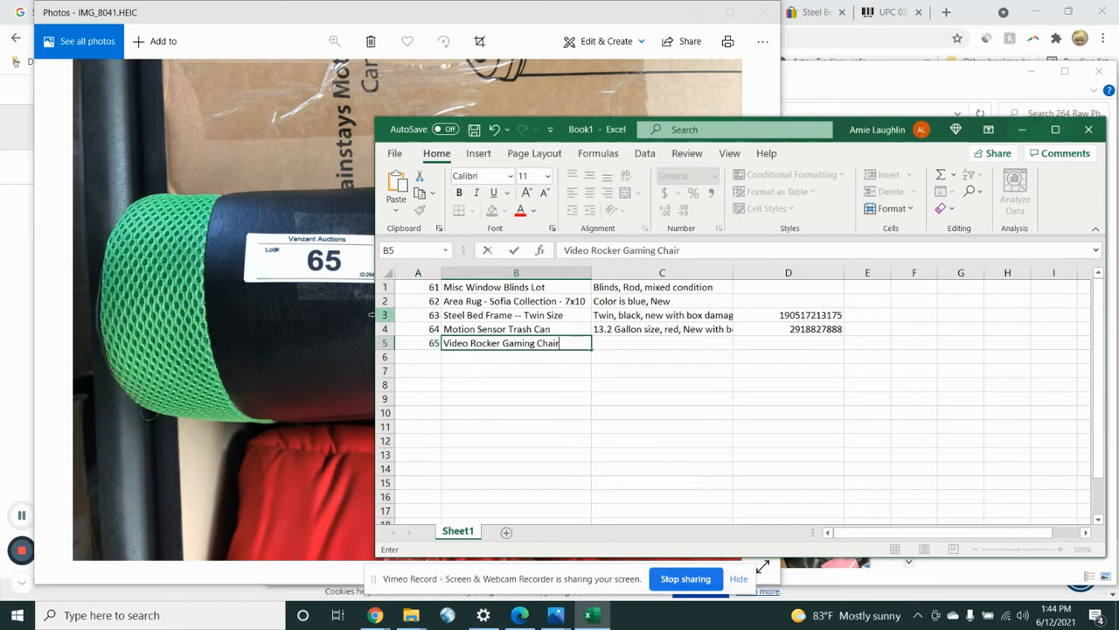
Step: Narrow the Excel window to uncover the photo's label and enter "Crew Classic, New No box, Dirty from shipping" as lot 65's description in C5
left_click_drag(374, 320, 567, 313)
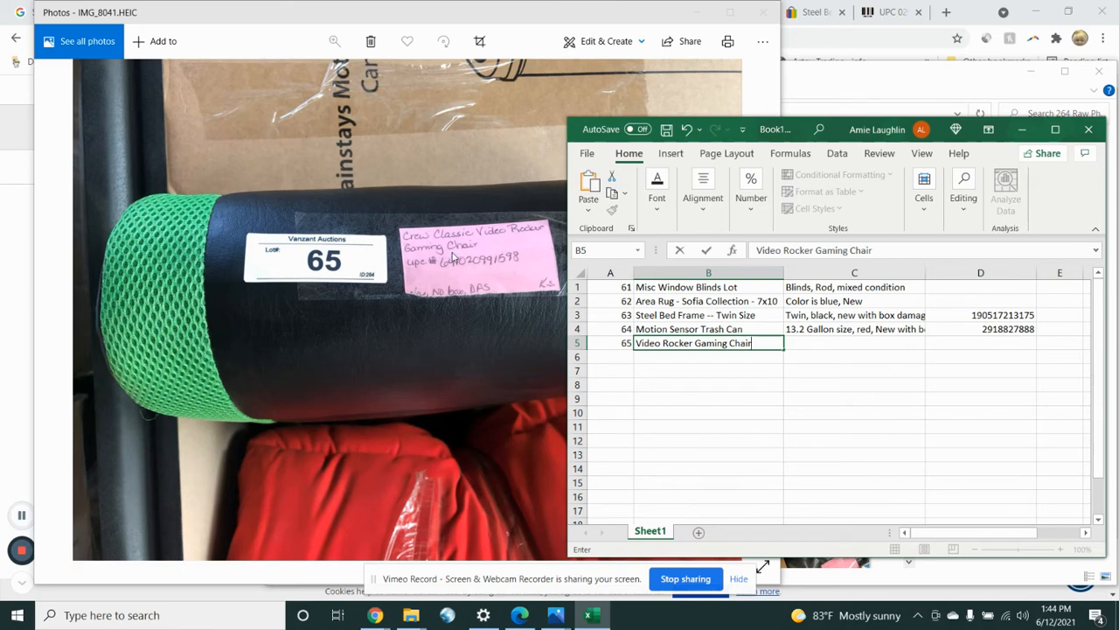
left_click(794, 344)
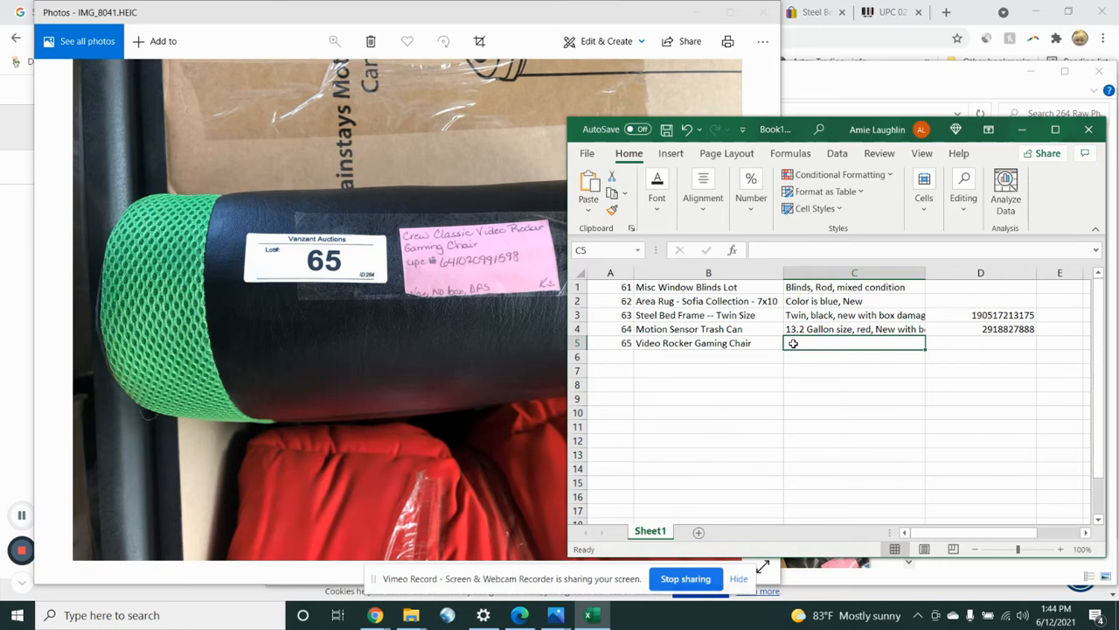
type("Brand")
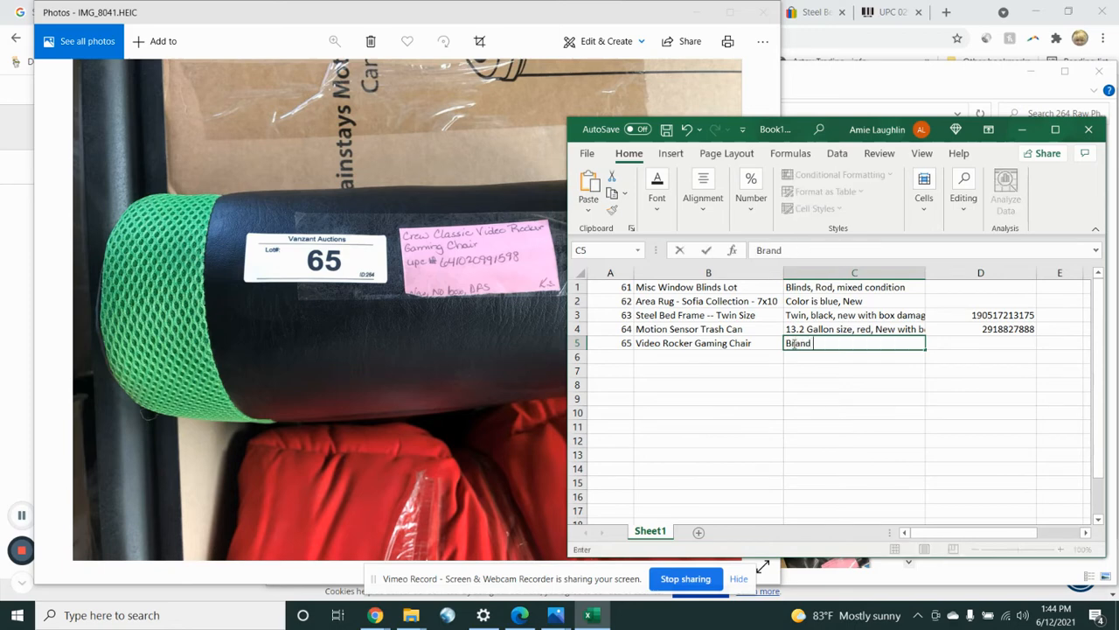
key("BackSpace")
key("BackSpace")
key("BackSpace")
key("BackSpace")
key("BackSpace")
key("BackSpace")
key("BackSpace")
key("BackSpace")
type("Cre")
type("w Vi")
key("BackSpace")
key("BackSpace")
type("Classic, New No box")
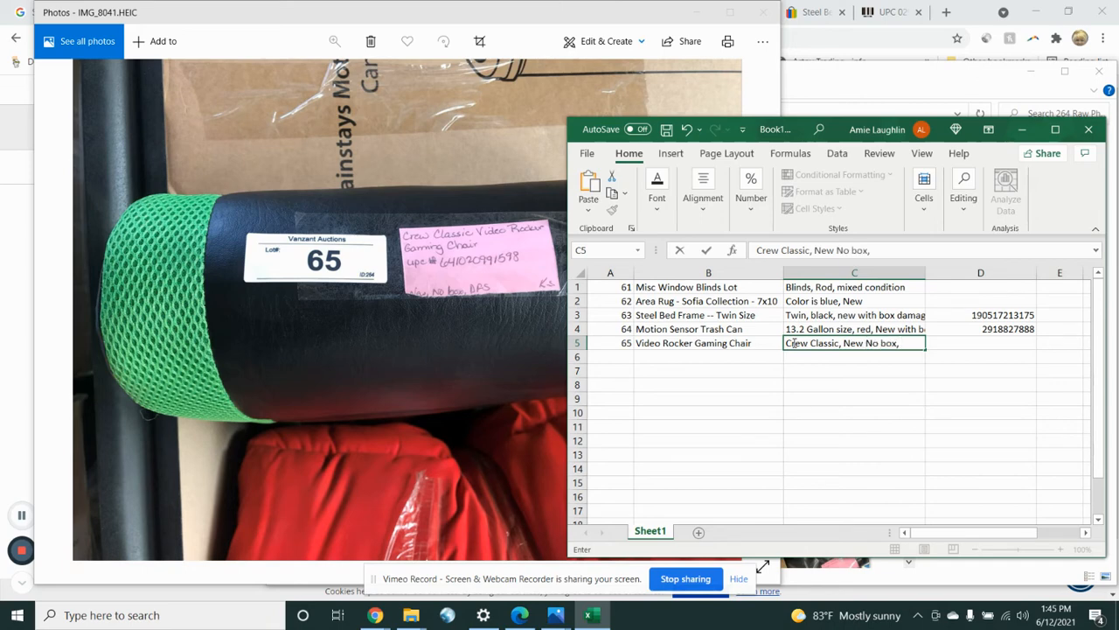
type(", Dirty from")
type(" h")
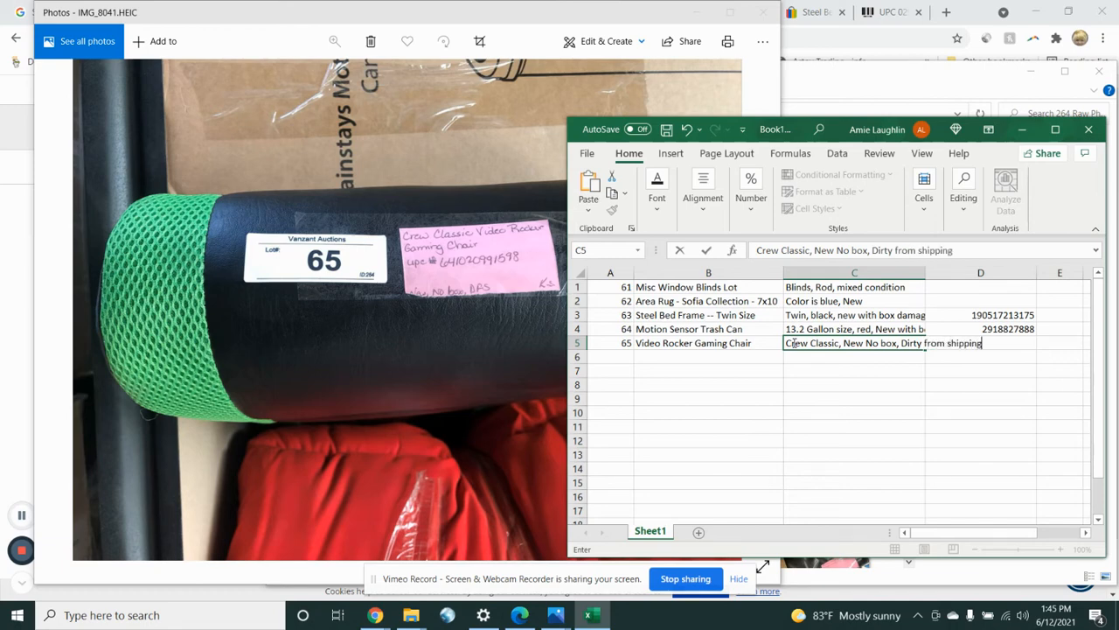
type("ipping")
left_click(857, 374)
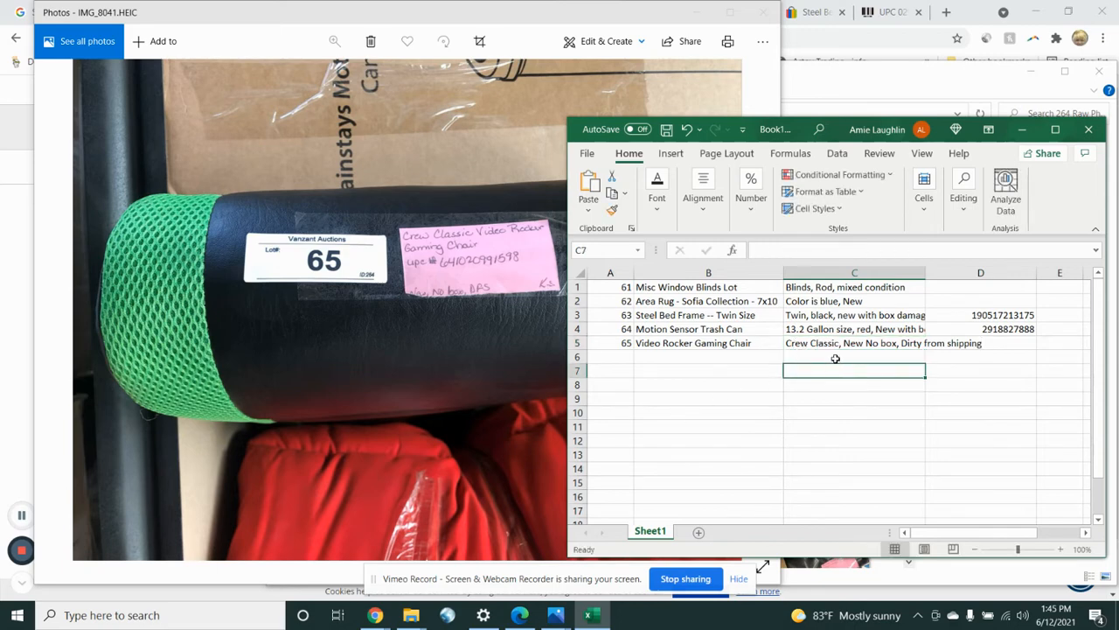
Step: Extend lot 65's title in B5 with the brand so it reads "Video Rocker Gaming Chair by Crew Classic"
left_click(820, 344)
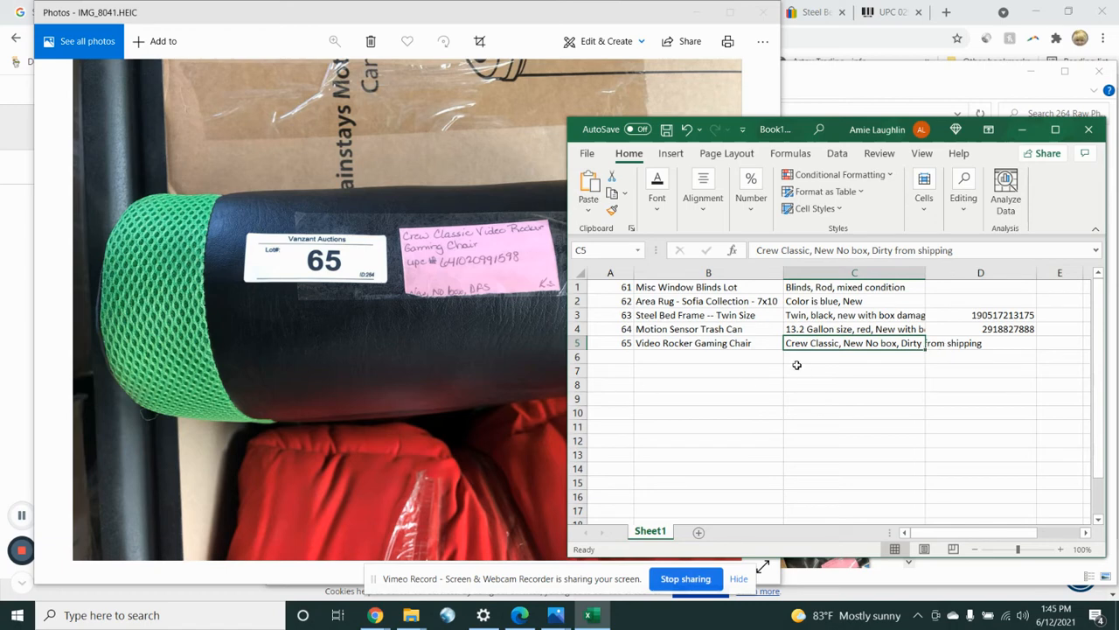
left_click(683, 344)
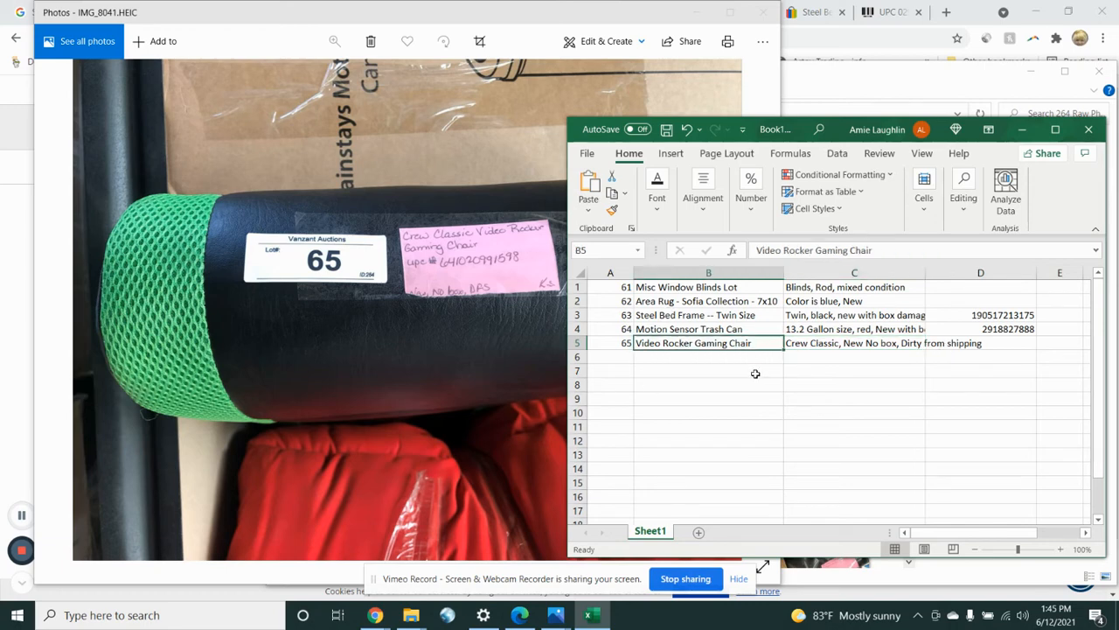
left_click(873, 250)
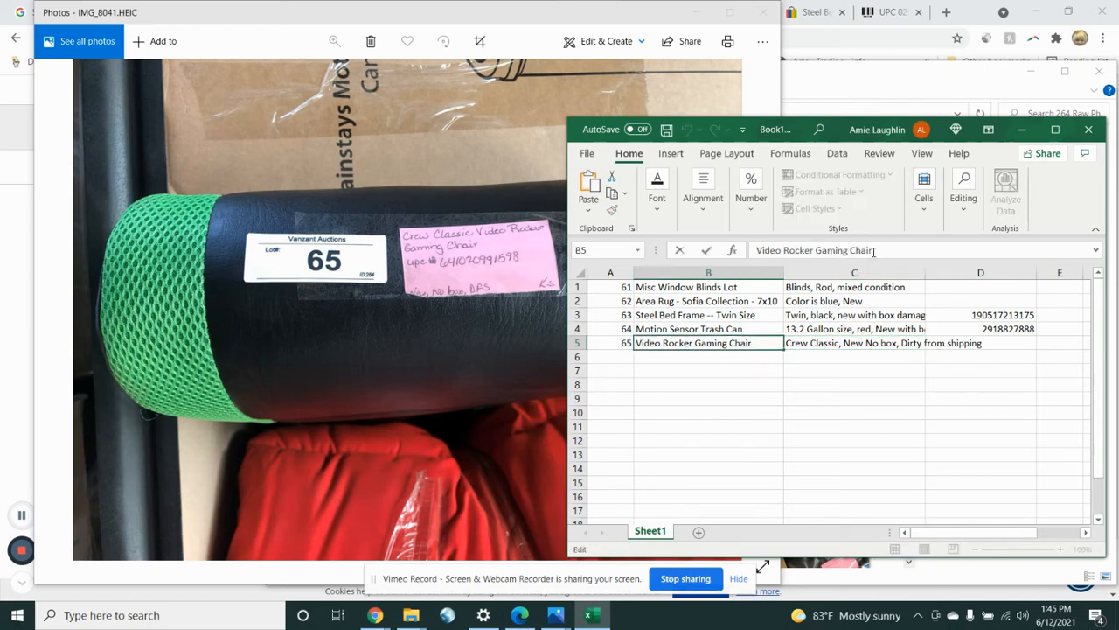
type("by Crew Classic")
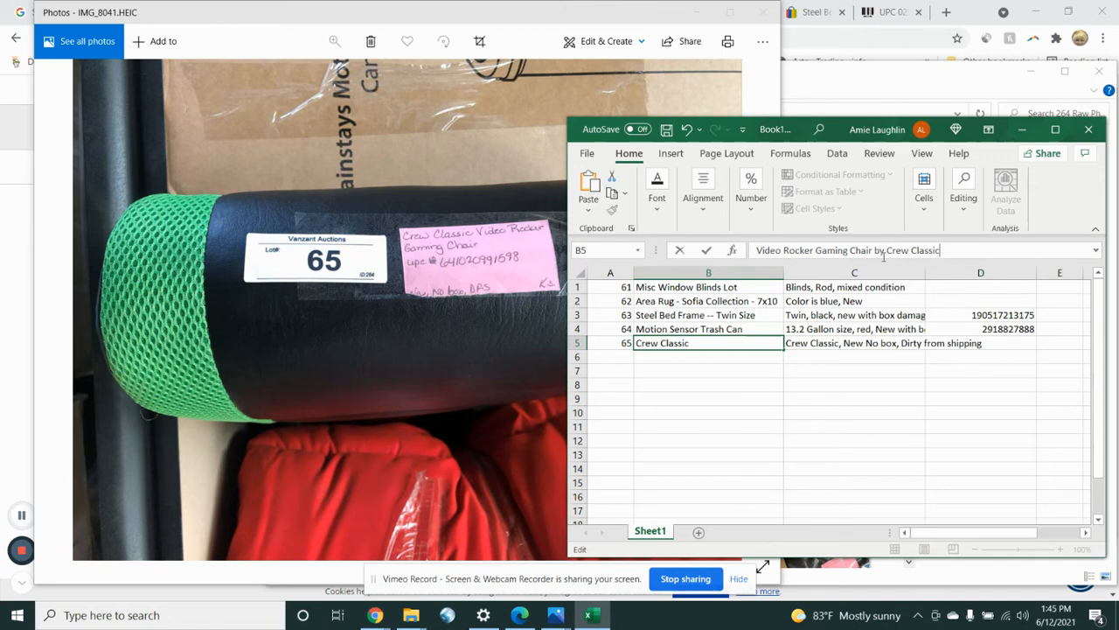
left_click(690, 401)
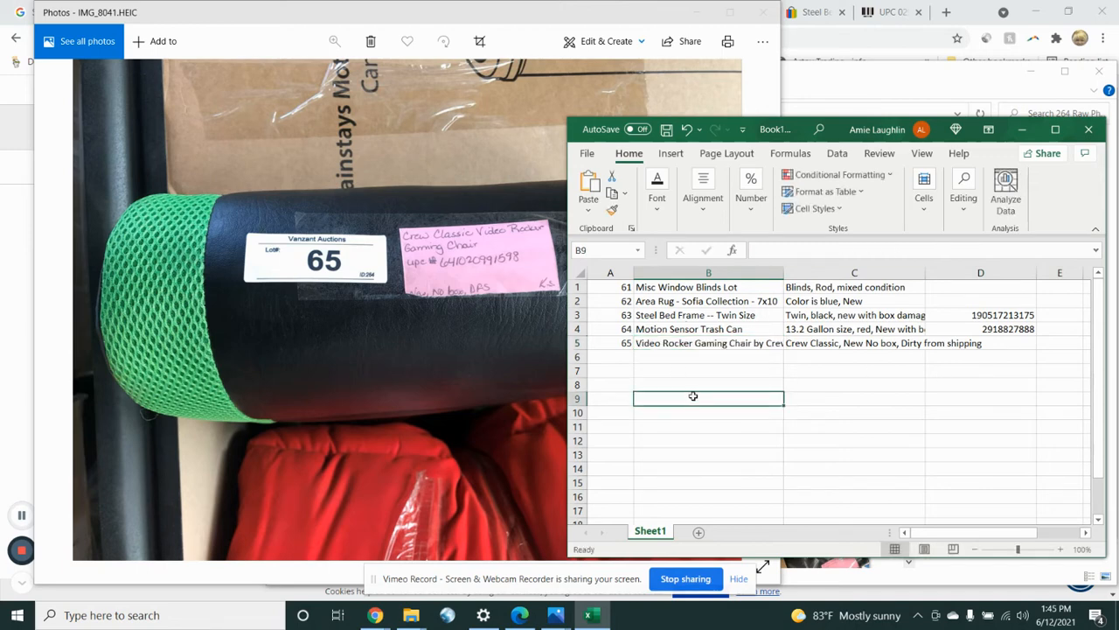
Step: Review lot 65's title in B5, including the brand name at its end, and its description in C5
left_click(698, 342)
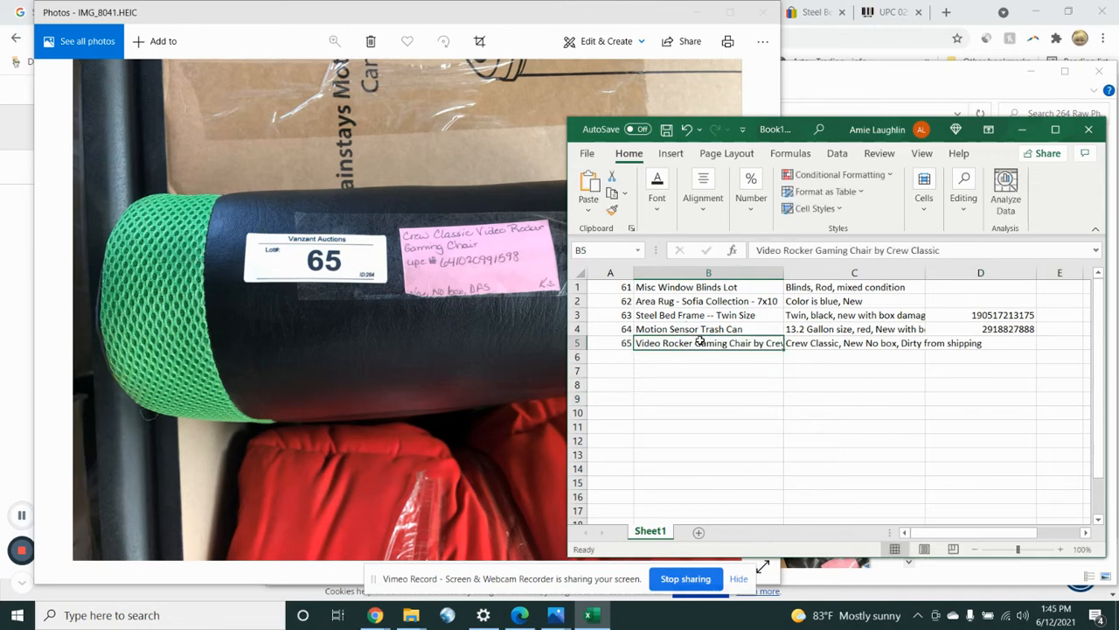
left_click(762, 251)
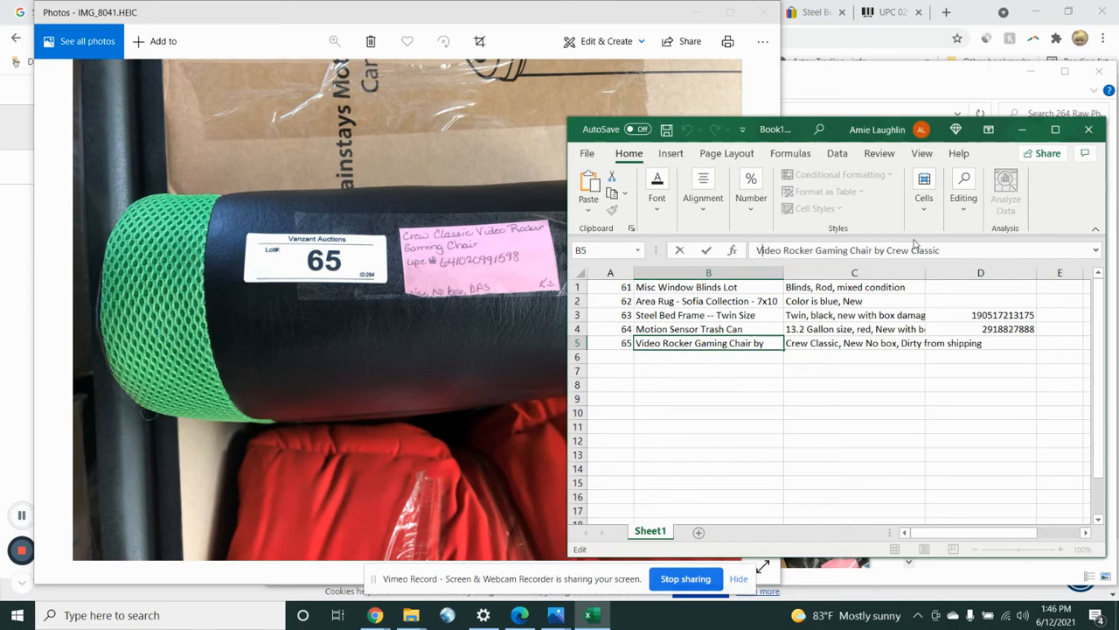
left_click_drag(941, 250, 888, 251)
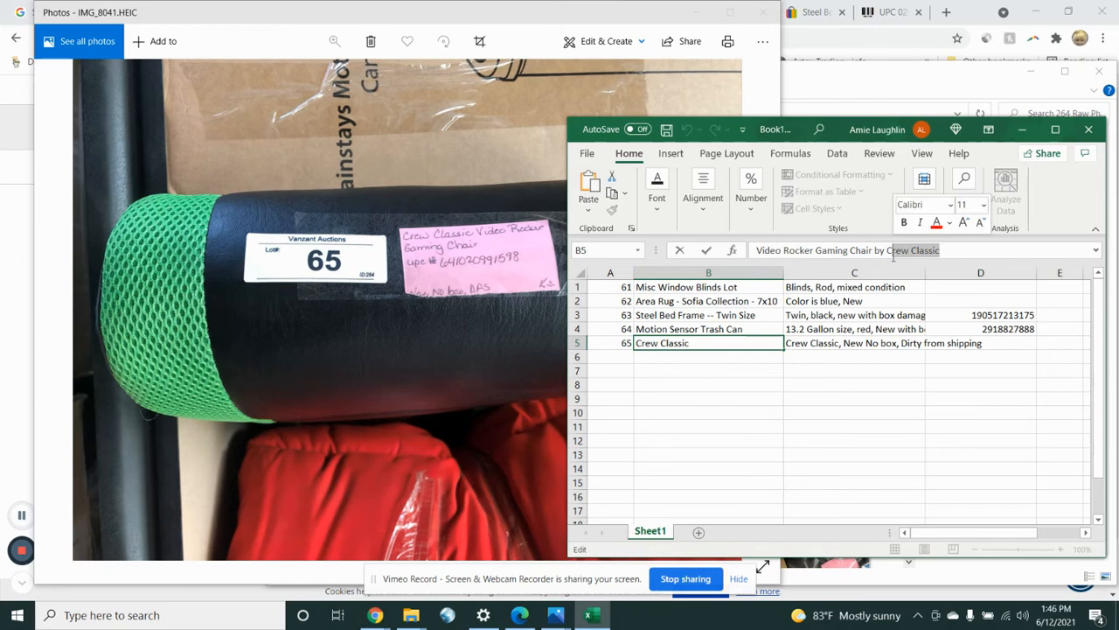
left_click(645, 399)
left_click(680, 344)
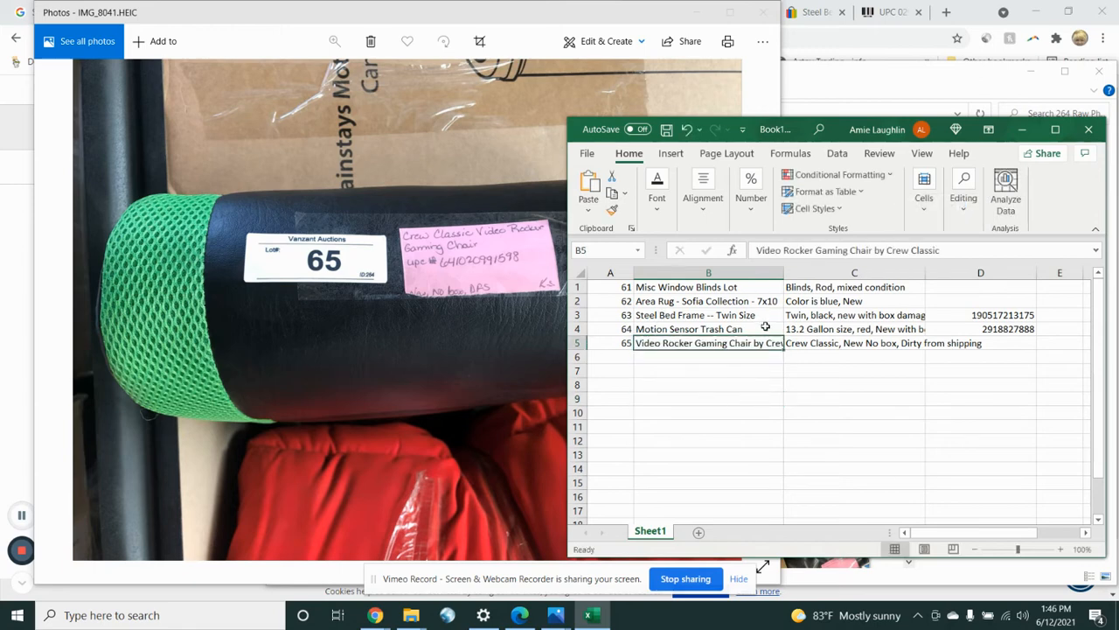
left_click(813, 343)
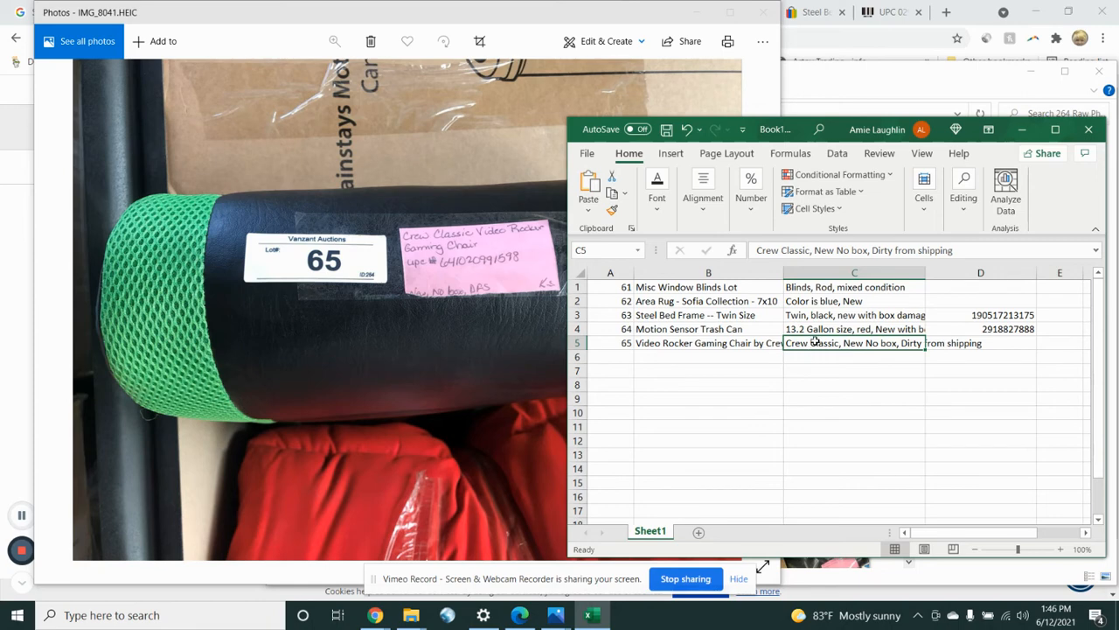
left_click(707, 342)
Step: Switch to lot 64's public page in Chrome, review its condition and UPC text, and open the Reno Liquidation Auction 264 (265) lot listing
mouse_move(378, 617)
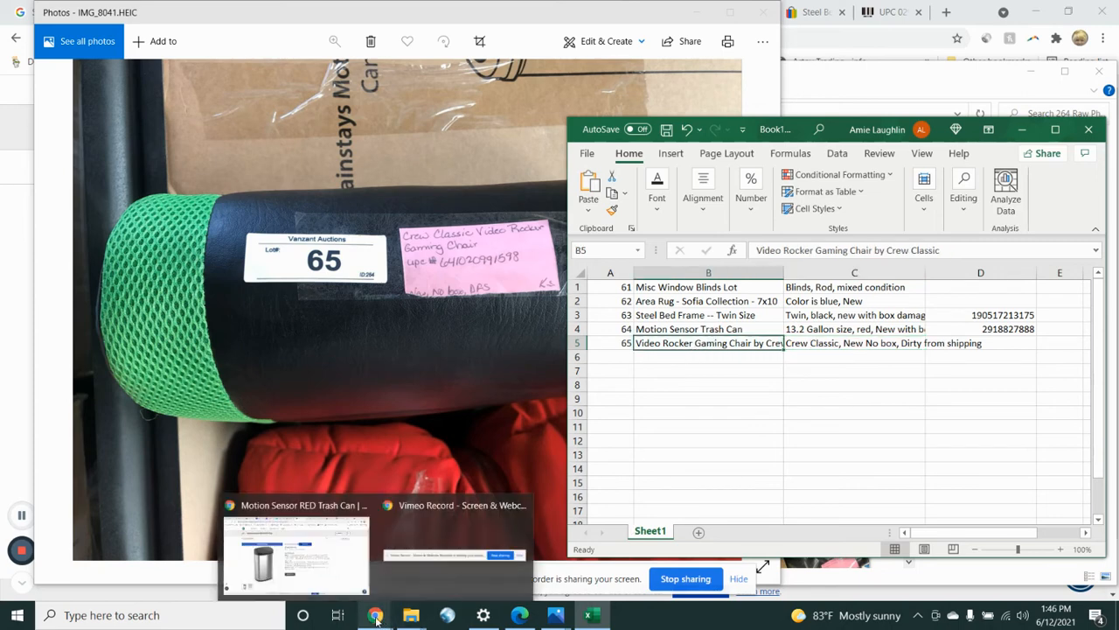
left_click(330, 560)
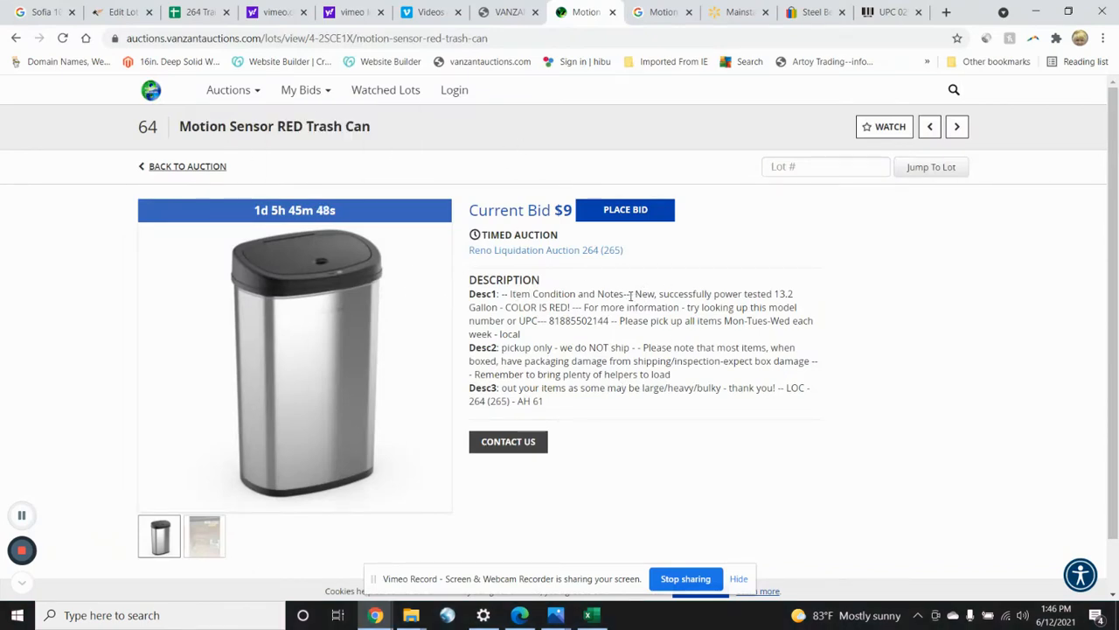
left_click_drag(632, 295, 796, 323)
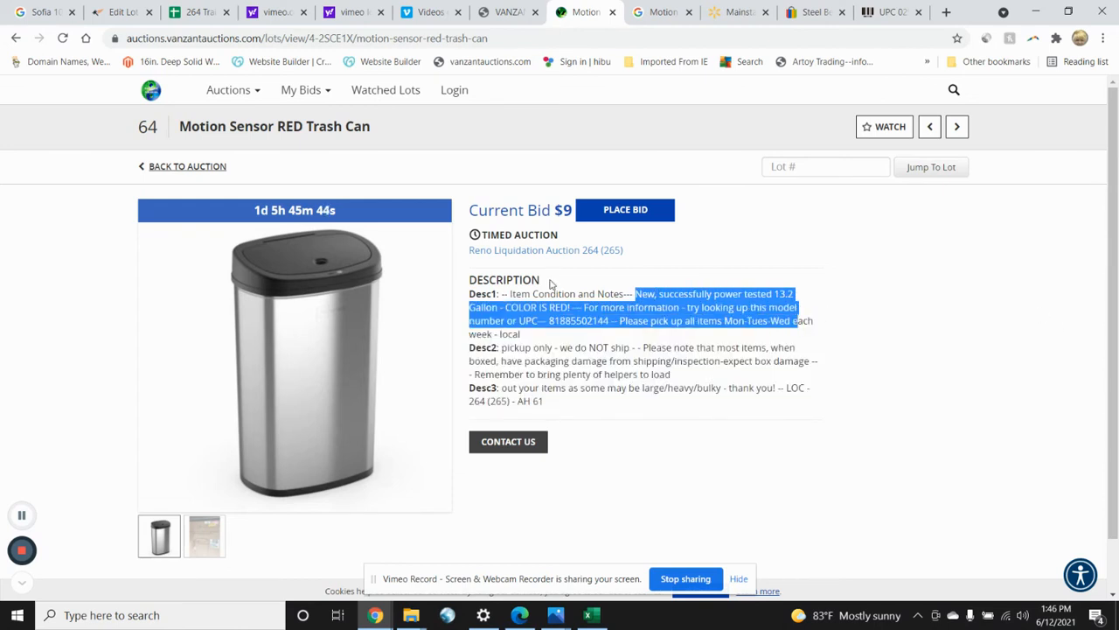
left_click(753, 258)
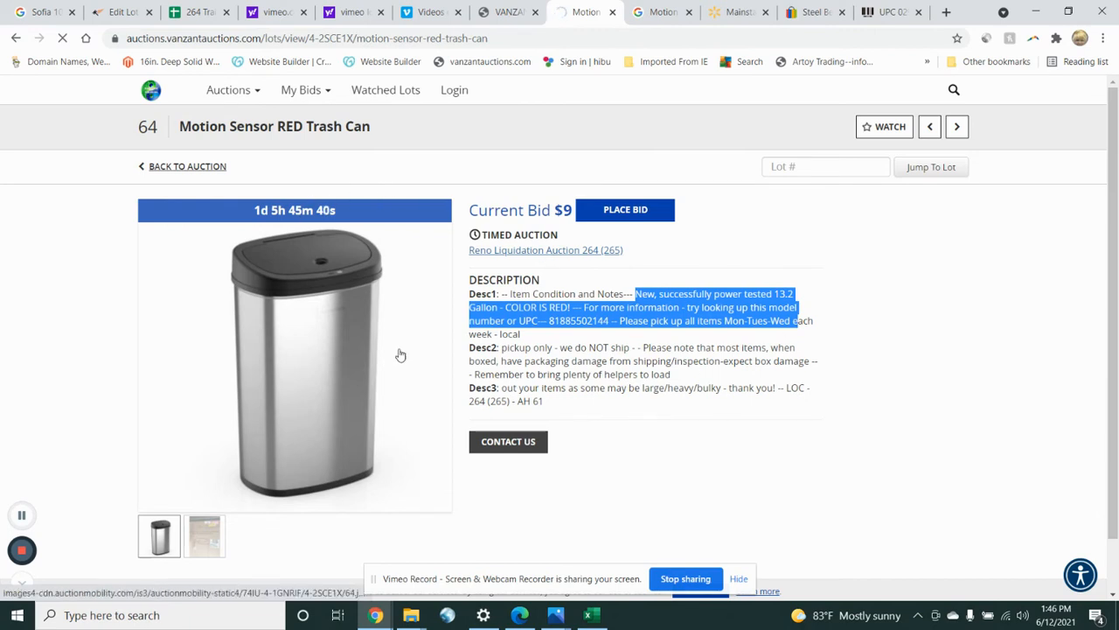
left_click(588, 615)
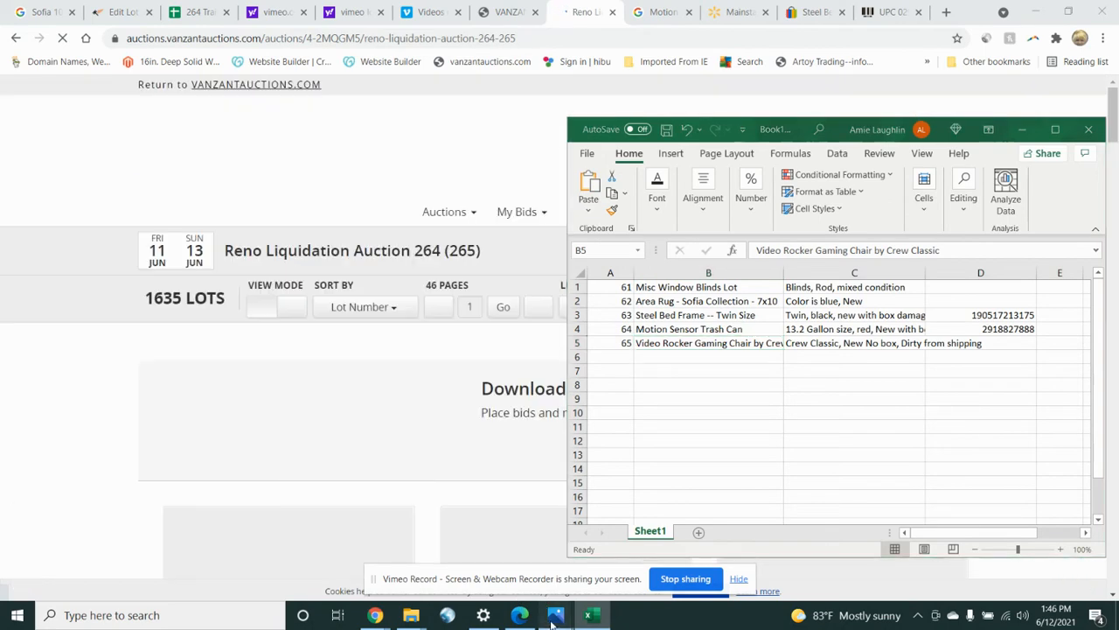
mouse_move(552, 618)
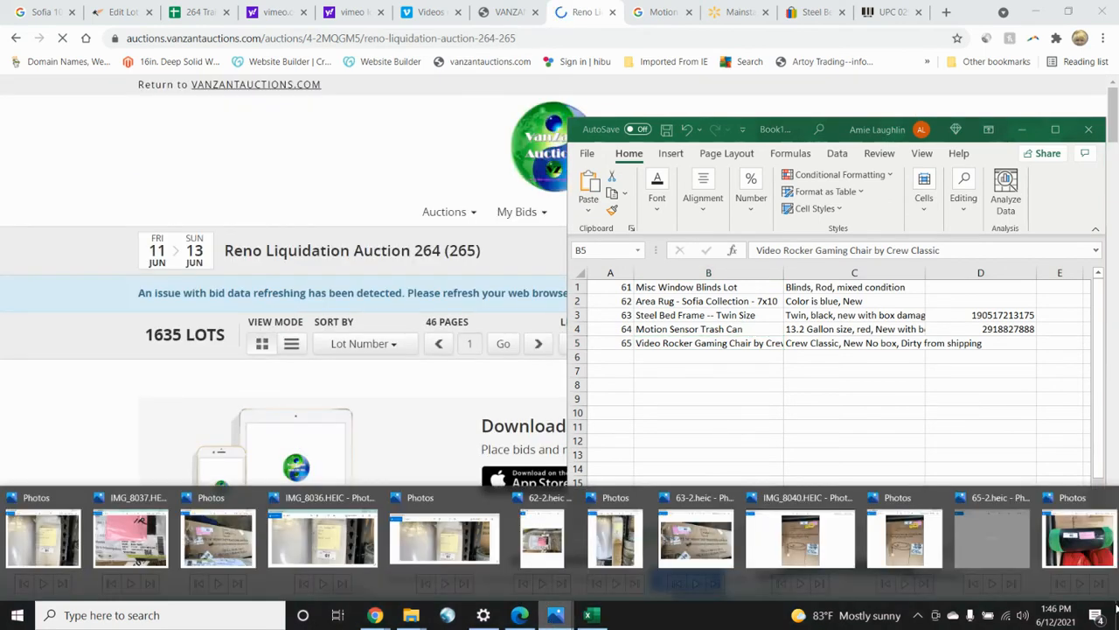
left_click(1104, 554)
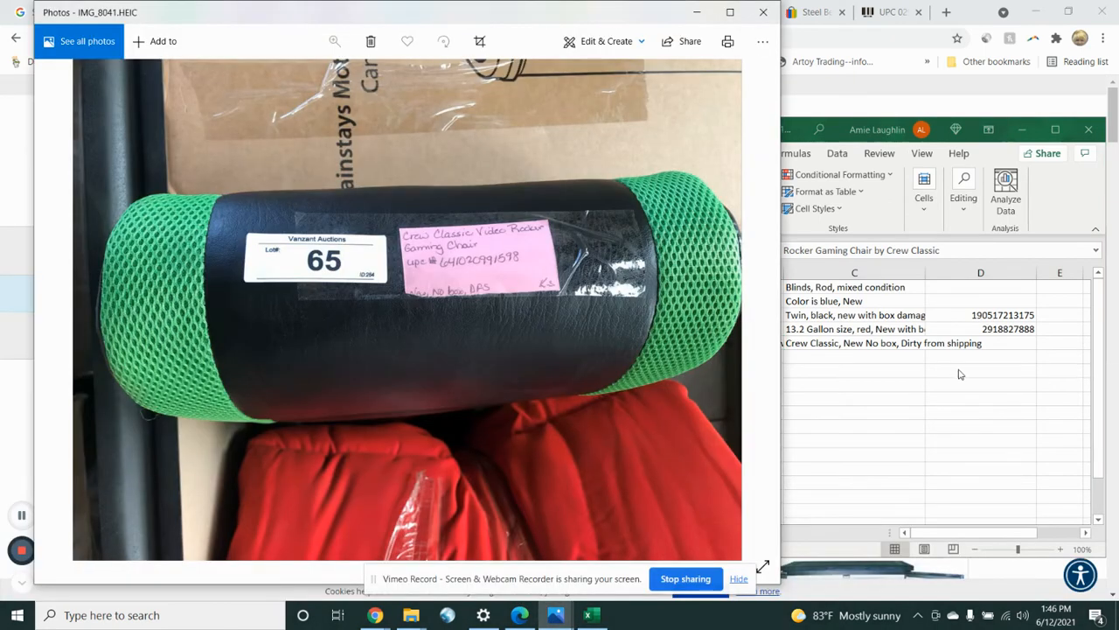
left_click(964, 342)
left_click(965, 343)
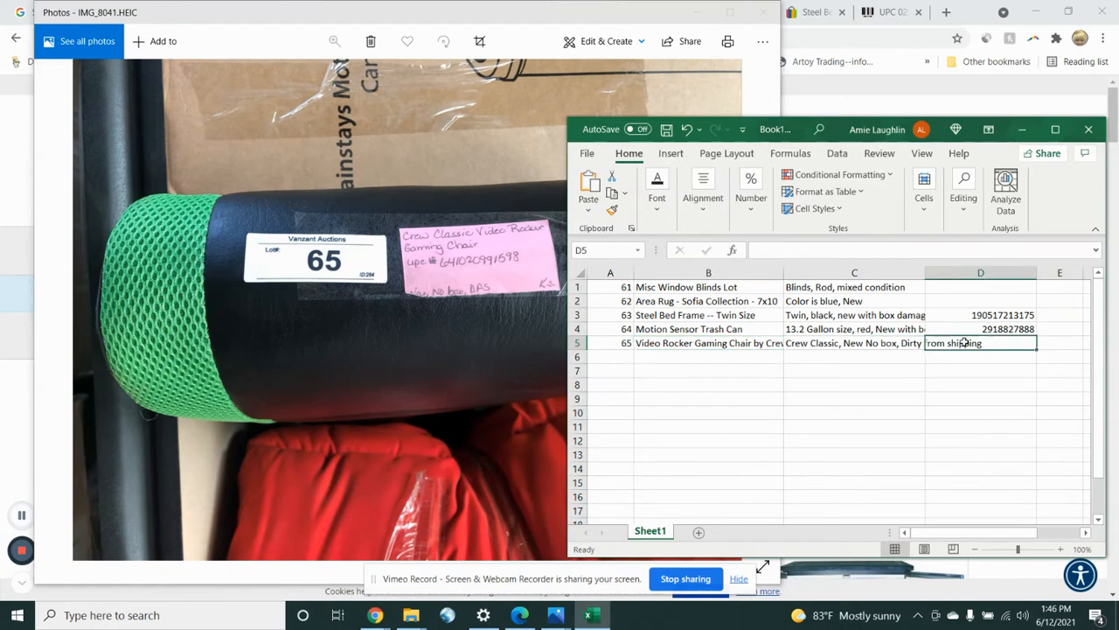
type("6410")
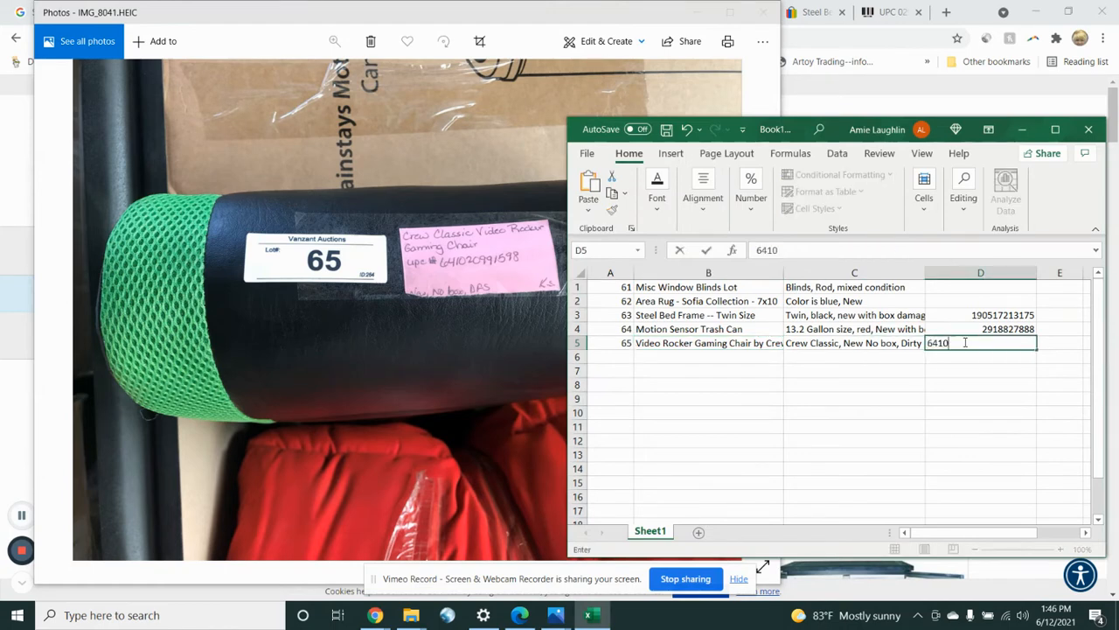
type("20991598")
left_click(904, 400)
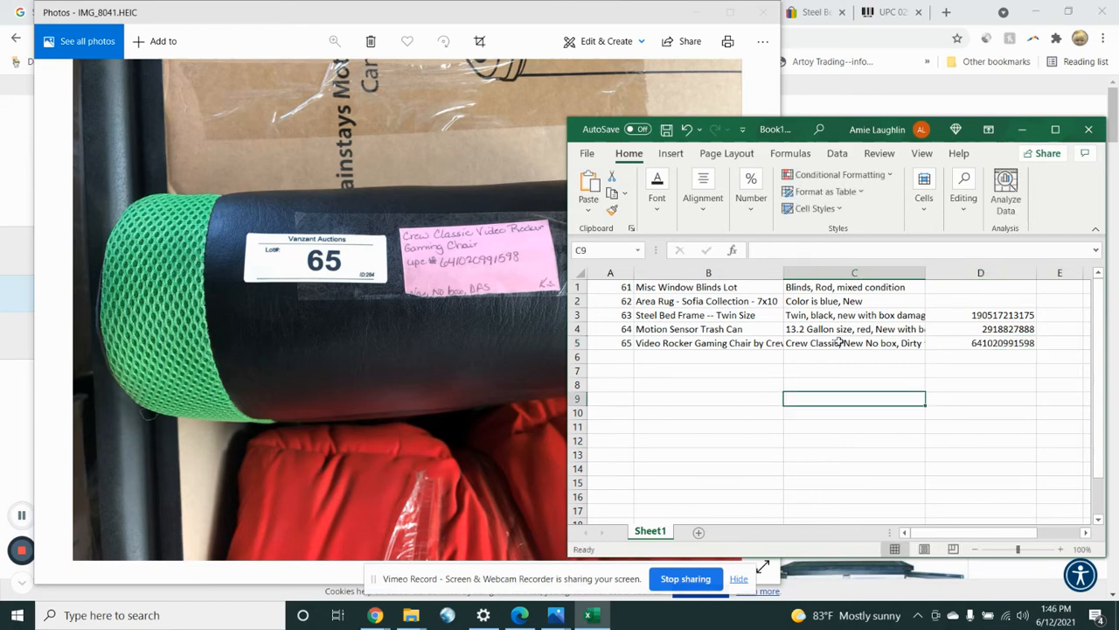
Step: Copy lot 65's UPC from D5, look it up on upcitemdb in Chrome, and enlarge the product images
left_click(987, 348)
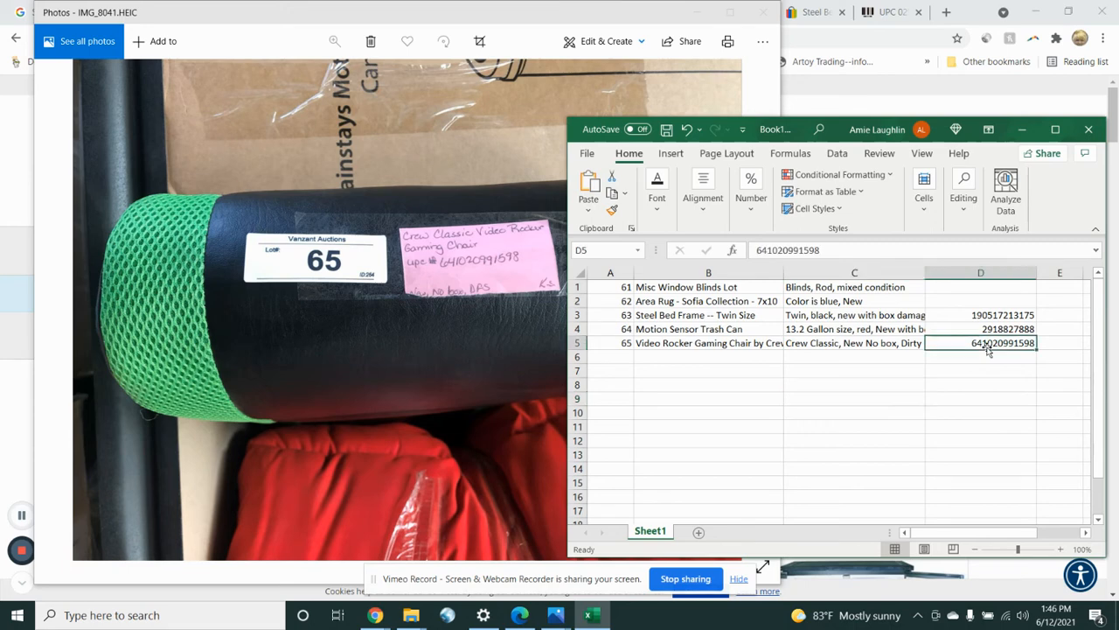
key("ctrl+c")
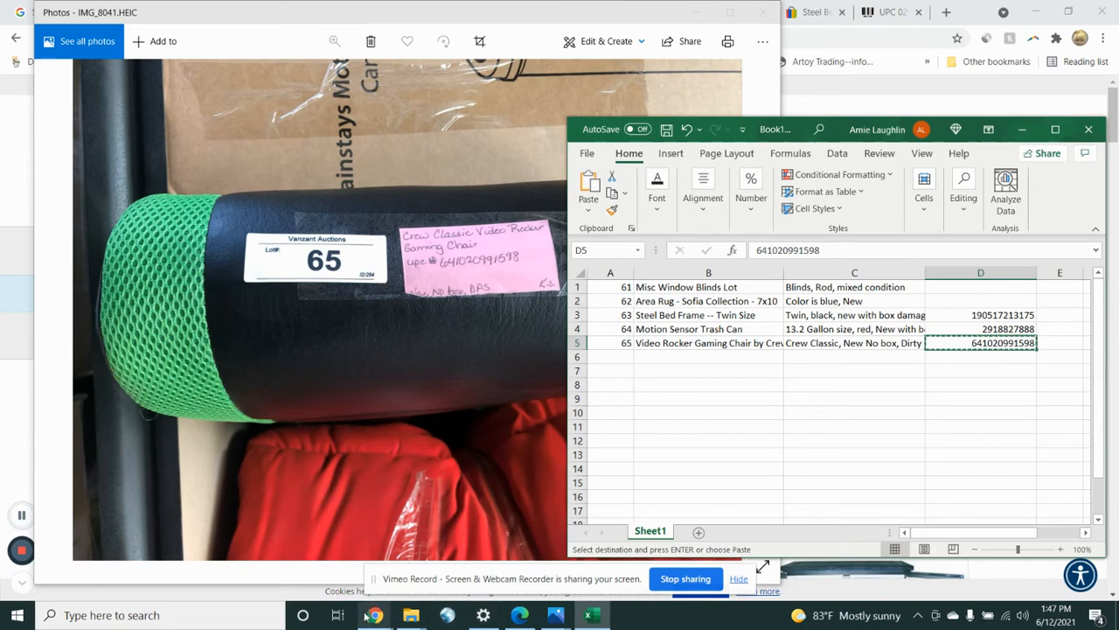
mouse_move(375, 614)
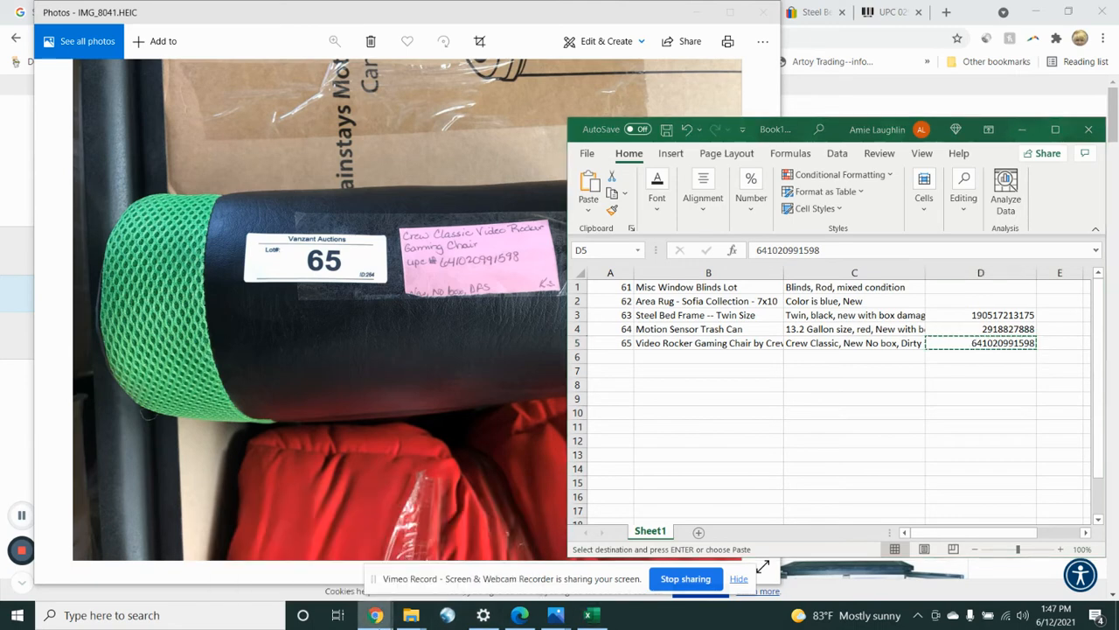
left_click(226, 562)
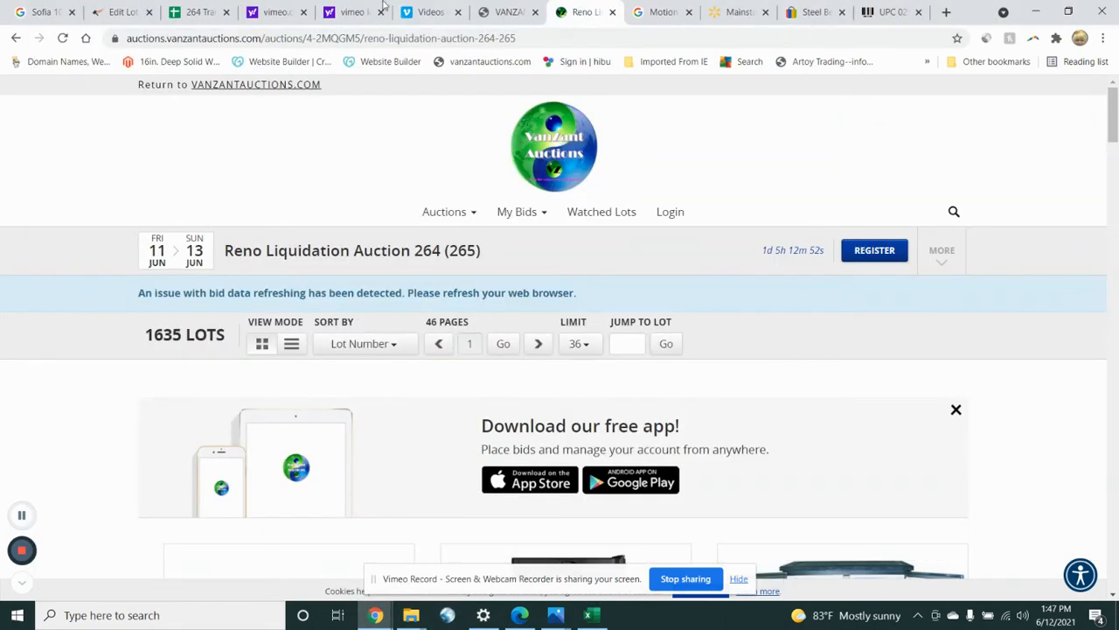
left_click(896, 12)
double_click(437, 101)
key("ctrl+v")
key("Return")
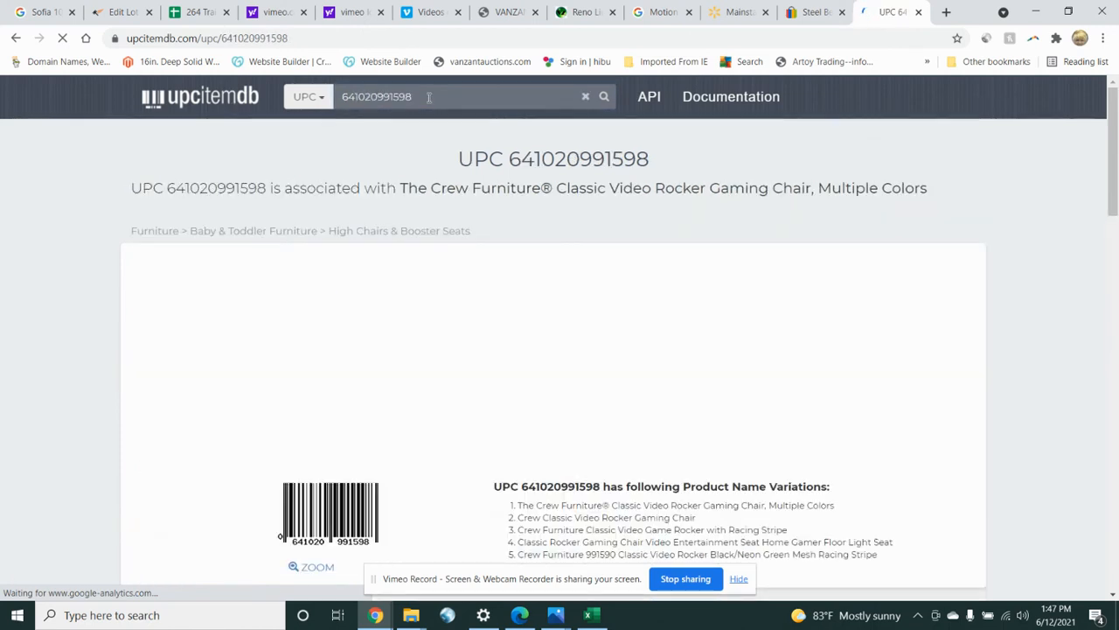
scroll(375, 230, "down", 2)
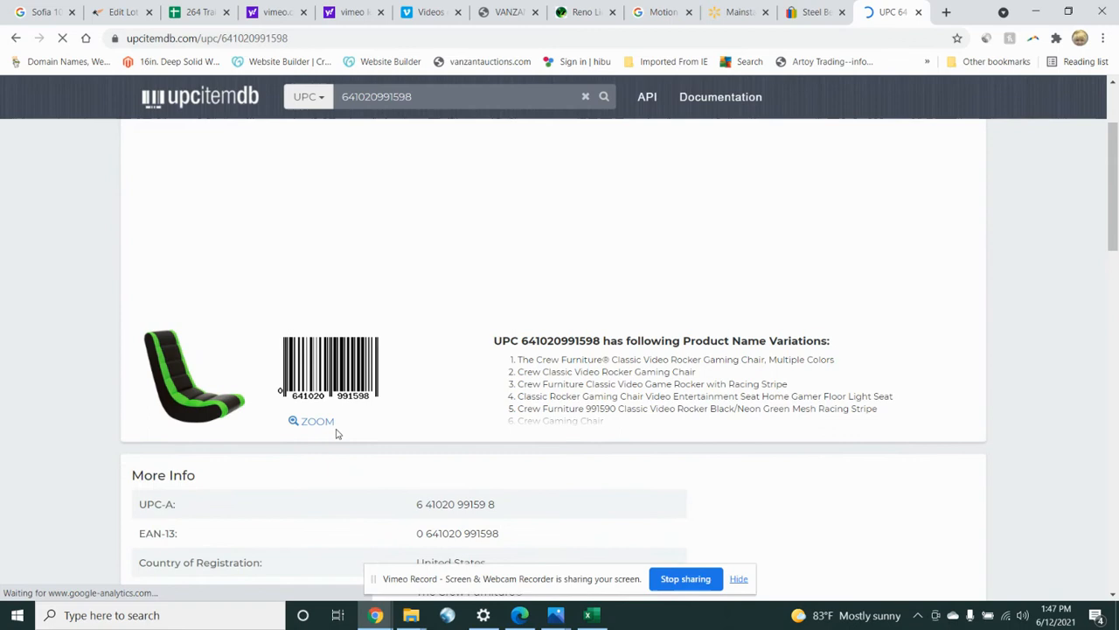
left_click(311, 422)
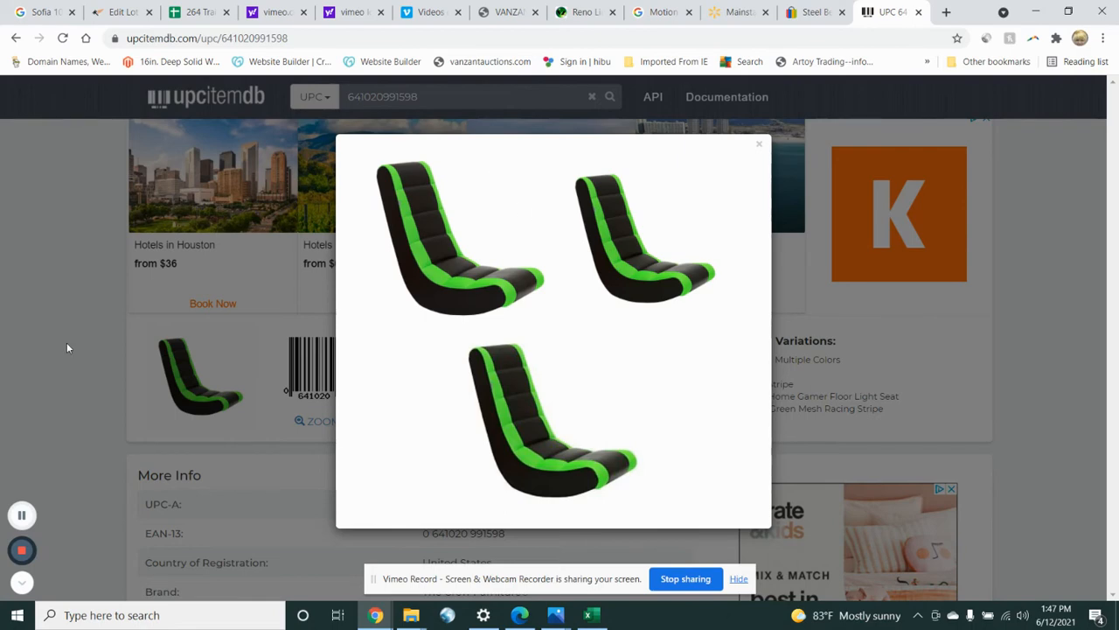
Step: Return to the public Reno Liquidation Auction 264 (265) listing and jump to lot 65
left_click(116, 11)
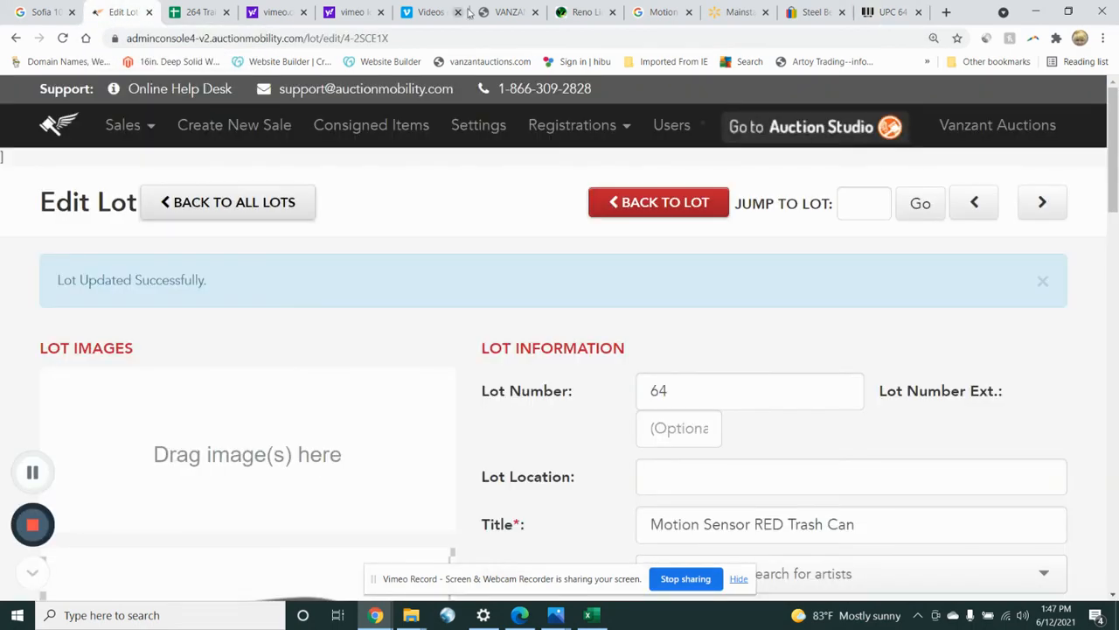
left_click(565, 12)
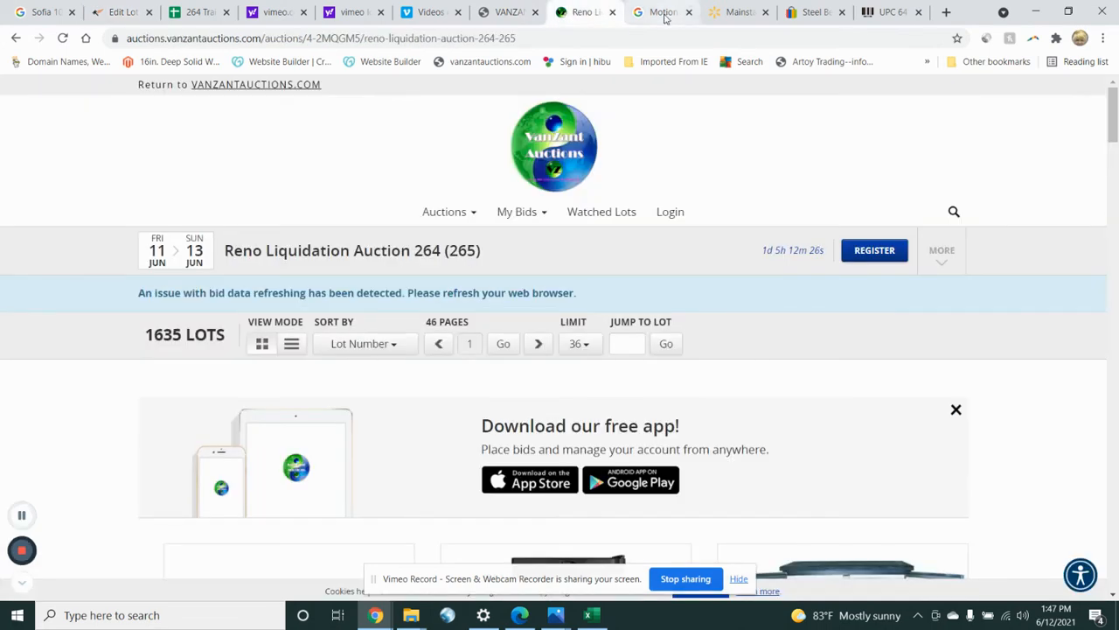
left_click(495, 11)
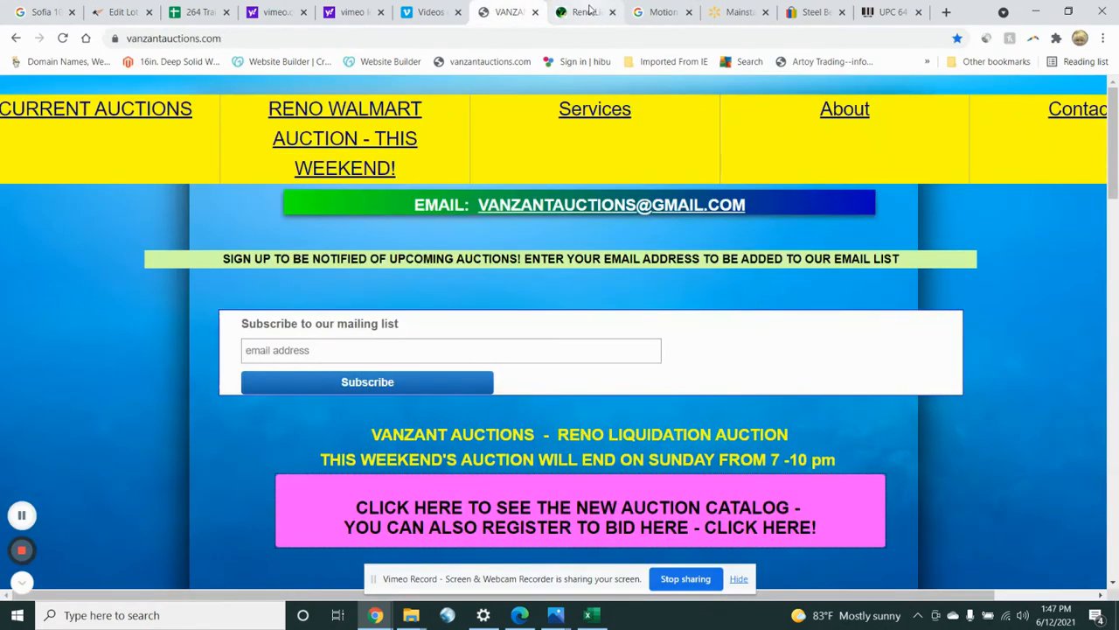
left_click(584, 11)
scroll(588, 88, "down", 3)
scroll(604, 117, "up", 3)
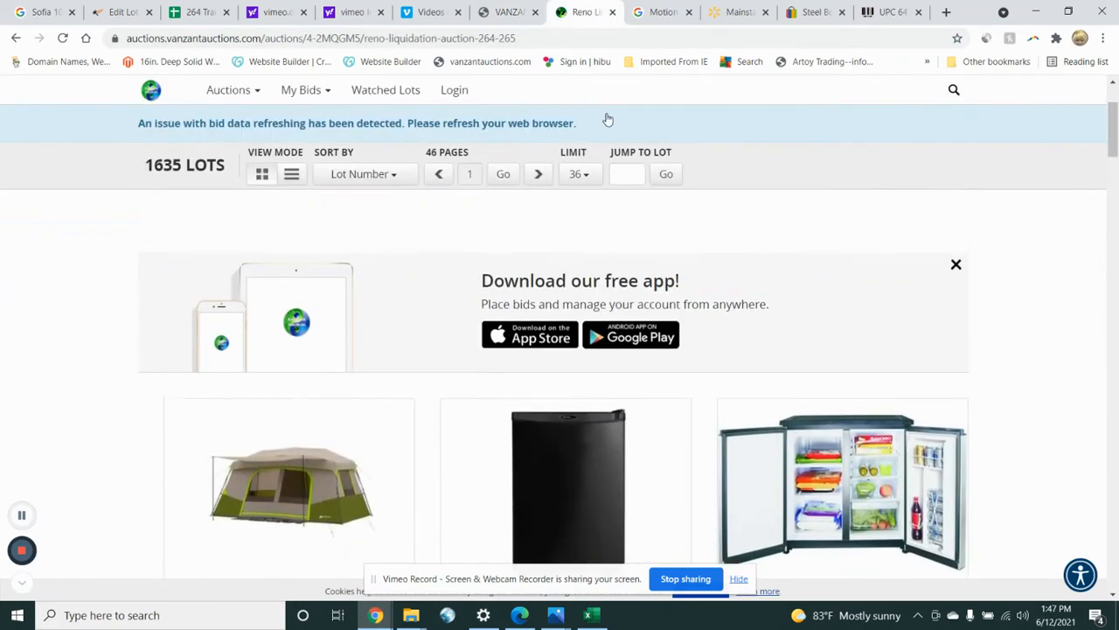
left_click(624, 343)
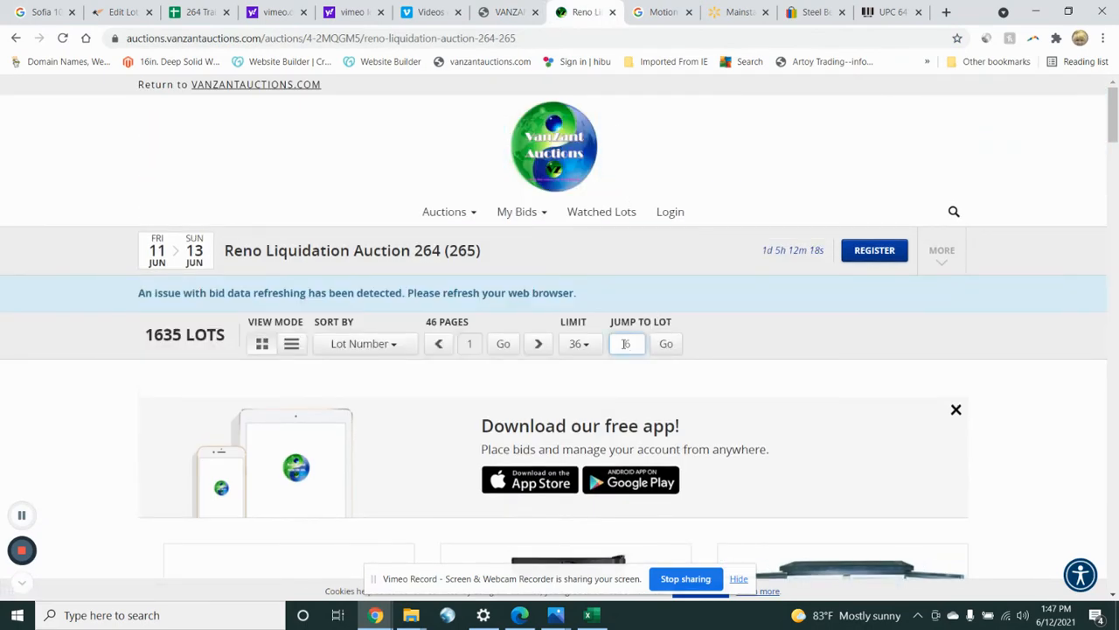
left_click(587, 615)
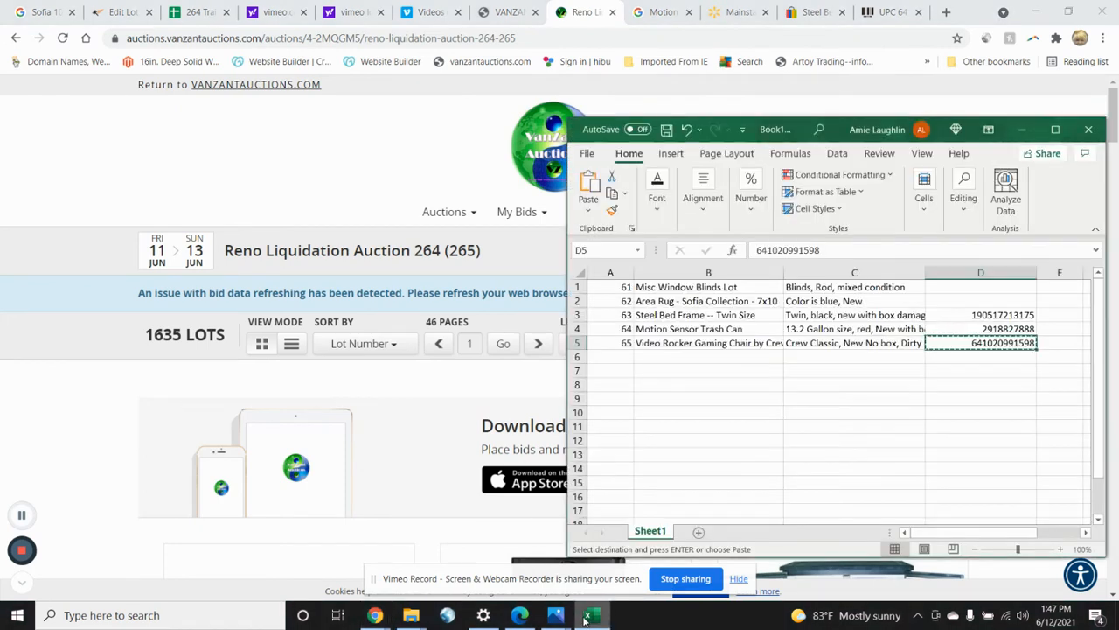
left_click(530, 255)
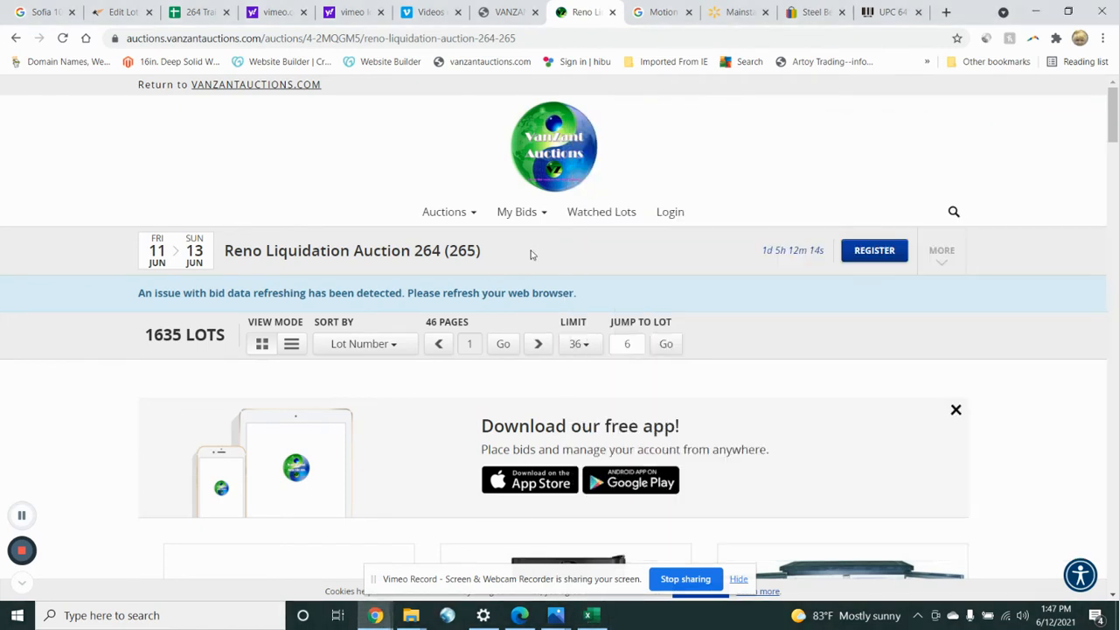
left_click(641, 344)
type("5")
key("Return")
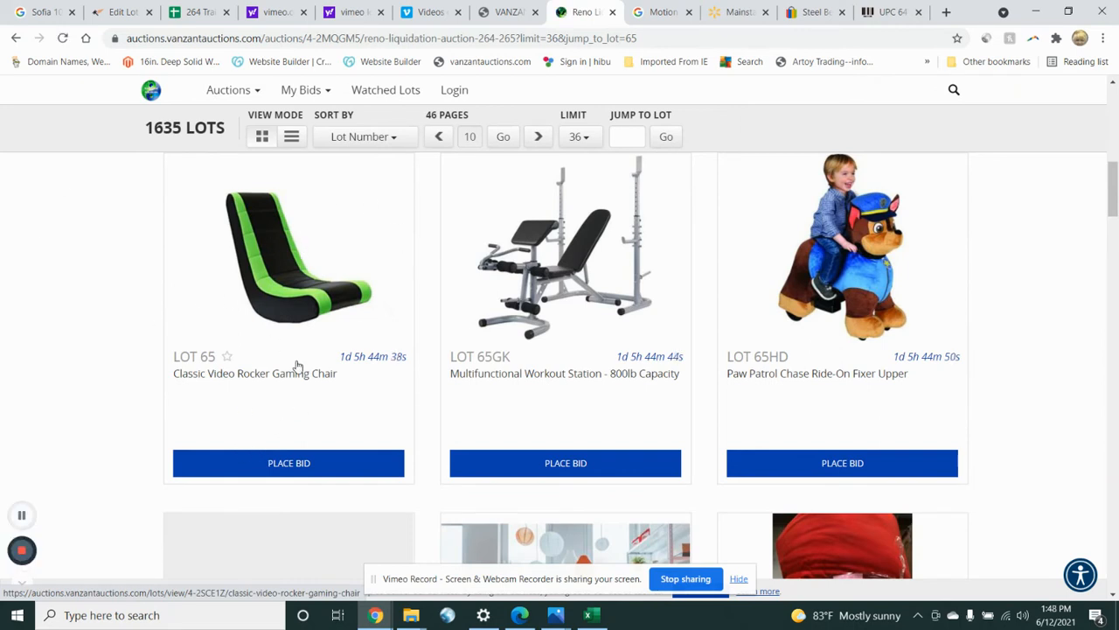
Step: Open lot 65's public page and compare its stock product image with the photo of the labelled item
left_click(319, 311)
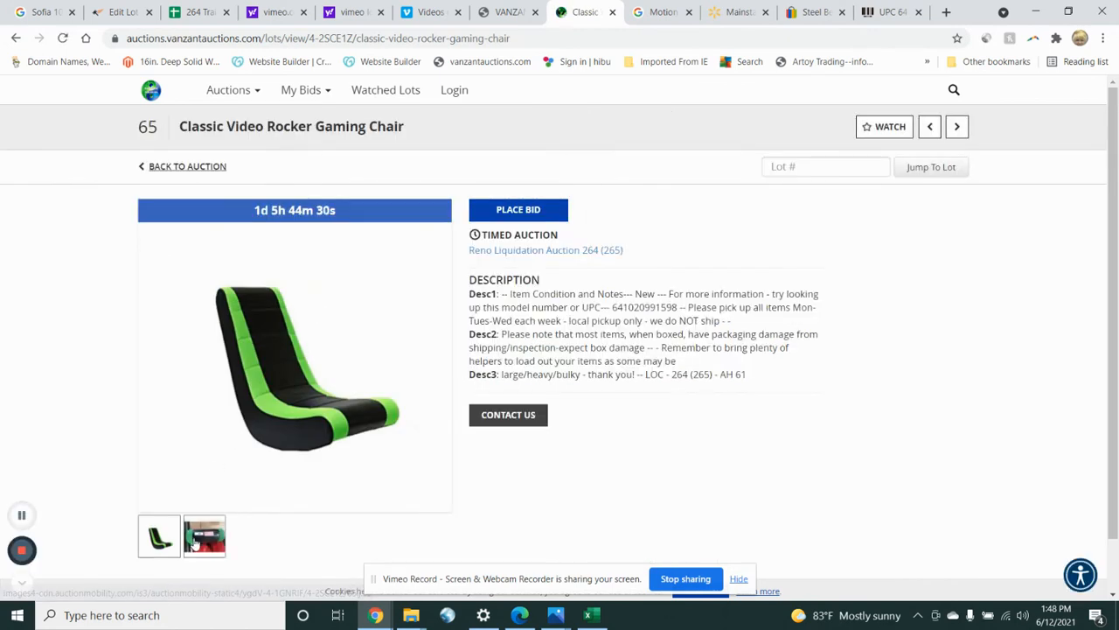
left_click(196, 543)
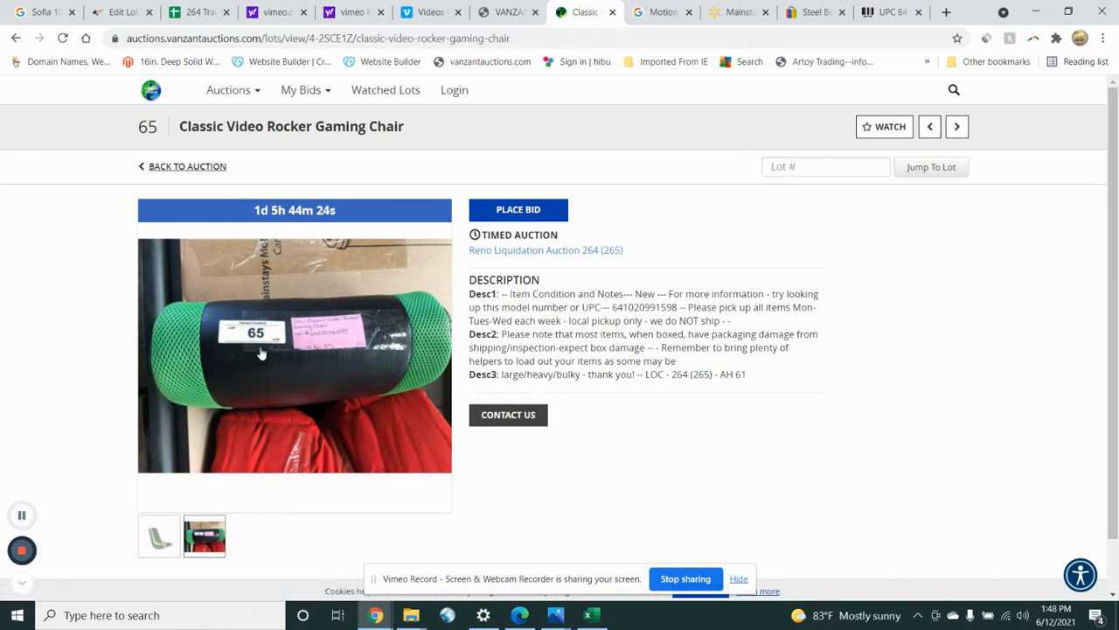
left_click(159, 535)
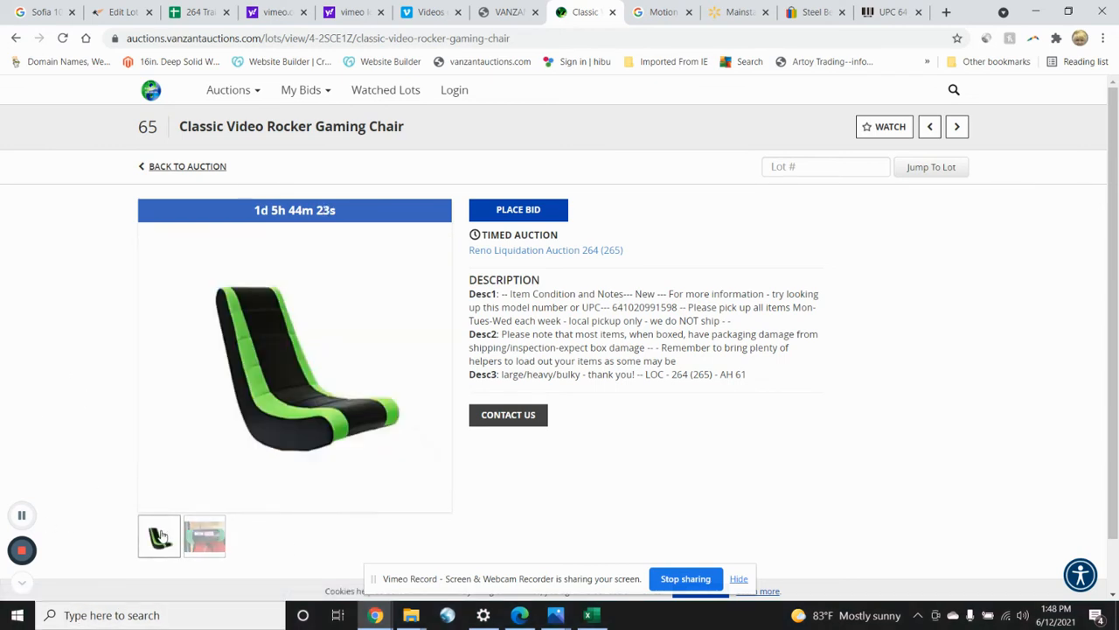
left_click(205, 535)
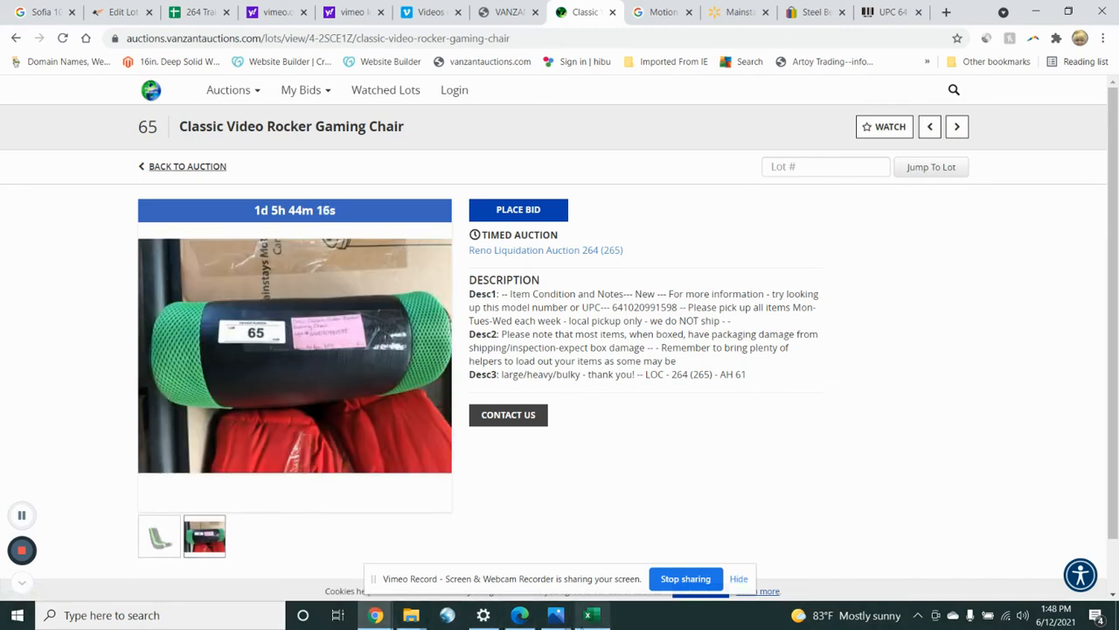
Step: Switch to Photos, advance from lot 65's photo to lot 66's, and enlarge it until the label is readable
left_click(448, 615)
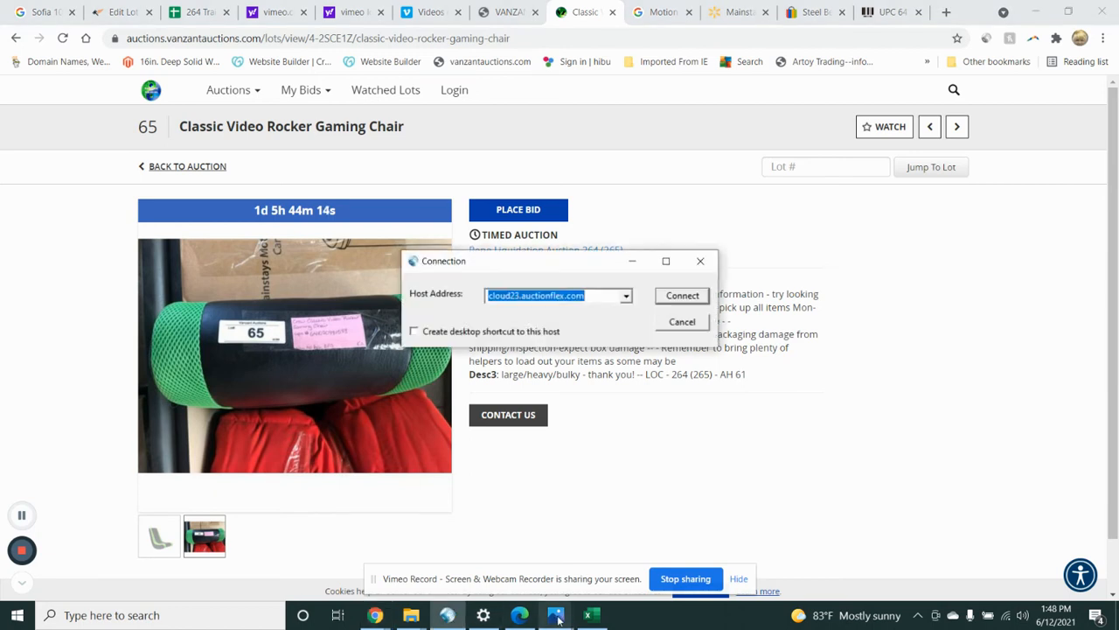
left_click(682, 321)
mouse_move(553, 615)
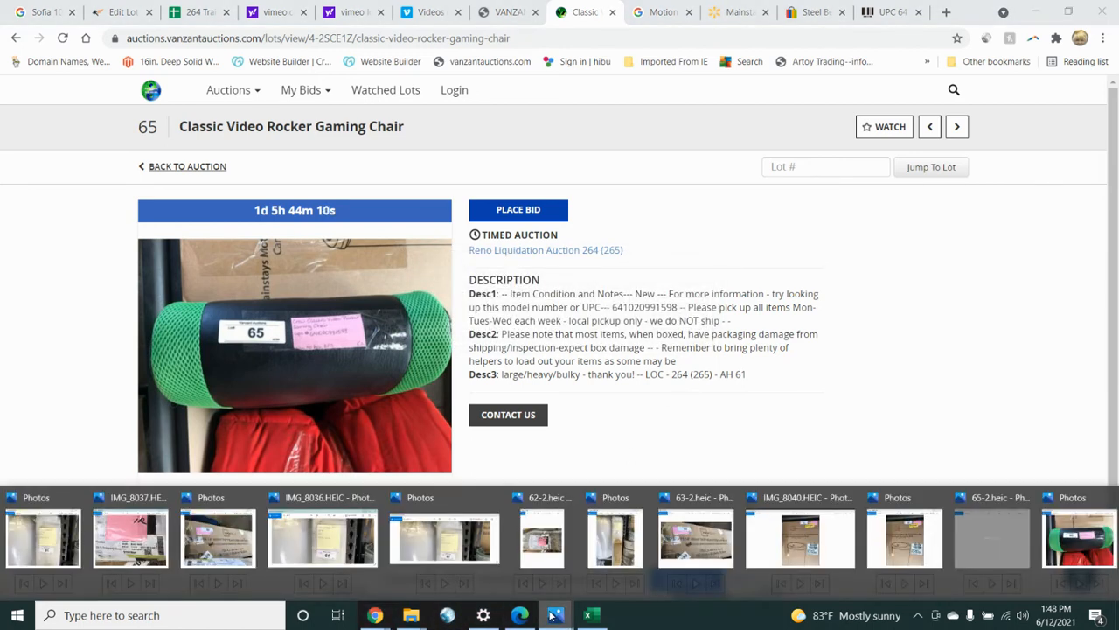
left_click(1075, 550)
key("Right")
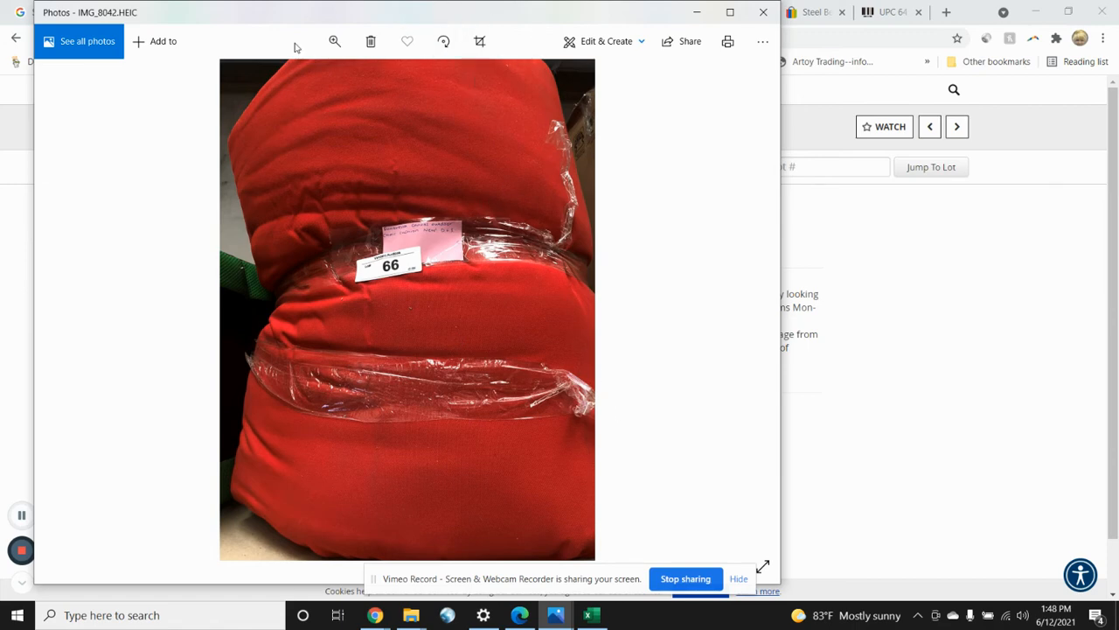
left_click(333, 43)
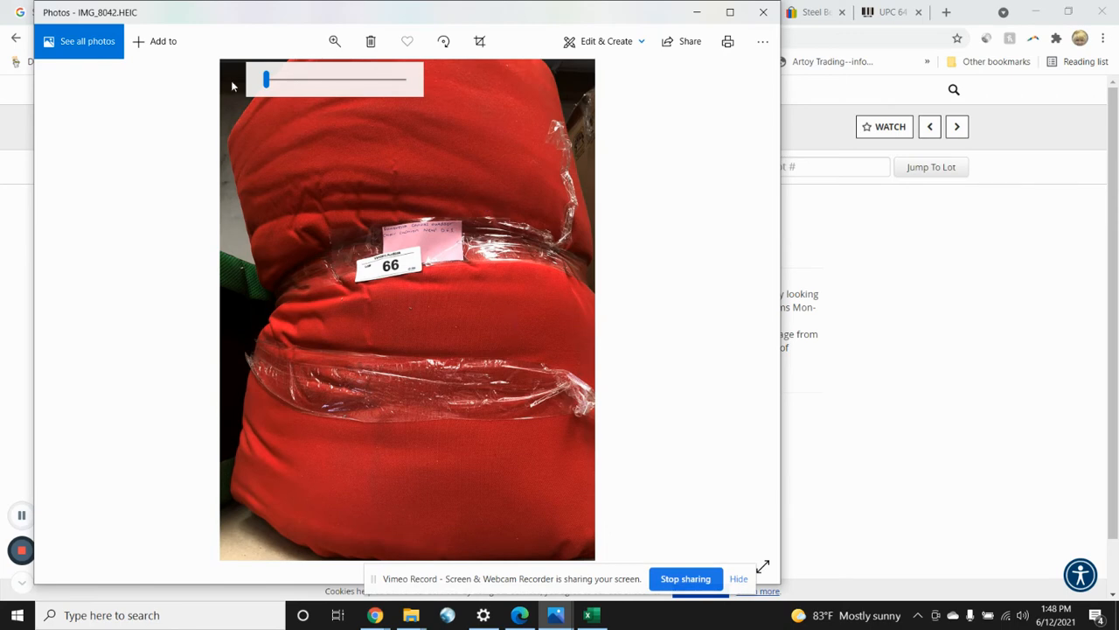
scroll(328, 151, "up", 3)
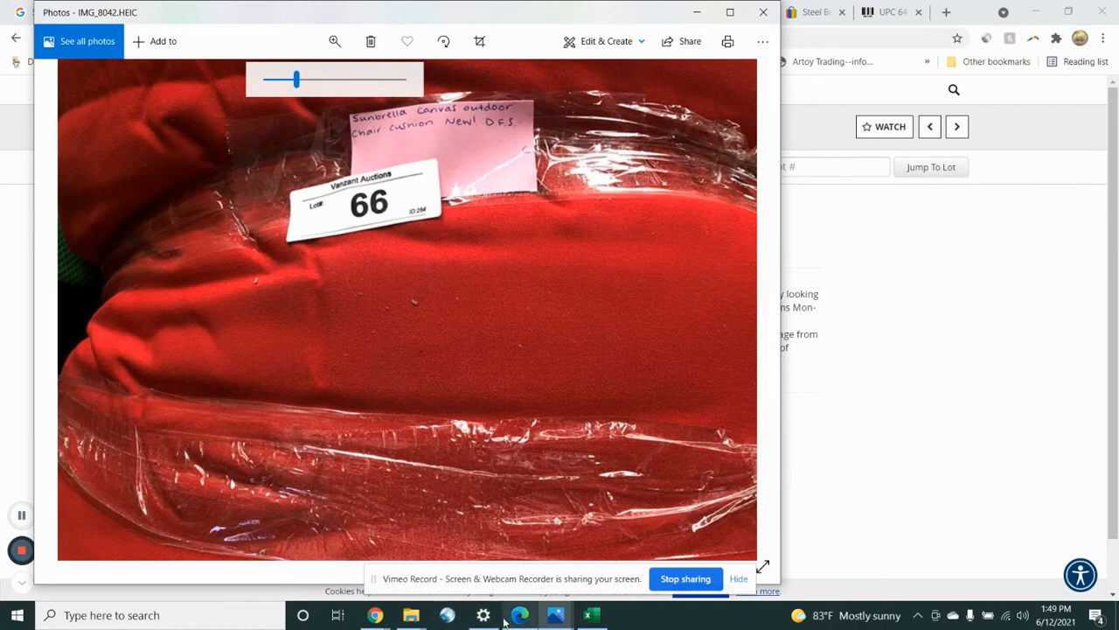
Step: In Excel, enter lot number 66 in A6 and the title "Sunbrella Outdoor Chair Cushion" in B6
left_click(594, 617)
left_click(626, 355)
type("66")
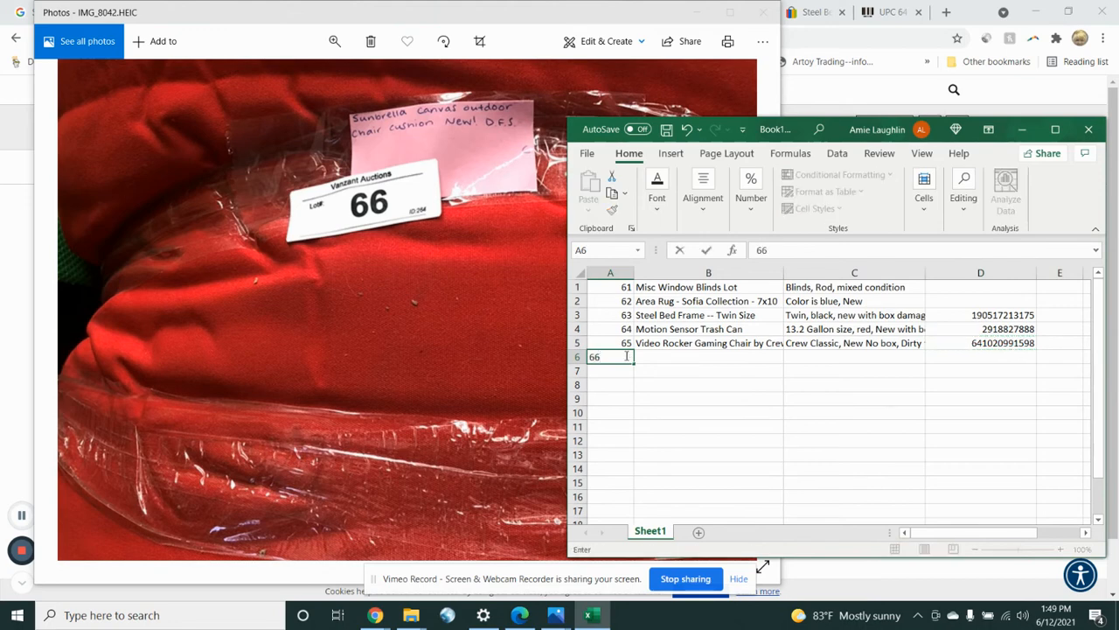
left_click(675, 364)
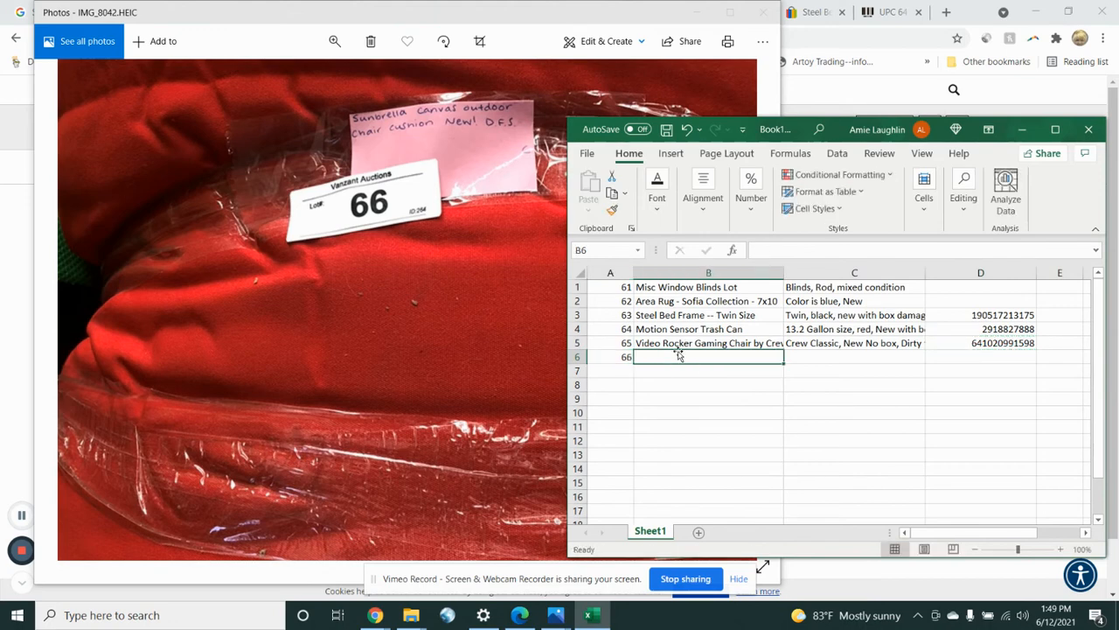
type("Sunbrell")
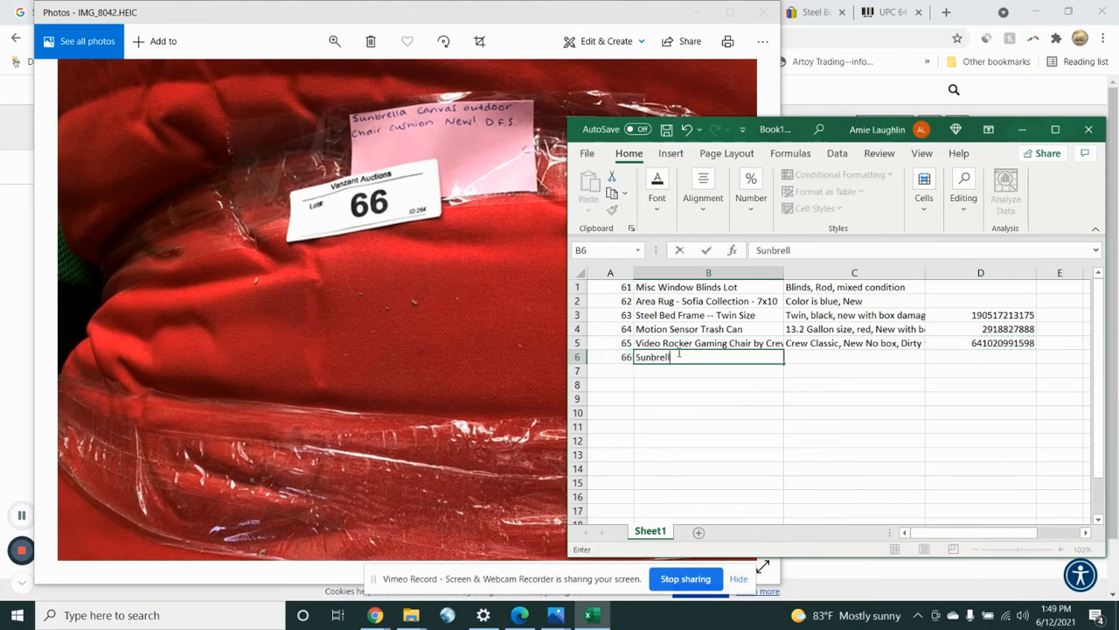
type("a Outdoor Chari")
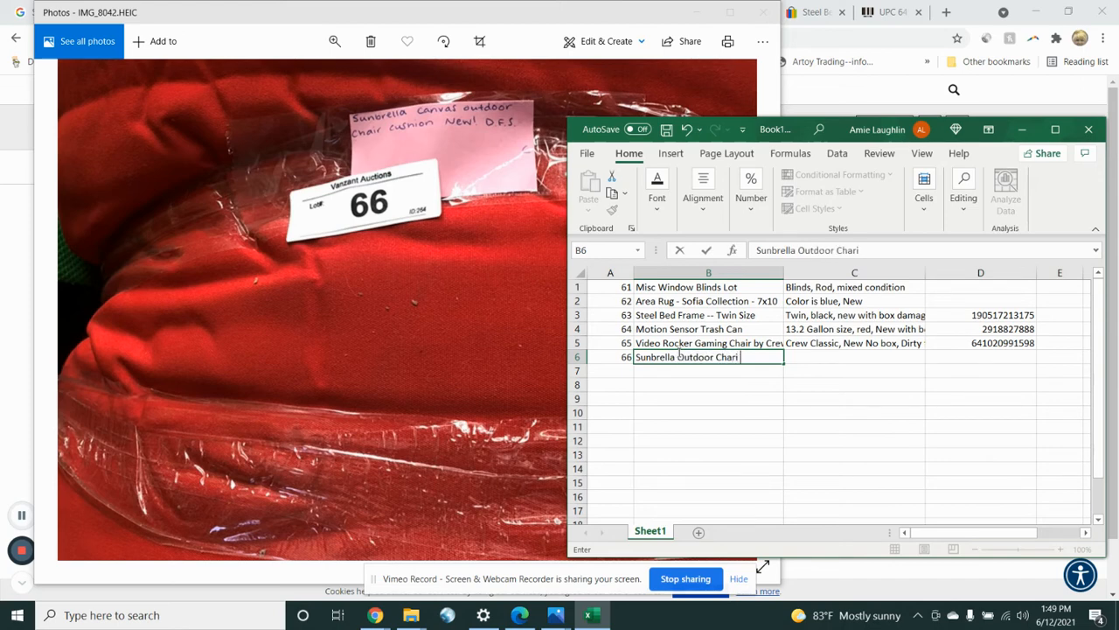
type("ir Cush")
type("opm")
type("ion")
left_click(812, 354)
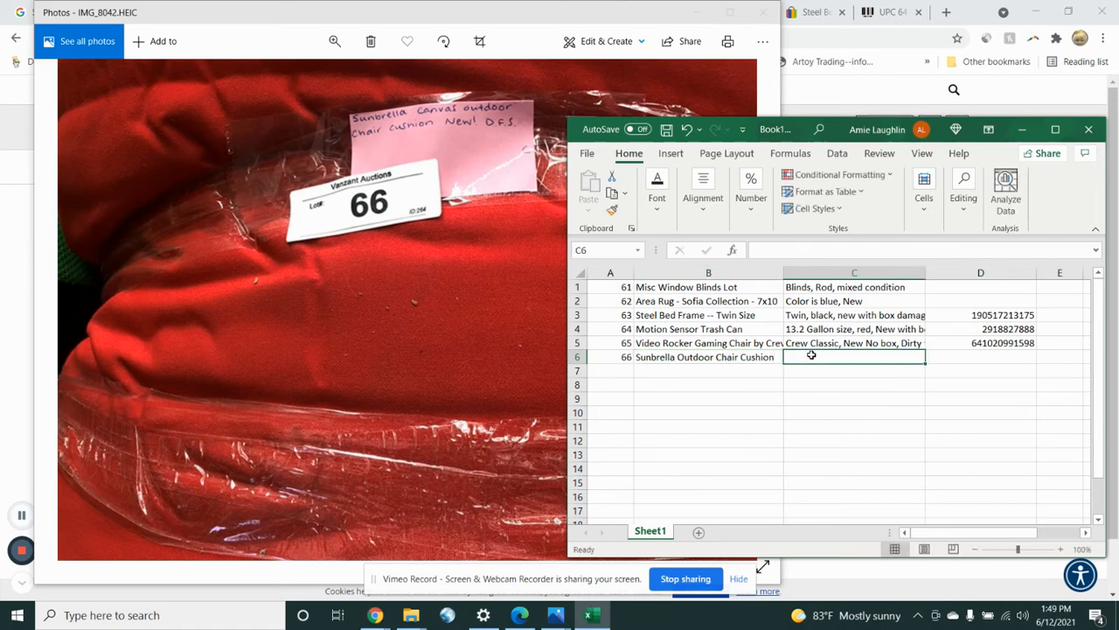
Step: Change lot 66's title in B6 to "Sunbrella Canvas Outdoor Chair Cushion" and widen column B to fit it
left_click(684, 358)
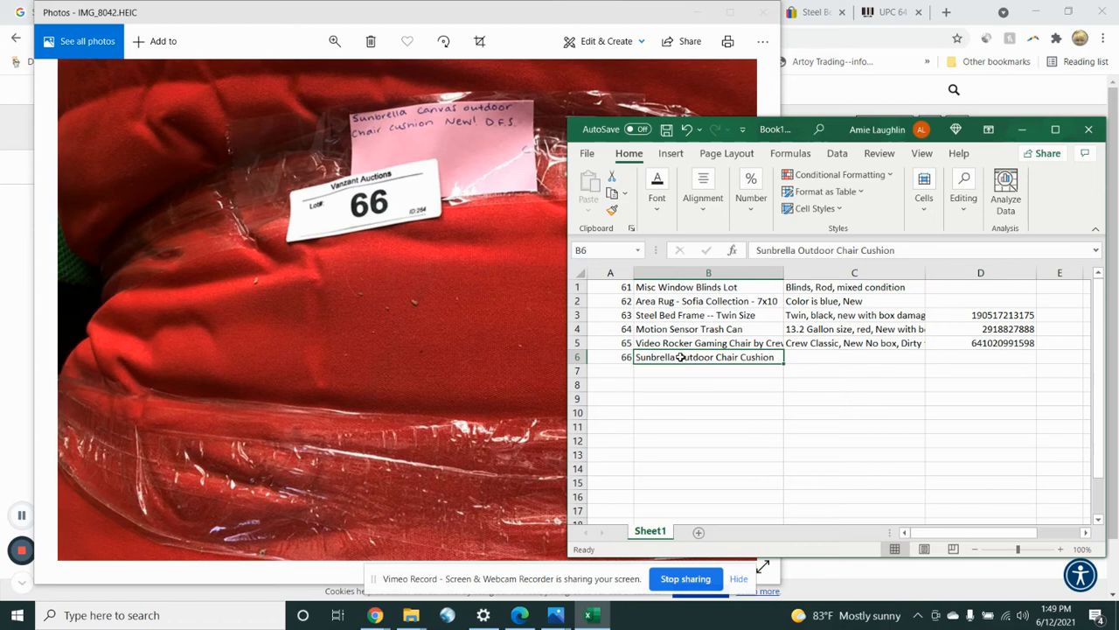
double_click(680, 356)
type("C ")
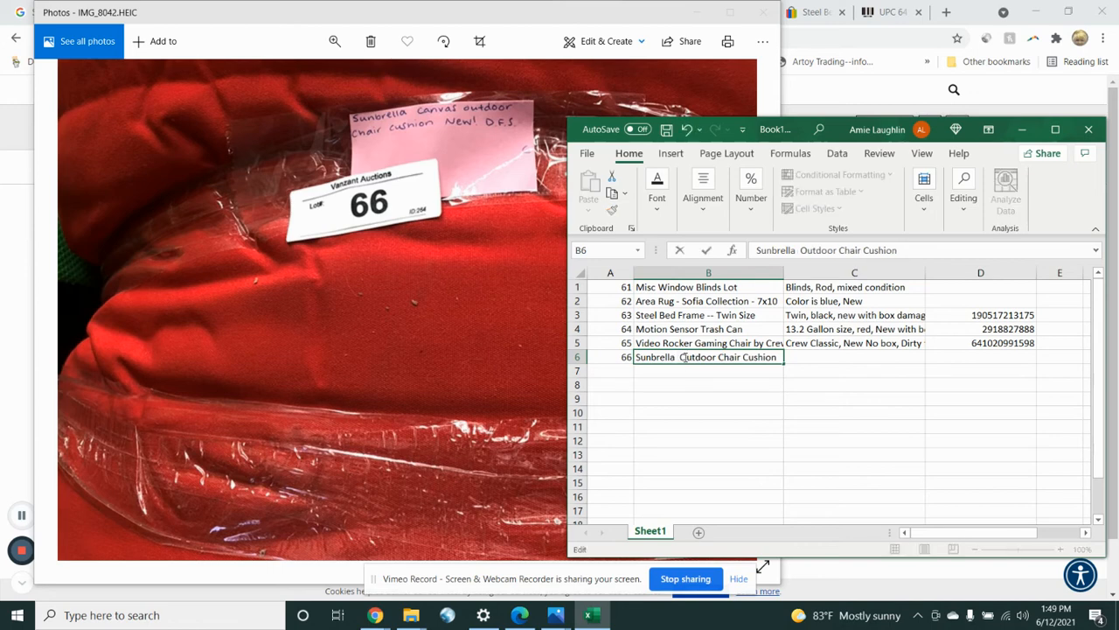
type("anvas")
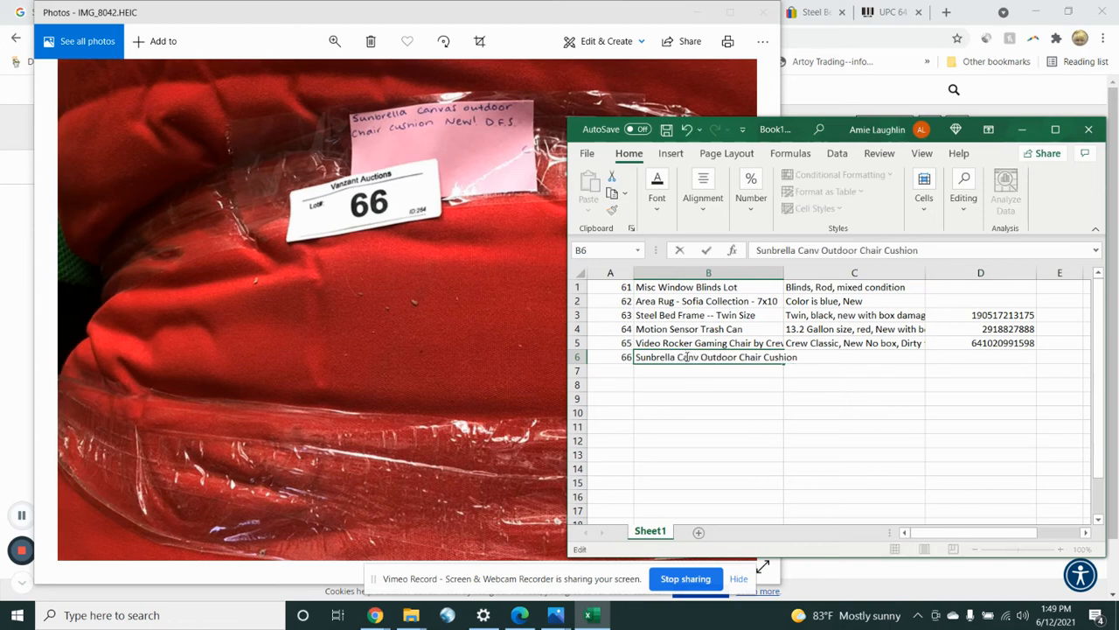
left_click(747, 424)
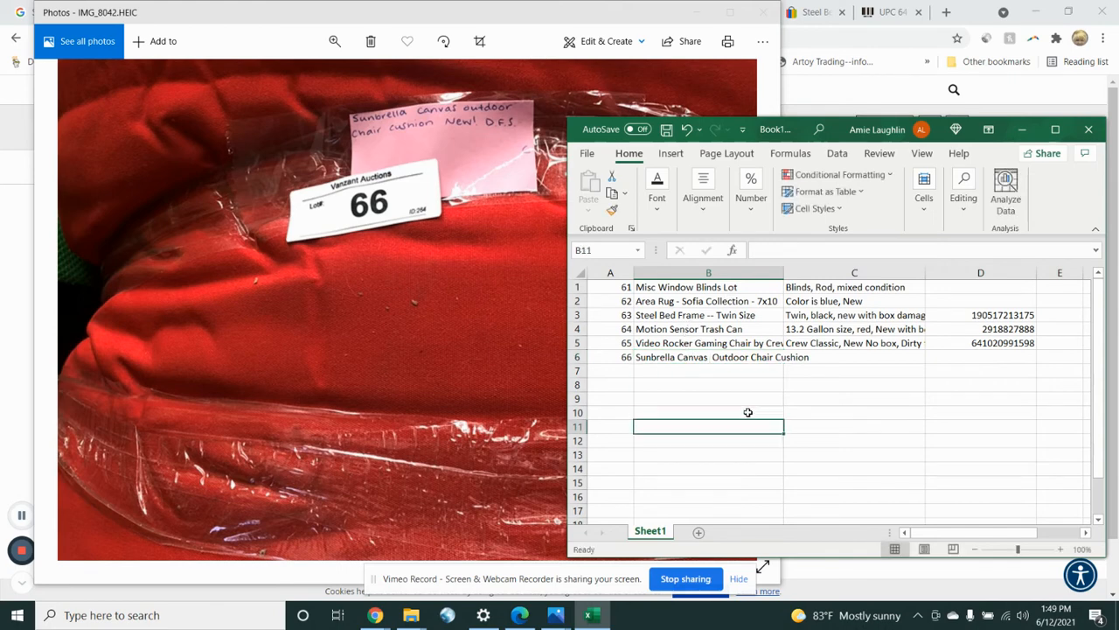
left_click_drag(784, 269, 814, 270)
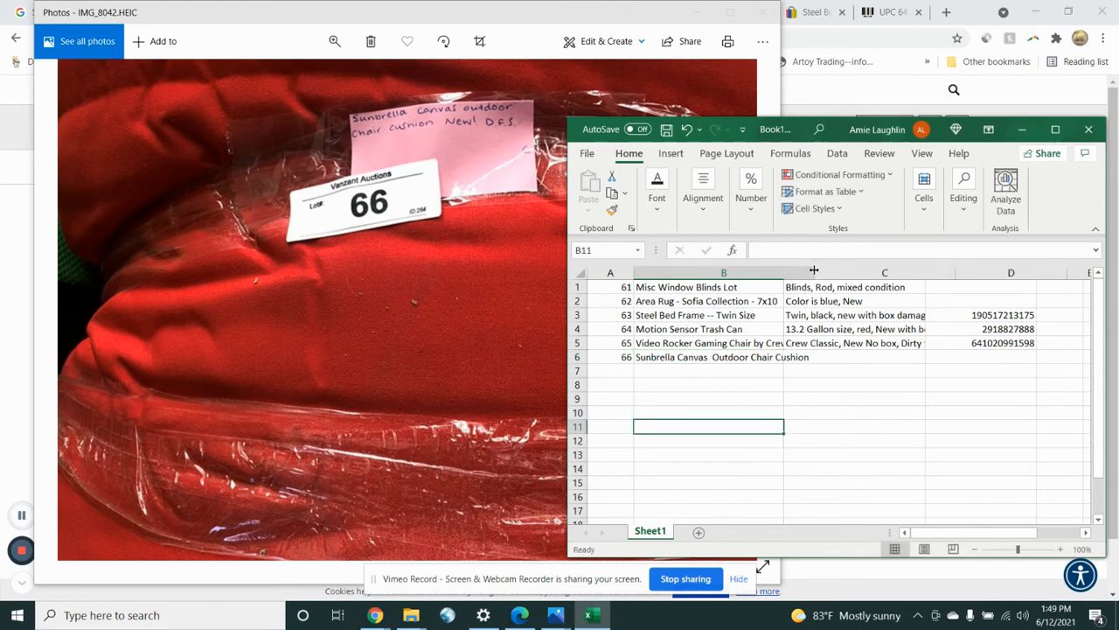
Step: Enter the description "New, Red, Dirty from shipping" for lot 66 in C6, leaving its UPC cell blank
left_click(834, 362)
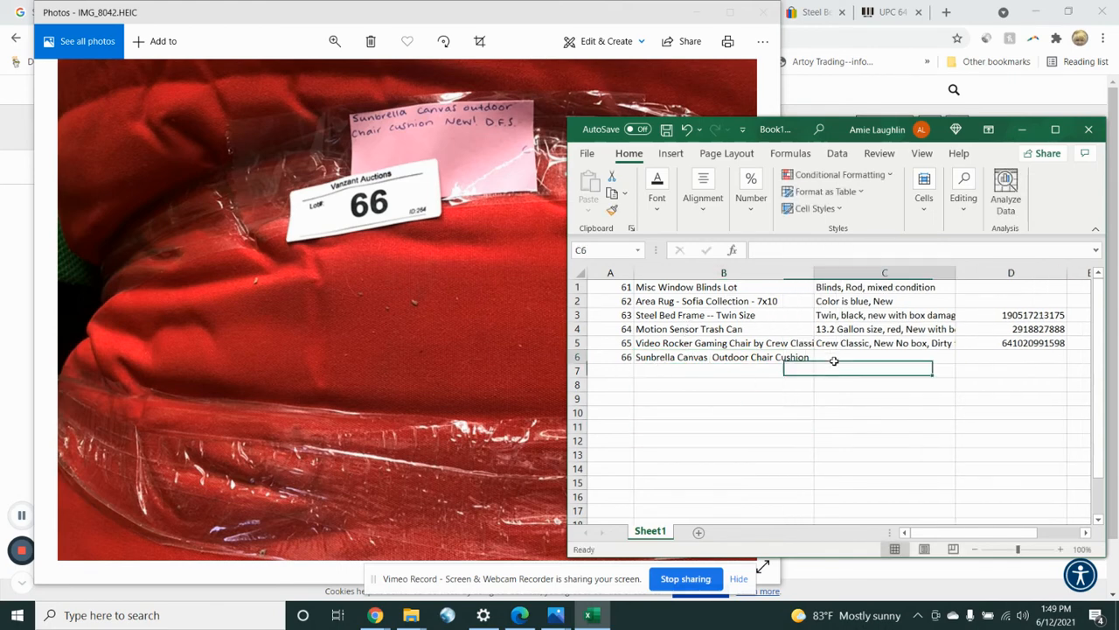
double_click(835, 352)
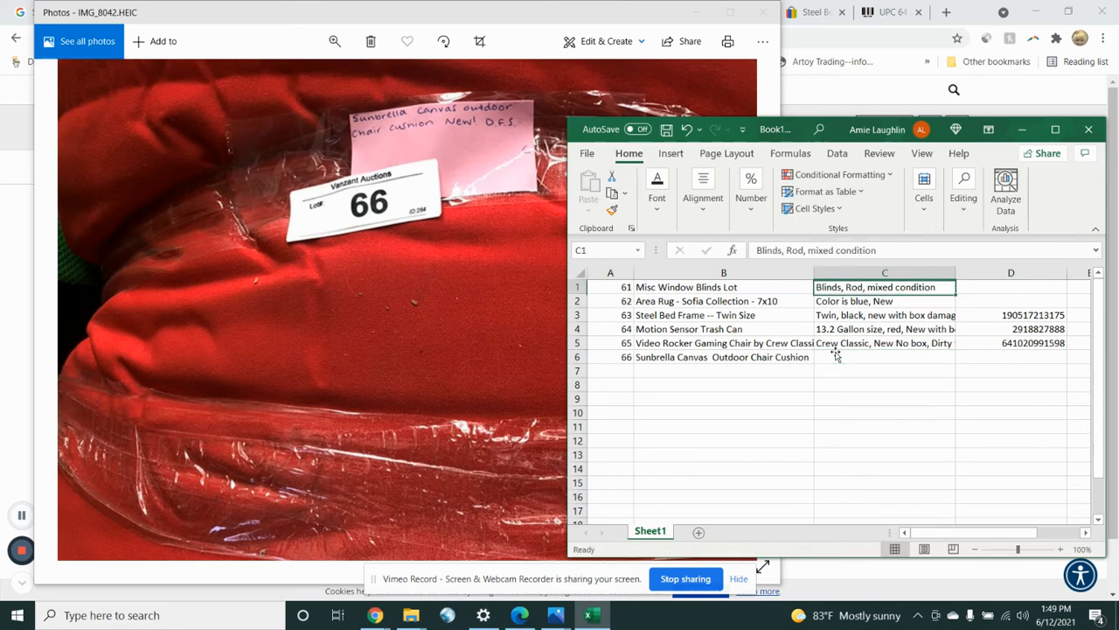
double_click(833, 358)
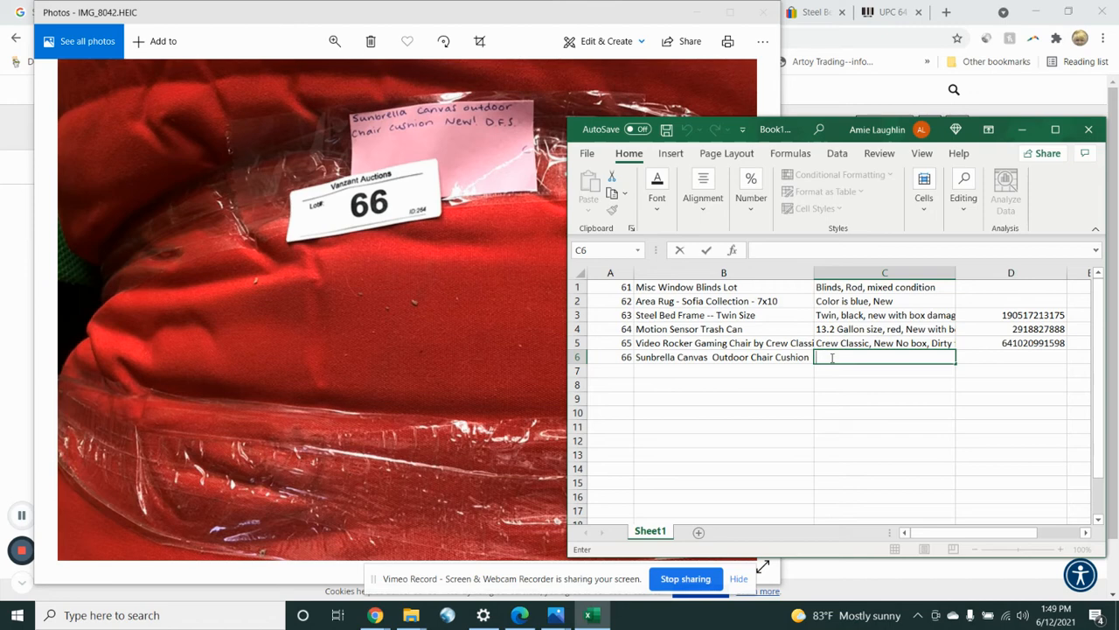
type("New, Red, Dirty from shipping")
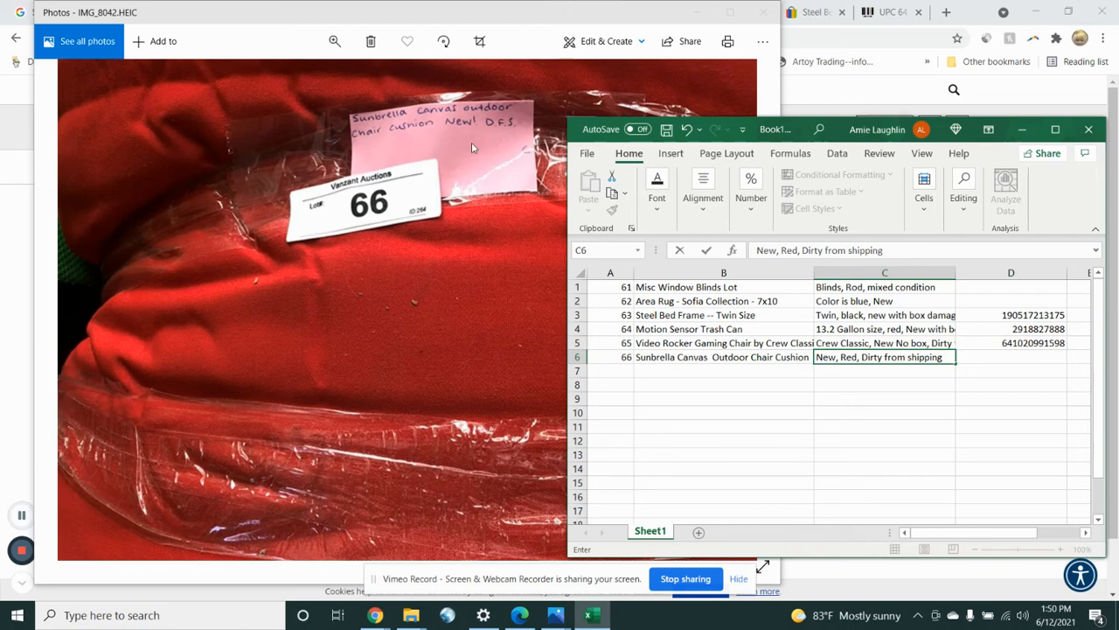
left_click(983, 362)
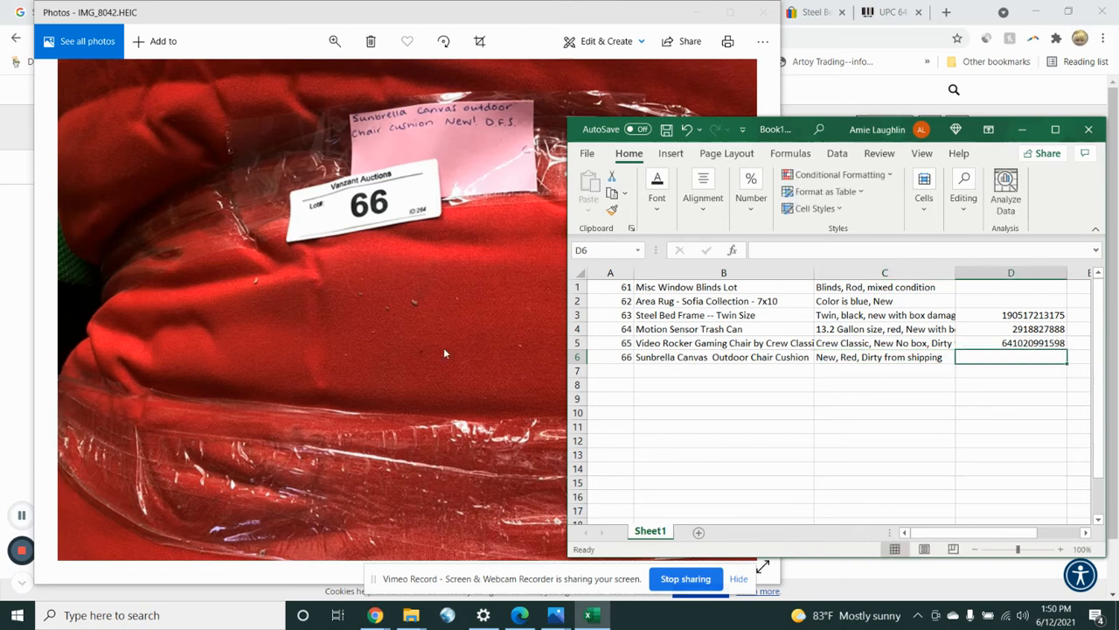
Step: Enter lot number 67 in A7 and fill the numbering down column A through 77 in row 17
left_click(627, 371)
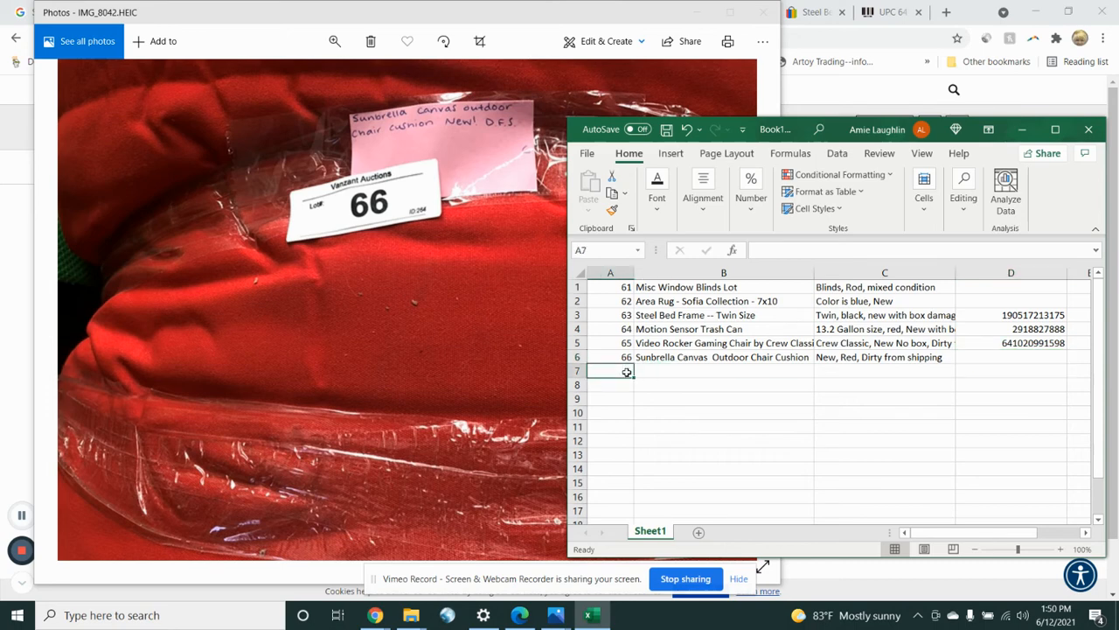
type("67")
key("Tab")
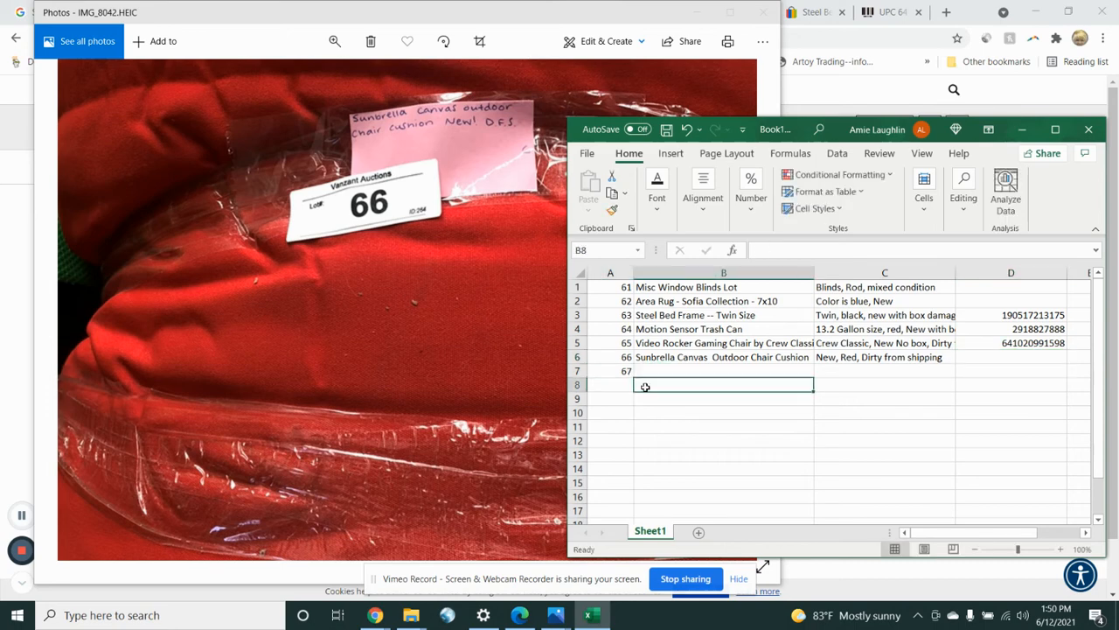
left_click_drag(611, 287, 628, 516)
left_click(687, 446)
left_click(671, 374)
Step: Put lot 66's photo away, switch to the 264 Raw Photos Batch of 500 folder and open IMG_8043
left_click(387, 226)
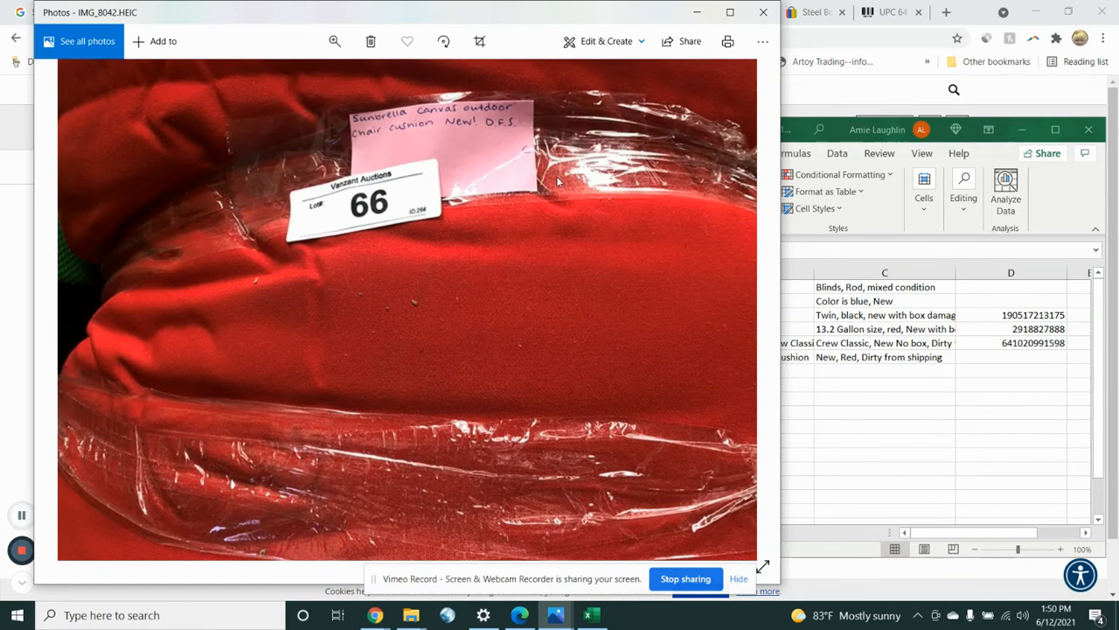
left_click(697, 10)
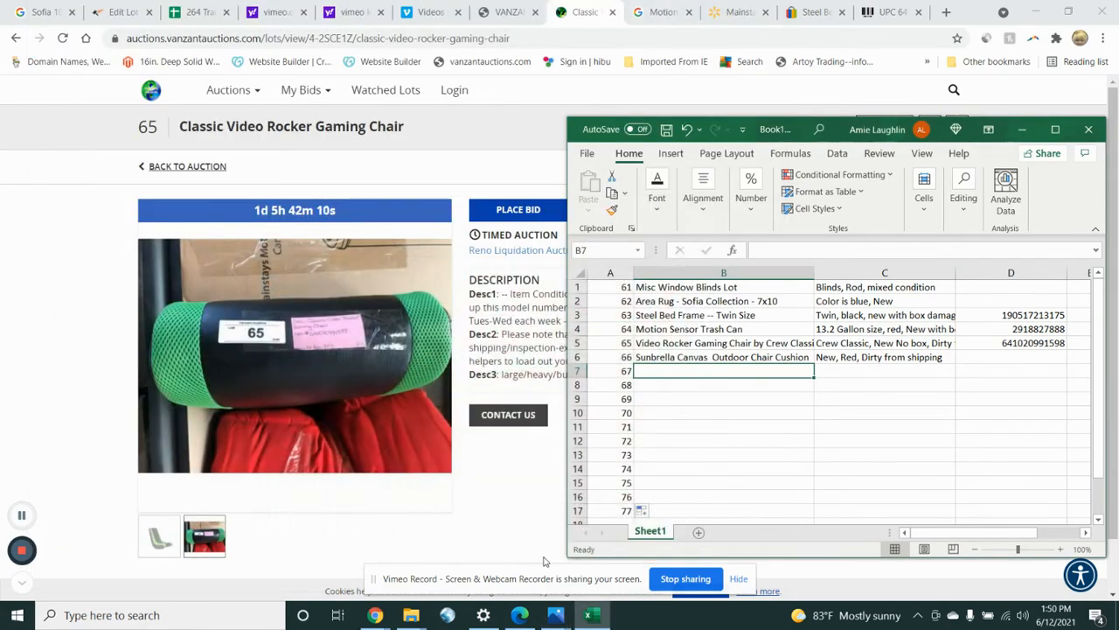
mouse_move(556, 618)
left_click(1074, 549)
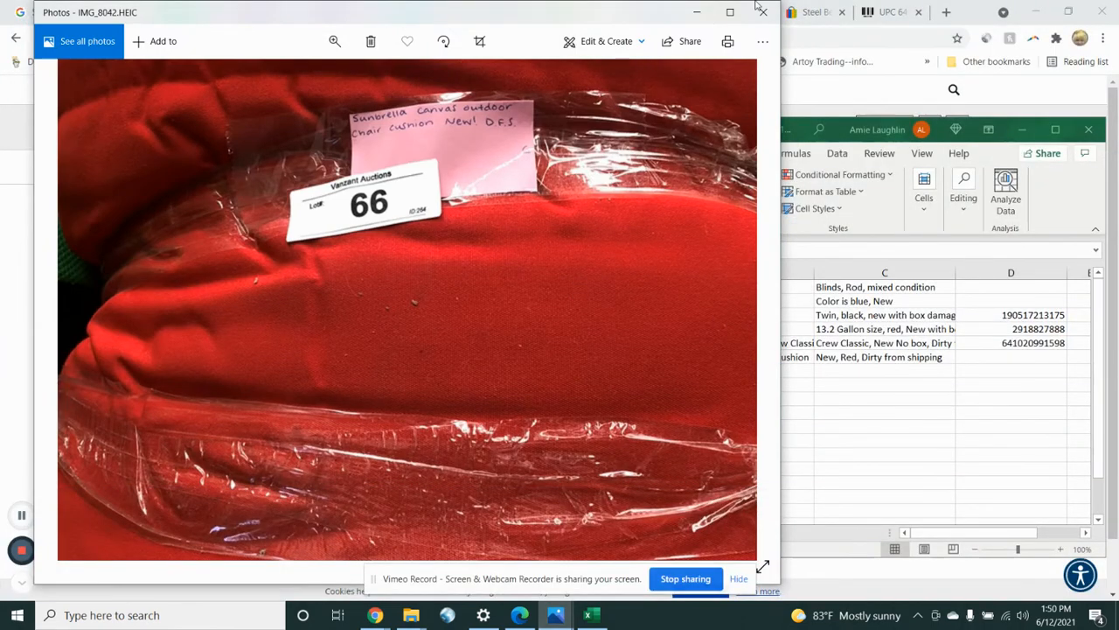
left_click(697, 11)
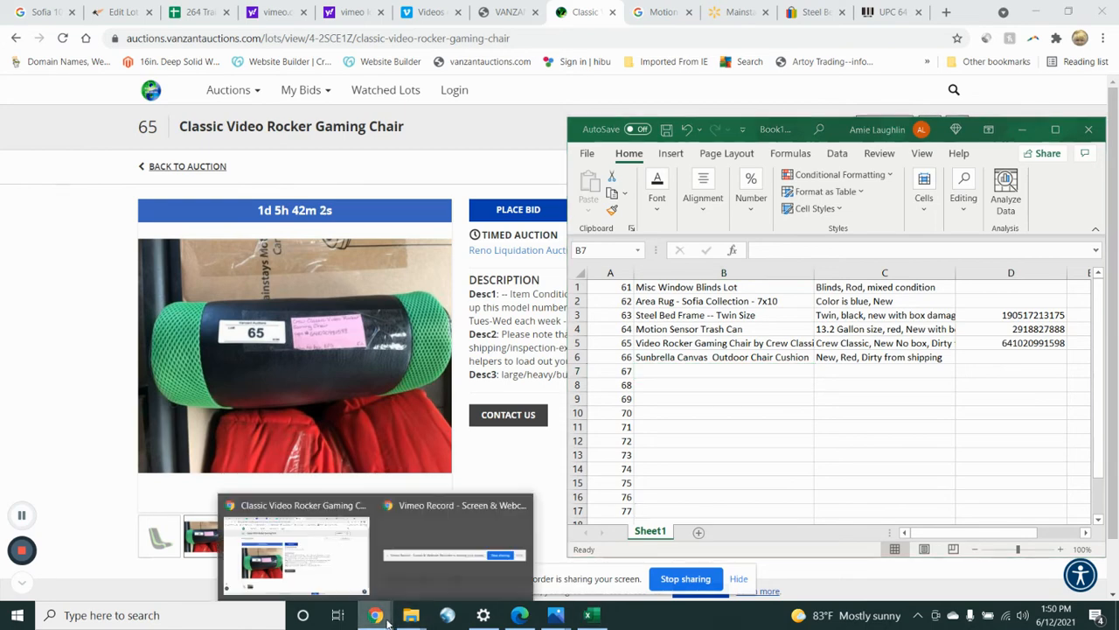
mouse_move(411, 616)
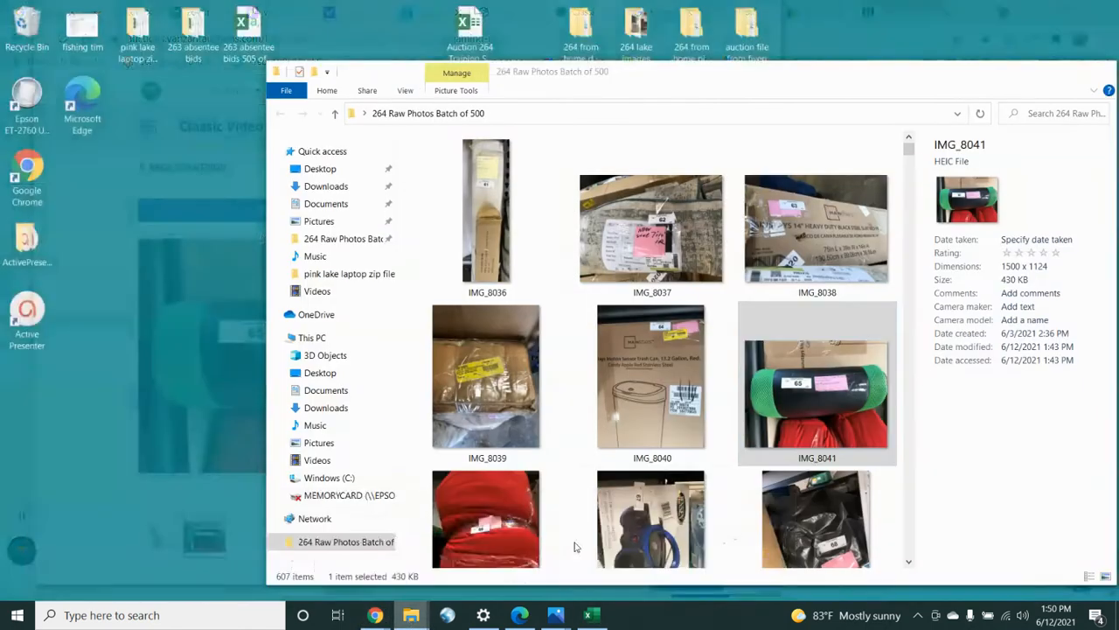
left_click(575, 546)
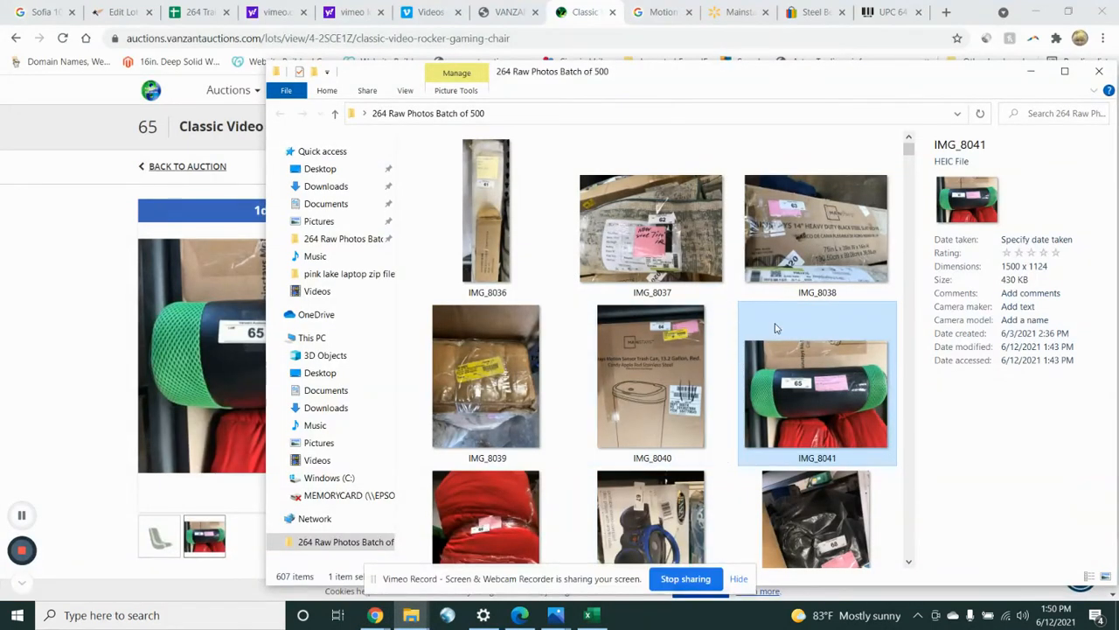
left_click(629, 522)
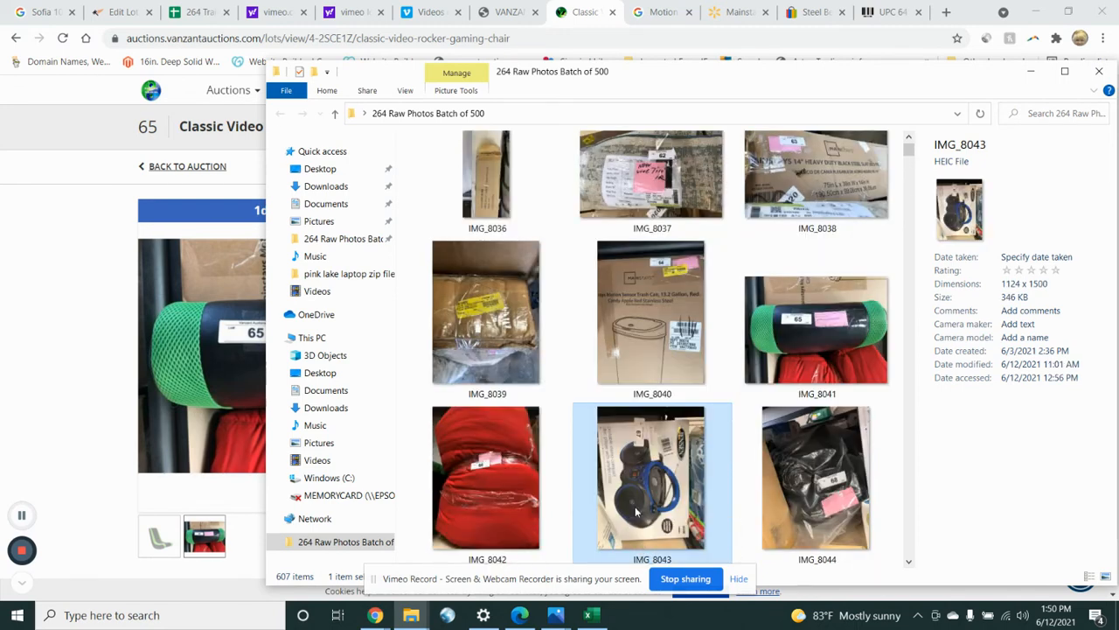
double_click(637, 511)
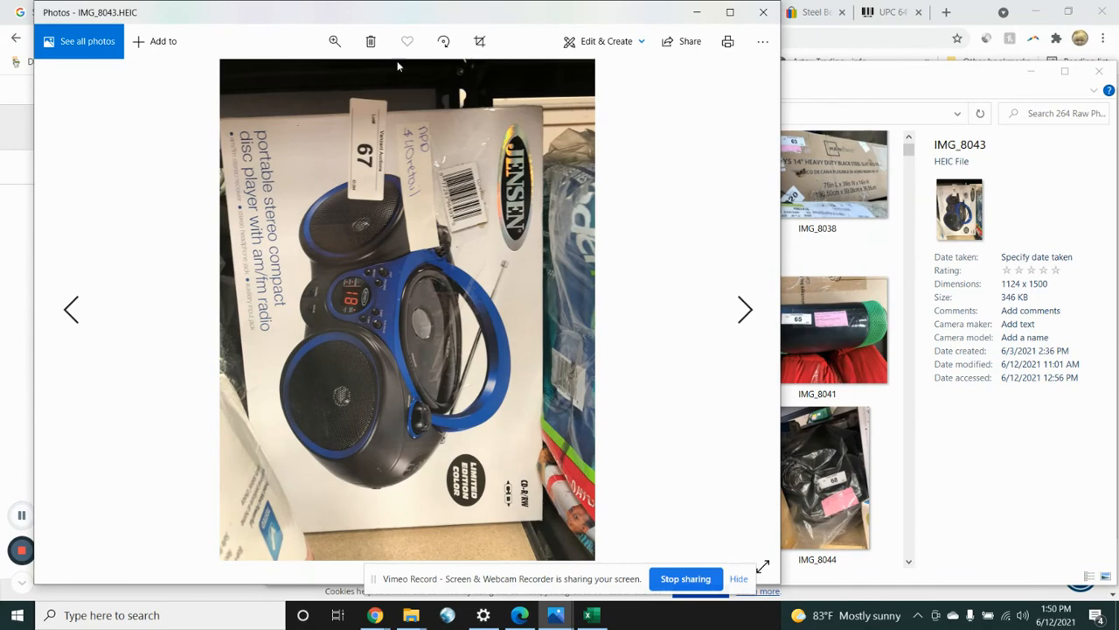
Step: Rotate the lot 67 photo until the Jensen stereo box is upright
left_click(443, 41)
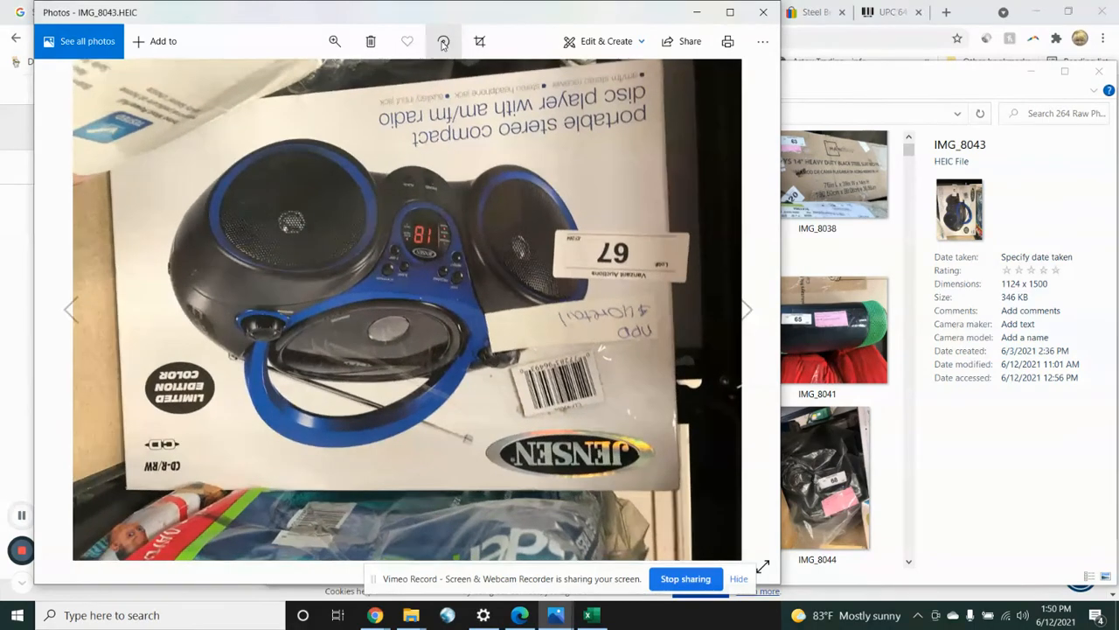
left_click(444, 42)
left_click(443, 41)
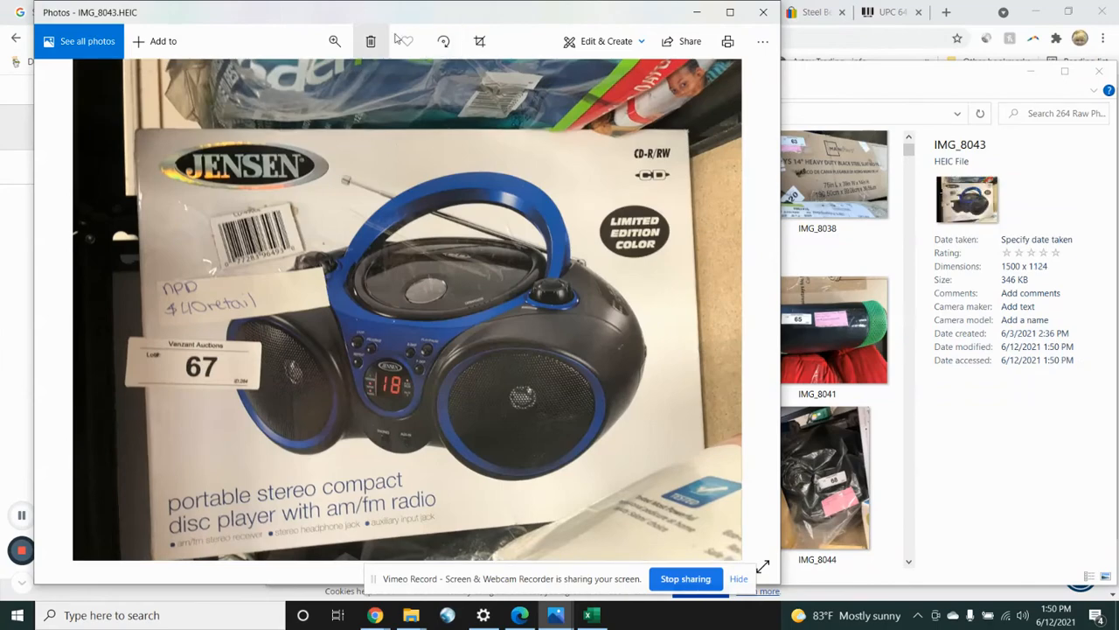
Step: Try cropping the lot 67 photo closely around the Jensen stereo box, without saving a copy
left_click(479, 41)
left_click(212, 38)
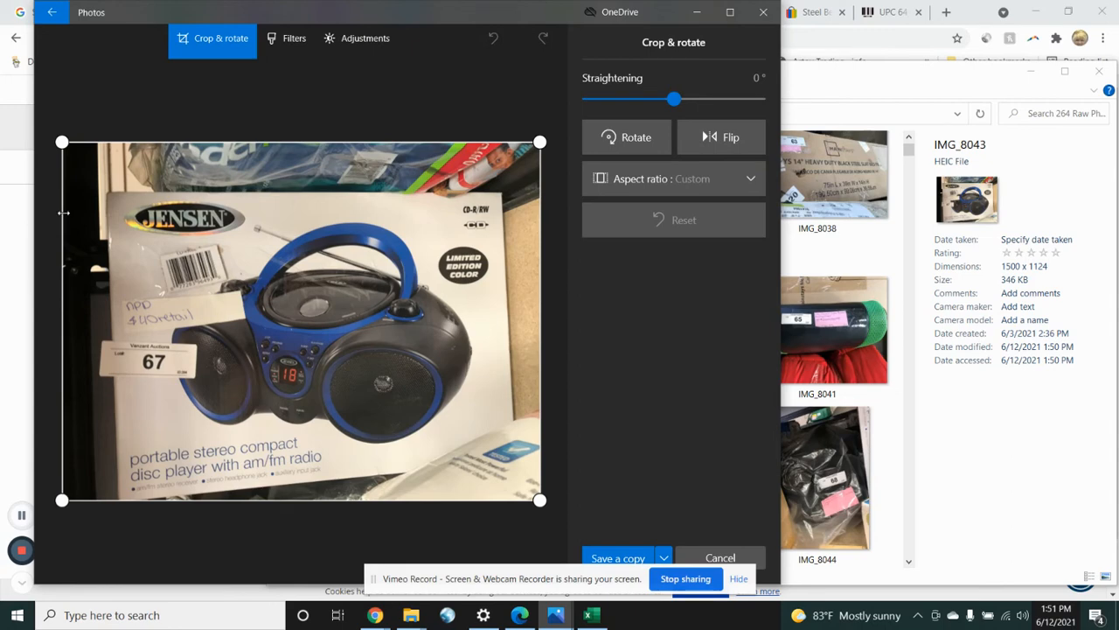
left_click_drag(63, 212, 106, 213)
left_click_drag(388, 137, 388, 182)
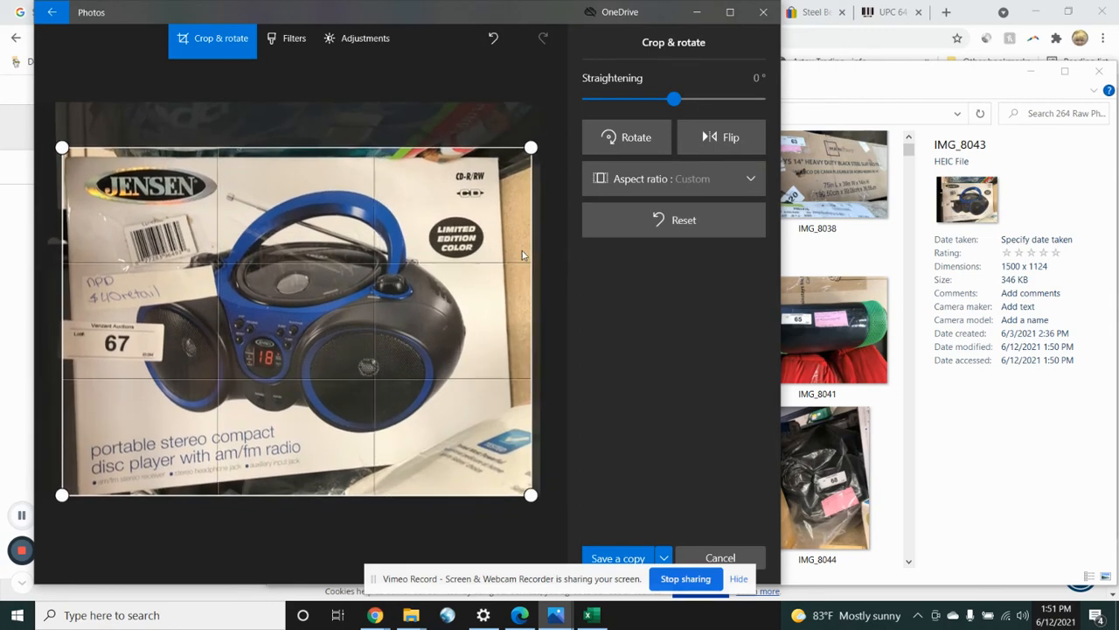
left_click_drag(522, 255, 511, 254)
mouse_move(270, 509)
left_mouse_down()
mouse_move(274, 493)
mouse_move(263, 520)
left_mouse_up()
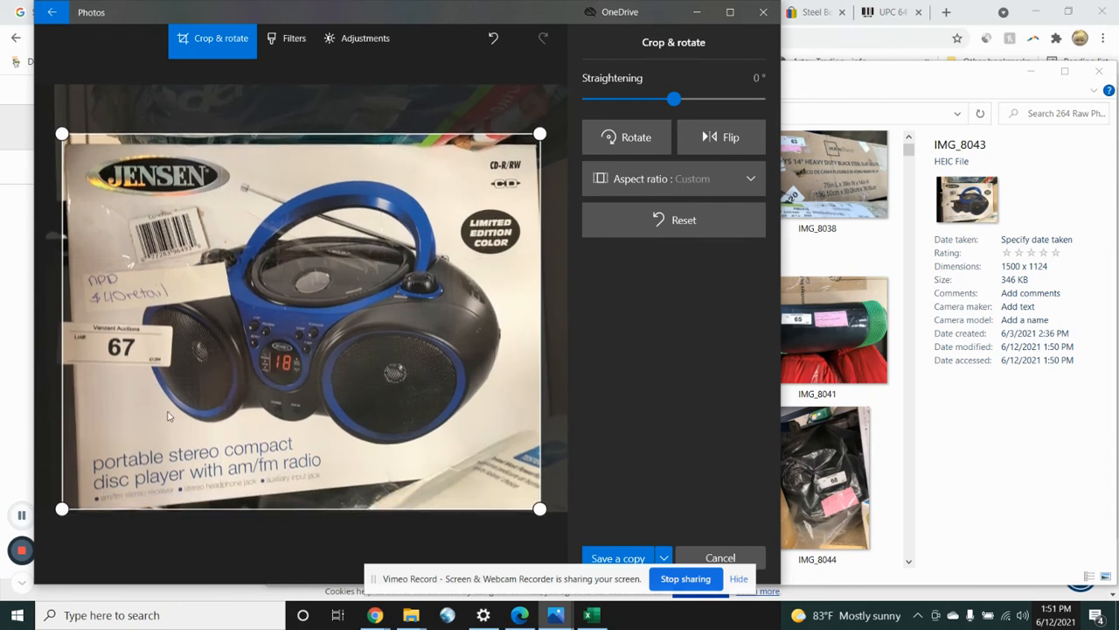
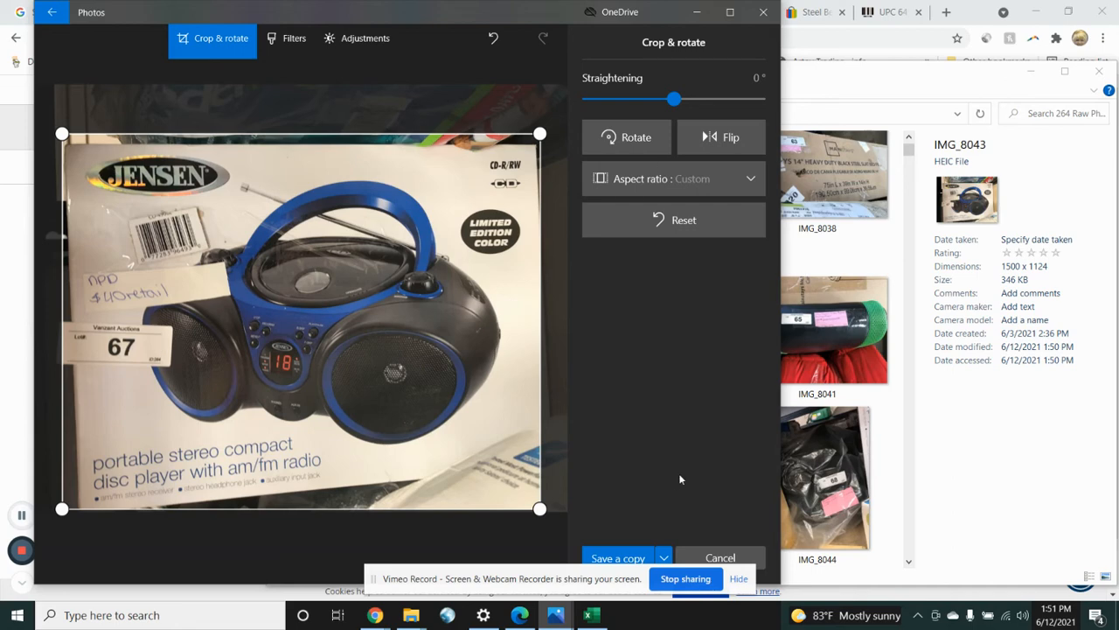
left_click(697, 11)
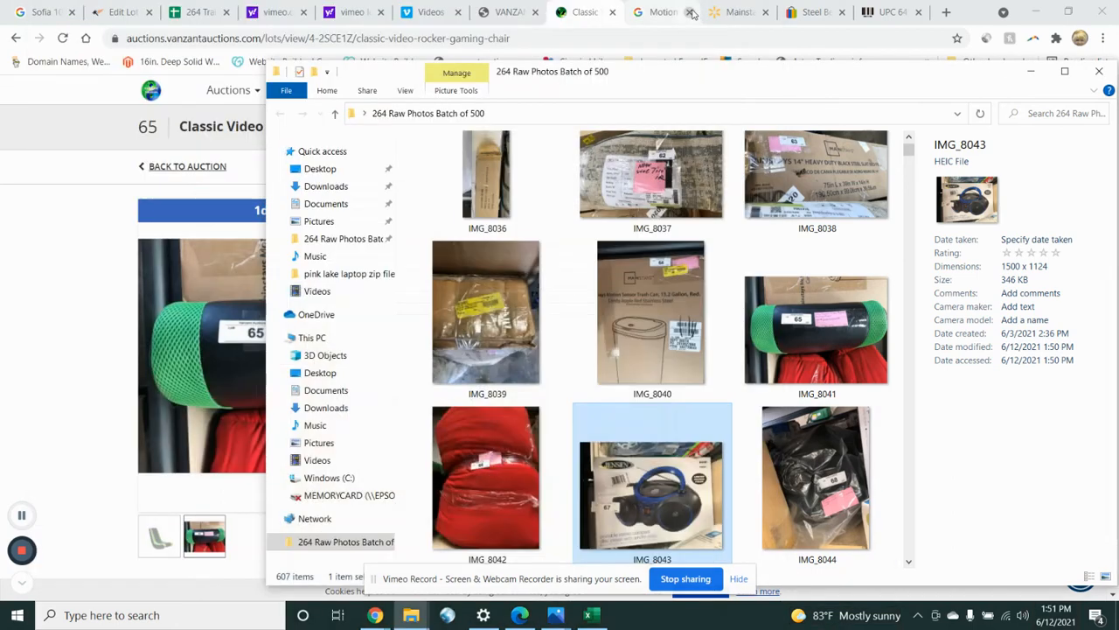
Step: Reopen IMG_8043 from the photo folder and enlarge it slightly to read the box text and barcode label
double_click(635, 485)
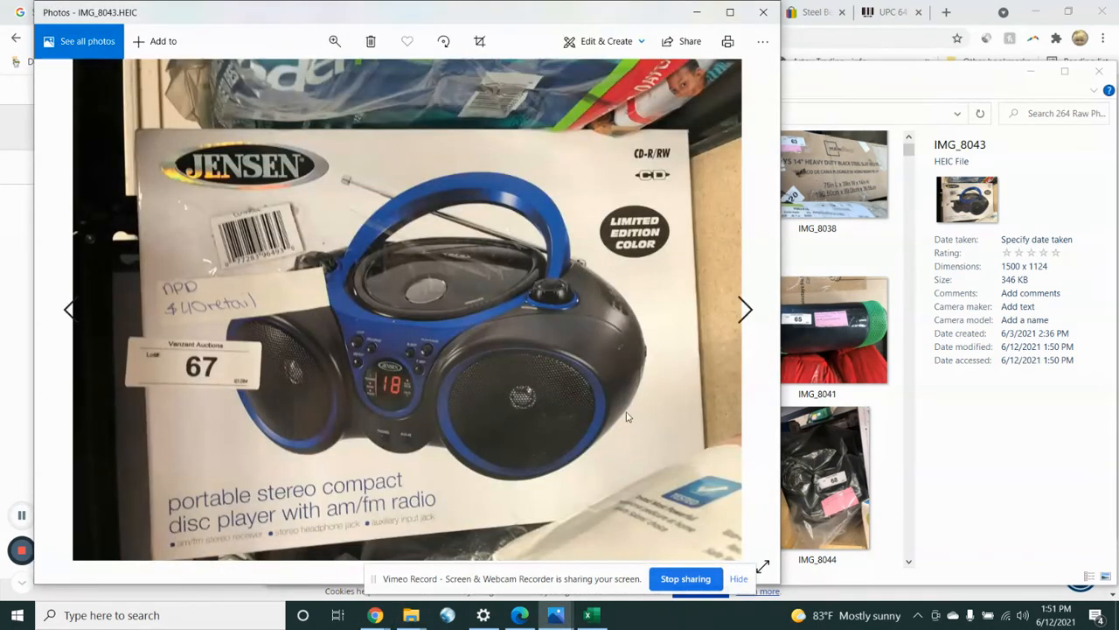
left_click(334, 43)
mouse_move(267, 80)
left_mouse_down()
mouse_move(282, 83)
mouse_move(269, 80)
left_mouse_up()
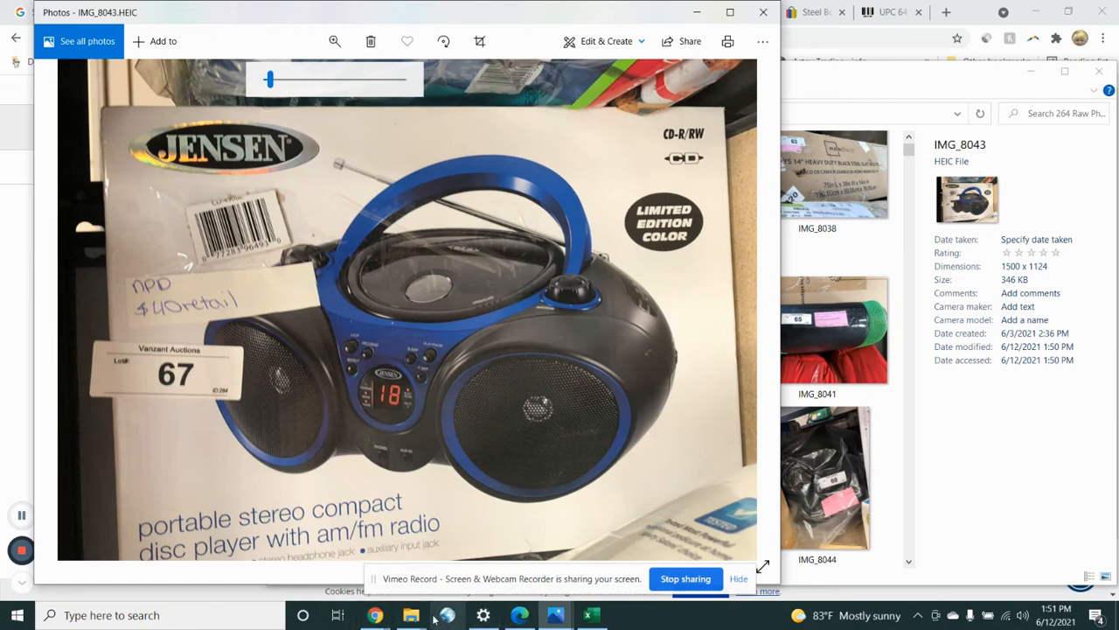
Step: In Excel, enter the title "Jensen Portable Stereo CD Player" for lot 67 in B7
left_click(591, 615)
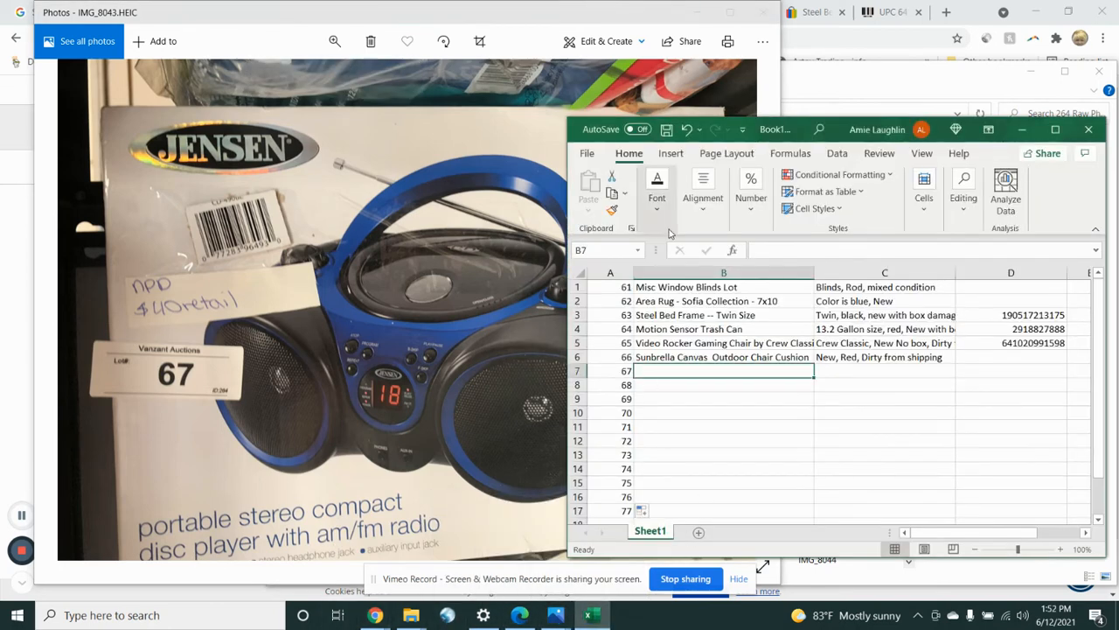
type("Jensen")
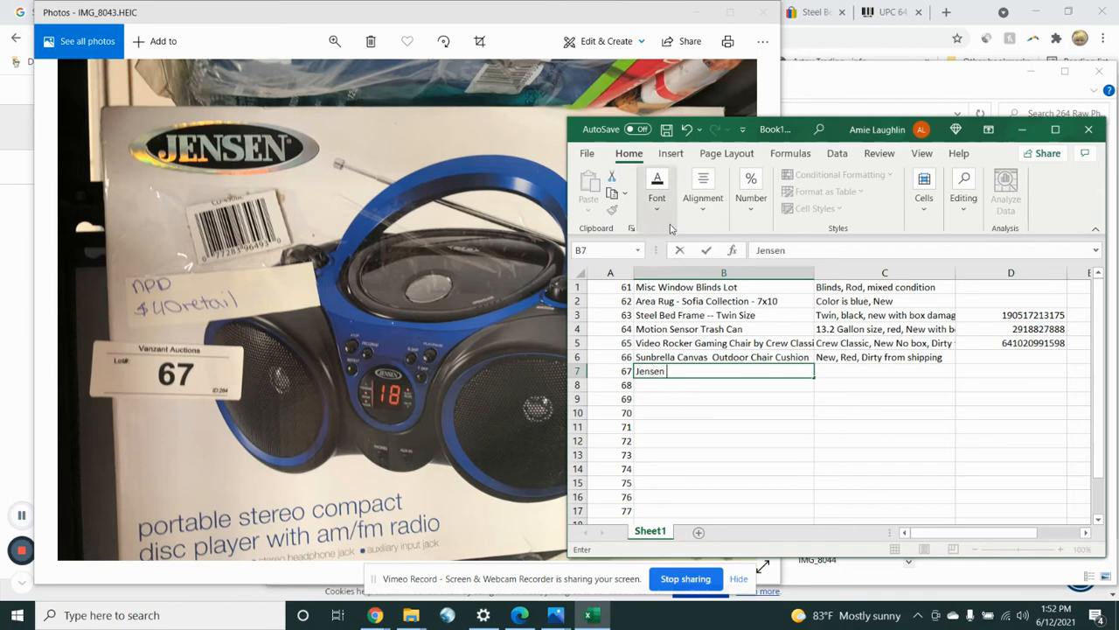
type(" Por")
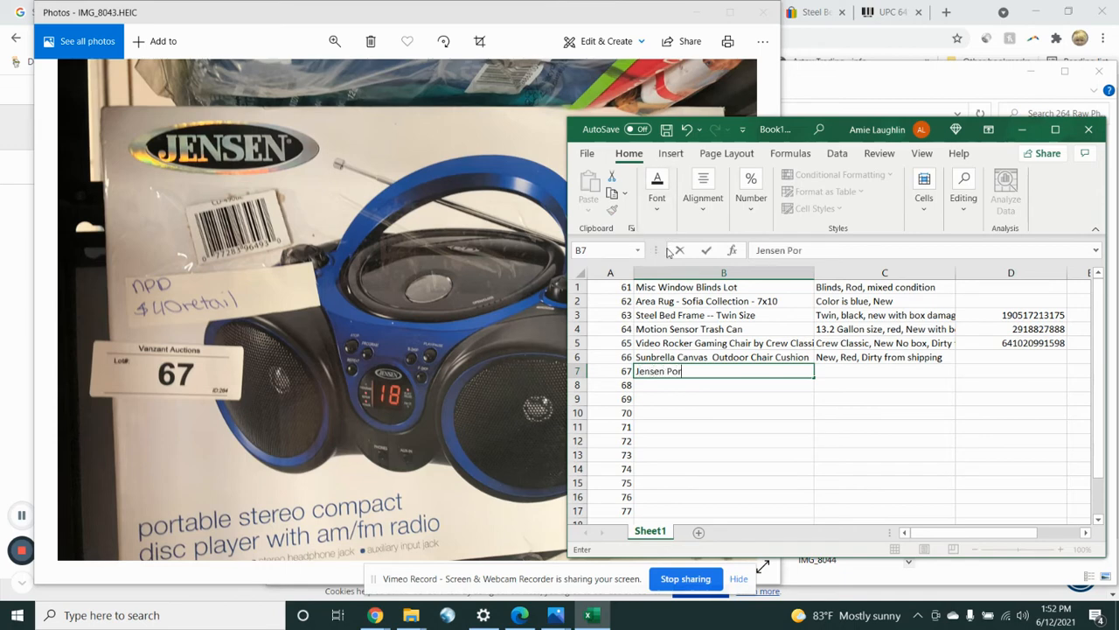
type("table Stereo CD ")
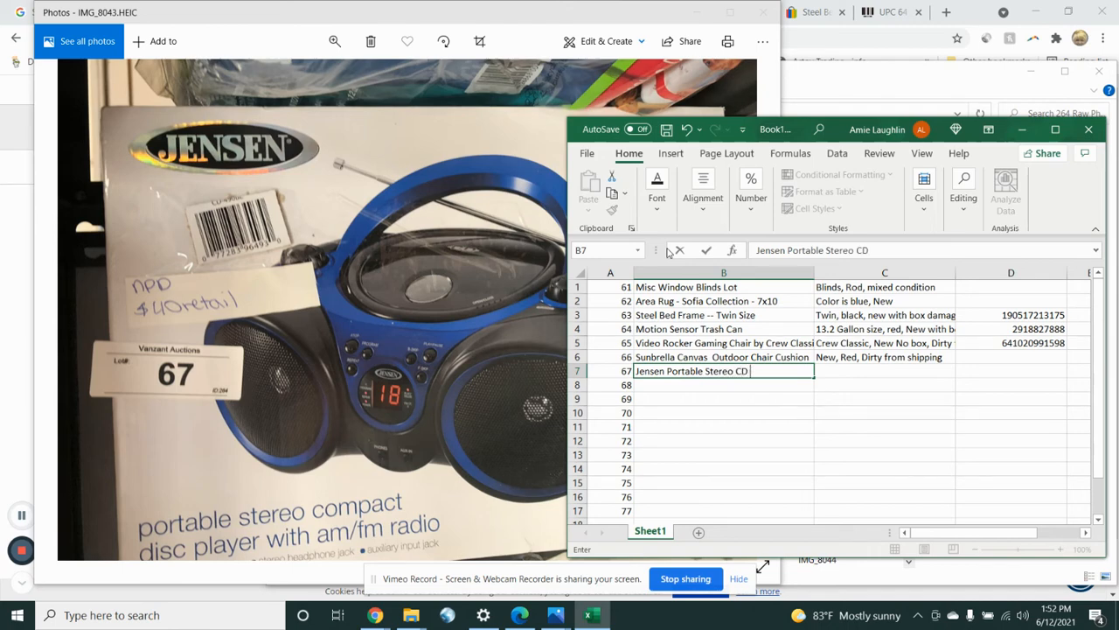
type("Player")
Step: Enter the description "New with package damage" for lot 67 in C7
left_click(837, 374)
type("N")
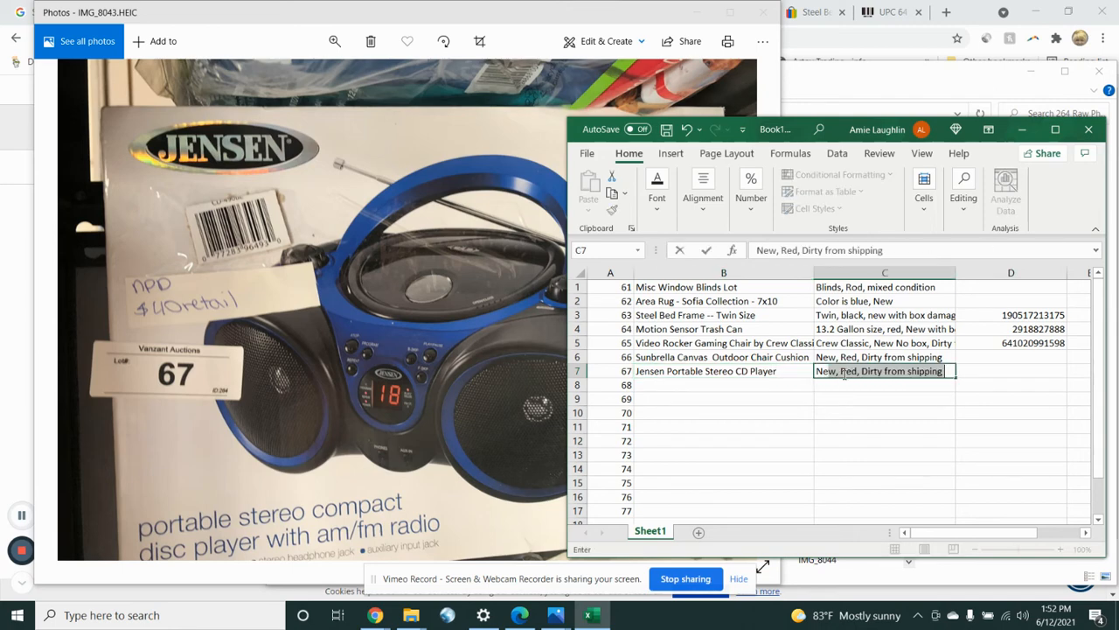
type("ew with package damage")
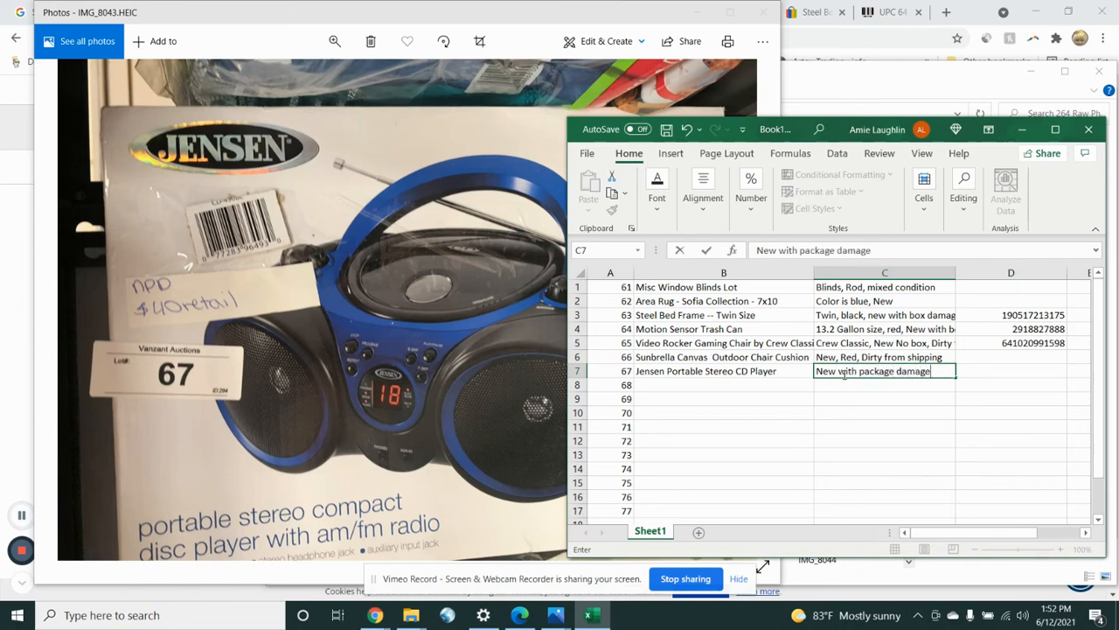
left_click(984, 370)
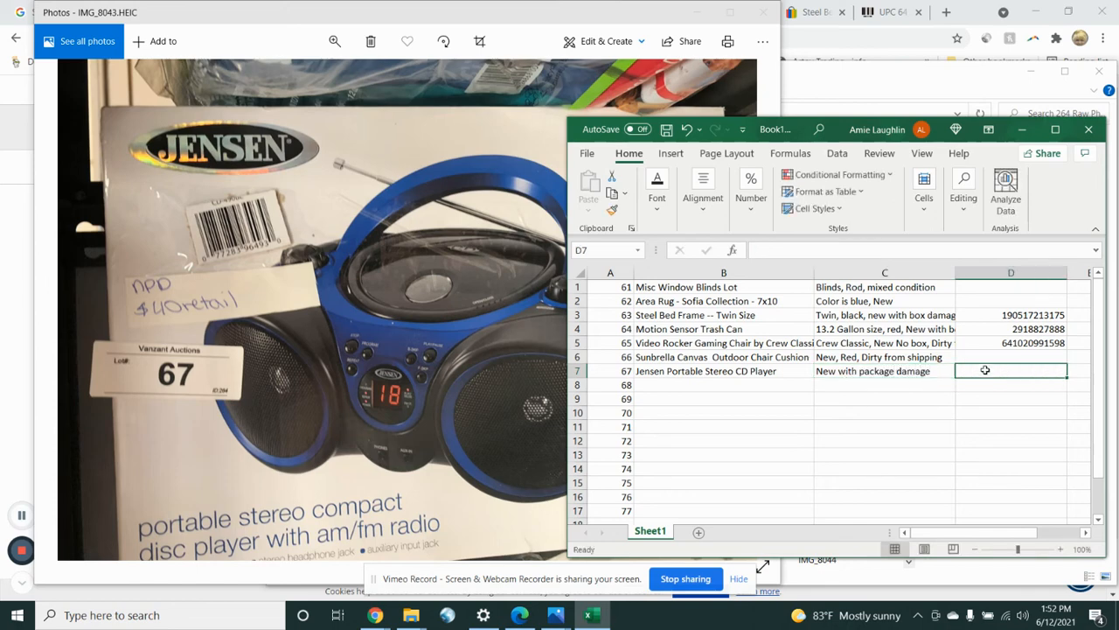
type("077283")
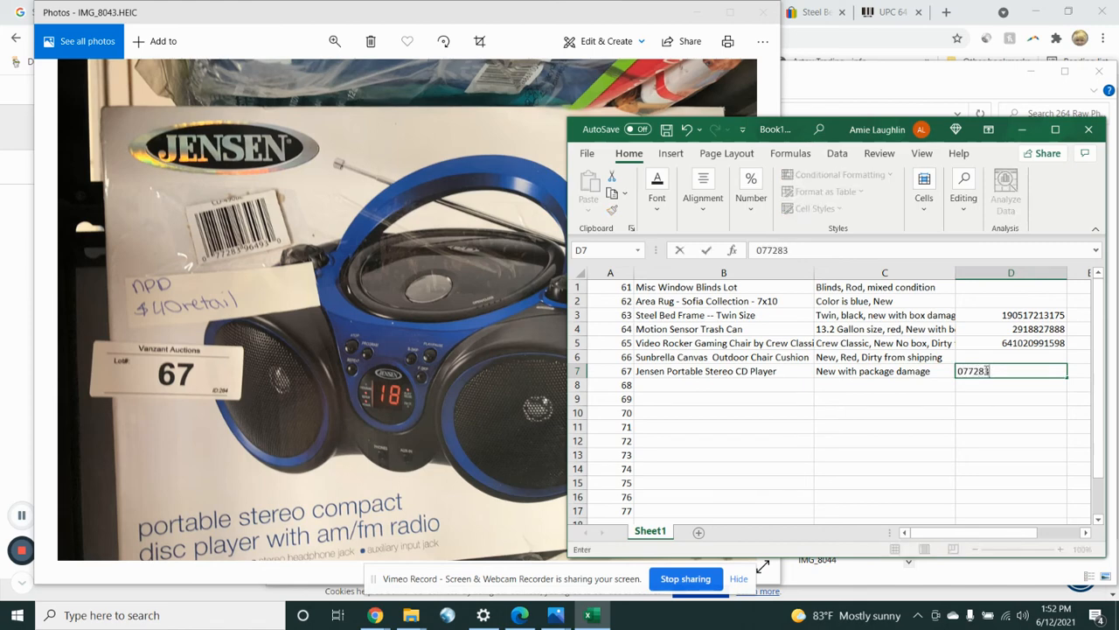
type("964930")
left_click(910, 396)
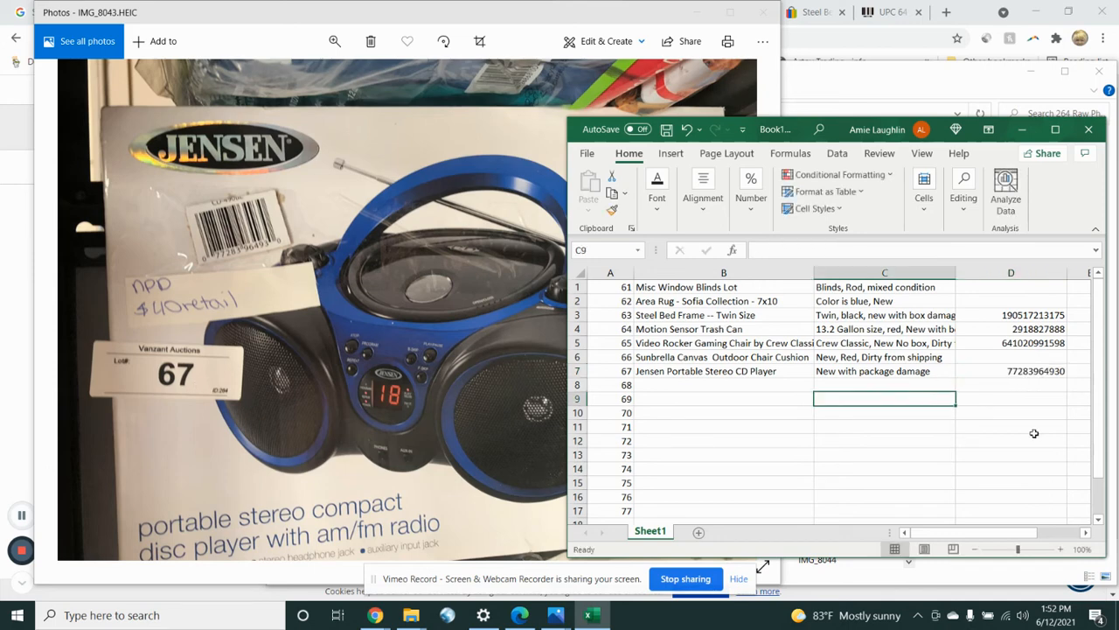
Step: Copy the lot 67 UPC from D7, search Google for it in Chrome, and show the image results
left_click(1029, 374)
key("ctrl+c")
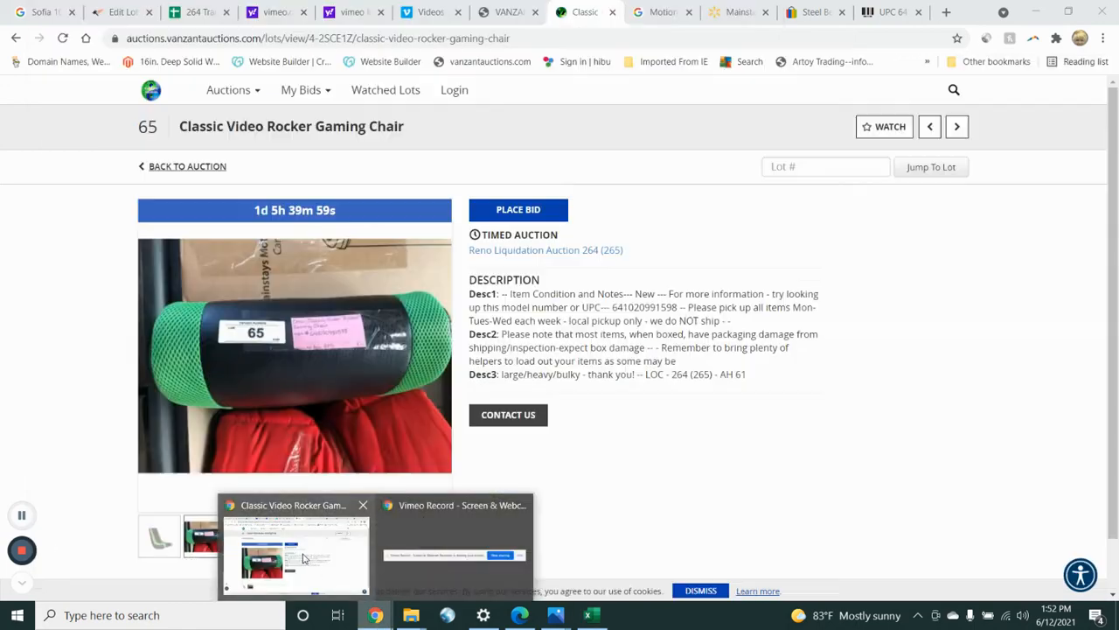
left_click(294, 557)
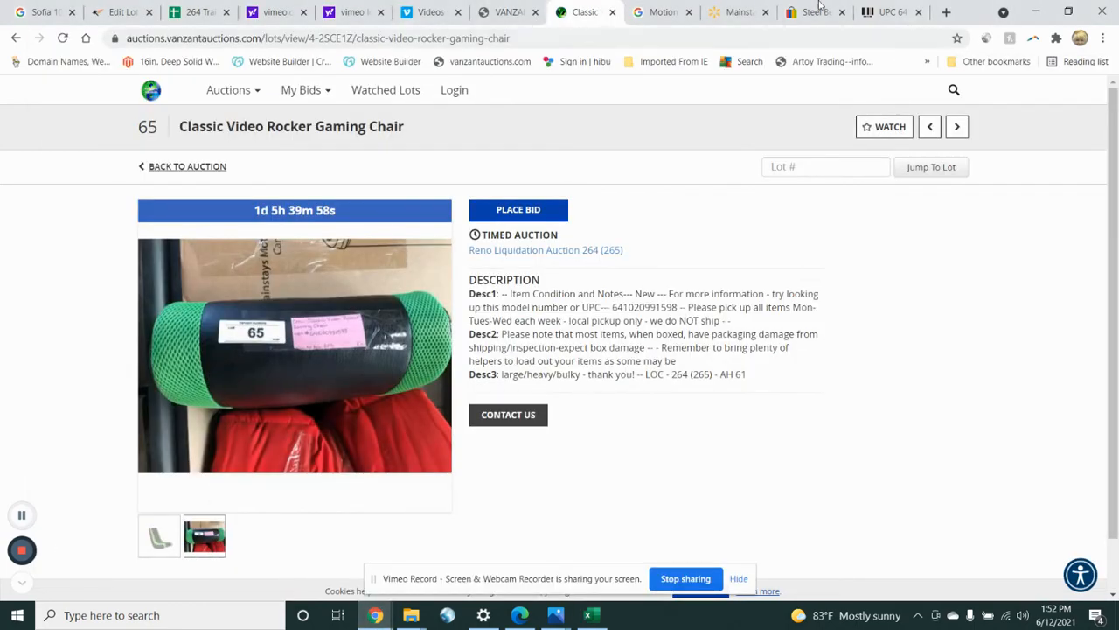
left_click(654, 12)
left_click_drag(393, 111, 2, 111)
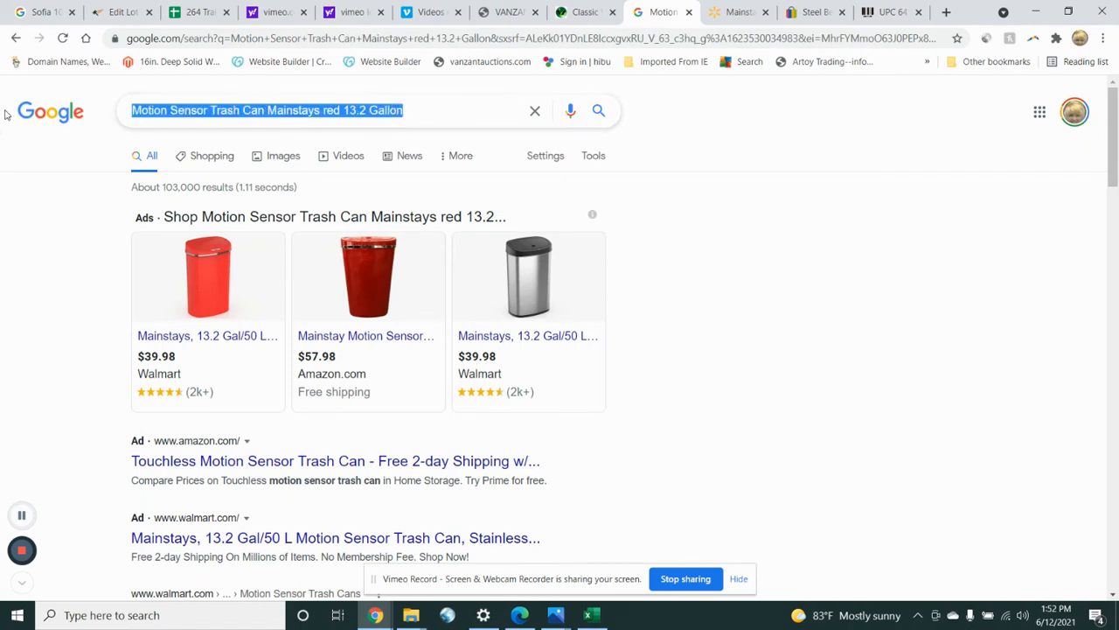
key("ctrl+v")
key("Return")
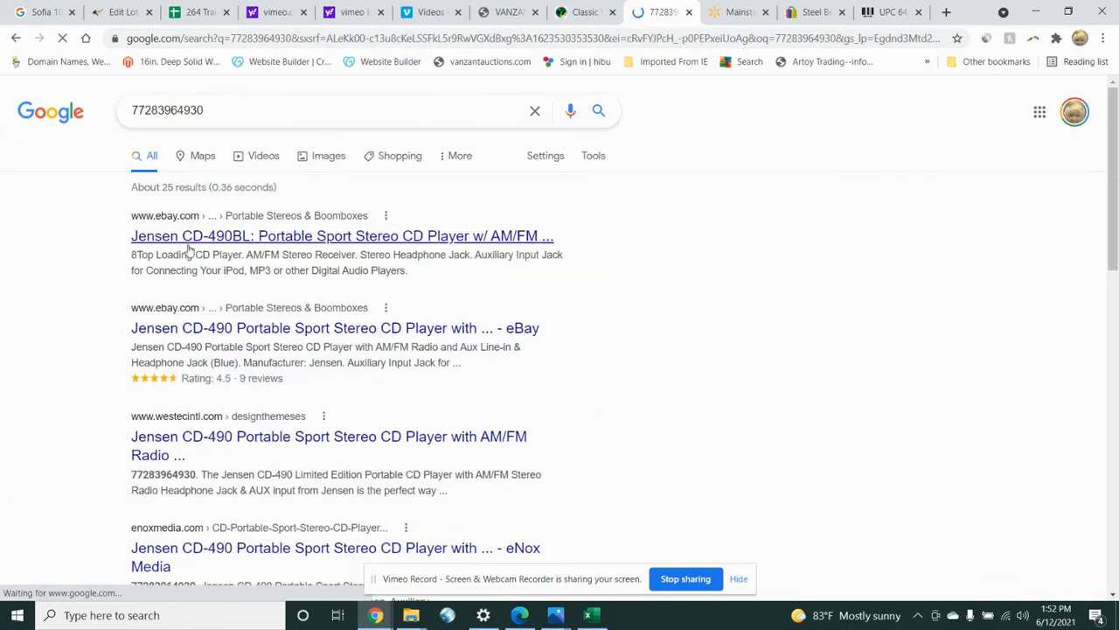
left_click(326, 158)
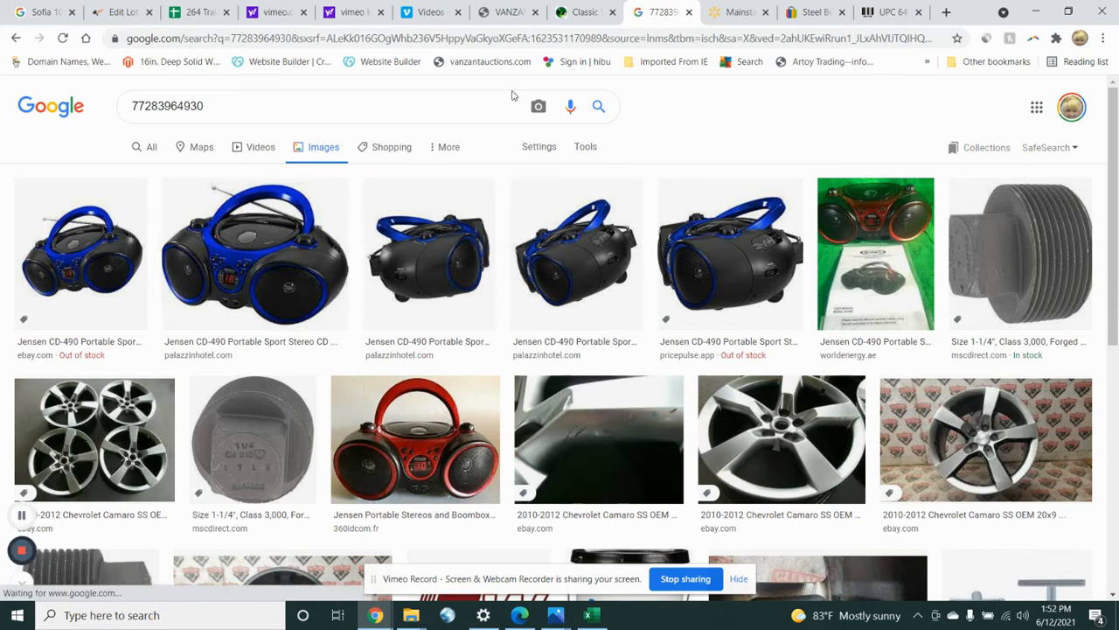
Step: On upcitemdb, close the enlarged chair image and look up the copied lot 67 UPC
left_click(889, 13)
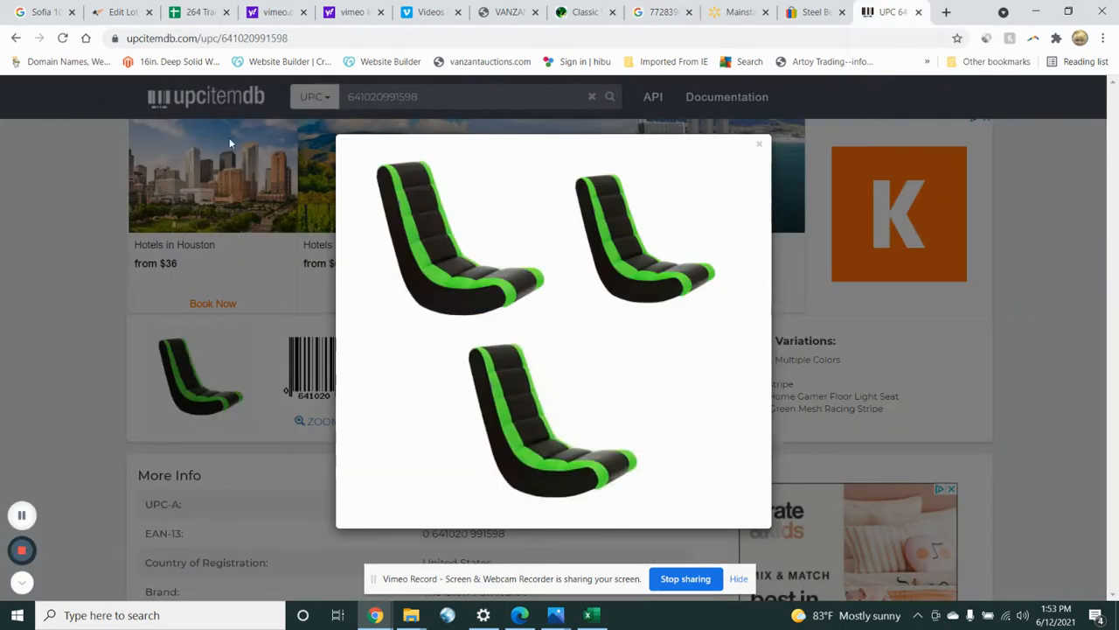
left_click(757, 146)
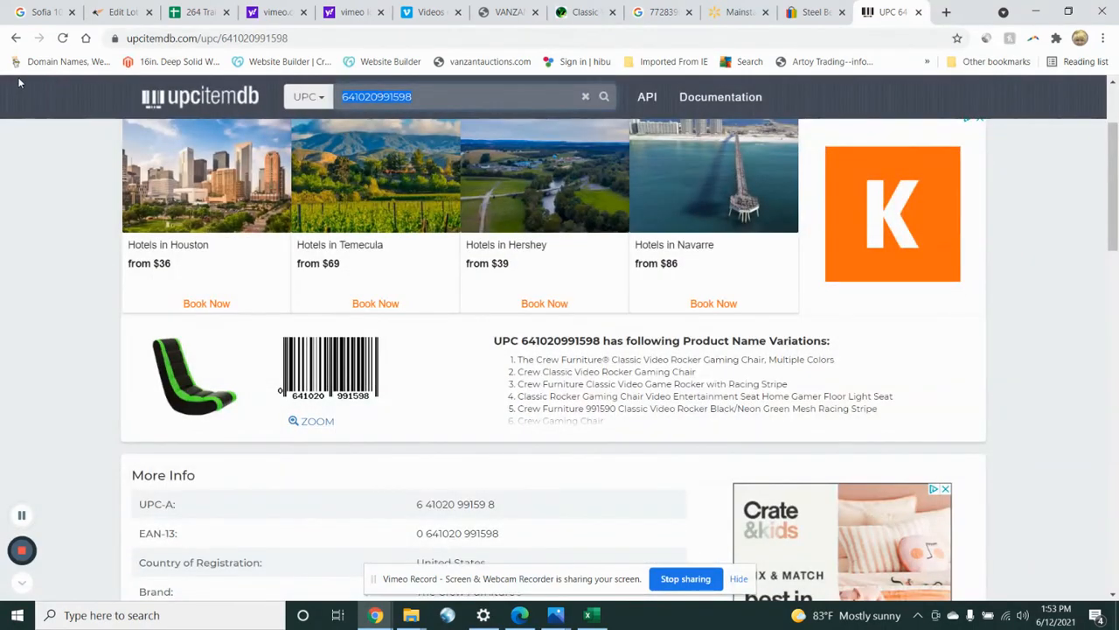
key("ctrl+v")
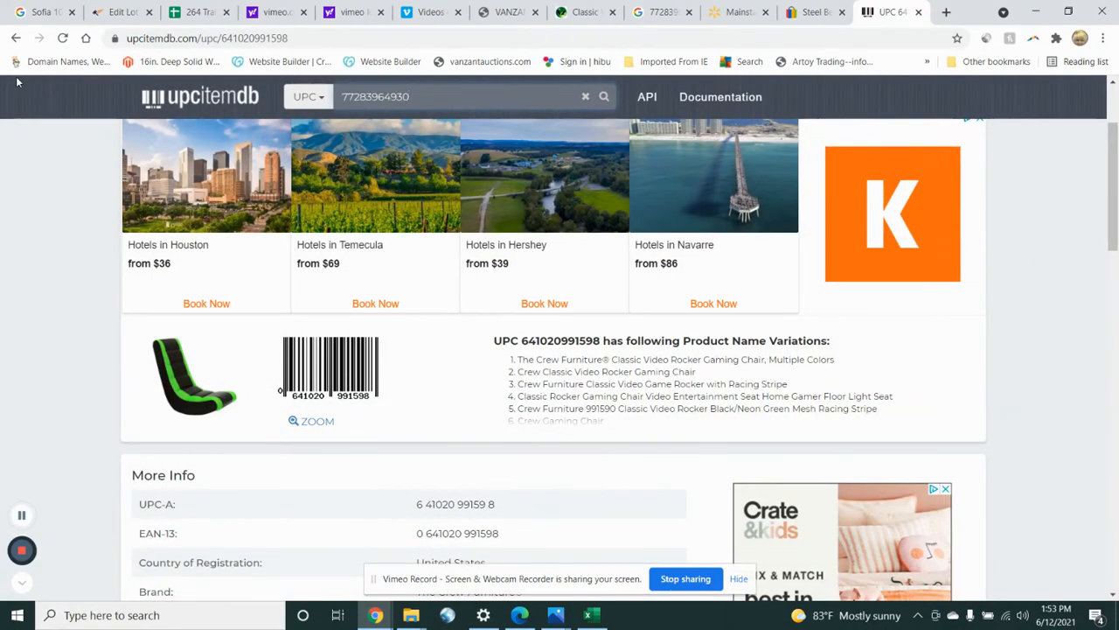
key("Return")
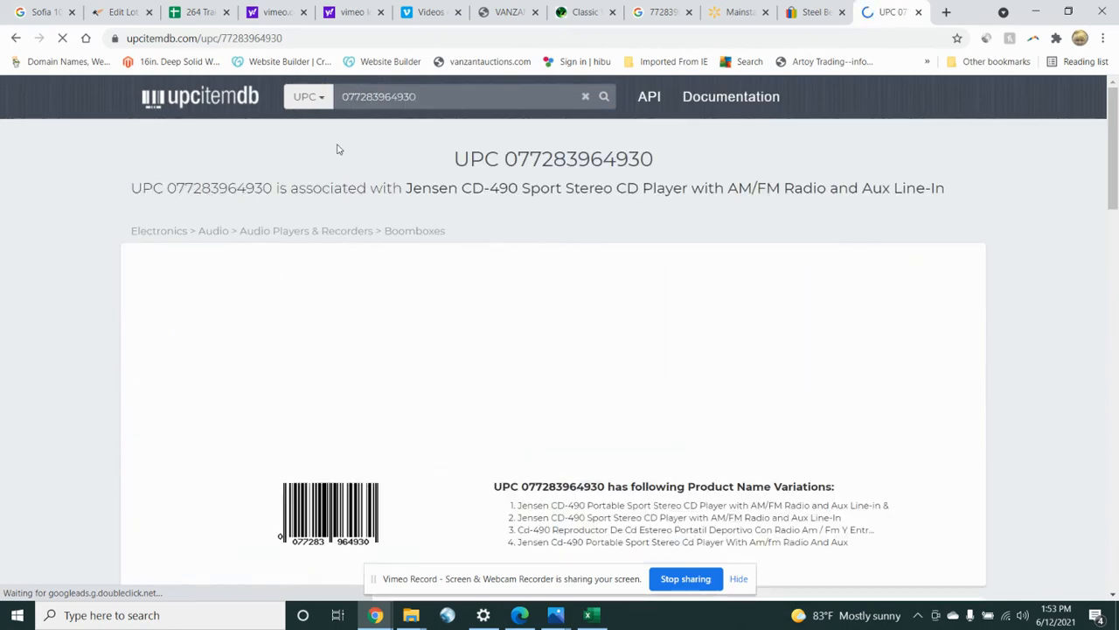
Step: Open the Wal-Mart.com listing from the UPC's store list and examine the Jensen CD player's photos and price
scroll(845, 172, "down", 10)
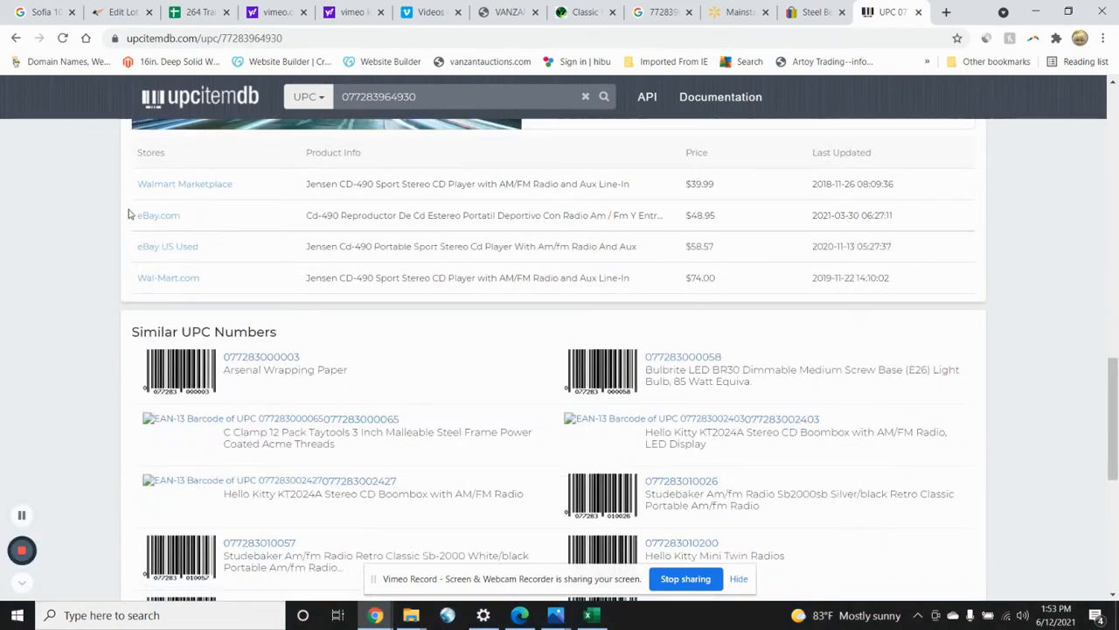
left_click(158, 279)
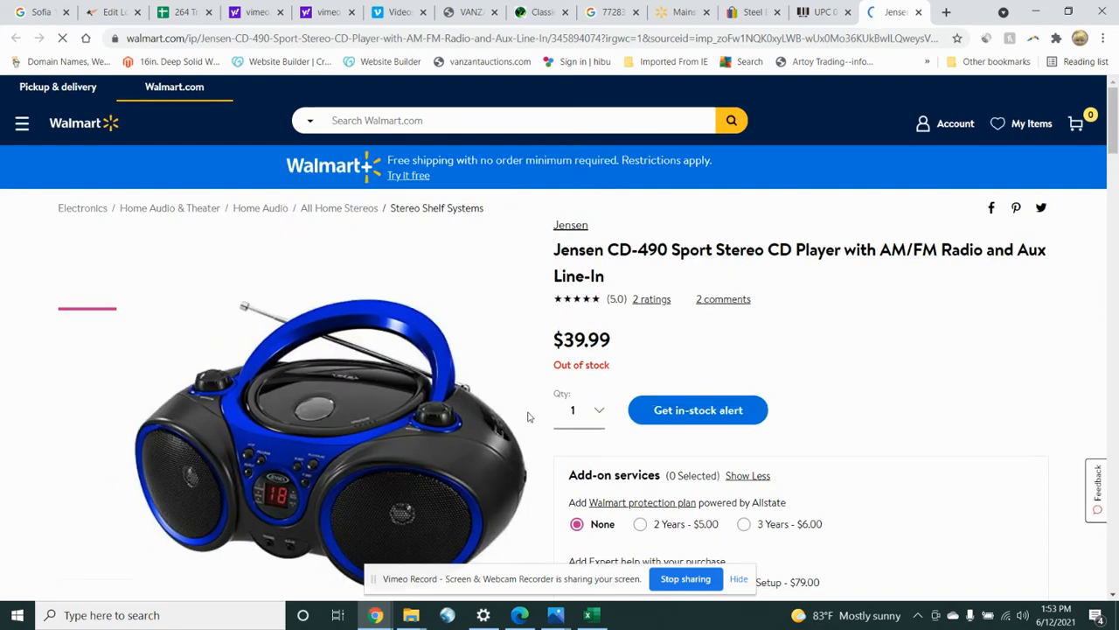
scroll(482, 295, "down", 5)
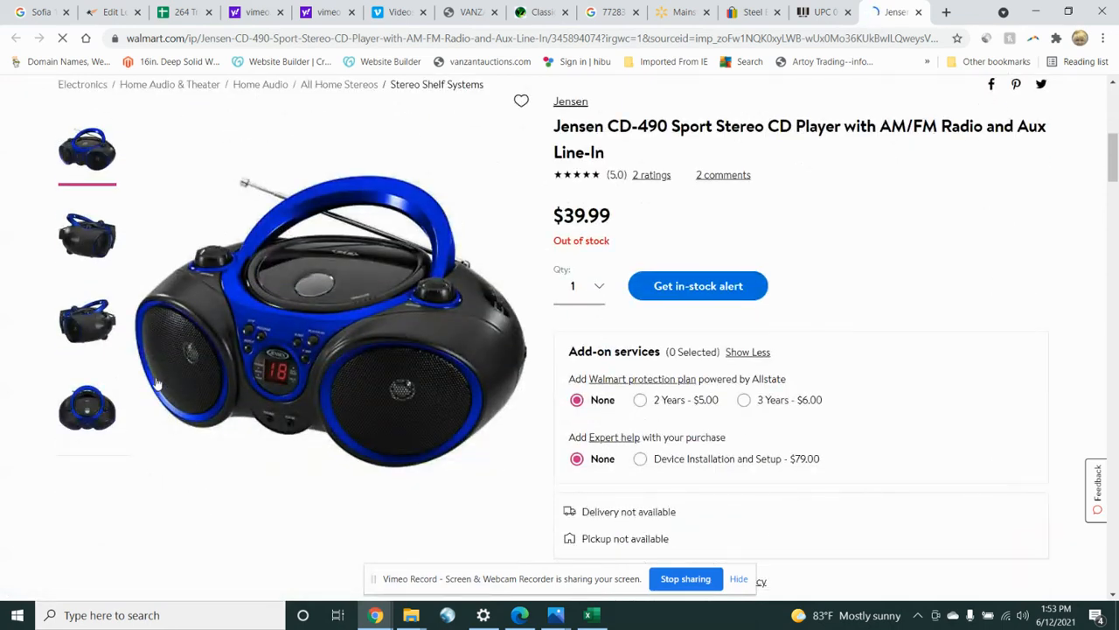
scroll(495, 351, "up", 2)
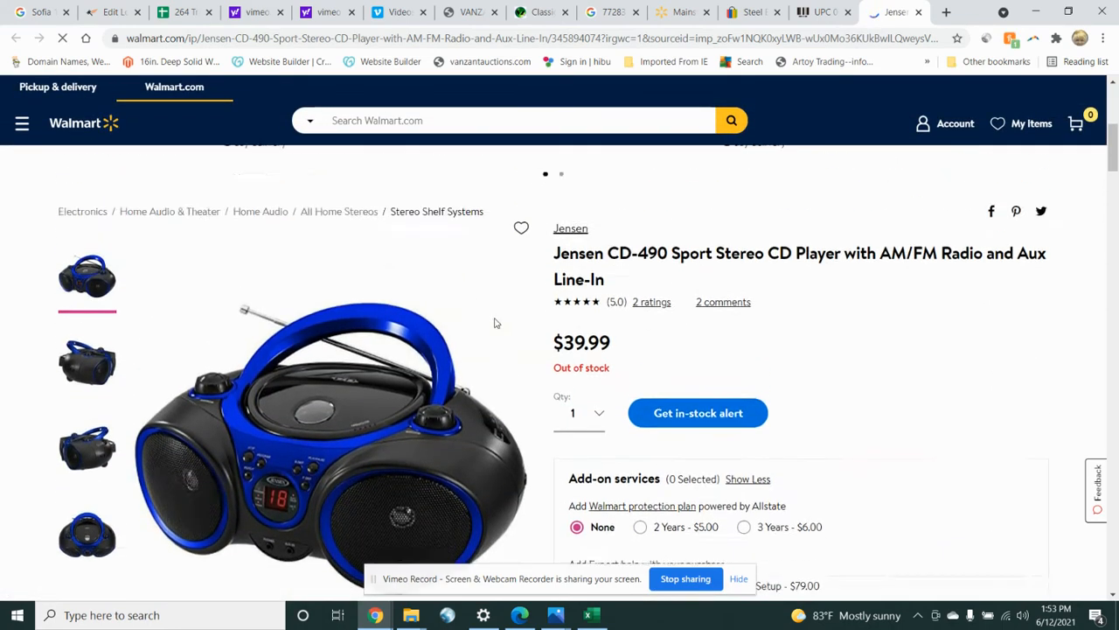
Step: Open the lot 68 photo IMG_8044 from the 264 Raw Photos Batch of 500 folder
left_click(595, 621)
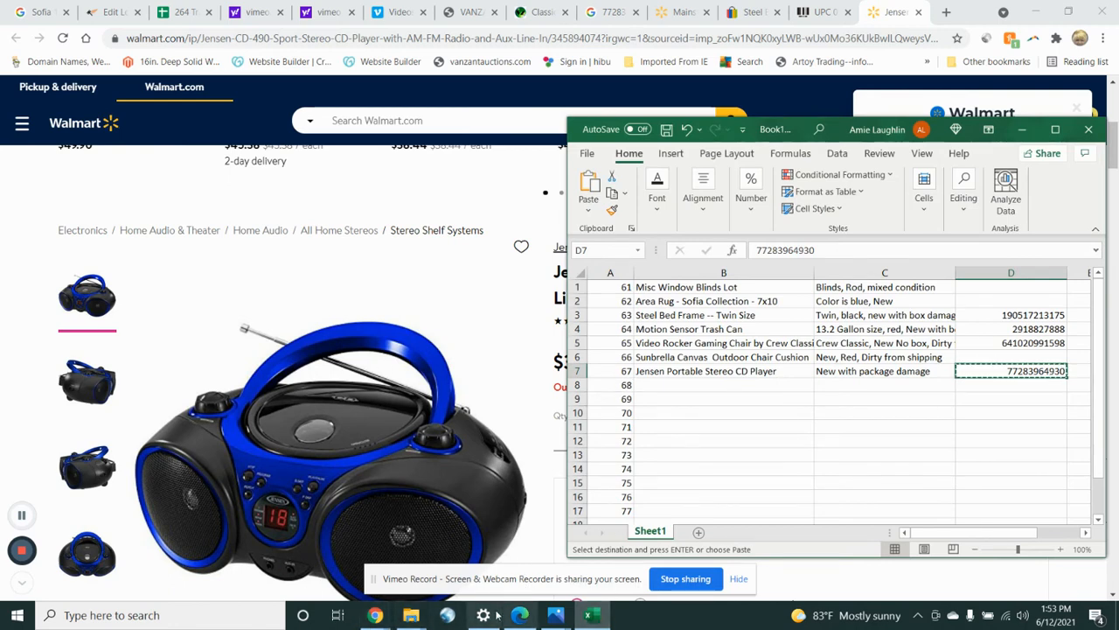
mouse_move(414, 618)
left_click(571, 555)
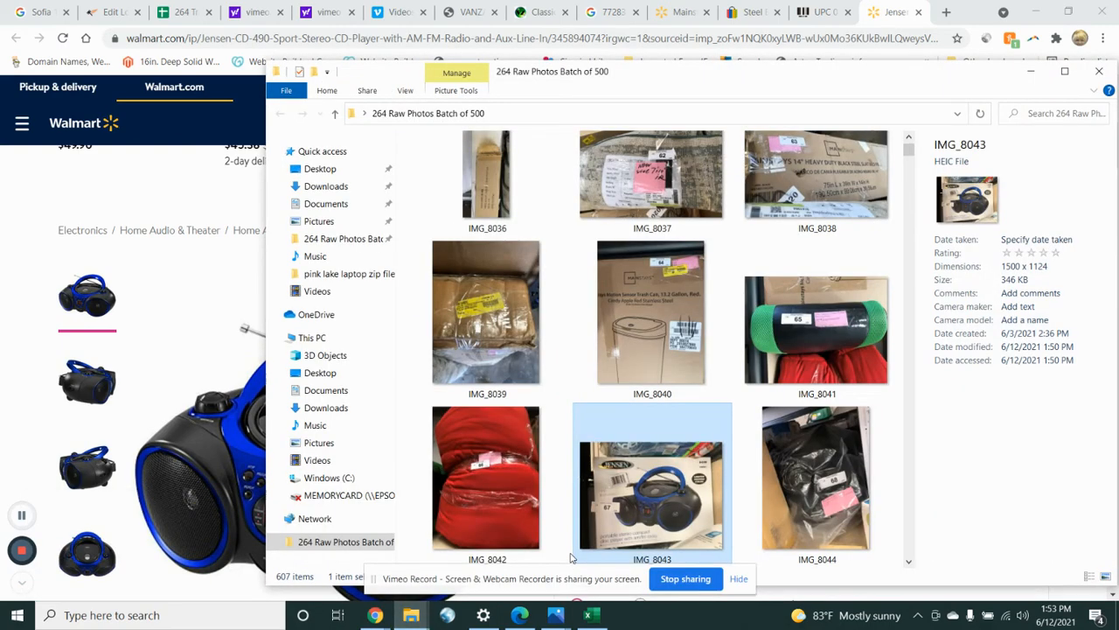
left_click(797, 474)
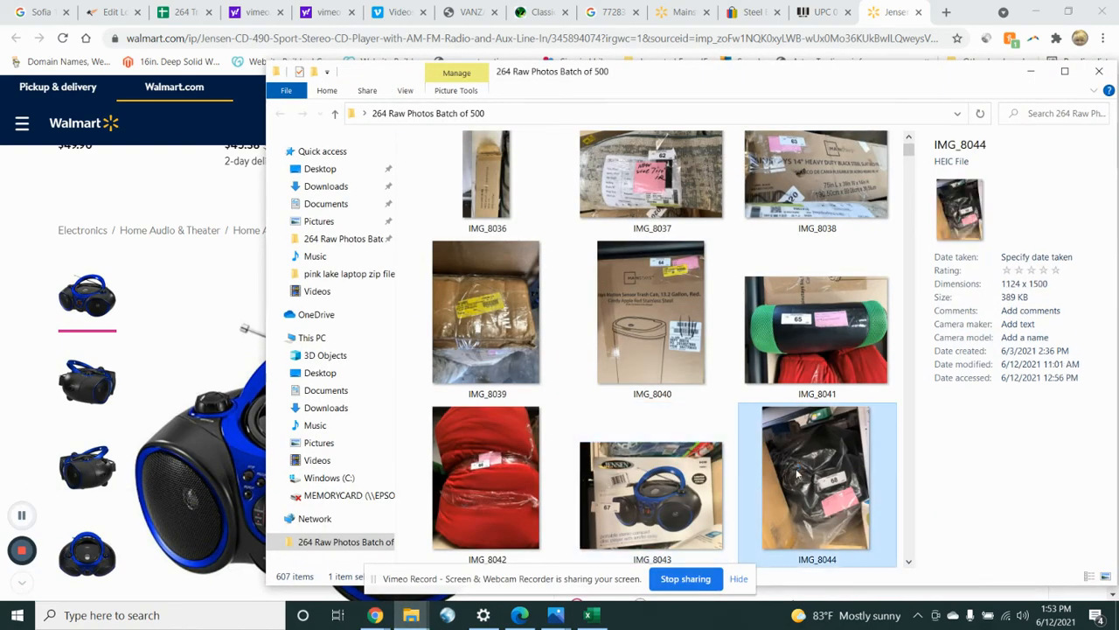
double_click(798, 474)
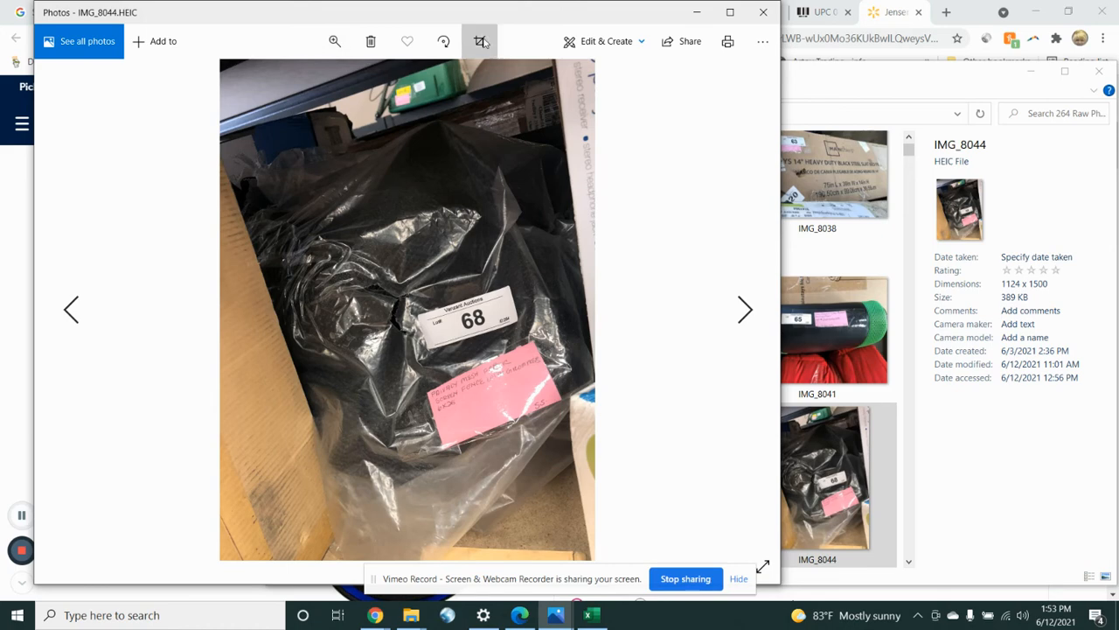
Step: Try cropping the lot 68 photo closer around the bagged item, without saving a copy
left_click(481, 40)
left_click_drag(272, 83, 282, 144)
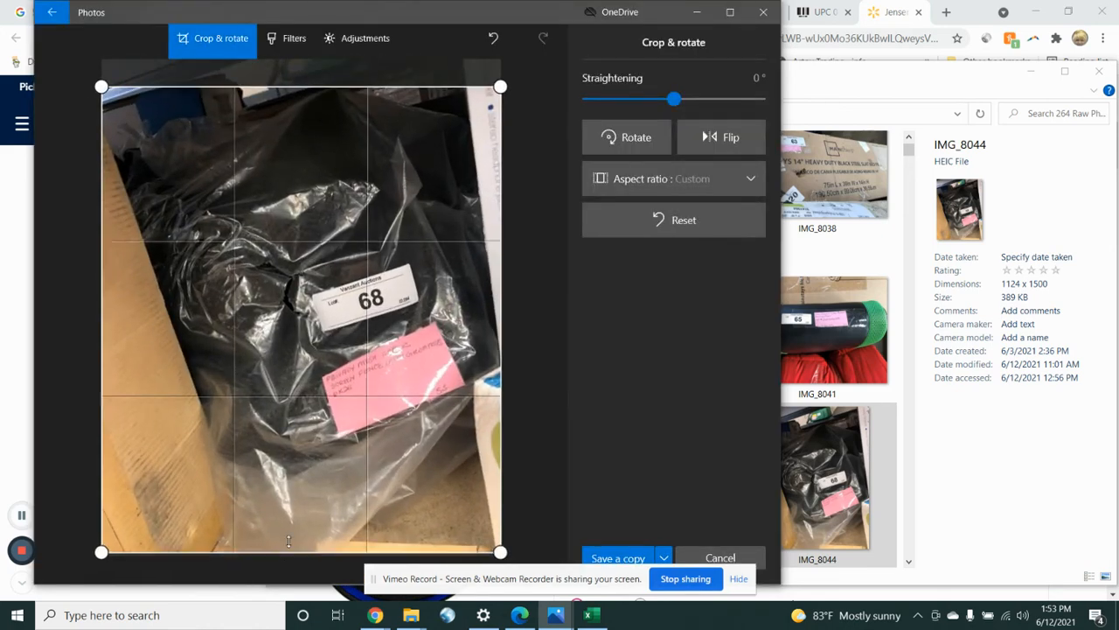
left_click_drag(288, 541, 295, 460)
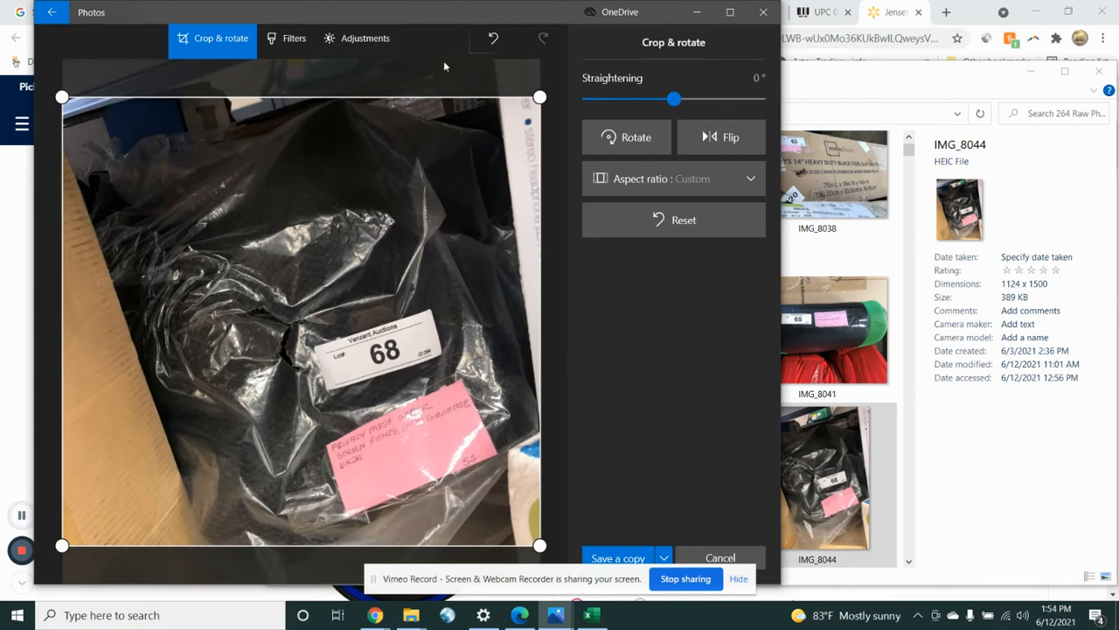
left_click(770, 15)
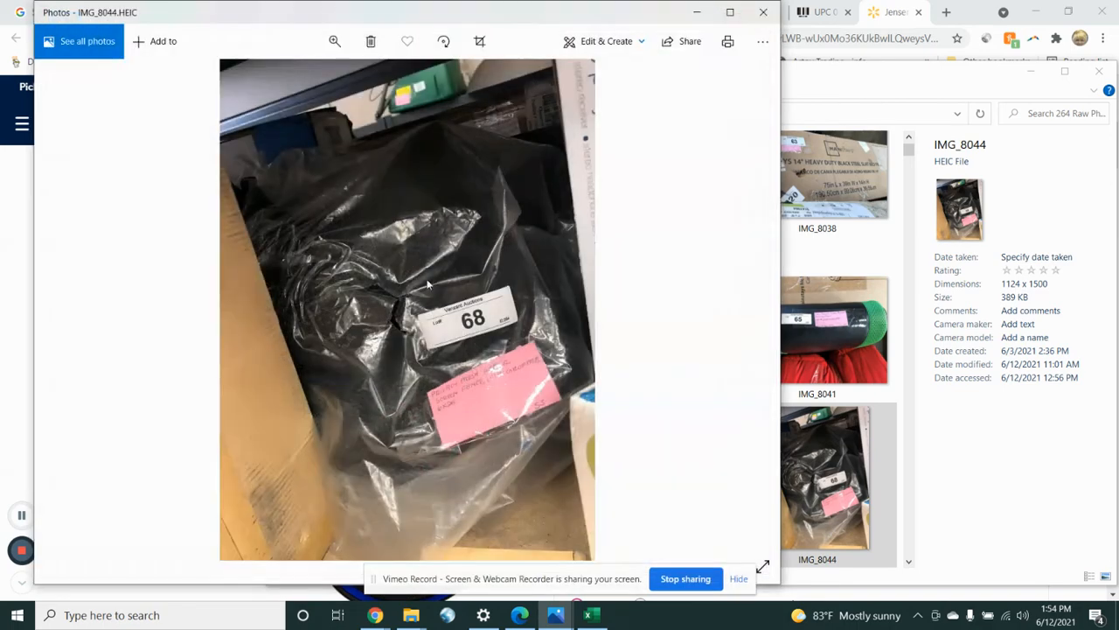
Step: Enlarge the lot 68 photo around the pink handwritten note to read the item's details
left_click(334, 41)
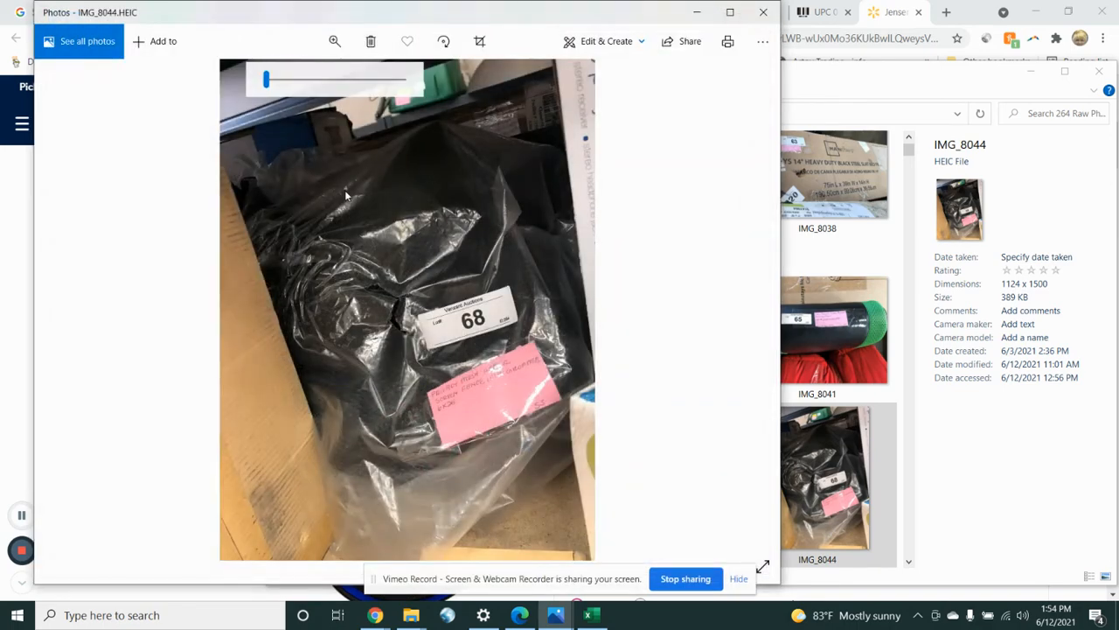
left_click_drag(266, 80, 316, 80)
left_click_drag(377, 297, 235, 30)
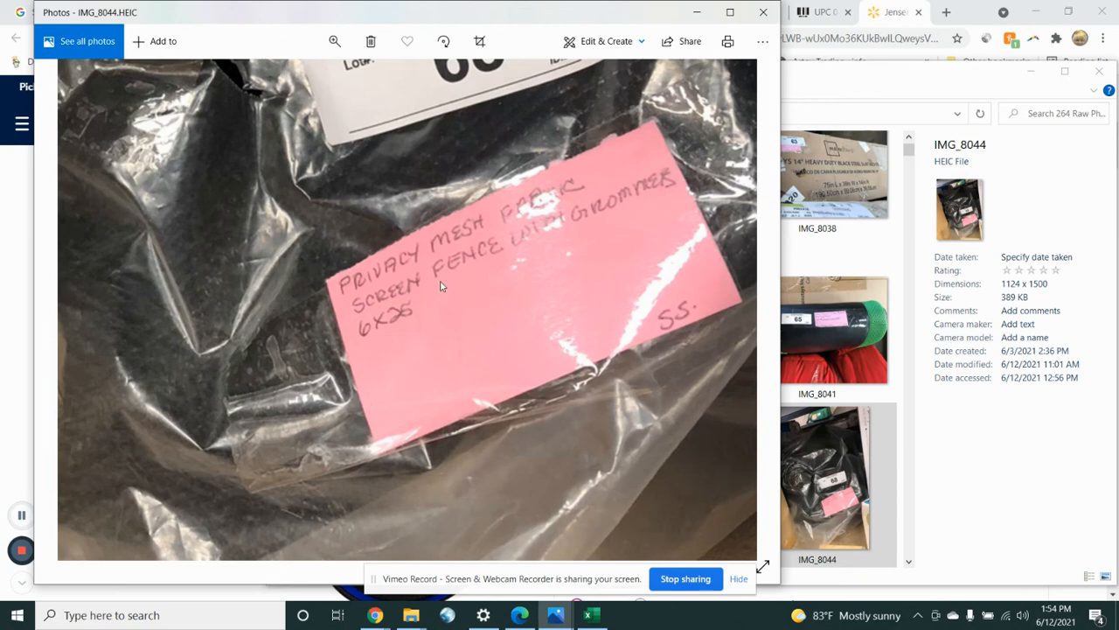
Step: In Excel, enter the title "Privacy Mesh Fabric Screen Fence" for lot 68 in B8
left_click(592, 615)
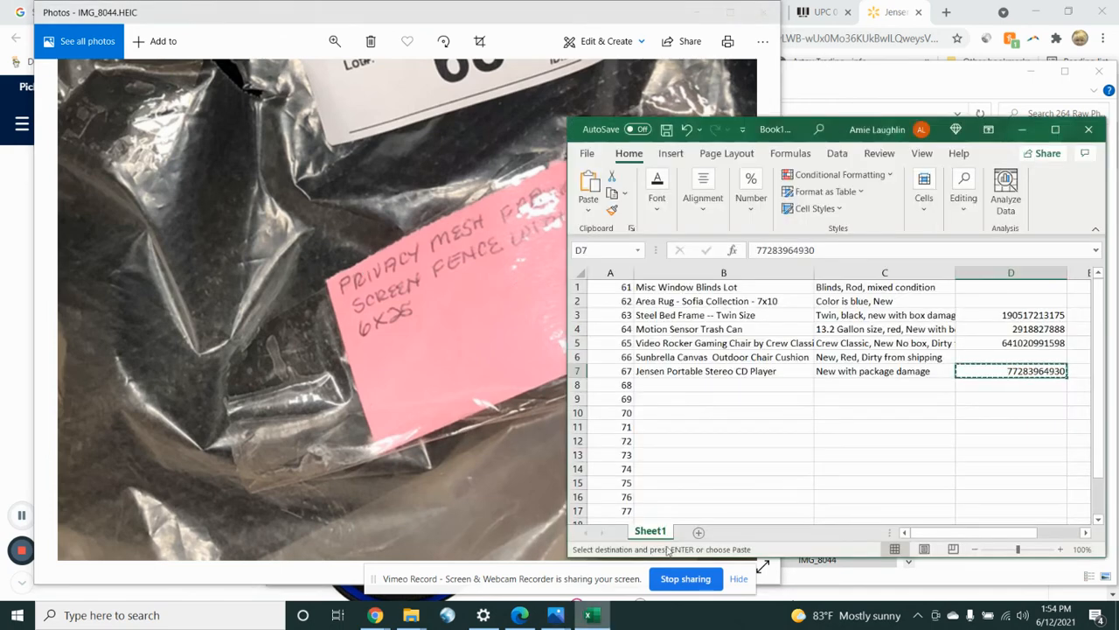
left_click(656, 386)
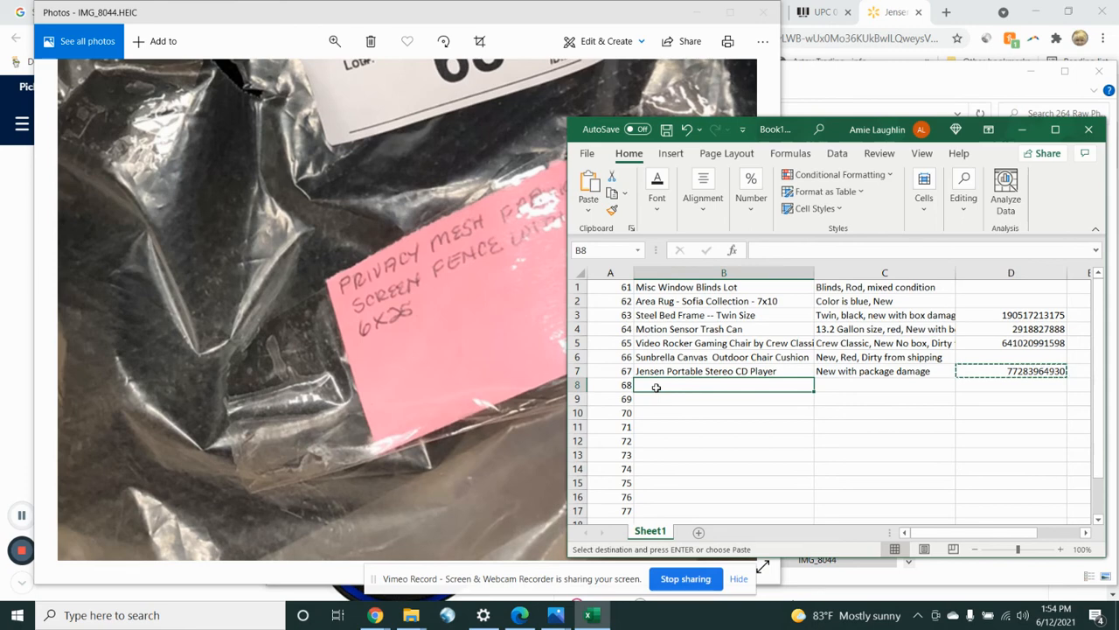
type("Privacy M")
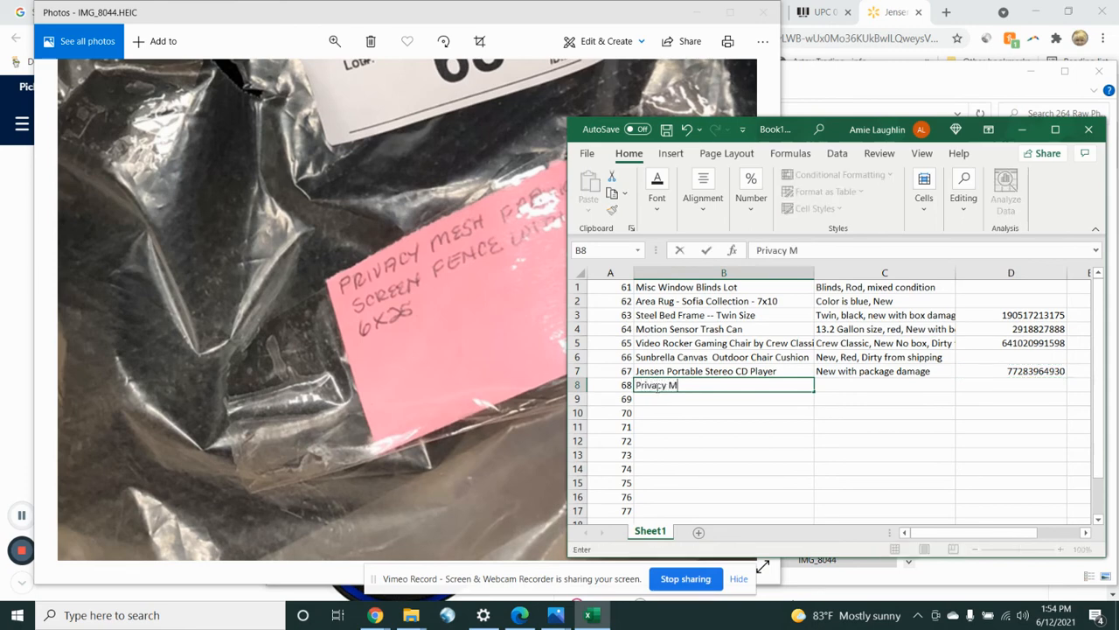
type("esh Fabric Screen Fence")
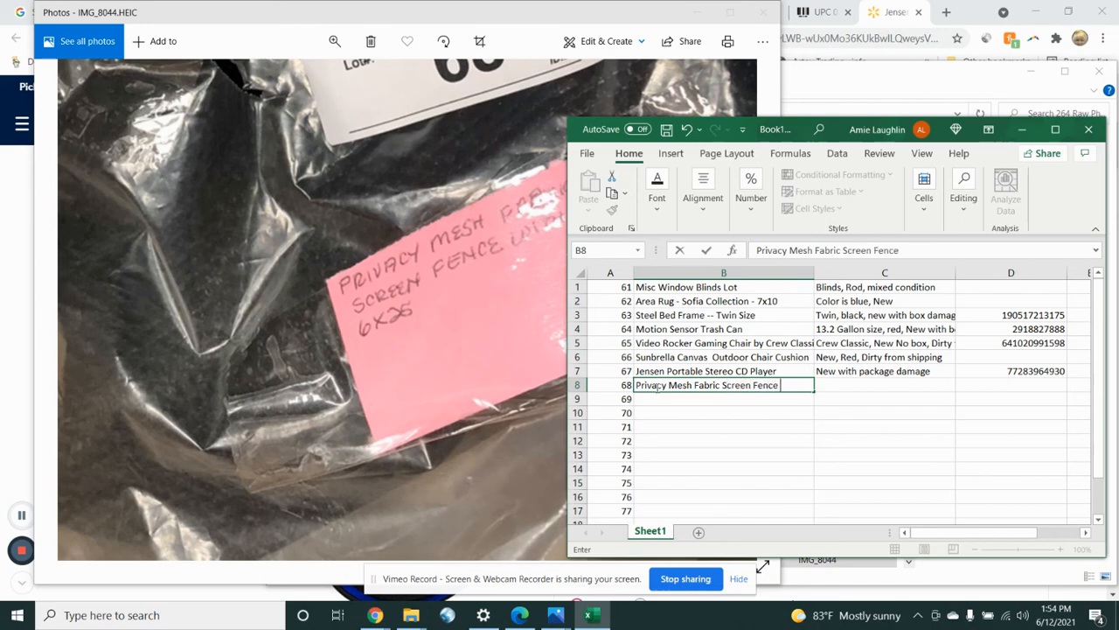
Step: Enter the description "New - with grommets - 6x25 feet" for lot 68 in C8
left_click(863, 386)
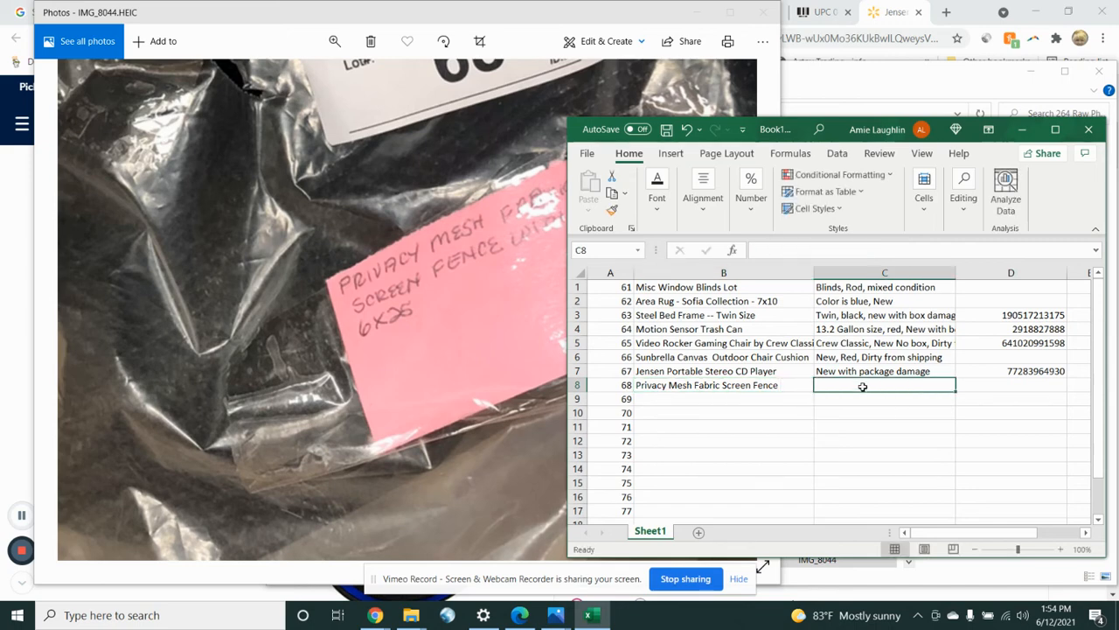
type("New")
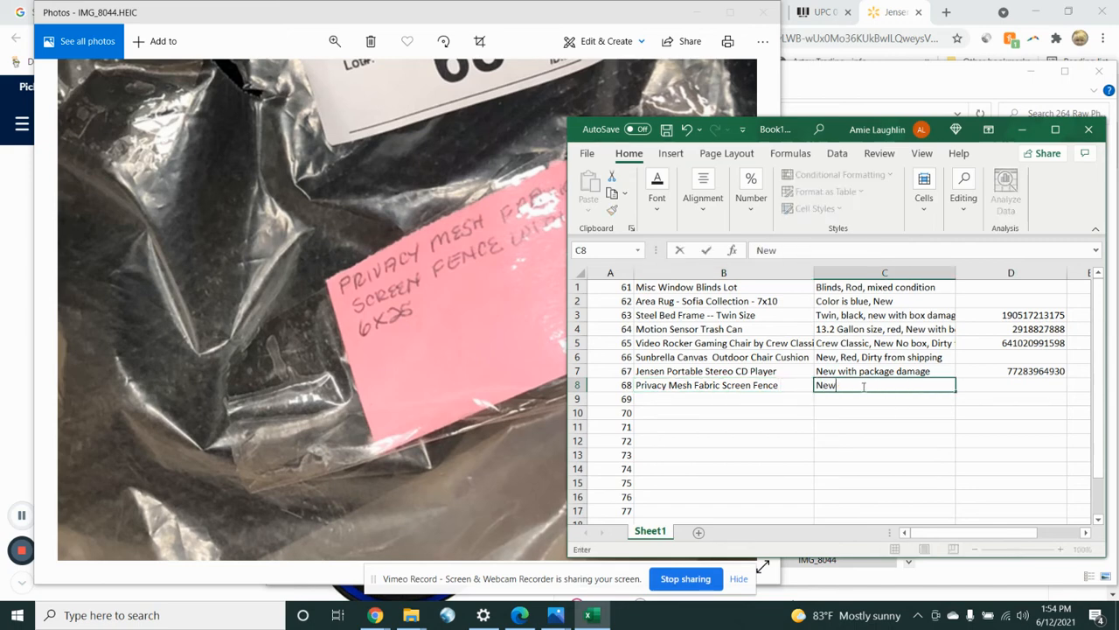
type(" - with grommets - 6x")
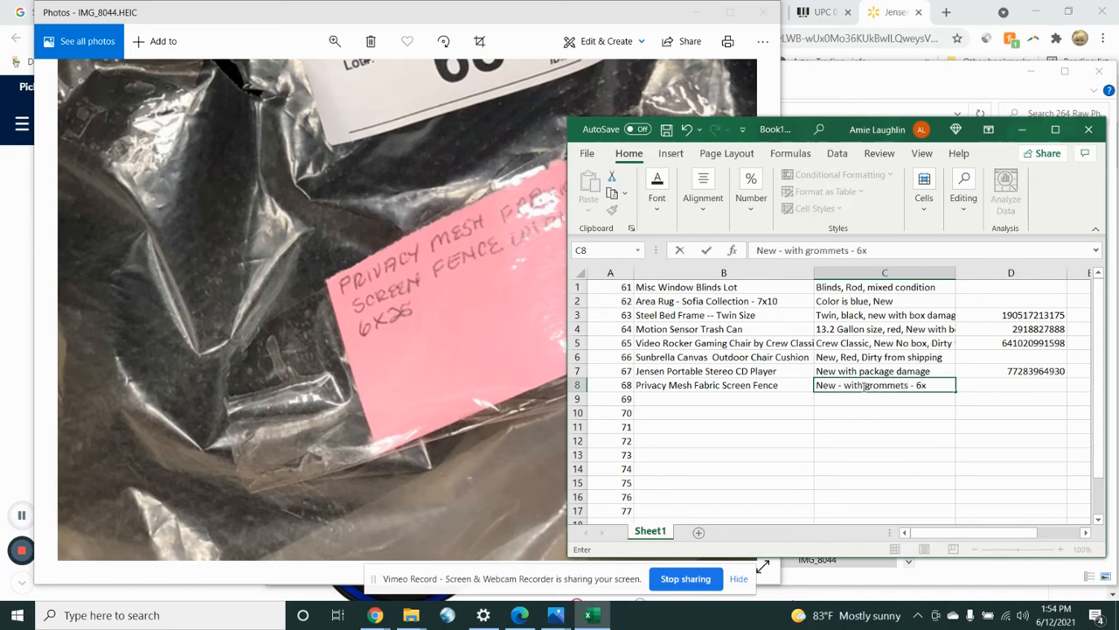
key("BackSpace")
key("BackSpace")
type("25 fee")
left_click(1000, 391)
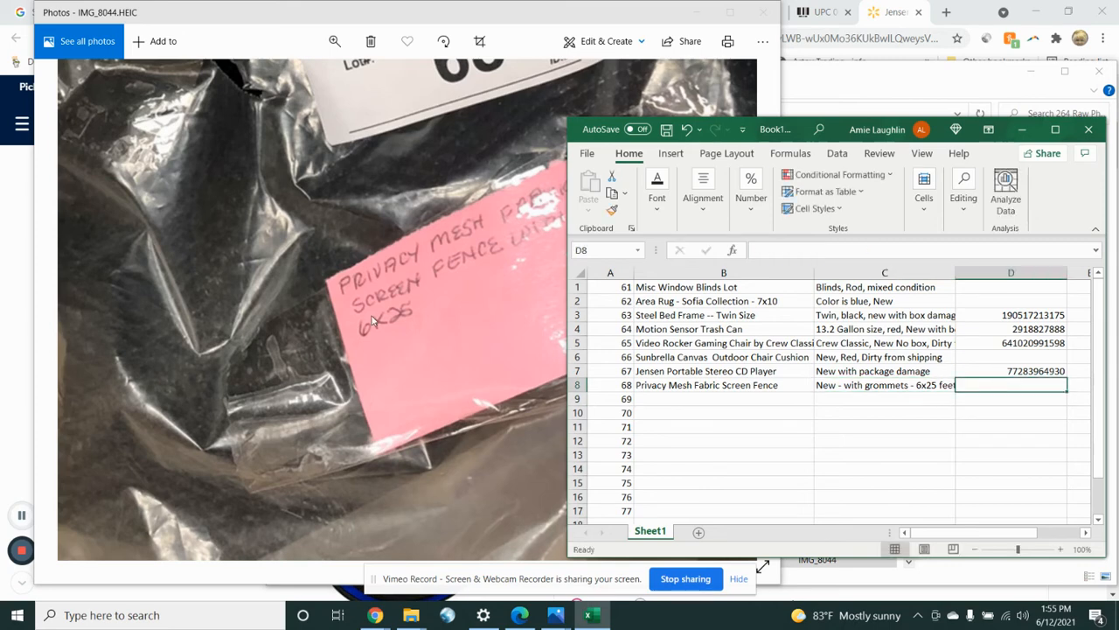
Step: Check the lot label and full pink note in the IMG_8044 photo, and return to the Excel workbook
left_click(414, 155)
left_click_drag(420, 143, 442, 179)
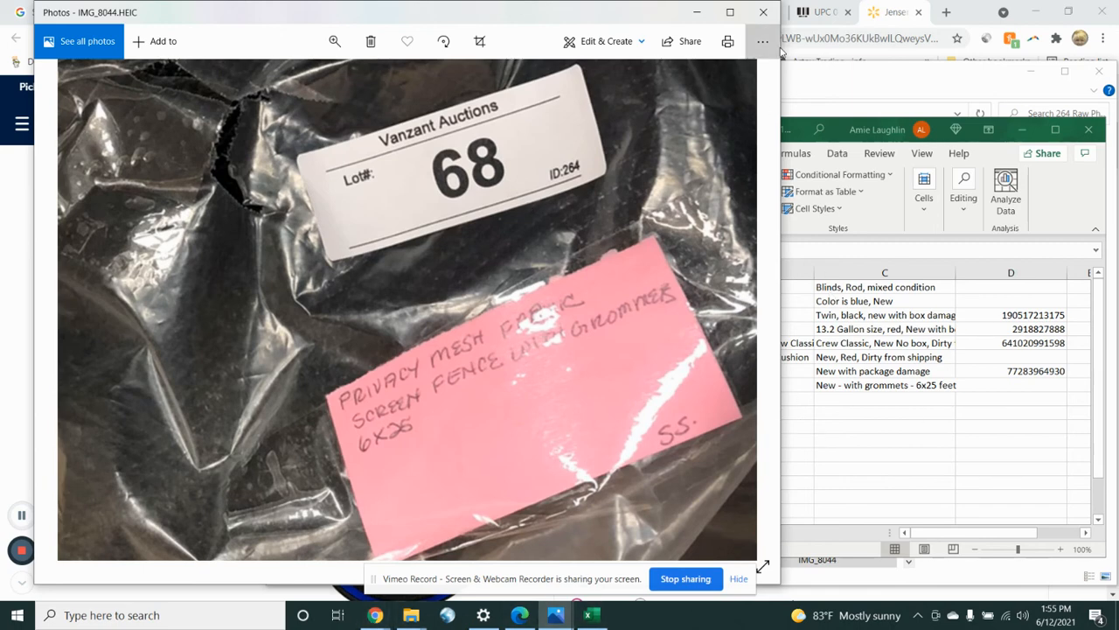
left_click(846, 499)
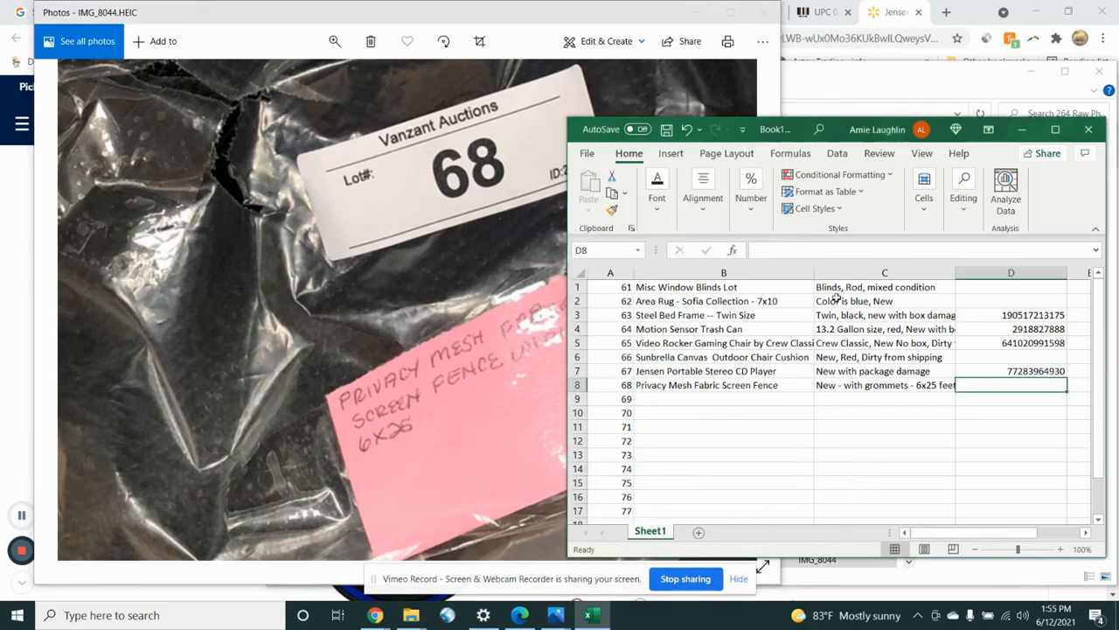
Step: Switch to the 264 Training Data 61-500 spreadsheet, check the lot 67 UPC, and copy the lot 68 title for reference
left_click(695, 12)
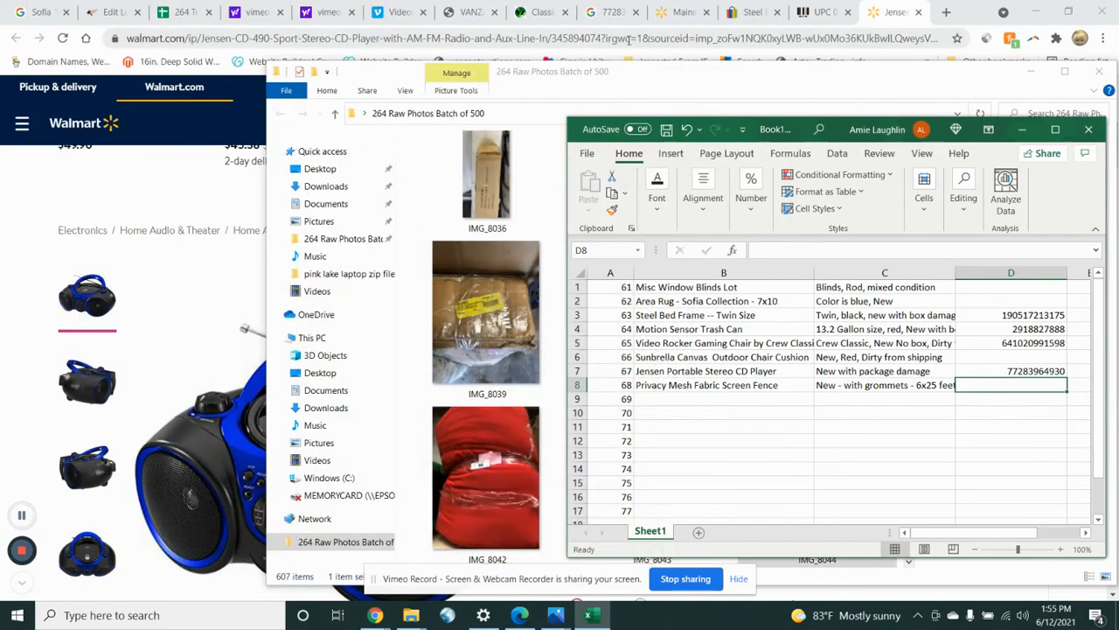
left_click(179, 12)
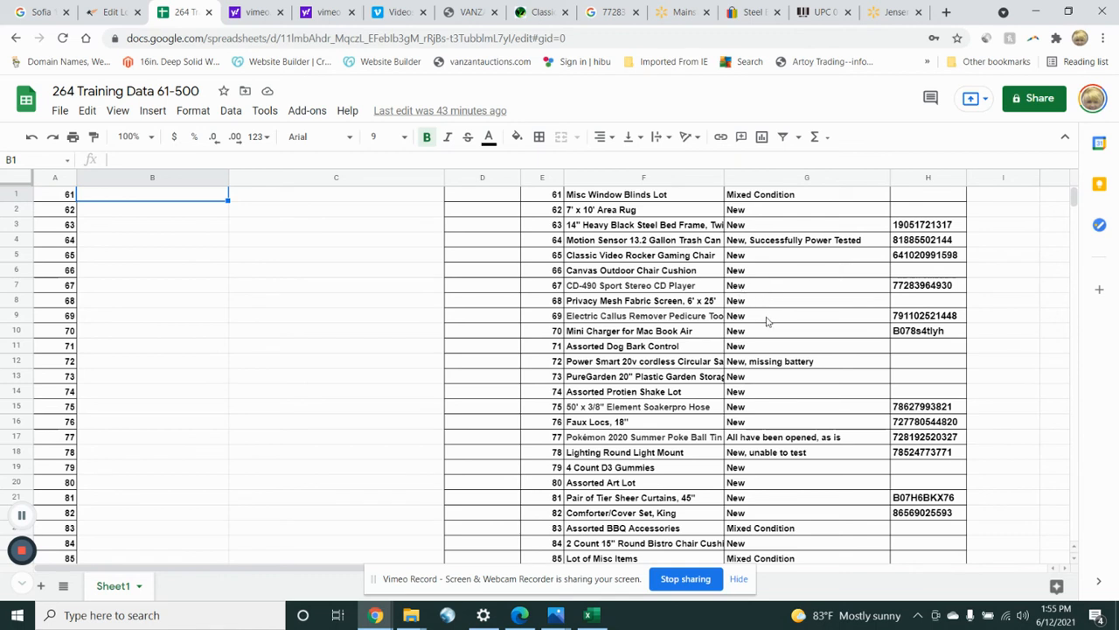
left_click(907, 289)
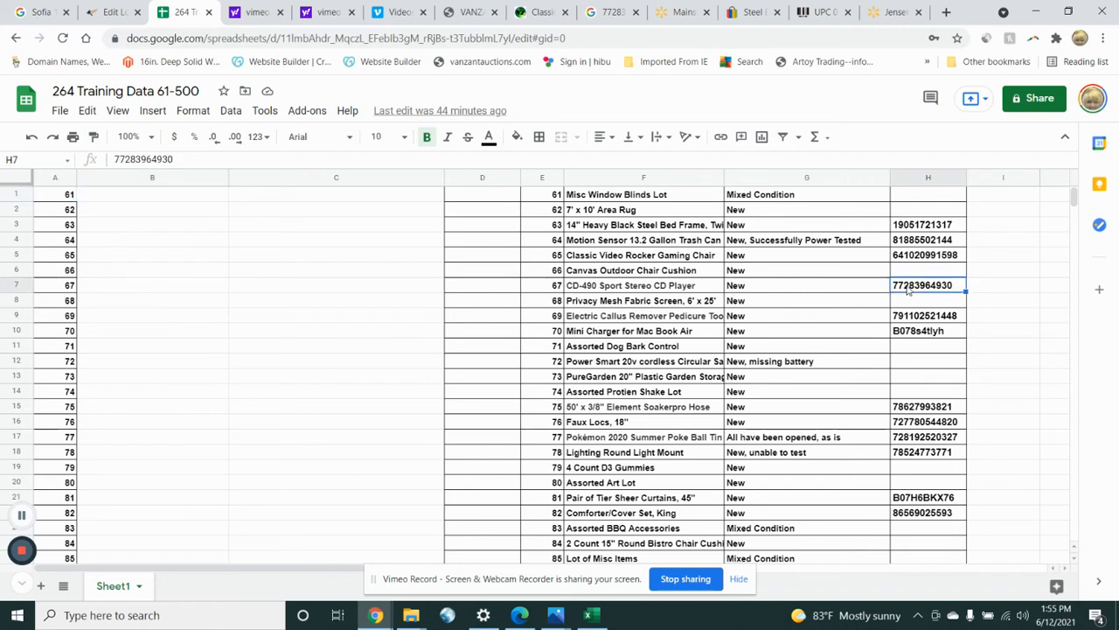
left_click(591, 304)
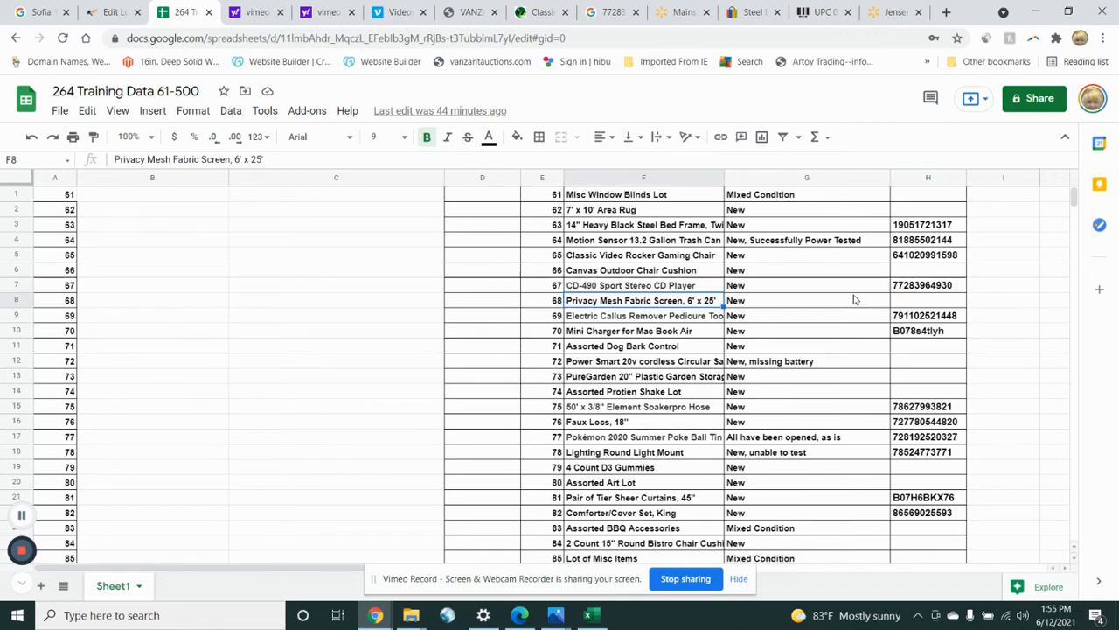
key("ctrl+c")
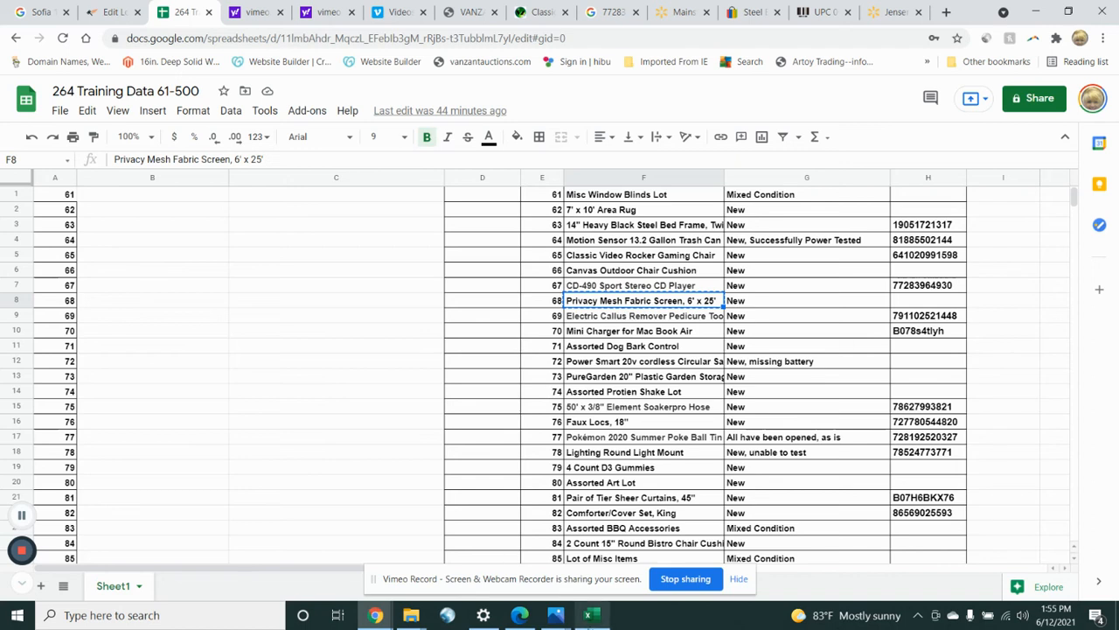
Step: Search Google Images for the lot 68 title copied from Excel cell B8, and open the Sunshades Depot 6'x 25' fence screen listing on Amazon
left_click(588, 615)
left_click(742, 409)
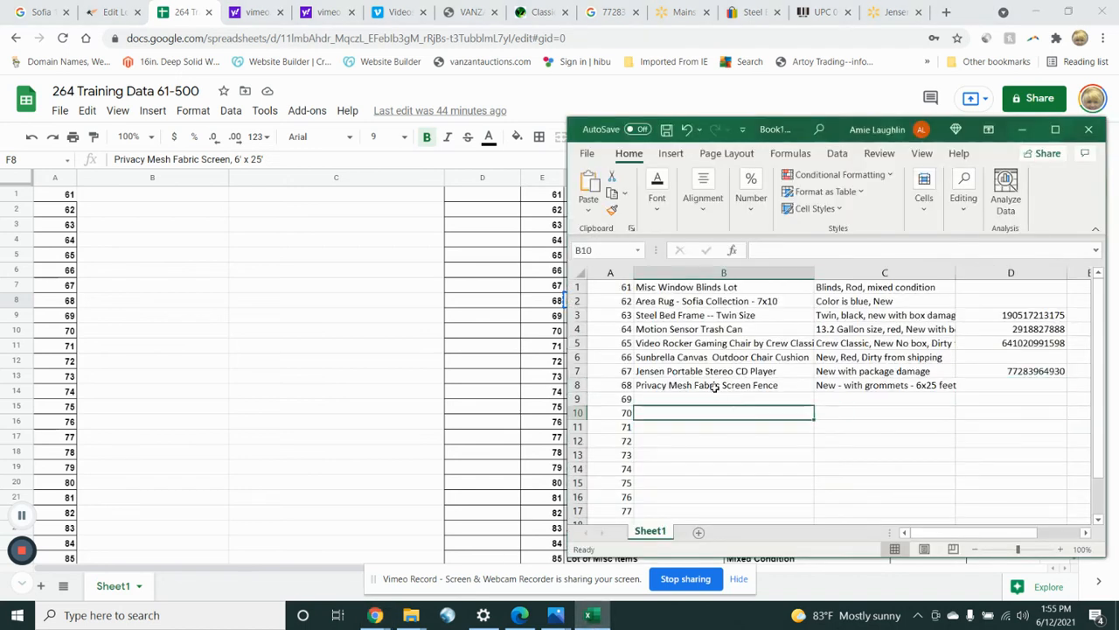
left_click(716, 389)
key("ctrl+c")
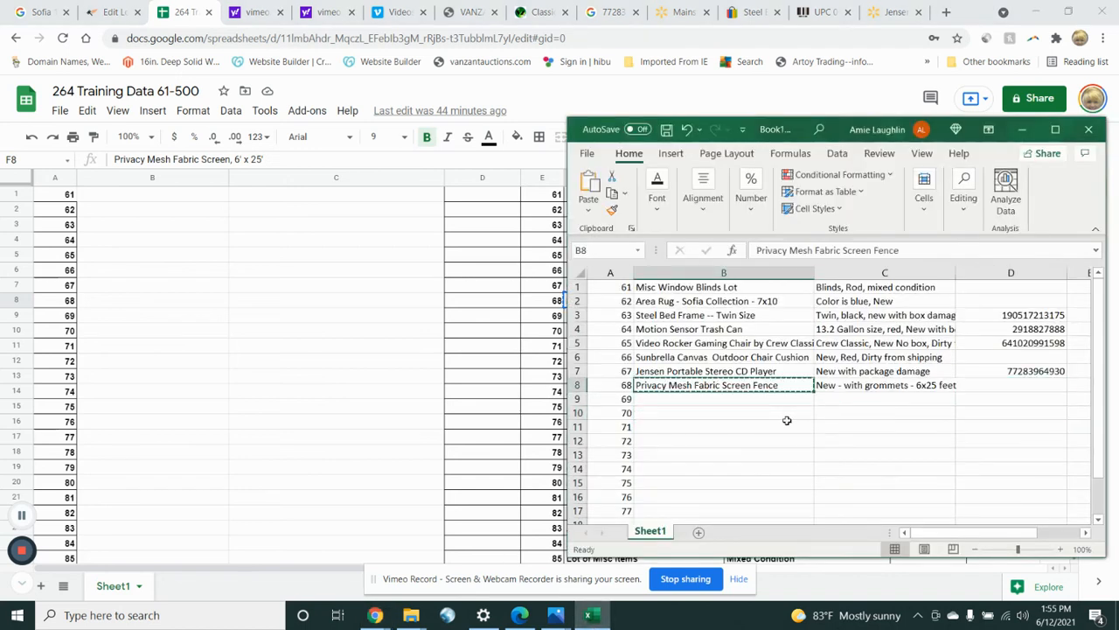
left_click(595, 14)
left_click(251, 106)
left_click_drag(251, 105, 2, 81)
key("ctrl+v")
key("Return")
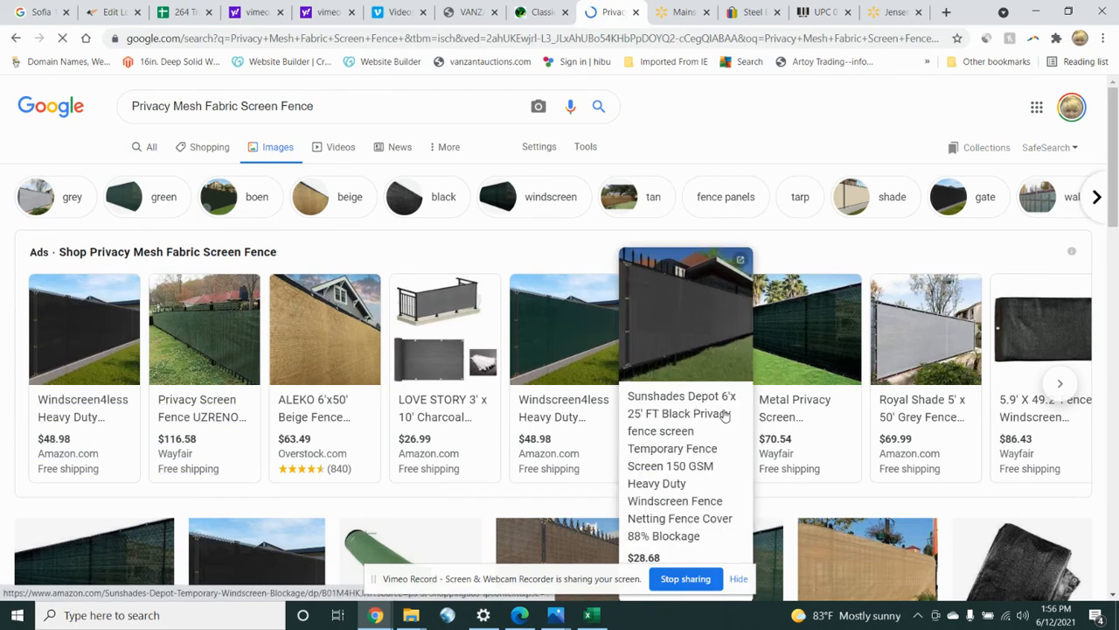
left_click(700, 326)
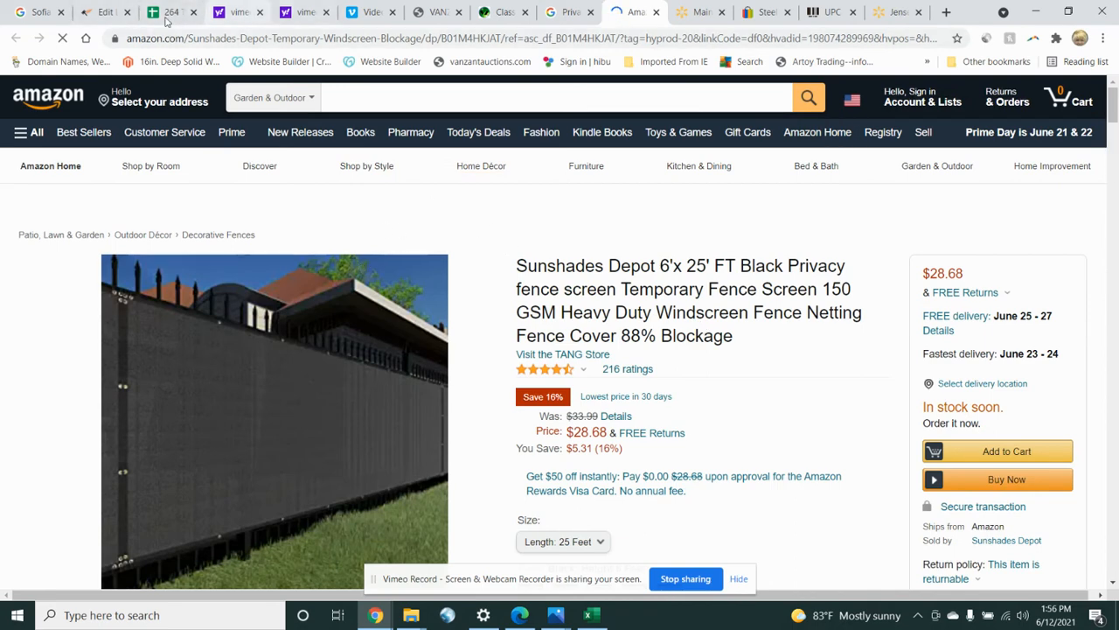
Step: On the Vanzant auction site, look up lot 66 and advance to the lot that follows it
left_click(501, 13)
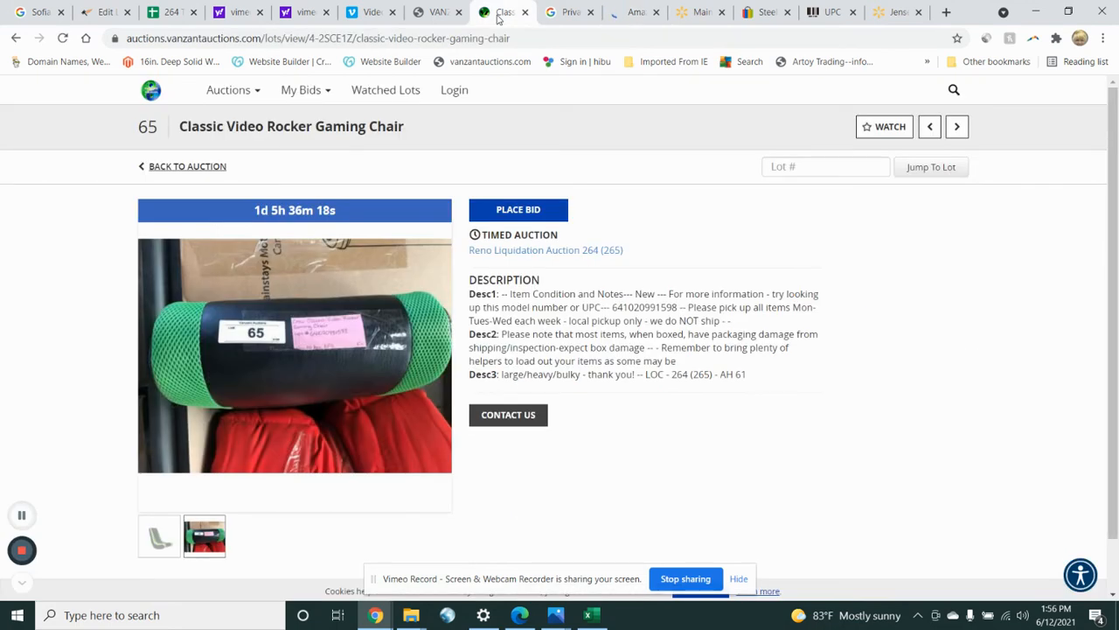
left_click(812, 172)
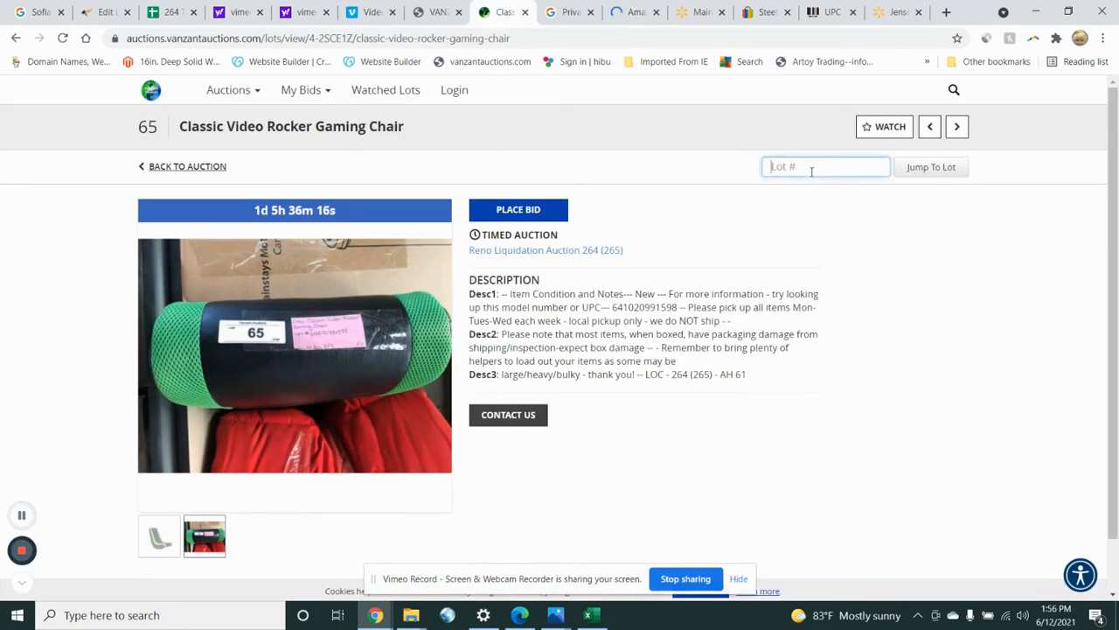
type("66")
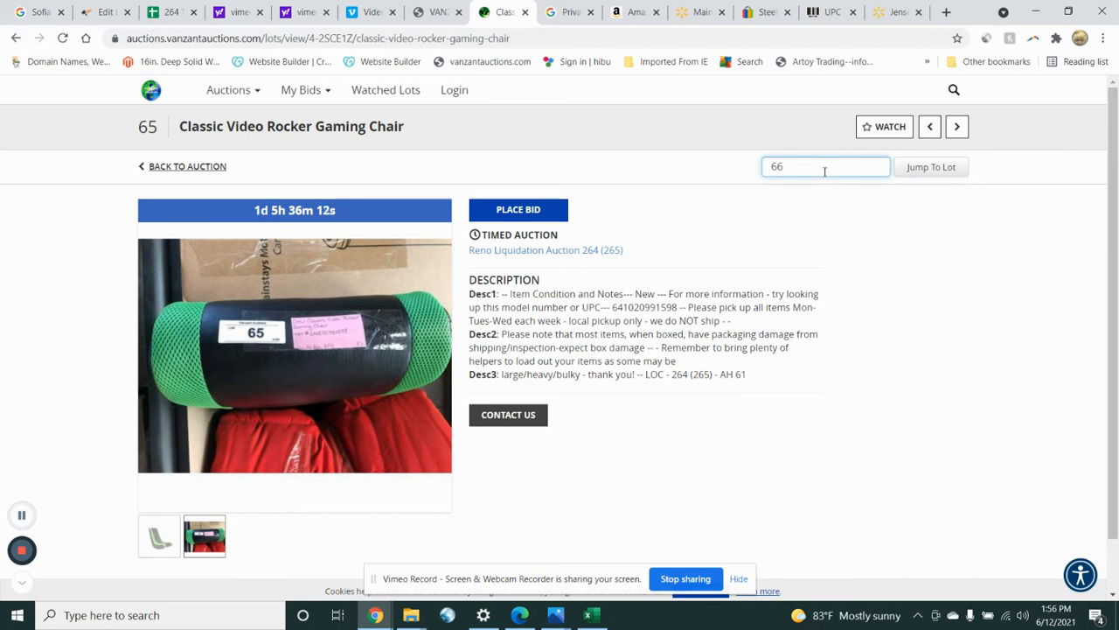
key("Return")
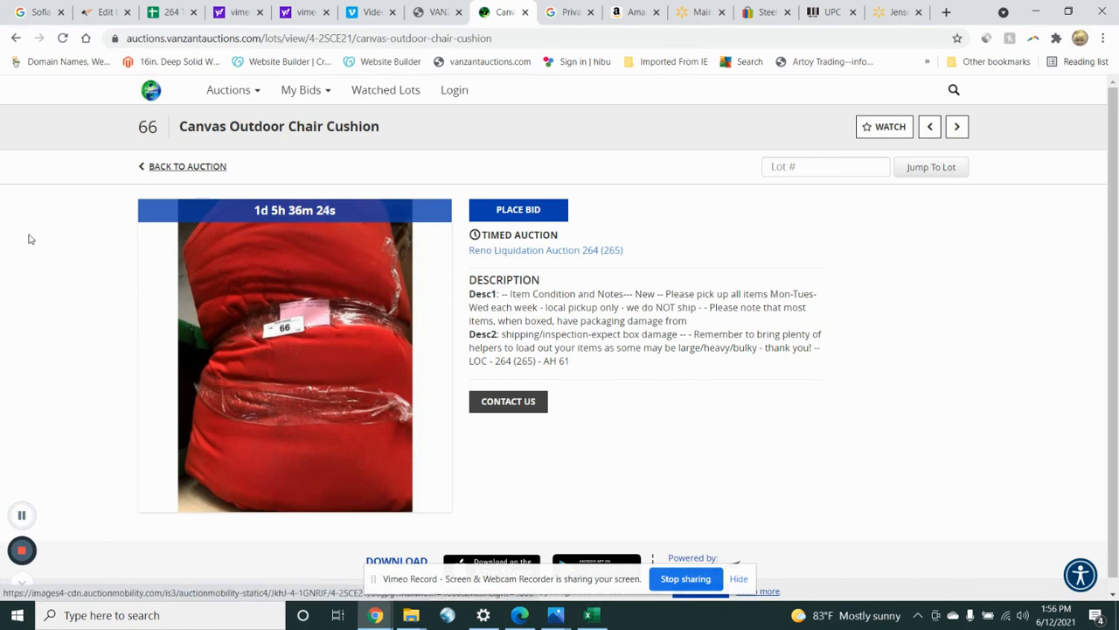
left_click(962, 131)
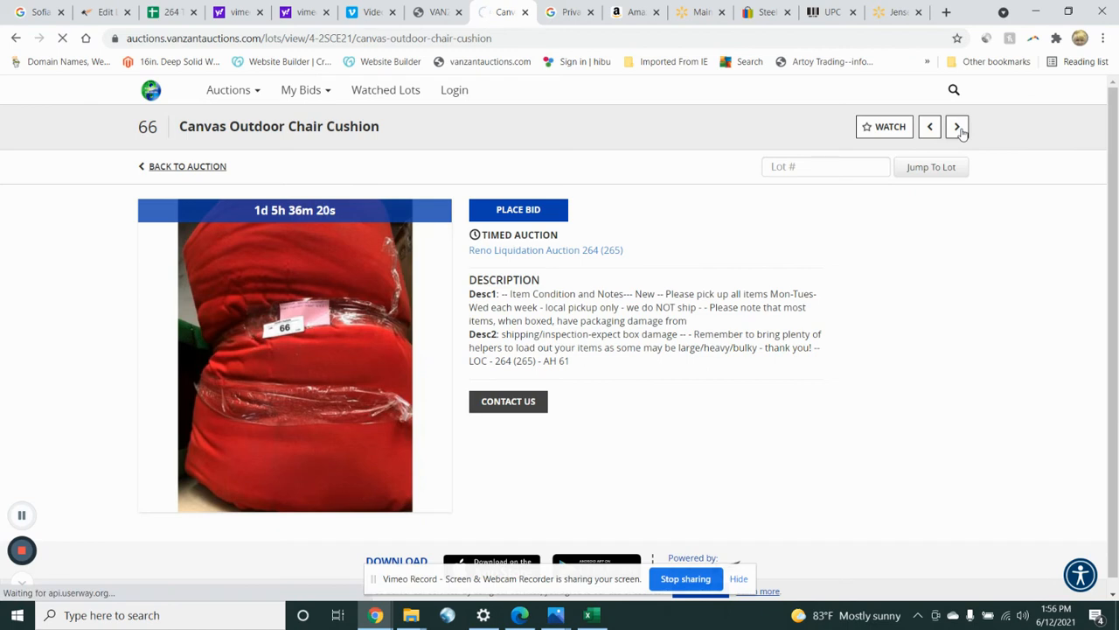
Step: Look up lot 67 on the auction site and view both its stock photo and its labelled box photo
left_click(805, 166)
type("67")
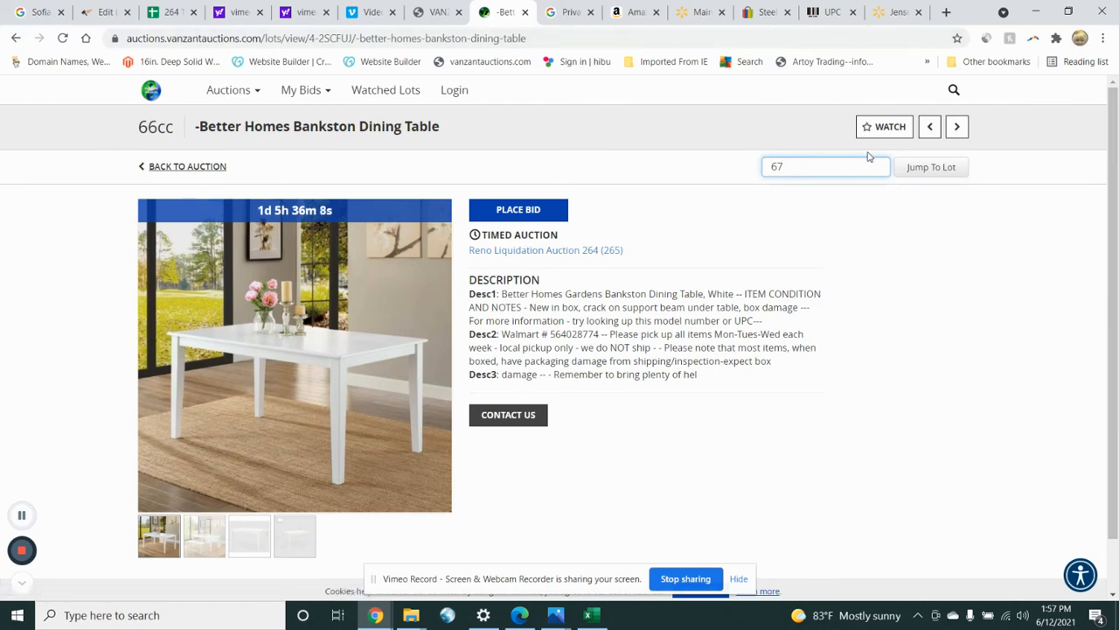
left_click(912, 175)
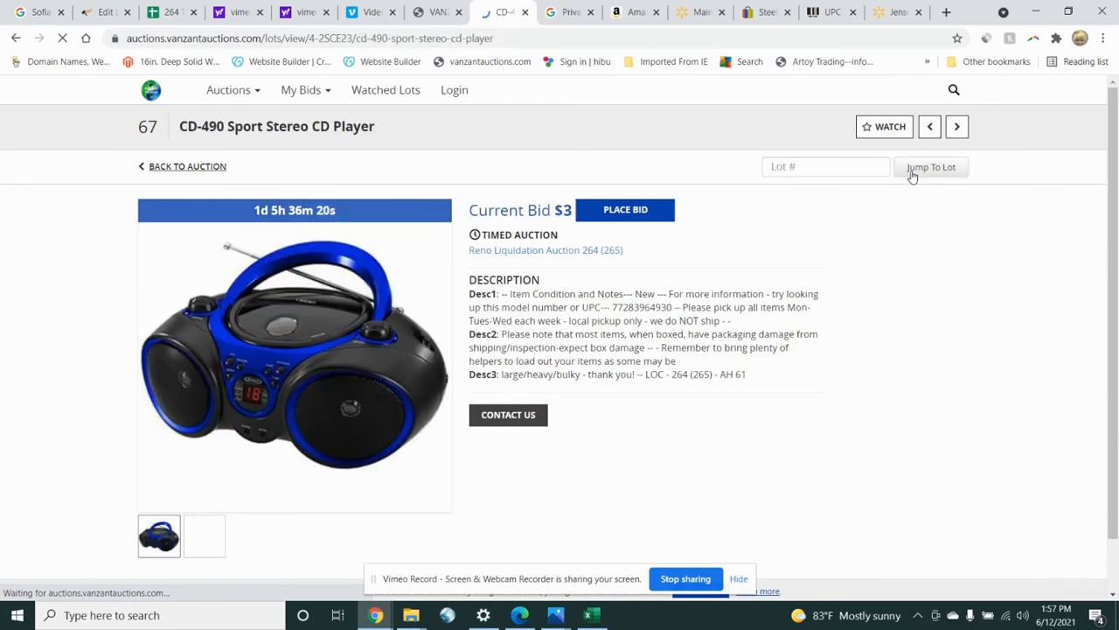
left_click(784, 166)
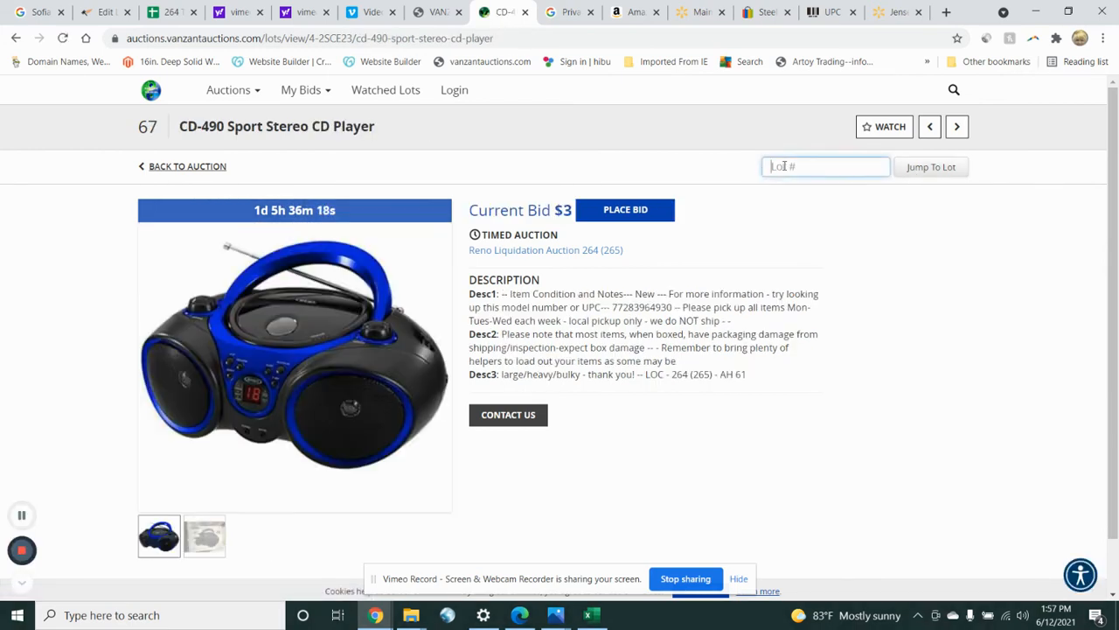
left_click(210, 538)
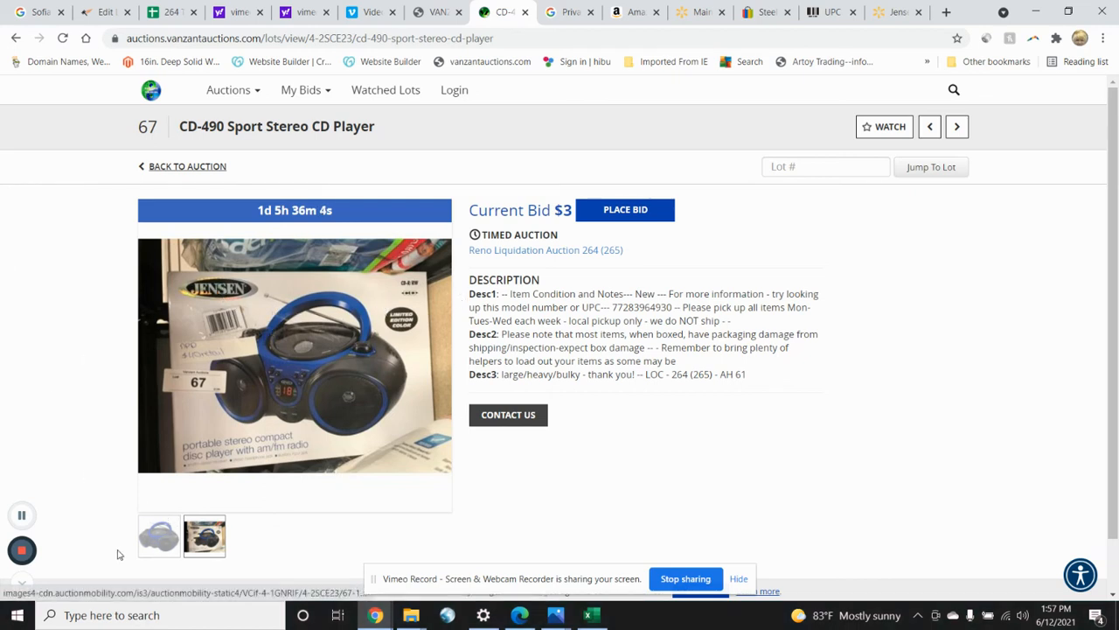
left_click(162, 544)
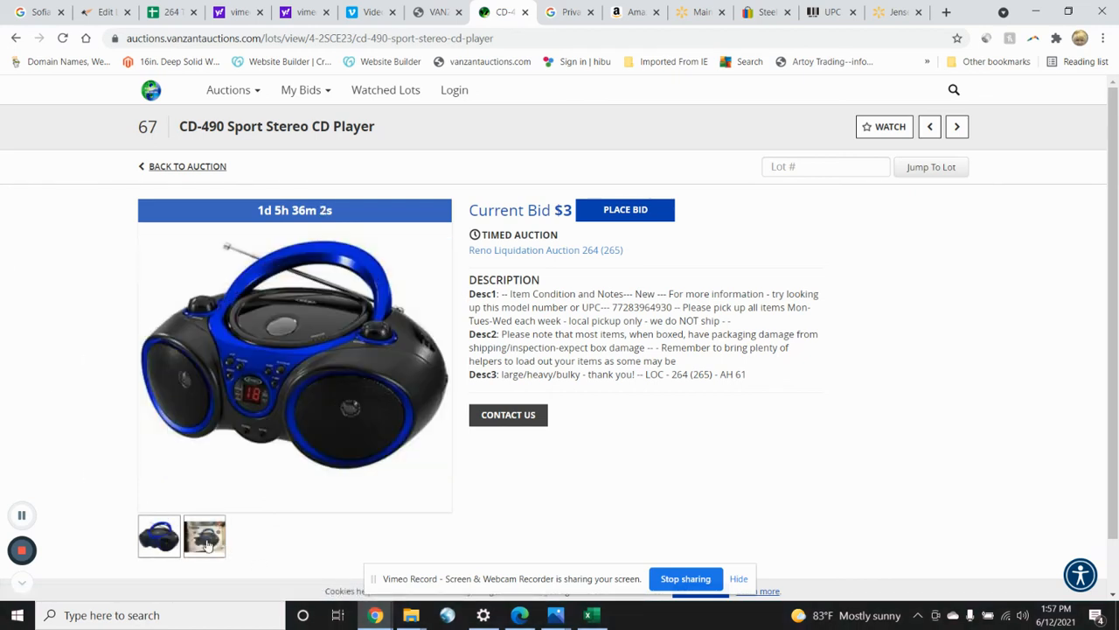
left_click(207, 542)
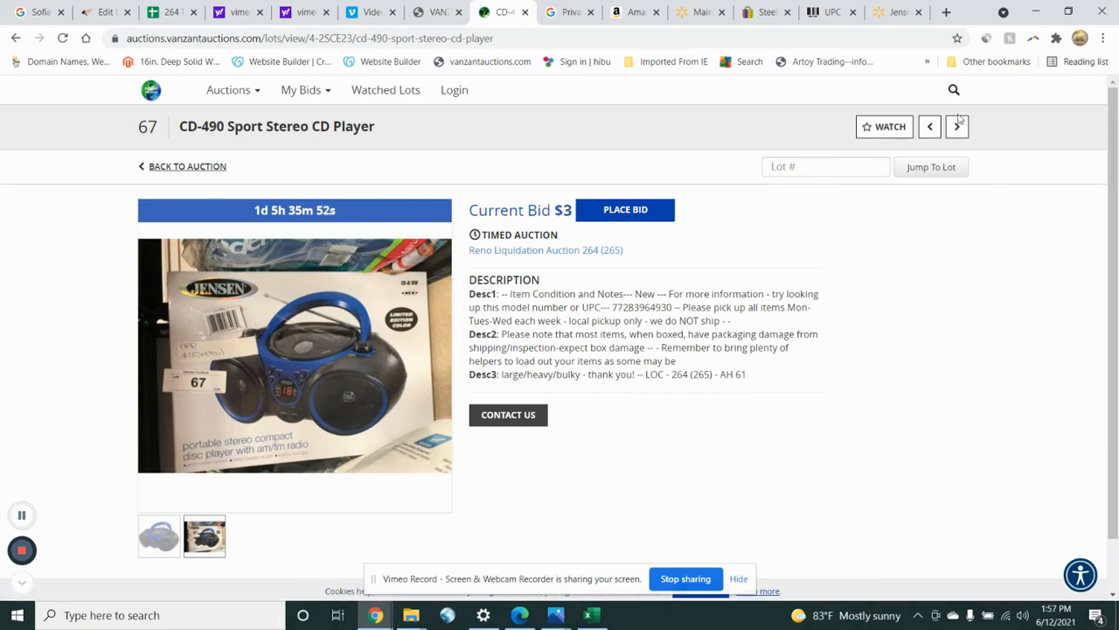
Step: Look up lot 68 on the auction site to review its title, photo and description
left_click(837, 171)
type("68")
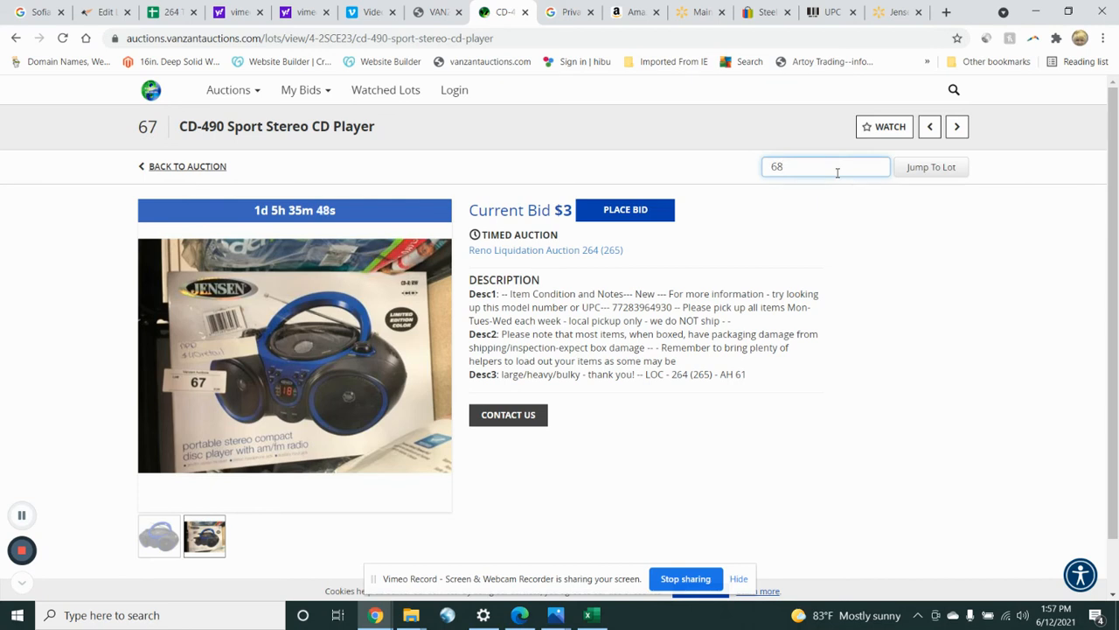
key("Return")
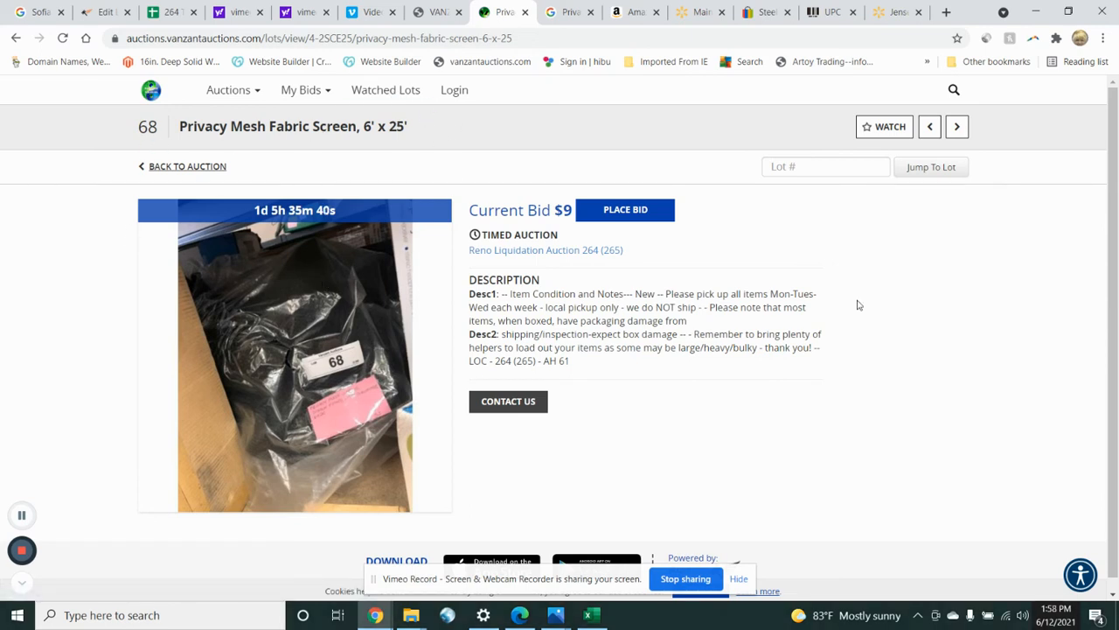
Step: Return to the Excel workbook, check the lot 68 description and UPC cells, and select B9 for the lot 69 title
left_click(592, 614)
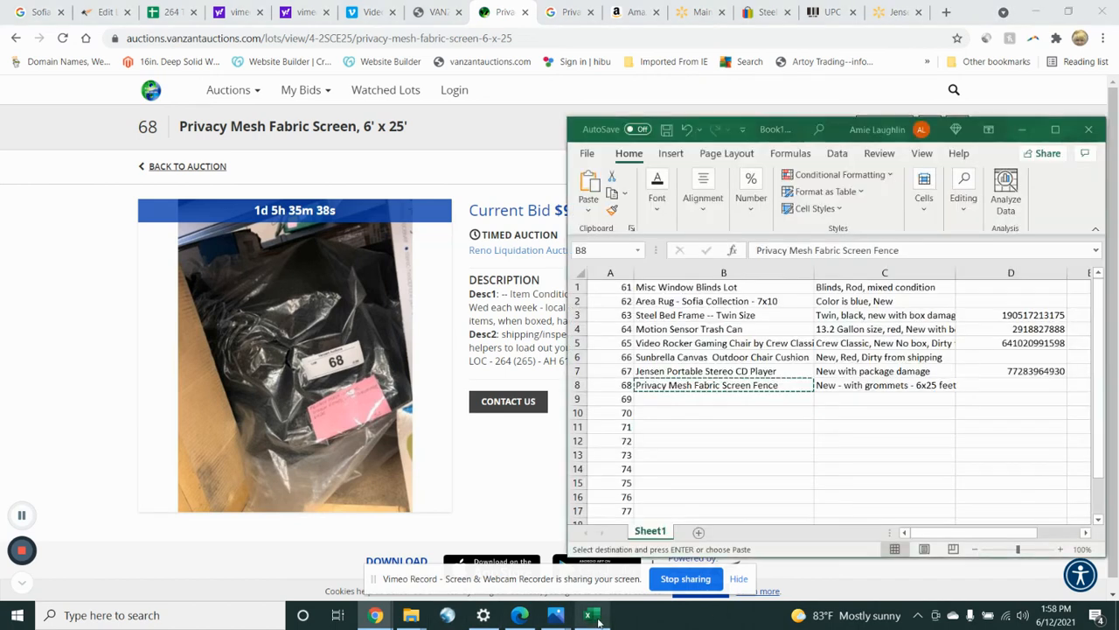
left_click(899, 385)
left_click(988, 379)
left_click(690, 400)
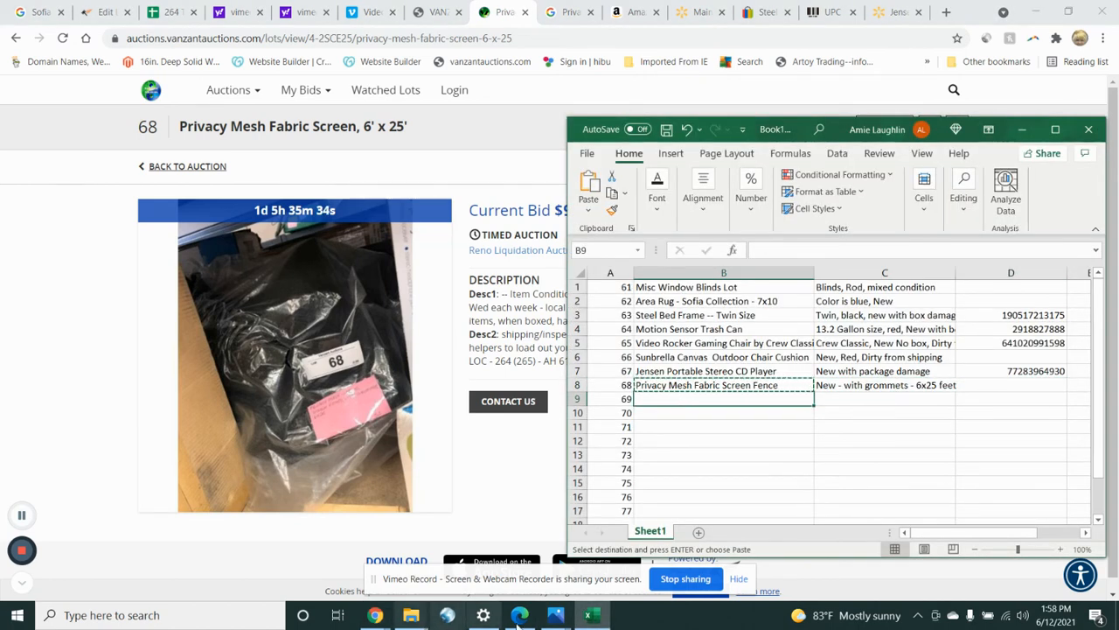
Step: In the 264 Raw Photos Batch of 500 folder, compare lot 68 photos IMG_8044 and IMG_8045, and open lot 69 photo IMG_8046
mouse_move(425, 618)
left_click(603, 546)
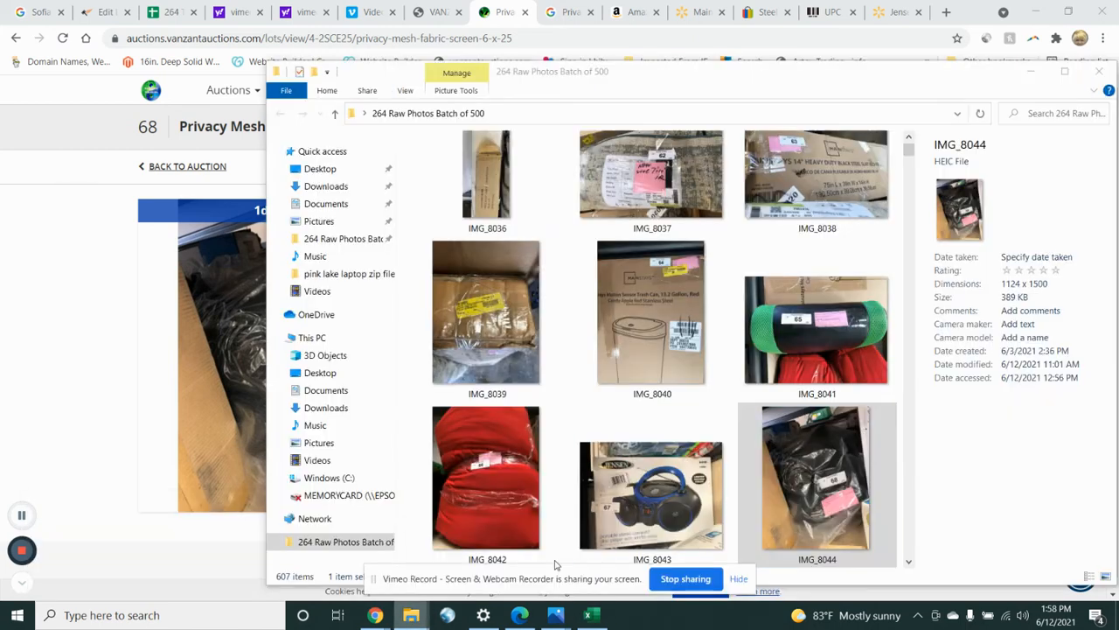
left_click(910, 563)
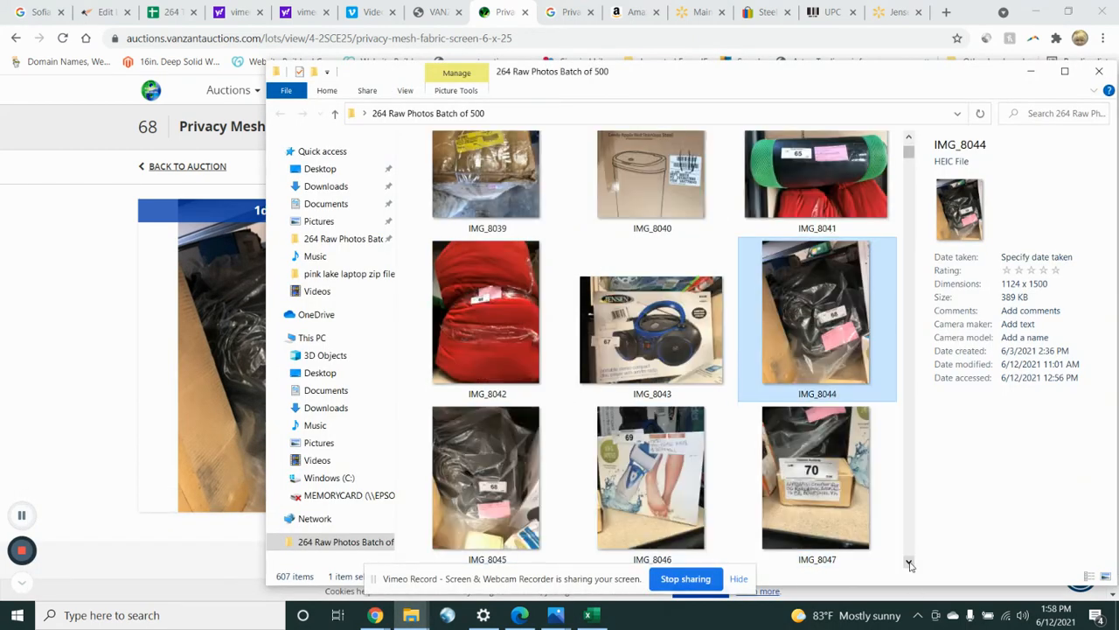
left_click(910, 562)
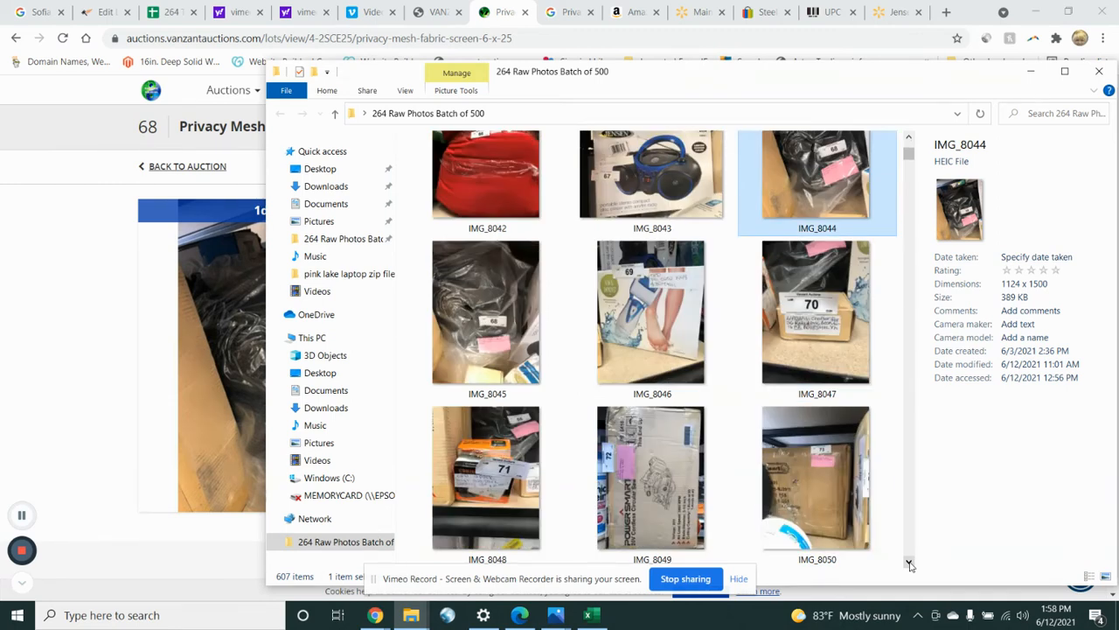
scroll(748, 213, "up", 1)
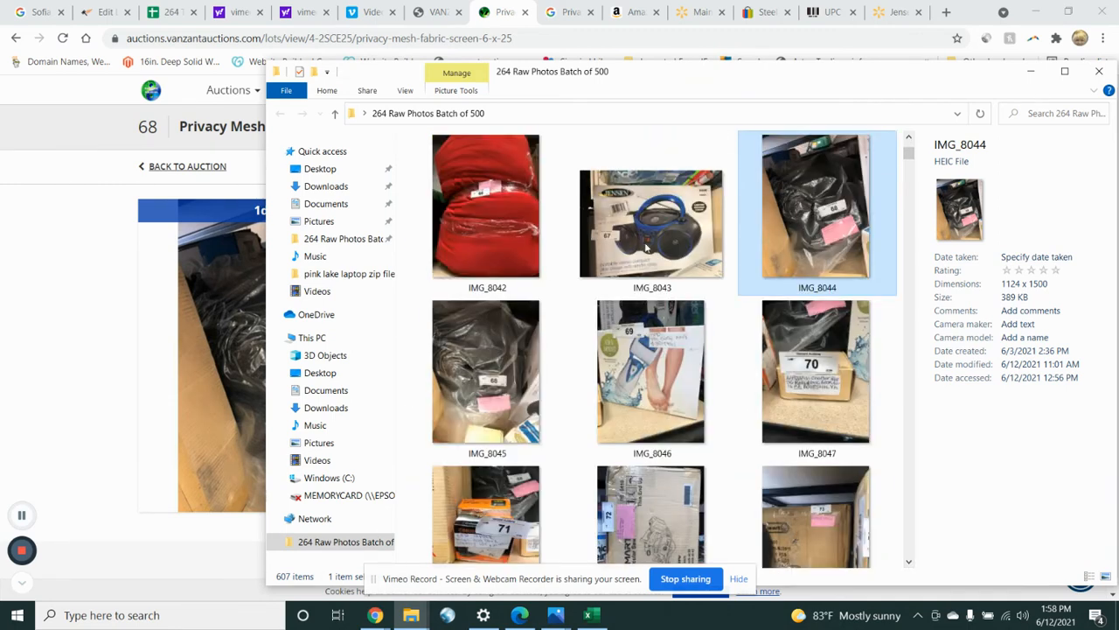
left_click(480, 375)
left_click(793, 230)
left_click(512, 366)
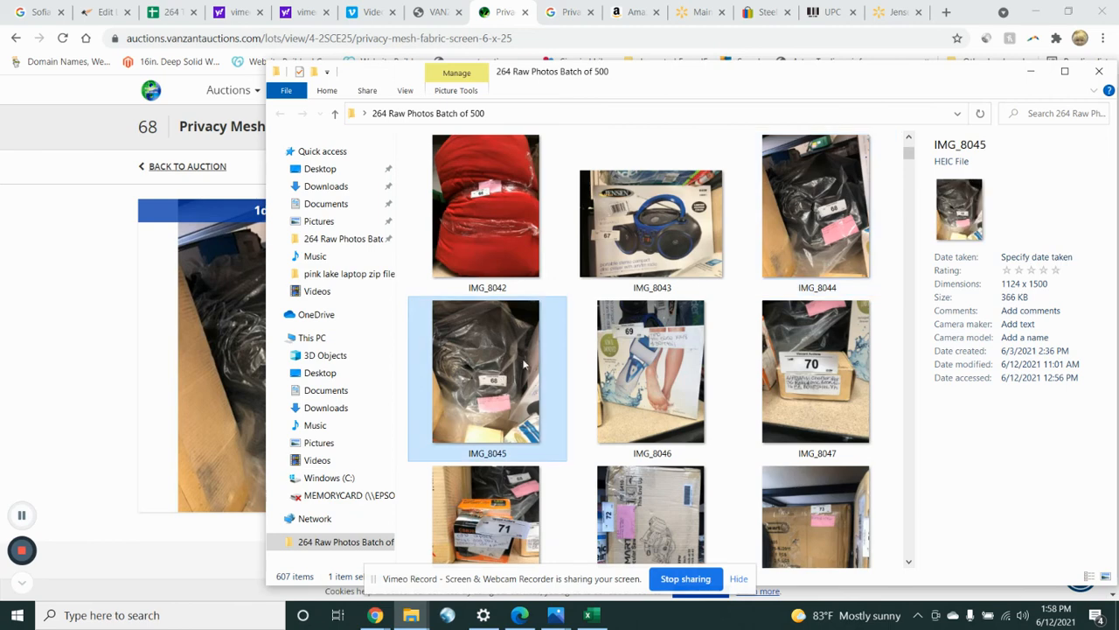
left_click(797, 223)
left_click(488, 343)
left_click(655, 382)
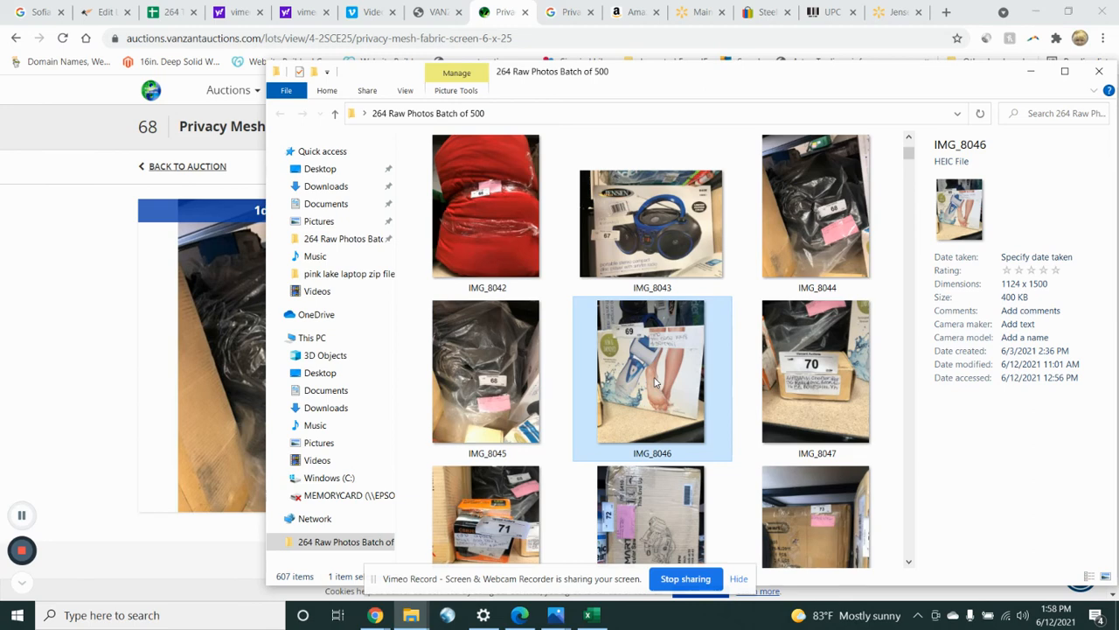
double_click(655, 383)
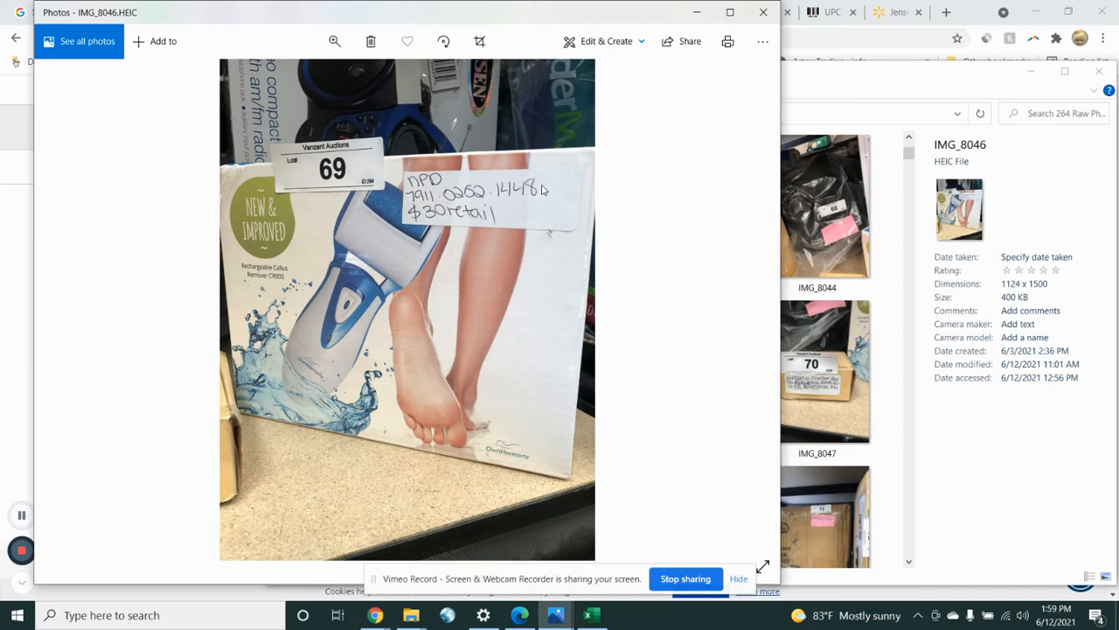
Step: In Excel, enter the title "Rechargable Callus Remover - CR900" for lot 69 in B9 and move to its description cell
left_click(592, 616)
double_click(653, 399)
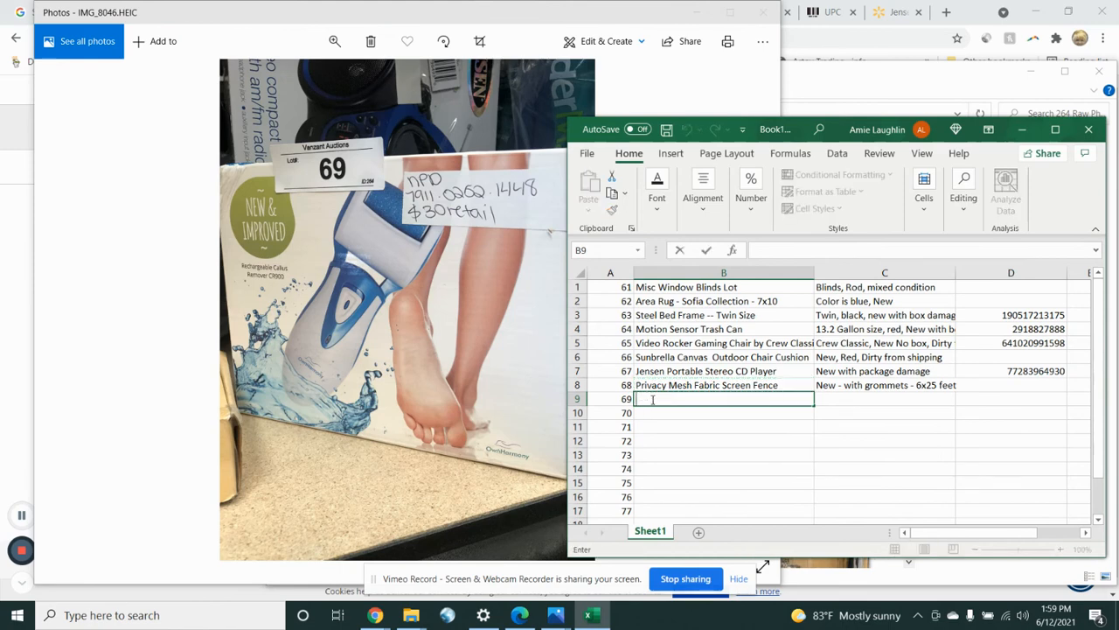
type("Rechargable")
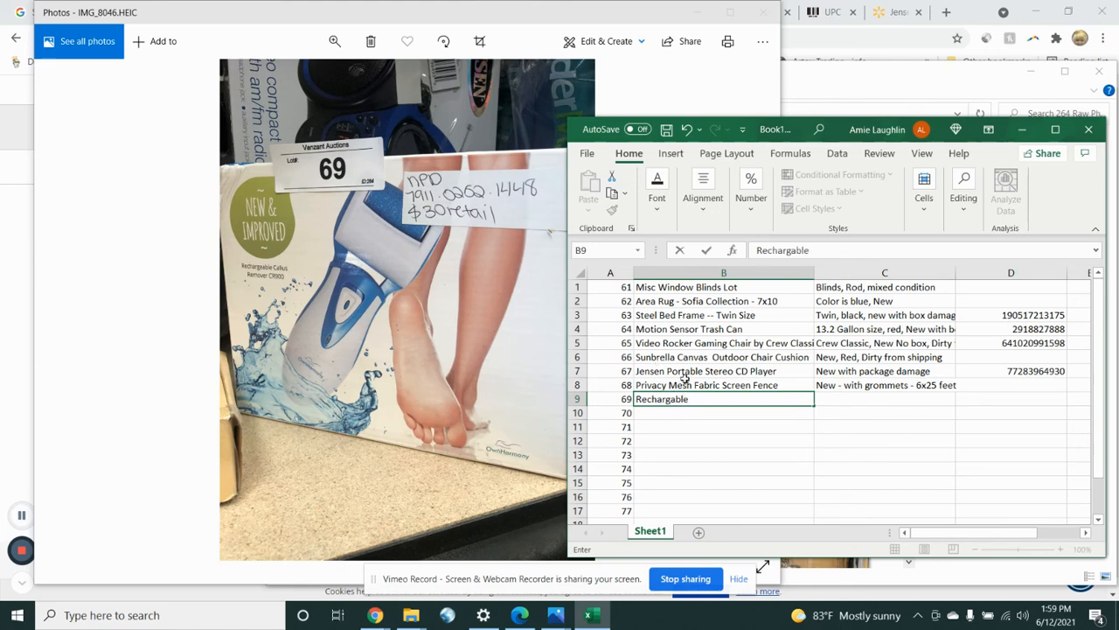
type(" Callus Remover - CR900")
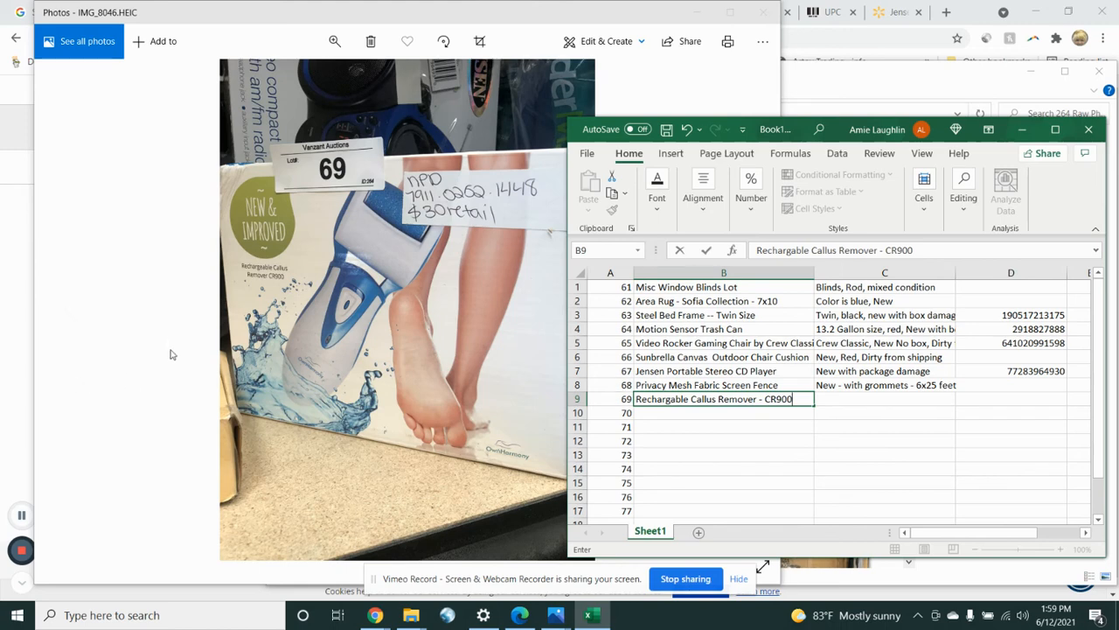
left_click(866, 401)
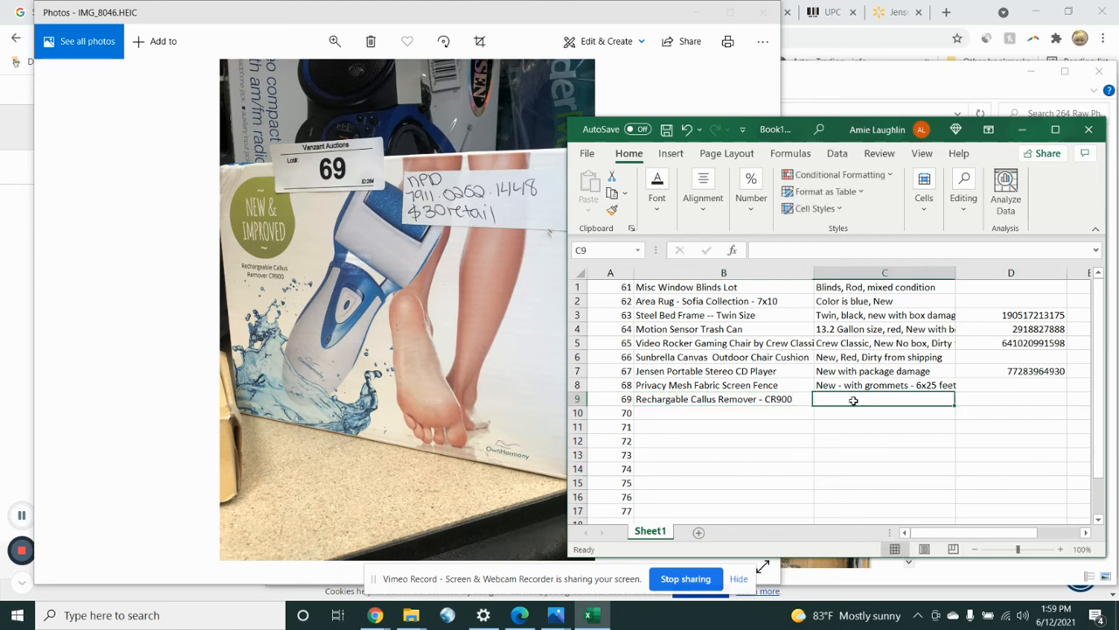
Step: Enter the description "New, package damage" for lot 69 in C9 and move to its UPC cell
key("alt+Tab")
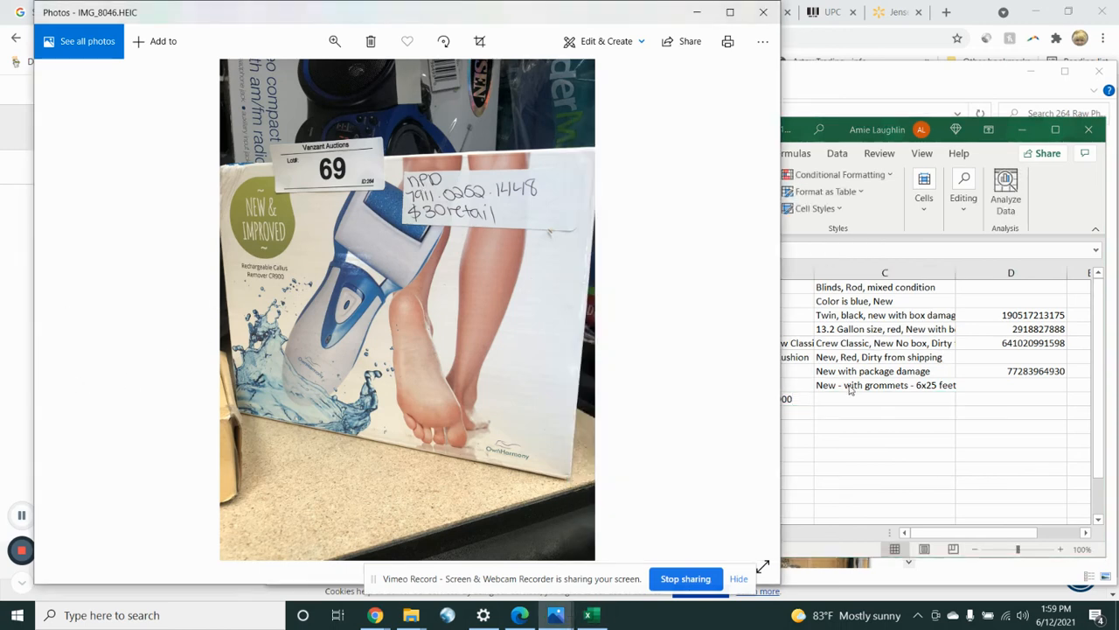
left_click(824, 401)
type("New")
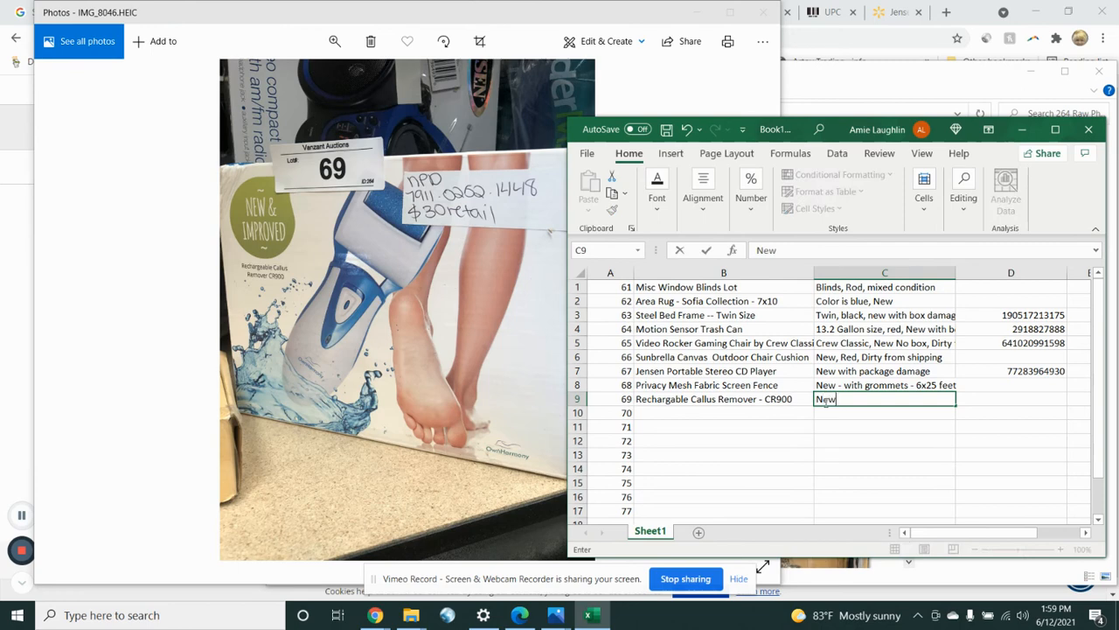
type(", package damage")
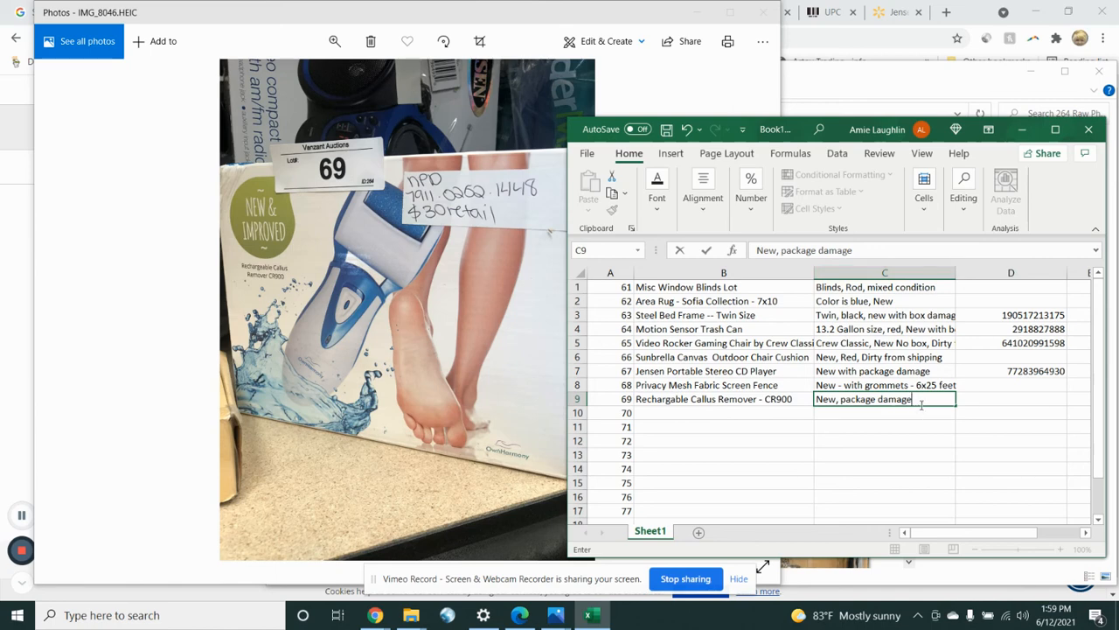
left_click(982, 400)
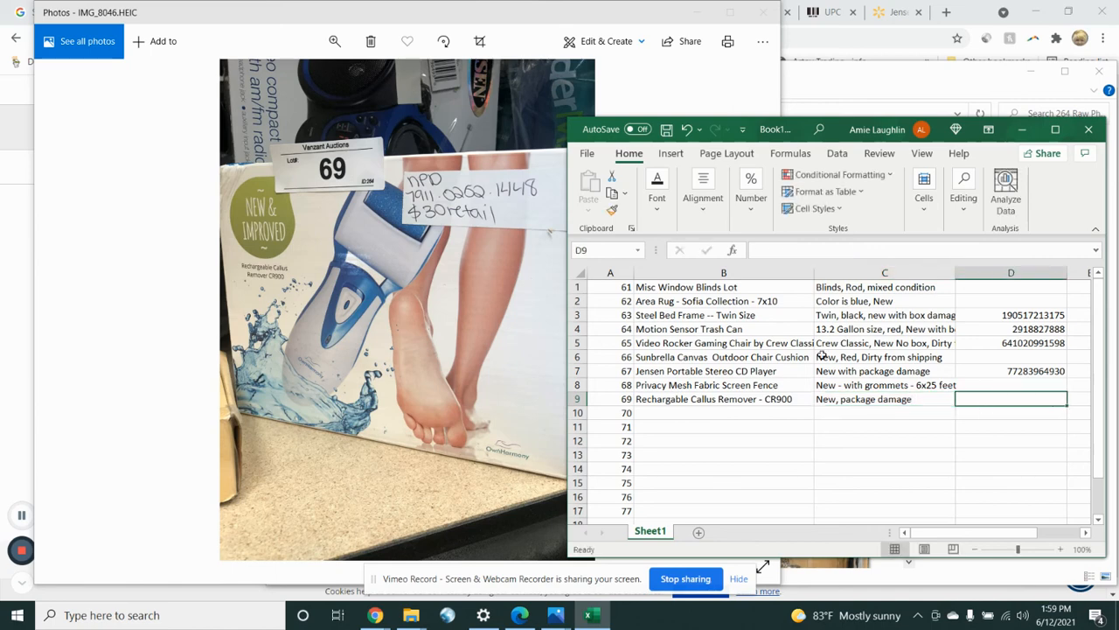
left_click(885, 400)
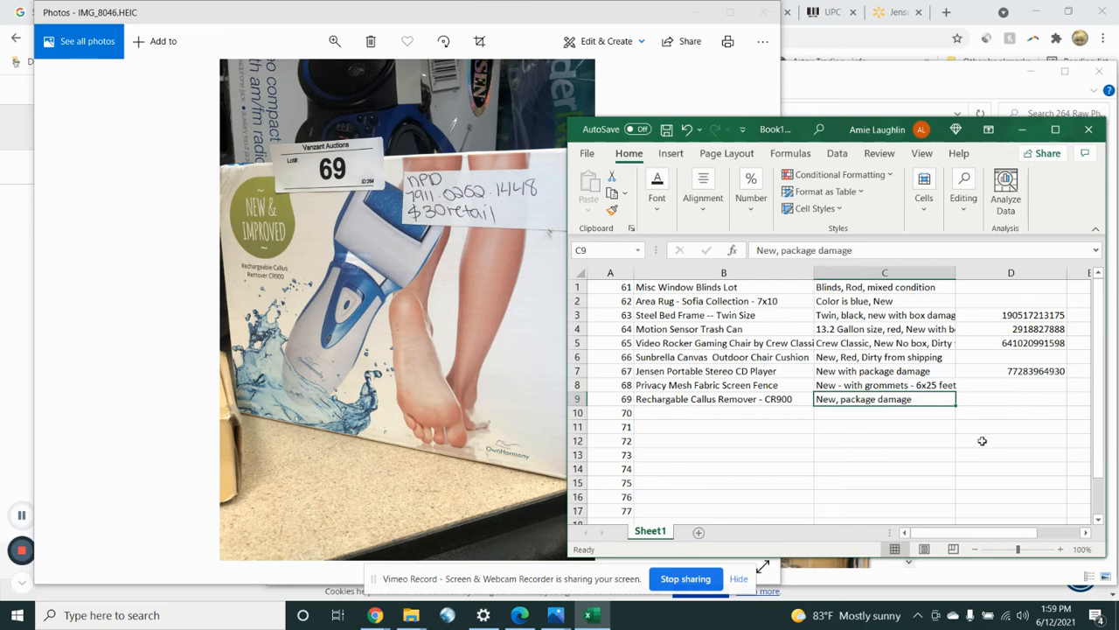
left_click(991, 399)
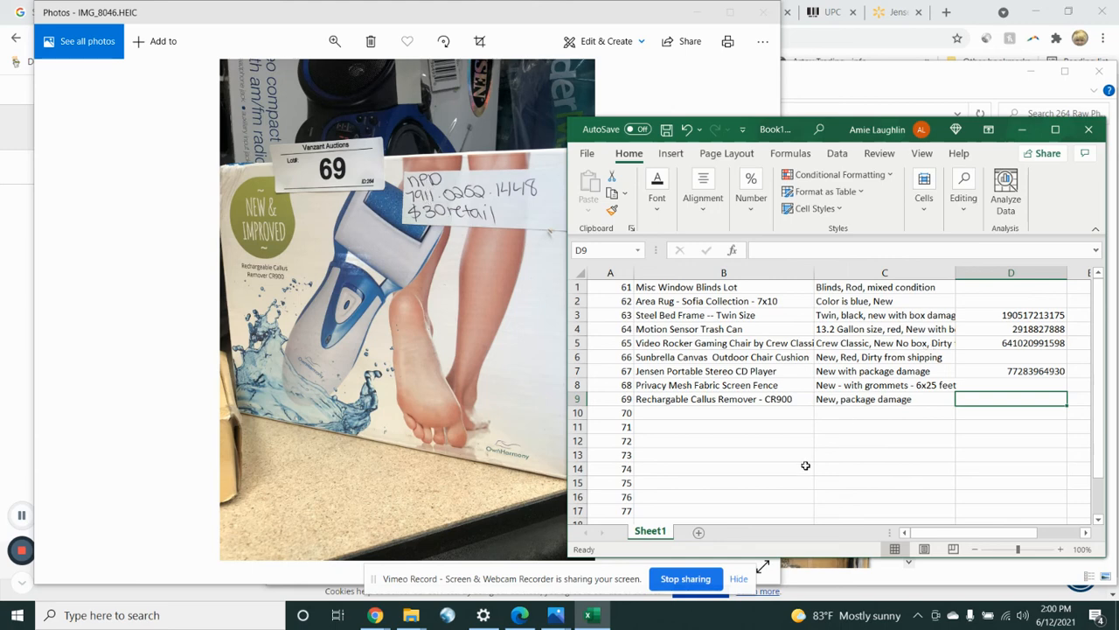
left_click_drag(929, 537, 900, 521)
left_click(602, 399)
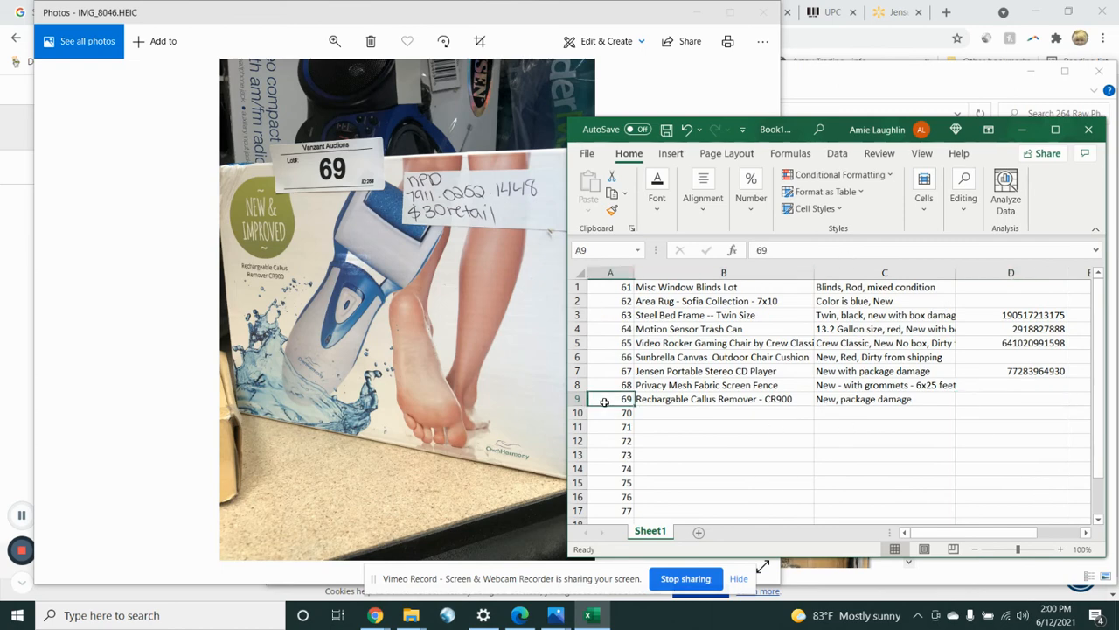
left_click(673, 401)
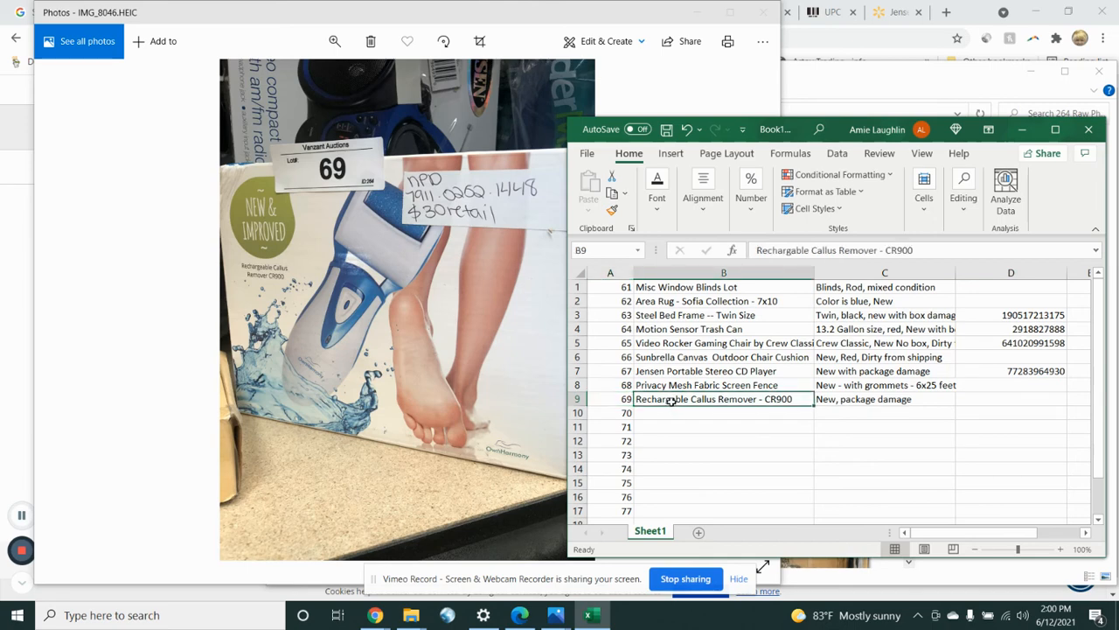
left_click(878, 399)
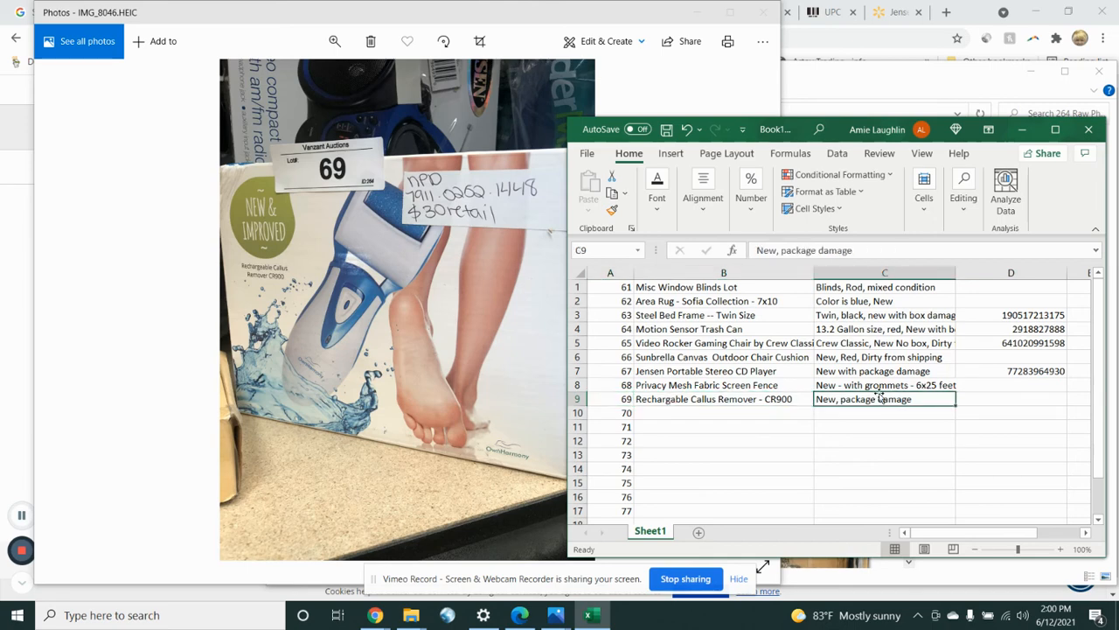
left_click(979, 398)
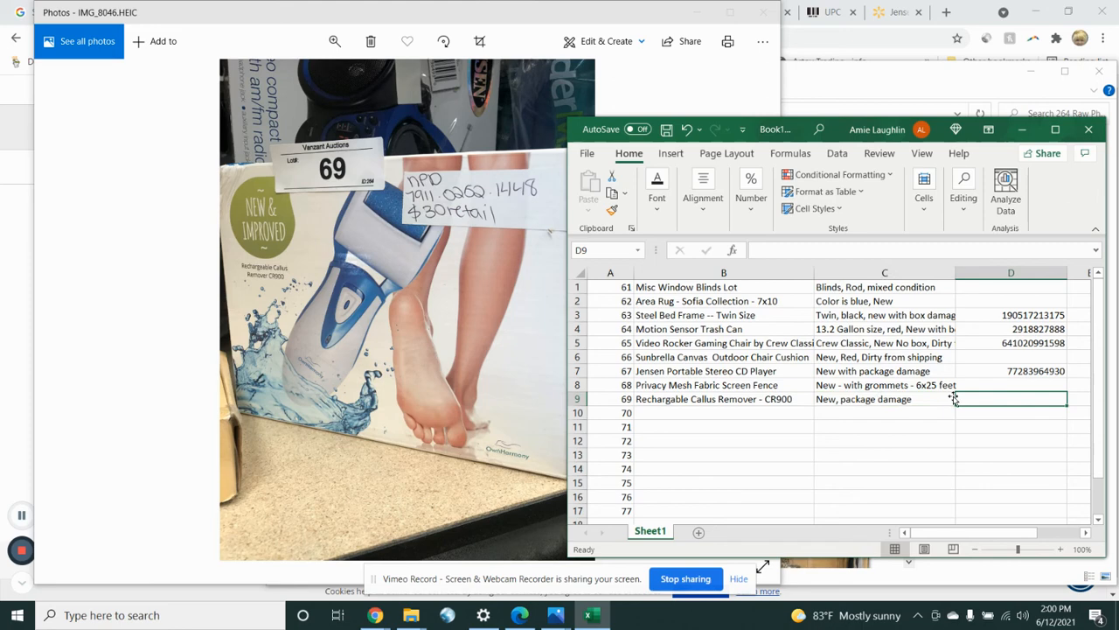
type("7911")
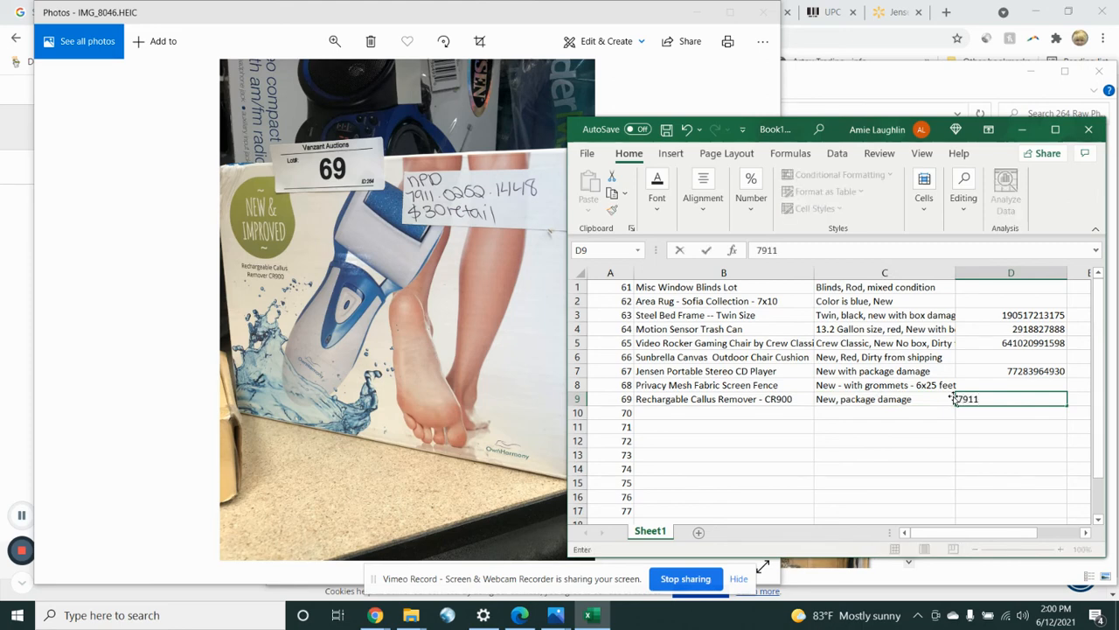
type("0252")
type("1442")
type("8")
key("Return")
key("Return")
key("Return")
key("Return")
left_click(1028, 399)
key("ctrl+c")
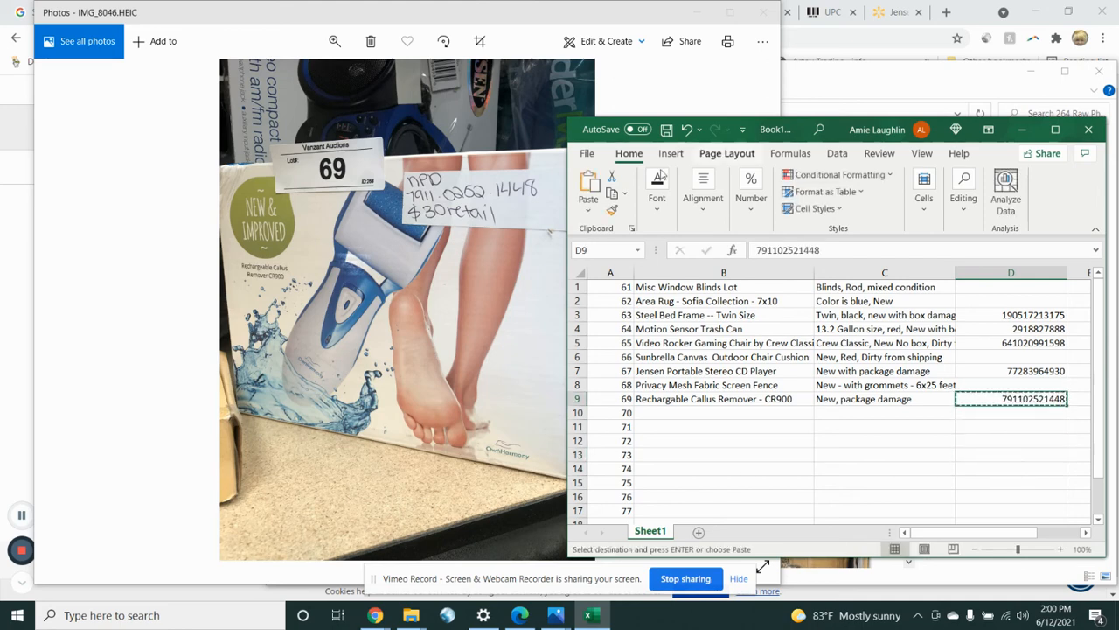
mouse_move(374, 618)
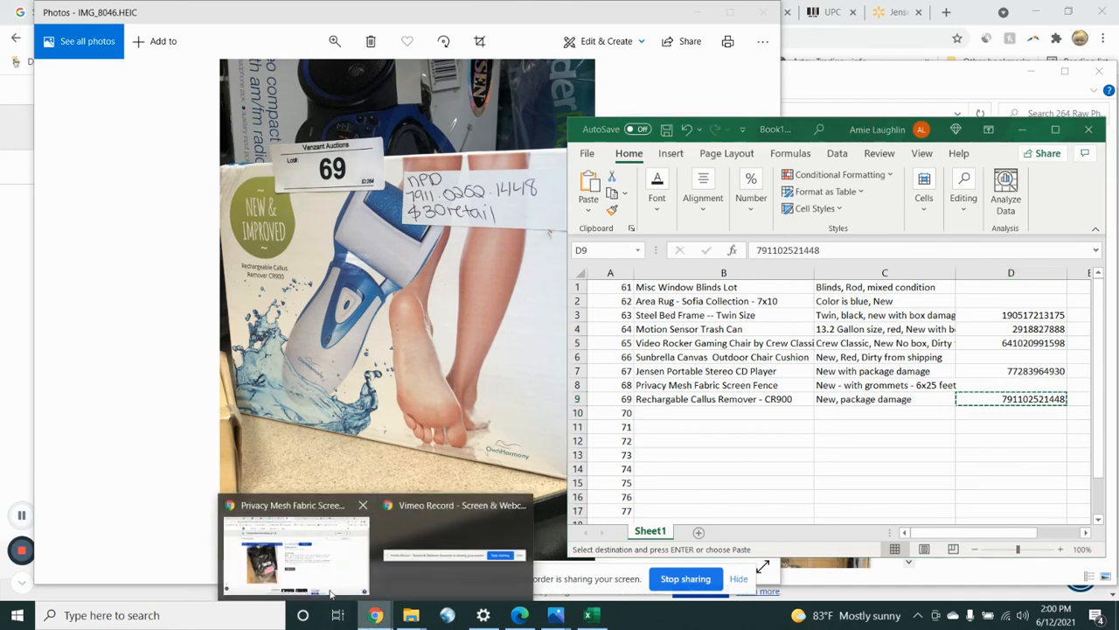
left_click(289, 546)
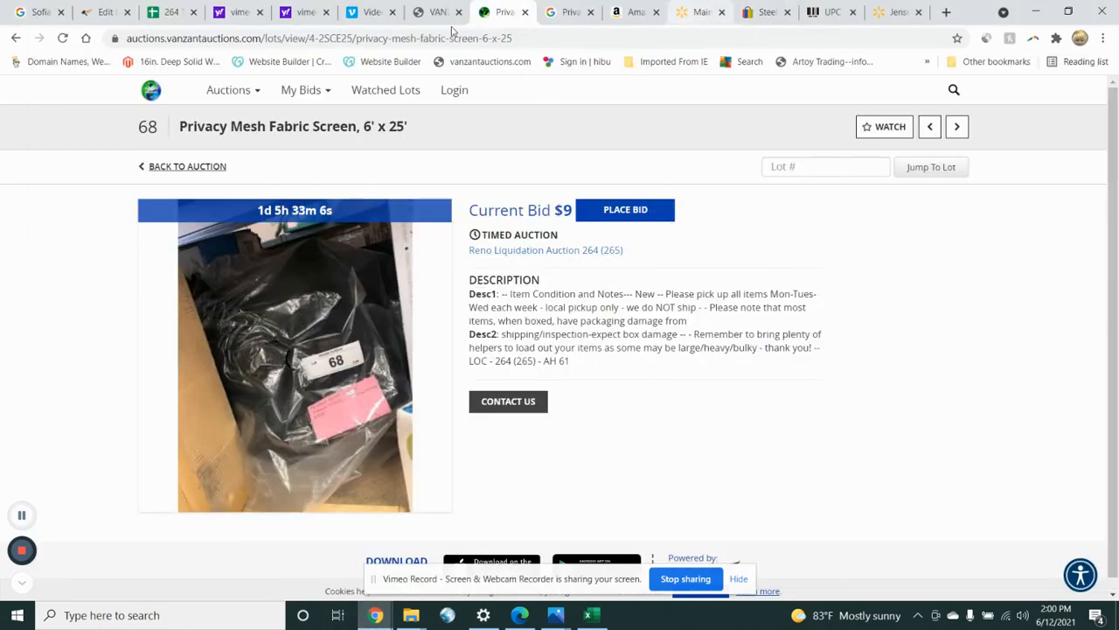
left_click(570, 12)
left_click(287, 112)
key("ctrl+a")
key("ctrl+v")
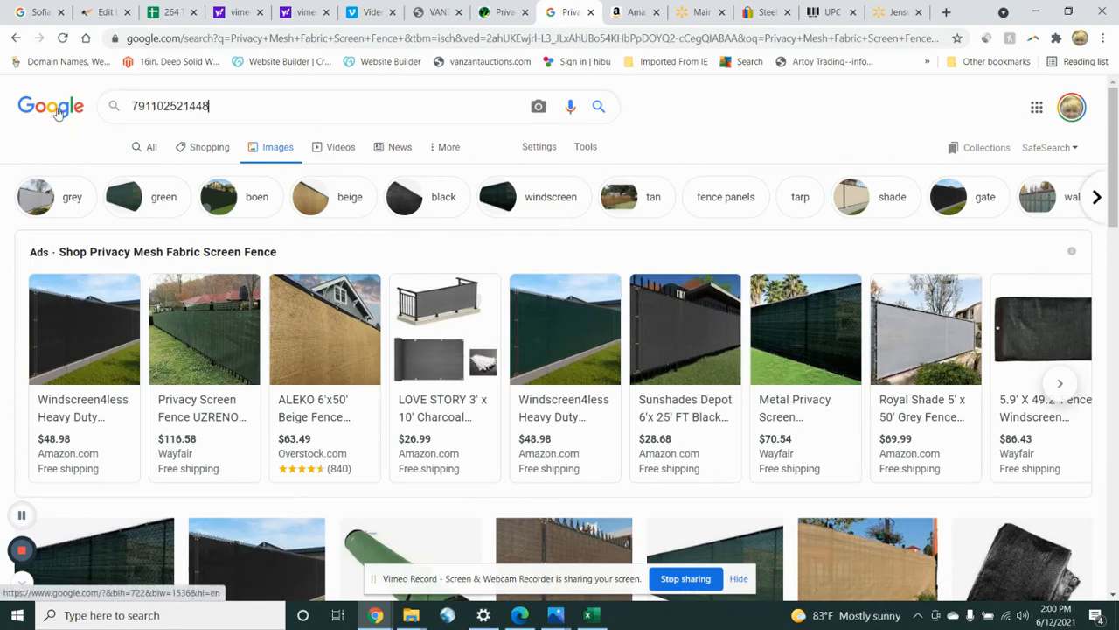
key("Return")
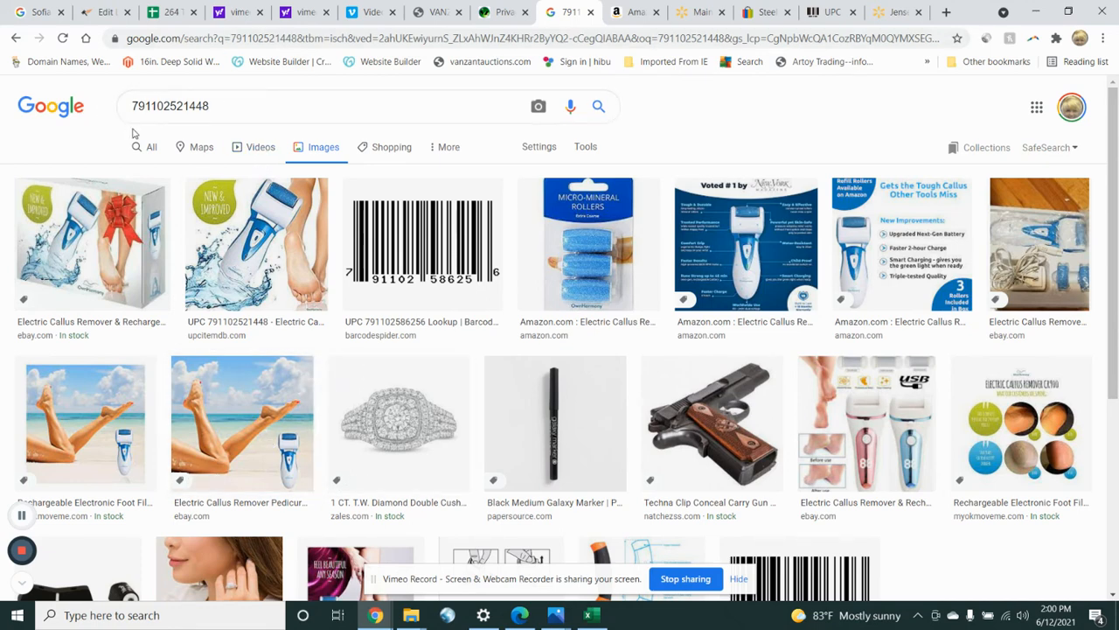
left_click(828, 13)
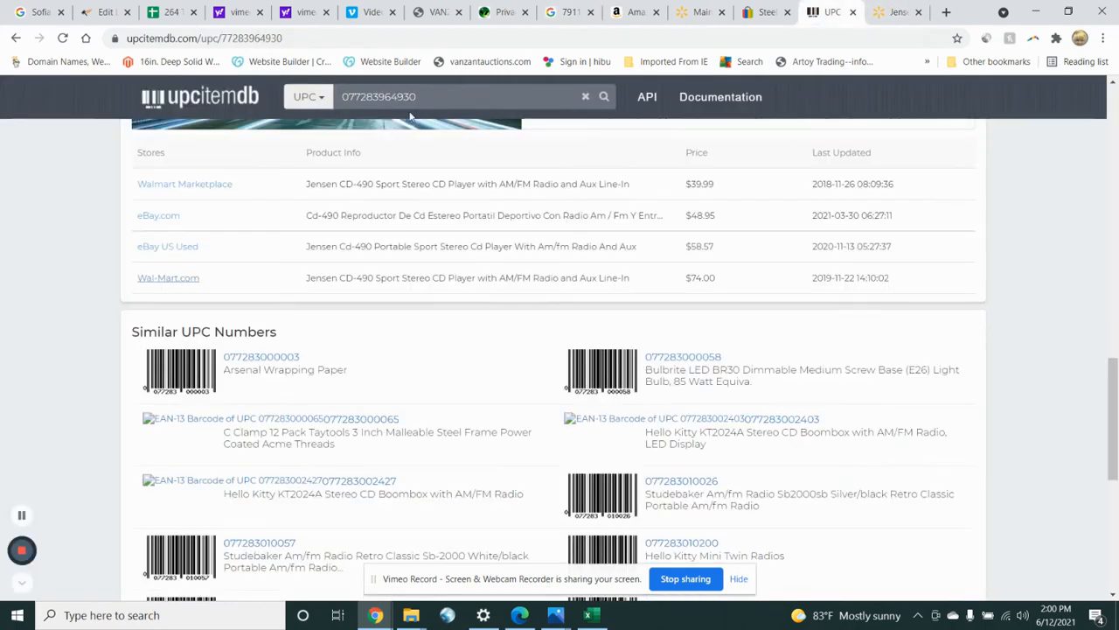
left_click_drag(432, 97, 271, 96)
key("ctrl+v")
key("Return")
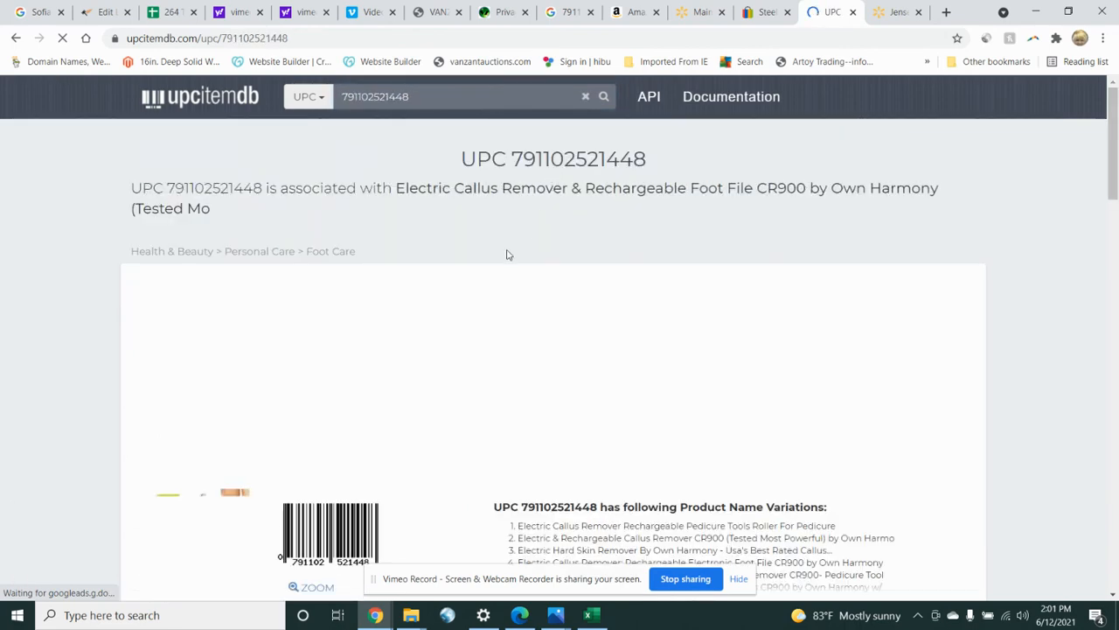
scroll(507, 254, "down", 15)
scroll(629, 284, "up", 2)
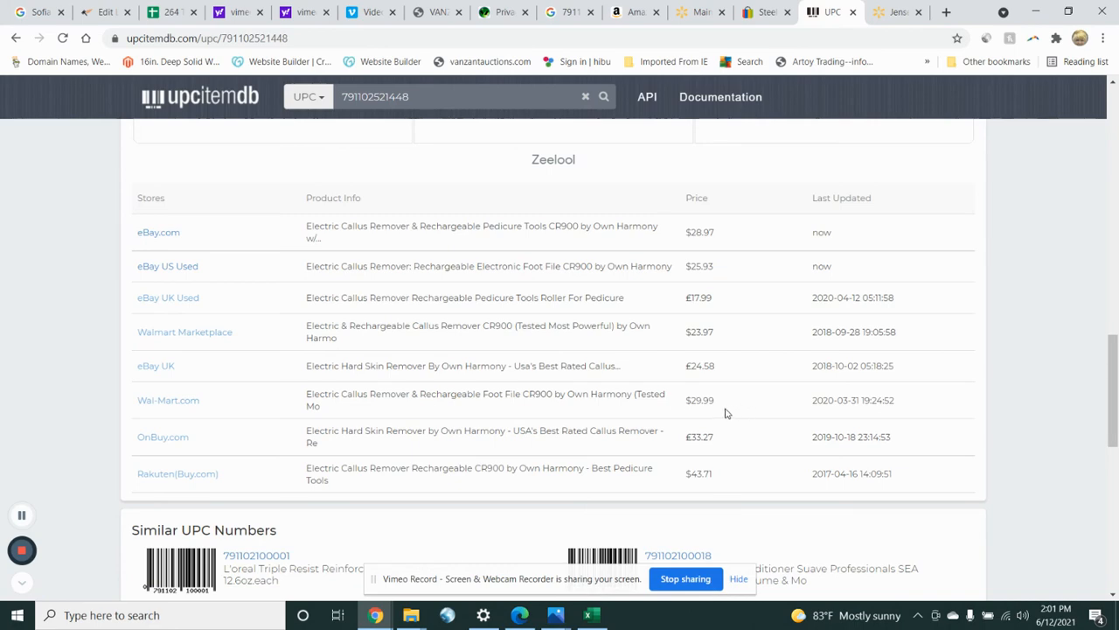
scroll(604, 407, "up", 12)
scroll(605, 406, "up", 2)
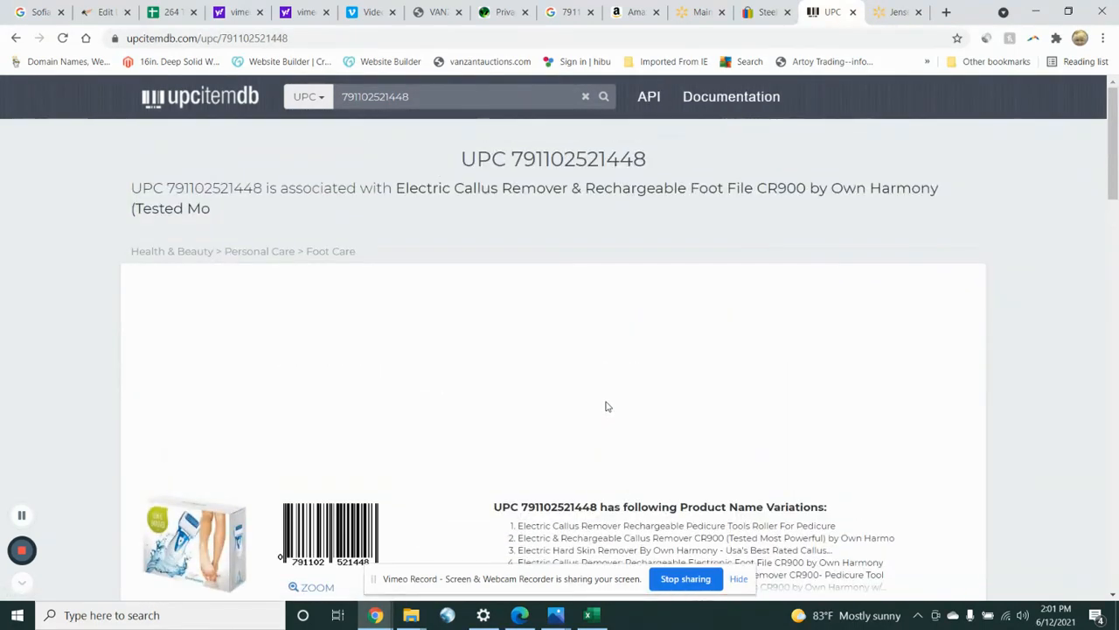
scroll(292, 310, "down", 3)
scroll(291, 310, "up", 3)
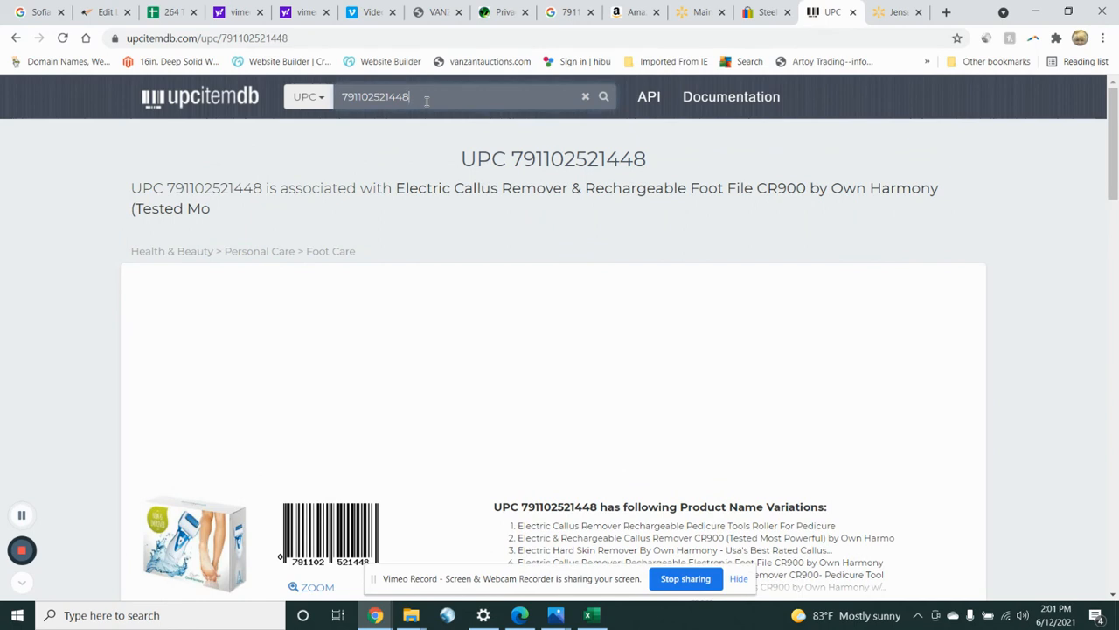
Step: Rerun the upcitemdb lookup with the copied UPC appended to the existing one, review the batch results, and repeat the lookup
key("ctrl+v")
key("Return")
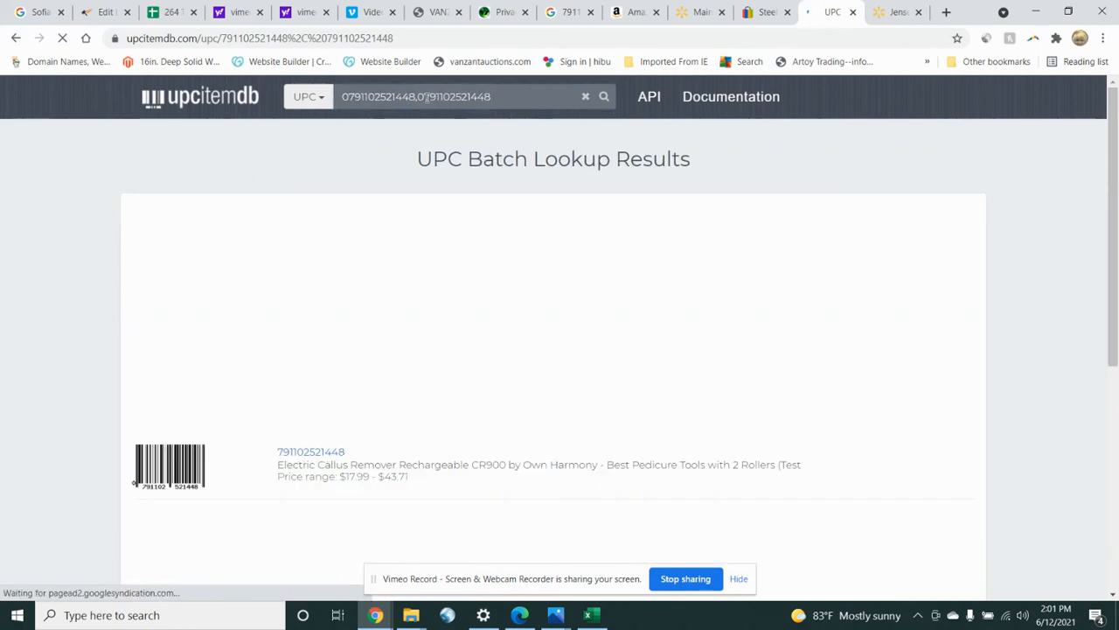
scroll(327, 317, "down", 2)
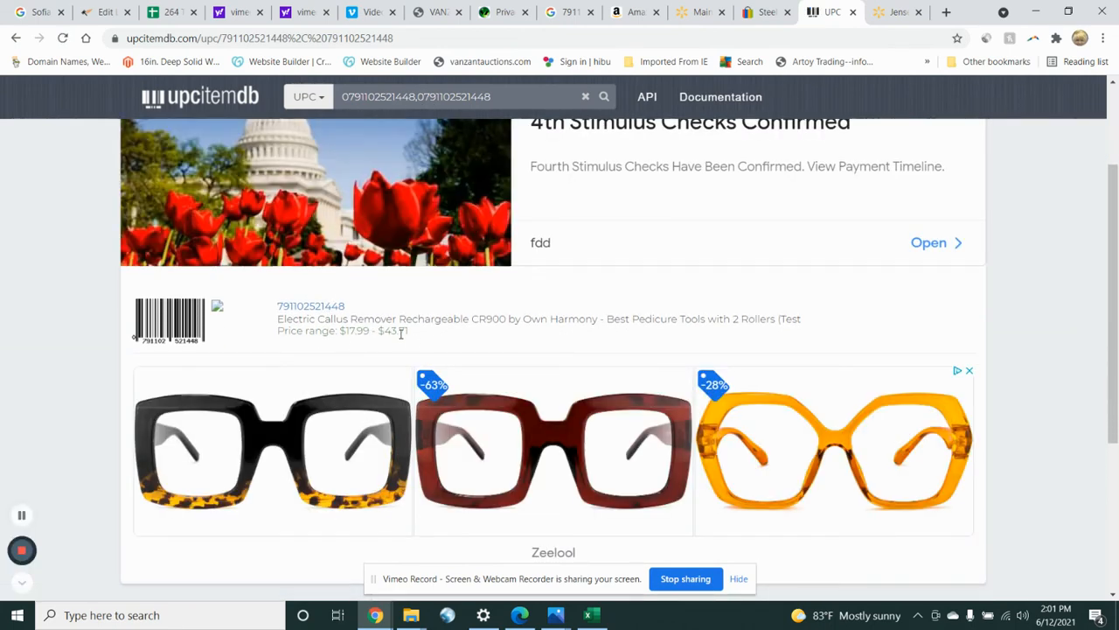
scroll(457, 340, "up", 2)
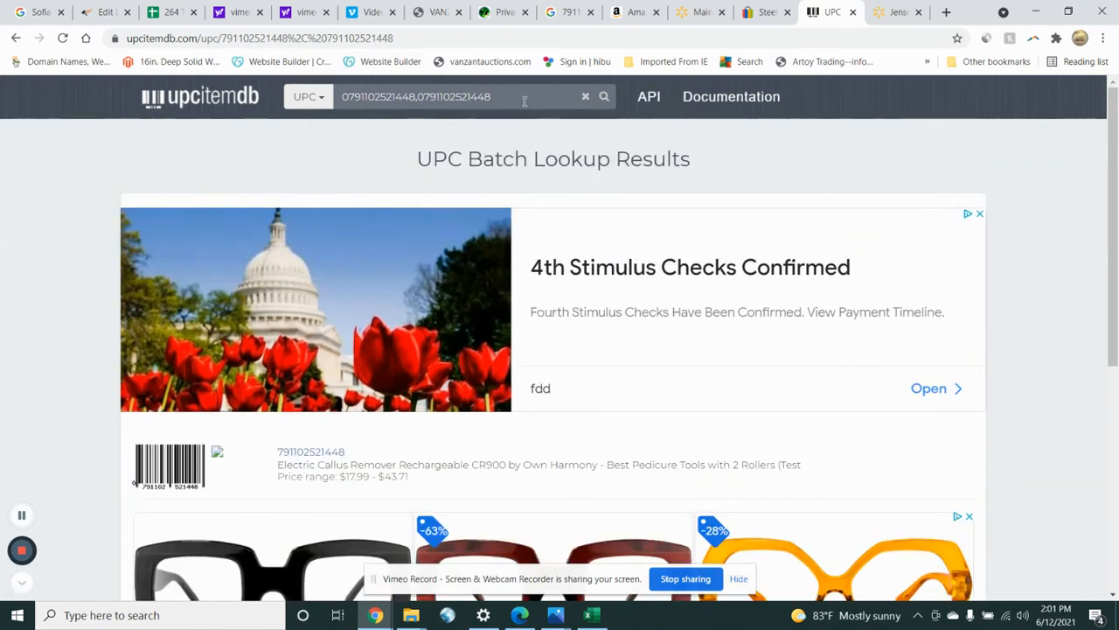
left_click_drag(500, 97, 416, 97)
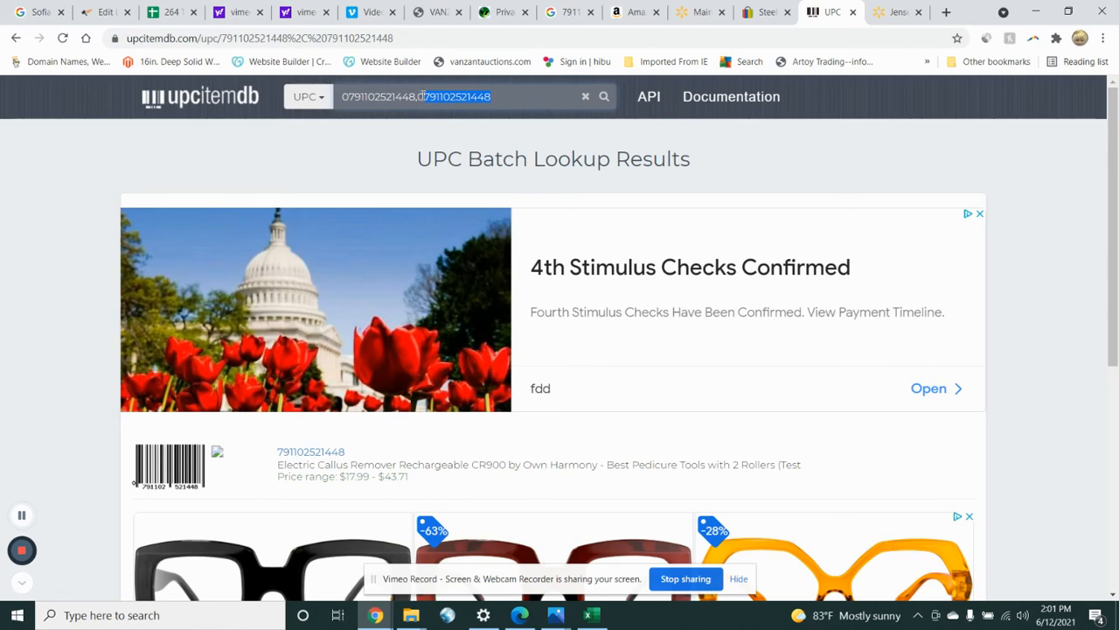
key("BackSpace")
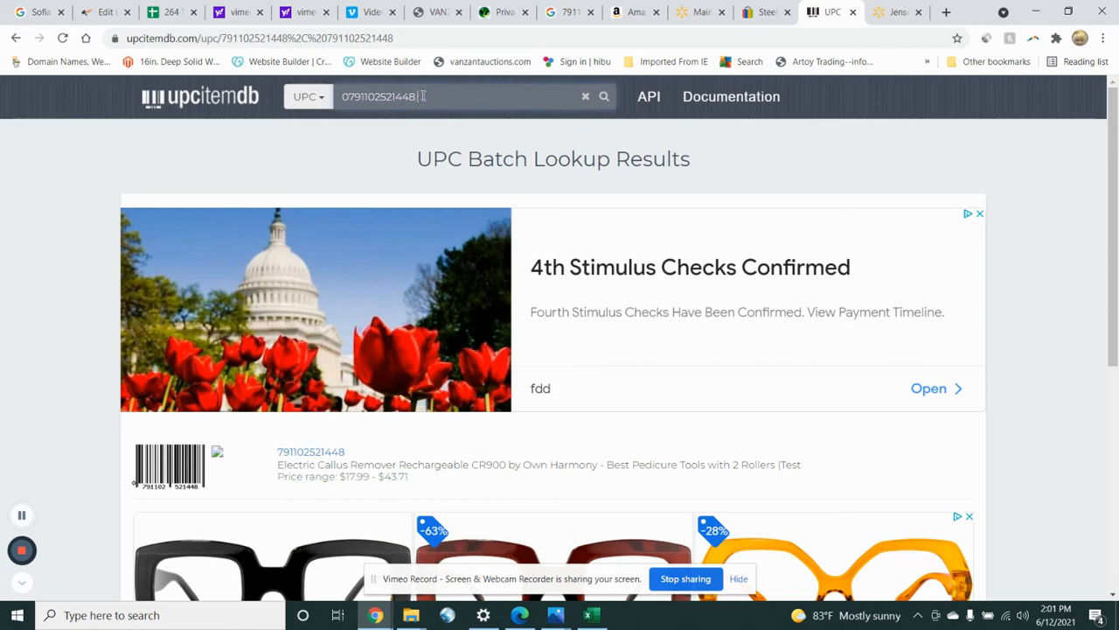
key("ctrl+v")
key("Return")
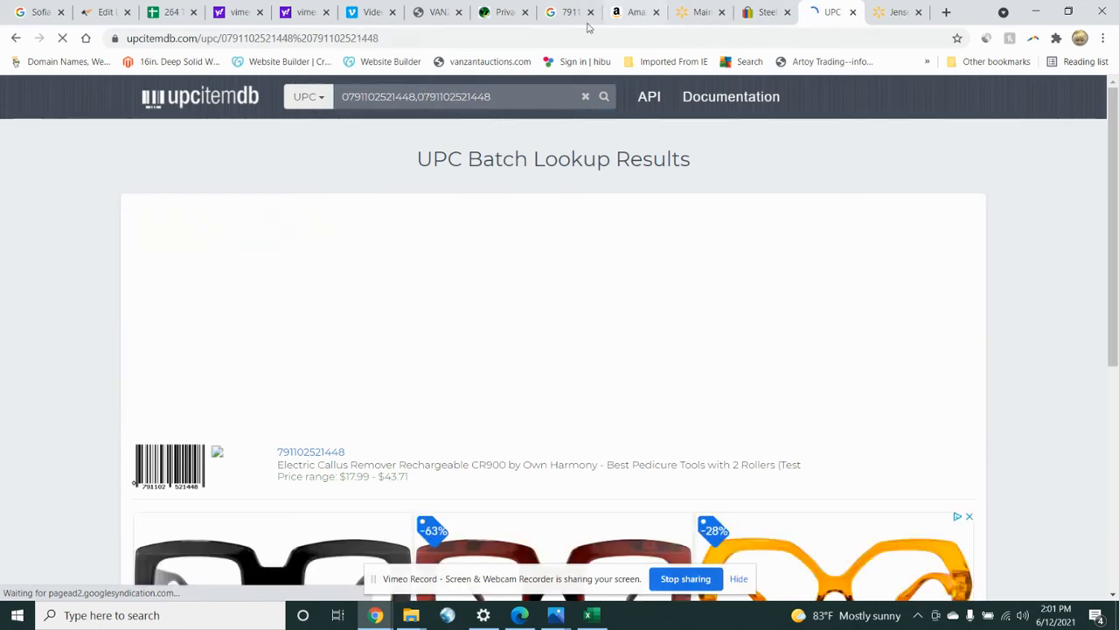
Step: Jump to lot 69 on the auction site and view its second photo, showing the labelled box
left_click(499, 11)
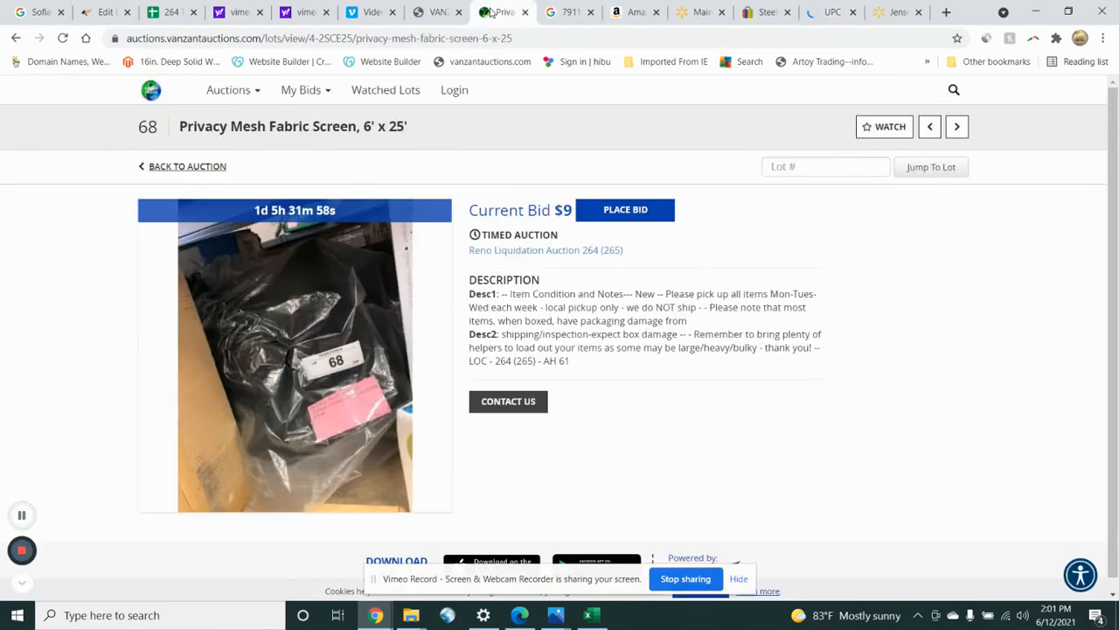
left_click(820, 164)
type("69")
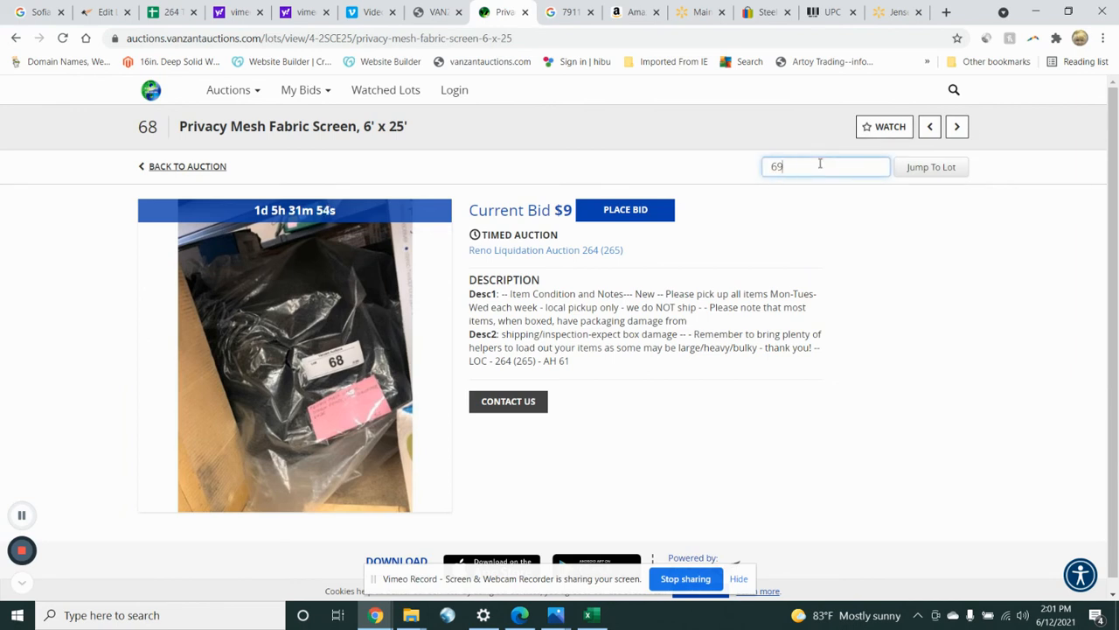
key("Return")
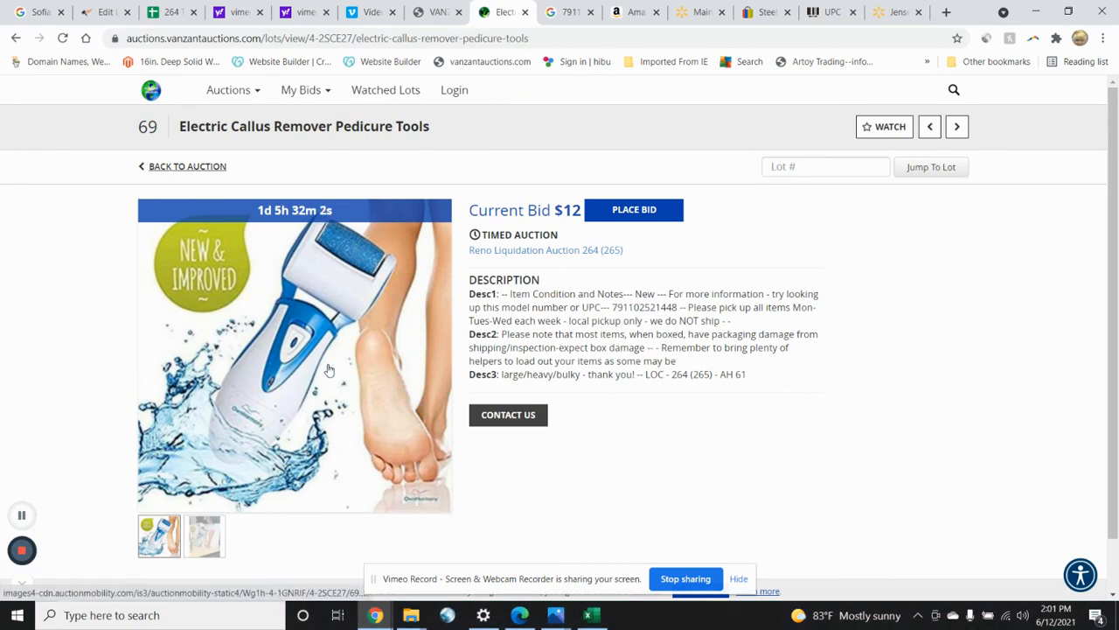
left_click(207, 544)
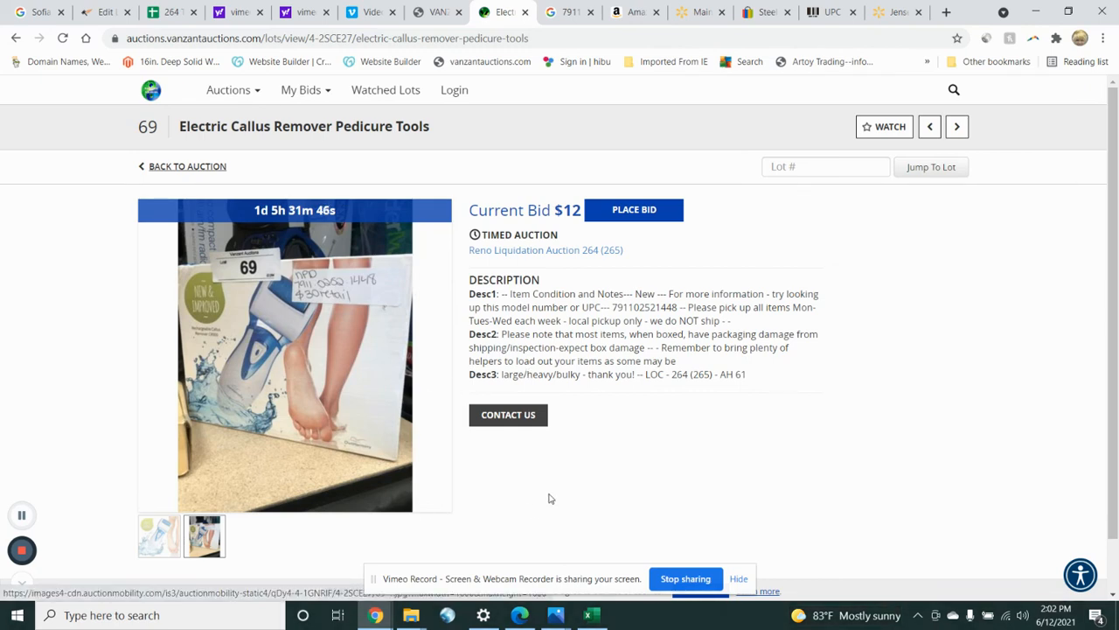
Step: Return to the Excel workbook, check the lot 69 number, title, description and UPC cells, and select B10 for the lot 70 title
left_click(591, 615)
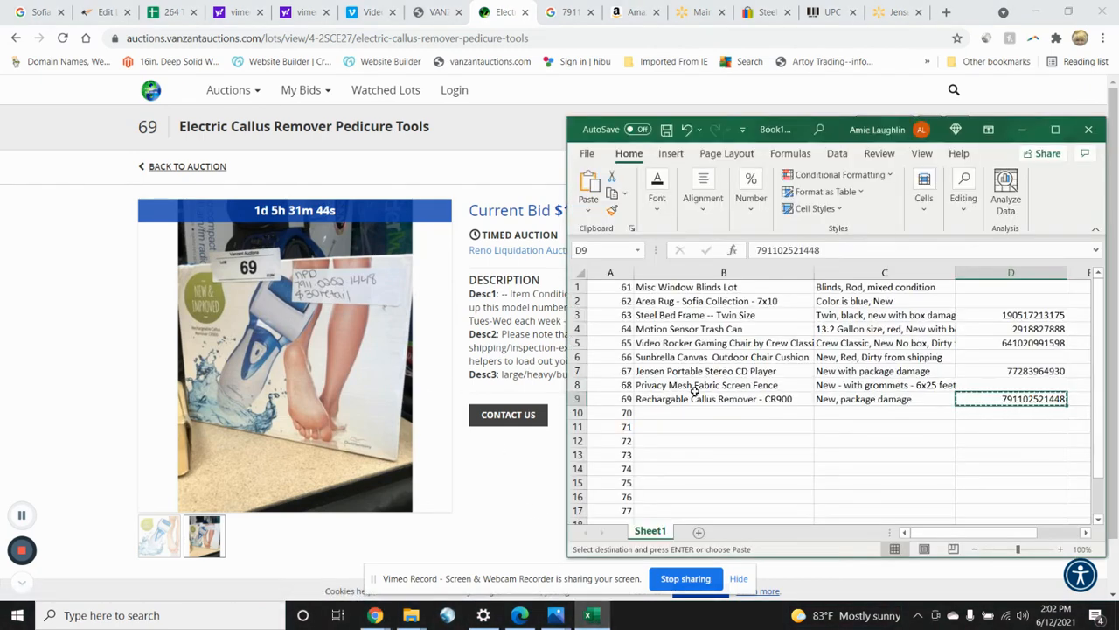
left_click(617, 399)
left_click(688, 399)
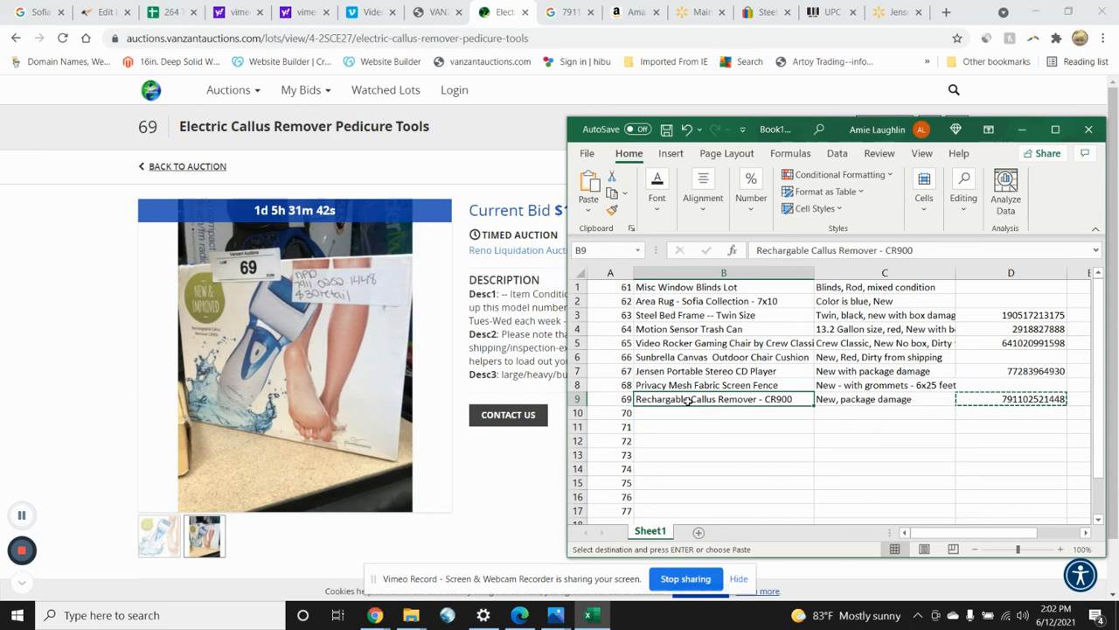
left_click(842, 396)
left_click(1041, 400)
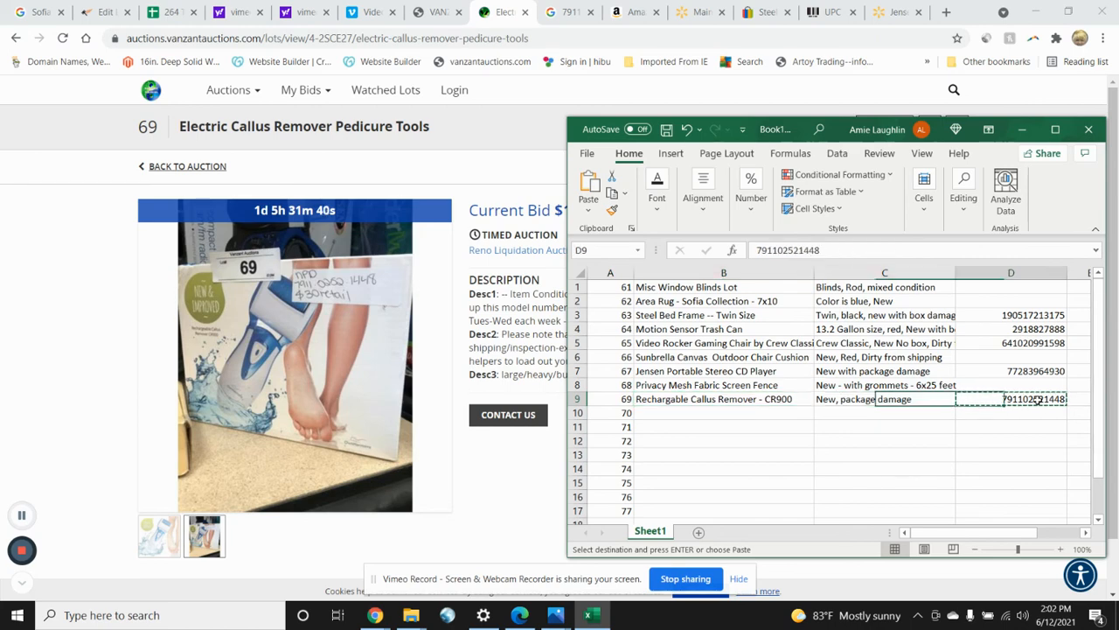
left_click(681, 409)
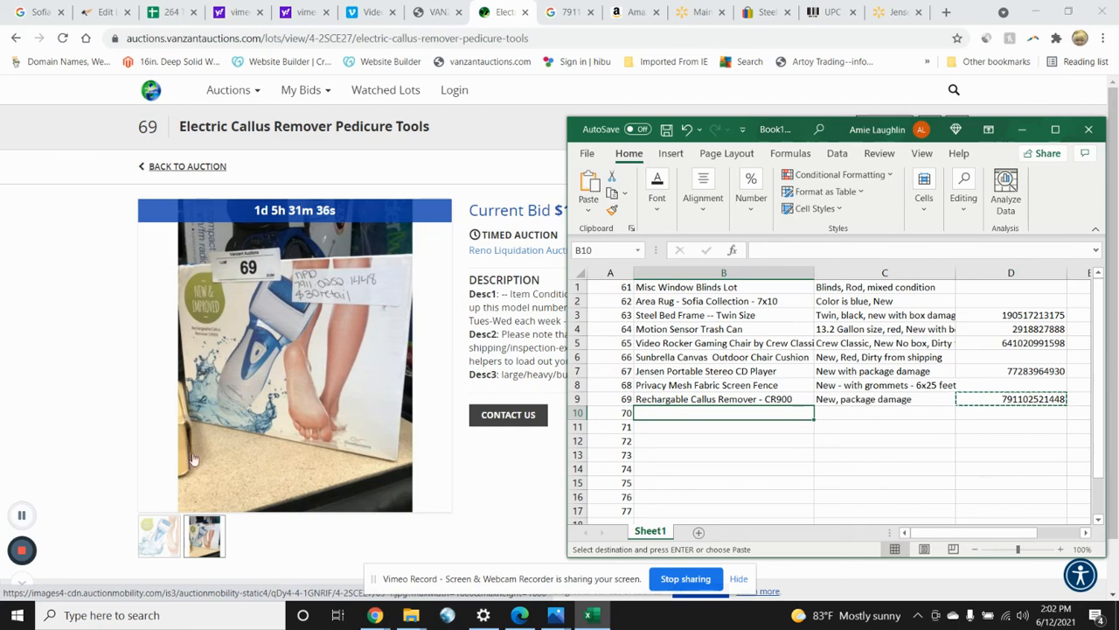
Step: Compare lot 69's stock photo with its labelled box photo on the auction site, and return to the Excel workbook
left_click(161, 537)
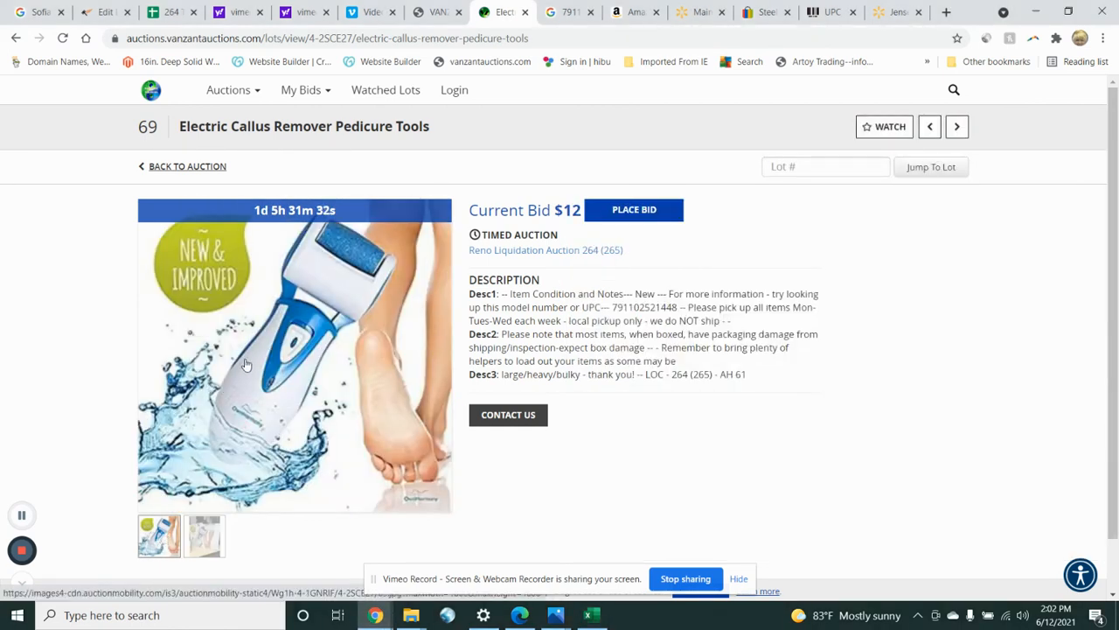
left_click(204, 546)
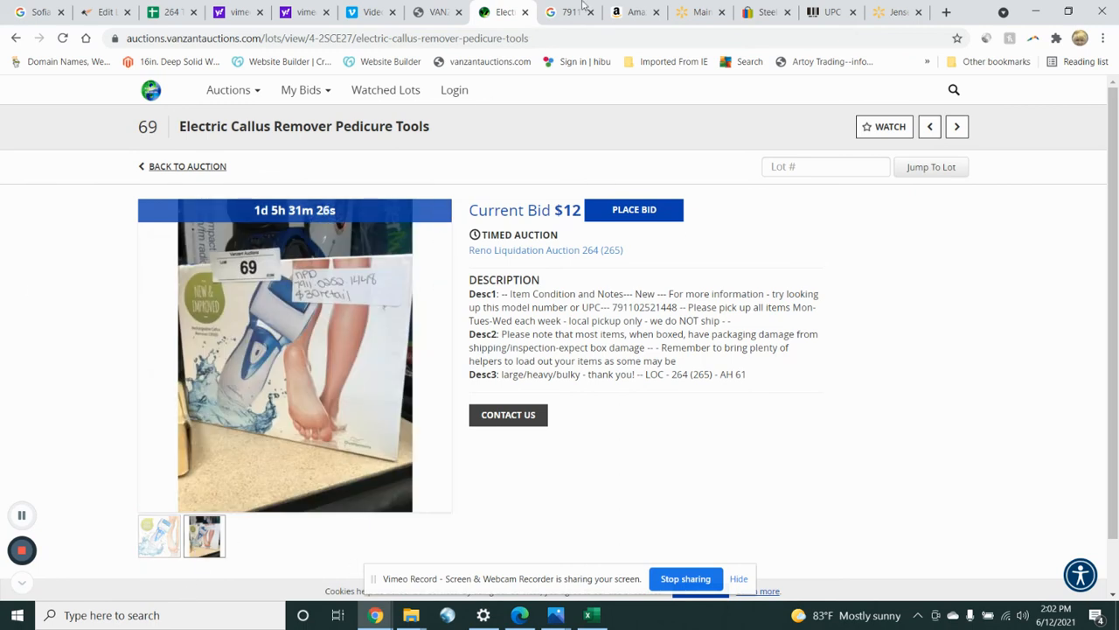
left_click(591, 616)
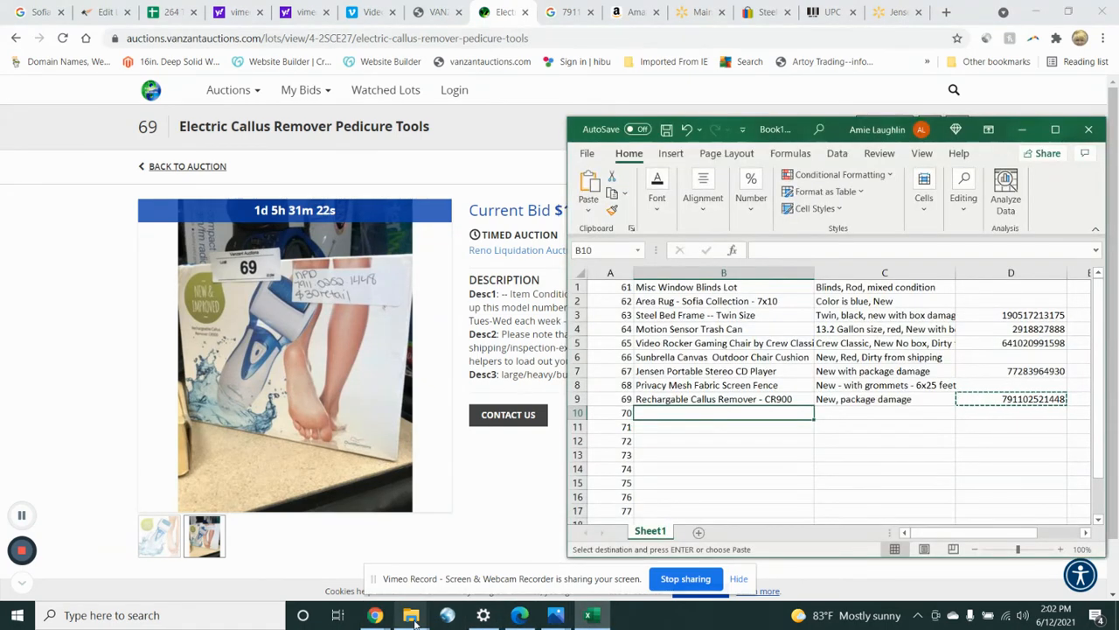
Step: Open the lot 70 photo IMG_8047 from the 264 Raw Photos Batch of 500 folder to read its label
mouse_move(411, 615)
left_click(569, 551)
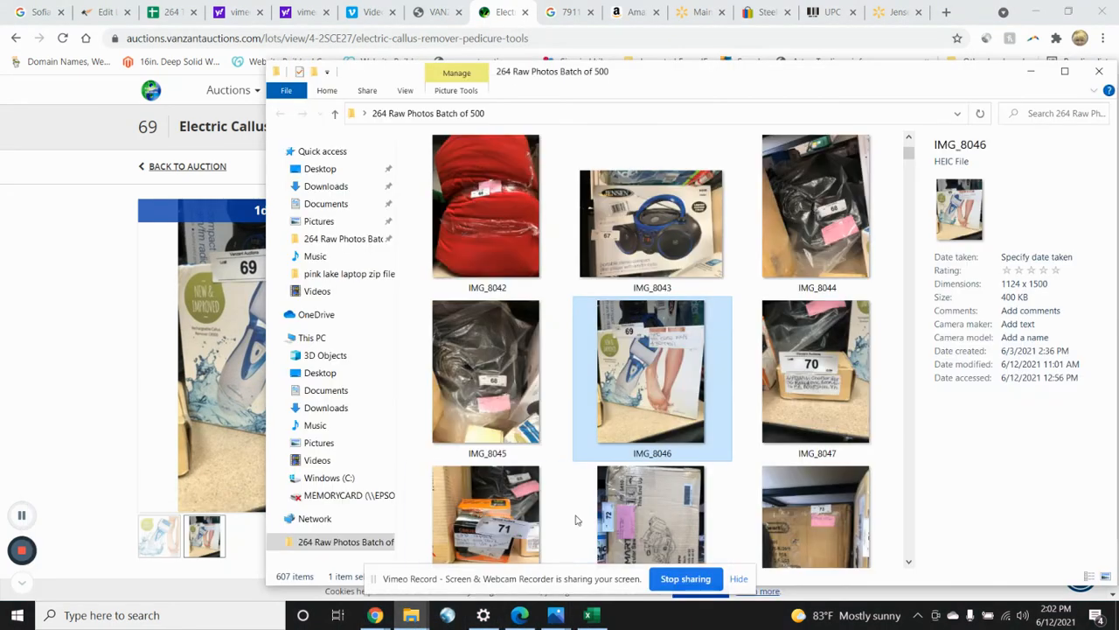
left_click(813, 362)
double_click(813, 362)
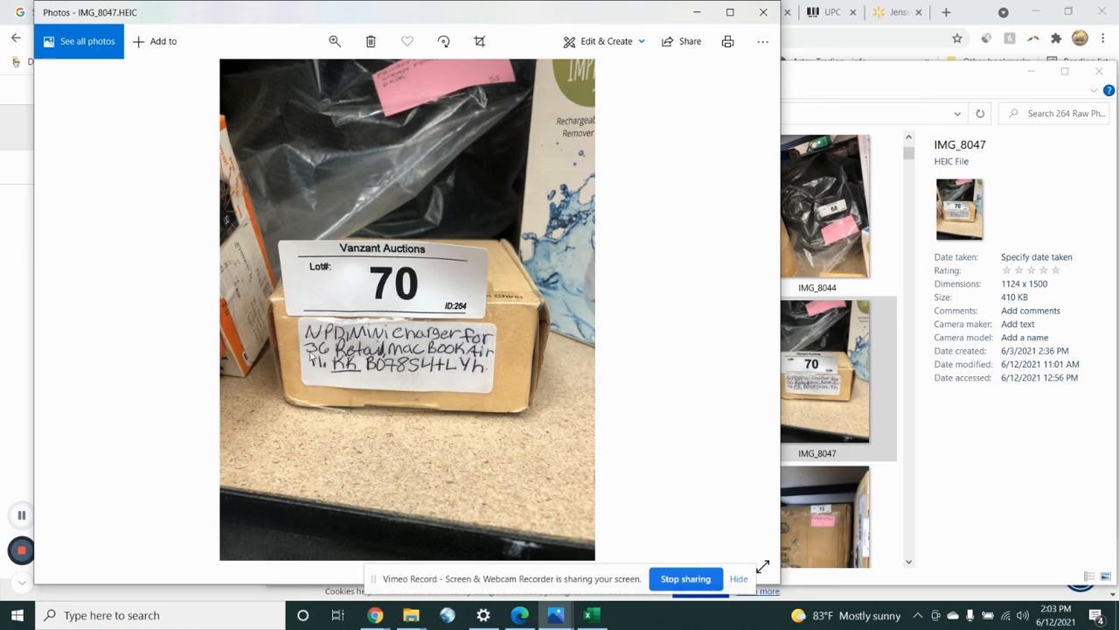
Step: Enter "Mini Charger for Macbook Air 11" as the lot 70 title in cell B10 of the Excel workbook
left_click(599, 616)
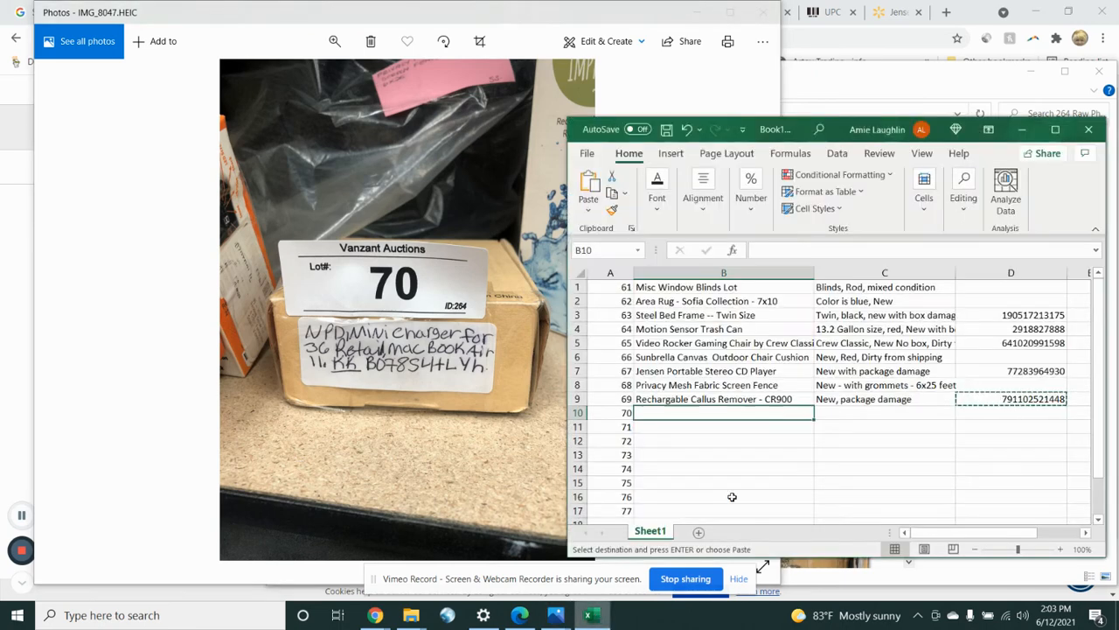
key("ctrl+v")
key("BackSpace")
type("Mini Cha")
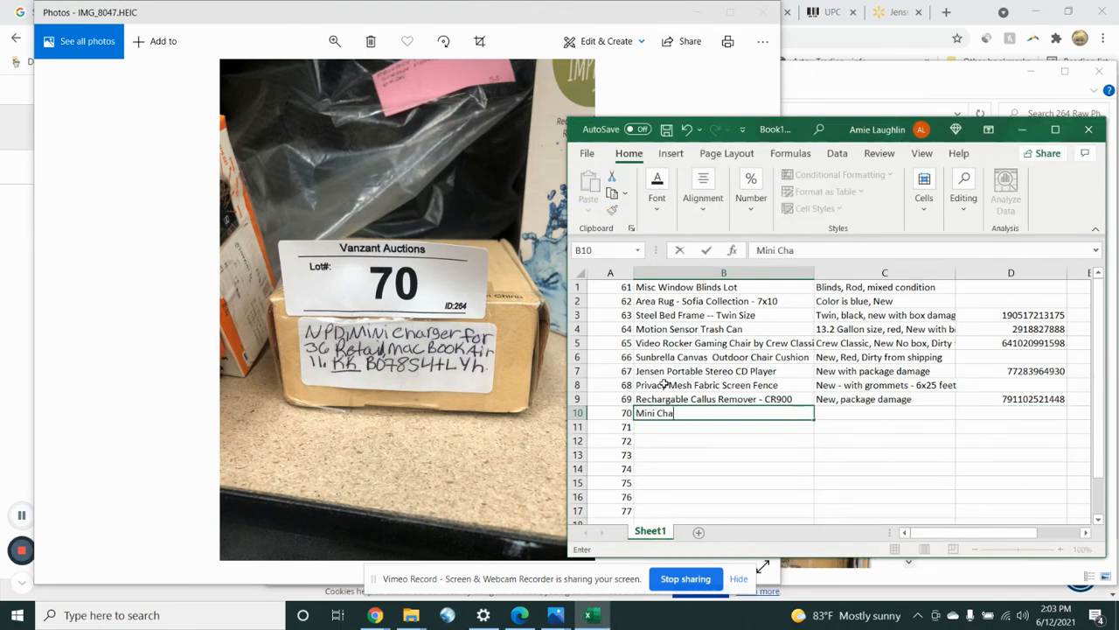
type("rger for Macbook")
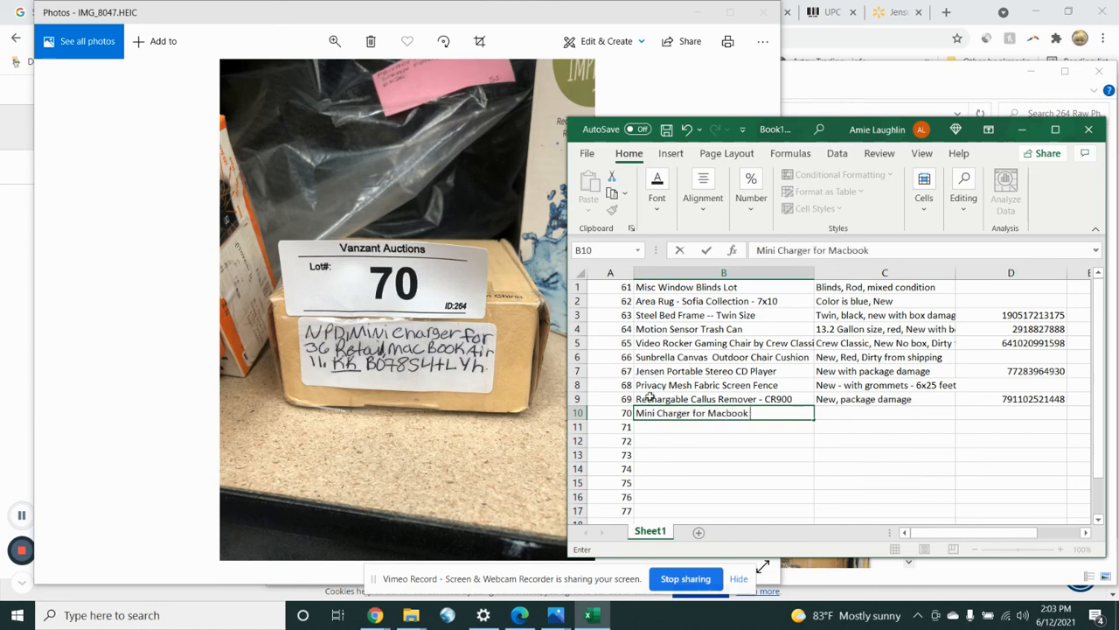
type(" Air 11")
Step: Fill in lot 70's description as "New, package damage" in C10 and its product code as B078s4tlyh in D10
left_click(851, 414)
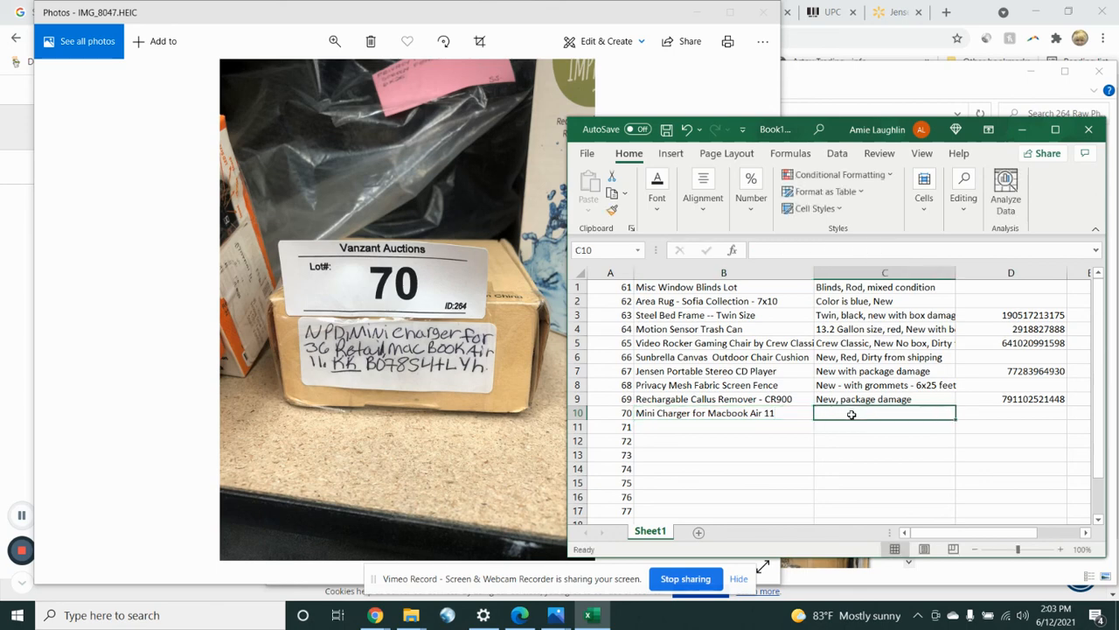
type("New, packag")
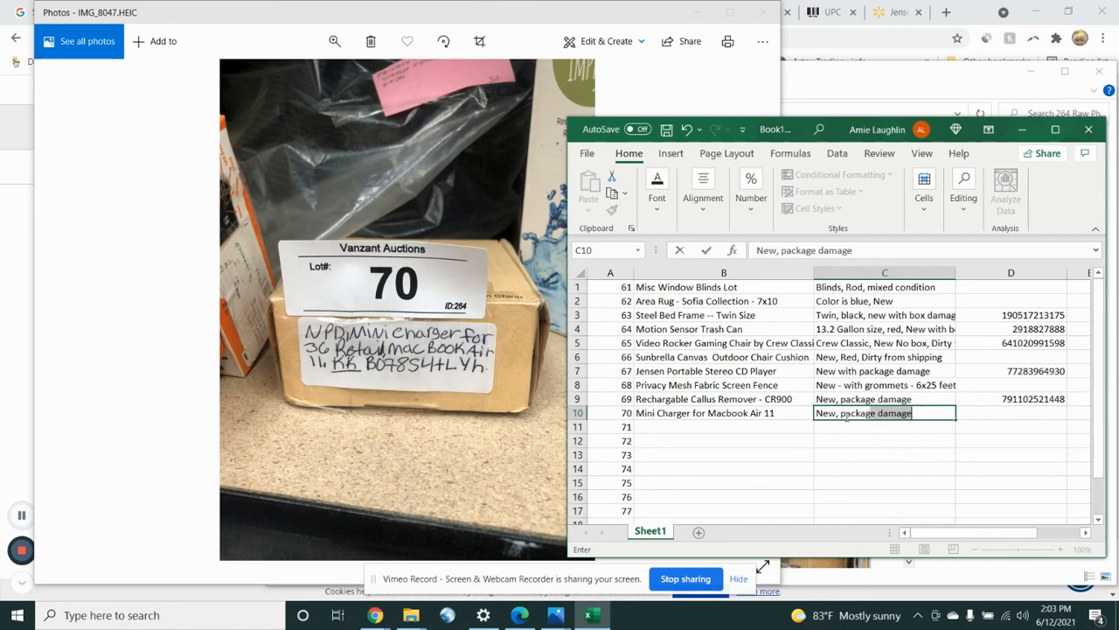
key("Tab")
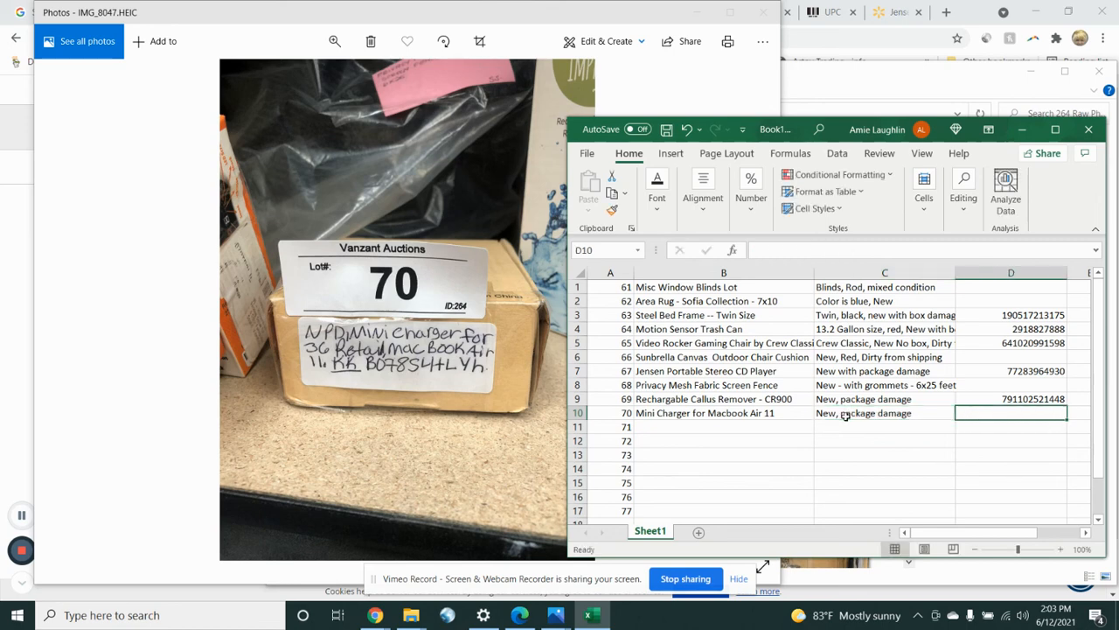
type("B078s4tlyh")
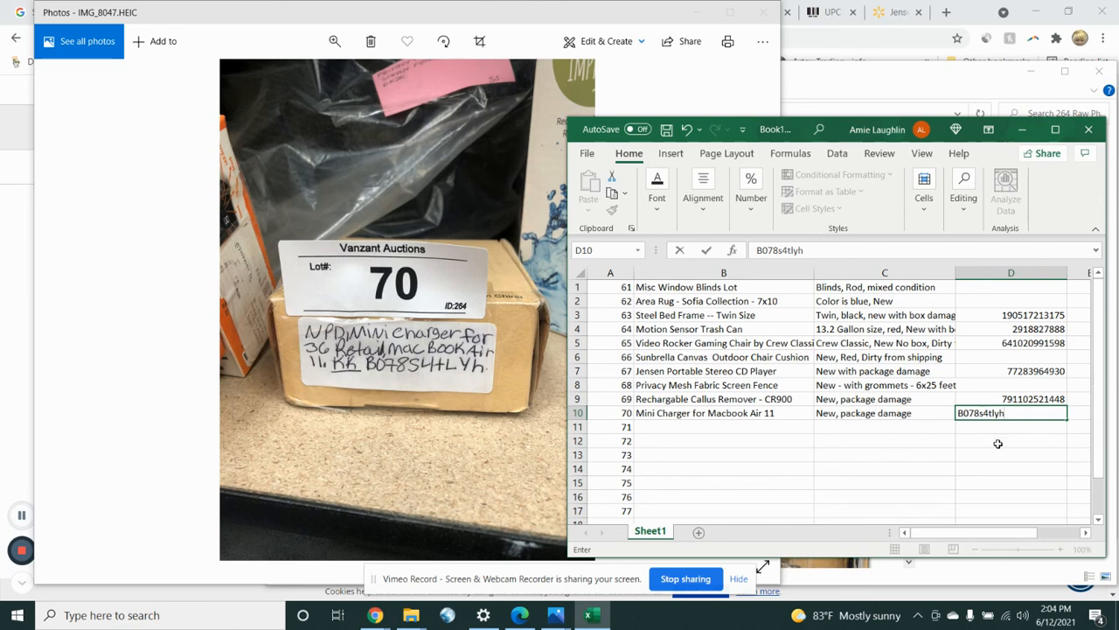
key("Return")
Step: Copy the product code from D10, search Google Images in Chrome for it, and preview the first charger image
left_click(1007, 413)
key("ctrl+c")
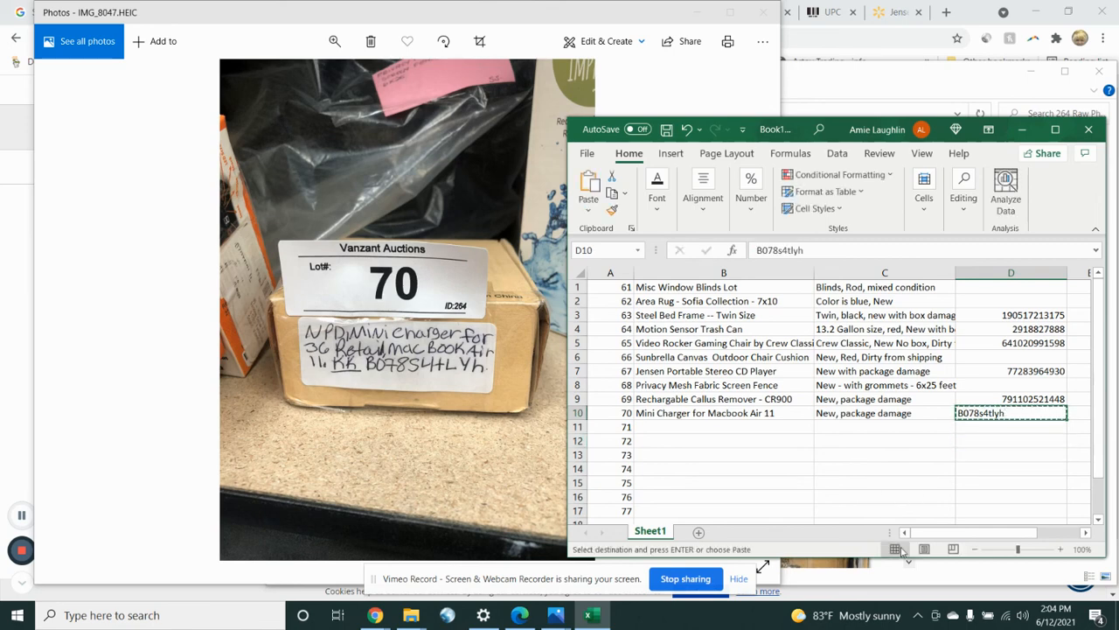
mouse_move(376, 618)
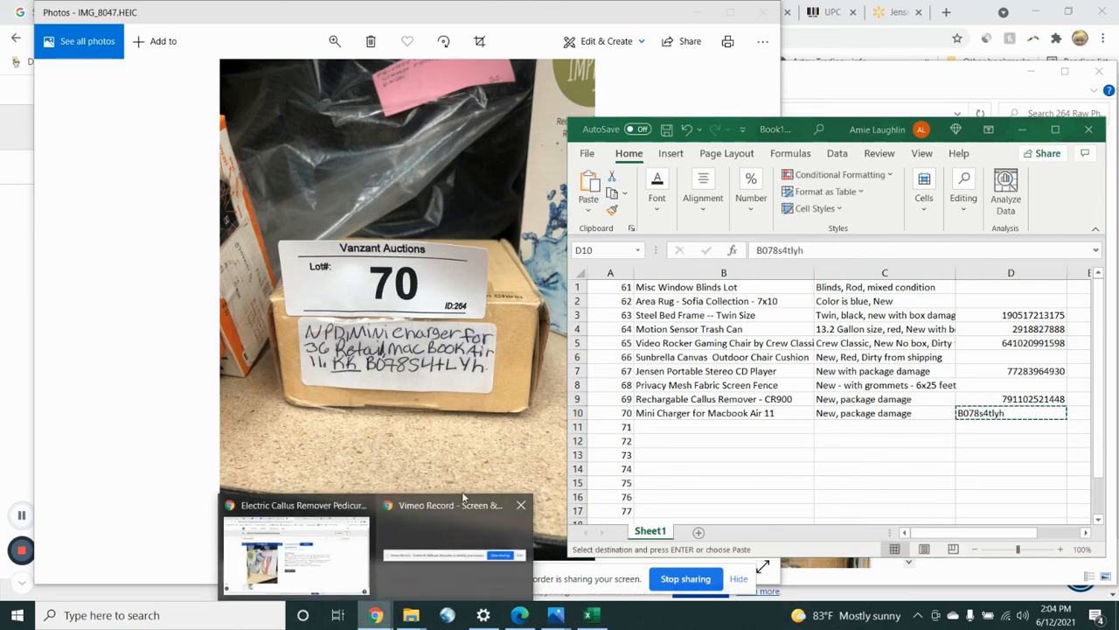
left_click(293, 590)
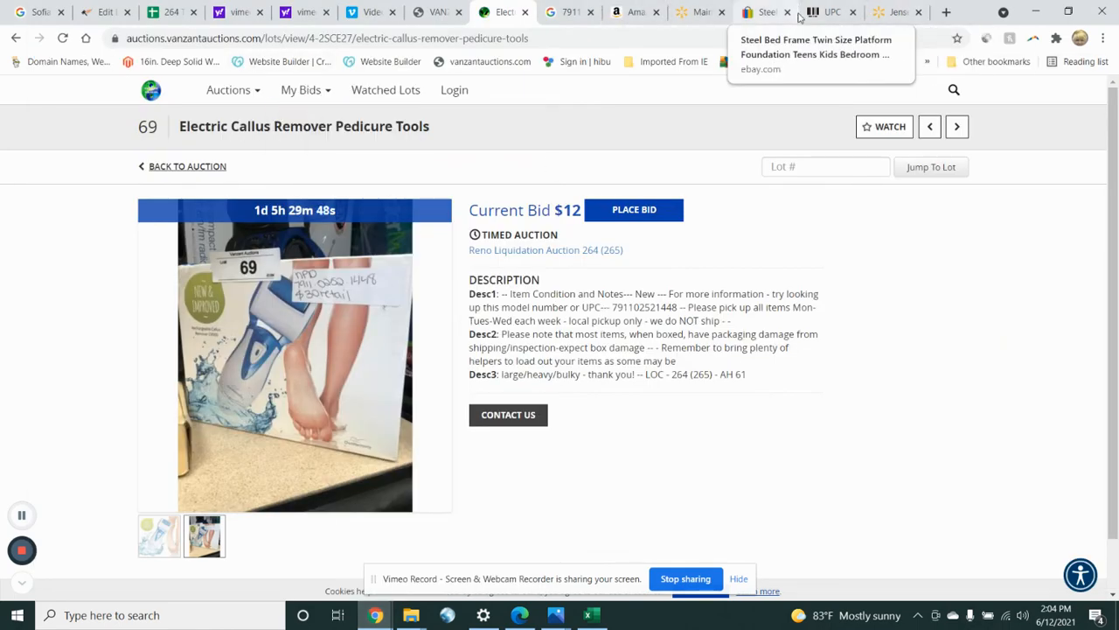
left_click(567, 12)
left_click(217, 106)
key("ctrl+a")
key("ctrl+v")
key("Return")
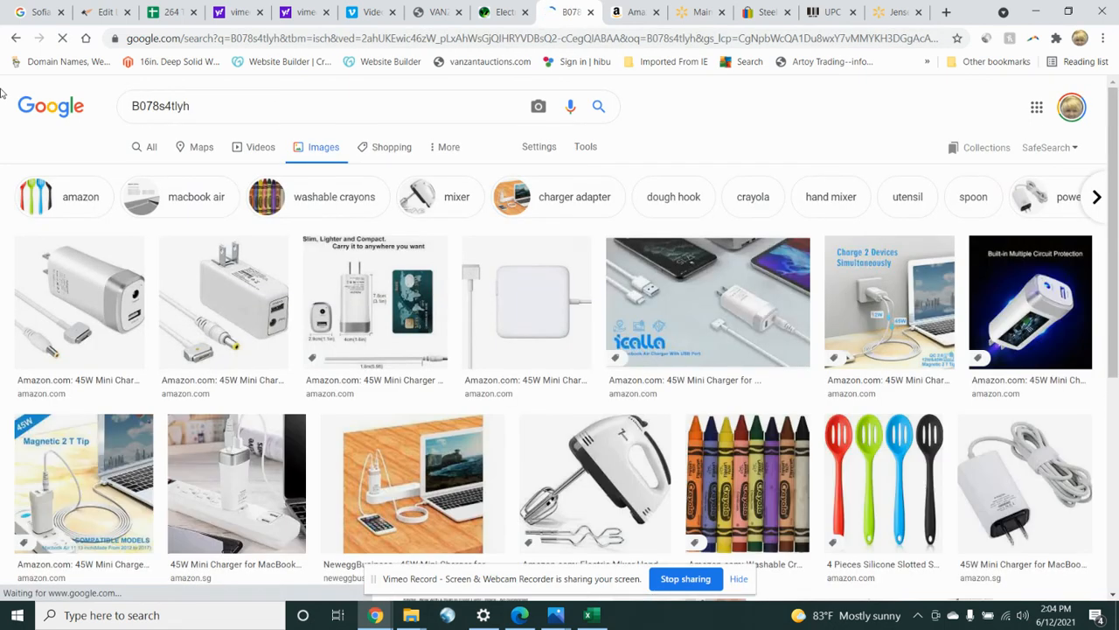
left_click(97, 284)
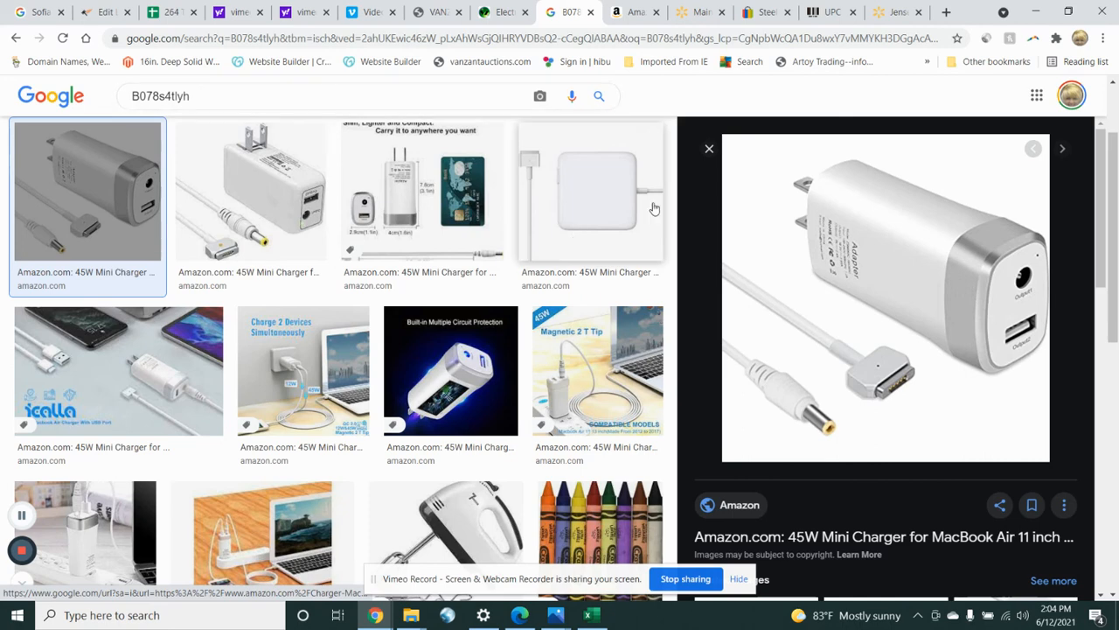
Step: Copy the lot 70 title from B10, search Google Images for it, and look through the charger results
left_click(593, 616)
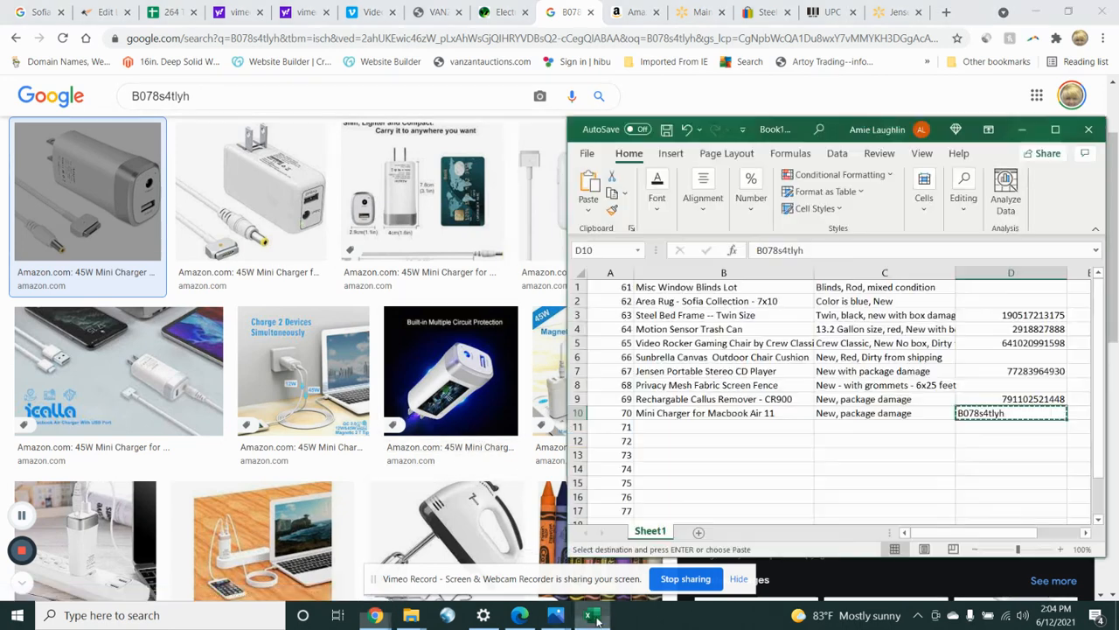
left_click(665, 414)
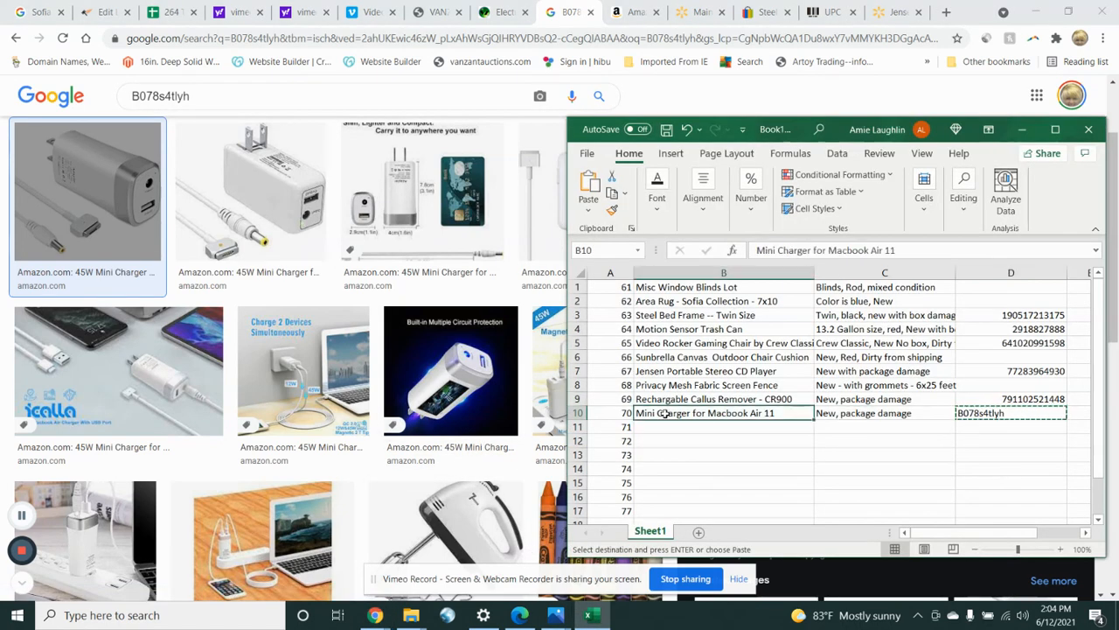
key("ctrl+c")
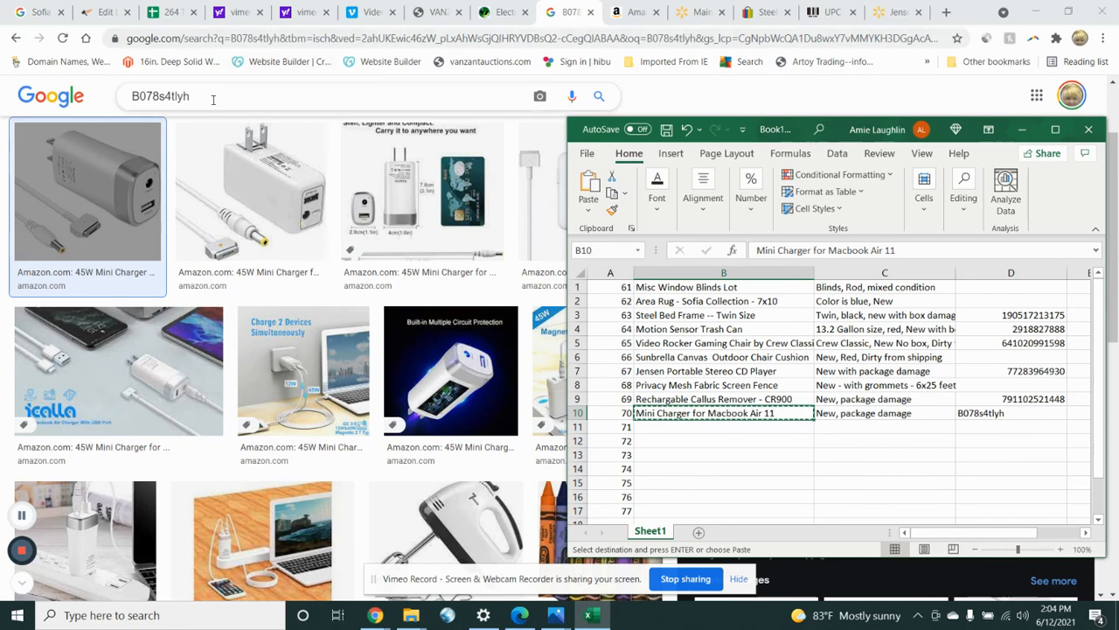
double_click(209, 96)
key("ctrl+v")
key("Return")
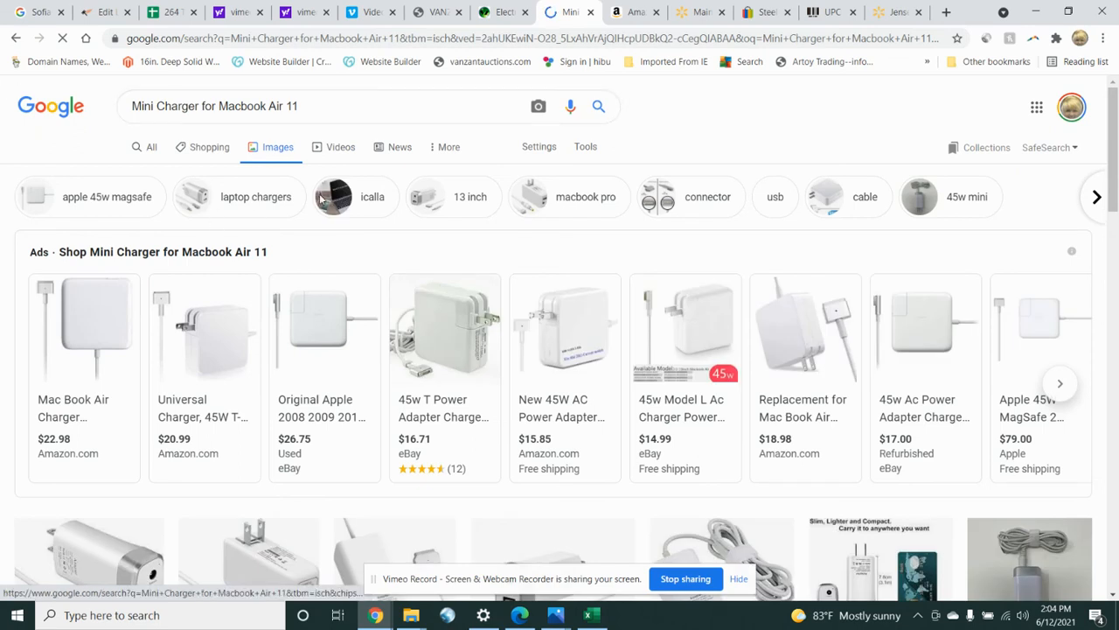
scroll(237, 394, "down", 3)
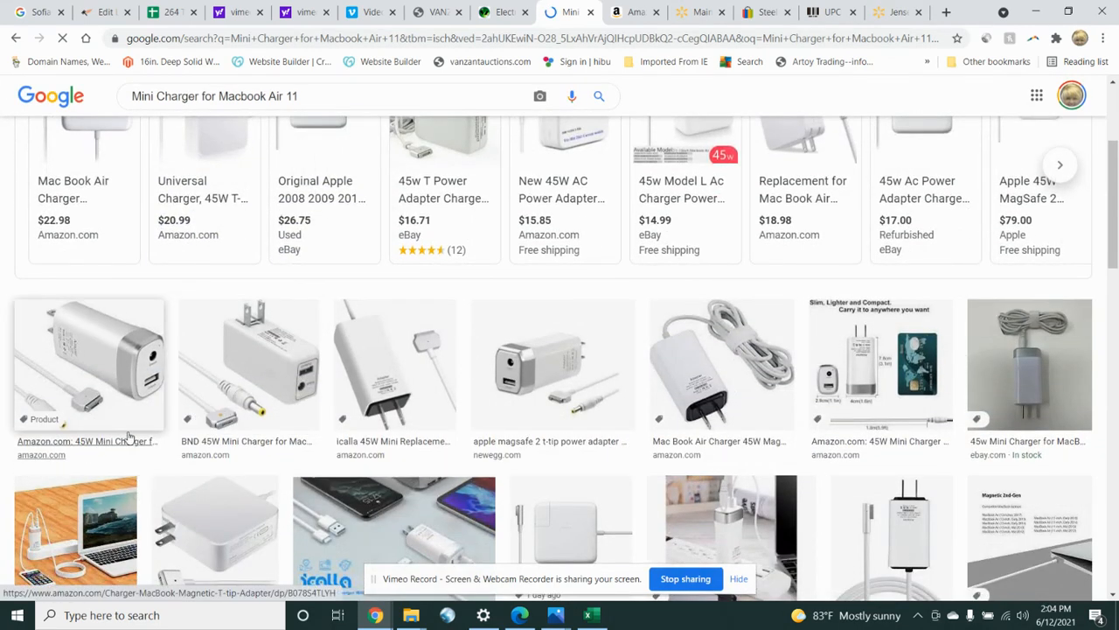
scroll(126, 378, "up", 3)
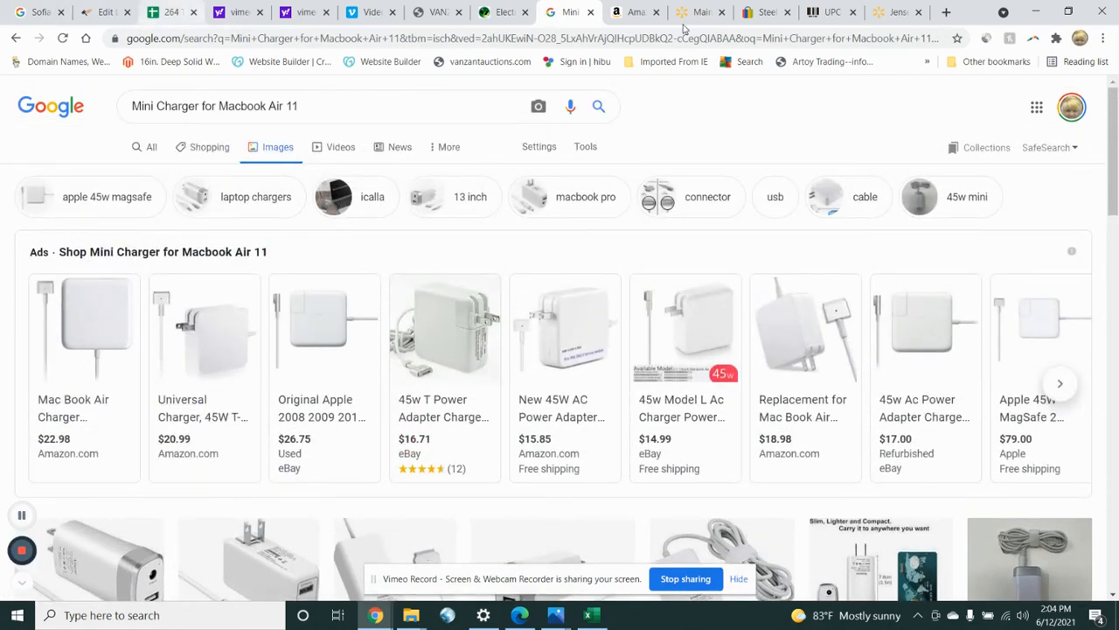
Step: Jump to lot 70 on the auction site, highlight the code in its description, and view its second photo
left_click(504, 13)
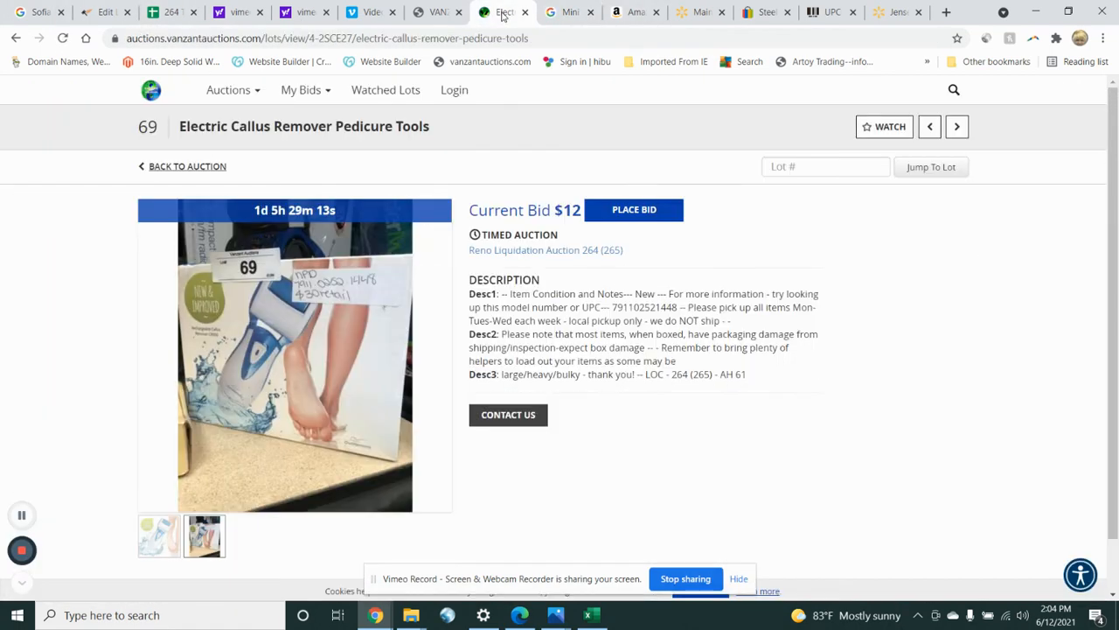
left_click(795, 169)
type("70")
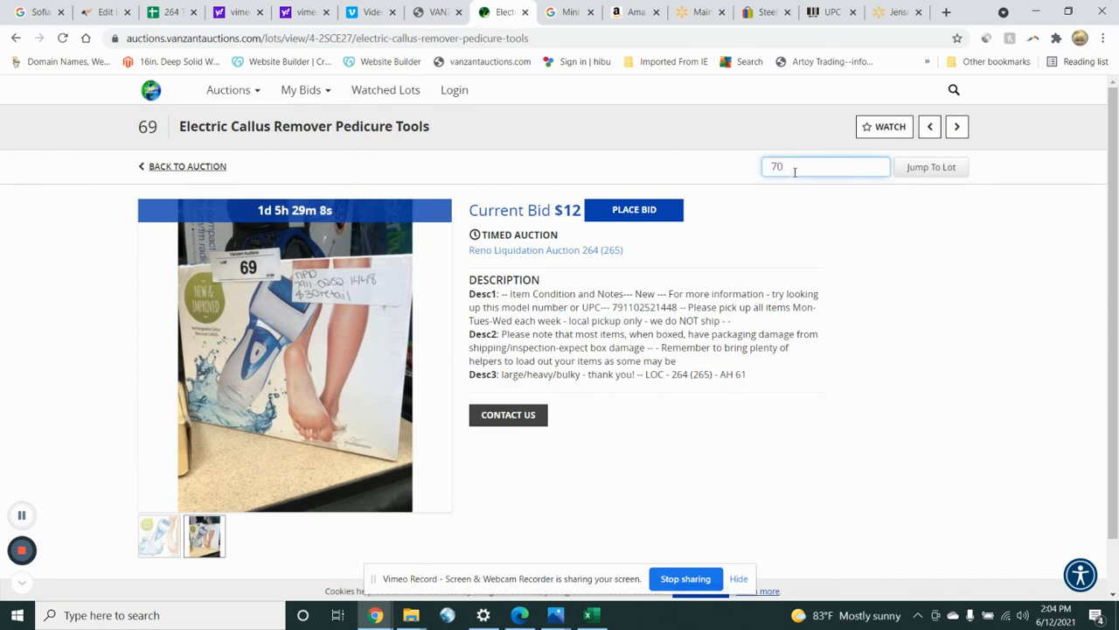
key("Return")
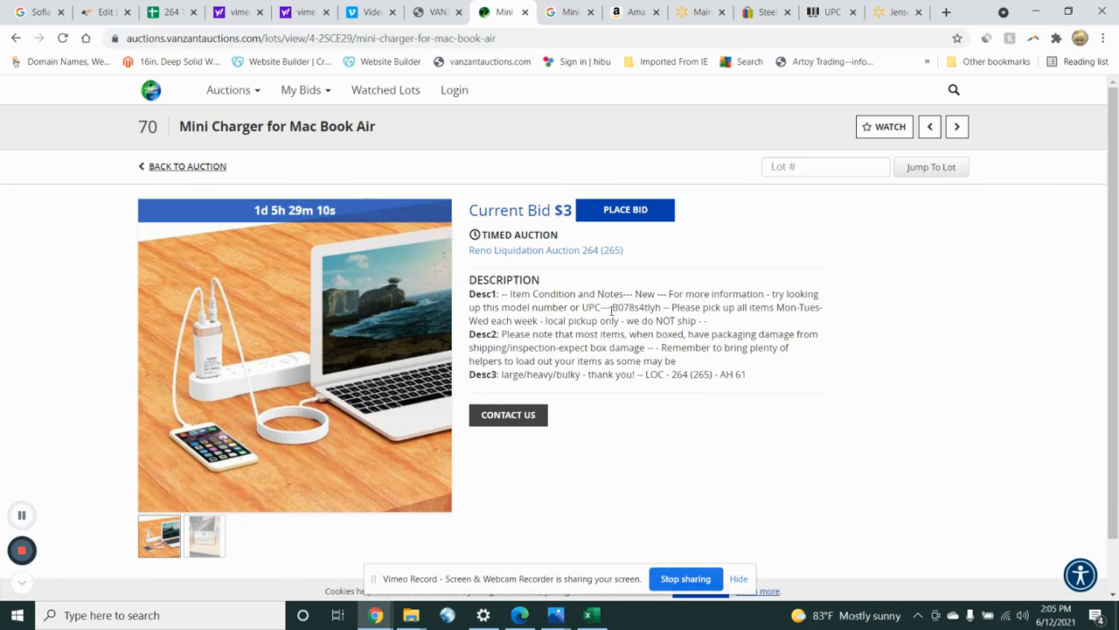
left_click_drag(611, 309, 666, 316)
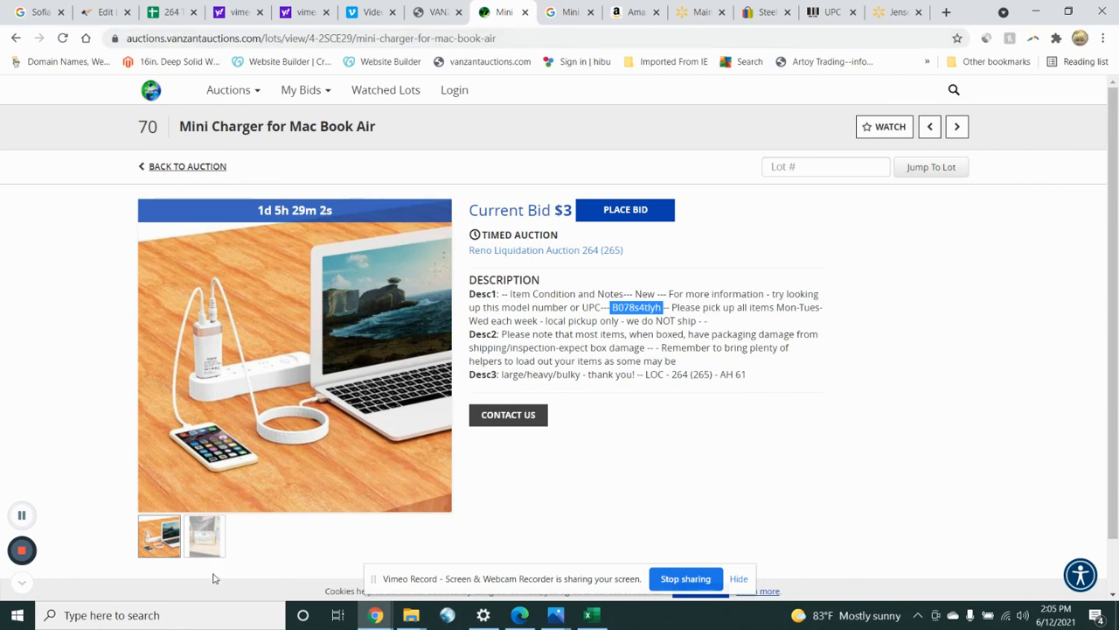
left_click(194, 544)
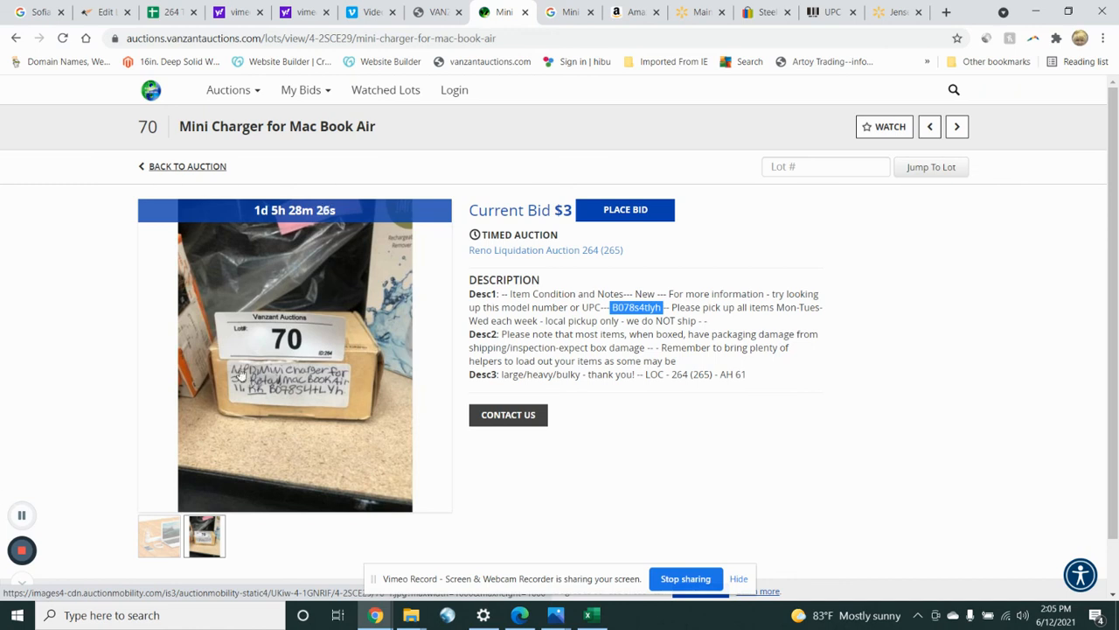
Step: Switch to Excel and save the workbook to the Desktop as "264 Training Data Entry Video"
left_click(591, 615)
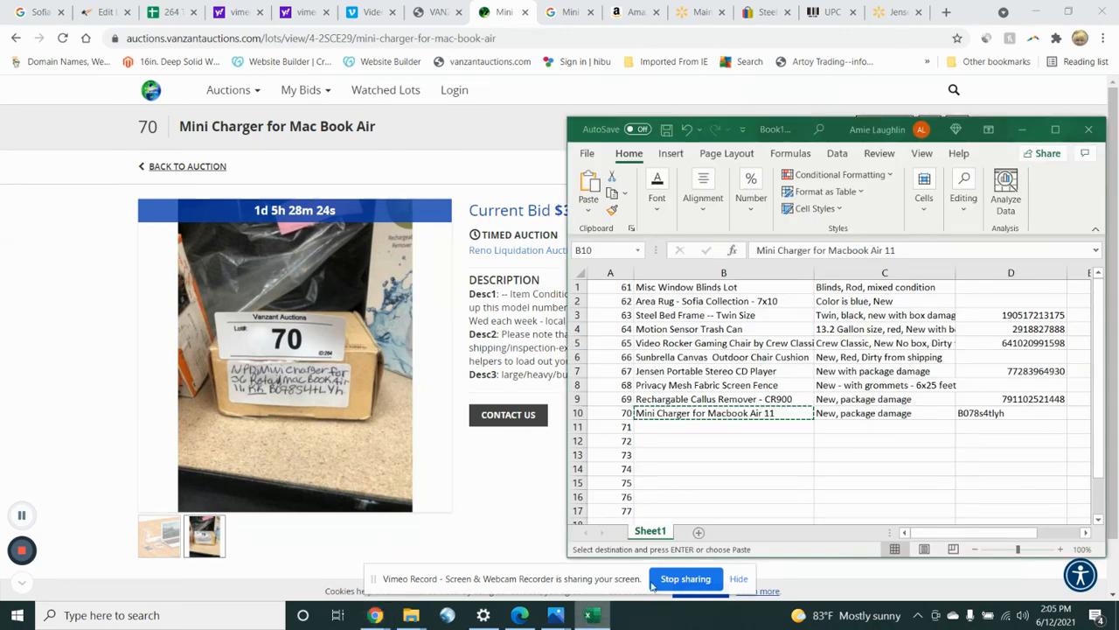
left_click(711, 452)
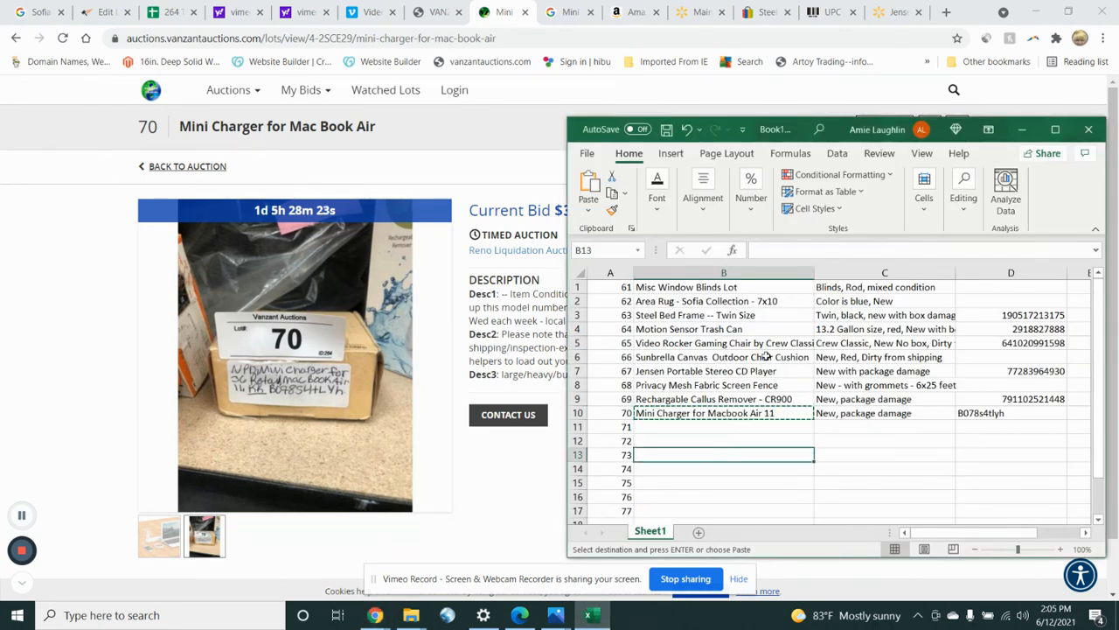
left_click(586, 154)
left_click(614, 349)
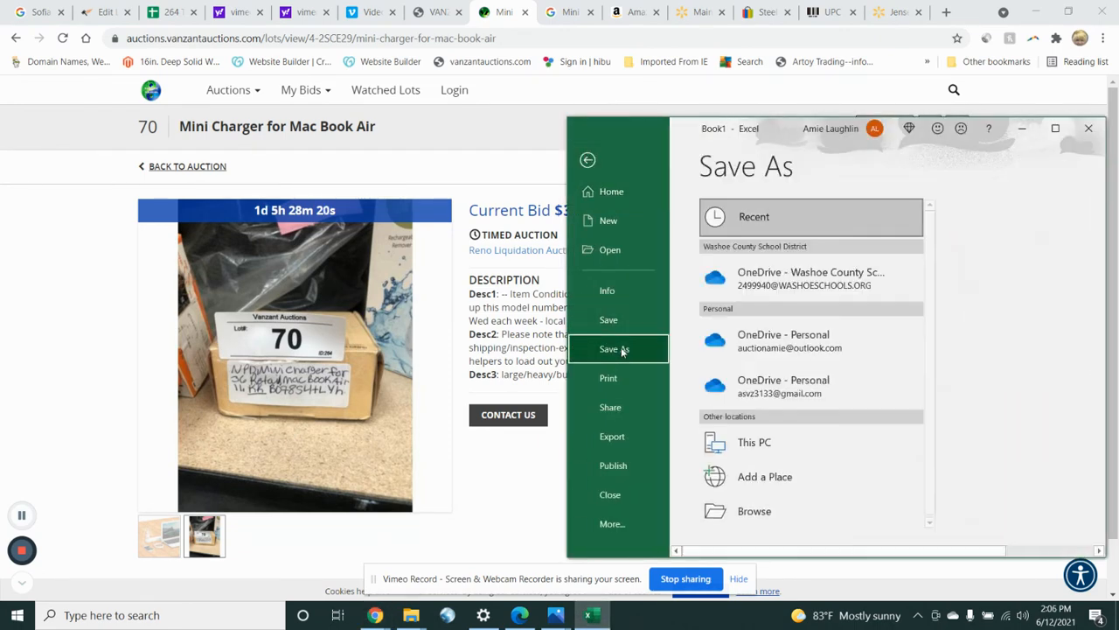
left_click(986, 296)
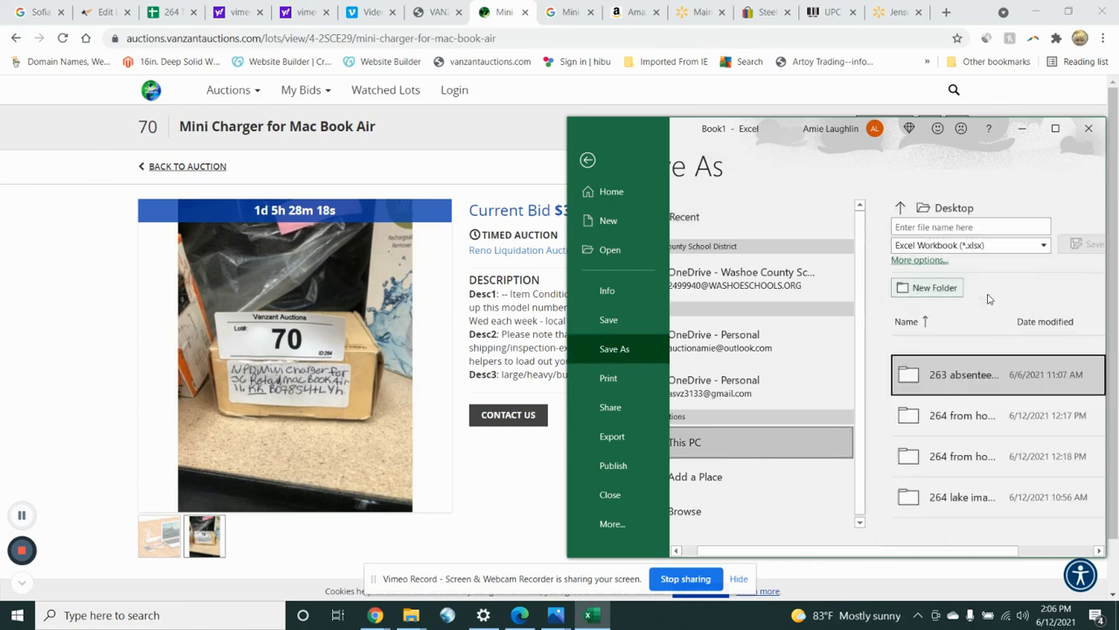
left_click(1057, 128)
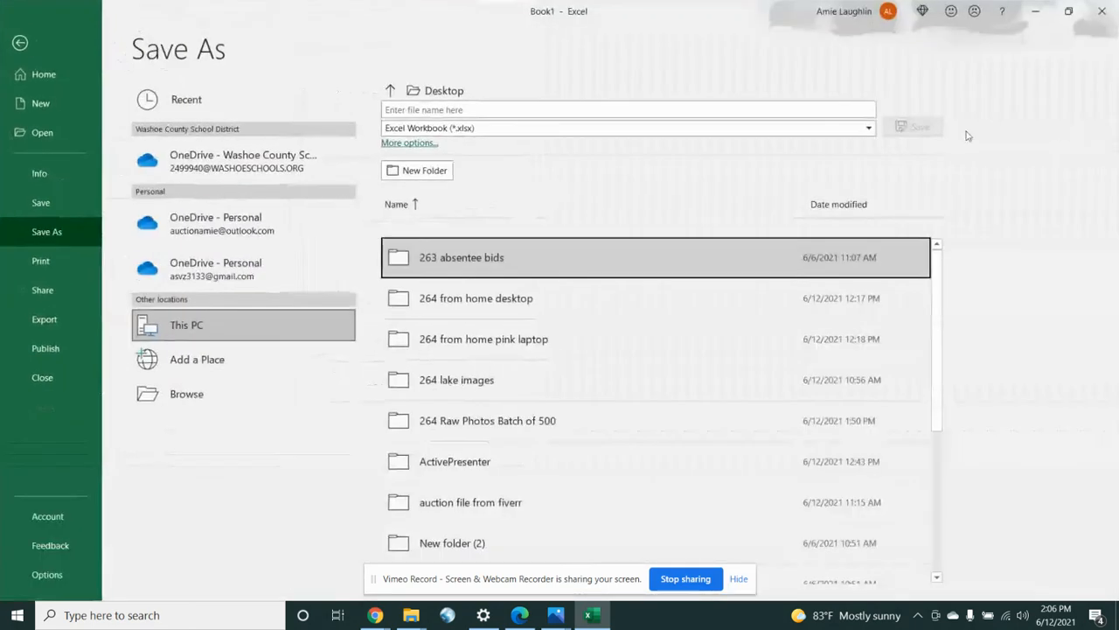
left_click(501, 109)
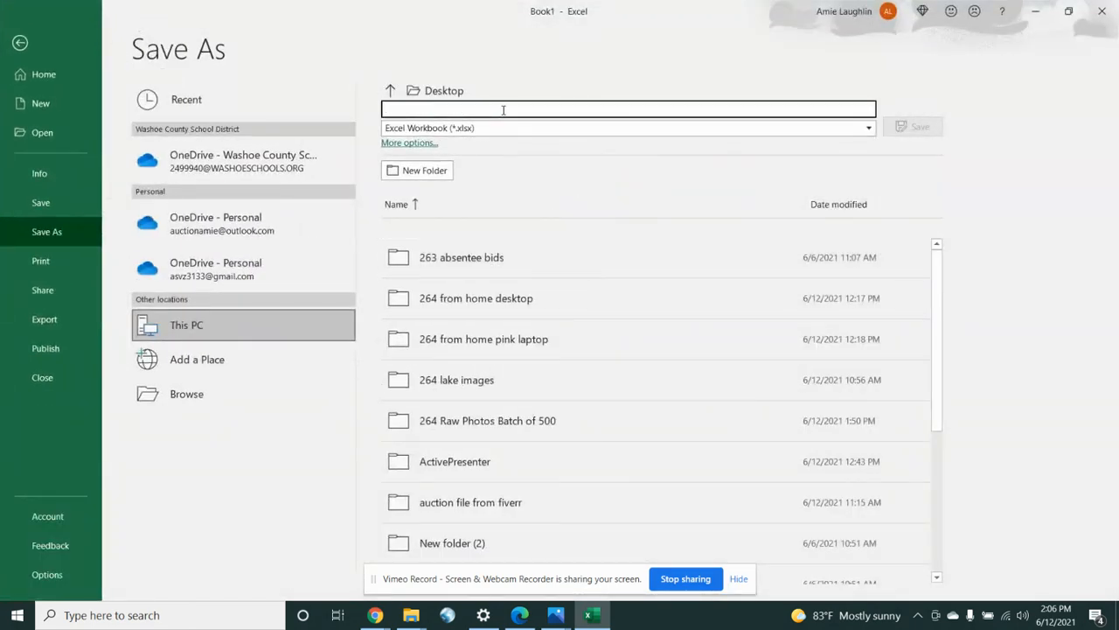
type("1")
key("BackSpace")
type("264 Training Data Entry Video")
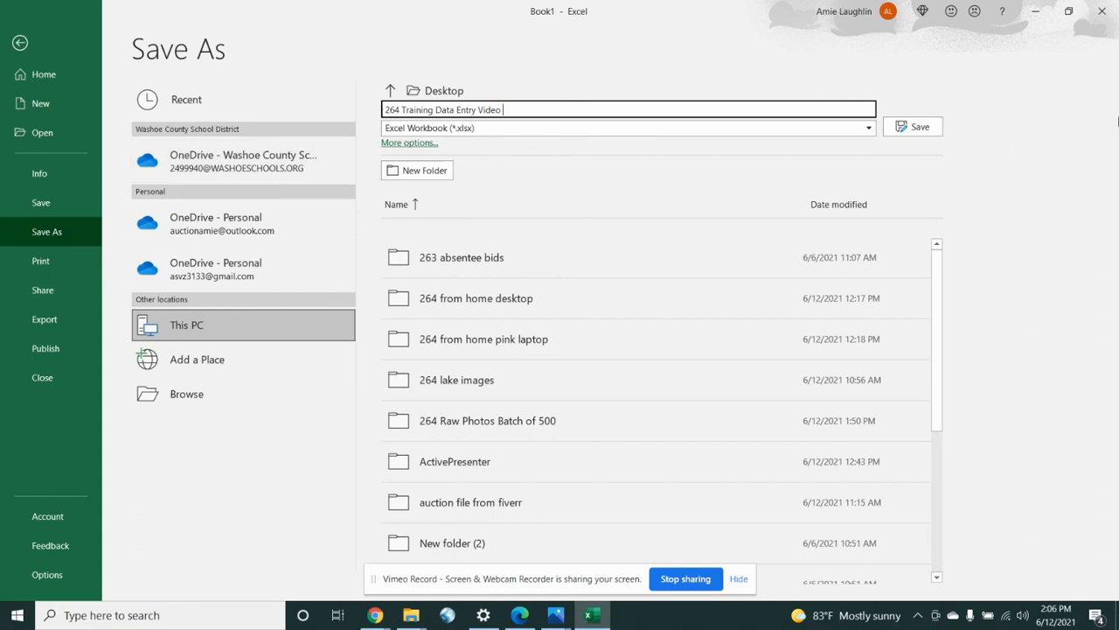
left_click(910, 128)
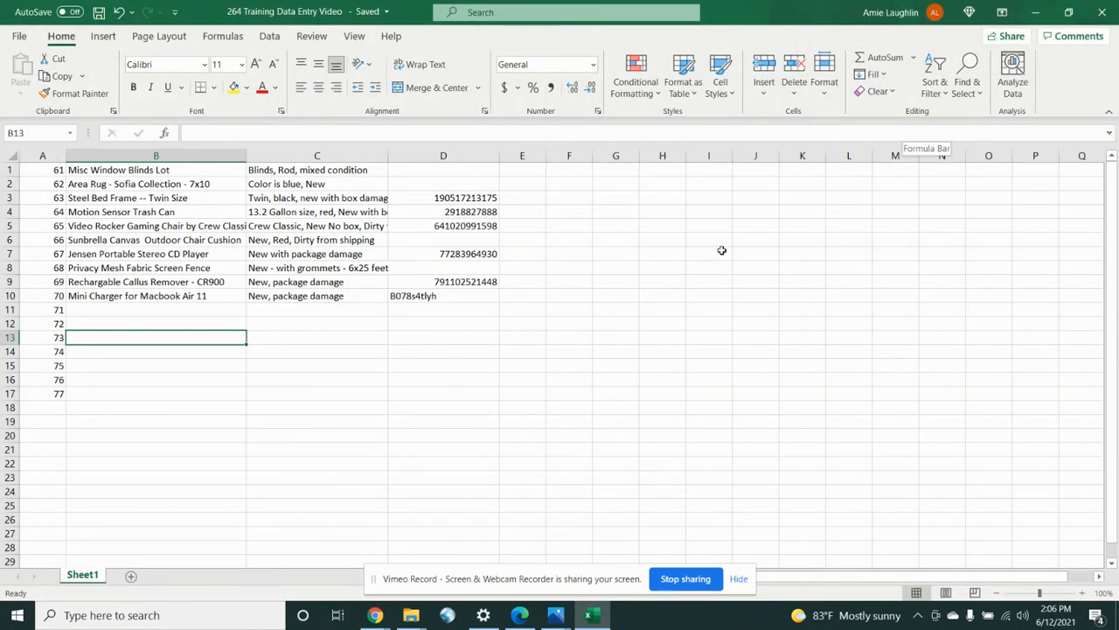
Step: Switch to the "264 Training Data 61-500" Google Sheet in Chrome and look over the blank entry columns A to D beside the completed lots
scroll(139, 263, "down", 3)
scroll(146, 265, "up", 3)
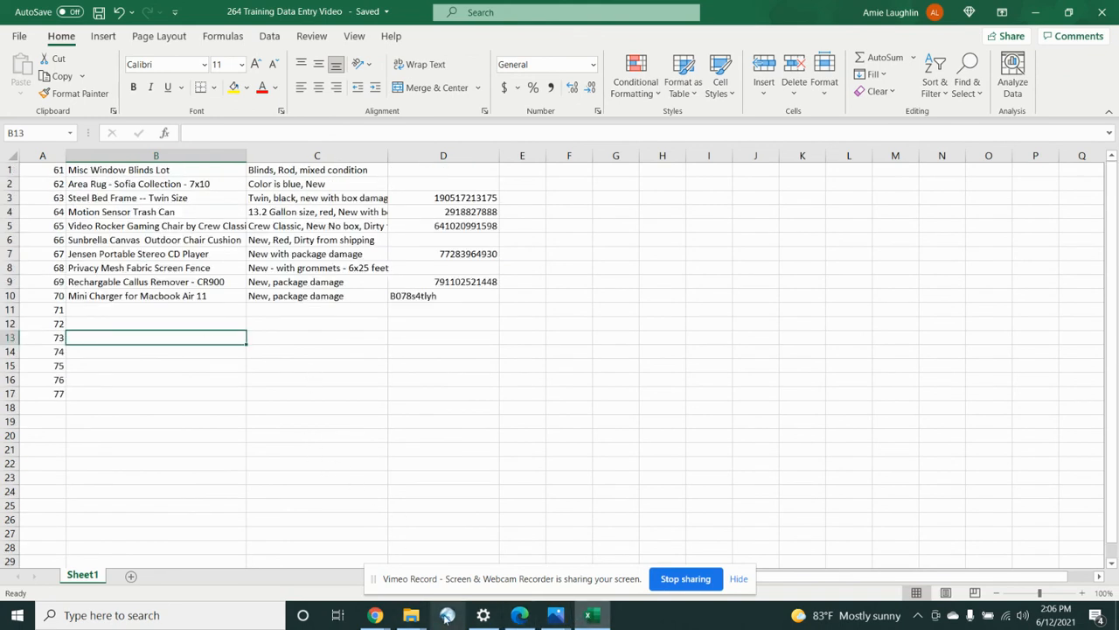
mouse_move(375, 615)
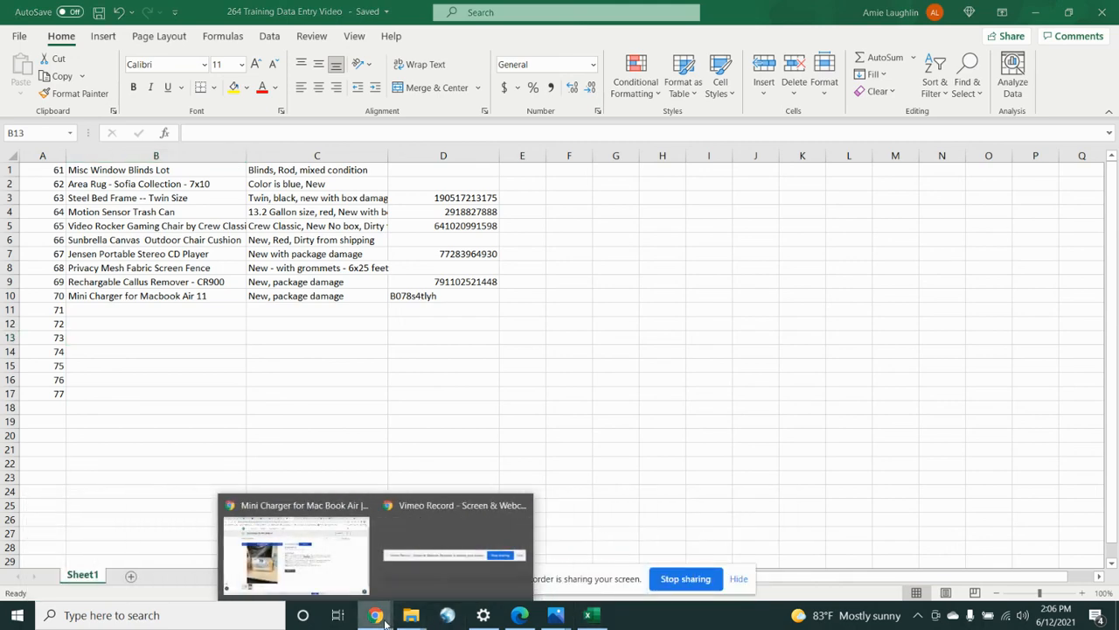
left_click(300, 564)
left_click(169, 11)
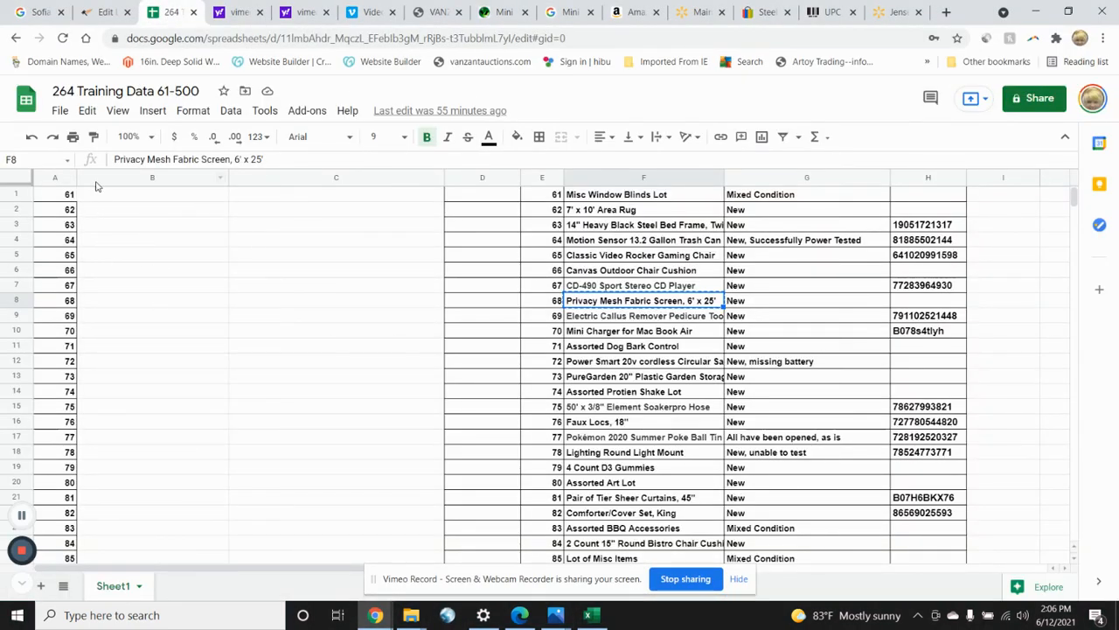
left_click(44, 196)
left_click(177, 200)
left_click(284, 197)
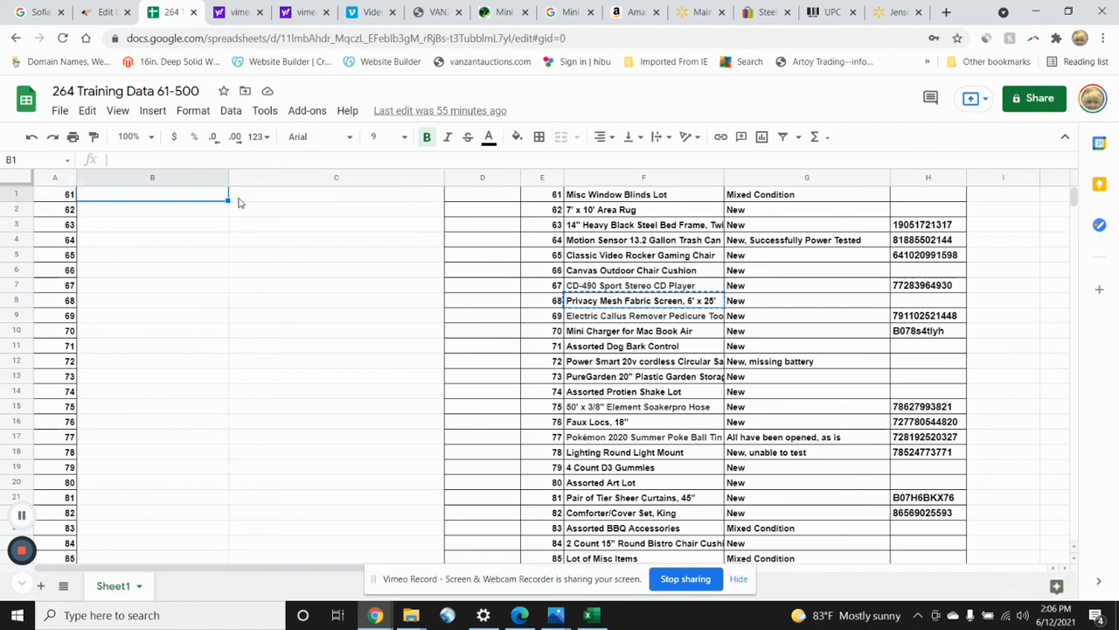
left_click(482, 199)
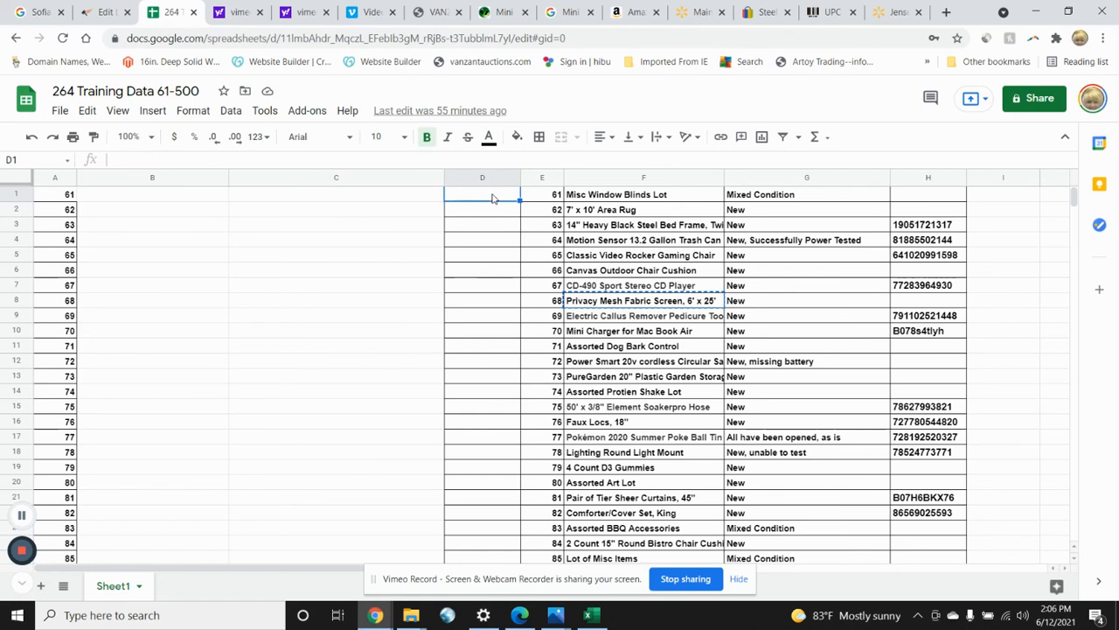
scroll(235, 293, "down", 1)
scroll(235, 293, "down", 4)
scroll(399, 305, "up", 5)
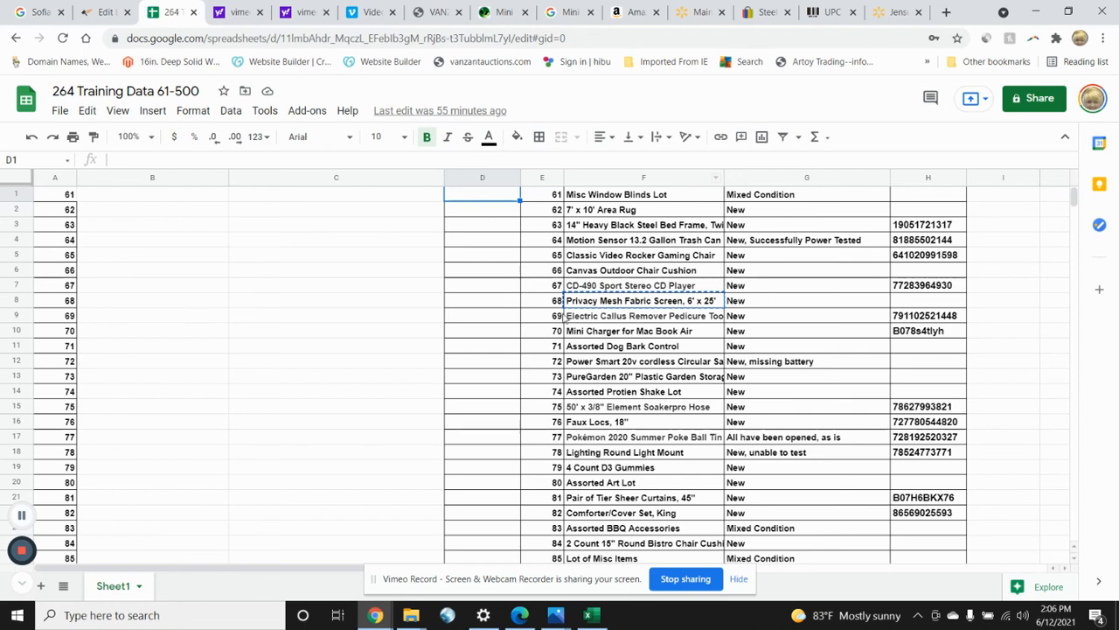
Step: Review the completed example entries from lot 68 onward, checking the title, condition and UPC cells of lot 85 and the conditions of lots 92 and 95
left_click(531, 302)
scroll(567, 361, "down", 3)
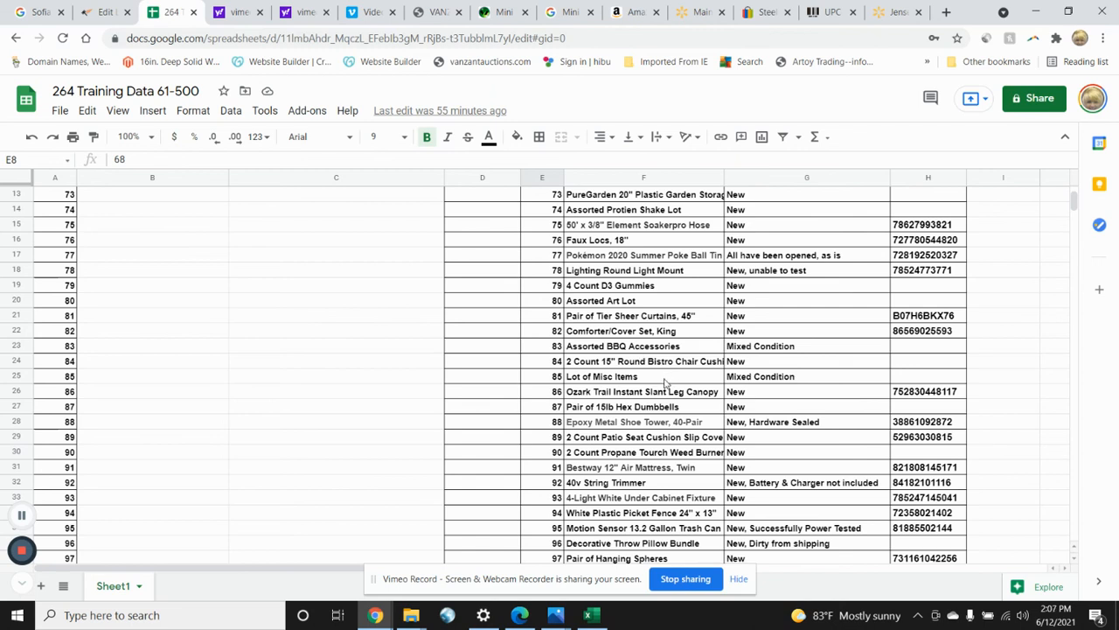
left_click(647, 378)
left_click(750, 378)
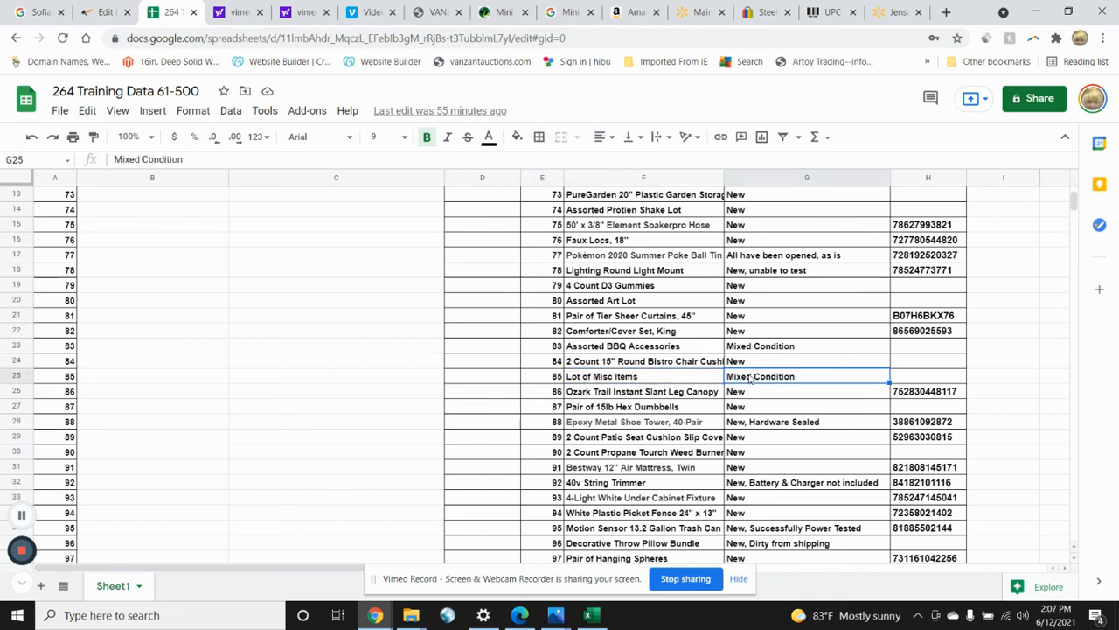
left_click(927, 376)
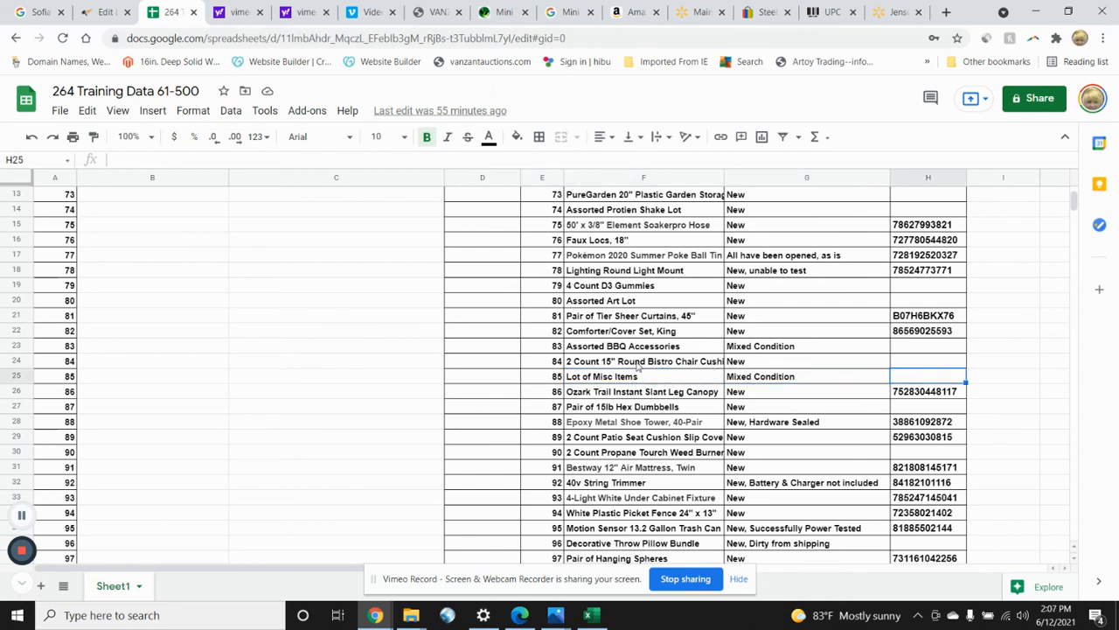
left_click(776, 482)
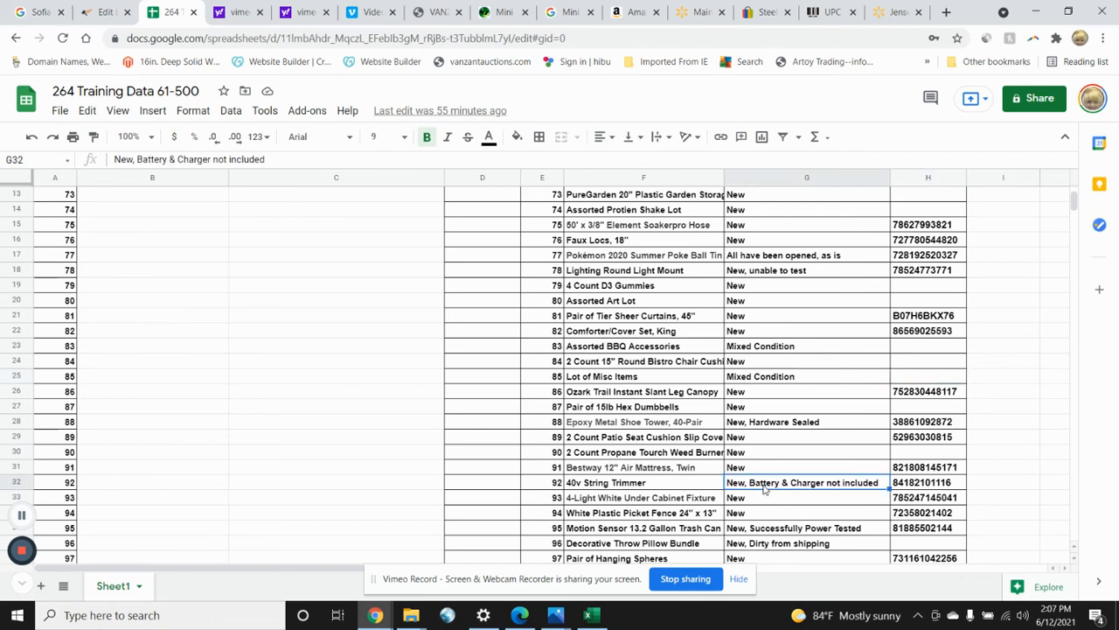
scroll(776, 482, "down", 4)
left_click(796, 346)
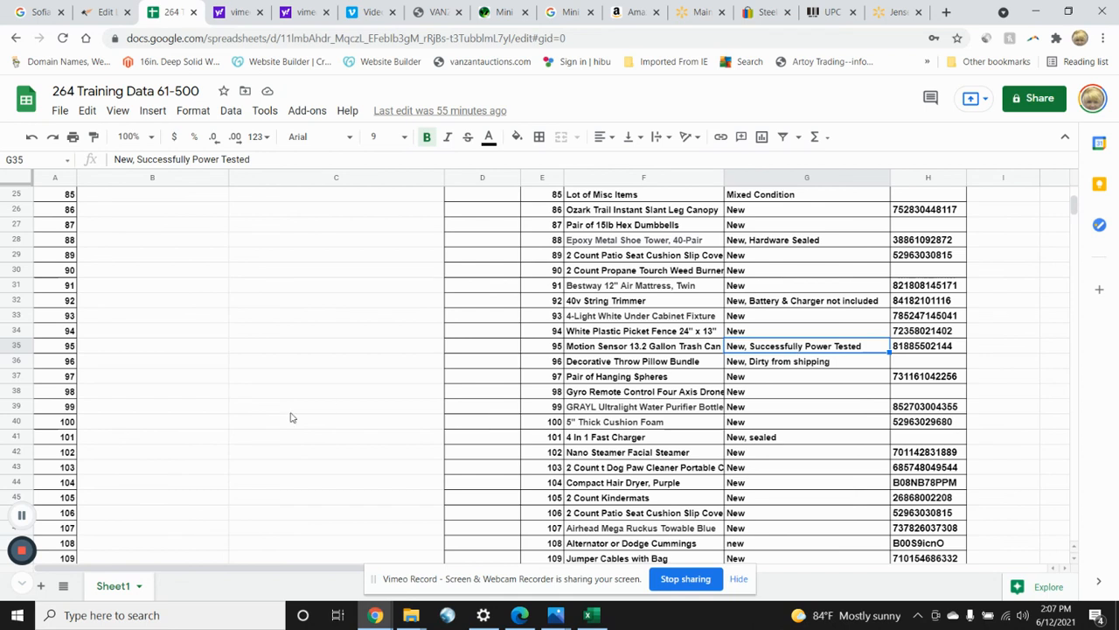
Step: Enter condition abbreviations in column D: "spt" for lot 95, "dfs" for lot 96 and "ns or n+s" for lot 101
left_click(472, 347)
type("sp")
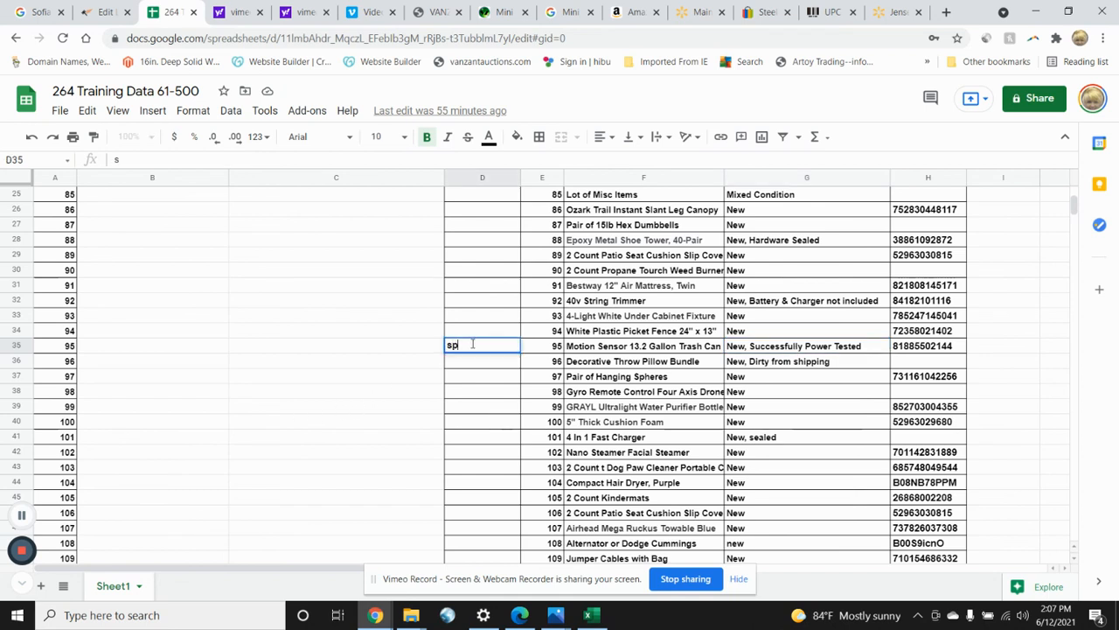
type("t")
key("Return")
type("dfs")
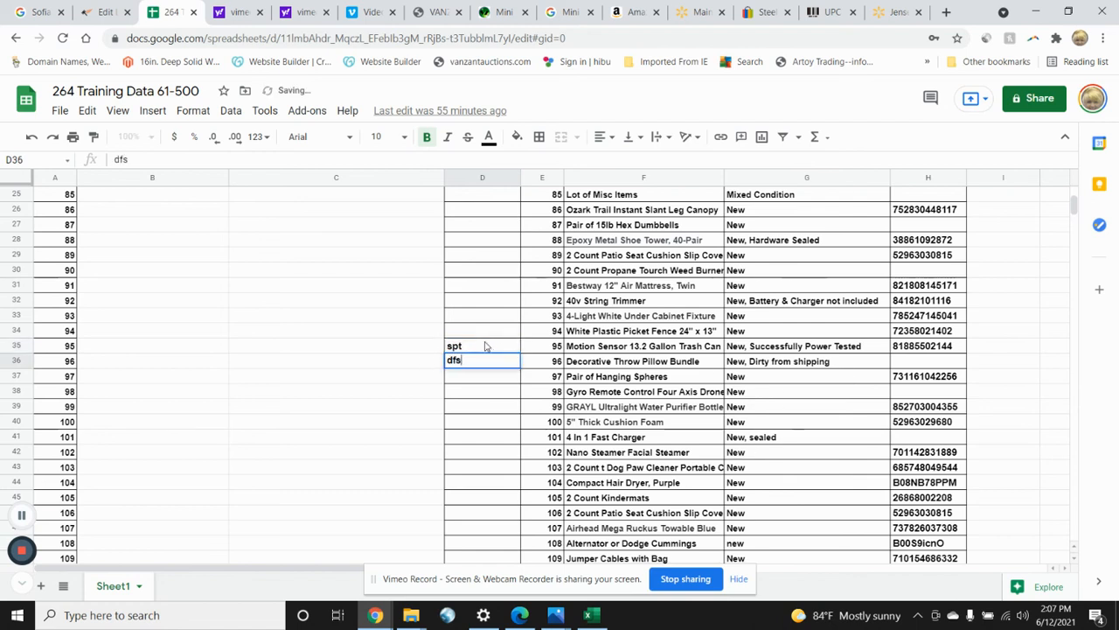
left_click(480, 437)
type("n")
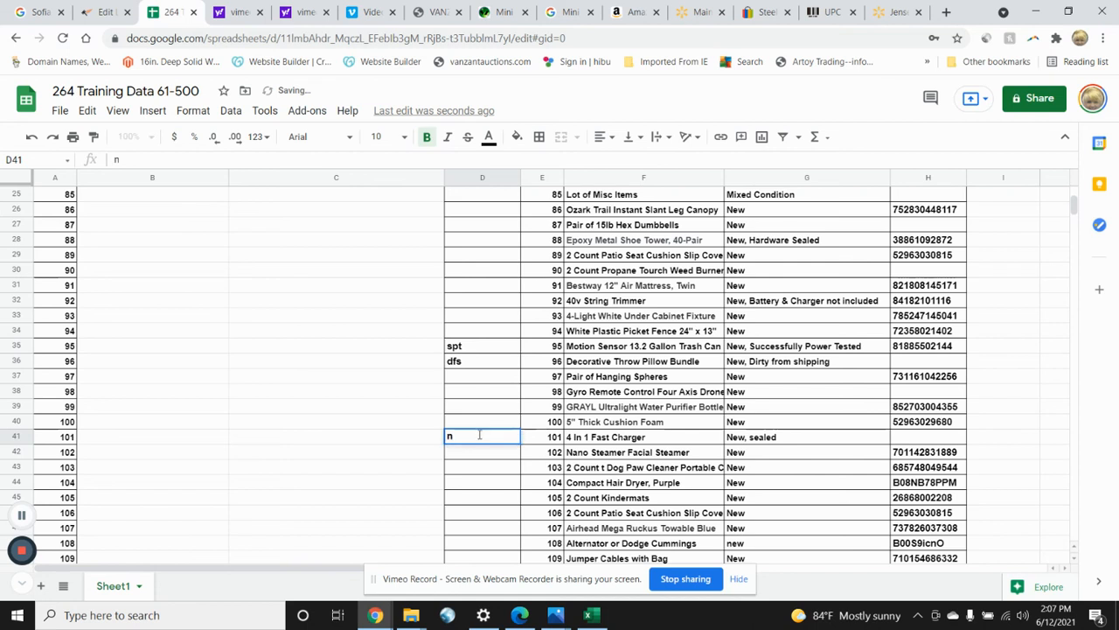
type("s or n+s")
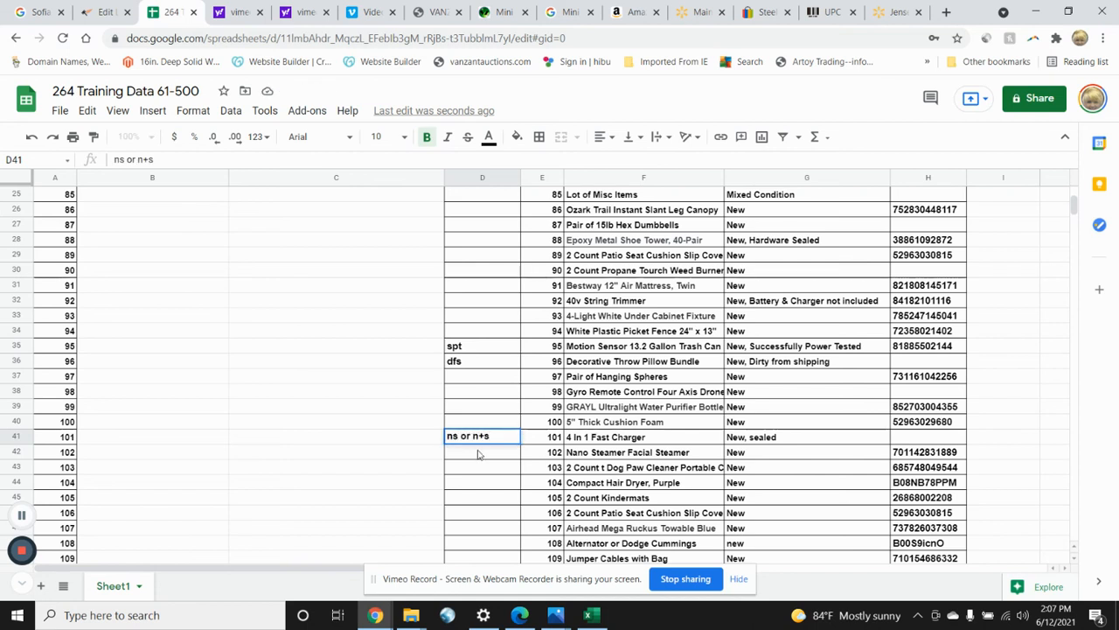
left_click(485, 487)
Step: Enter the abbreviations "LN PT SPT" in D55 for lot 115 and "SOPU" in D60 for lot 120
scroll(516, 472, "down", 5)
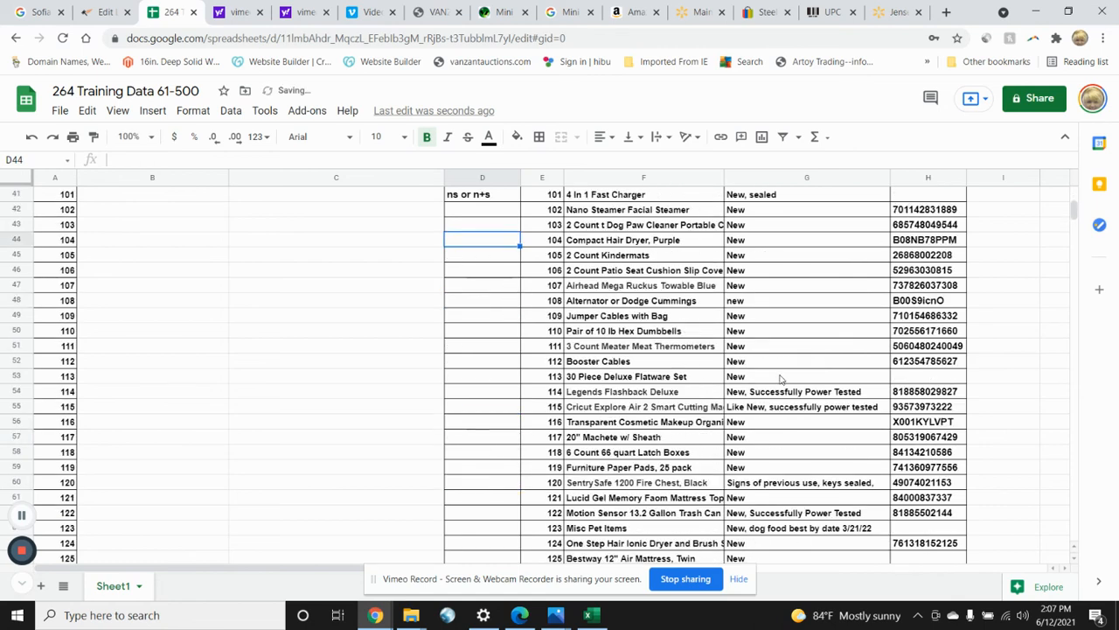
left_click(767, 408)
left_click(464, 414)
type("LN")
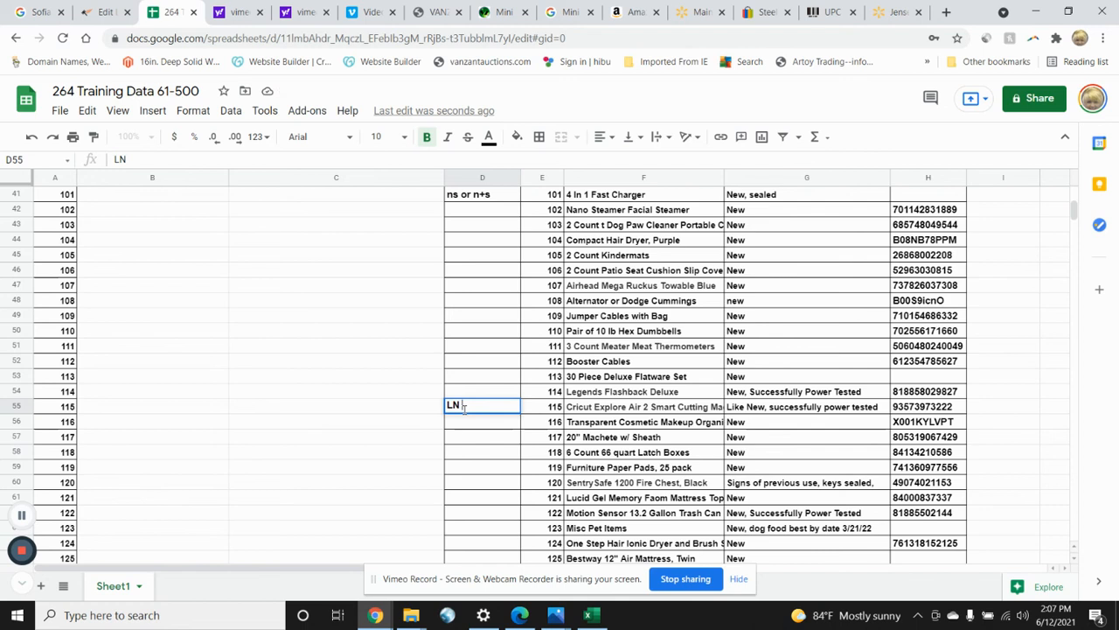
type(" PT SPT")
left_click(486, 487)
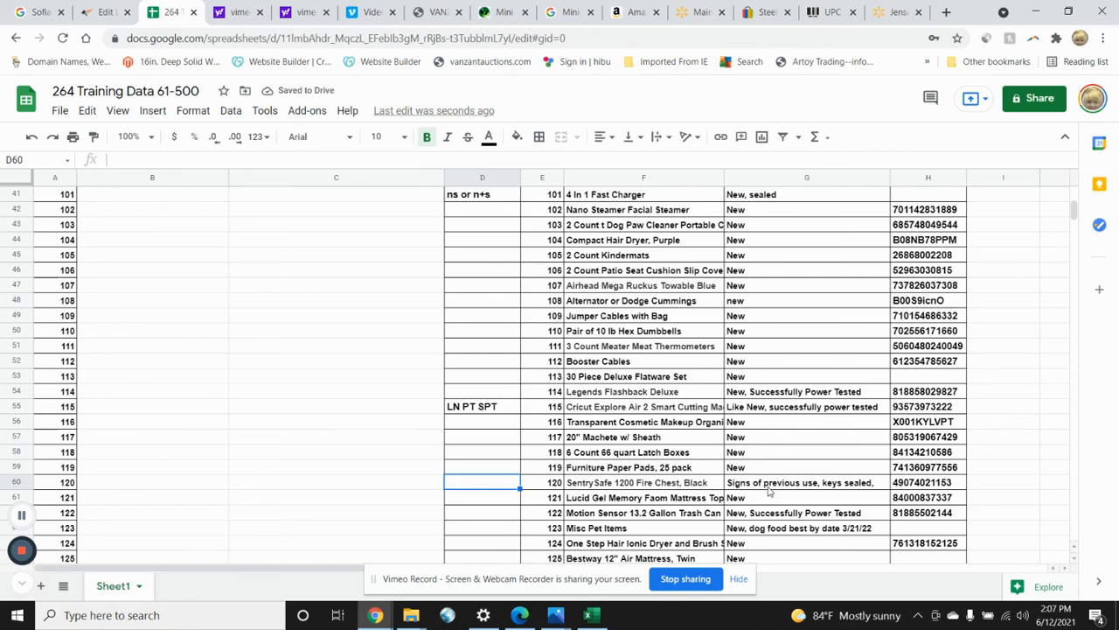
type("SOPU")
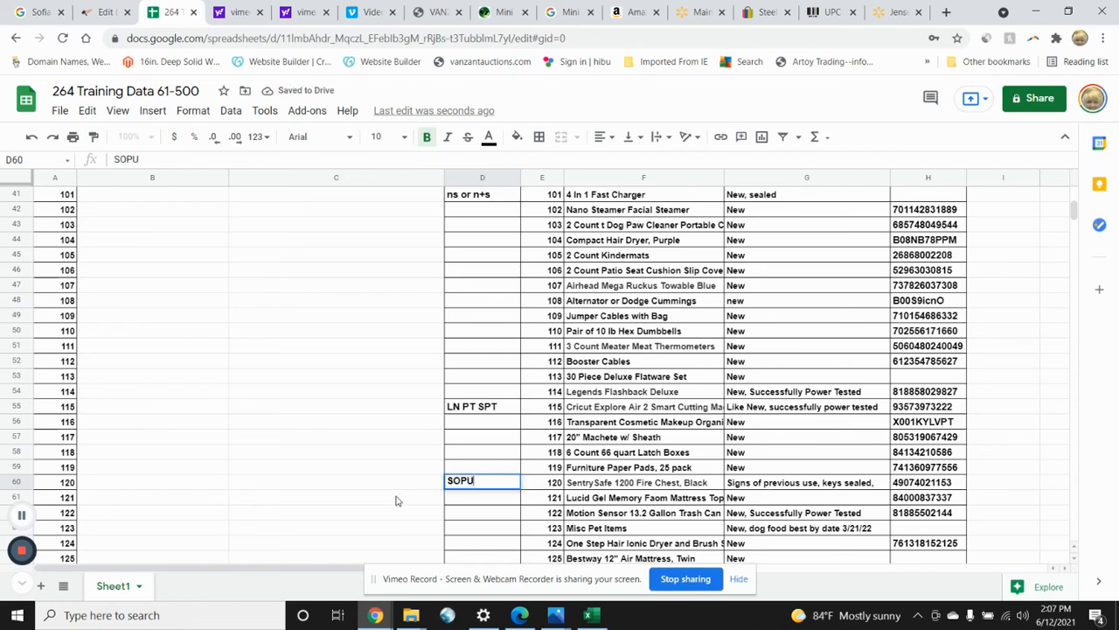
left_click(534, 519)
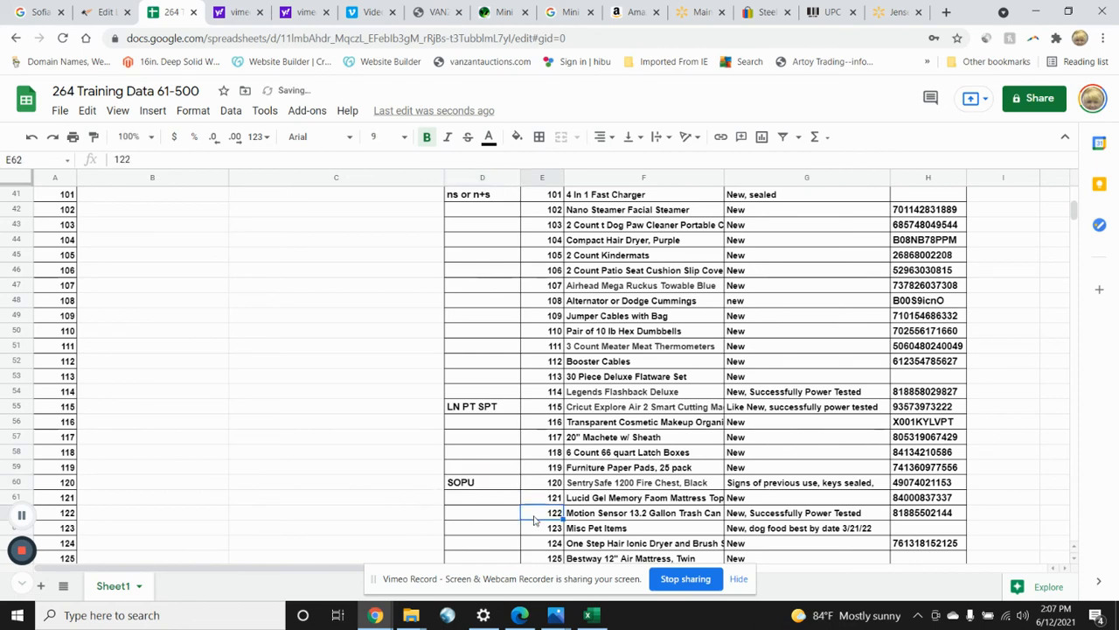
Step: Check the condition of lot 134 and enter the abbreviation "GC - SOPU" in D91 for lot 151
scroll(534, 519, "down", 4)
left_click(781, 514)
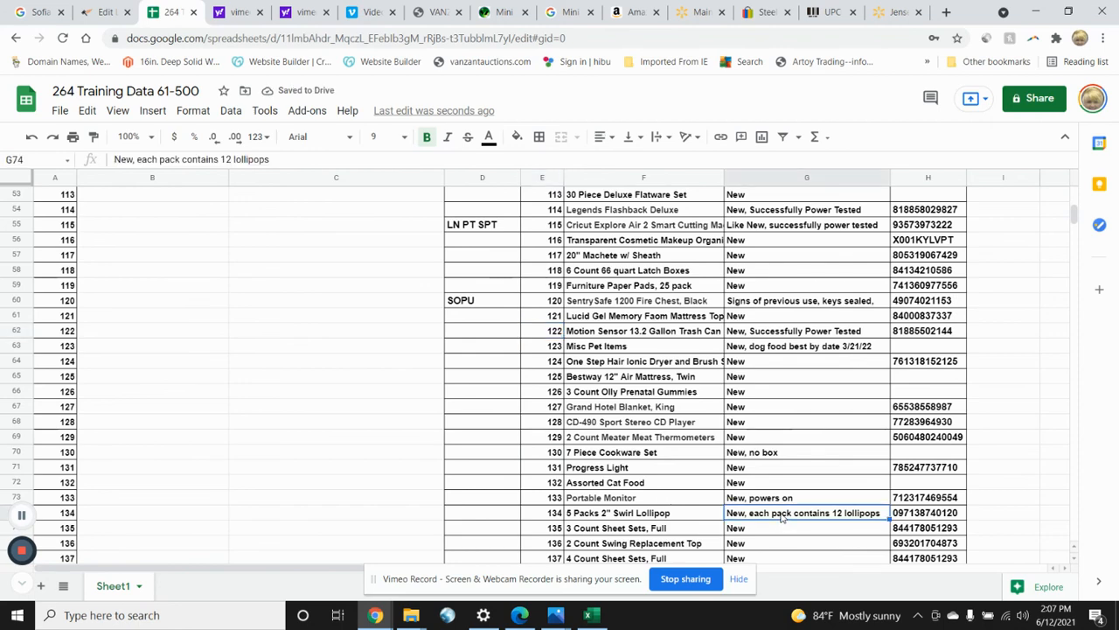
scroll(781, 520, "down", 7)
left_click(801, 470)
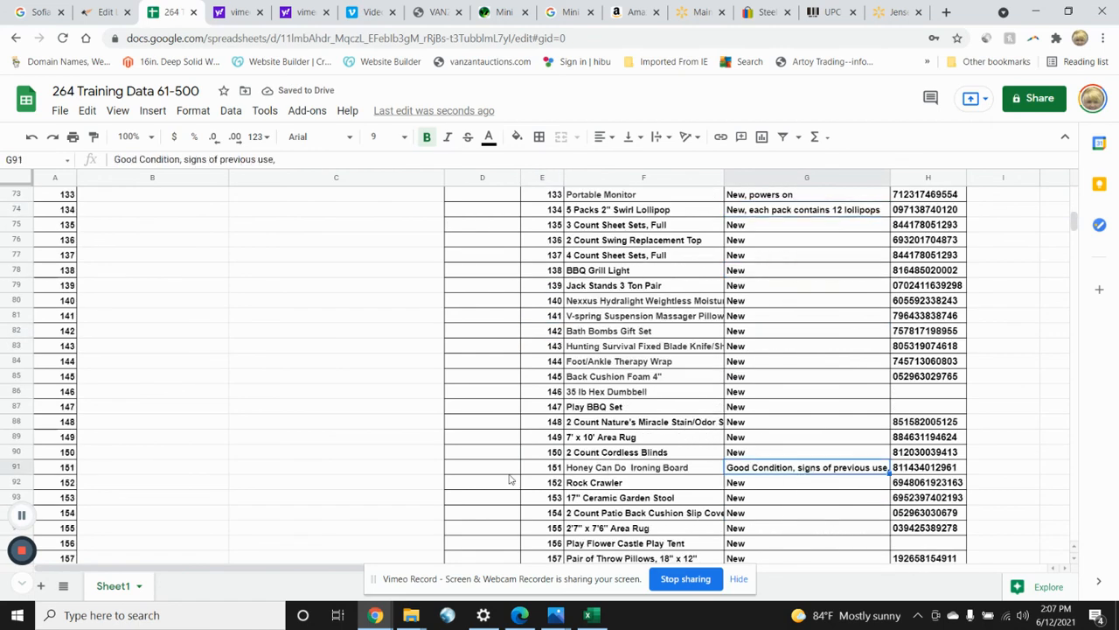
left_click(450, 470)
type("G")
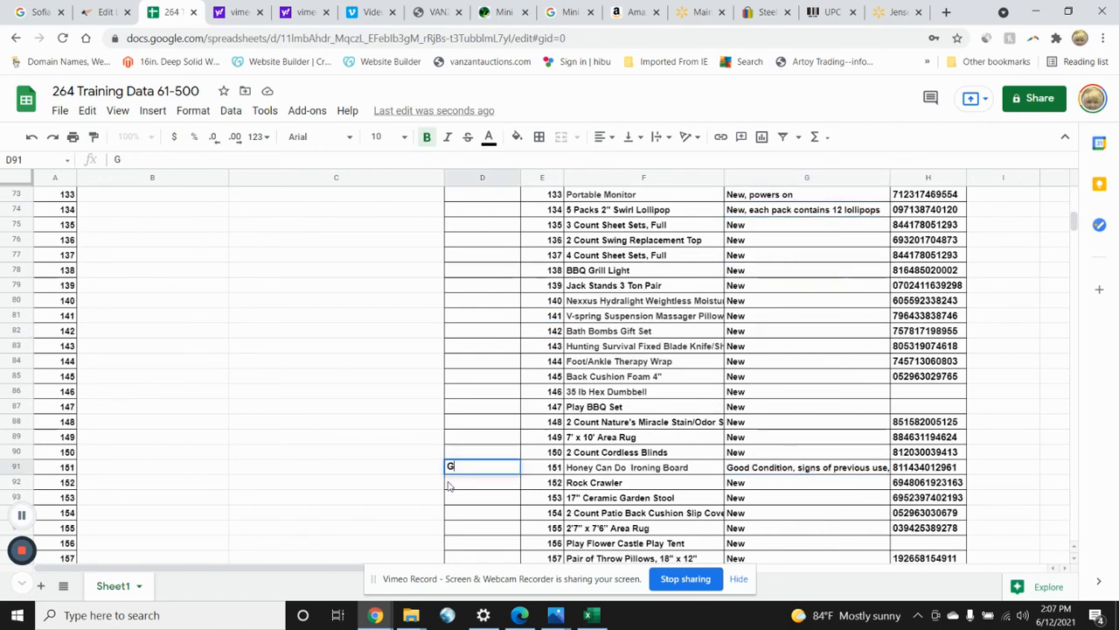
type("C - SOPU")
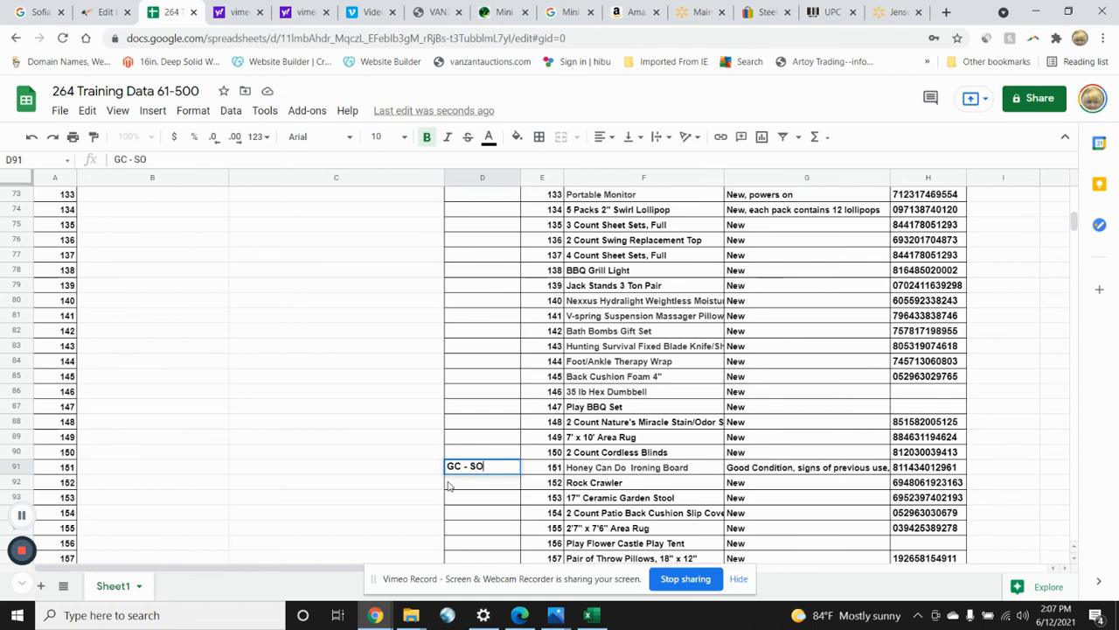
key("Down")
key("Down")
key("Down")
Step: Review the example conditions from lot 152 onward, checking the condition cells of lots 180, 261, 296 and 297
scroll(453, 511, "down", 6)
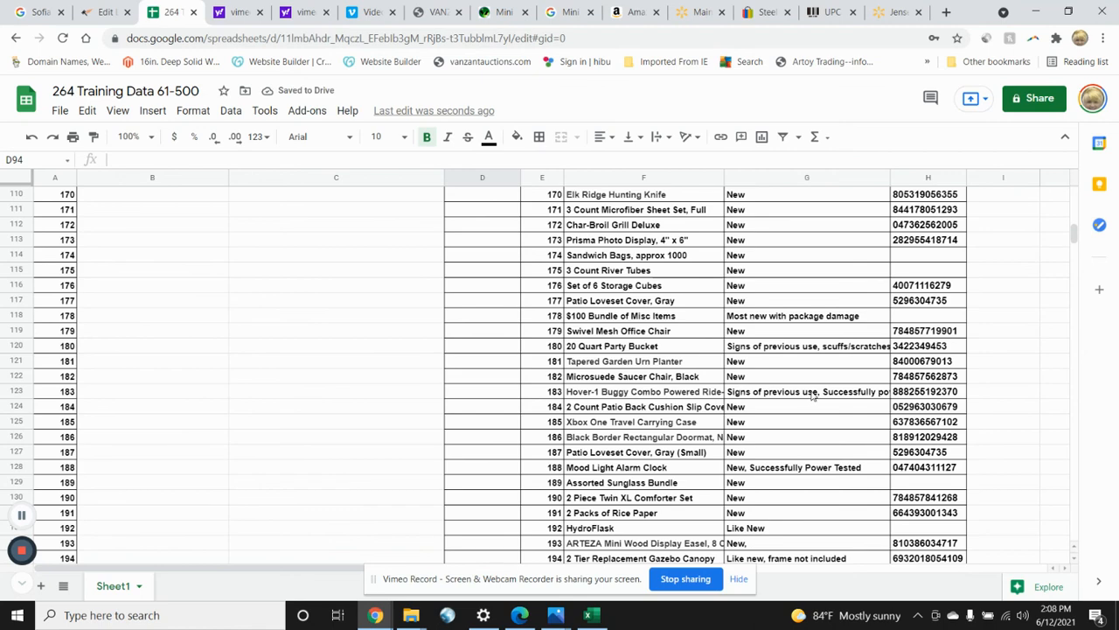
left_click(799, 351)
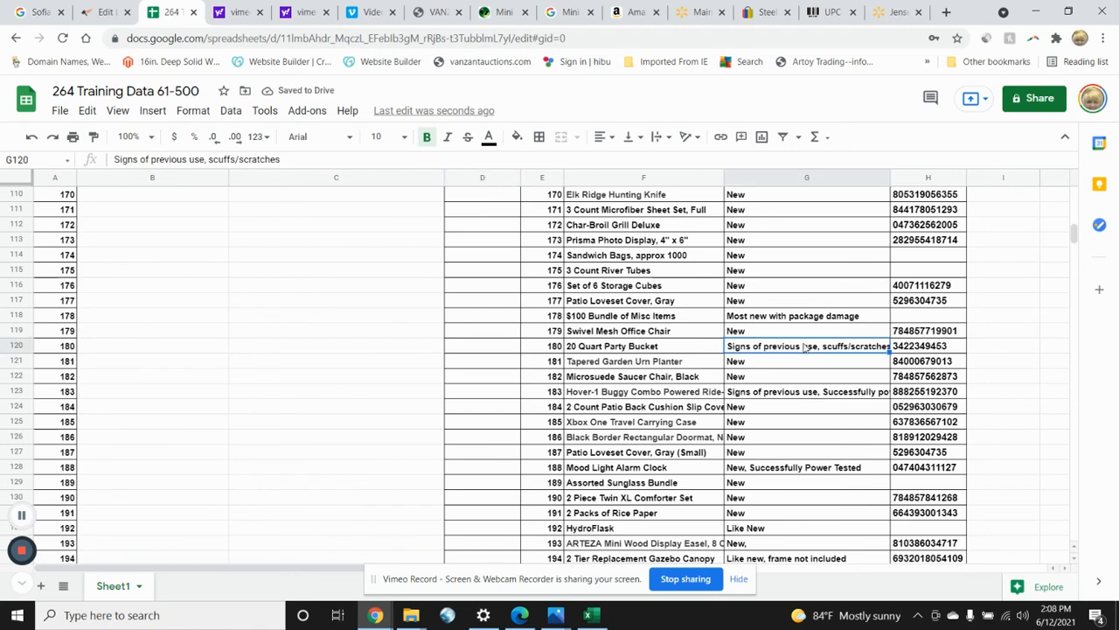
scroll(741, 385, "down", 5)
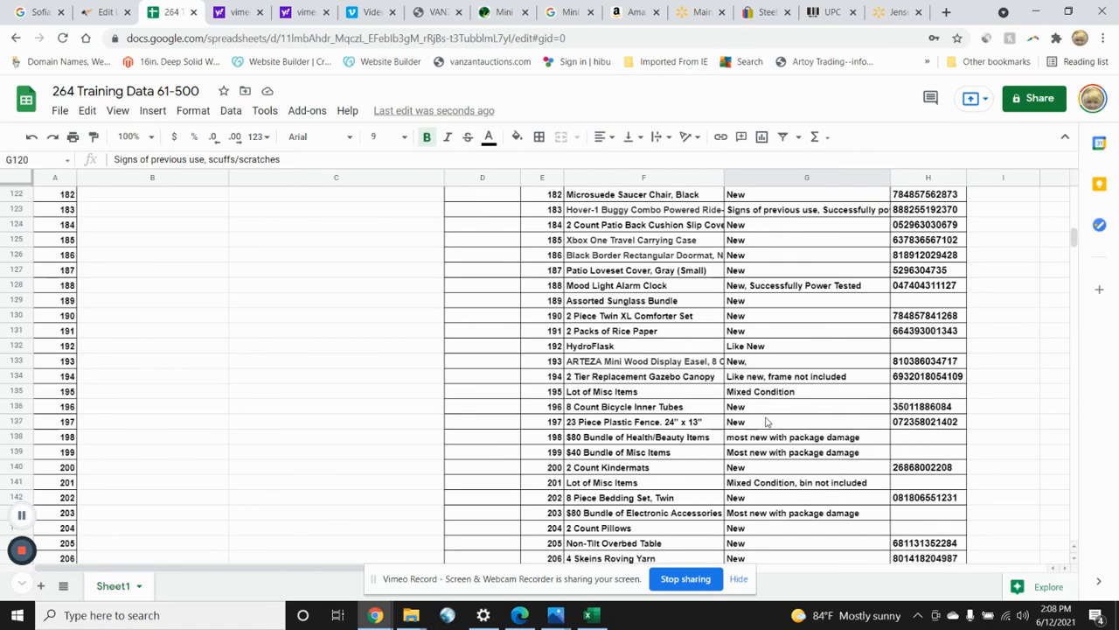
scroll(778, 433, "down", 8)
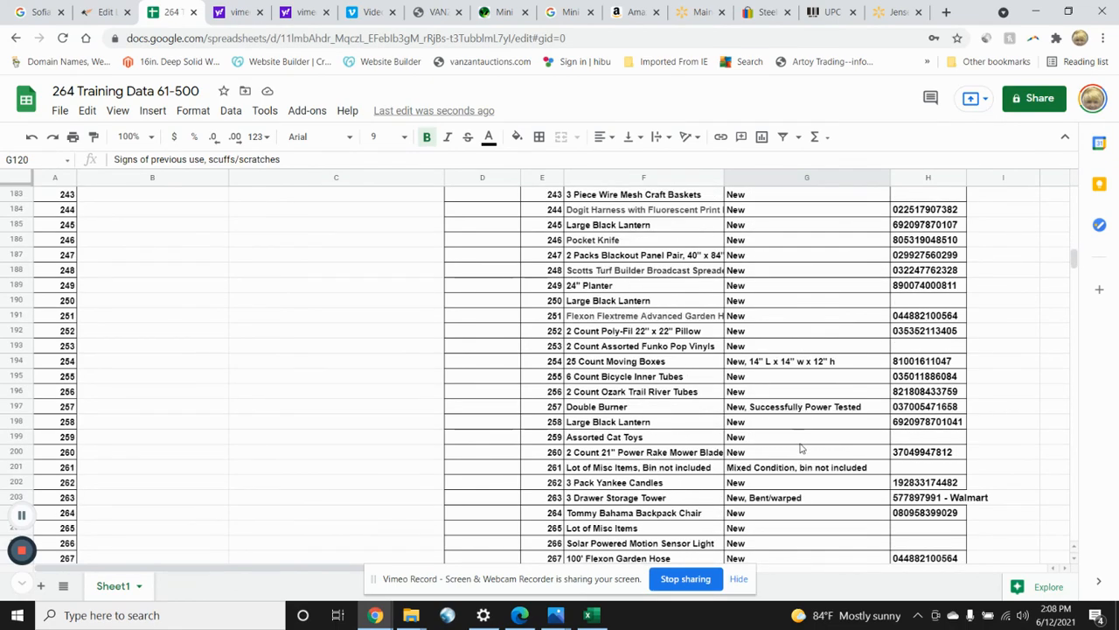
left_click(795, 470)
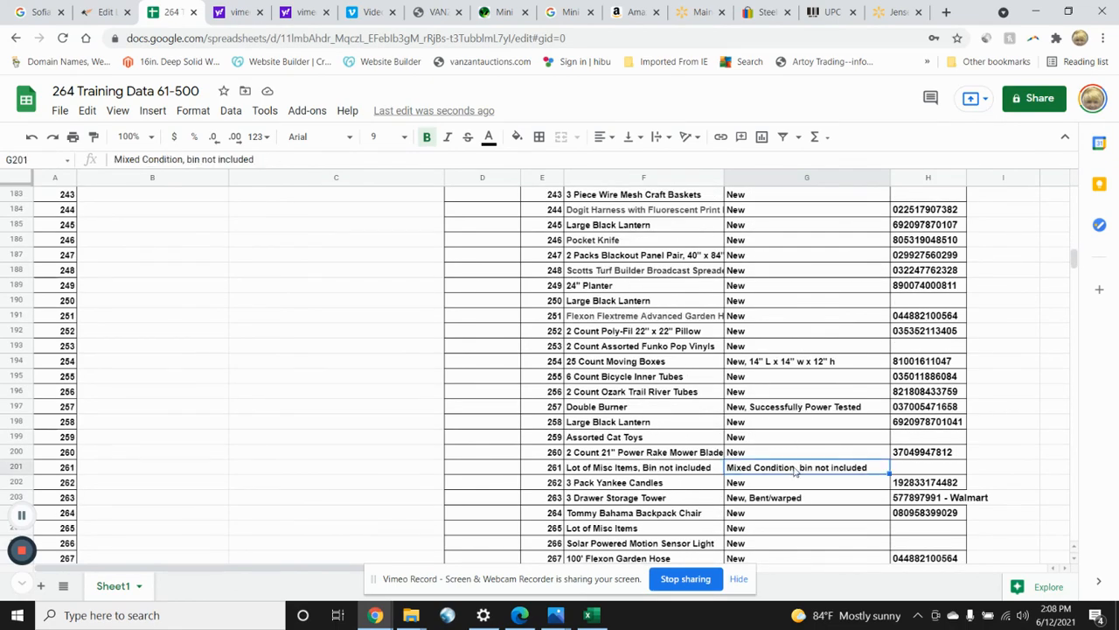
scroll(795, 471, "down", 5)
scroll(797, 463, "down", 5)
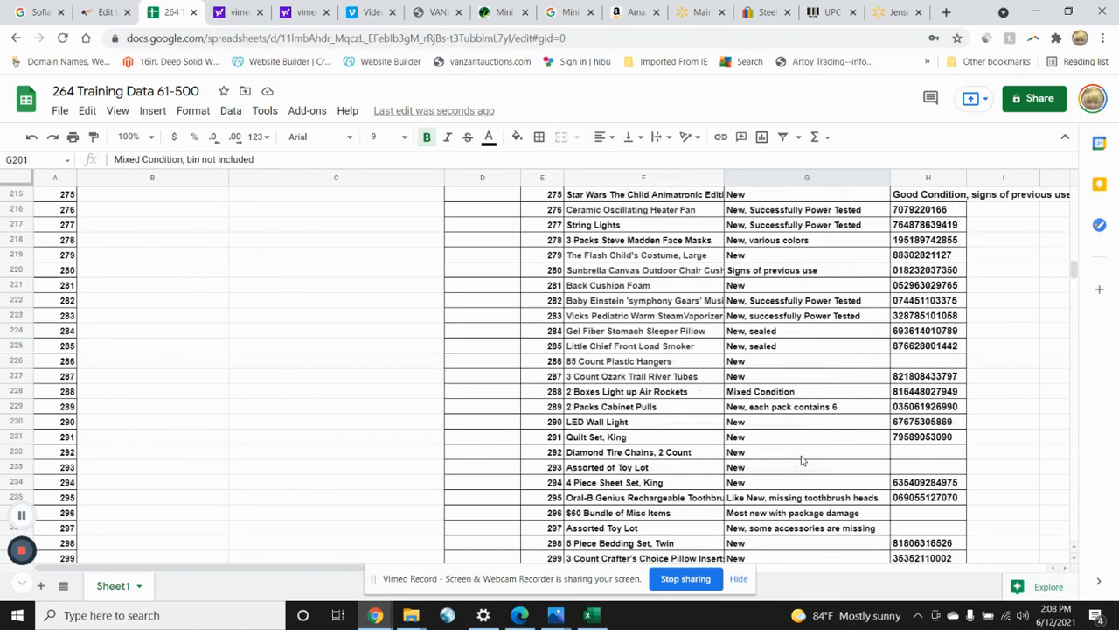
scroll(801, 498, "down", 1)
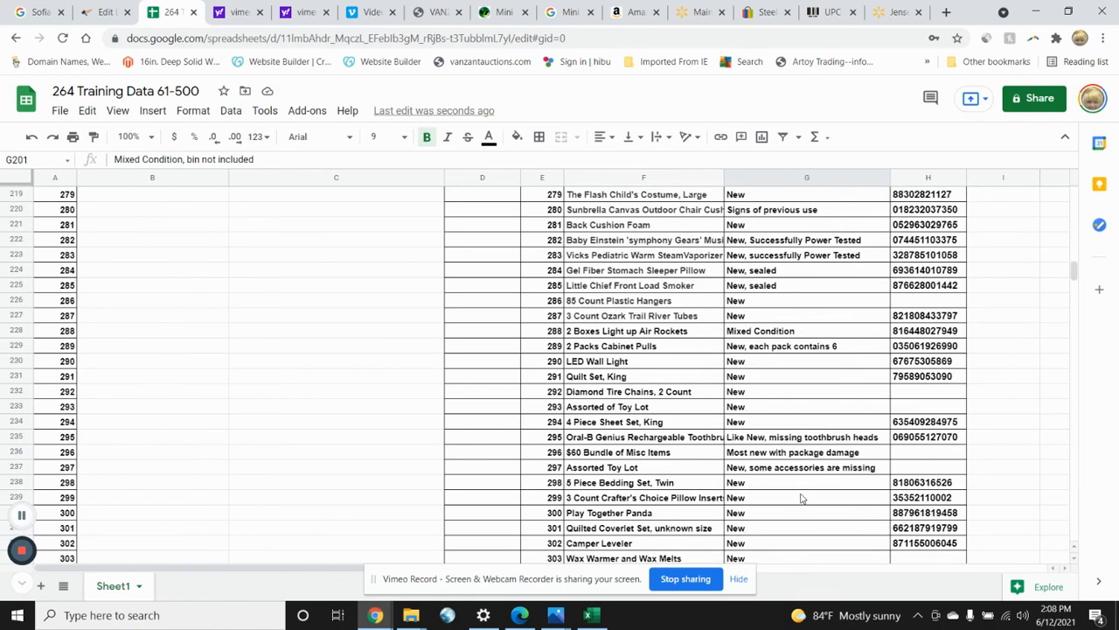
left_click(757, 454)
left_click(759, 471)
Step: Check the condition of lot 318 and enter the abbreviation "SOPU" for it in D258
scroll(759, 464, "down", 5)
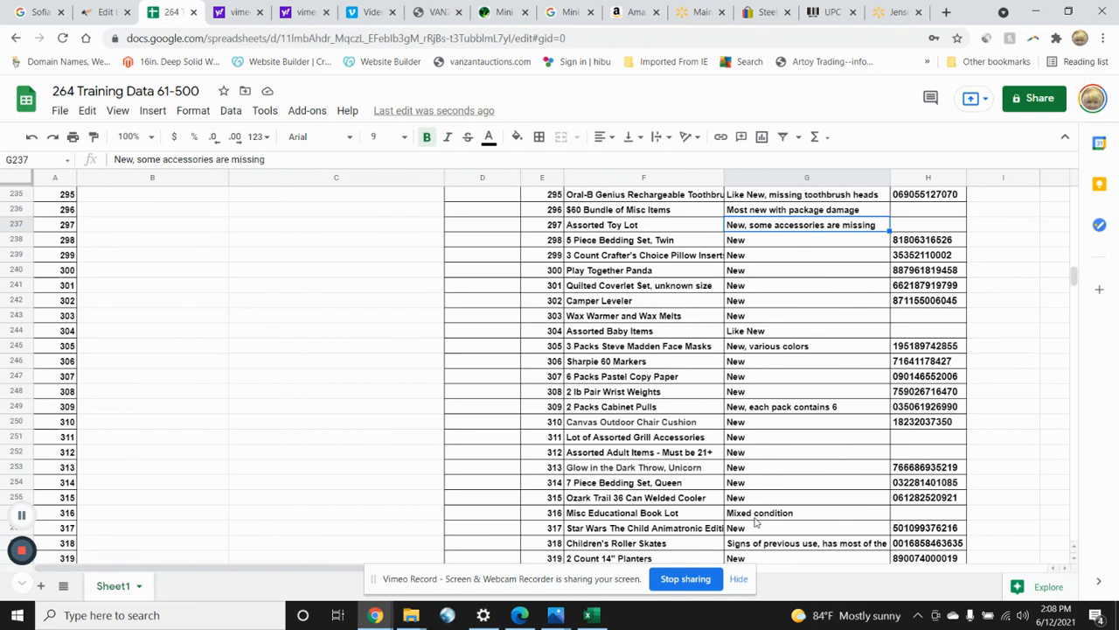
left_click(781, 547)
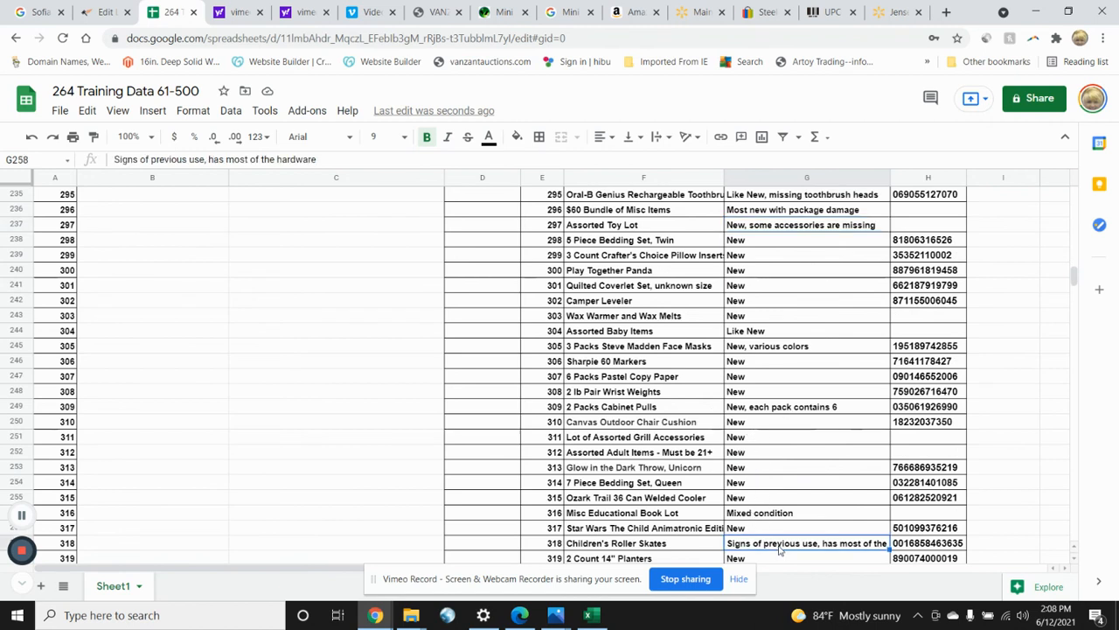
left_click(490, 549)
type("SOP")
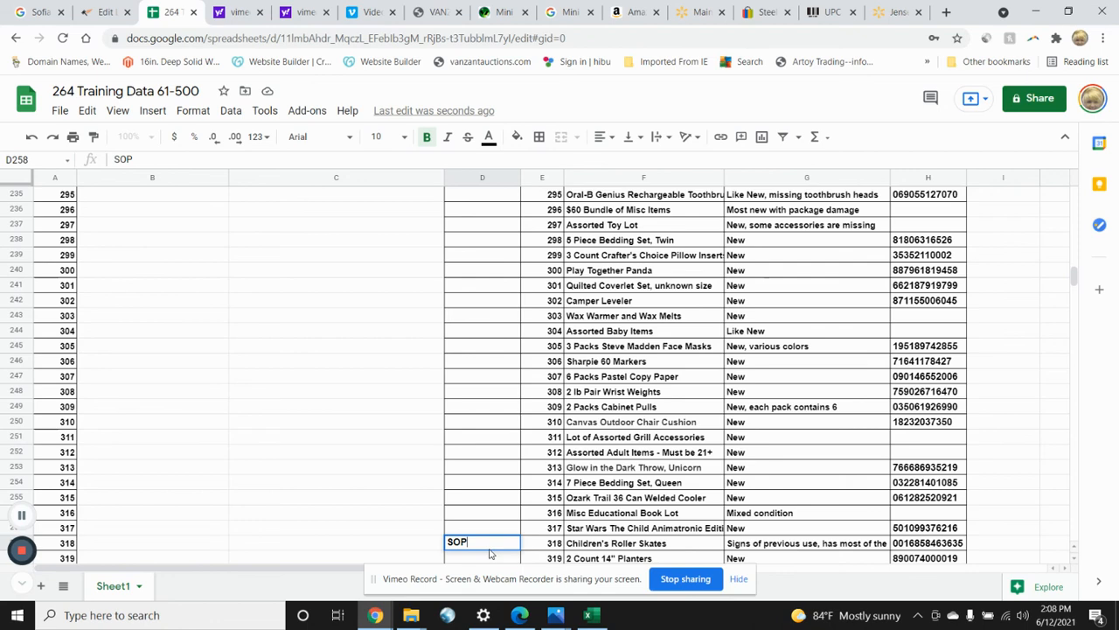
type("U")
left_click(824, 438)
Step: Enter the abbreviation "LN SPT" in D270 for lot 330, and compare it with the abbreviation for lot 318
scroll(813, 429, "down", 5)
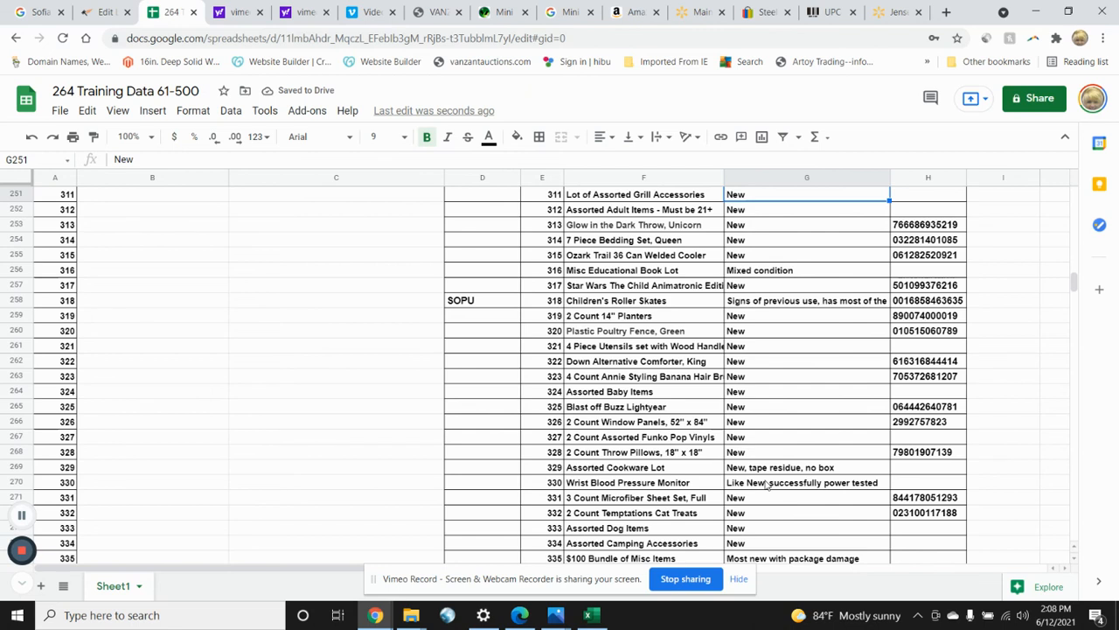
left_click(450, 486)
type("L")
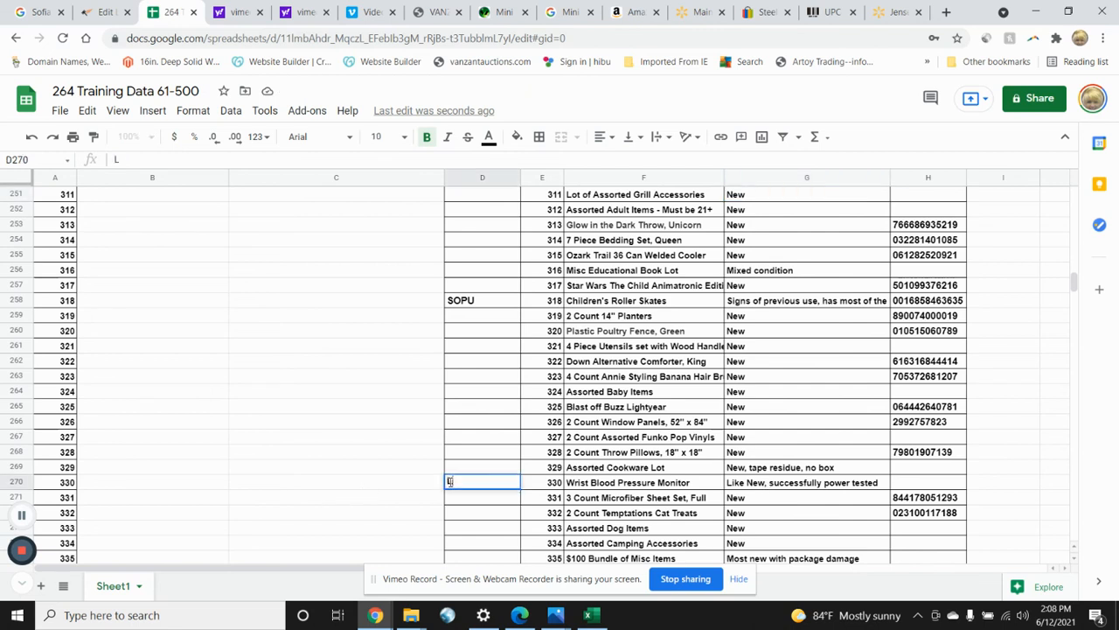
type("N SPT")
left_click(875, 407)
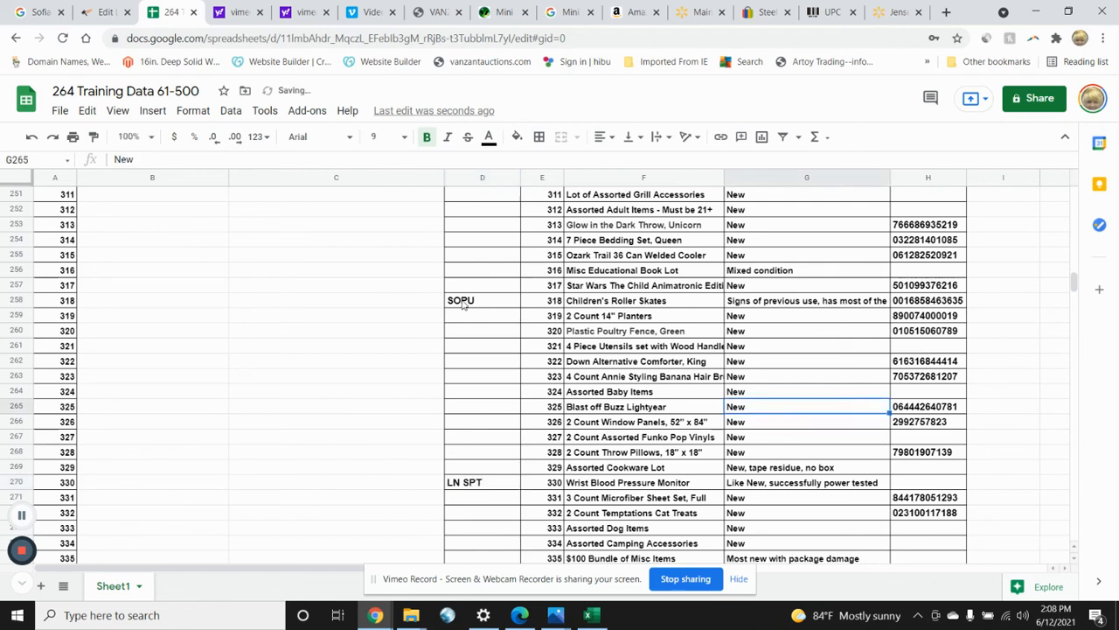
left_click(462, 303)
left_click(453, 486)
Step: Check the condition of lot 336 and enter the abbreviation "GC SOPU" for it in D276
scroll(662, 446, "down", 3)
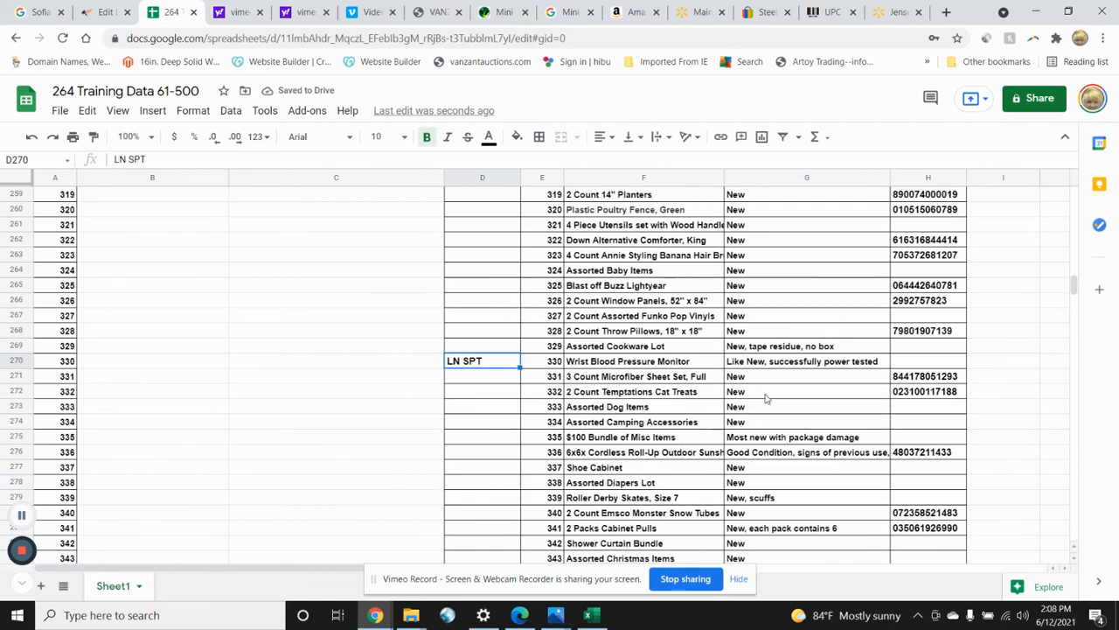
left_click(759, 452)
left_click(458, 452)
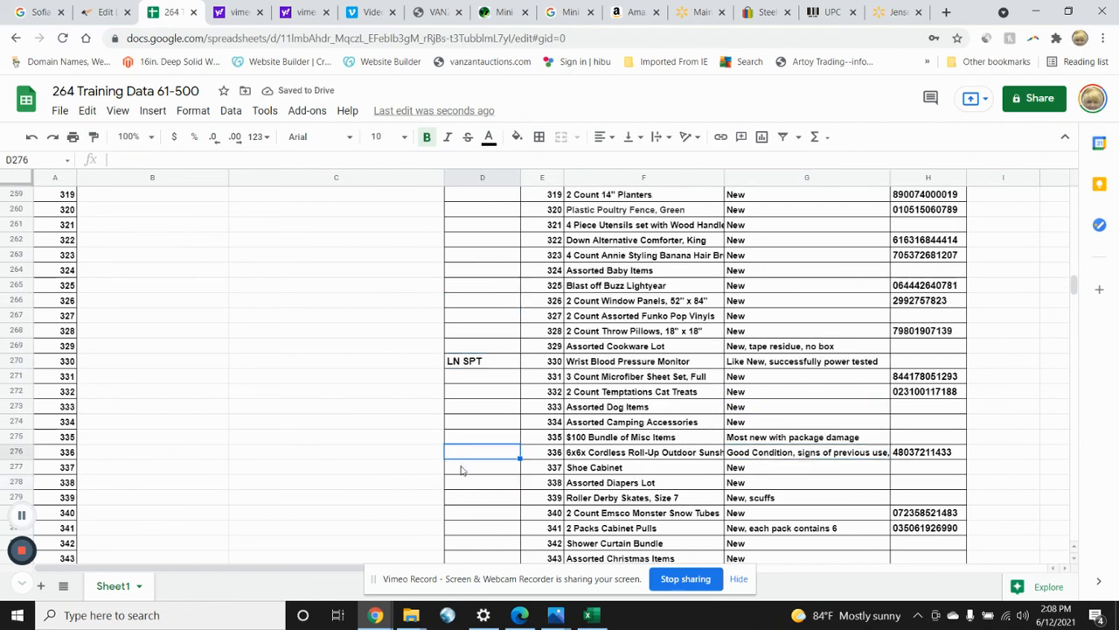
type("GC ")
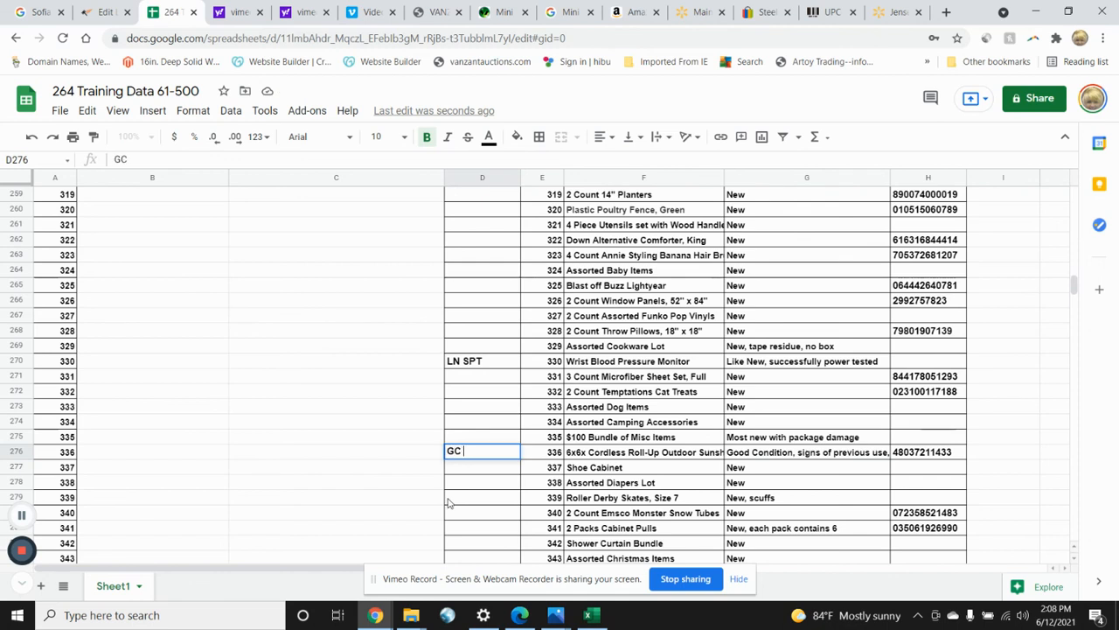
type("SOPU")
left_click(490, 504)
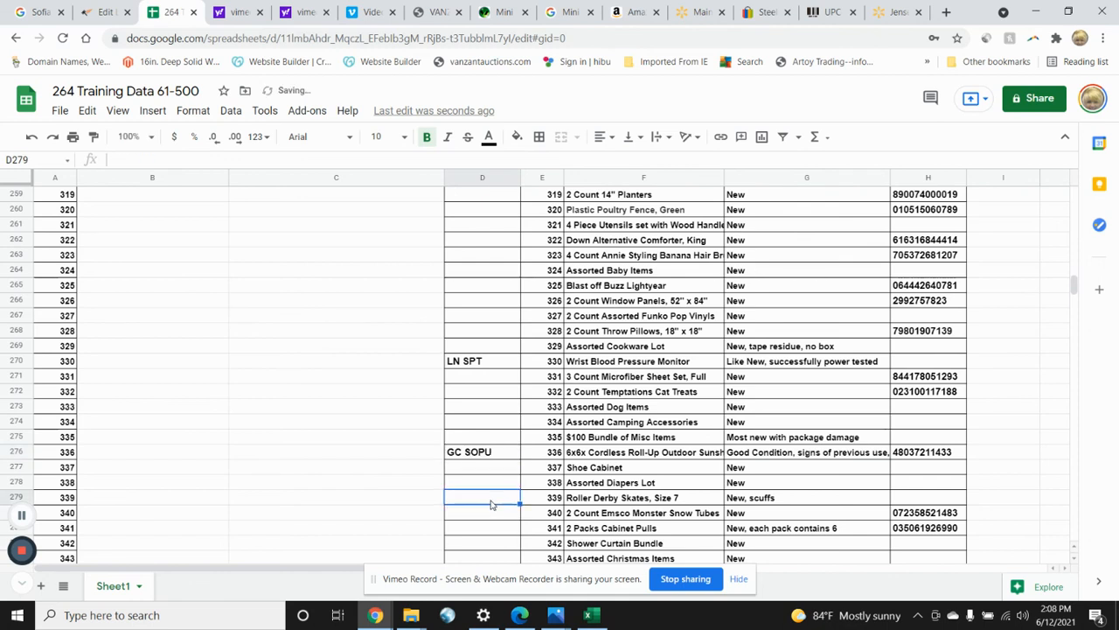
Step: Review the example entries from lot 343 onward, checking the conditions of lots 400, 402 and 415 and the title and condition of lot 419
scroll(492, 502, "down", 3)
scroll(920, 424, "down", 3)
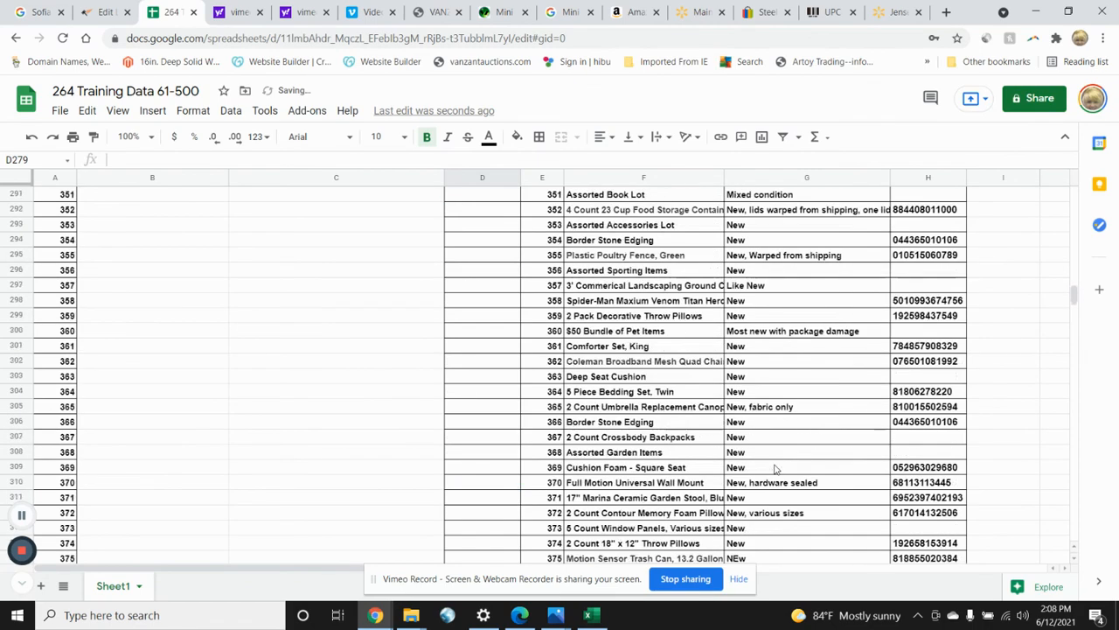
scroll(813, 461, "down", 3)
scroll(814, 458, "down", 3)
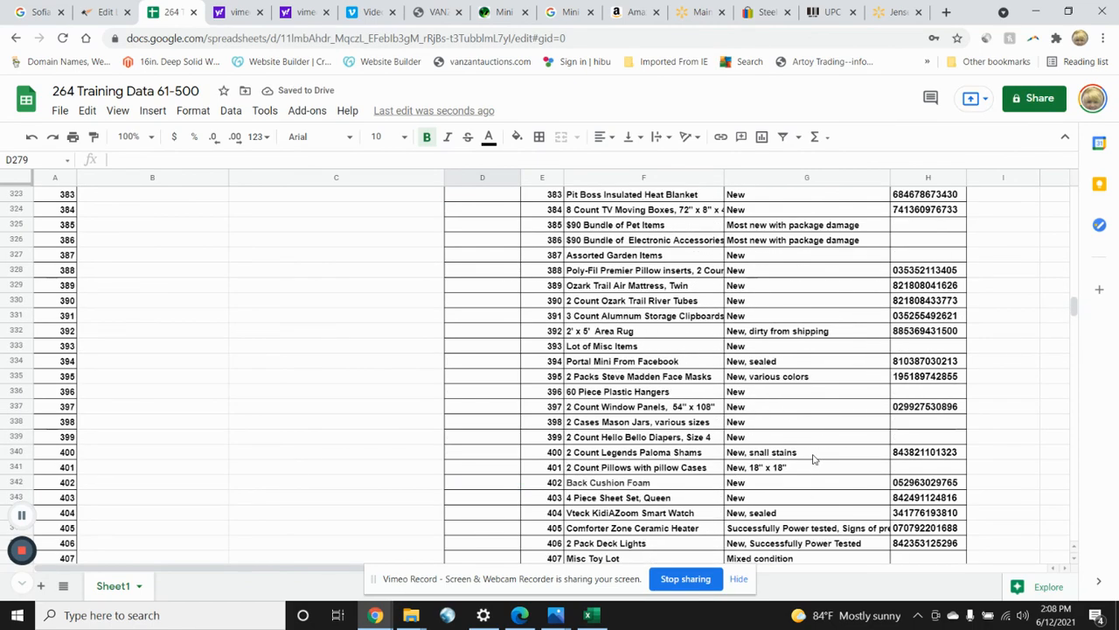
left_click(768, 458)
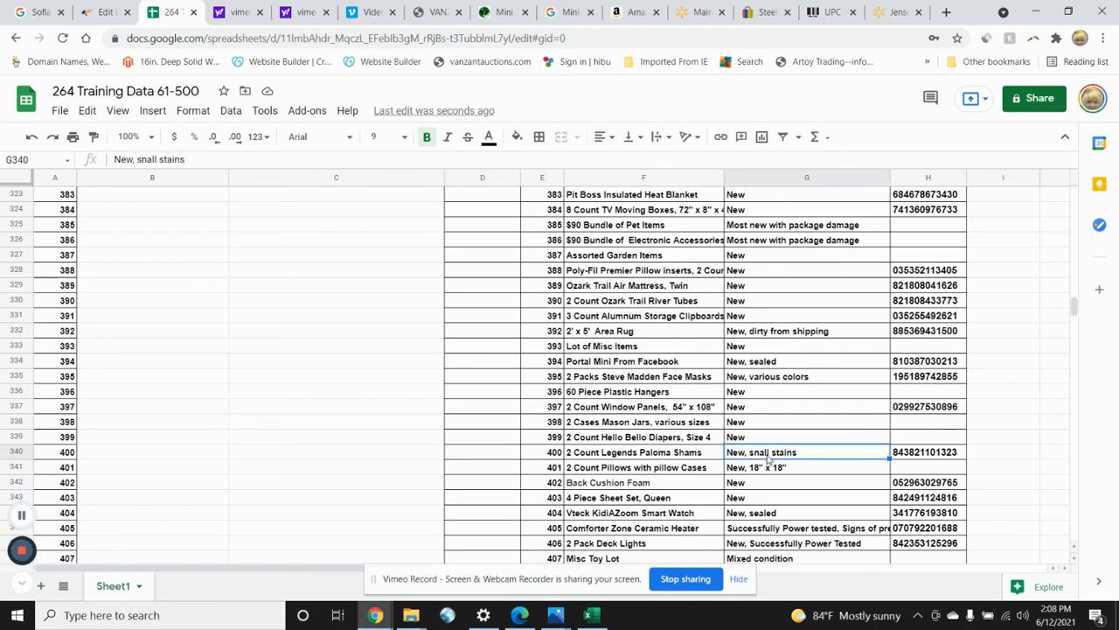
left_click(841, 484)
scroll(841, 484, "down", 2)
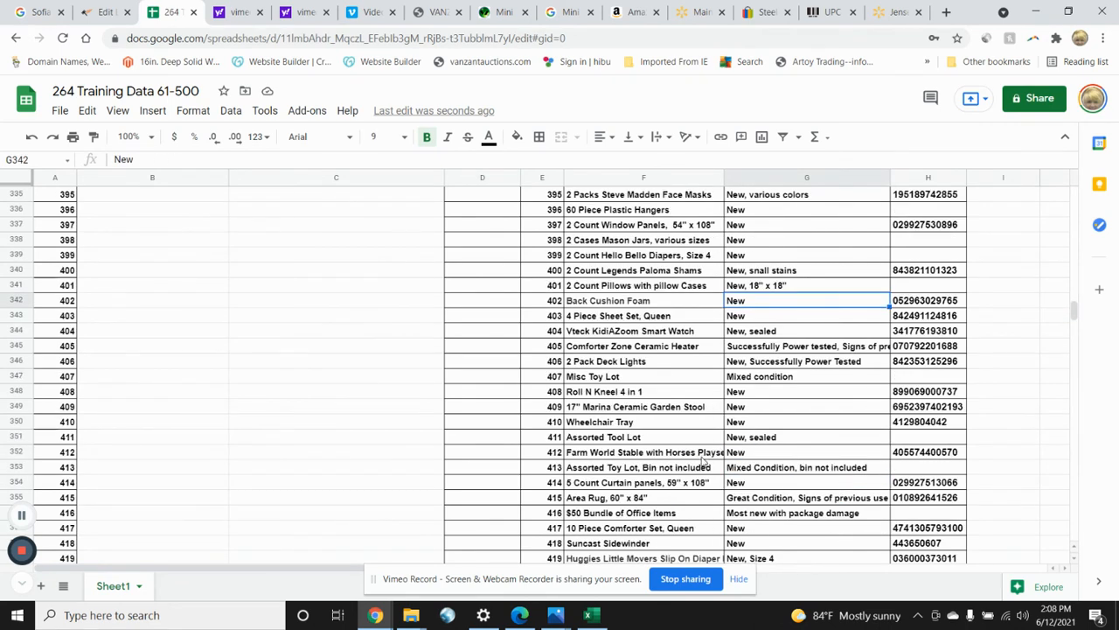
left_click(758, 504)
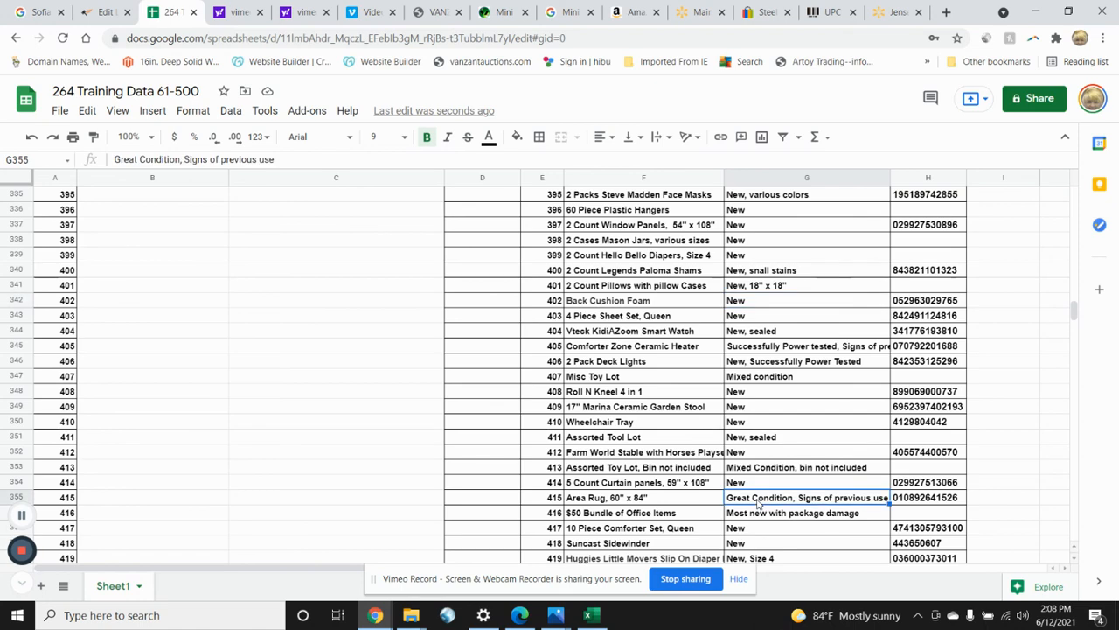
scroll(760, 516, "down", 3)
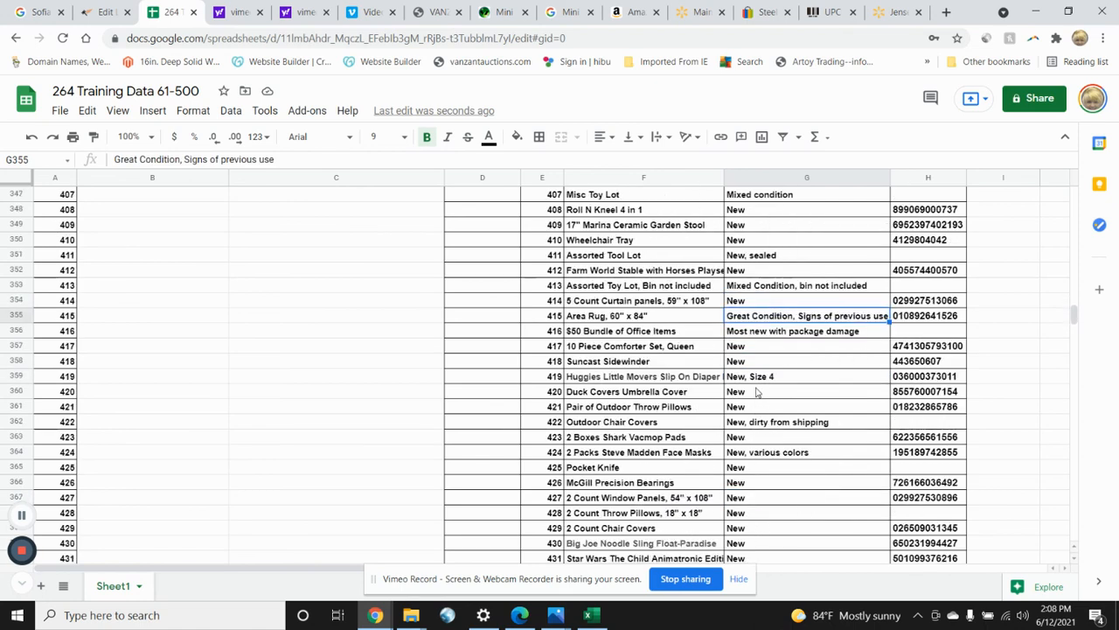
left_click(615, 380)
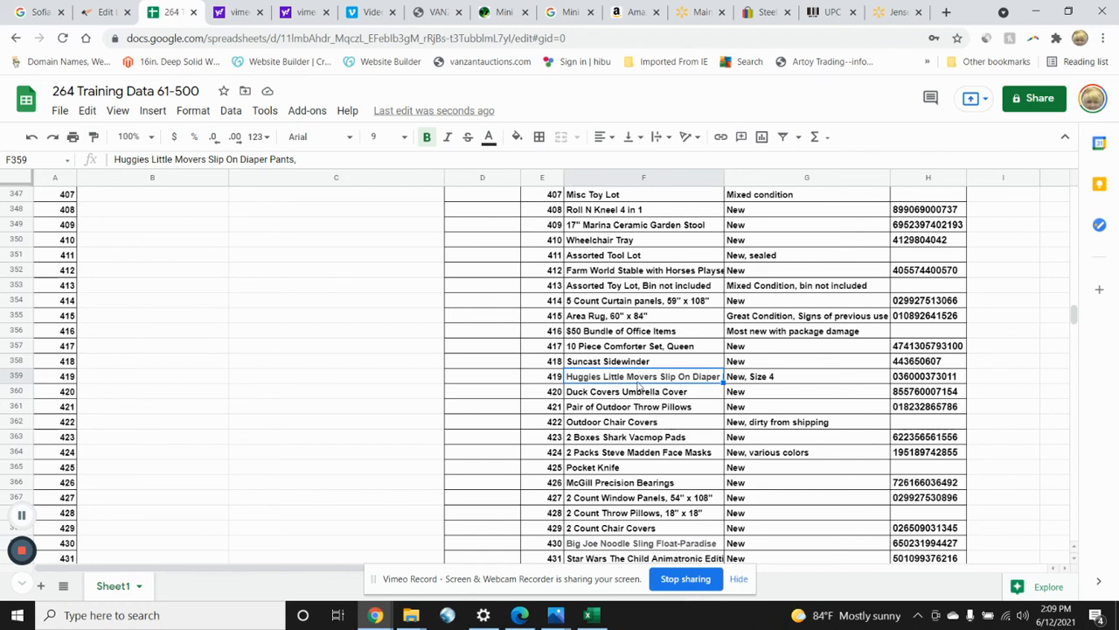
left_click(805, 381)
Step: Check the condition of lot 422 and enter the abbreviation "DFS" for it in D362
left_click(772, 426)
left_click(478, 429)
type("DFS -")
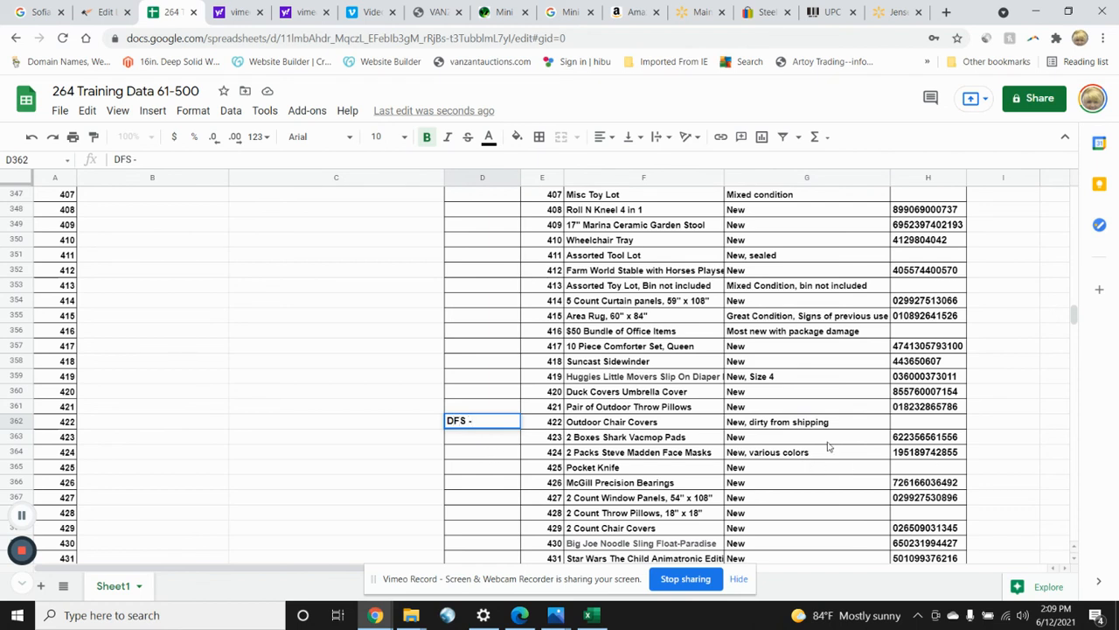
key("BackSpace")
key("BackSpace")
key("Return")
left_click(482, 424)
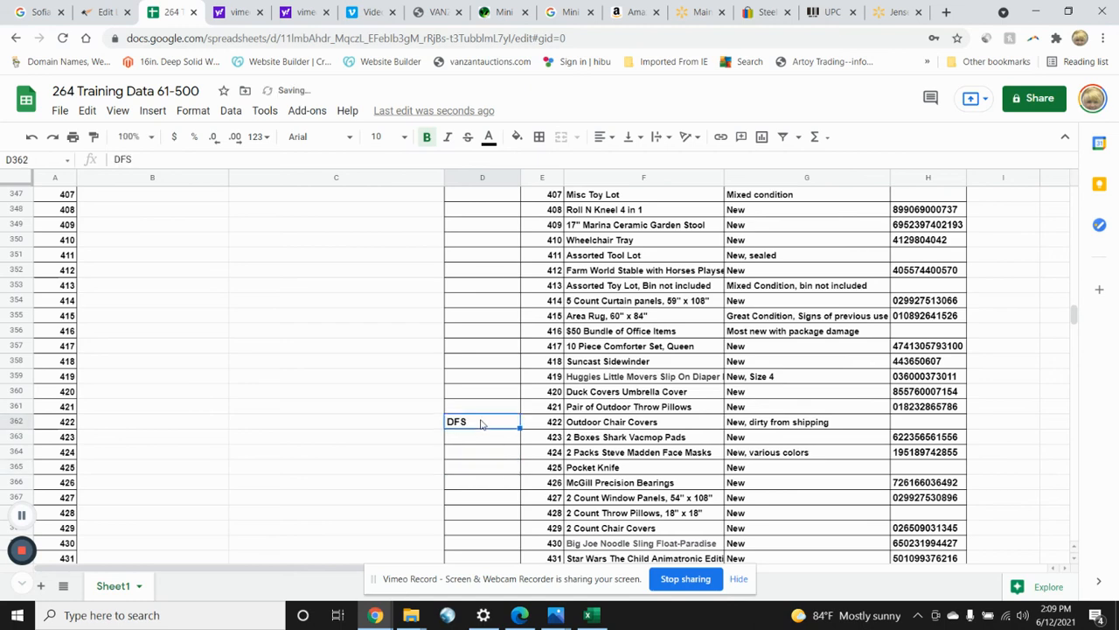
Step: Review the conditions through lot 466, check that lot's condition cell, and return toward the earlier lots
scroll(475, 440, "down", 5)
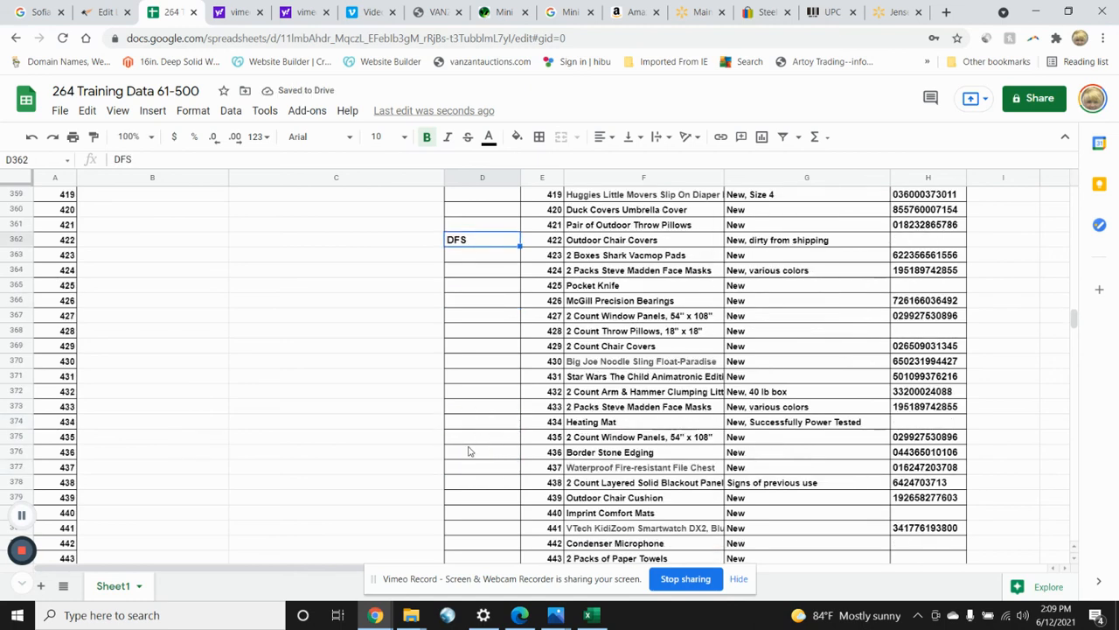
scroll(470, 451, "down", 5)
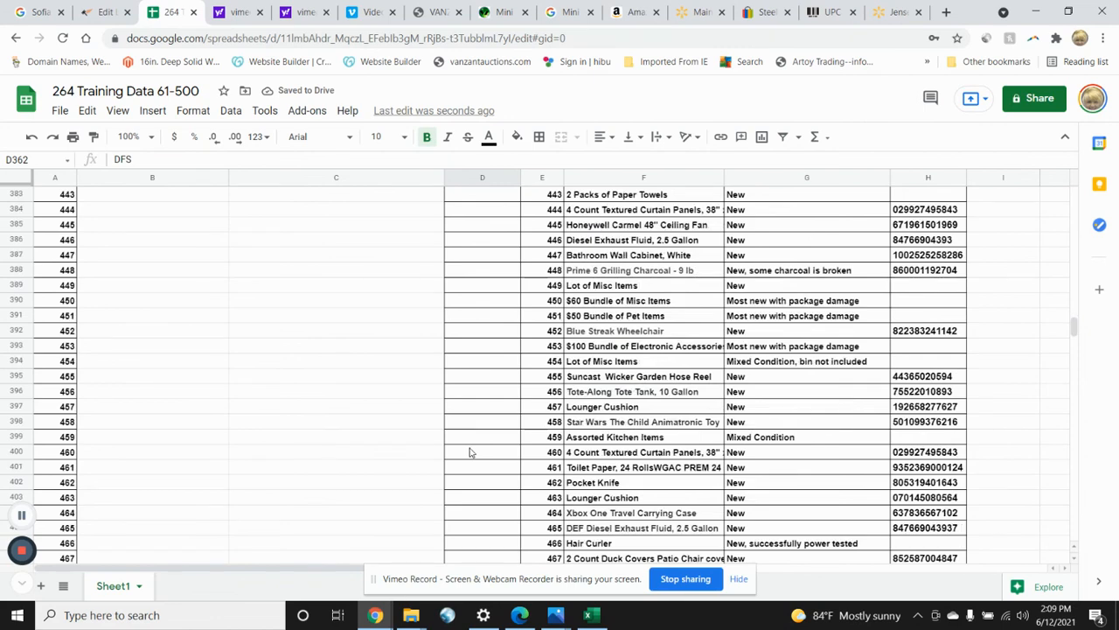
left_click(807, 545)
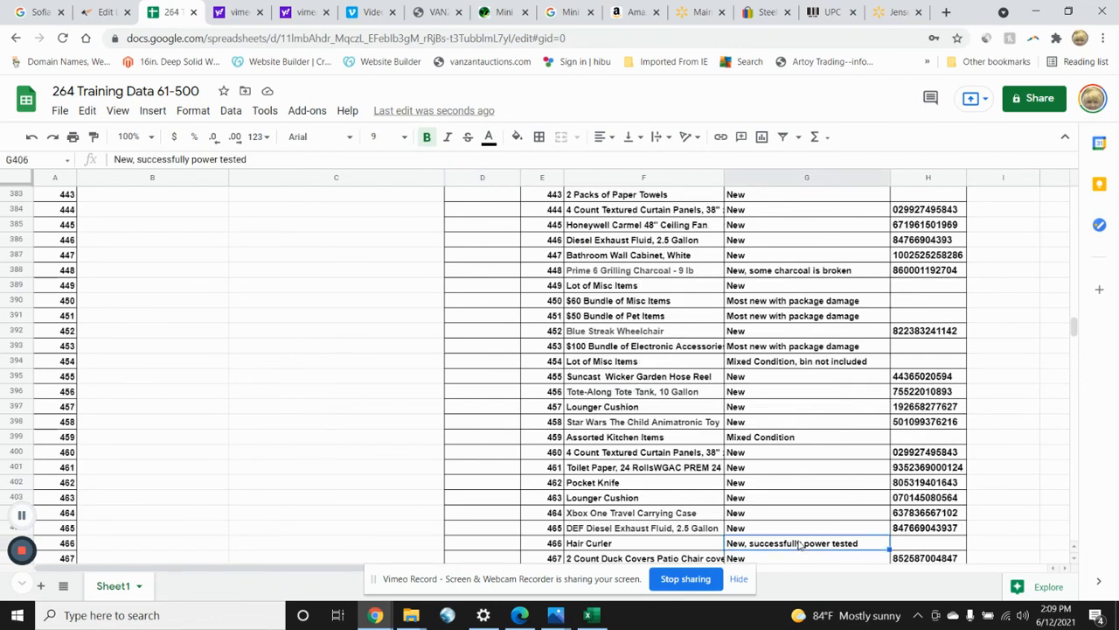
scroll(796, 554, "up", 5)
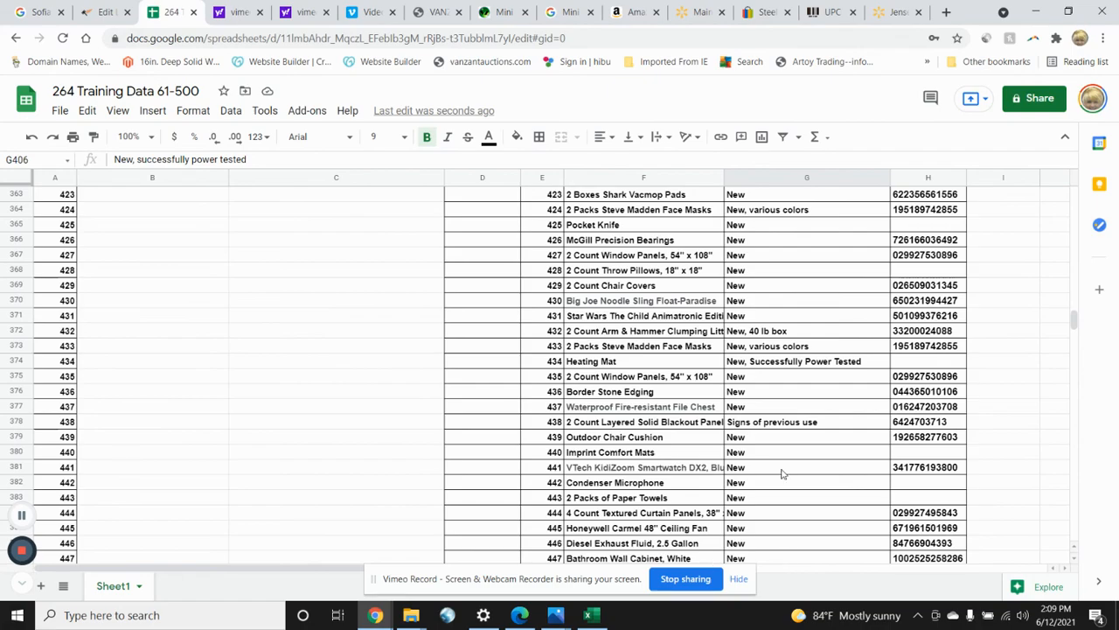
scroll(828, 355, "up", 20)
scroll(827, 355, "up", 20)
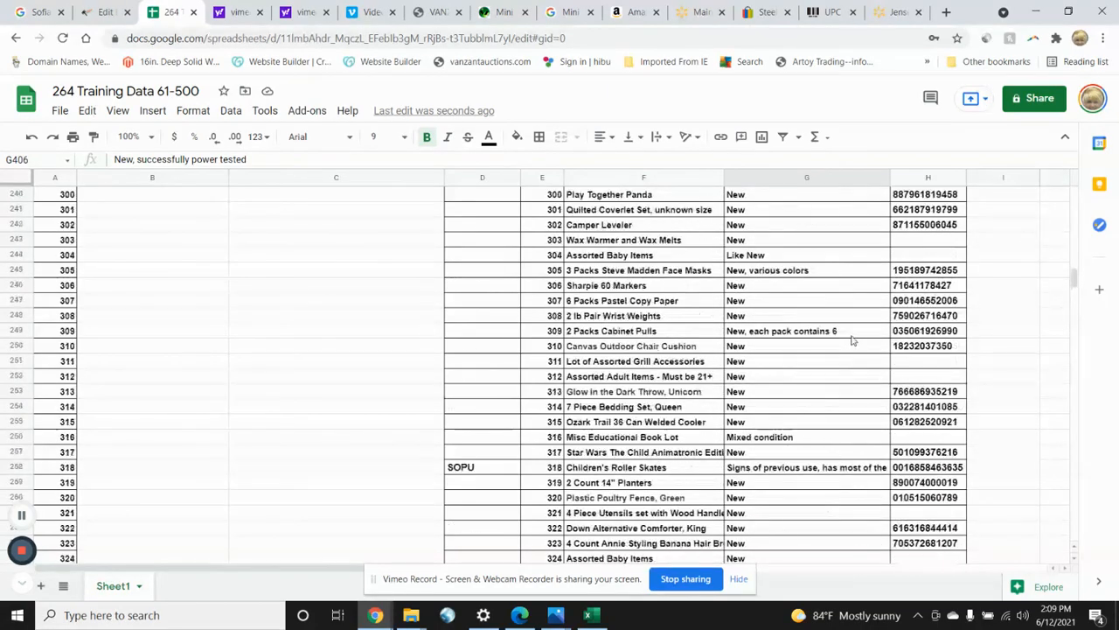